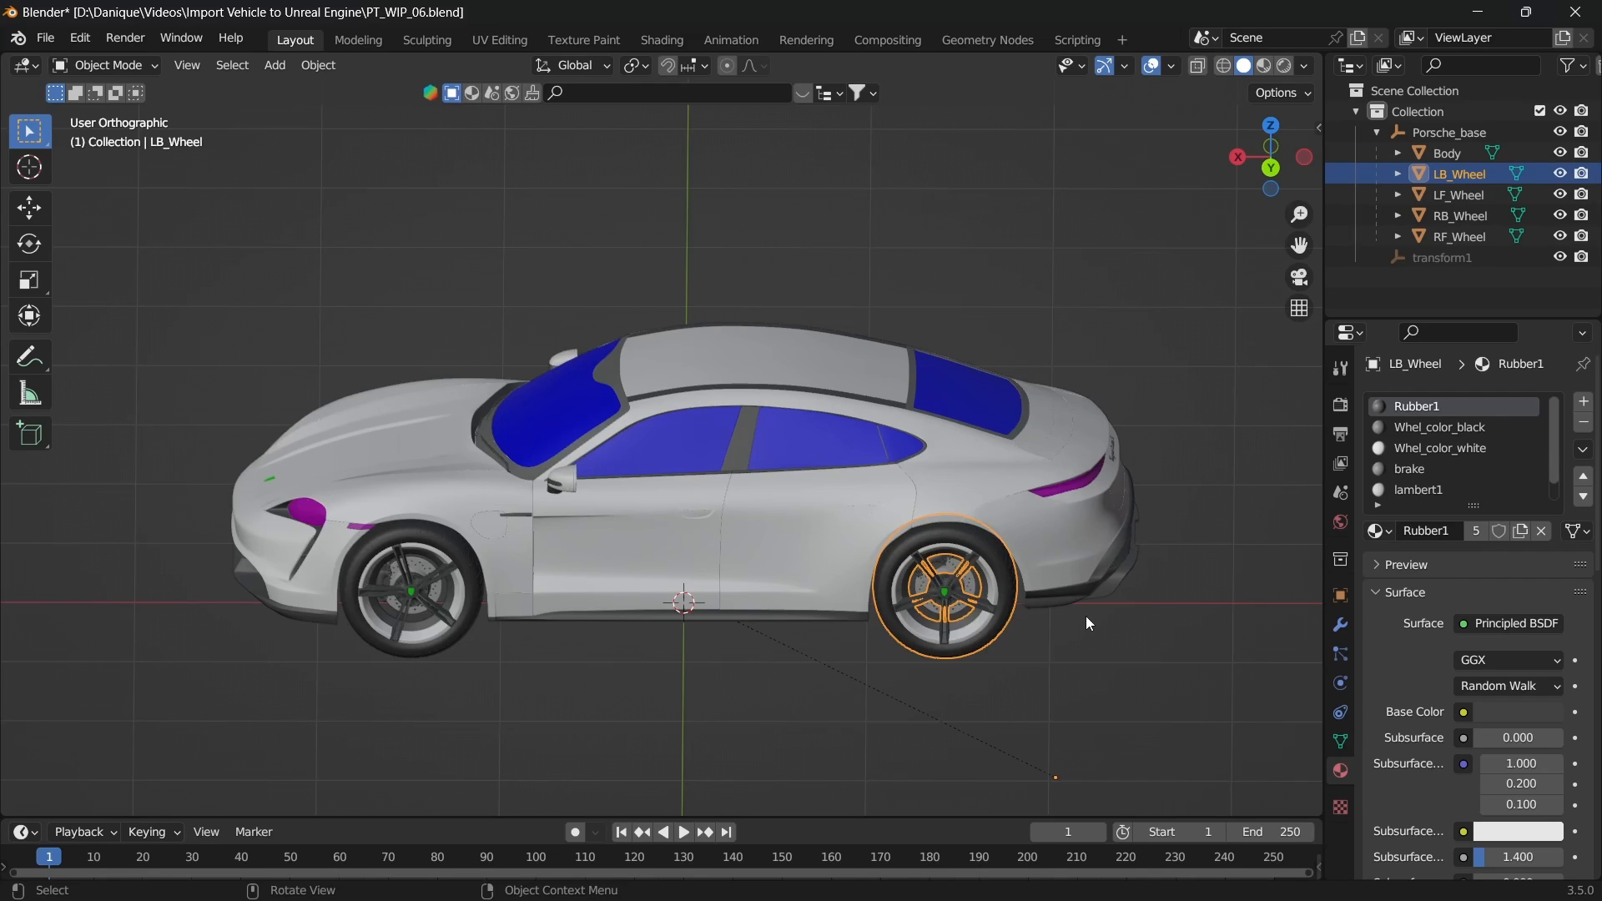
Step: Check that the car's right rear and right front wheels are separate objects by selecting each one in turn
middle_click_drag(1089, 624, 555, 635)
left_click(797, 738)
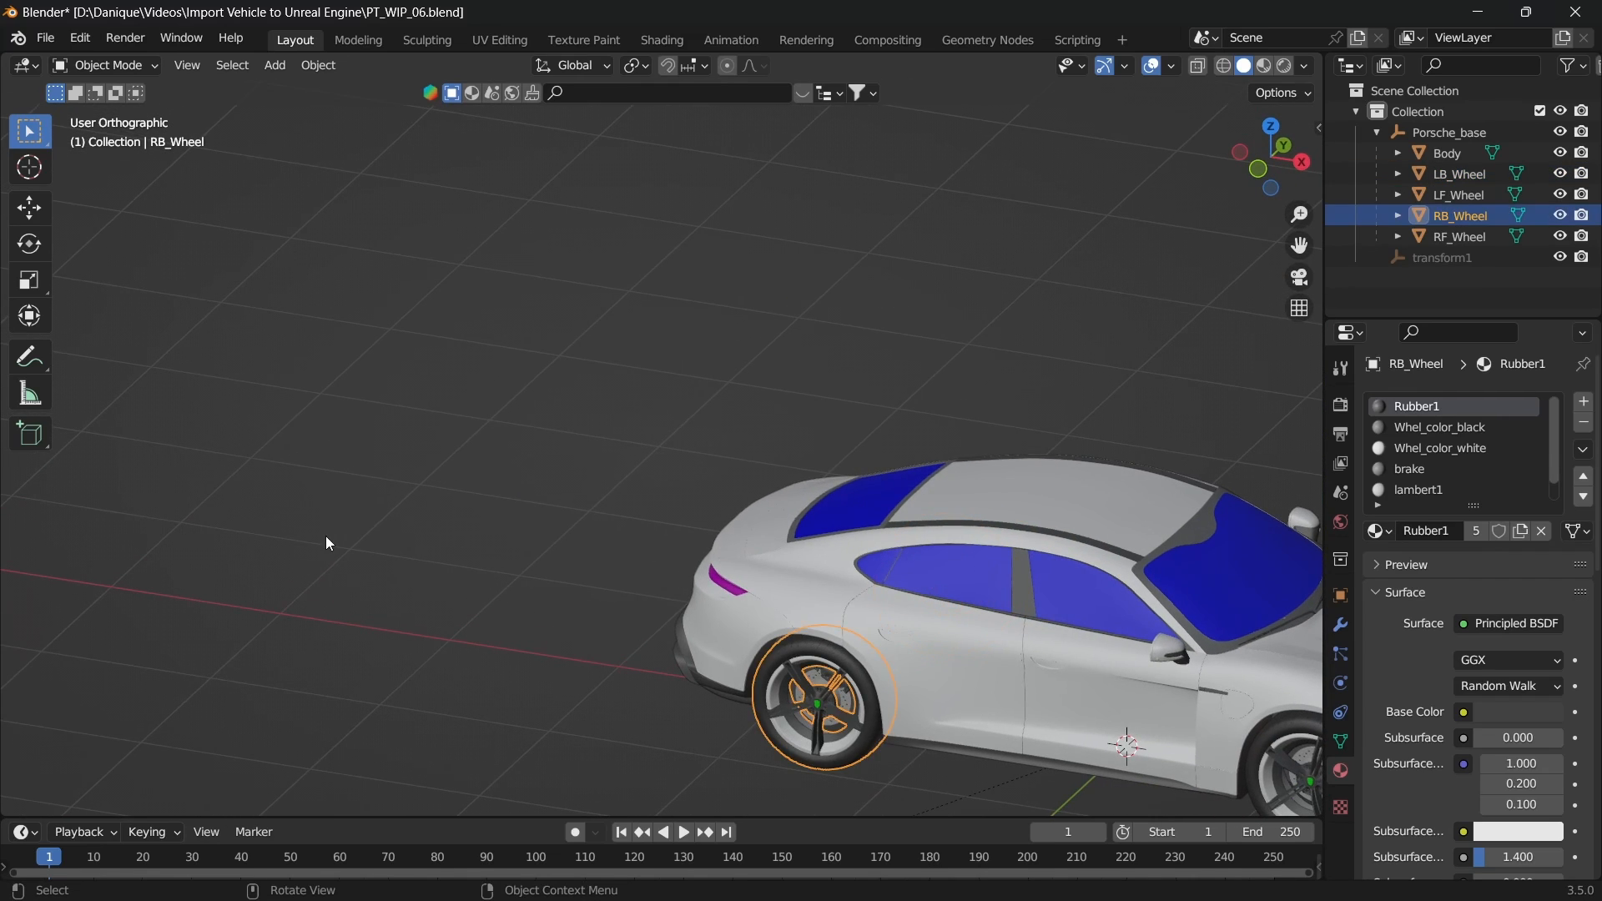
scroll(325, 543, "down", 2)
left_click(1034, 750)
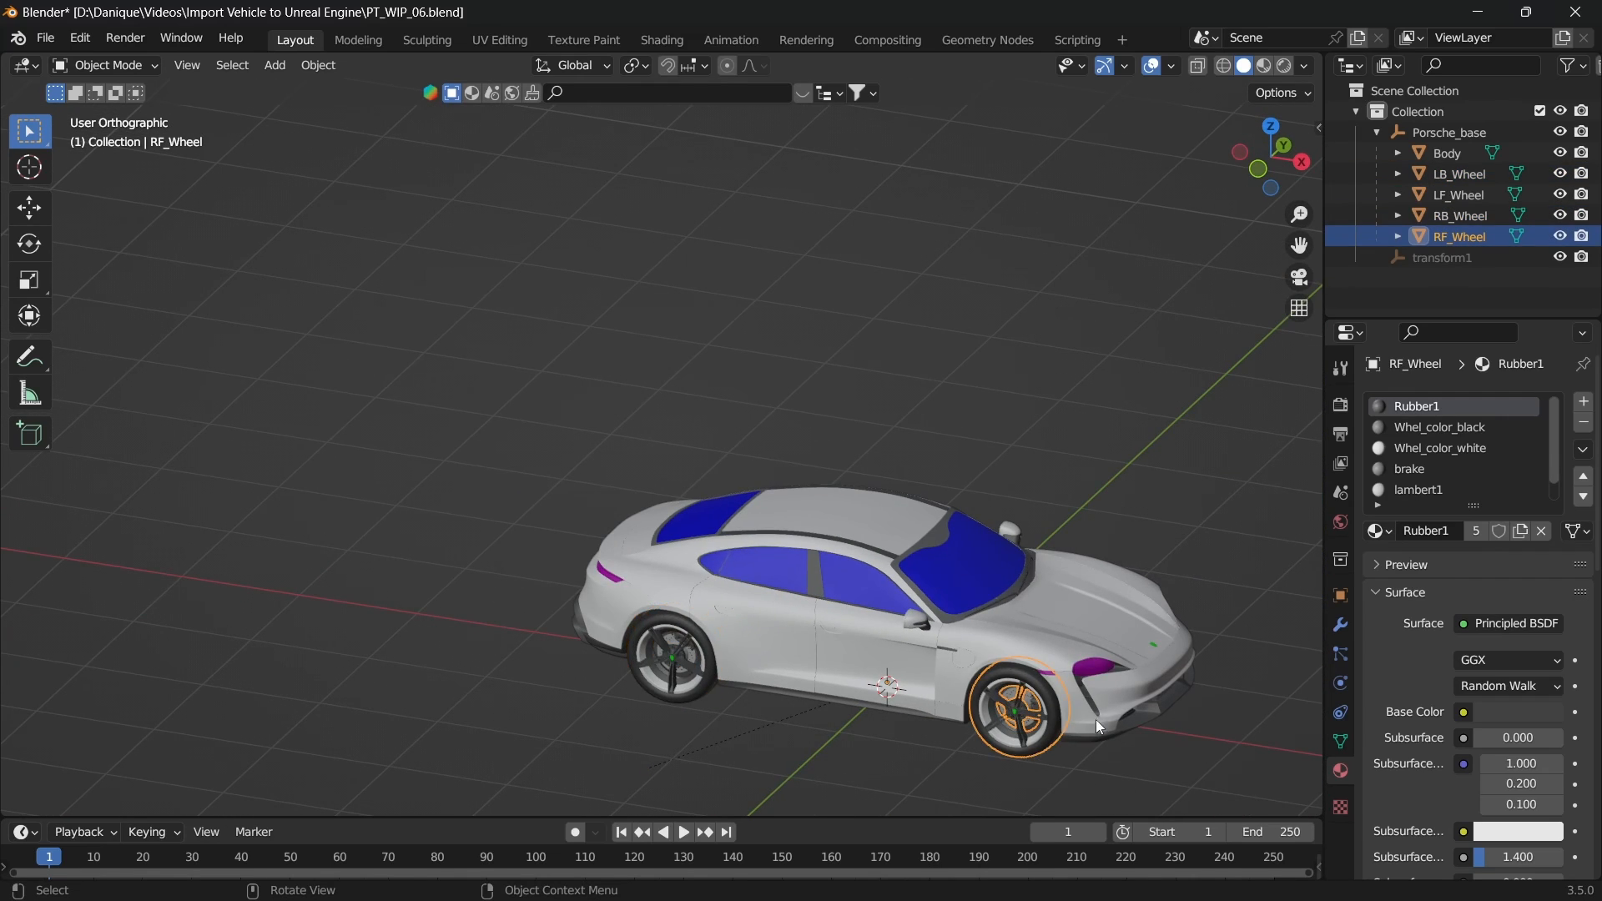
middle_click_drag(1094, 719, 721, 691)
middle_click_drag(795, 728, 1053, 629)
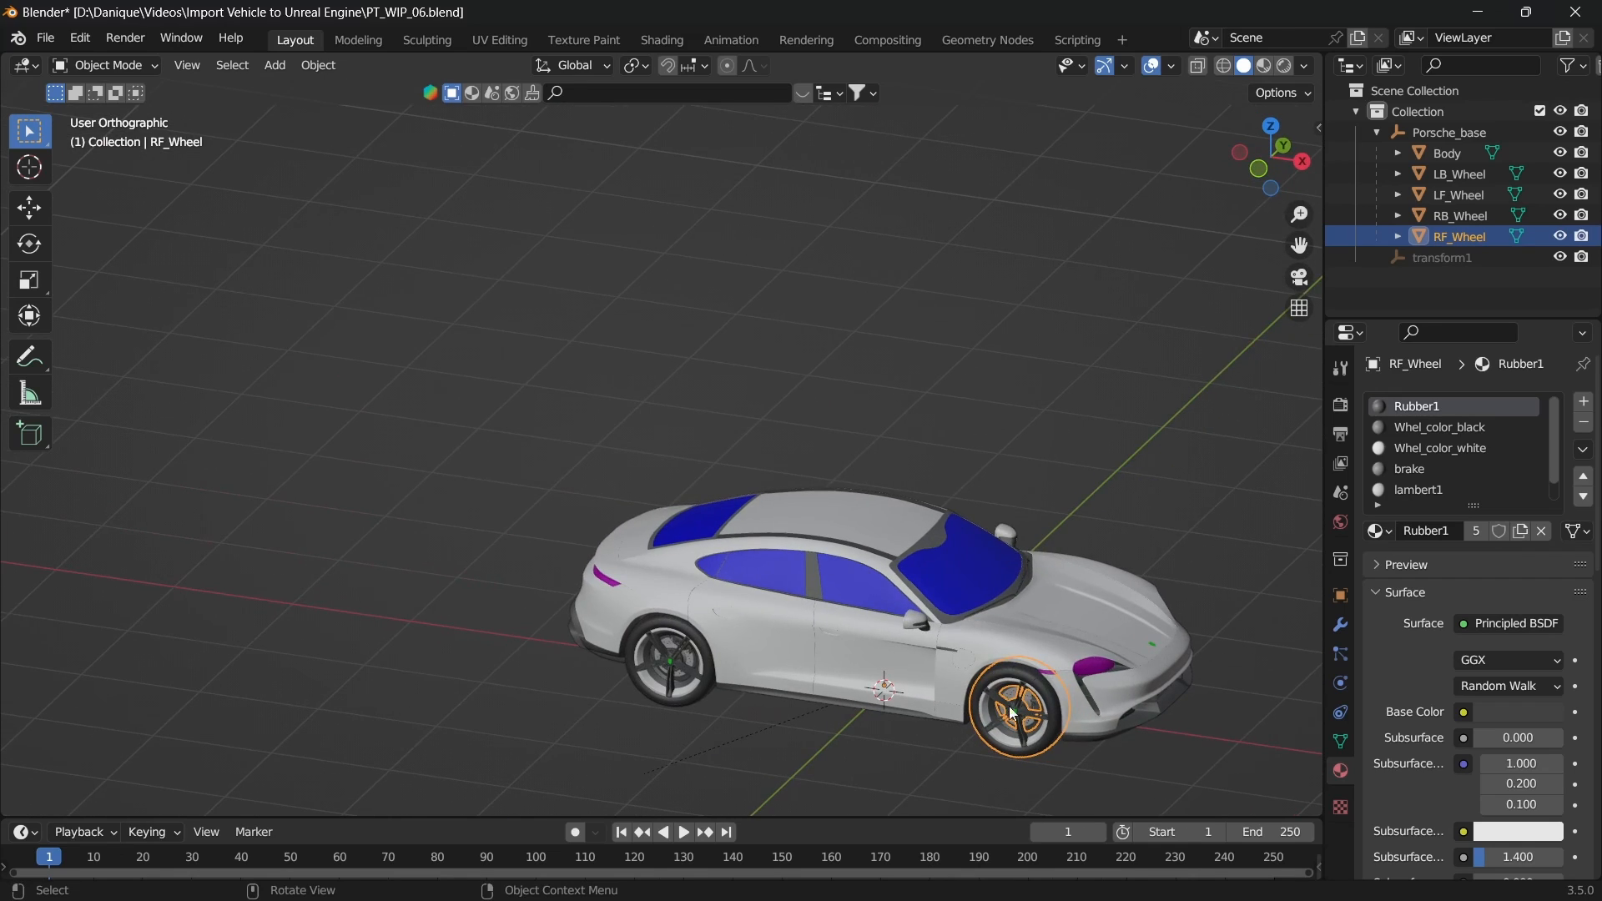
Step: Set the origin of the car's Body object to its geometry
left_click(1031, 628)
right_click(1024, 631)
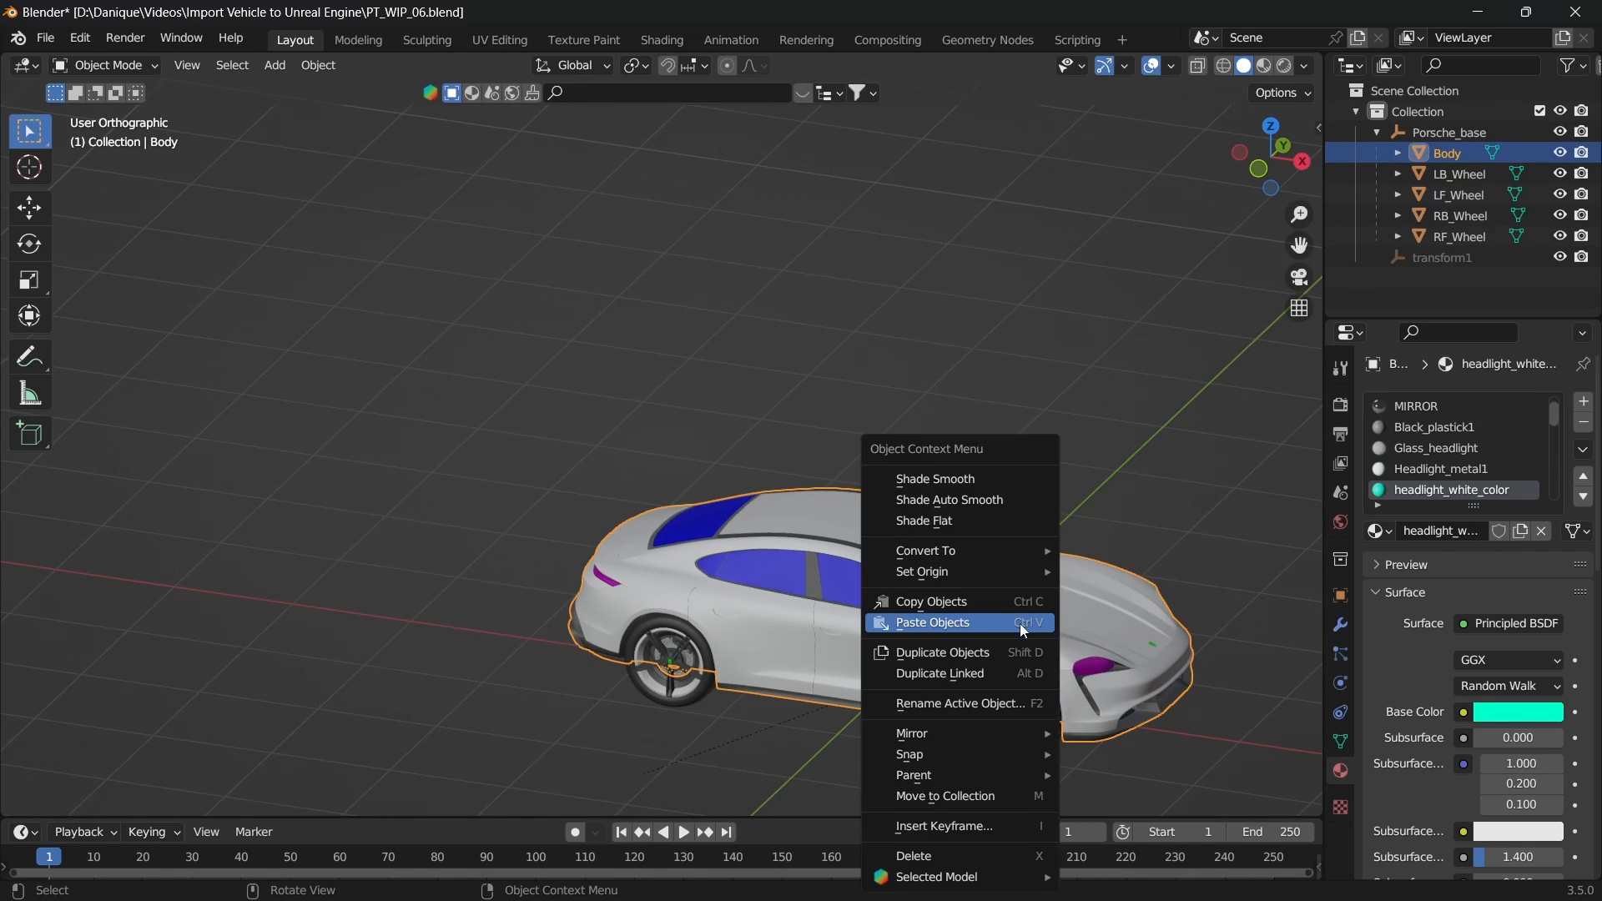
mouse_move(998, 572)
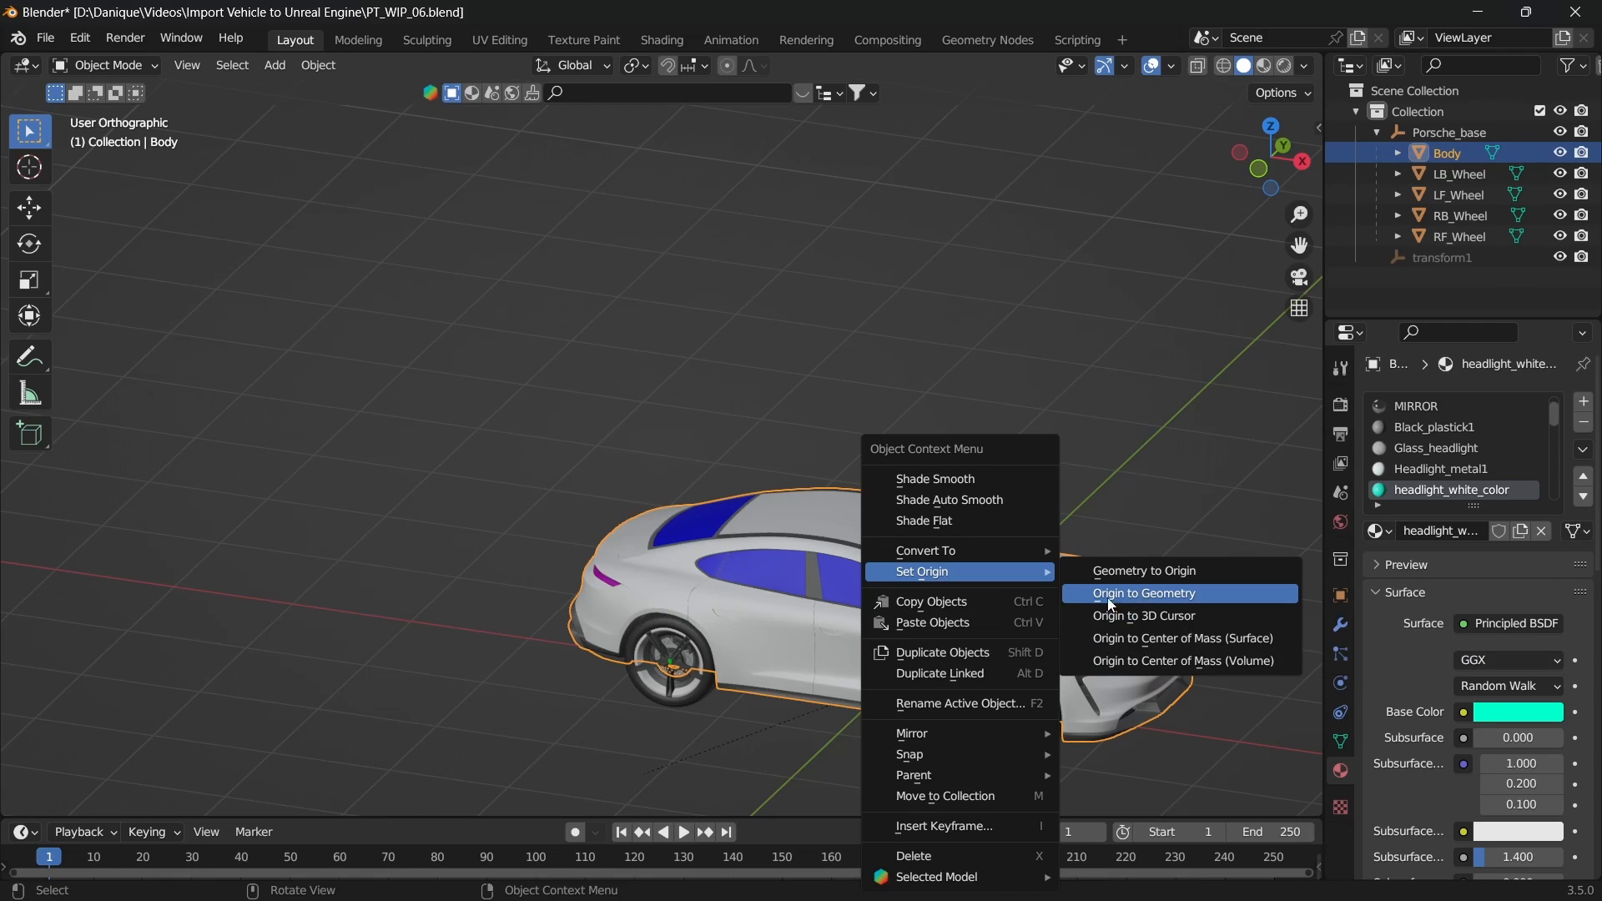
left_click(1143, 593)
Step: Set the origins of RB_Wheel and RF_Wheel to their own geometry, one wheel at a time
left_click(674, 688)
right_click(674, 689)
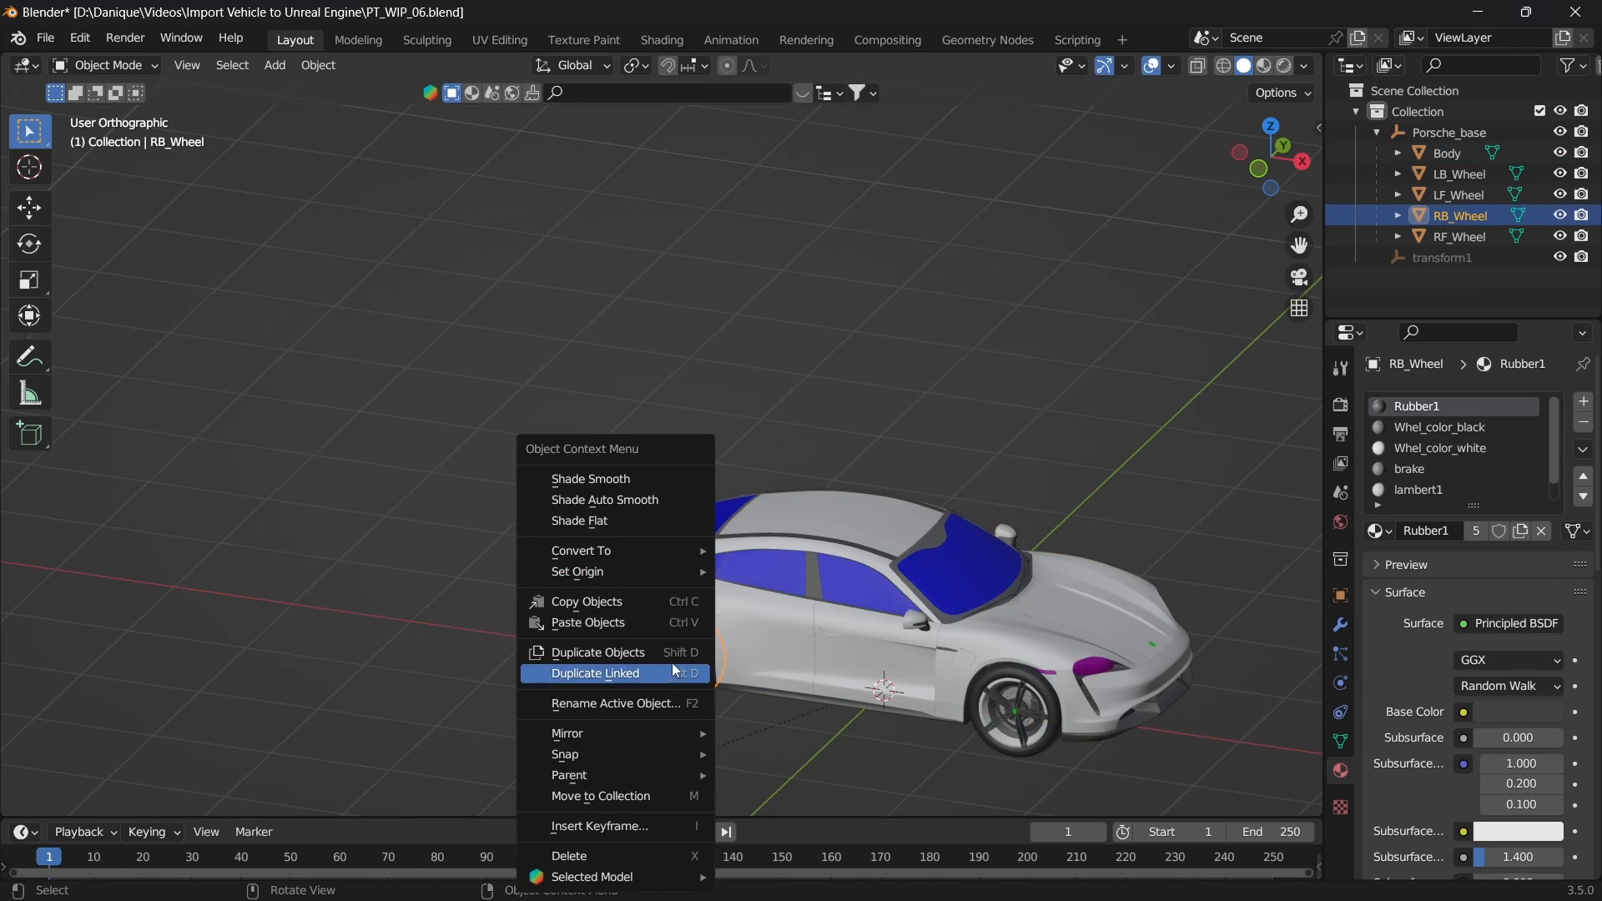
mouse_move(668, 572)
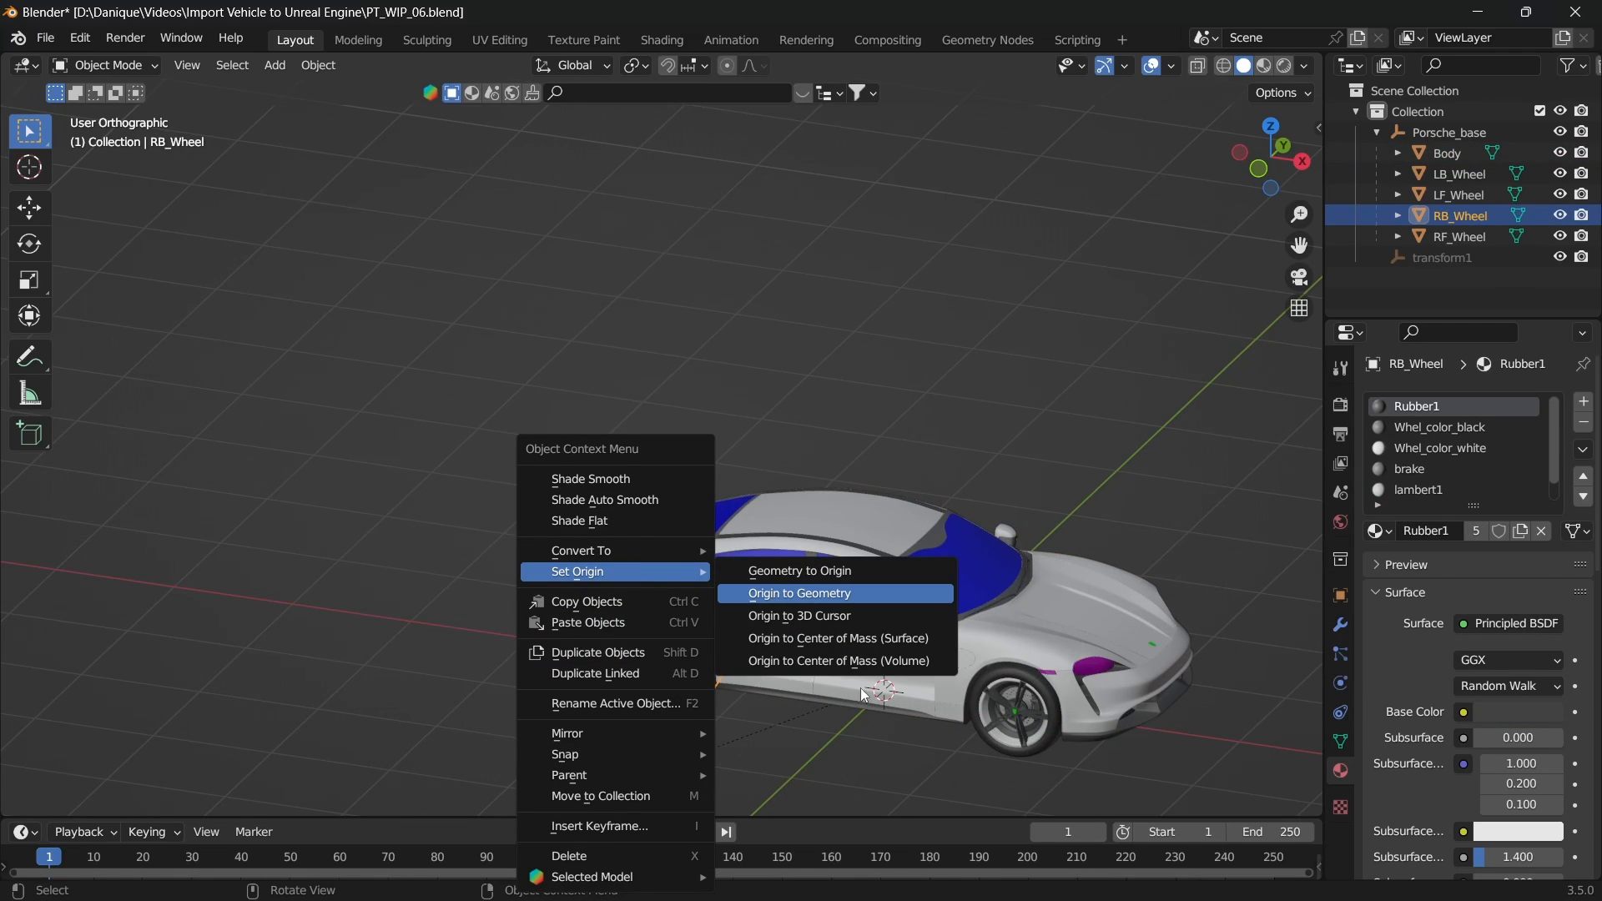
left_click(1018, 745)
left_click(1018, 746)
right_click(1018, 746)
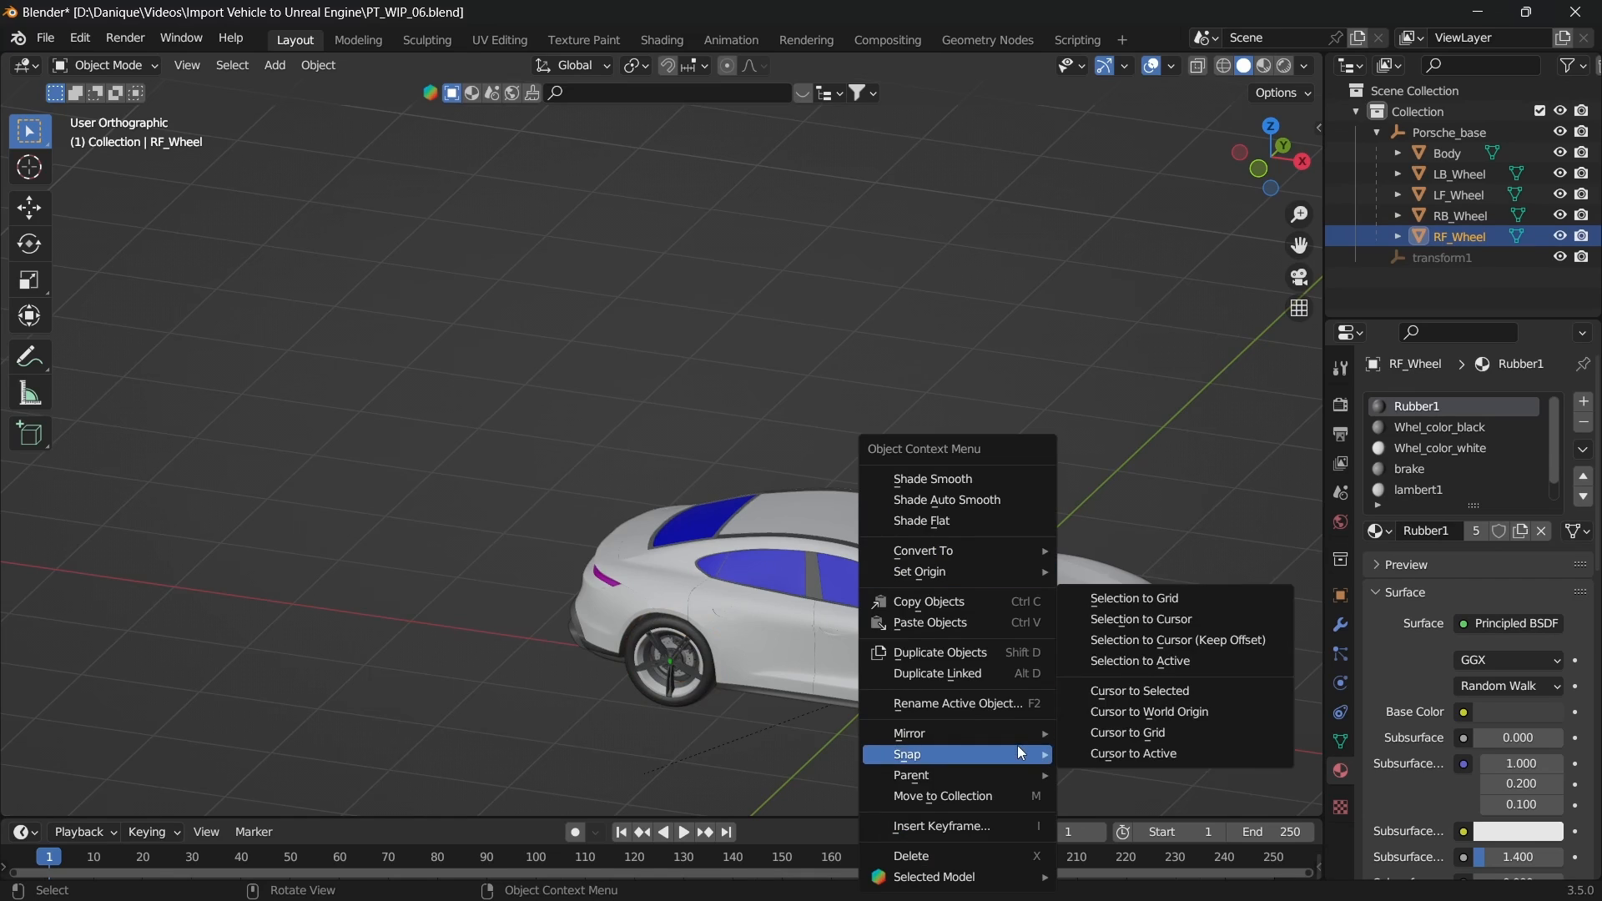
mouse_move(1006, 570)
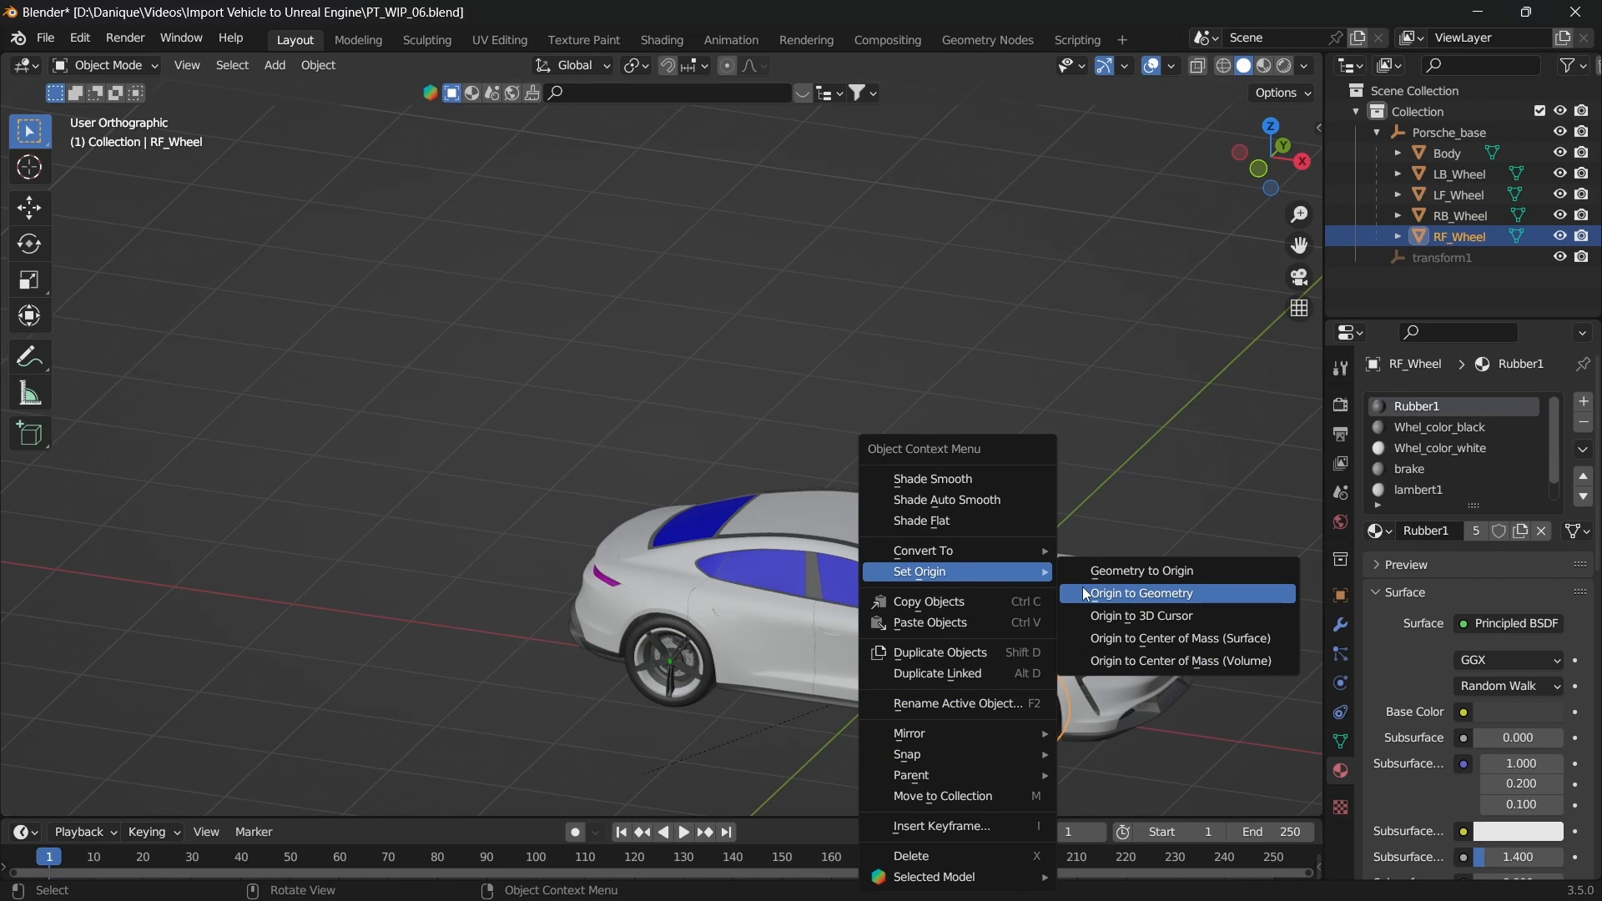
left_click(1083, 588)
Step: Set the origins of LF_Wheel and LB_Wheel to their own geometry, one wheel at a time
middle_click_drag(708, 704, 1053, 699)
middle_click_drag(977, 552, 884, 688)
left_click(839, 717)
right_click(839, 717)
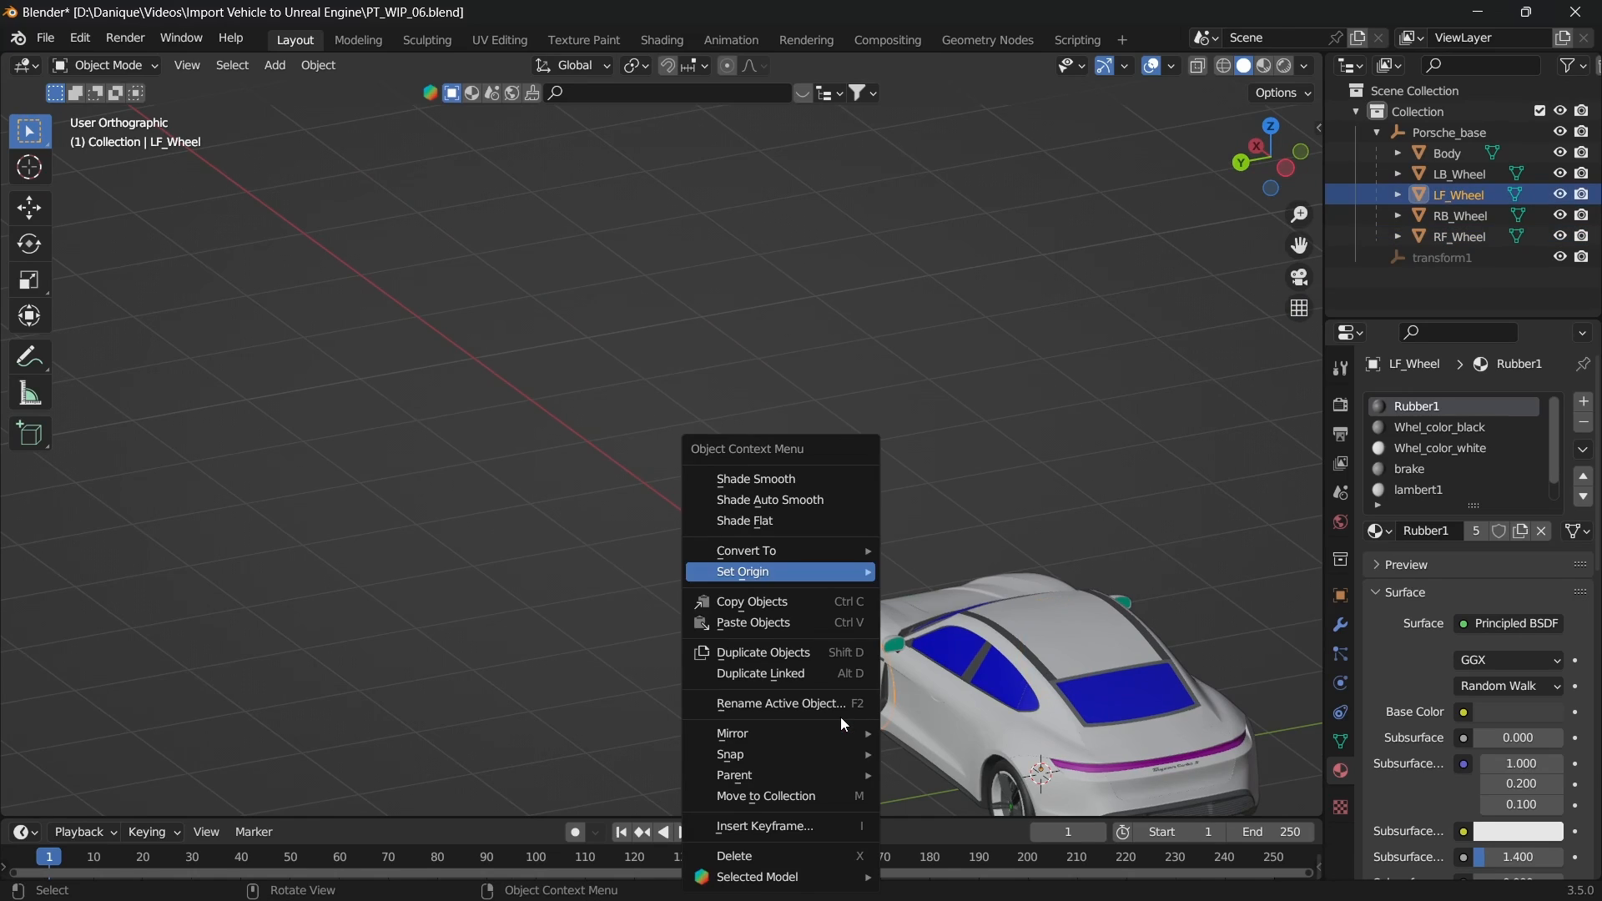
mouse_move(837, 571)
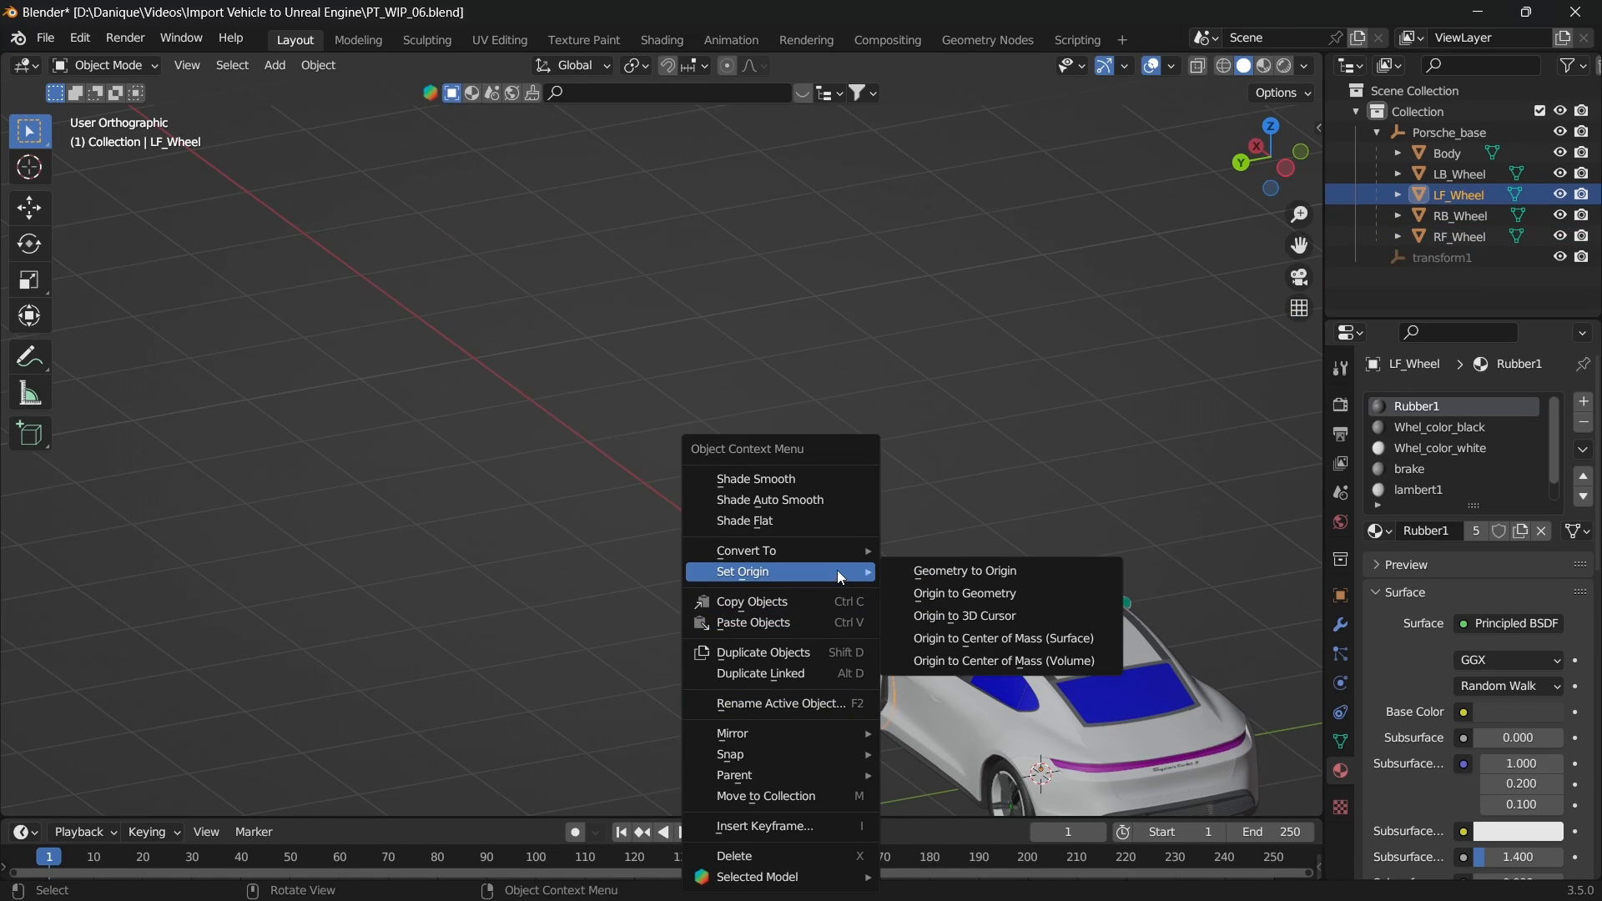
left_click(935, 603)
middle_click_drag(873, 543, 956, 691)
left_click(960, 699)
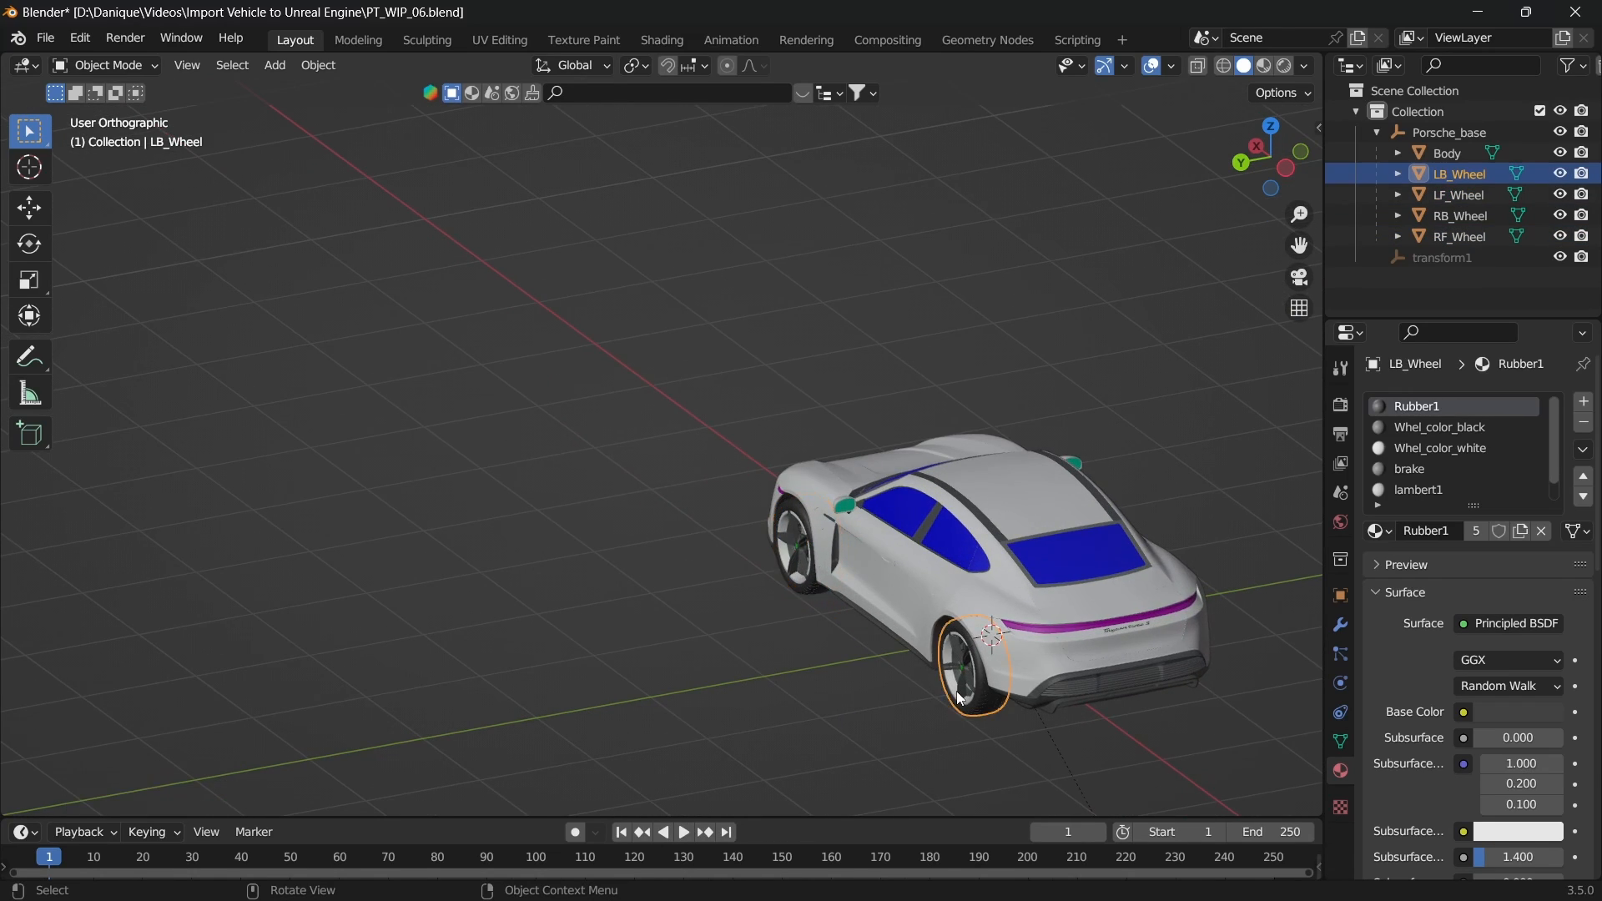
right_click(960, 699)
mouse_move(972, 572)
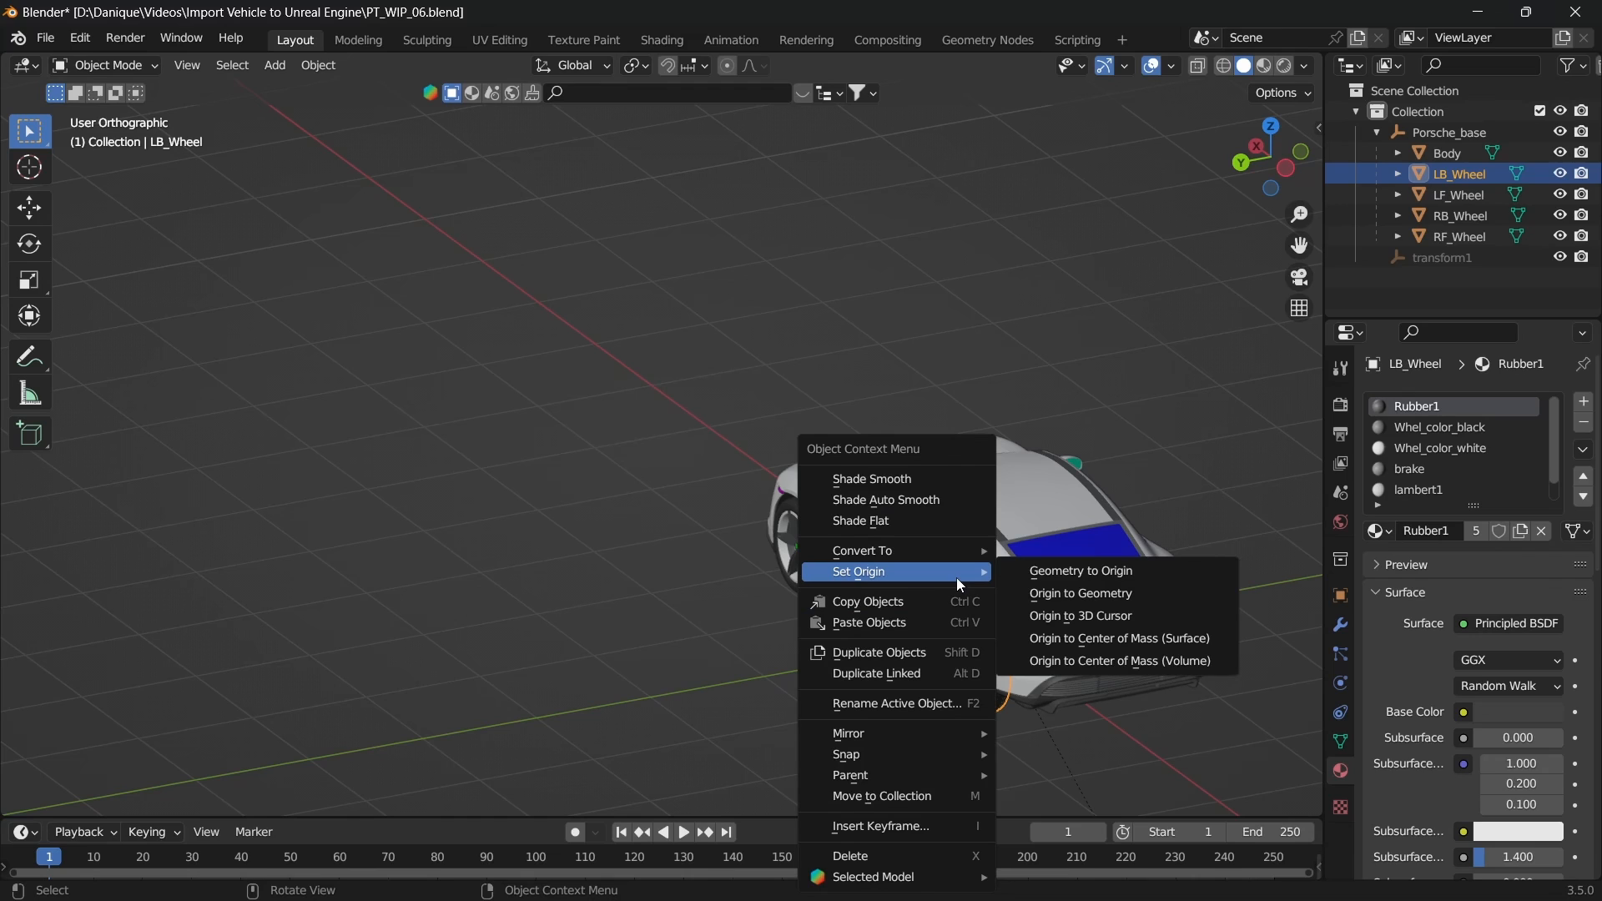
left_click(1037, 593)
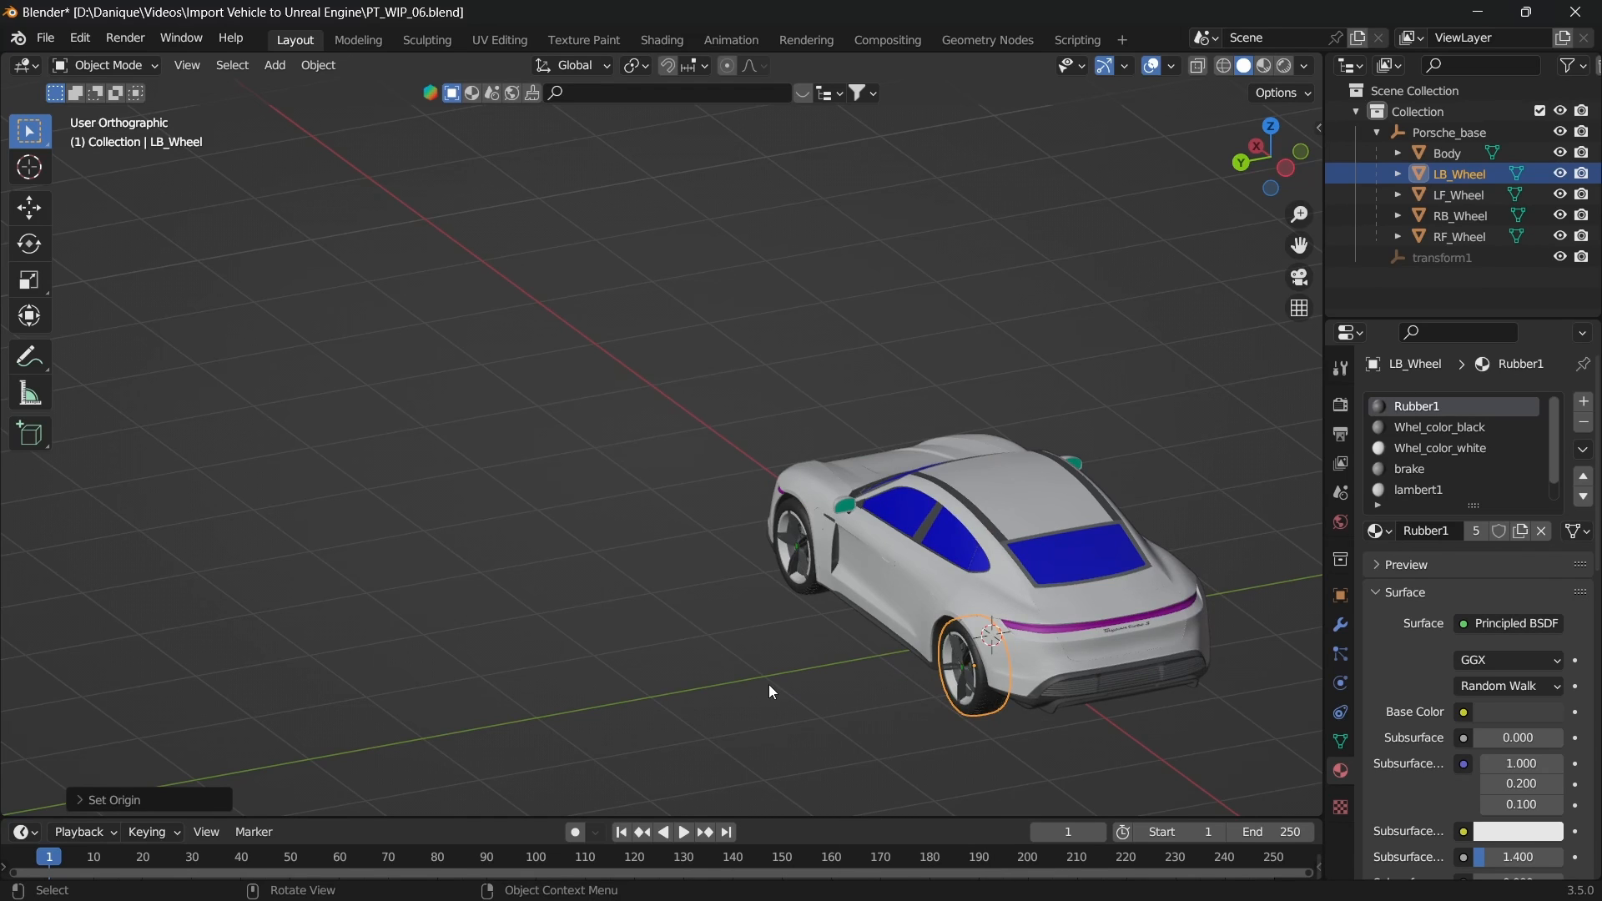
Step: Show the UE4 Vehicle add-on's rigging settings and assign the car's Body as the Vehicle Base
middle_click_drag(774, 691, 850, 616)
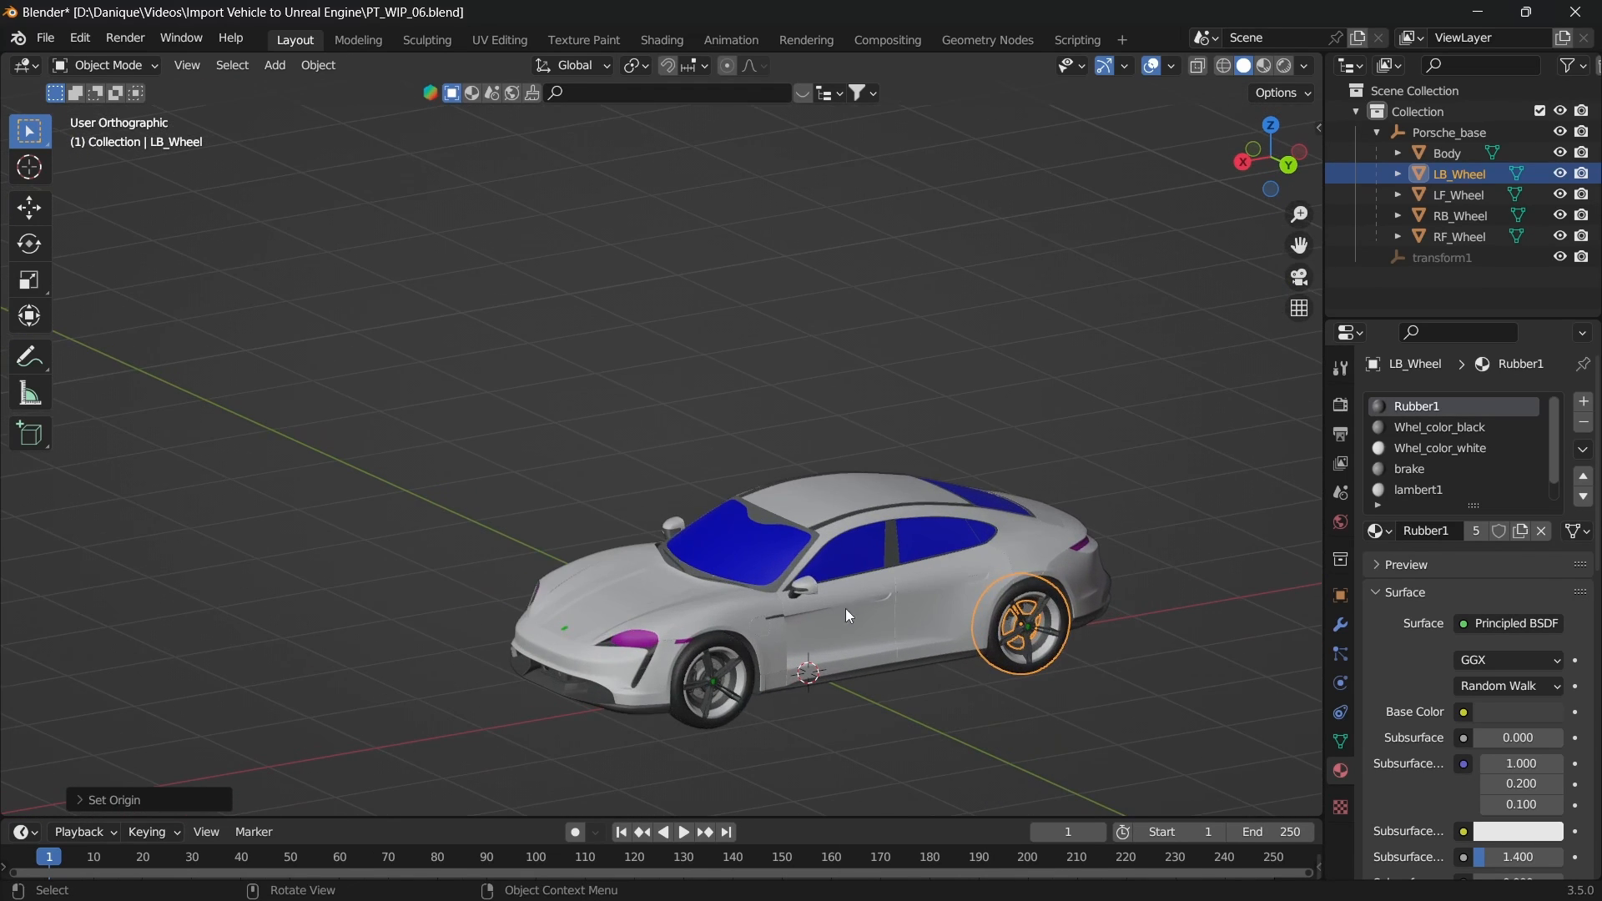
key("n")
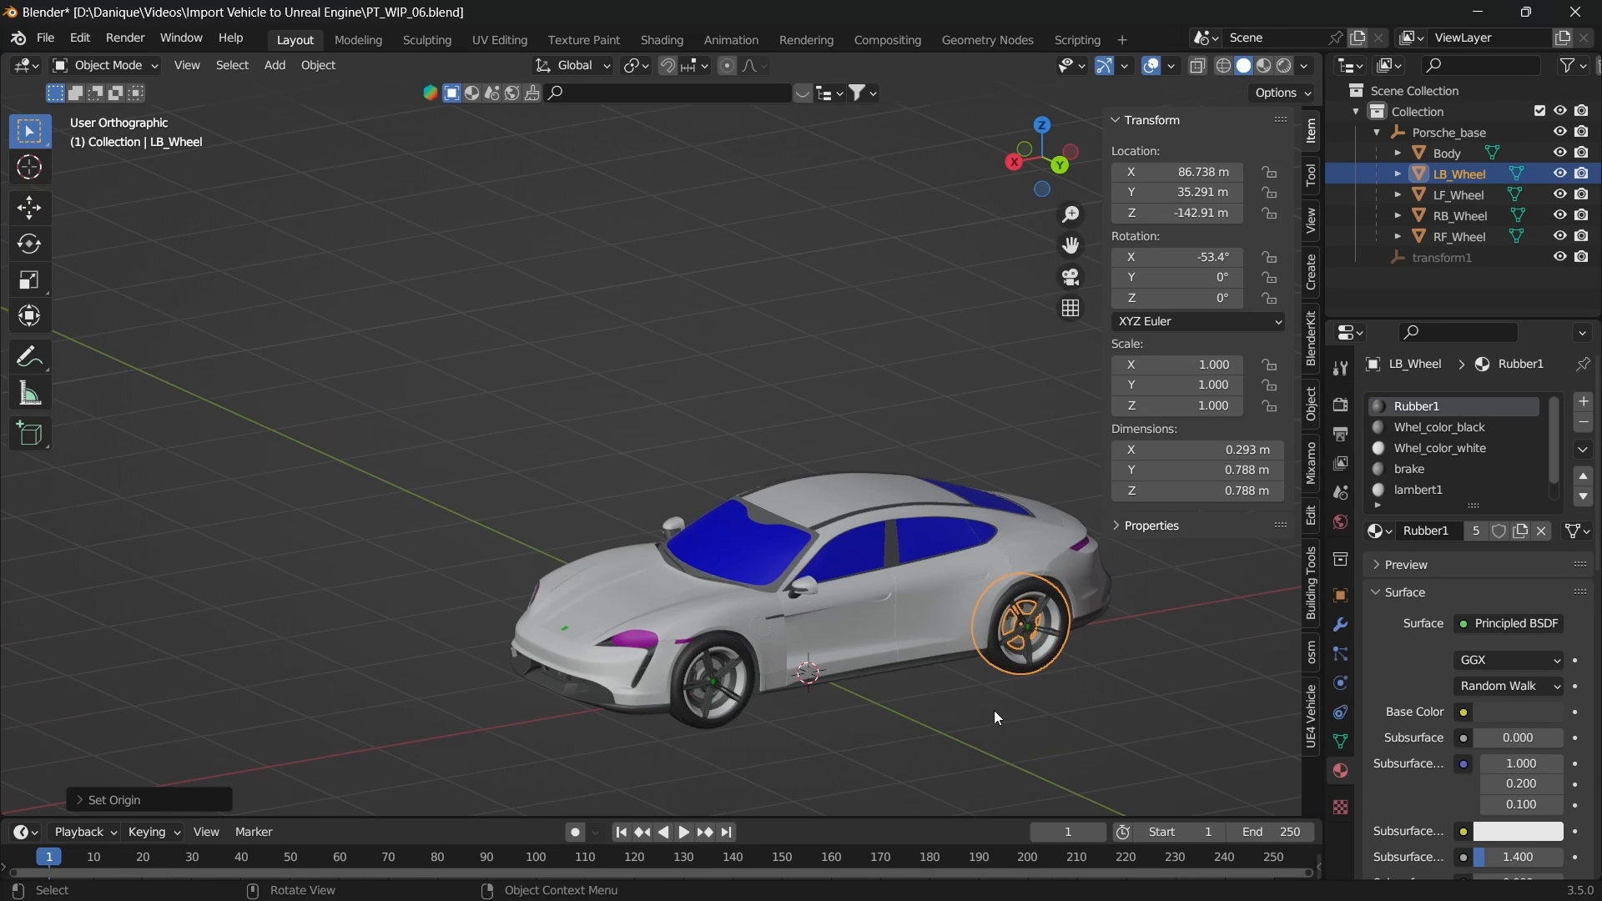
scroll(994, 709, "up", 2)
mouse_move(988, 699)
middle_mouse_down()
mouse_move(933, 692)
mouse_move(980, 689)
middle_mouse_up()
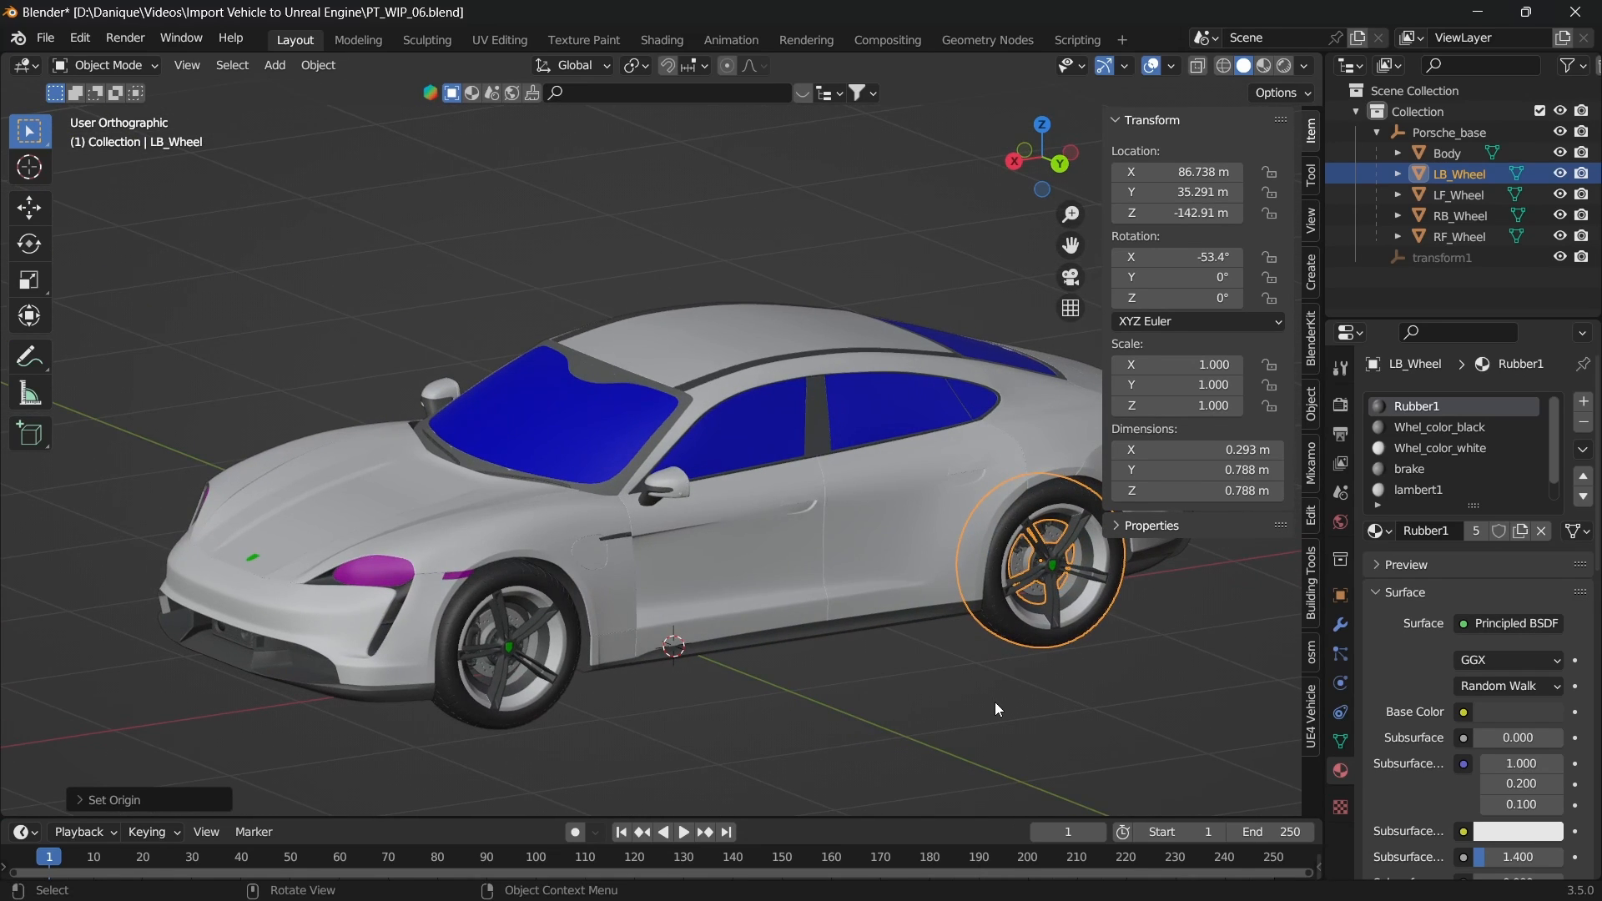
left_click_drag(1070, 244, 943, 230)
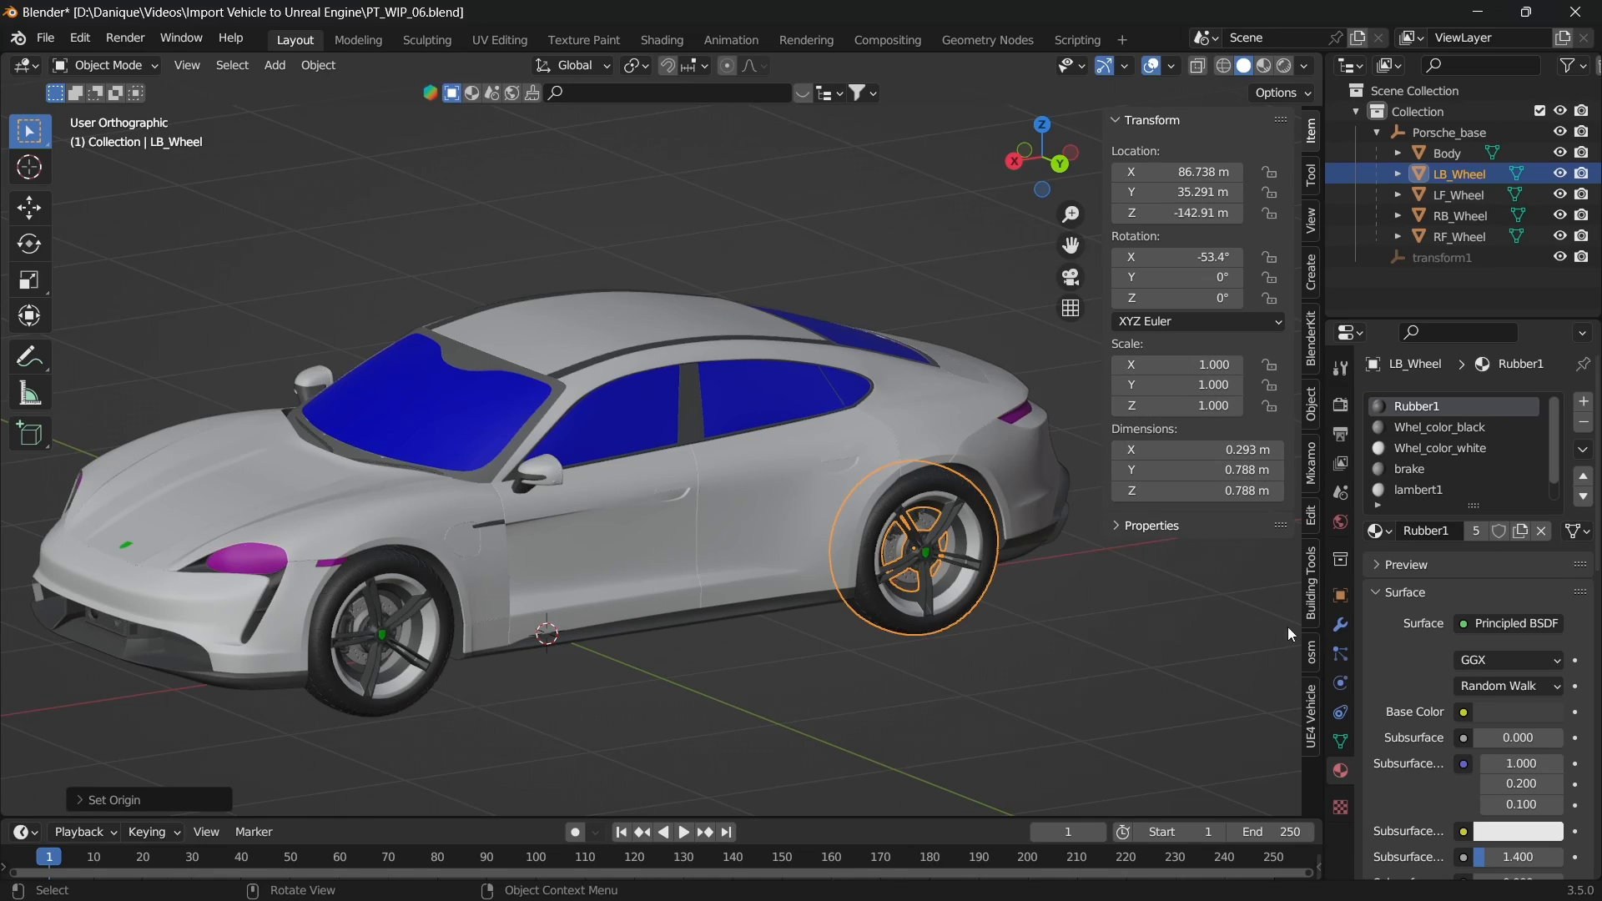
left_click(1311, 718)
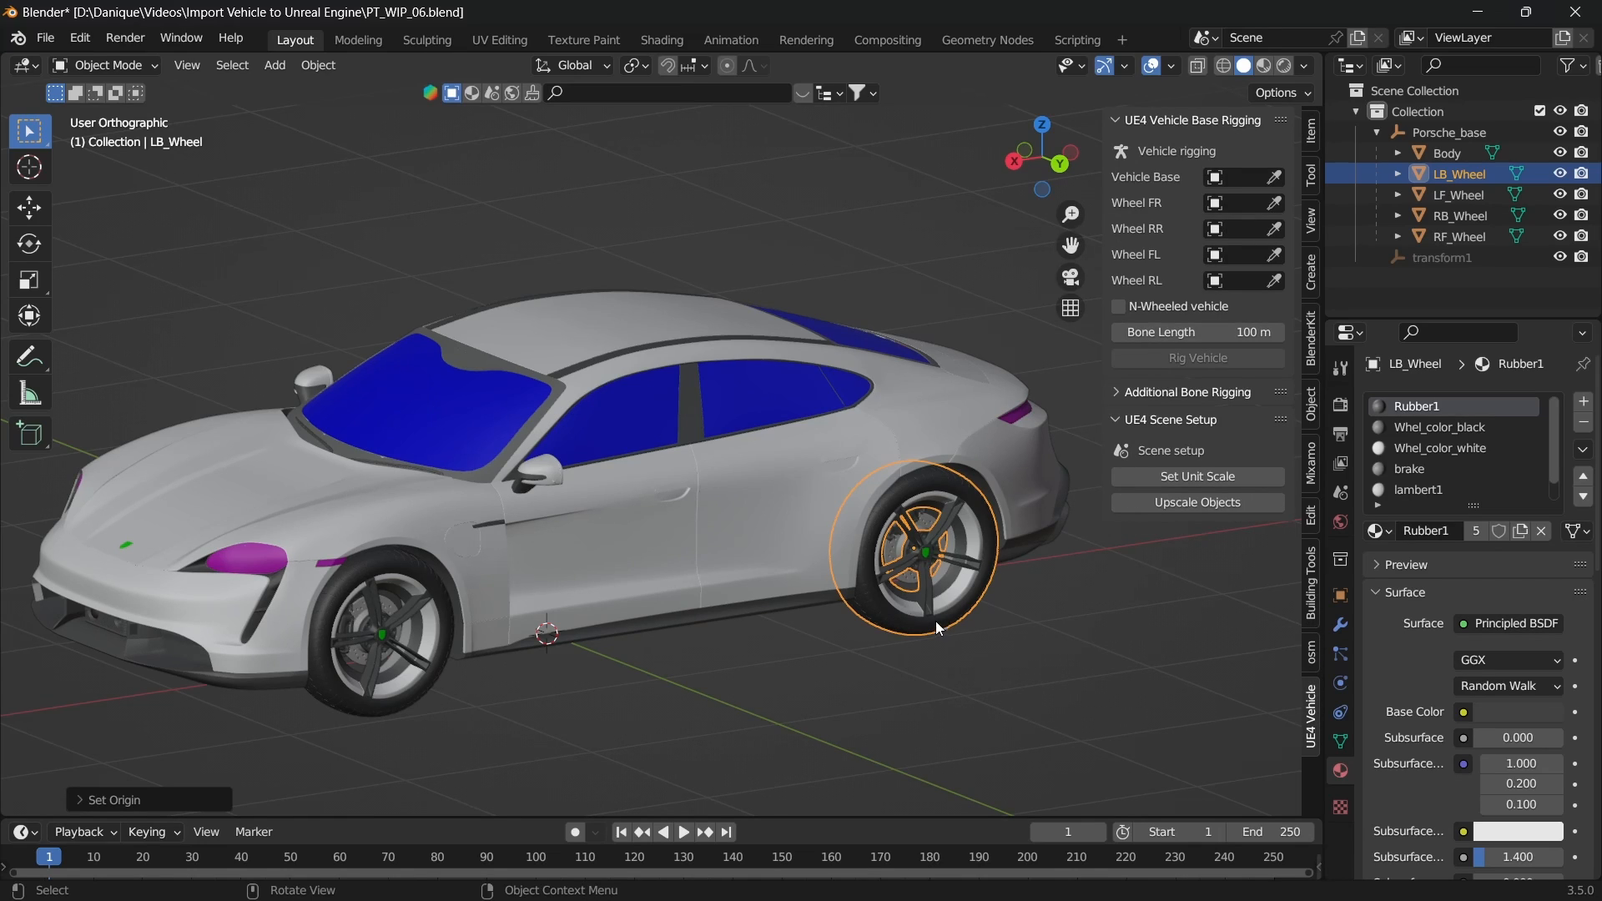
left_click(1274, 179)
left_click(680, 334)
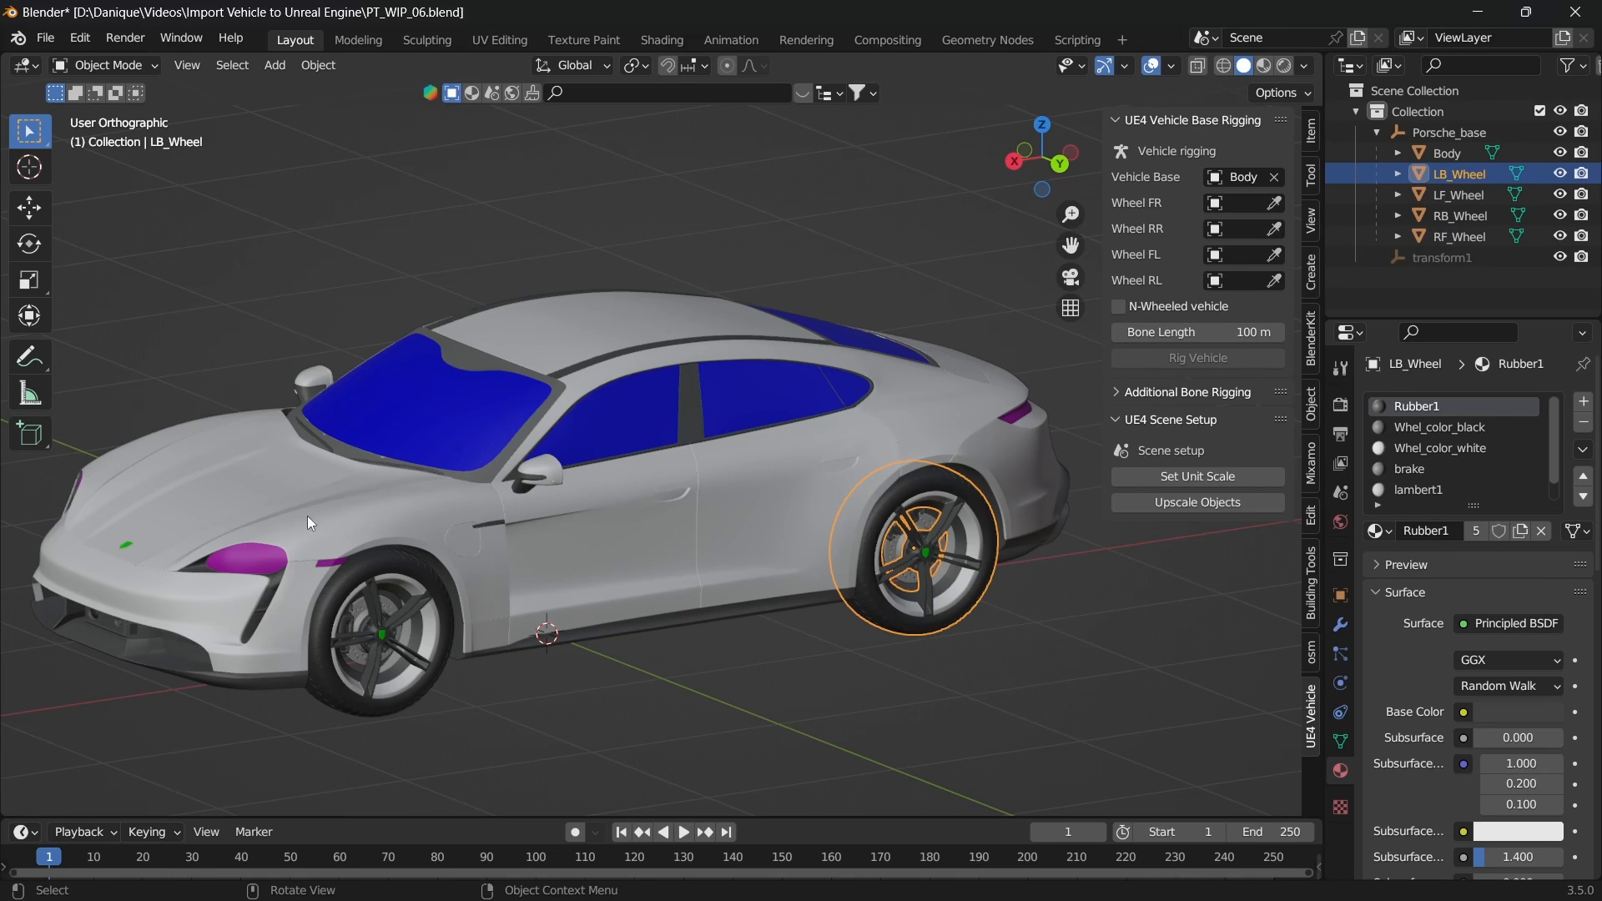
Step: Assign RF_Wheel as Wheel FR and RB_Wheel as Wheel RR in the vehicle rigging settings
middle_click_drag(307, 516, 1084, 401)
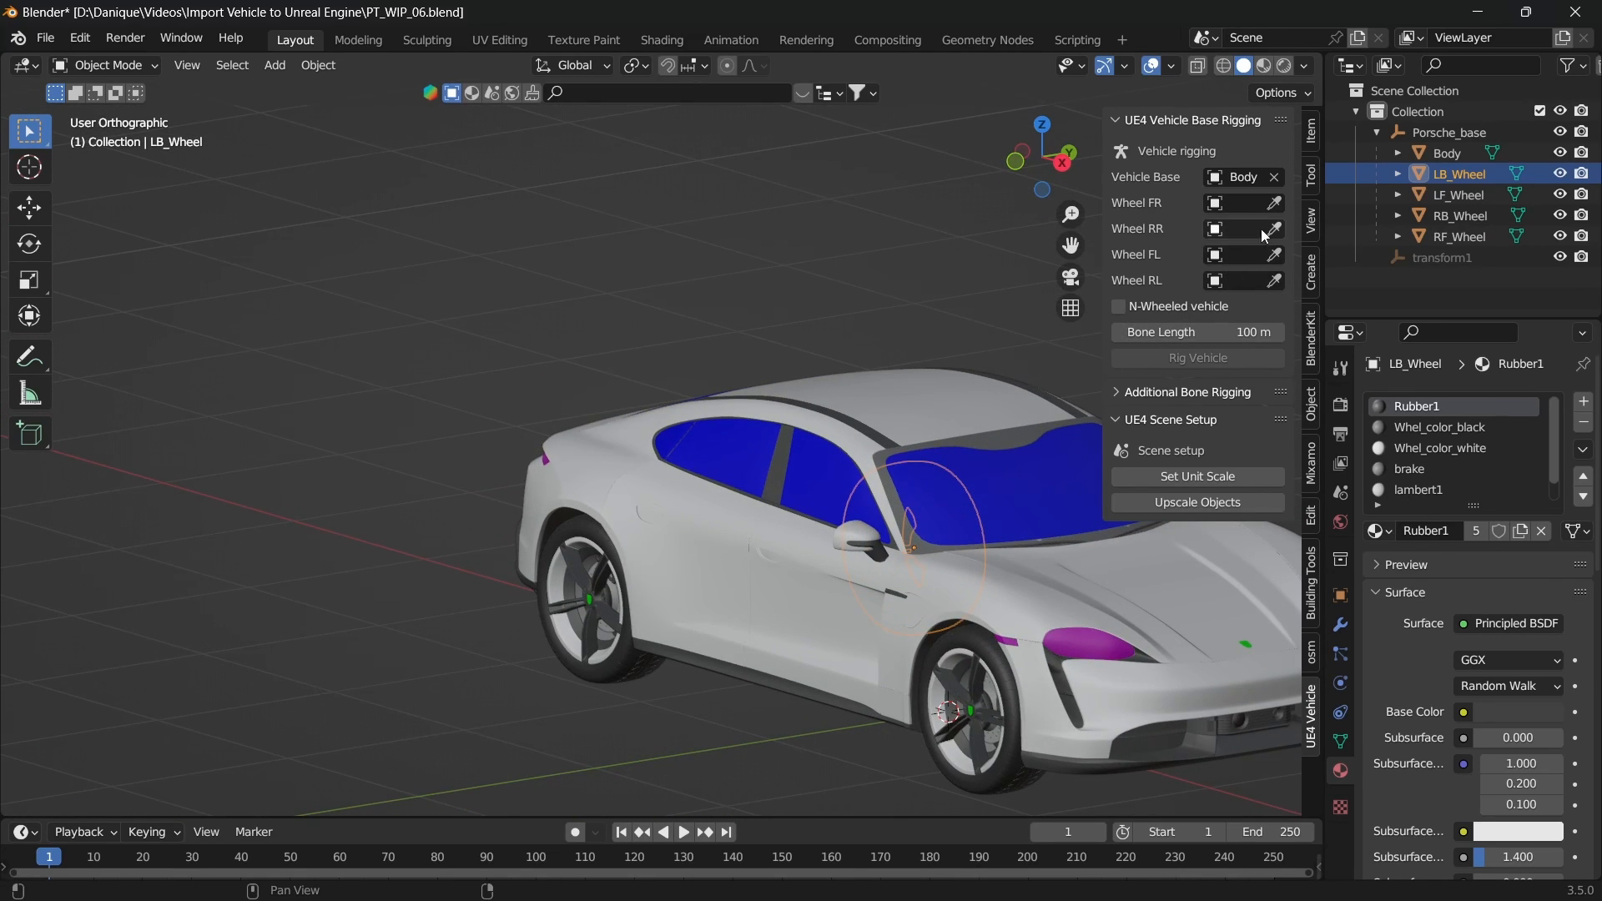
left_click(1276, 204)
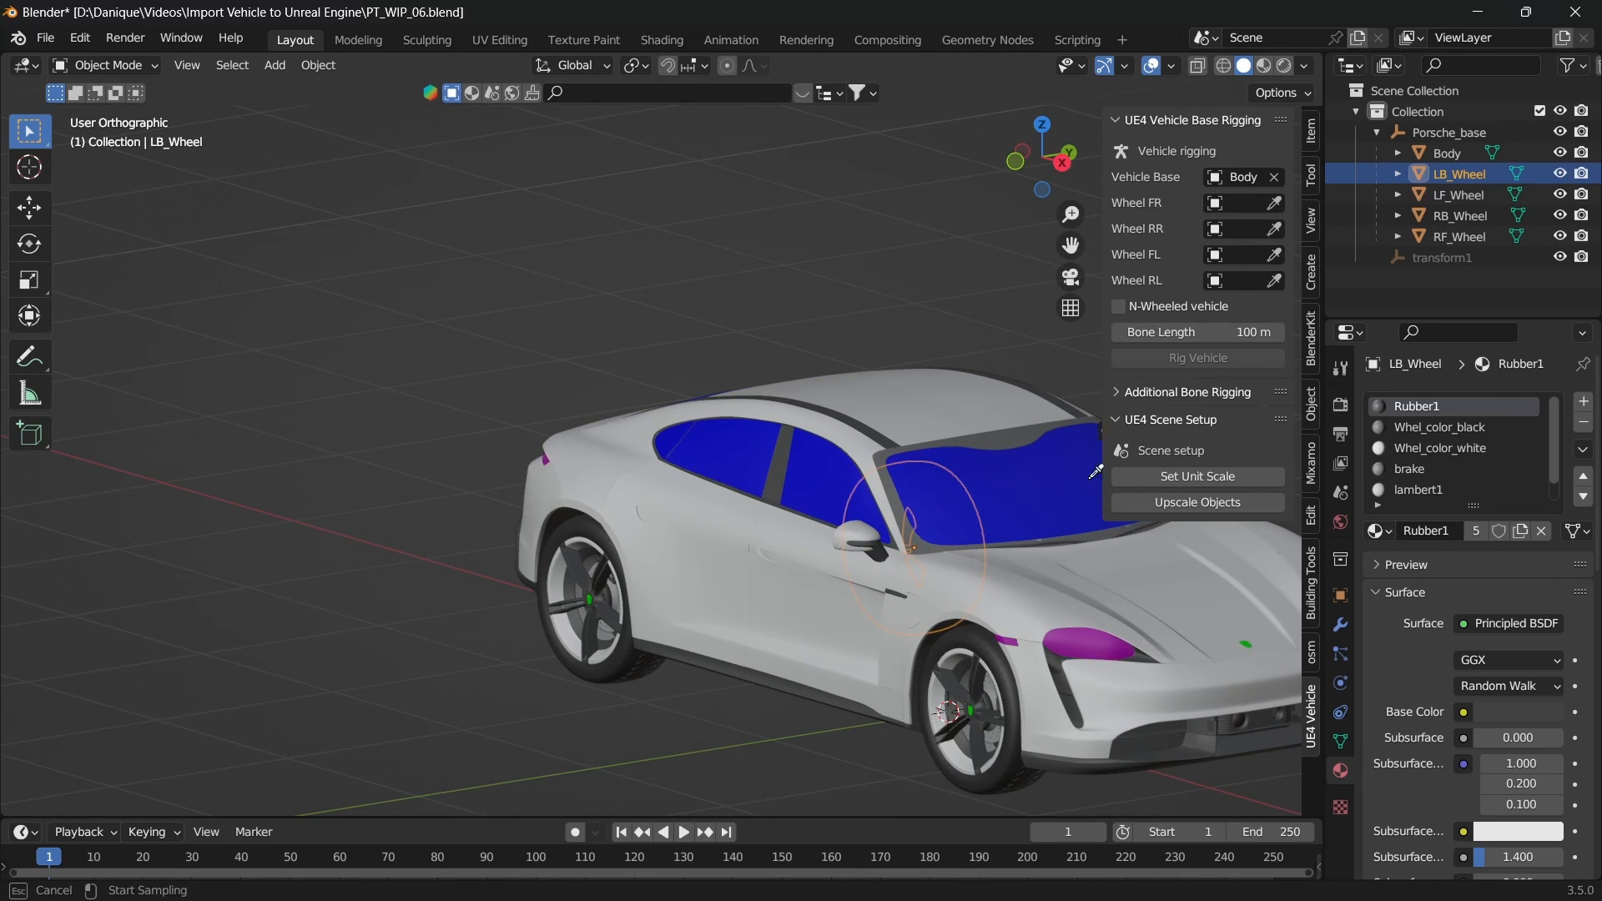
left_click(983, 655)
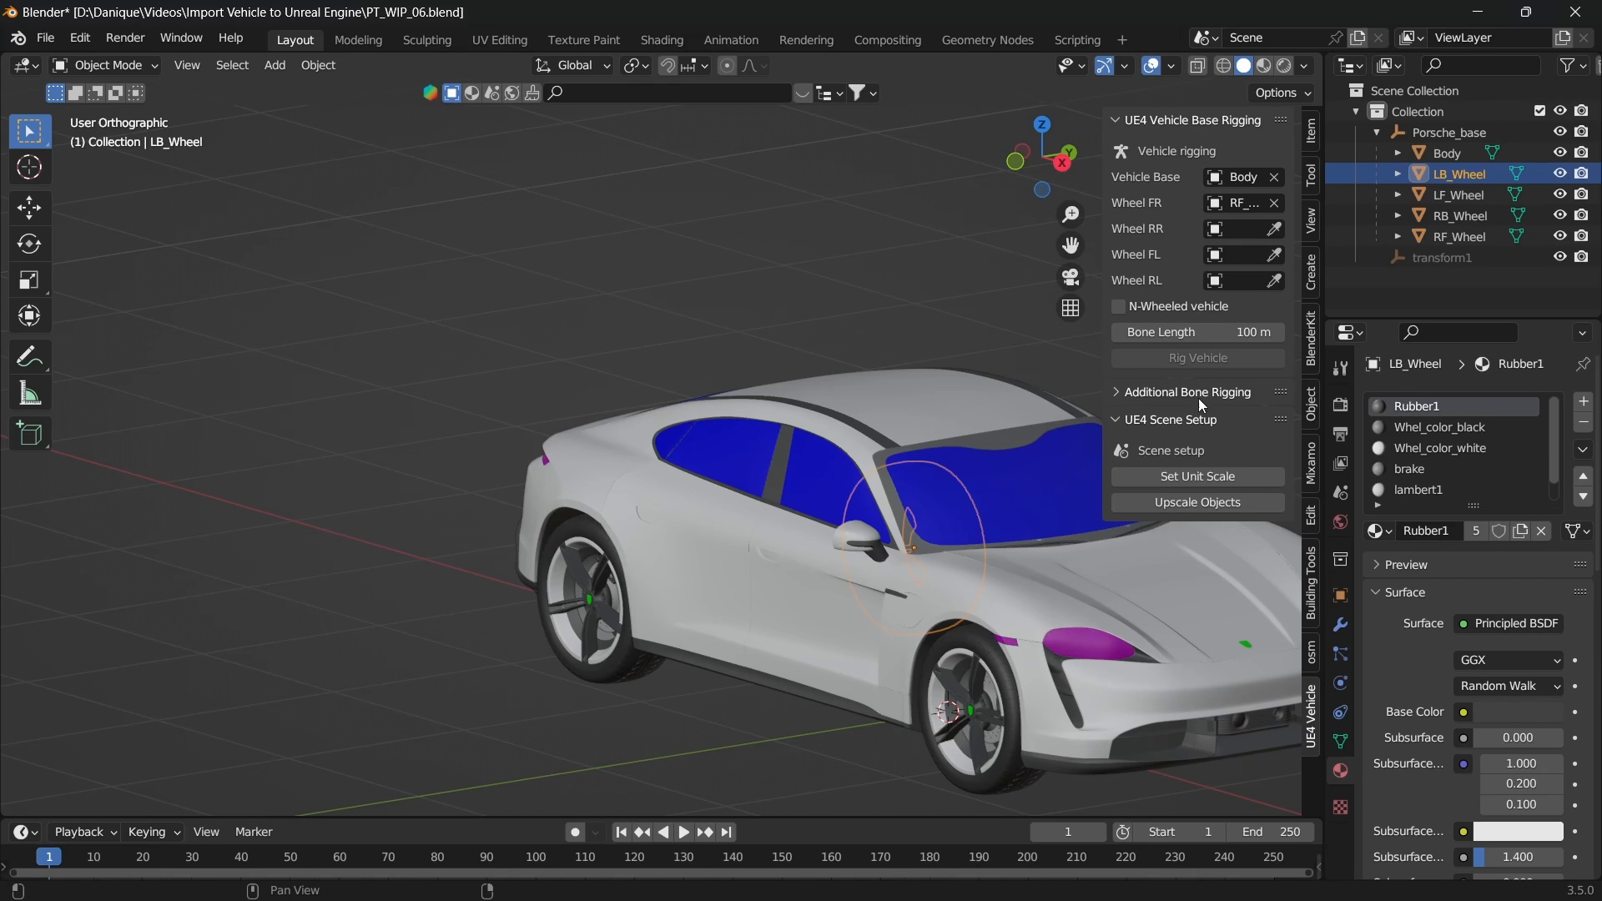
left_click(1277, 231)
left_click(632, 589)
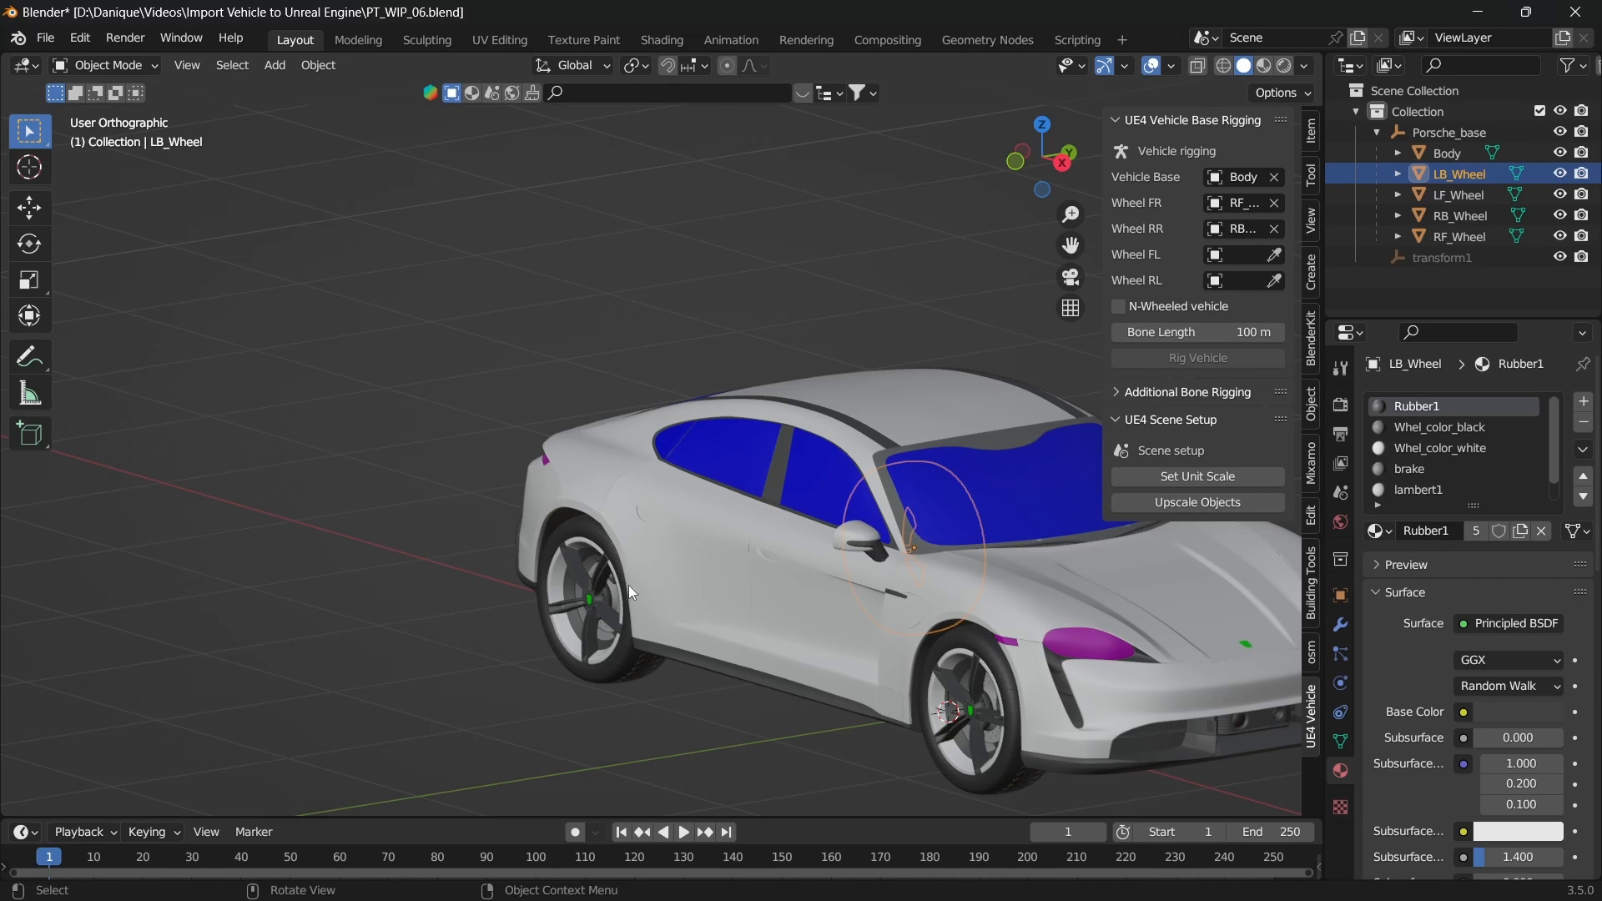
Step: Assign LF_Wheel as Wheel FL and LB_Wheel as Wheel RL in the vehicle rigging settings
middle_click_drag(978, 618, 778, 617)
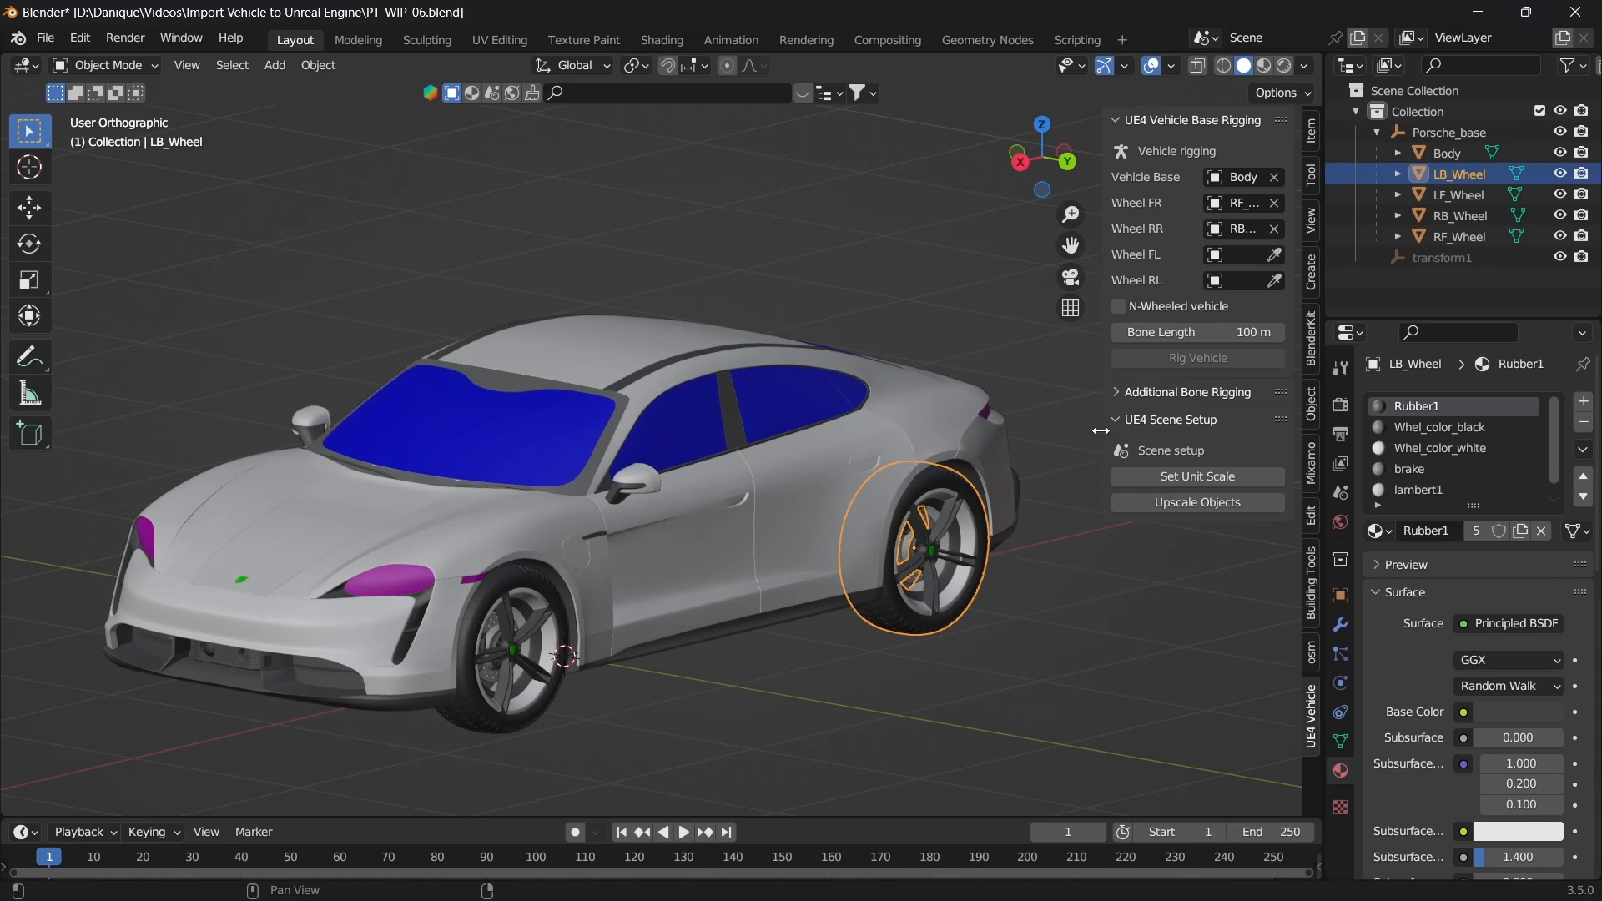
left_click(1275, 255)
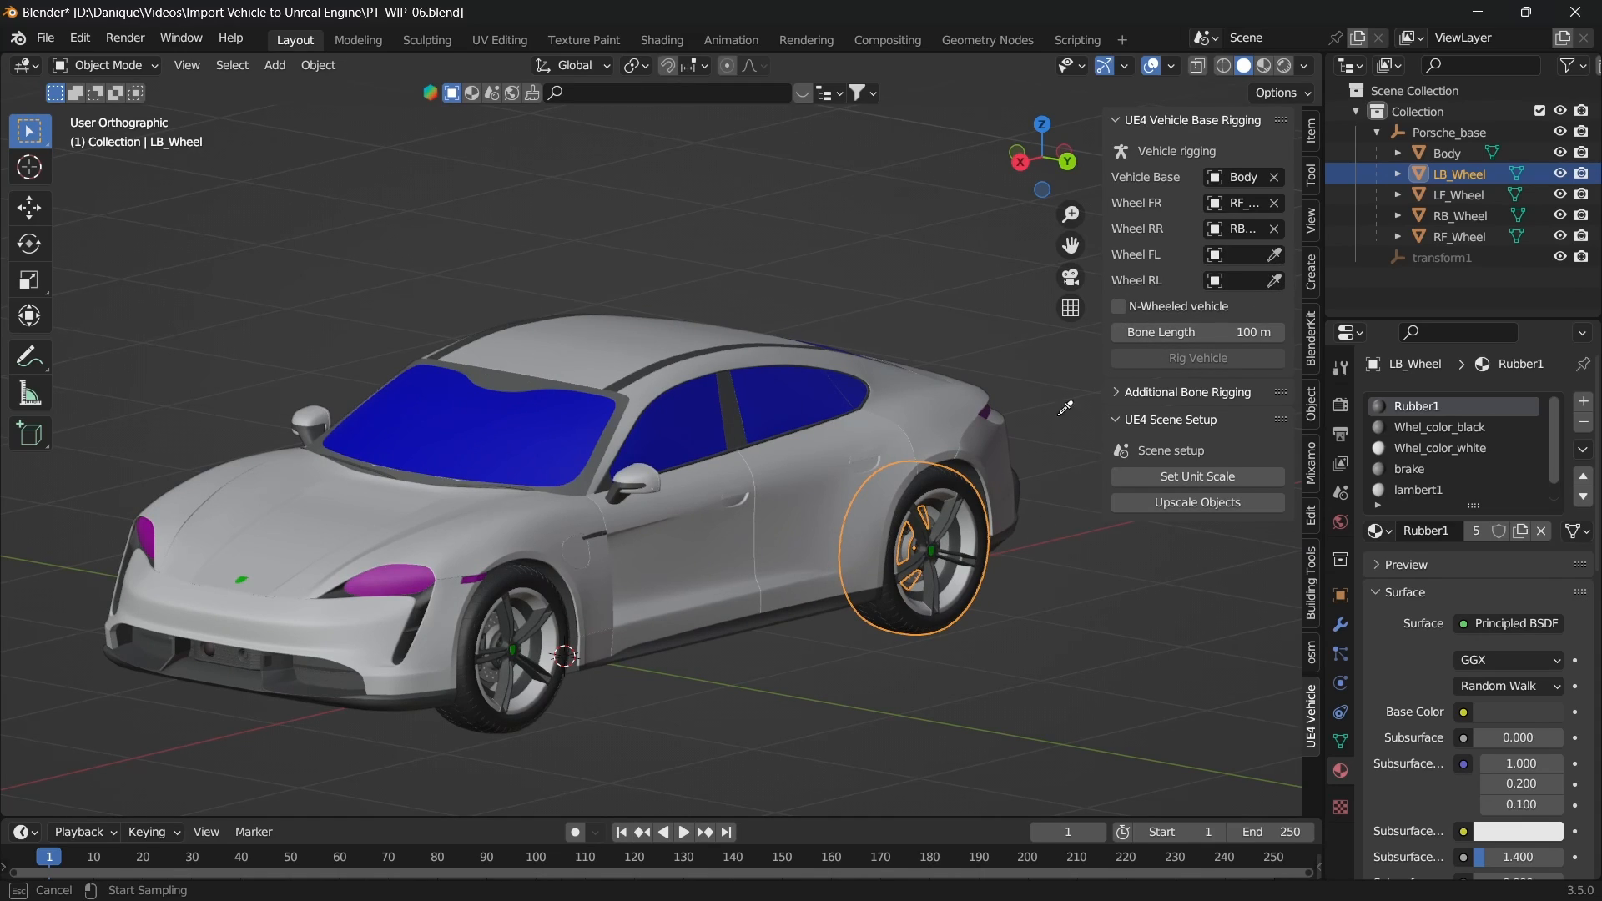
left_click(543, 694)
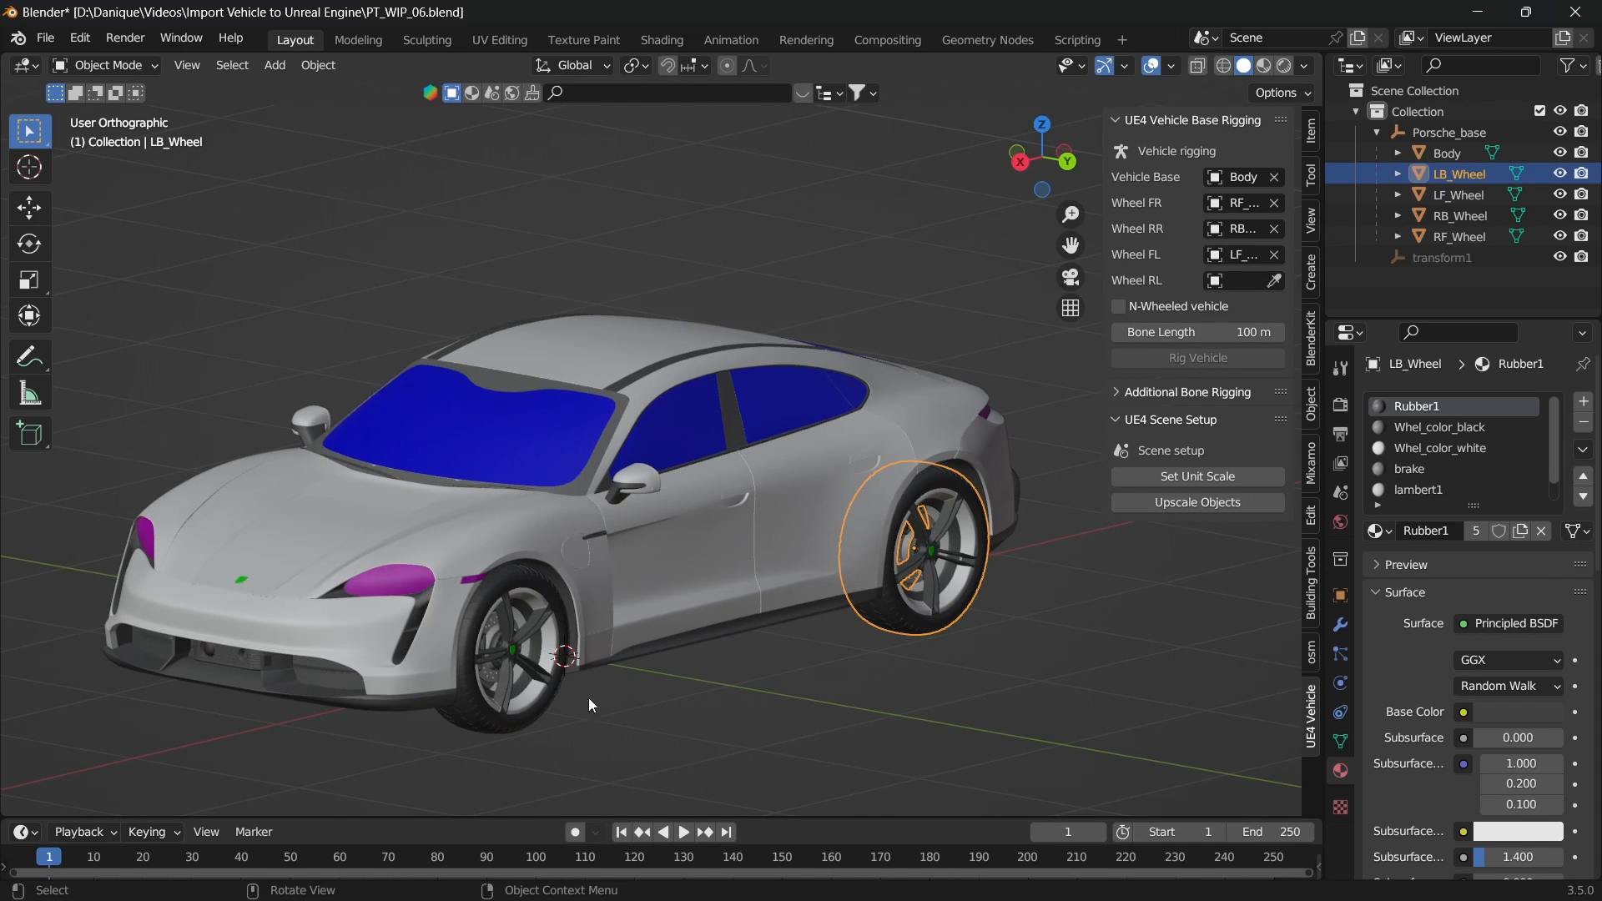
left_click(1274, 281)
left_click(939, 609)
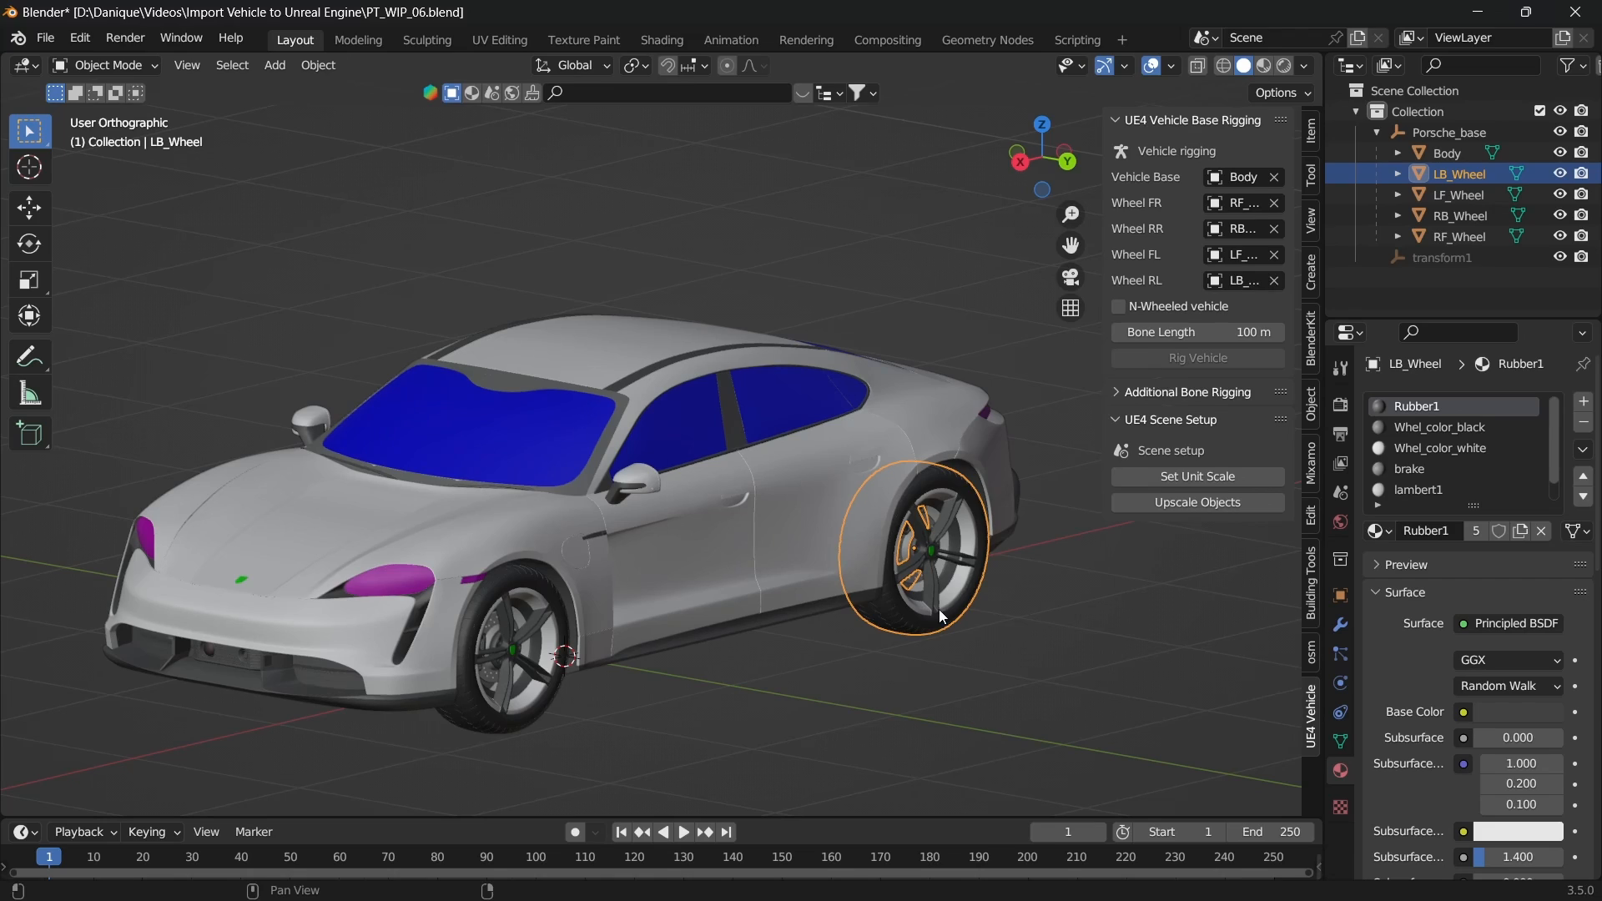
Step: Set the scene's unit scale for Unreal Engine and upscale the car objects to match
left_click(1199, 478)
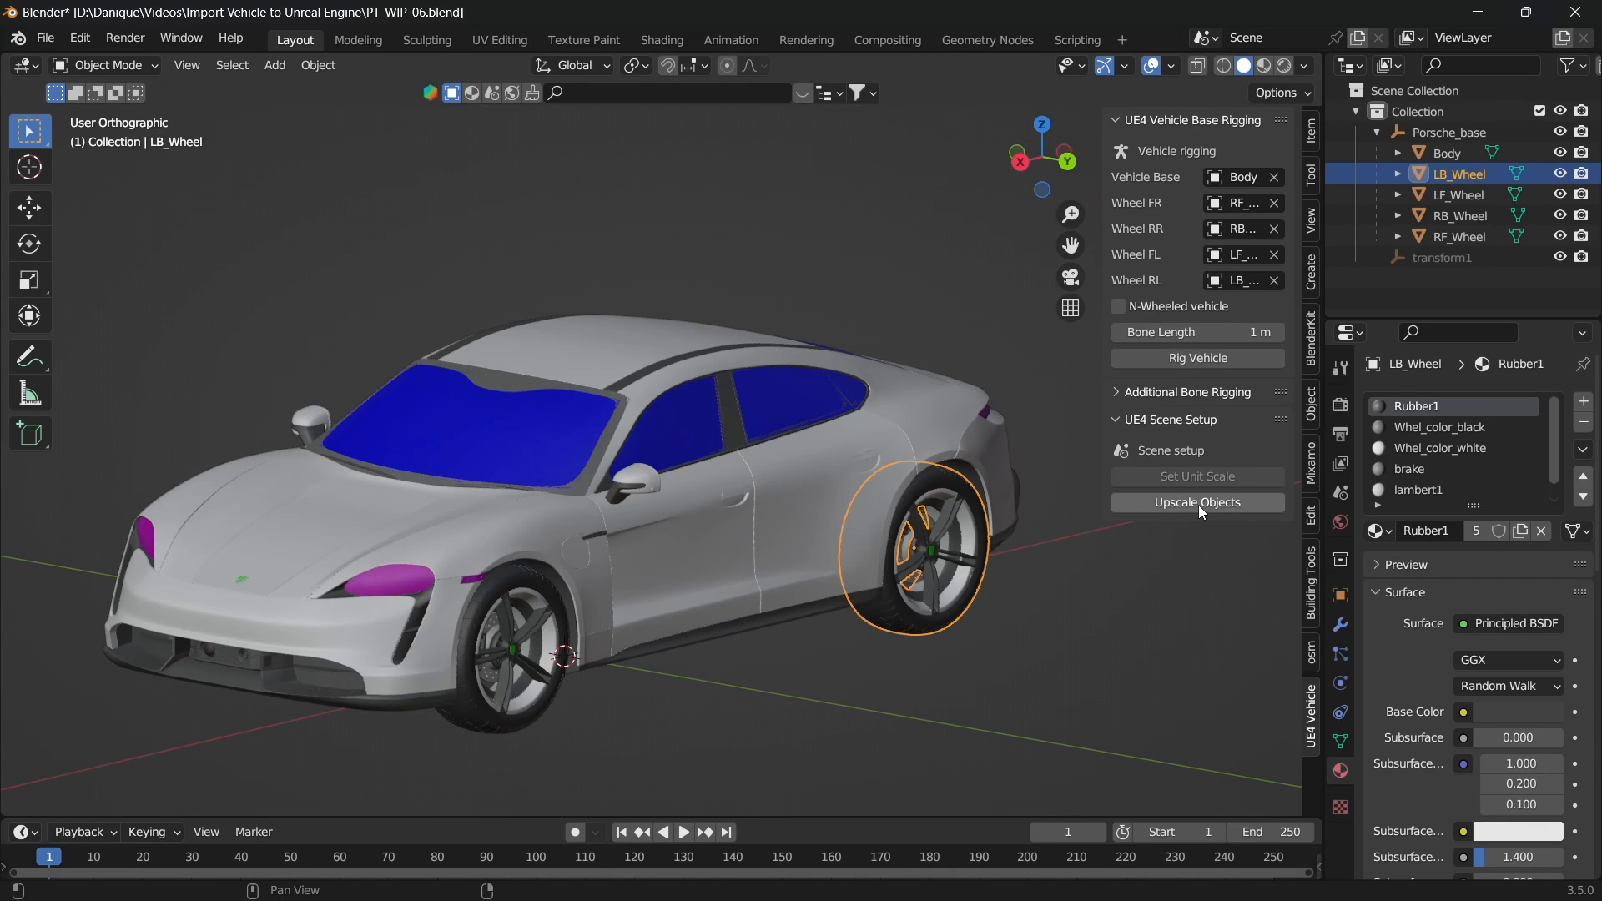
left_click(1199, 503)
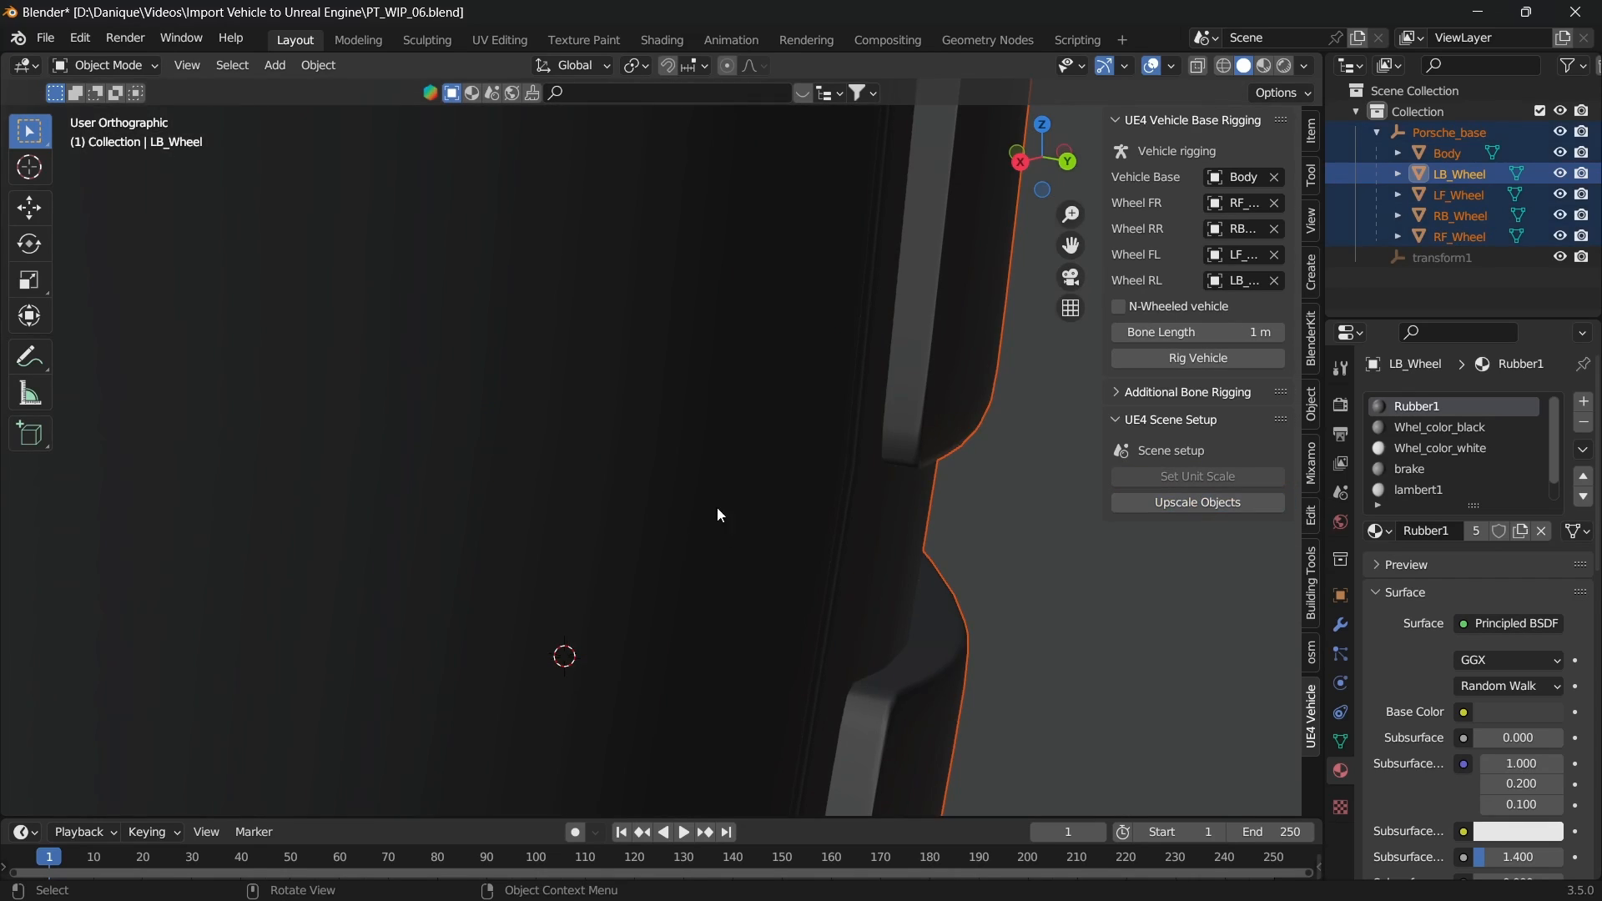
scroll(717, 494, "down", 15)
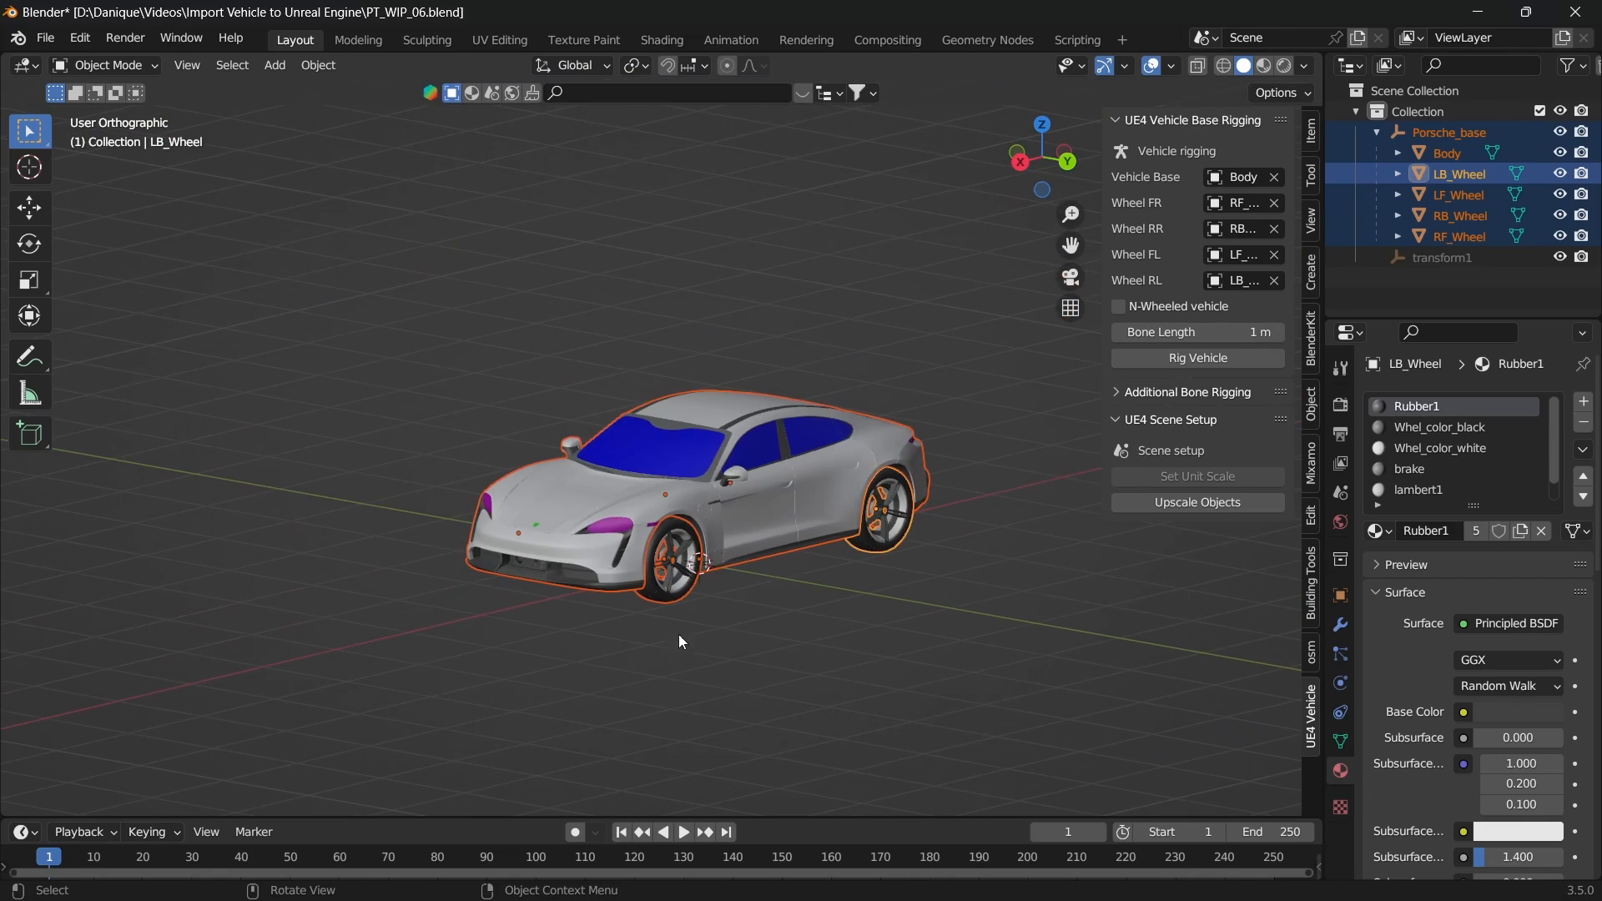
scroll(783, 523, "up", 3)
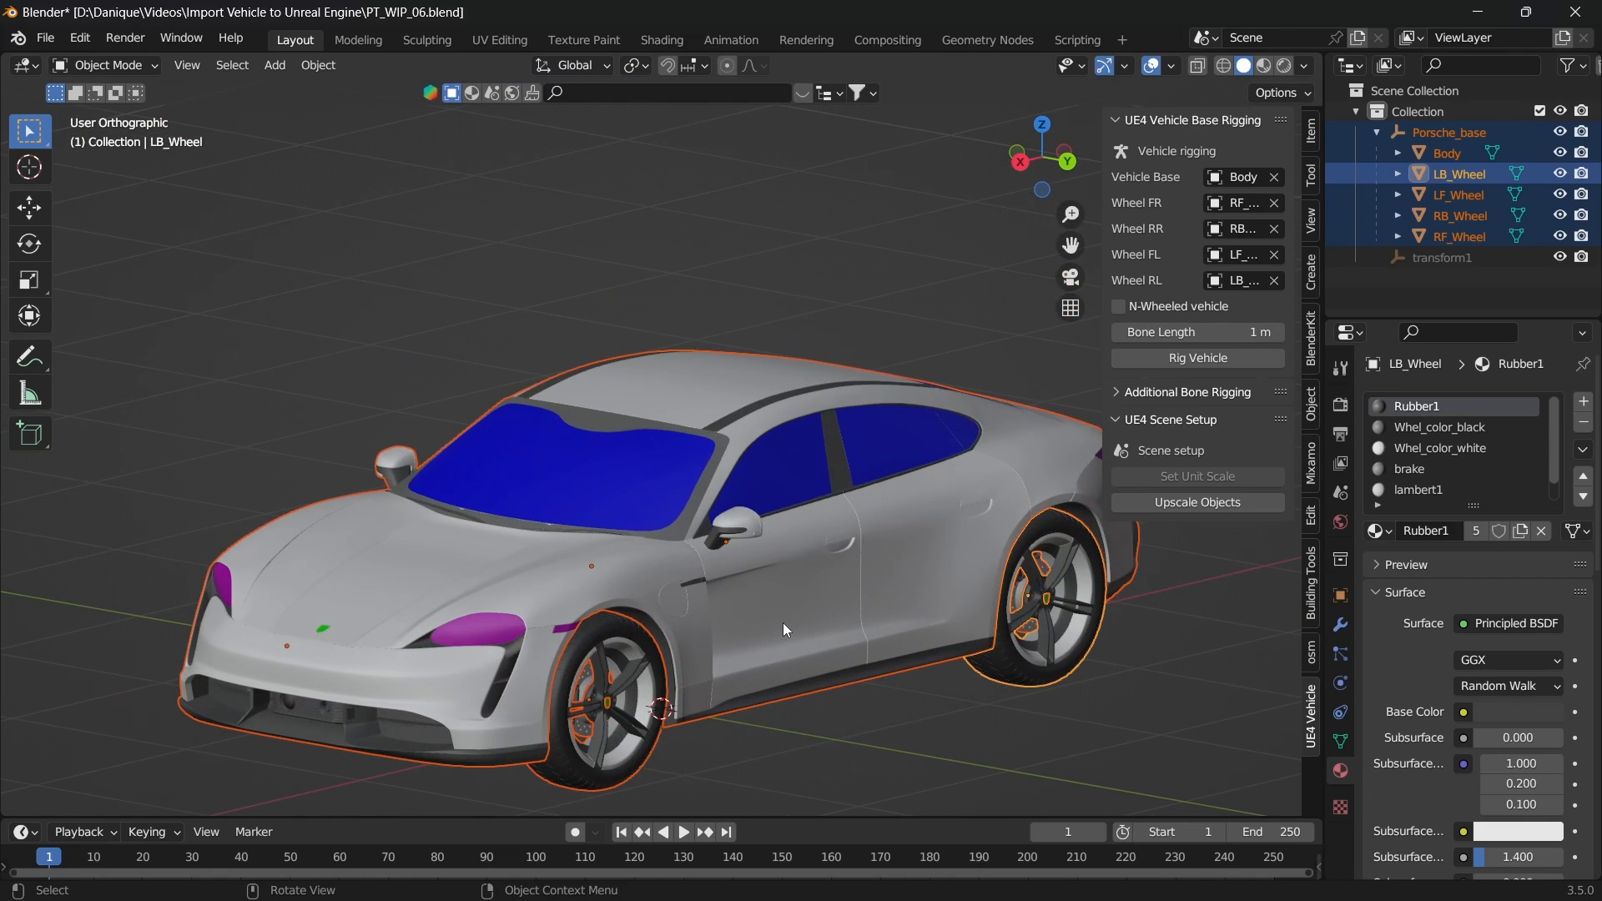
Step: Rig the vehicle to generate an armature for the assigned body and four wheels
left_click(1213, 367)
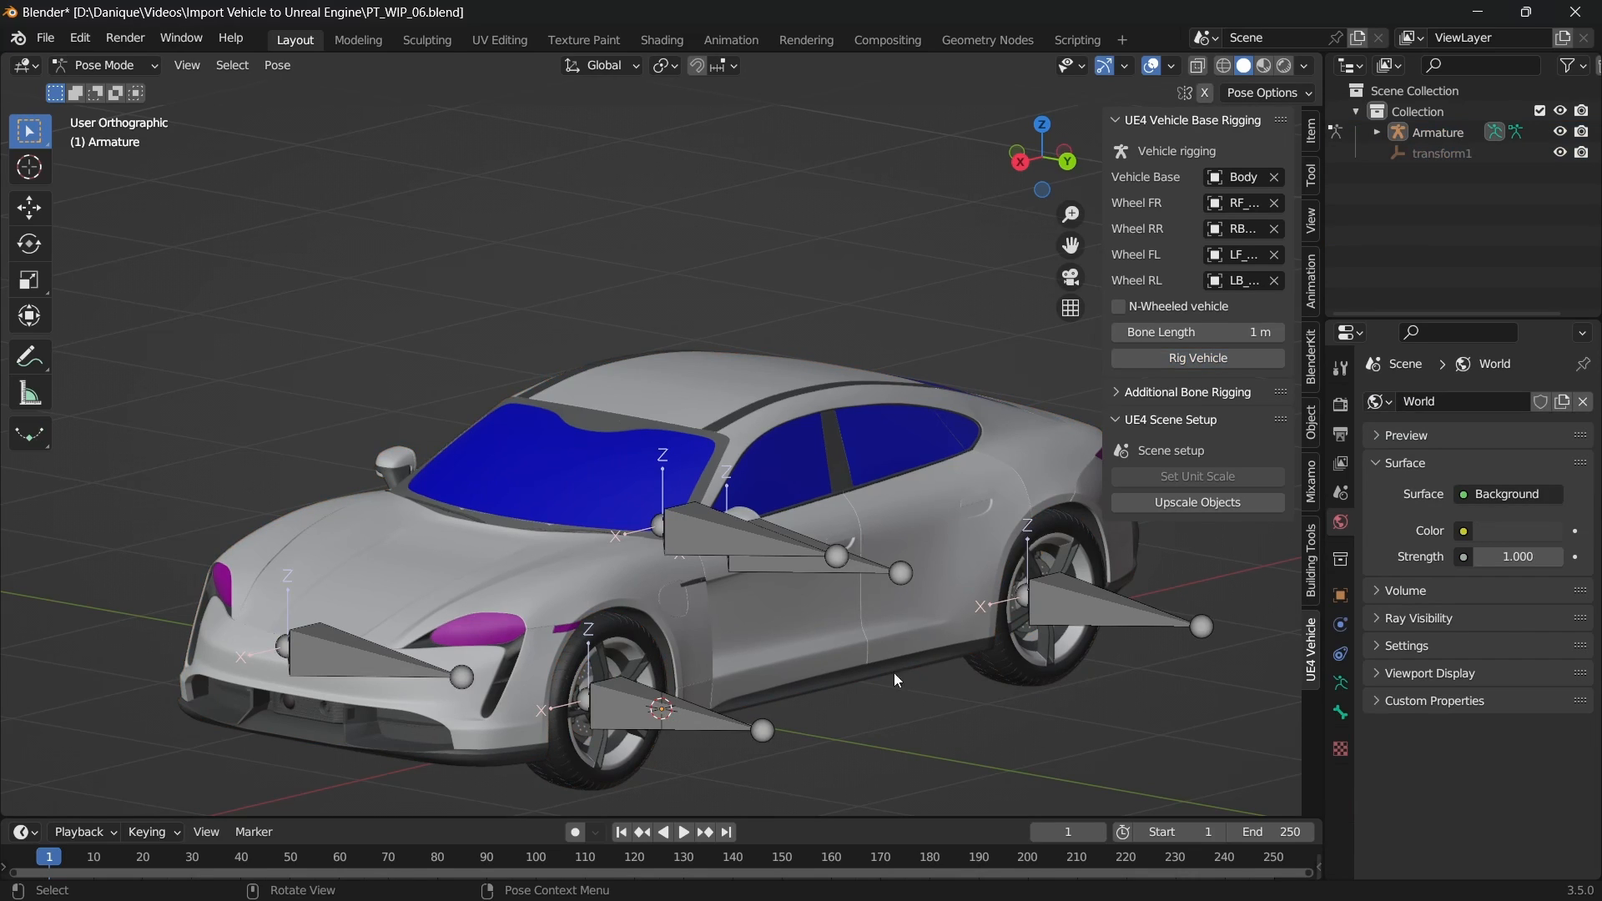
middle_click_drag(965, 666, 736, 547)
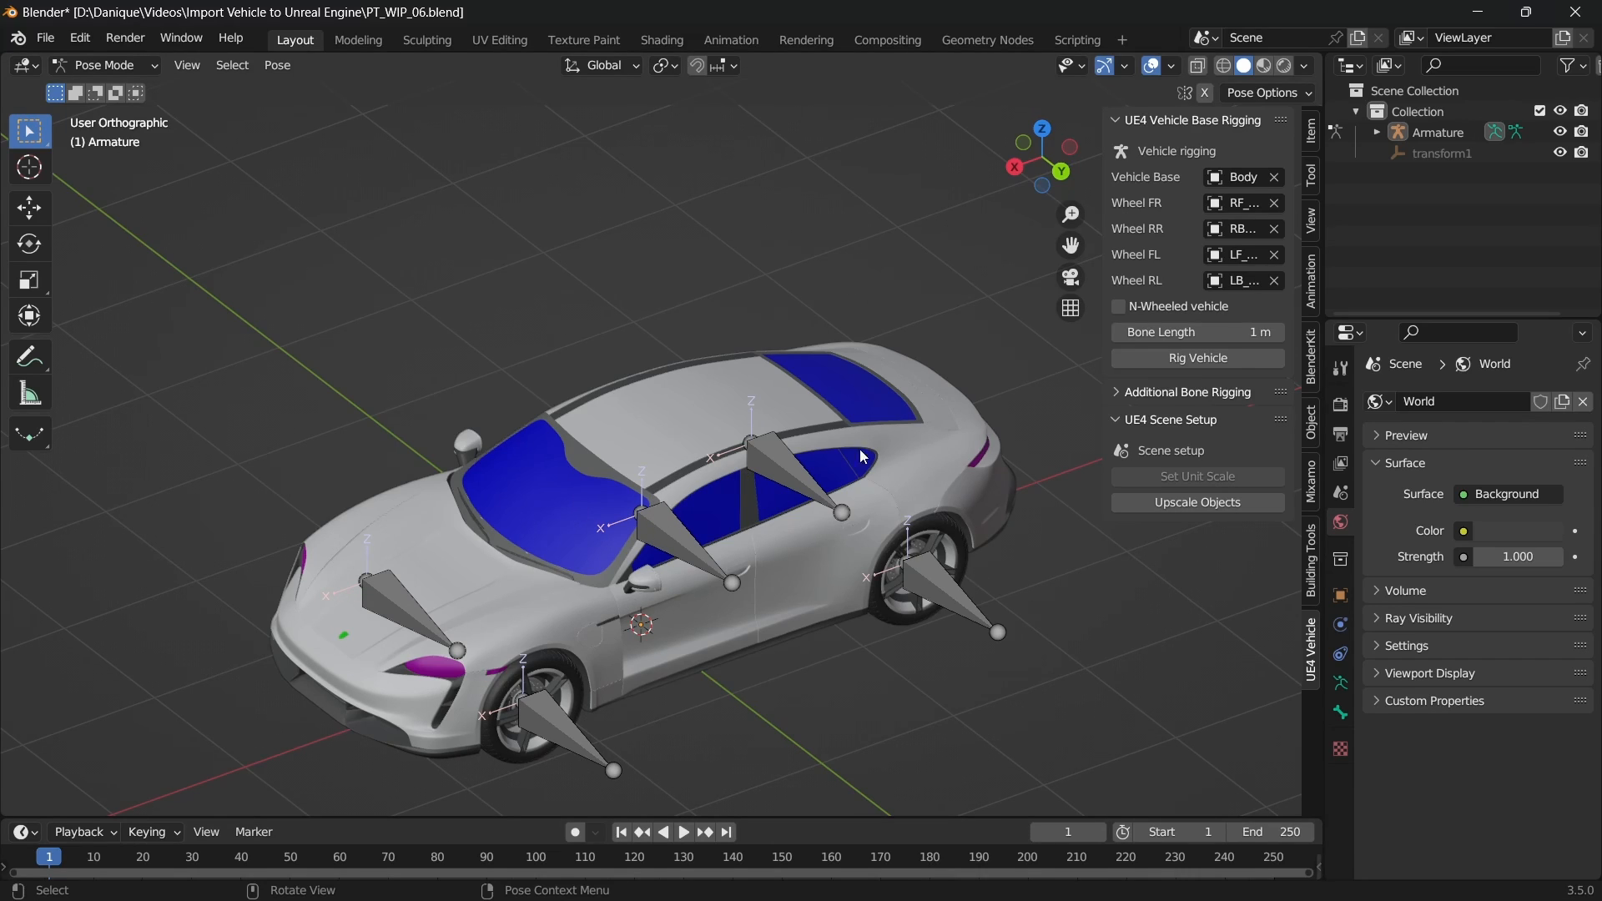
Step: Switch from Pose Mode to Object Mode and select the armature together with the car body and wheels
key("n")
left_click(134, 67)
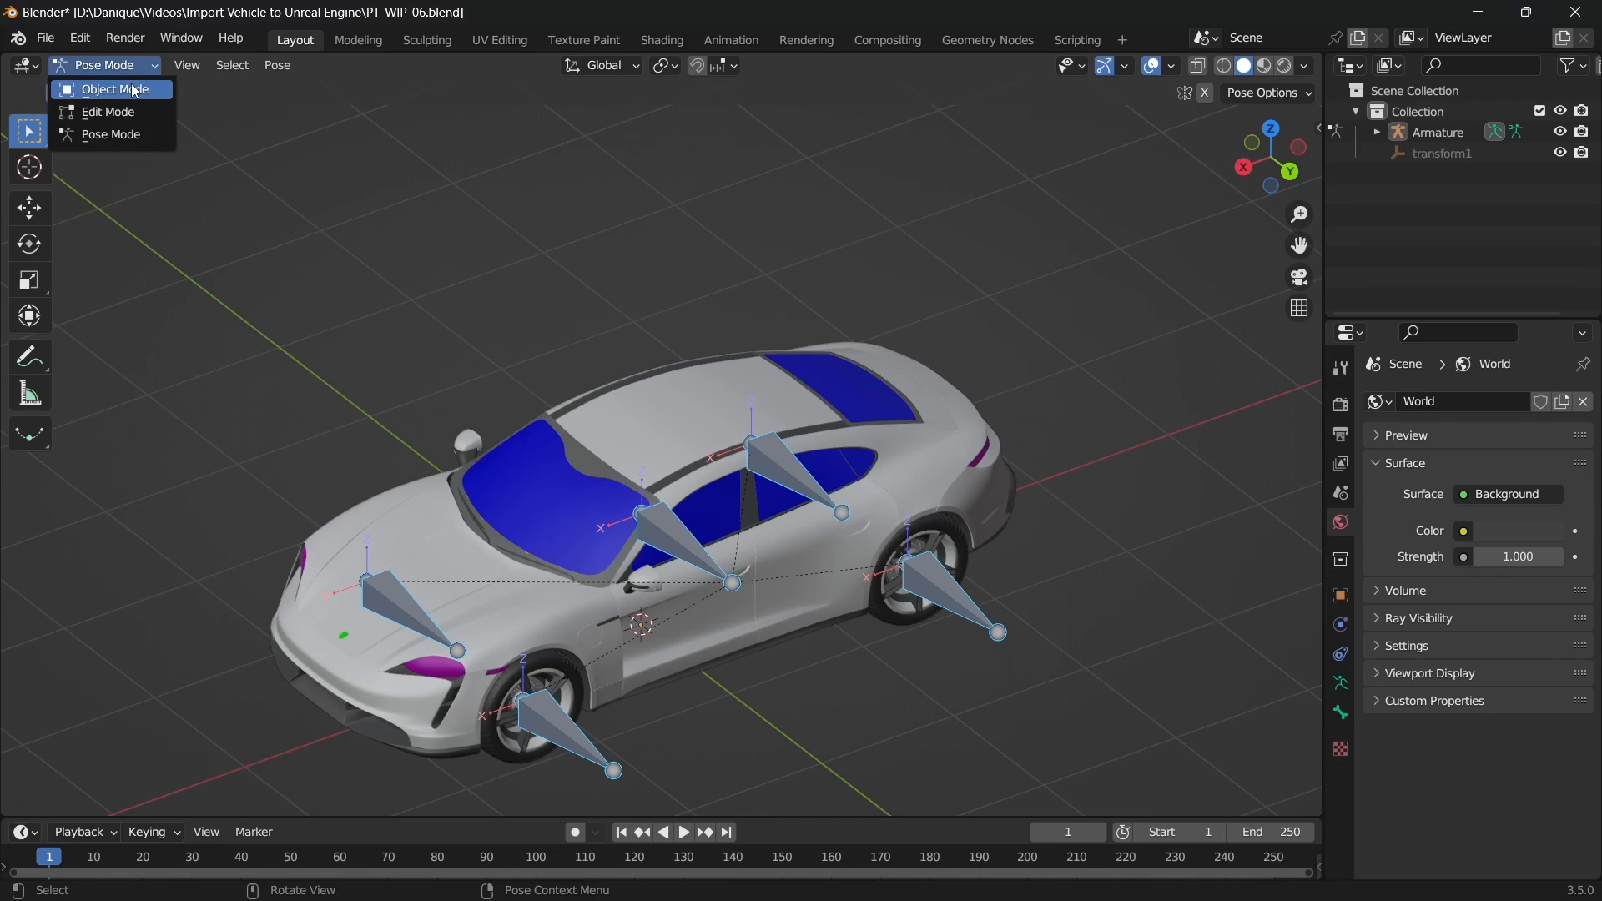
left_click(133, 90)
left_click(658, 523)
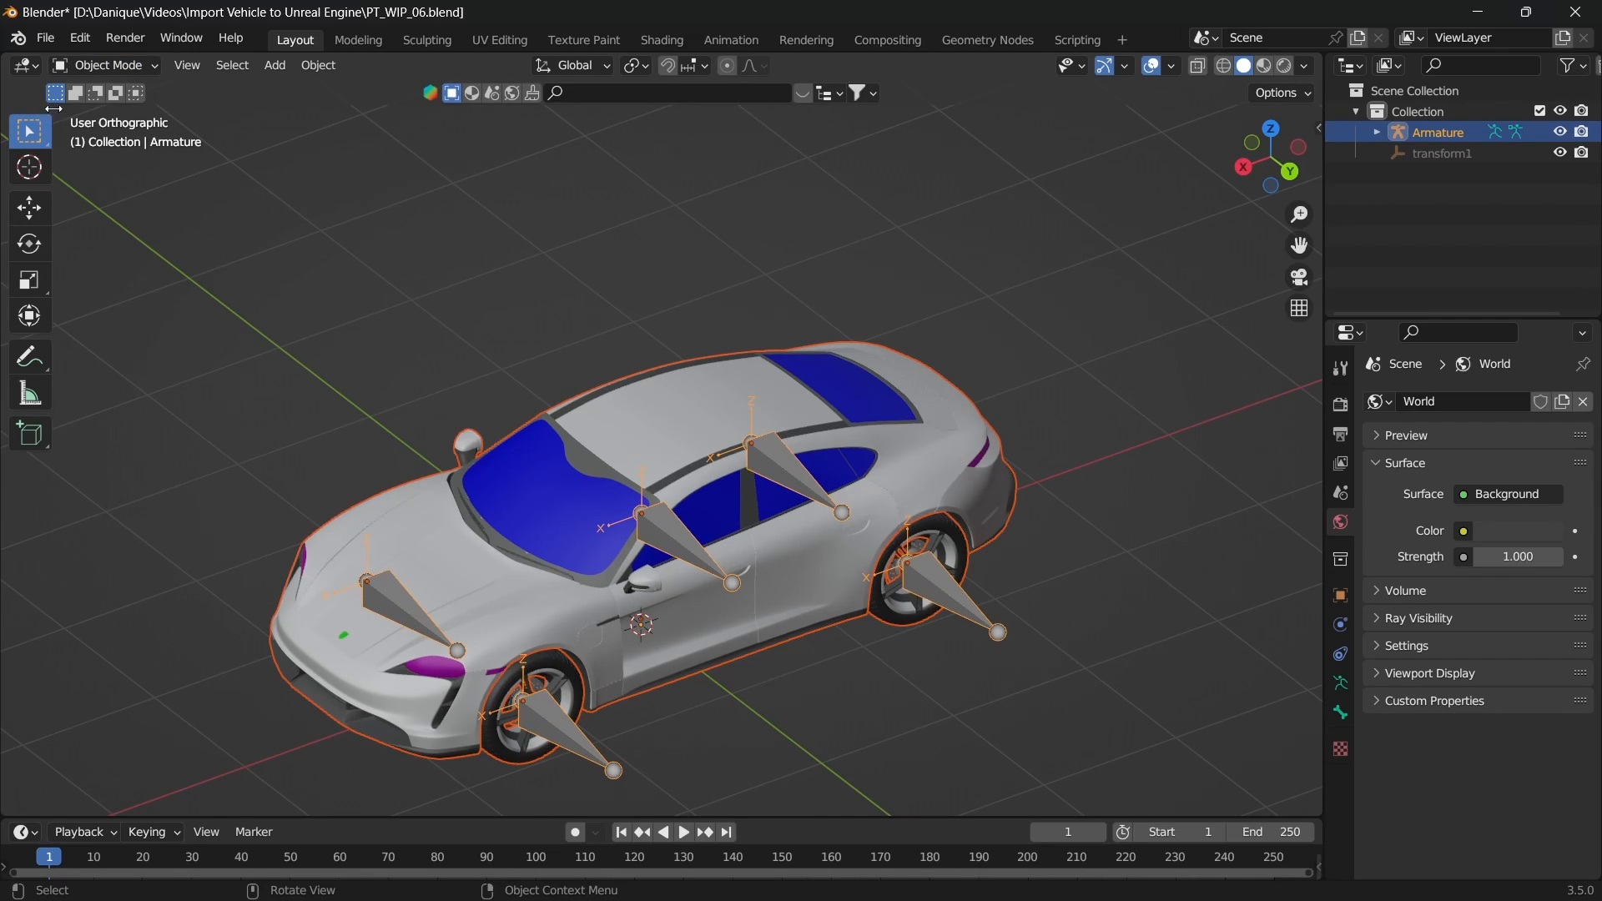
Step: Start an FBX export in the Import Vehicle to Unreal Engine folder and name the file UE5_Exp_01.fbx
left_click(46, 38)
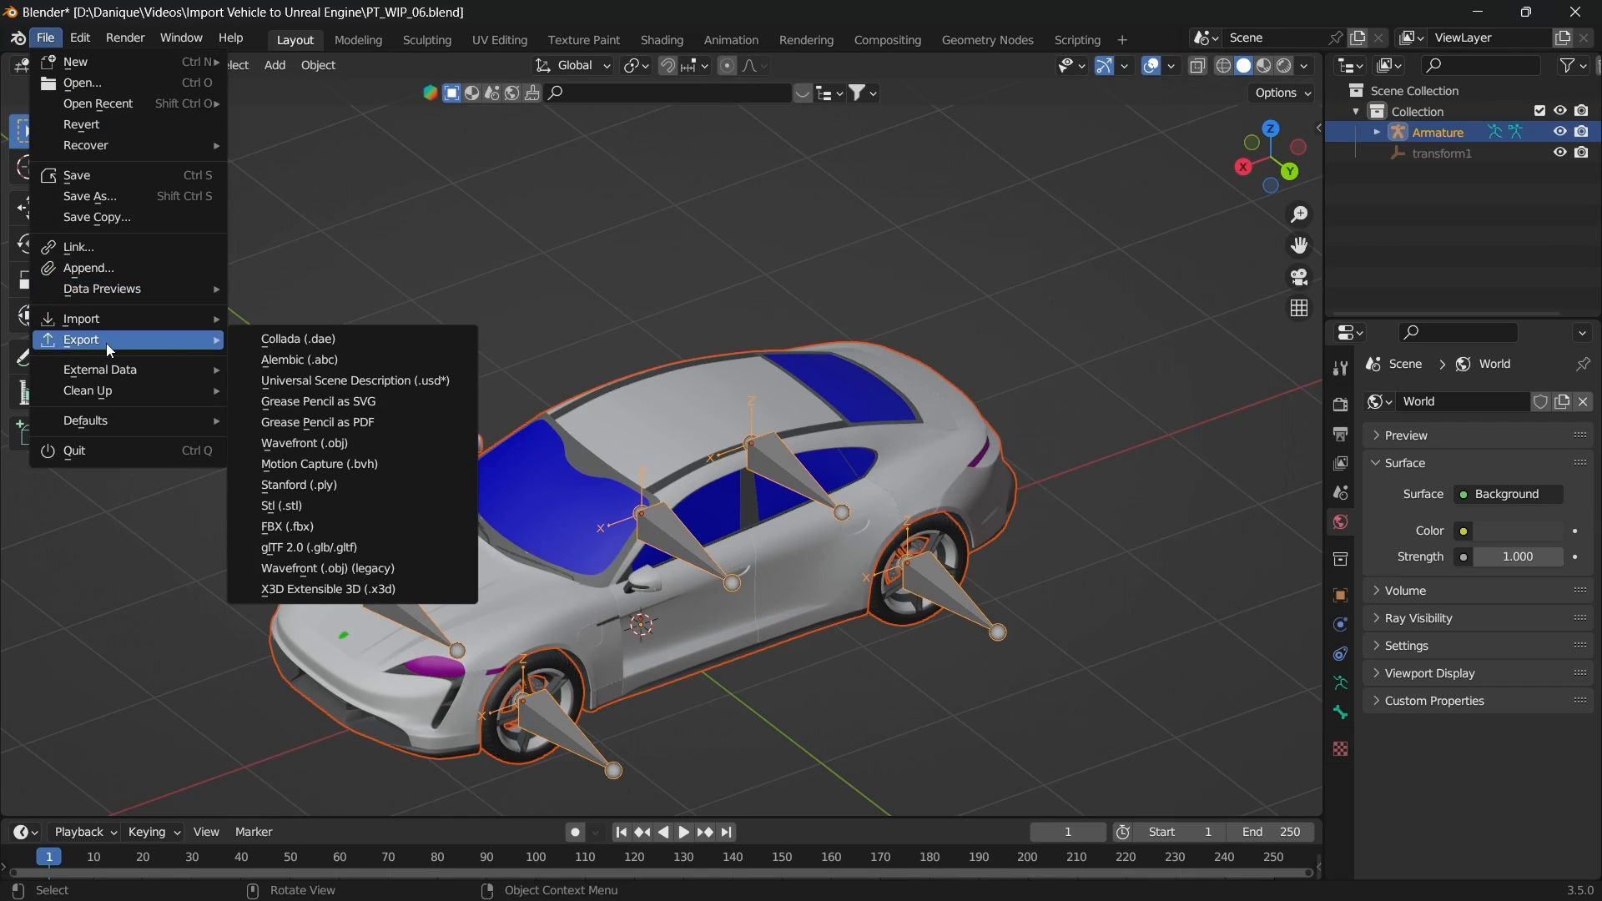
mouse_move(112, 340)
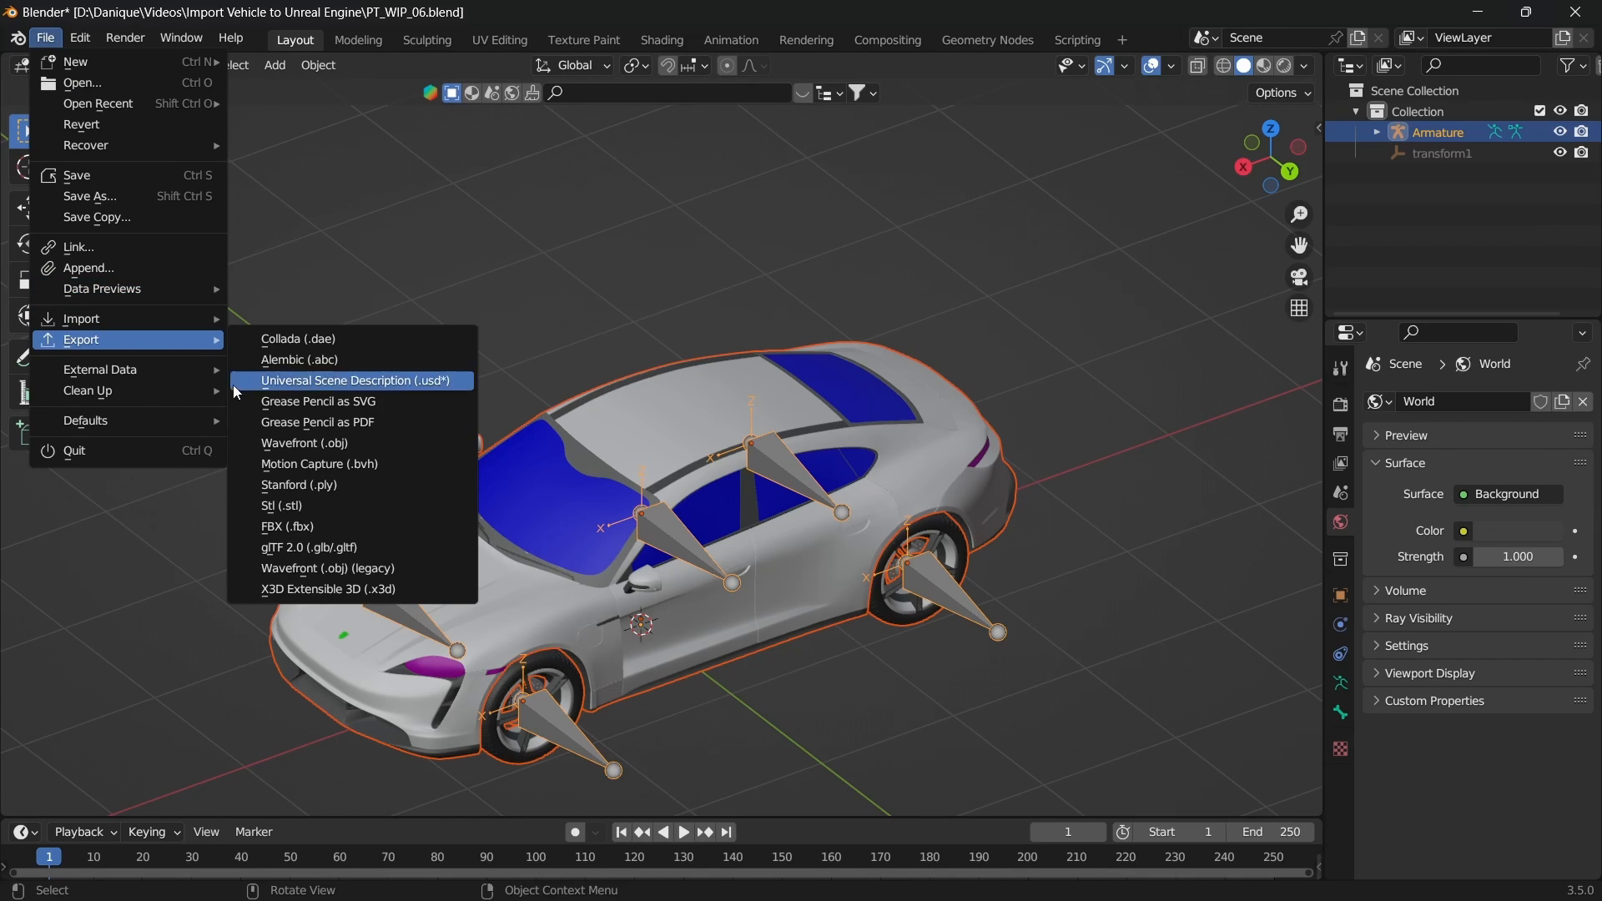
left_click(277, 527)
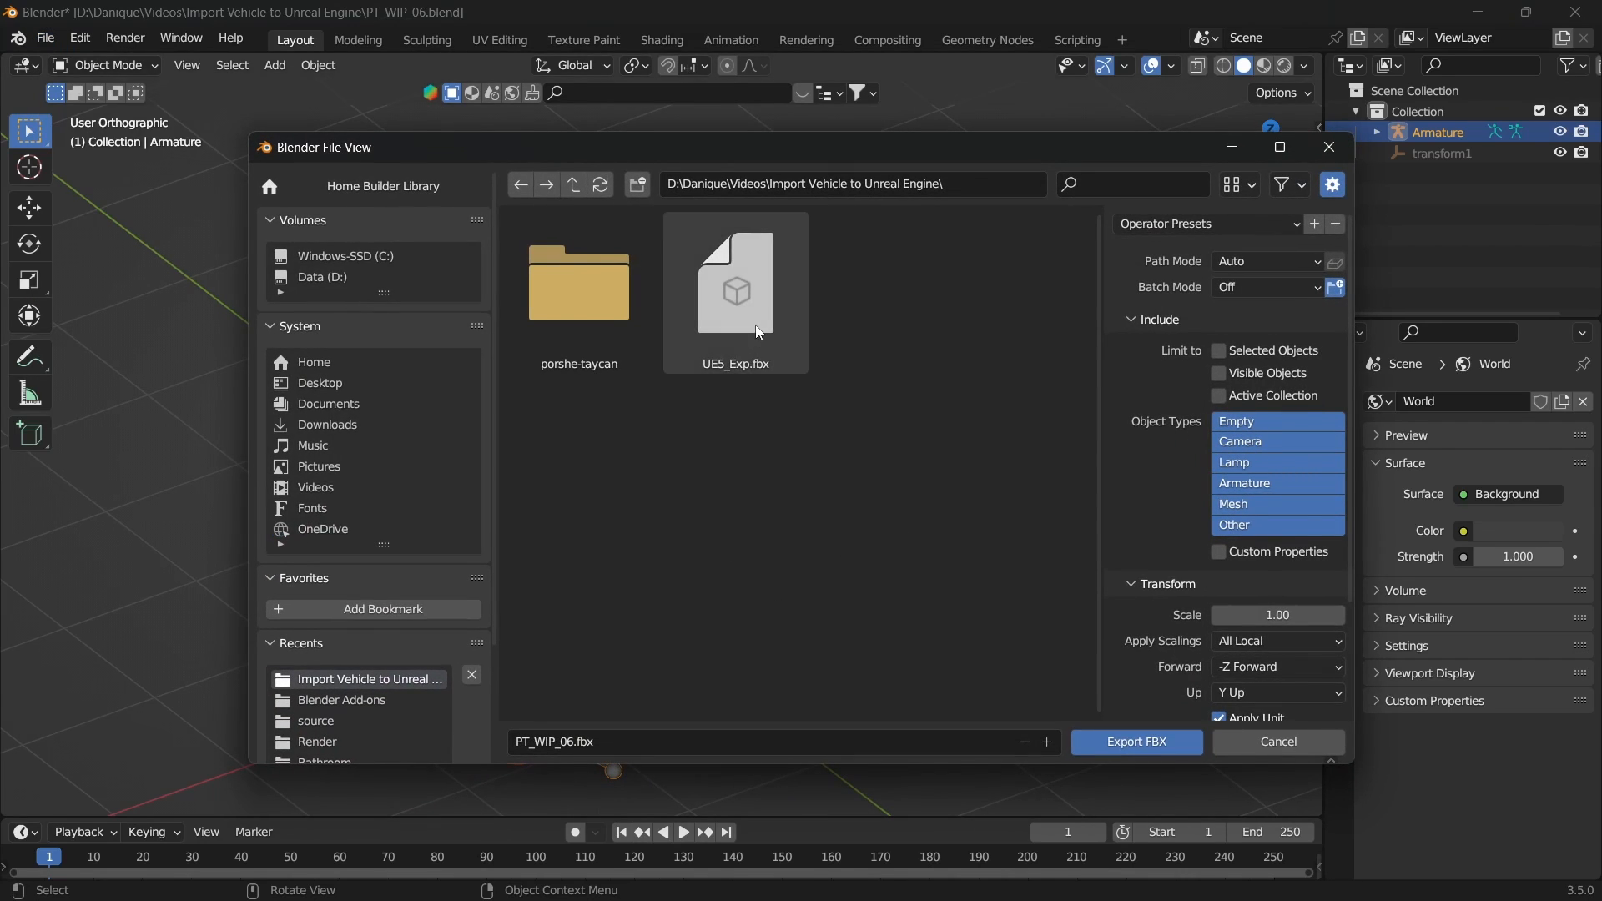
left_click(736, 292)
left_click(767, 746)
key("End")
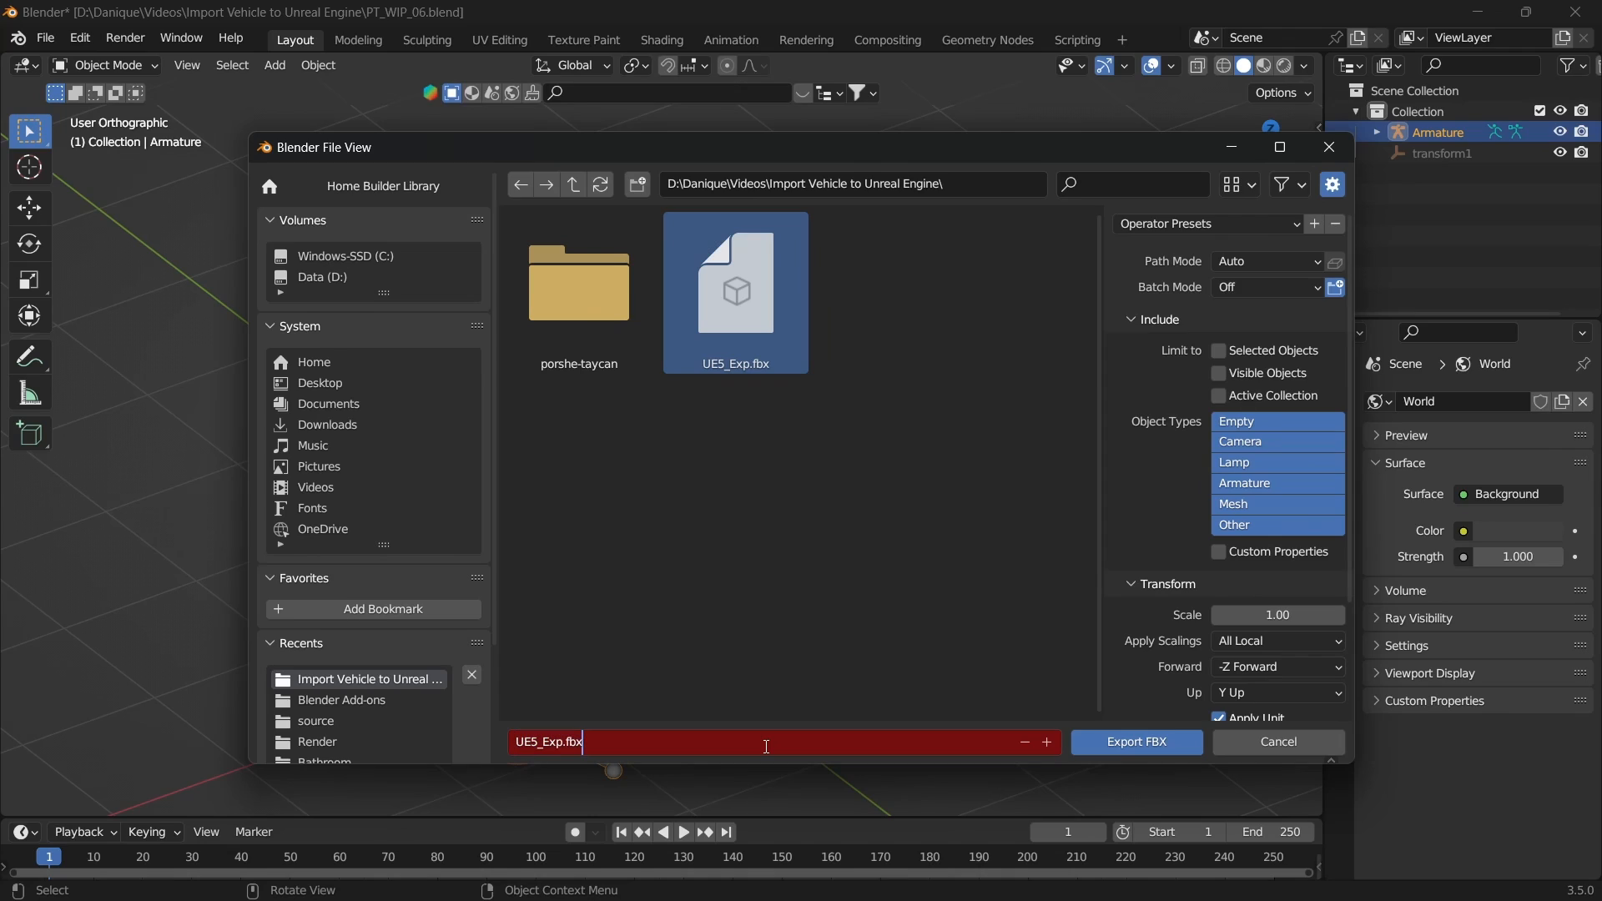
key("BackSpace")
key("BackSpace")
key("BackSpace")
key("BackSpace")
type("_01")
key("Return")
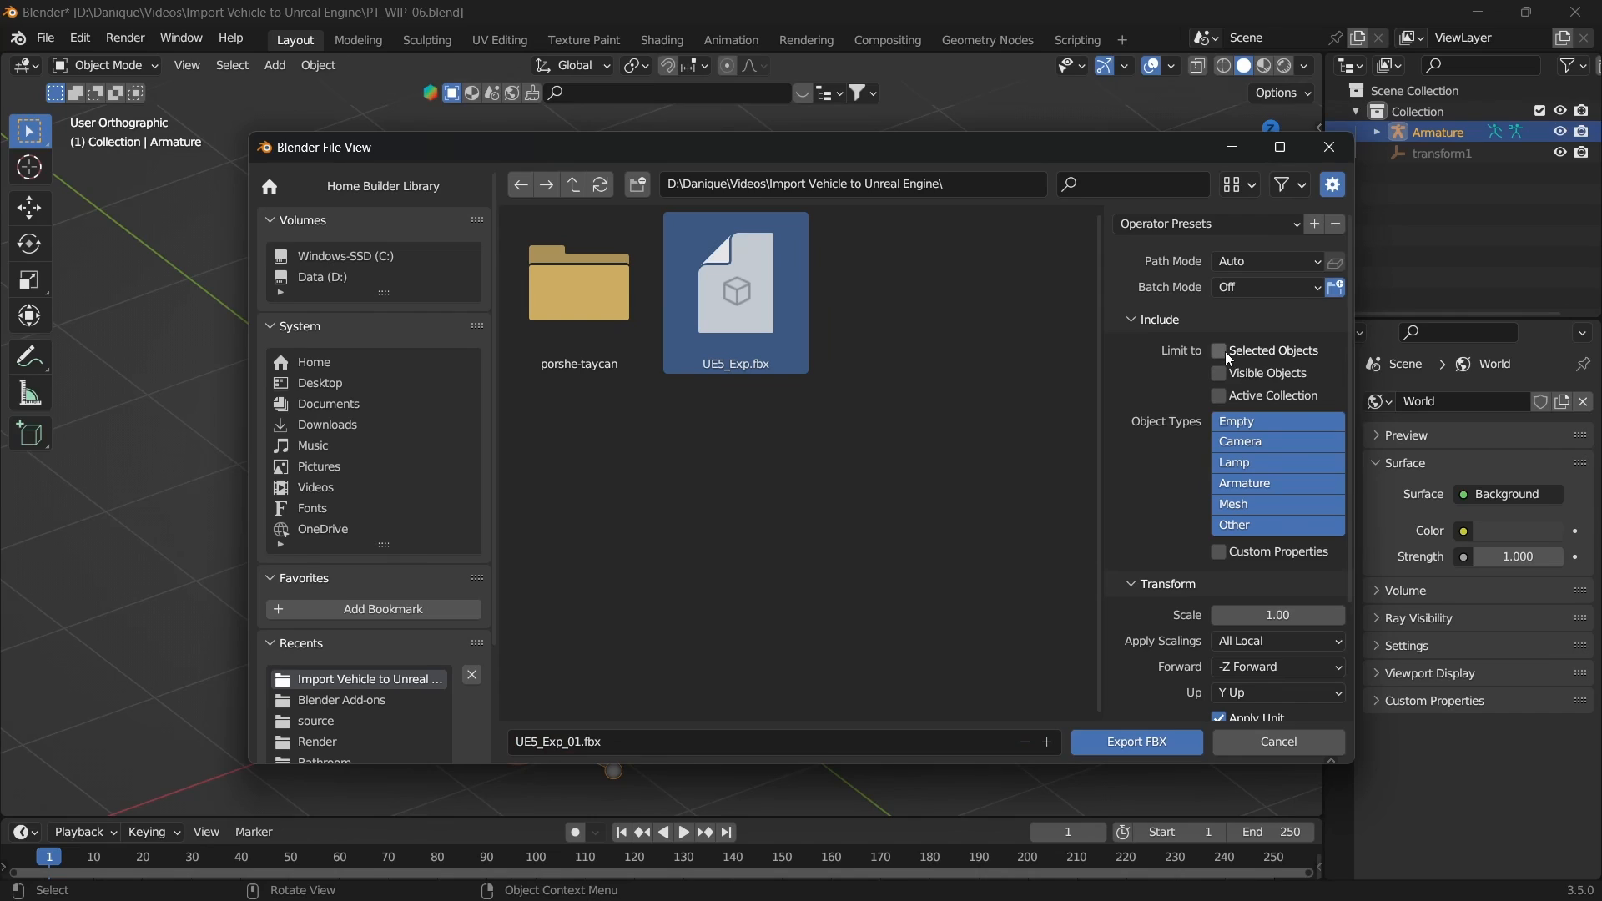
Step: Limit the FBX export to selected objects and set its axes to X Forward and Z Up
scroll(1172, 379, "down", 5)
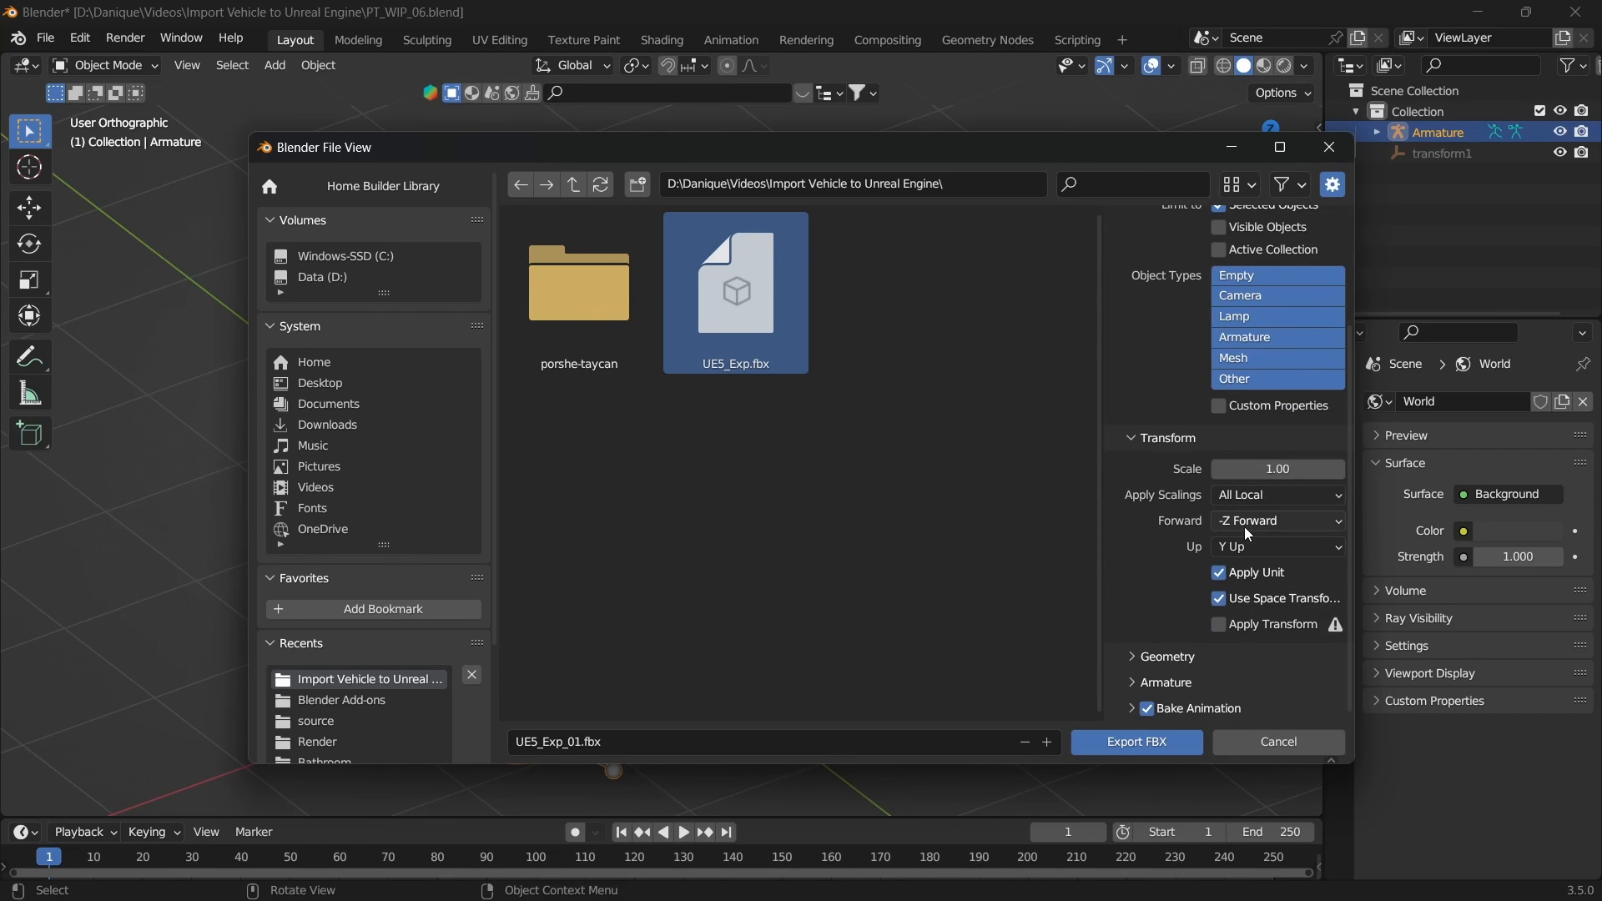
left_click(1227, 524)
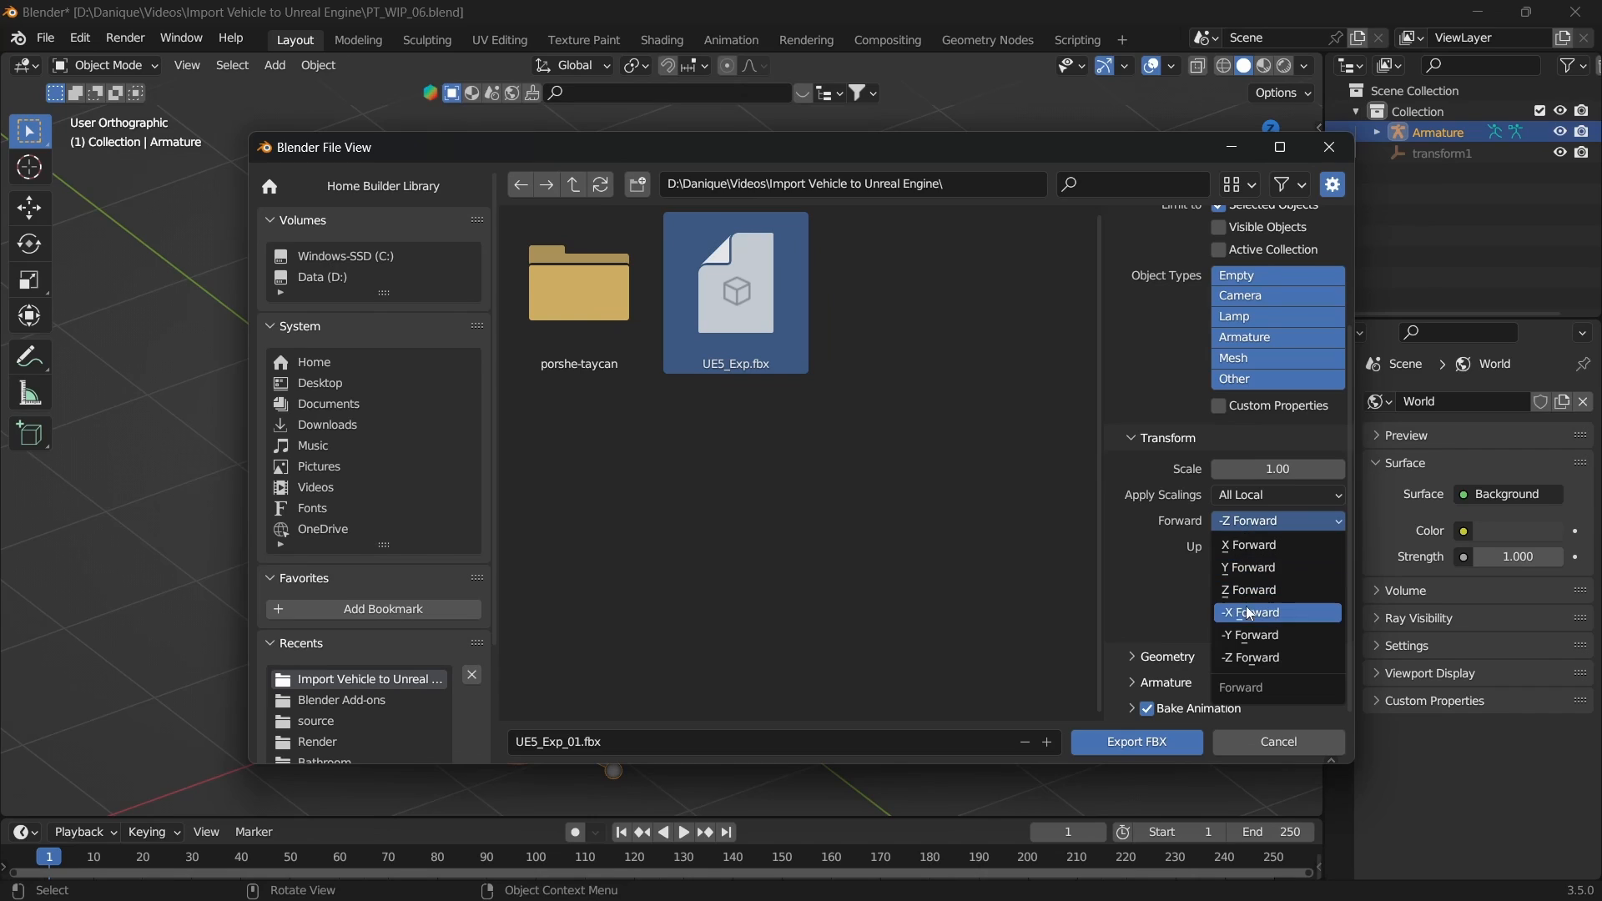
left_click(1249, 549)
left_click(1251, 548)
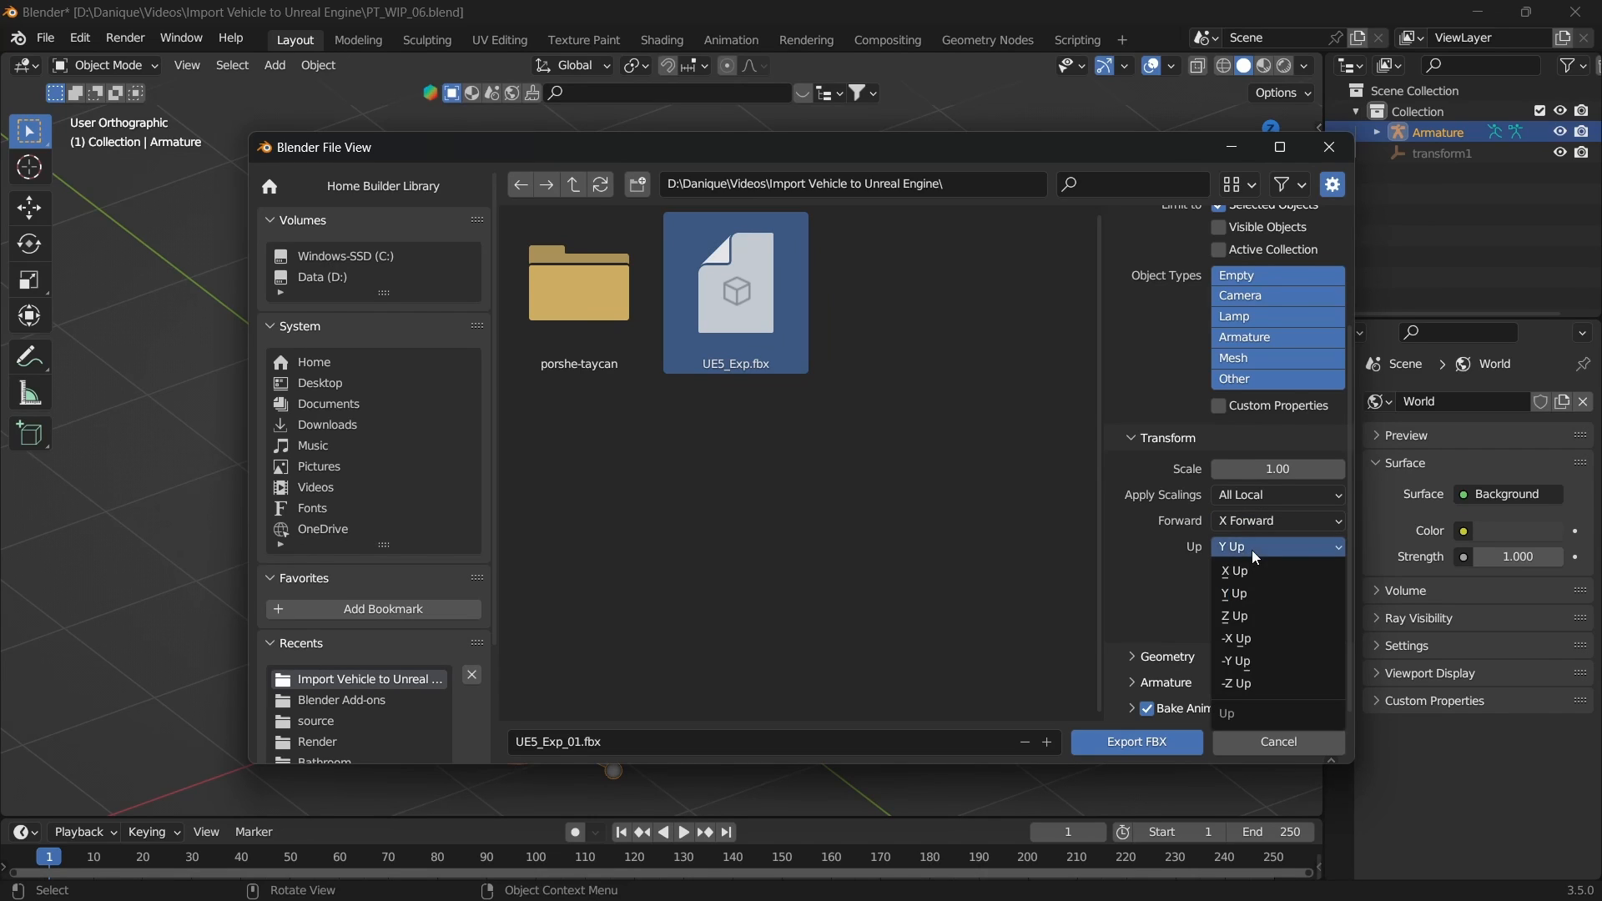
left_click(1244, 614)
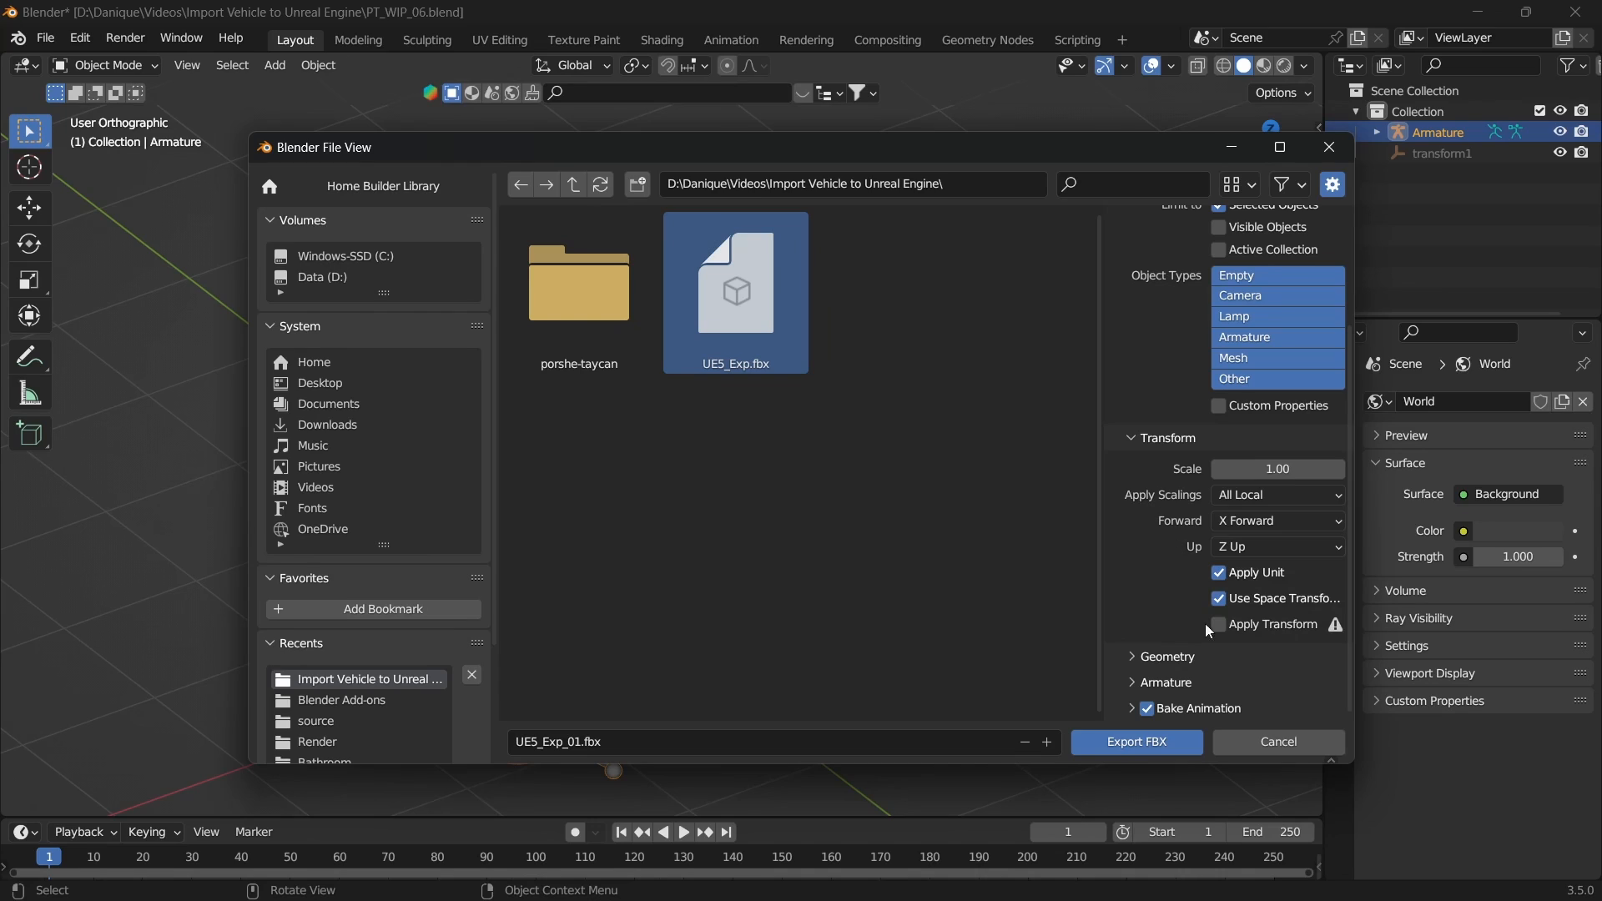
Step: Set the geometry smoothing of the FBX export to Face
left_click(1131, 656)
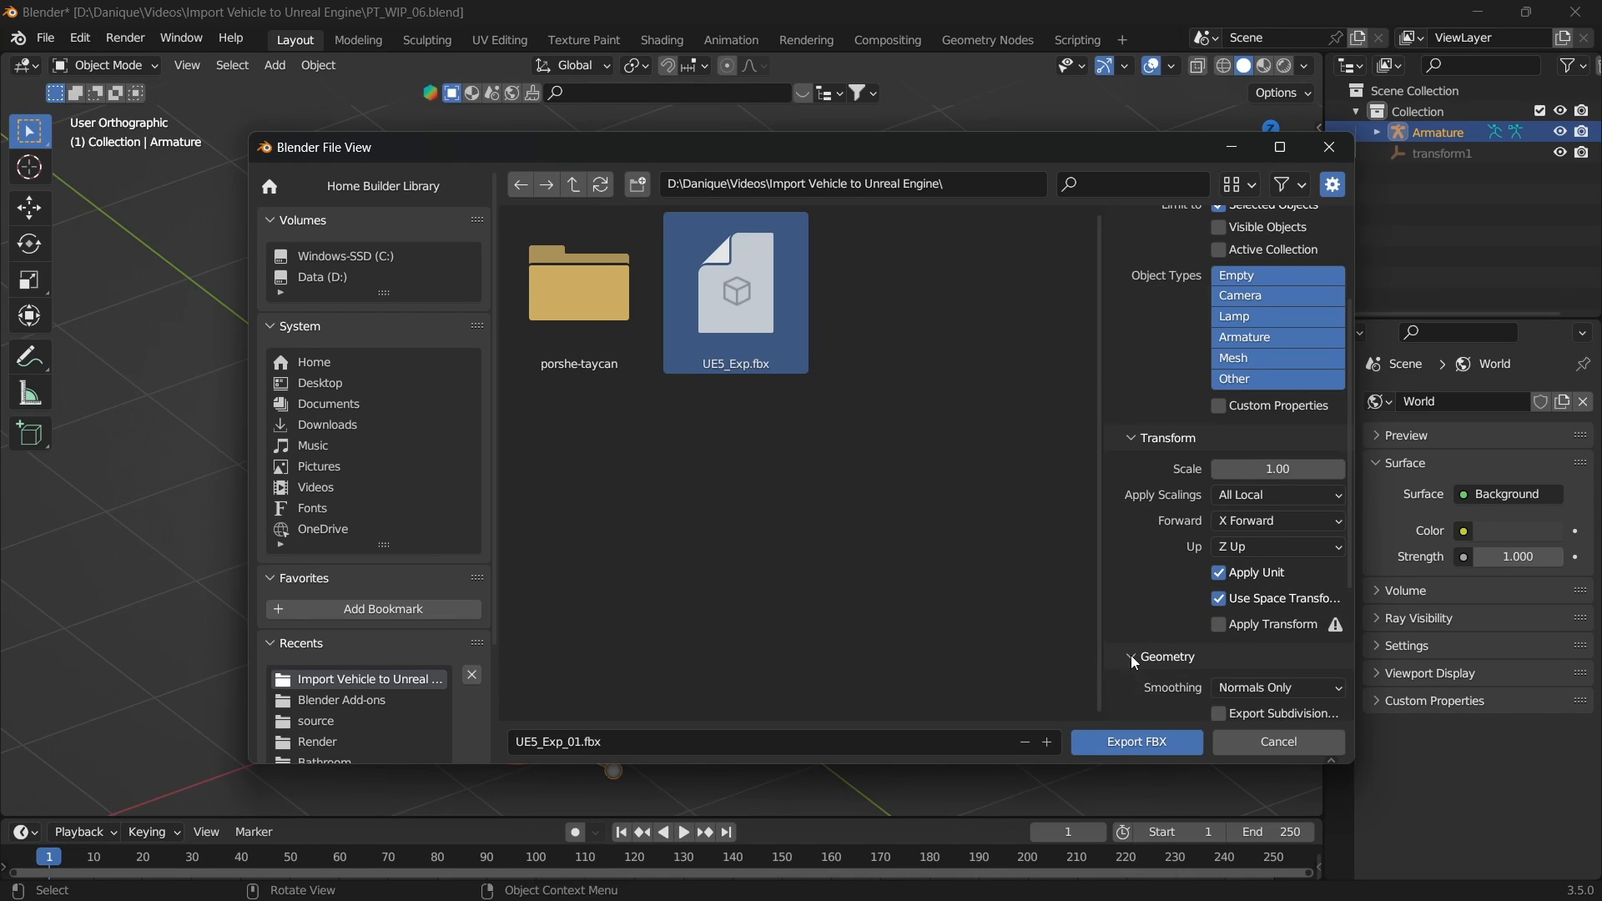
scroll(1146, 621, "down", 5)
left_click(1250, 524)
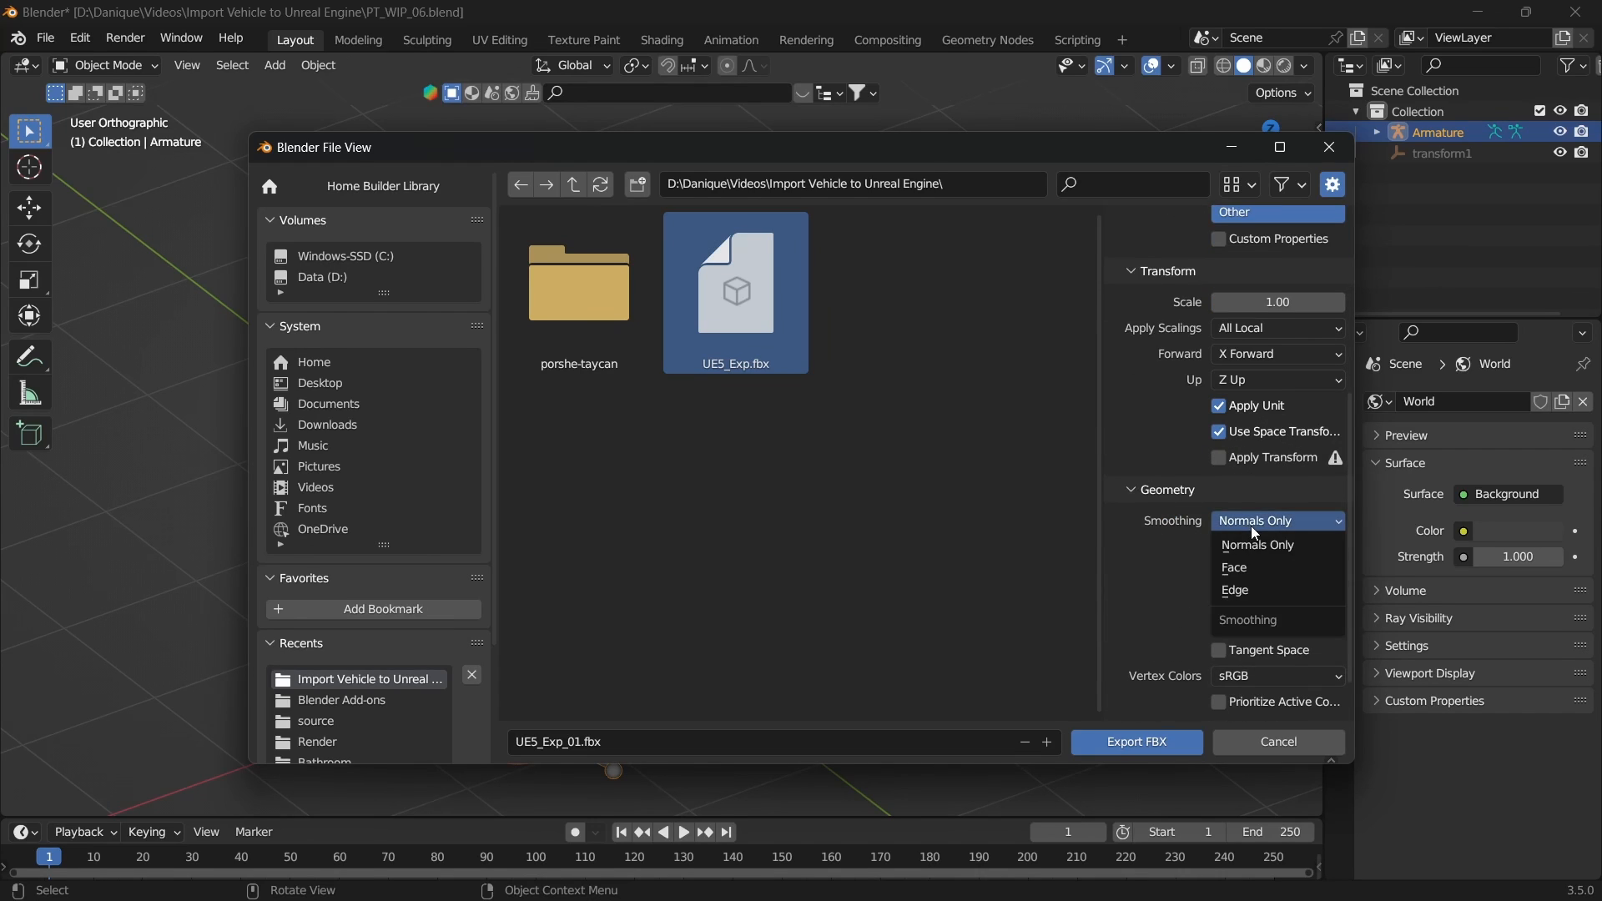
left_click(1240, 575)
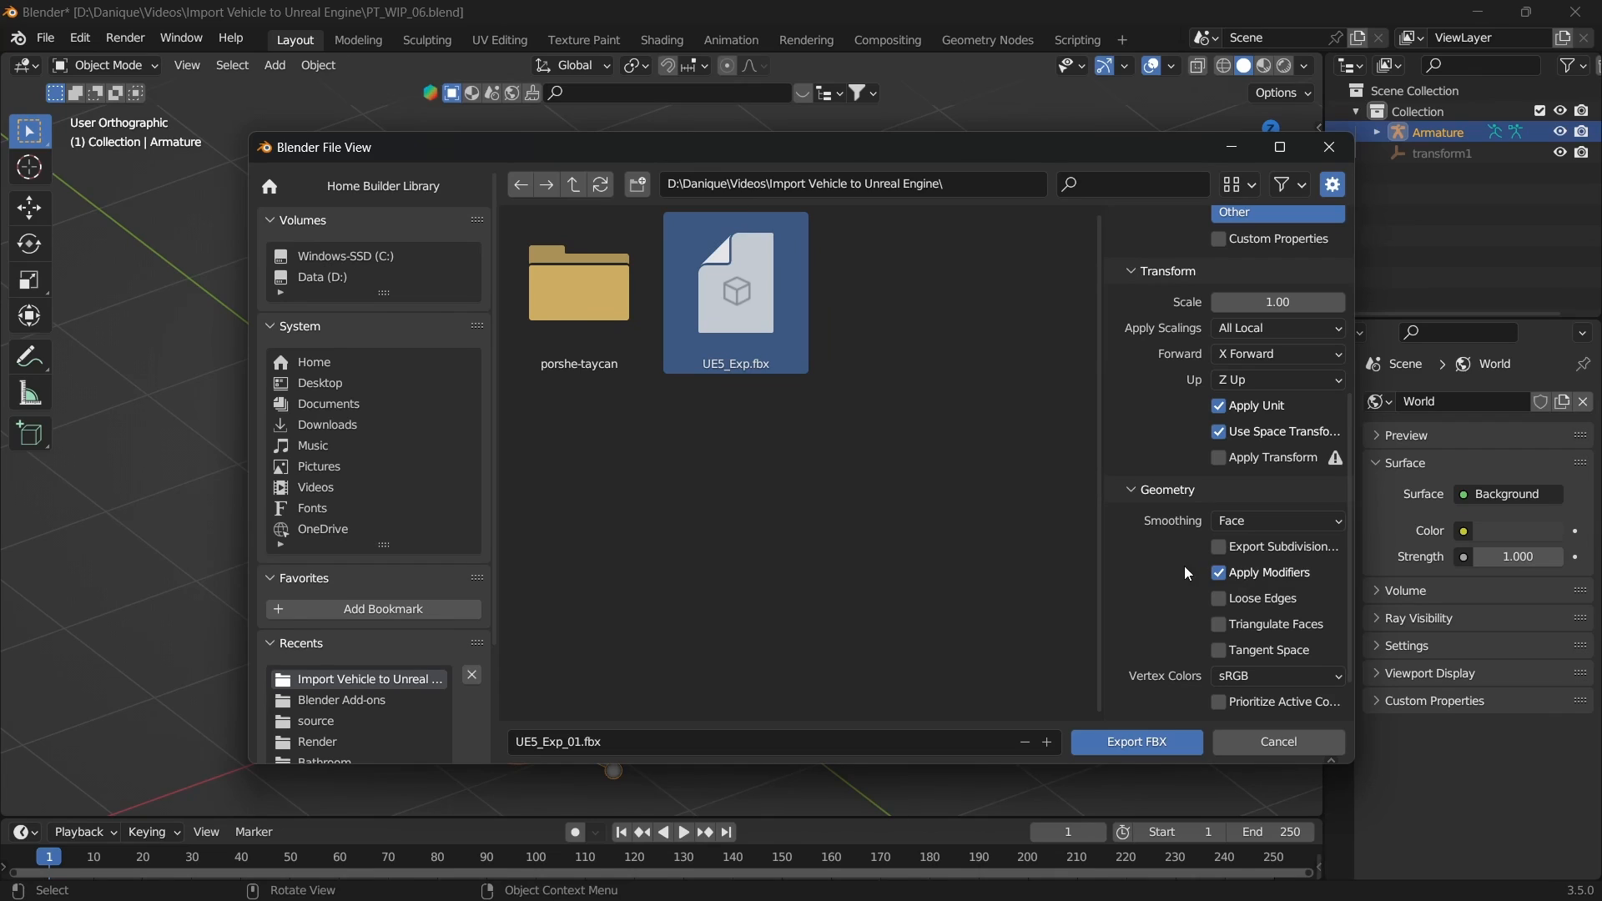
scroll(1142, 556, "down", 2)
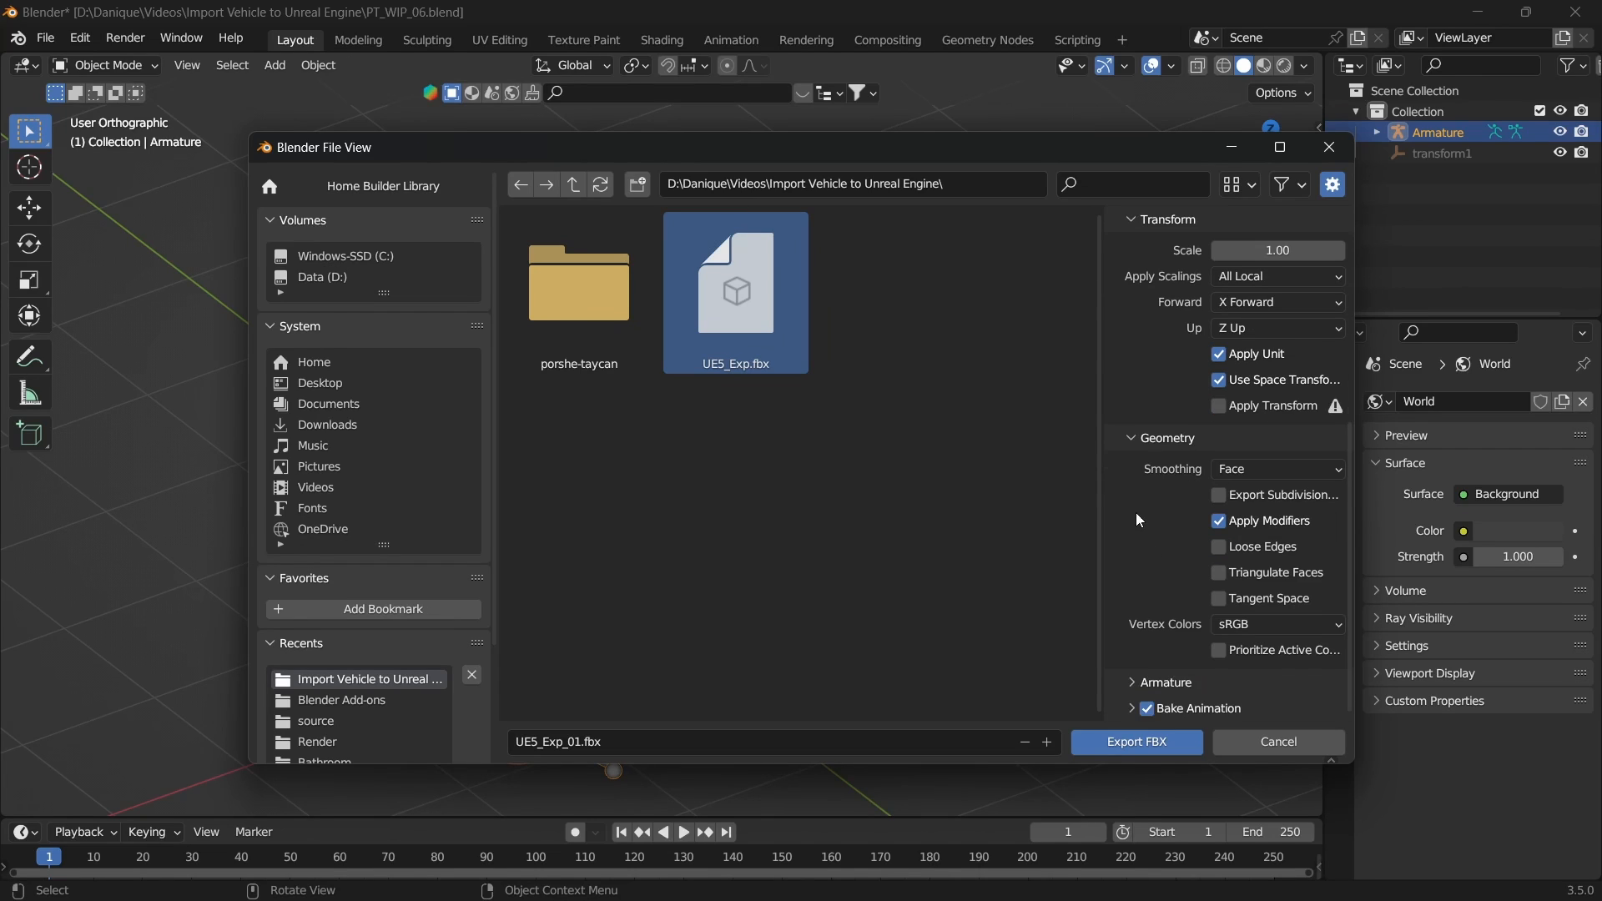
left_click(1132, 439)
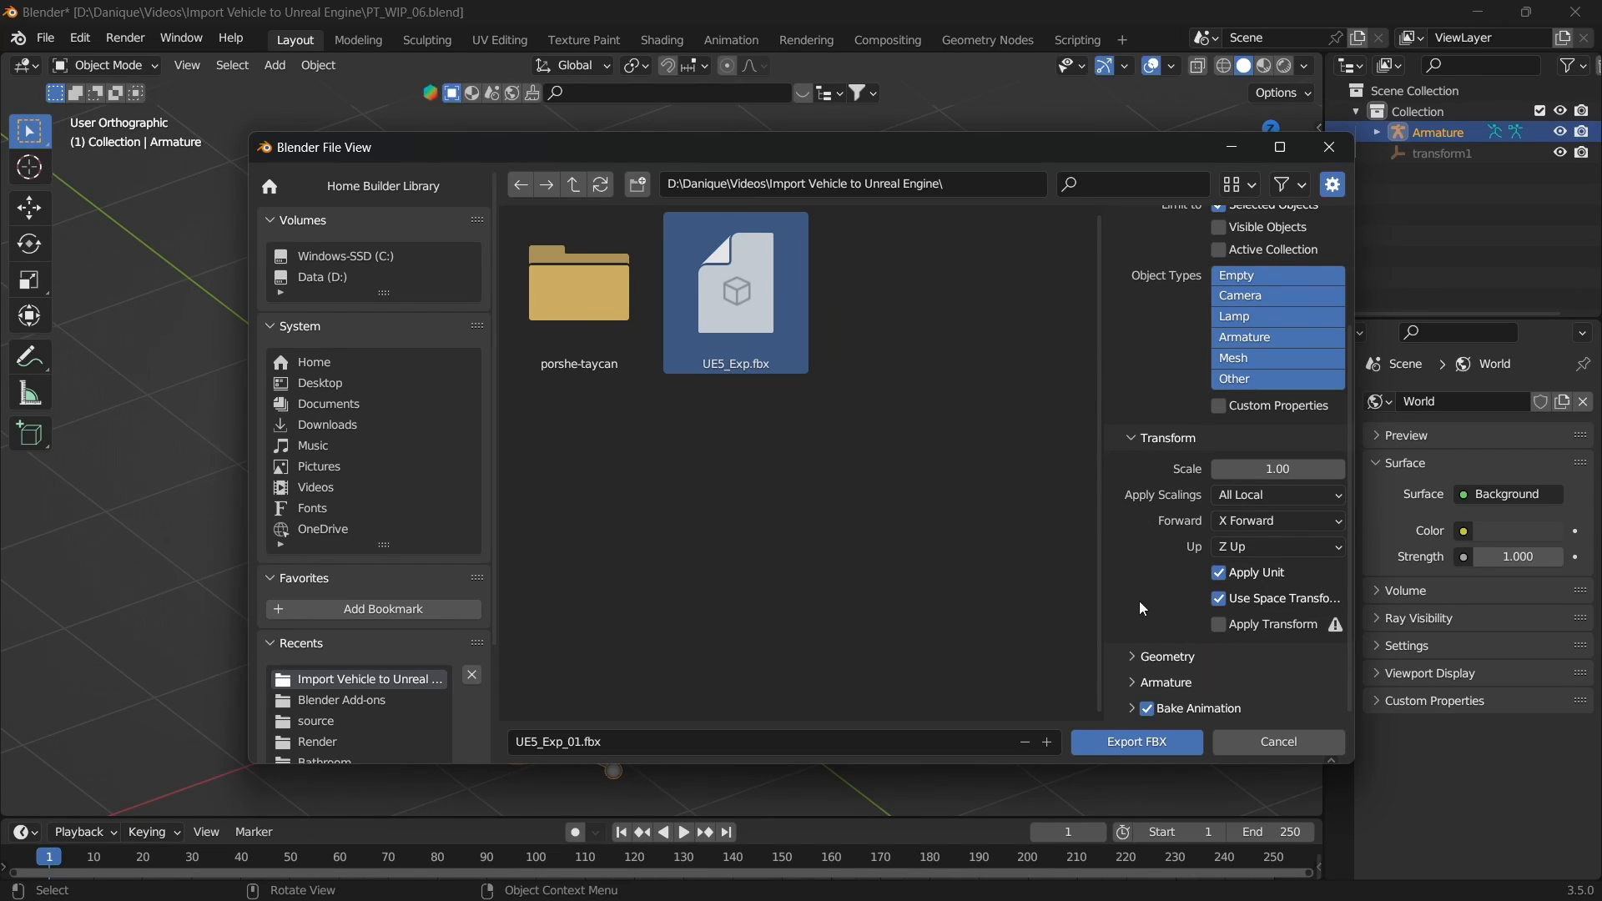
left_click(1138, 658)
left_click(1137, 663)
Step: Turn off Bake Animation for the export and write the rigged vehicle to the FBX file
left_click(1133, 682)
scroll(1162, 618, "down", 5)
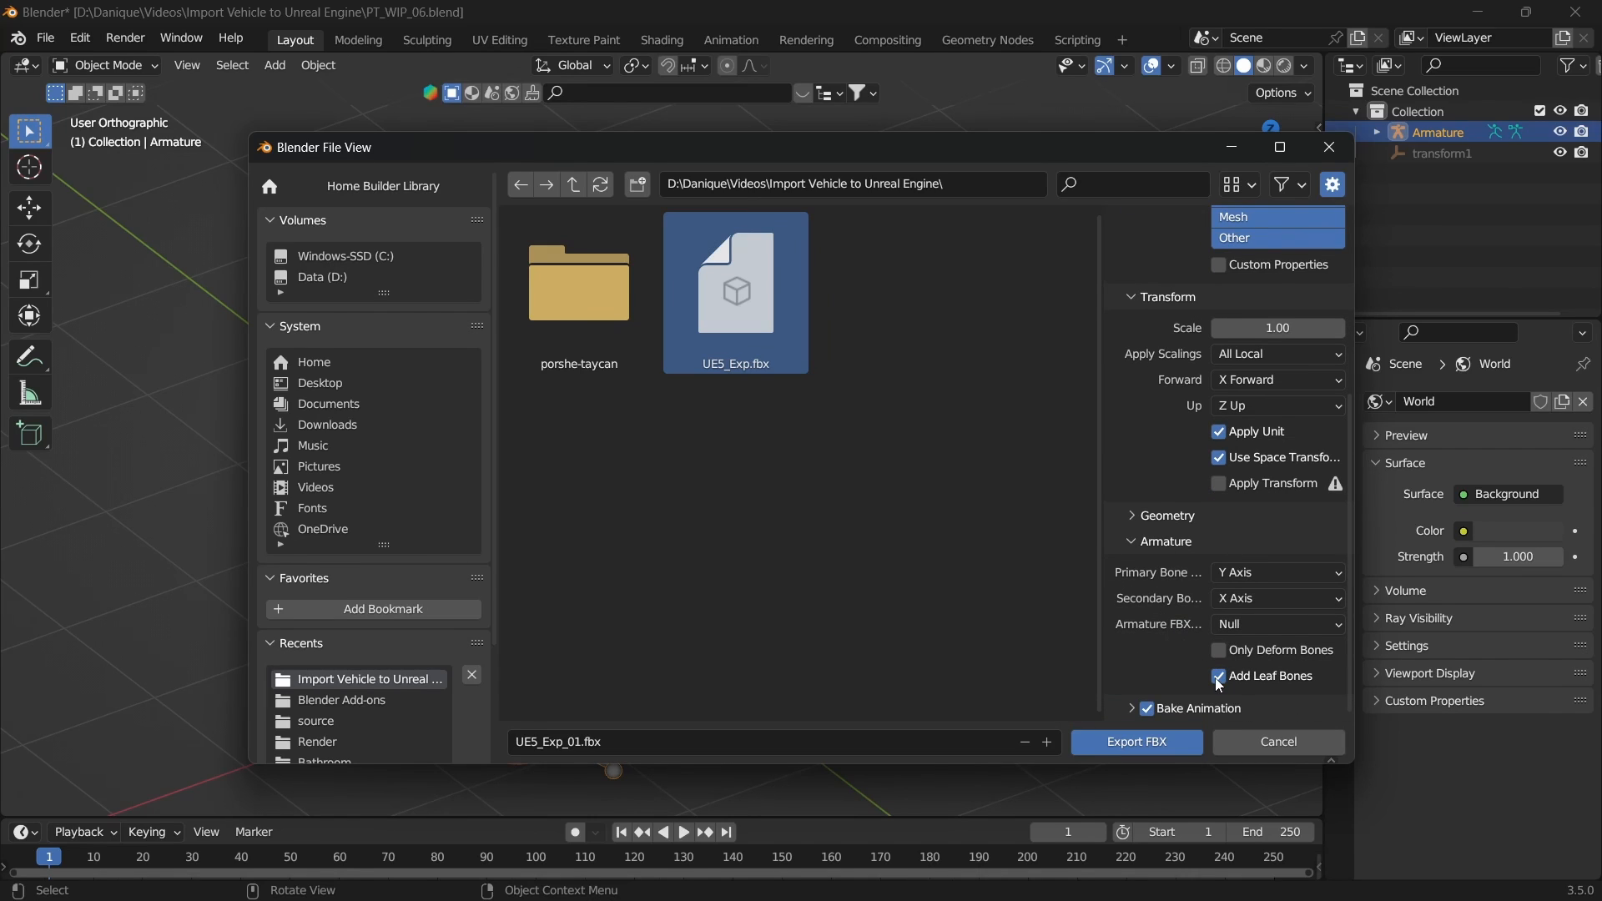
left_click(1129, 543)
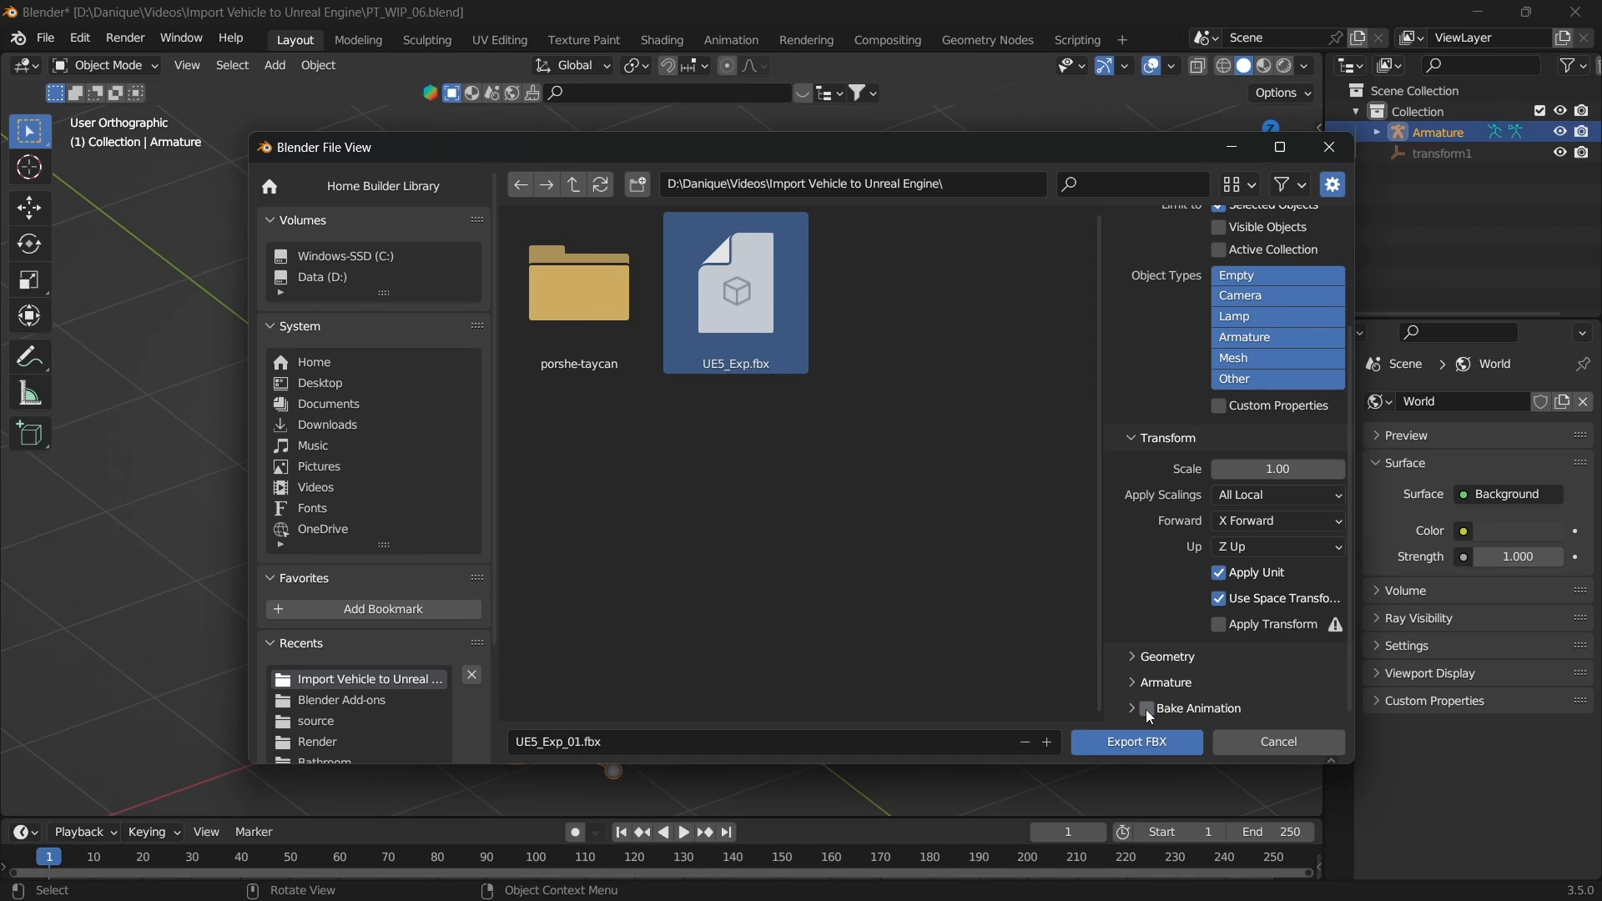
left_click(1131, 744)
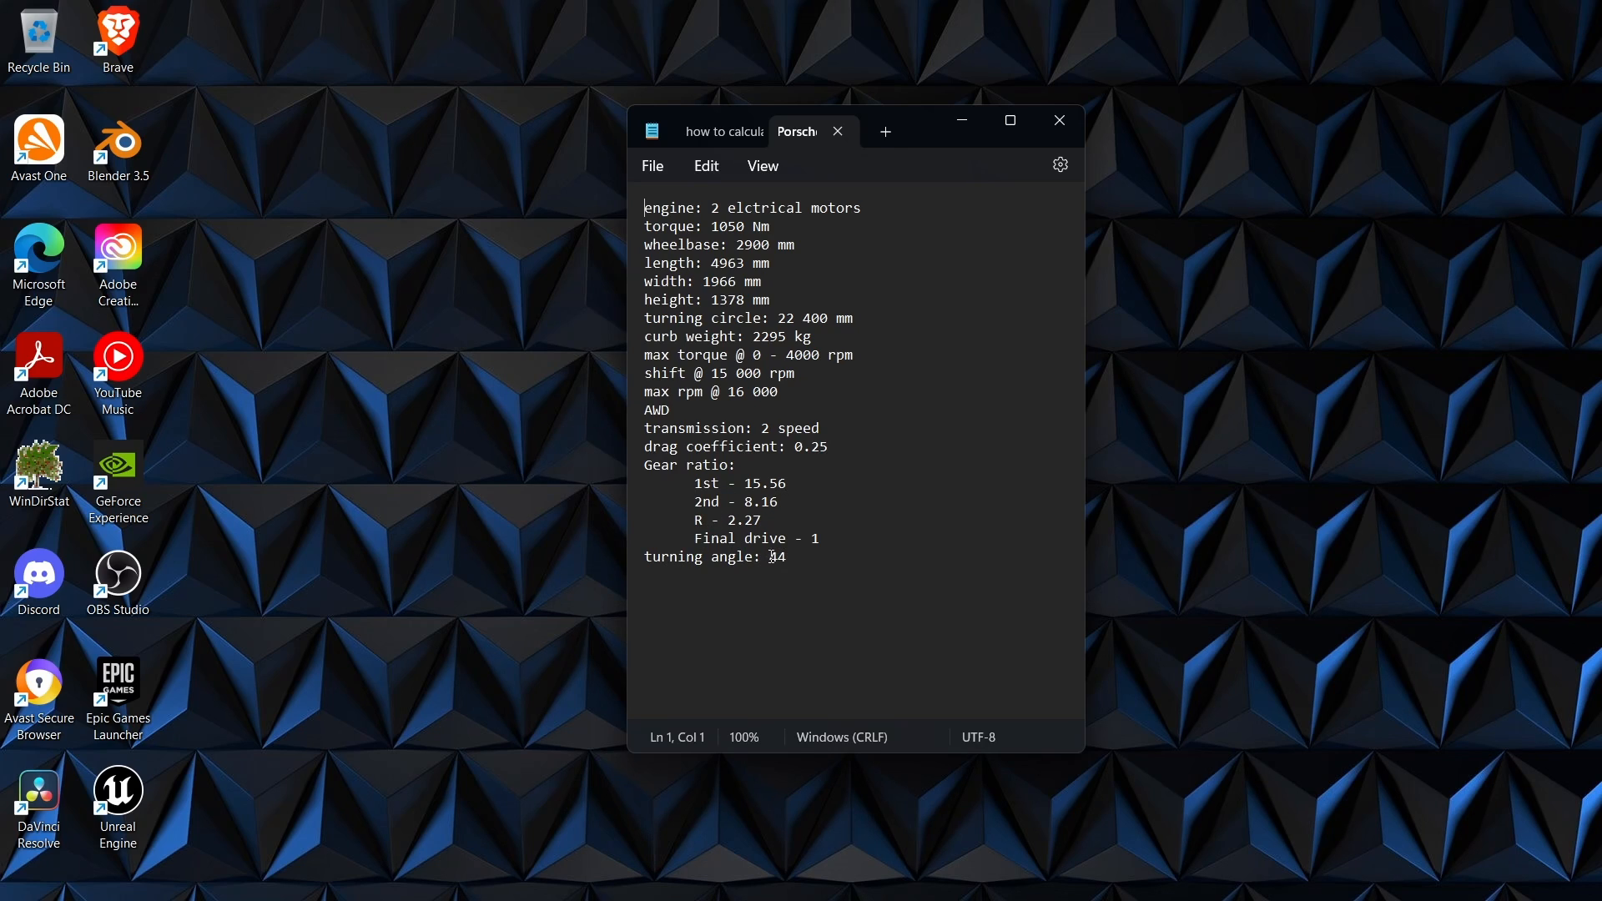
Step: Read the note with the wheelbase-based angle formula in Notepad, and dismiss the new plugins notification in Unreal Editor
left_click(713, 135)
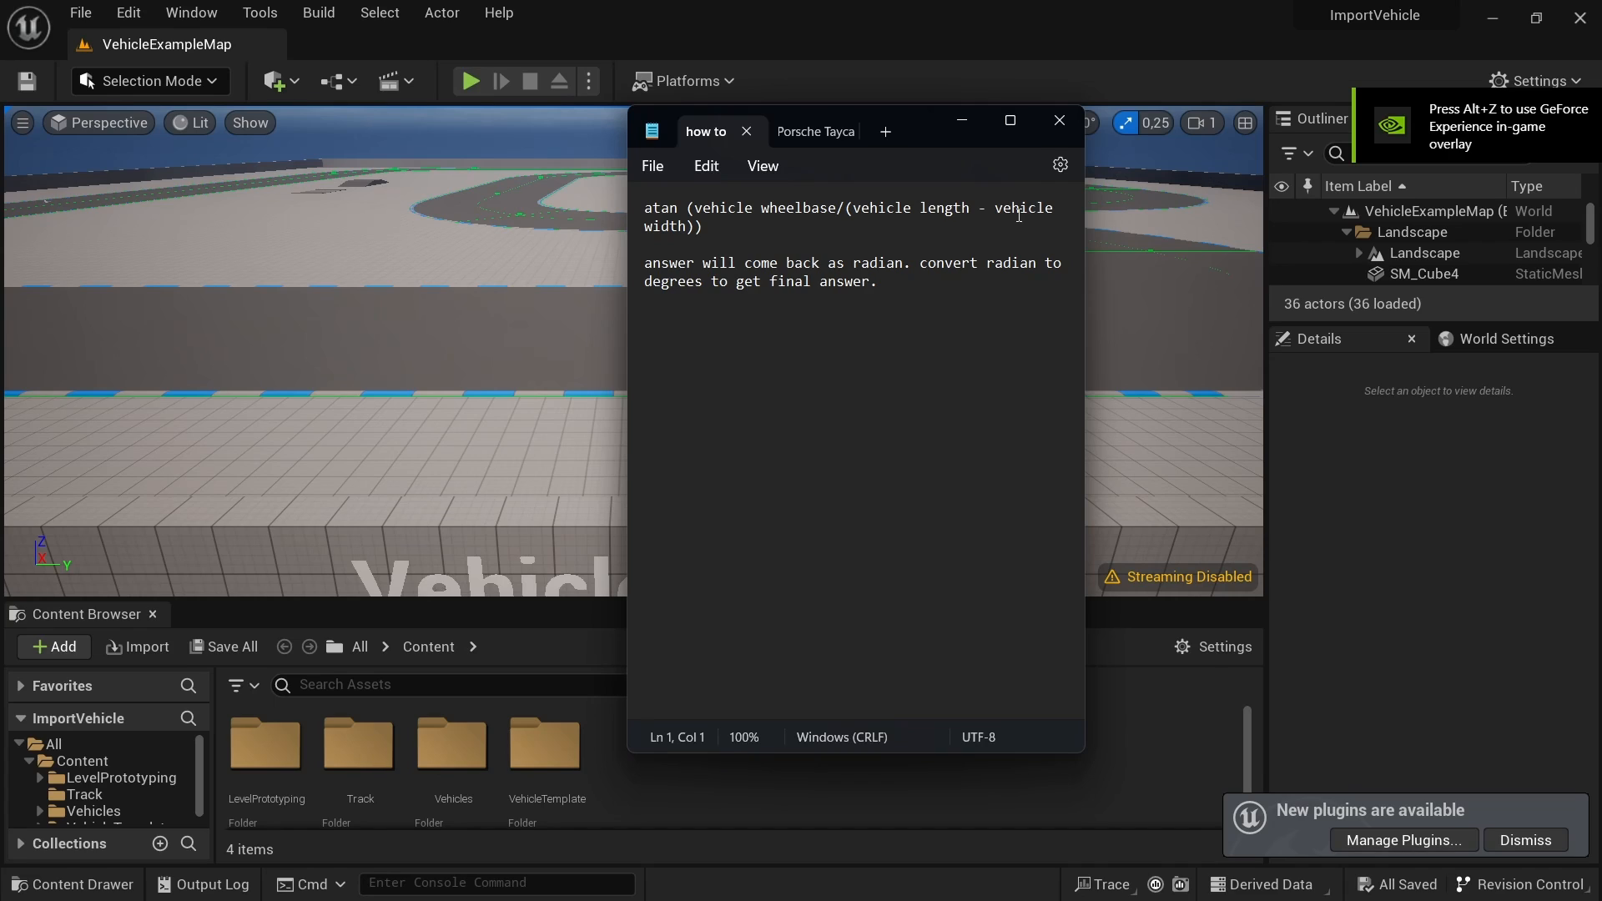
left_click(962, 123)
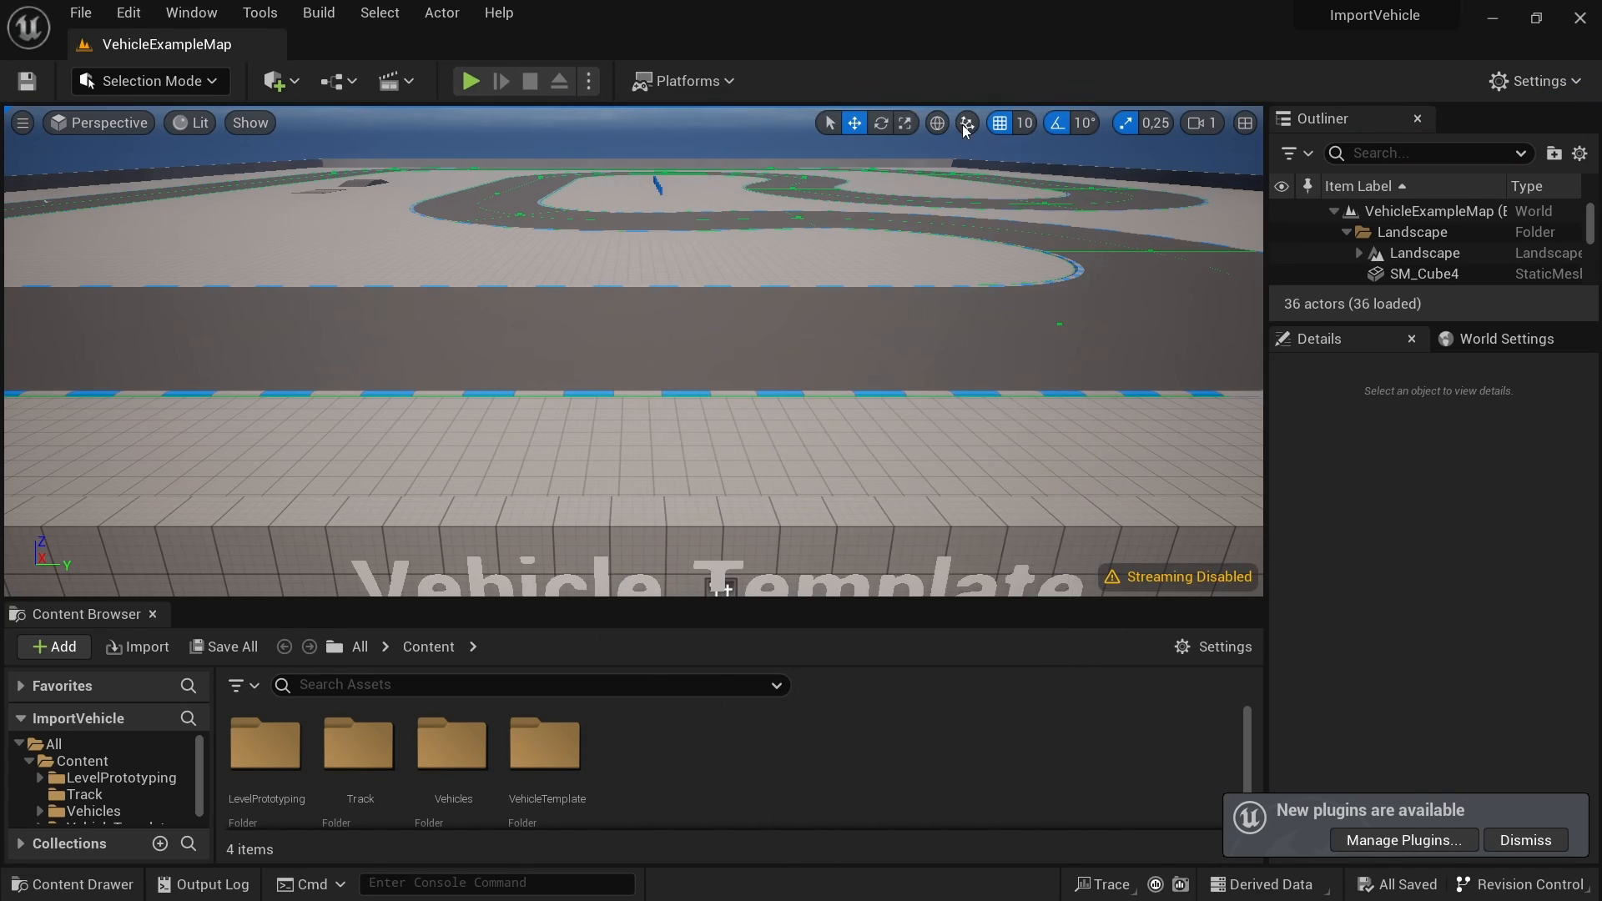
left_click(1516, 842)
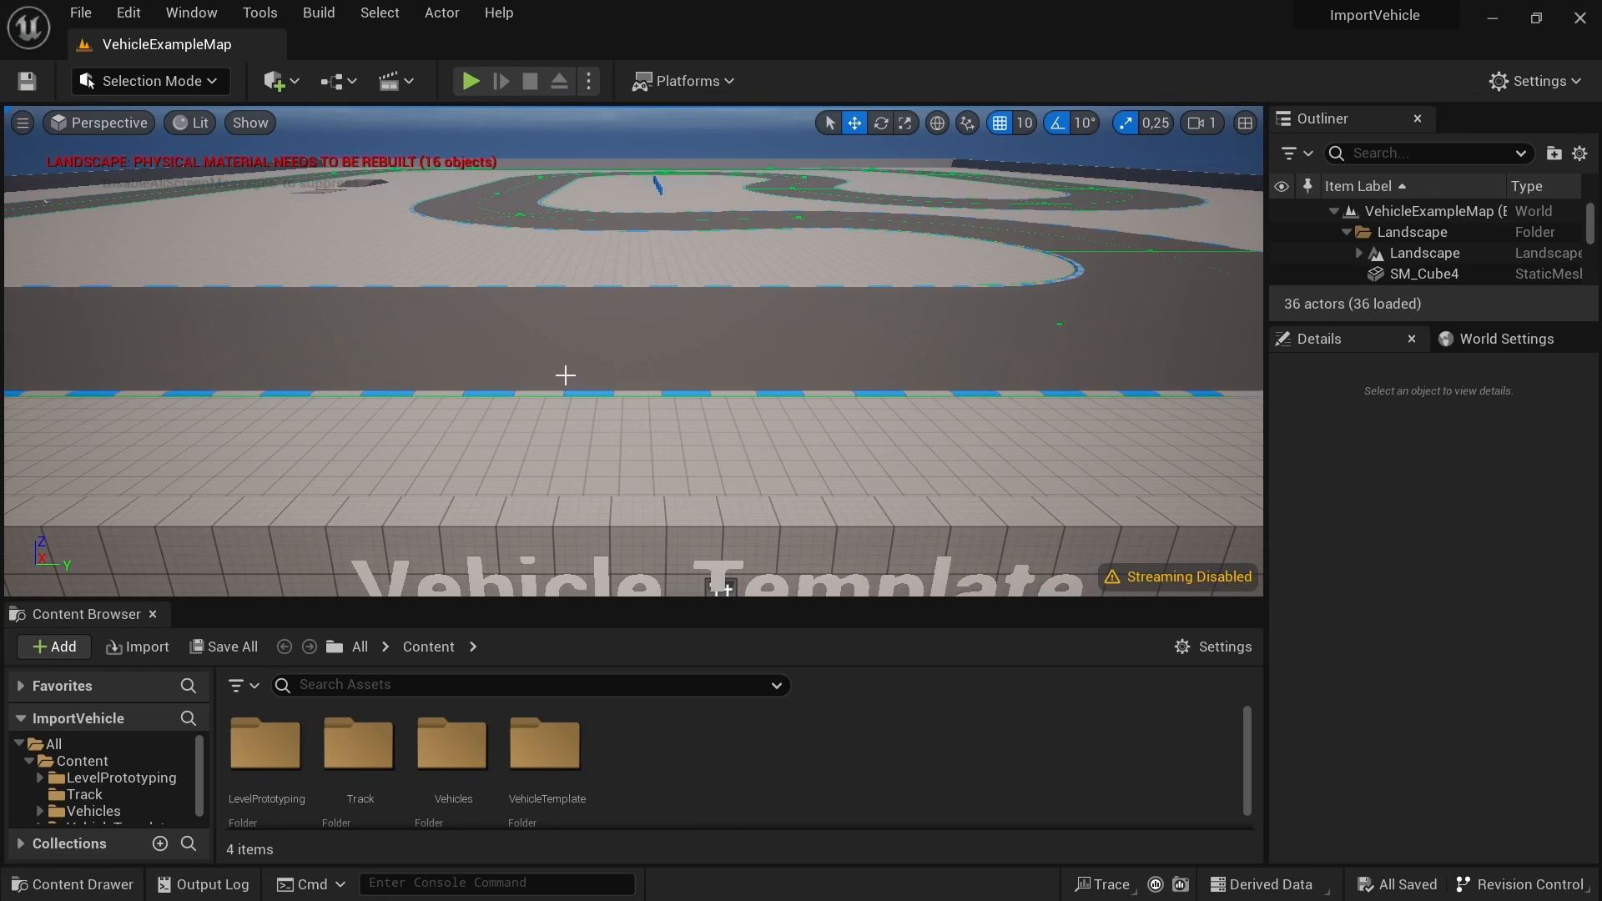
Step: Create a folder named Taycan inside the project's Vehicles folder
double_click(443, 773)
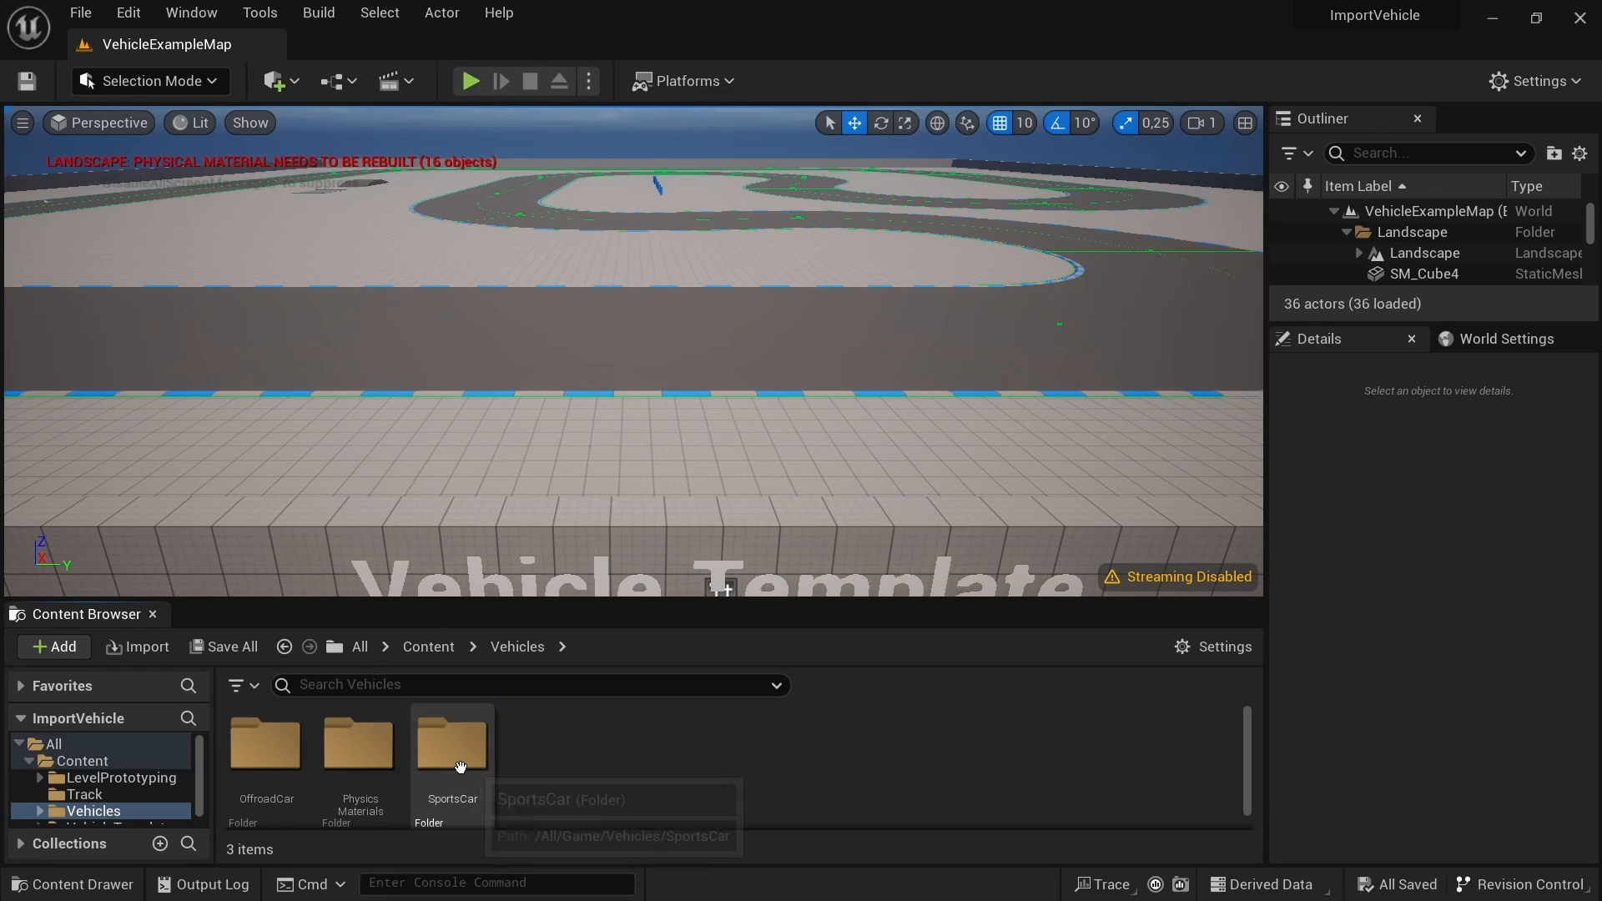
right_click(619, 754)
left_click(714, 172)
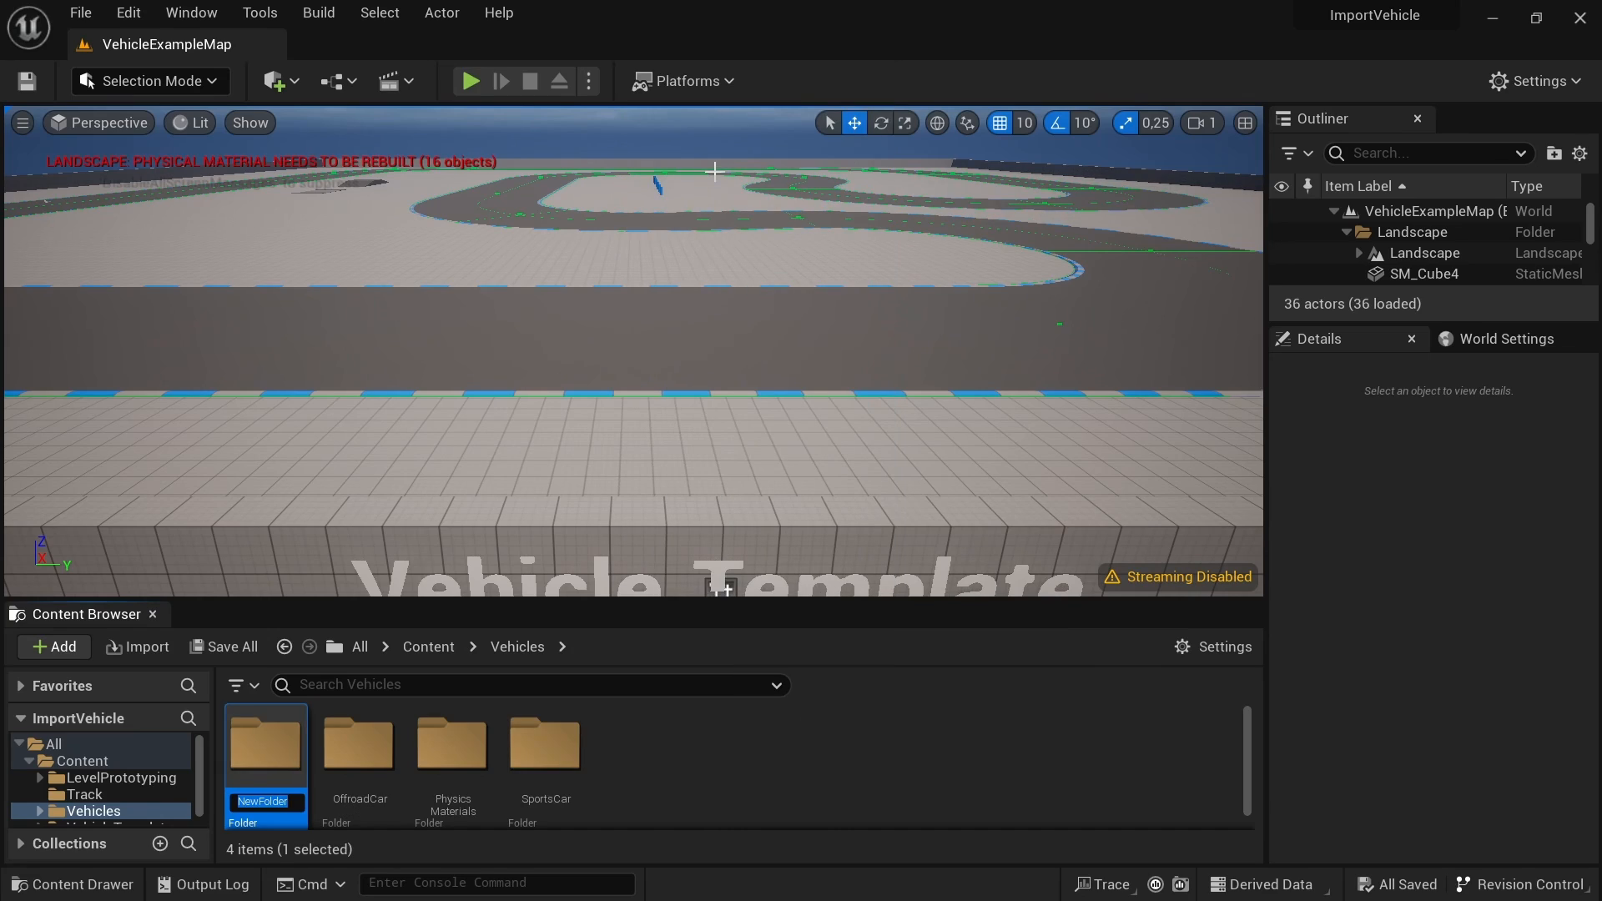
type("Taycan")
key("Return")
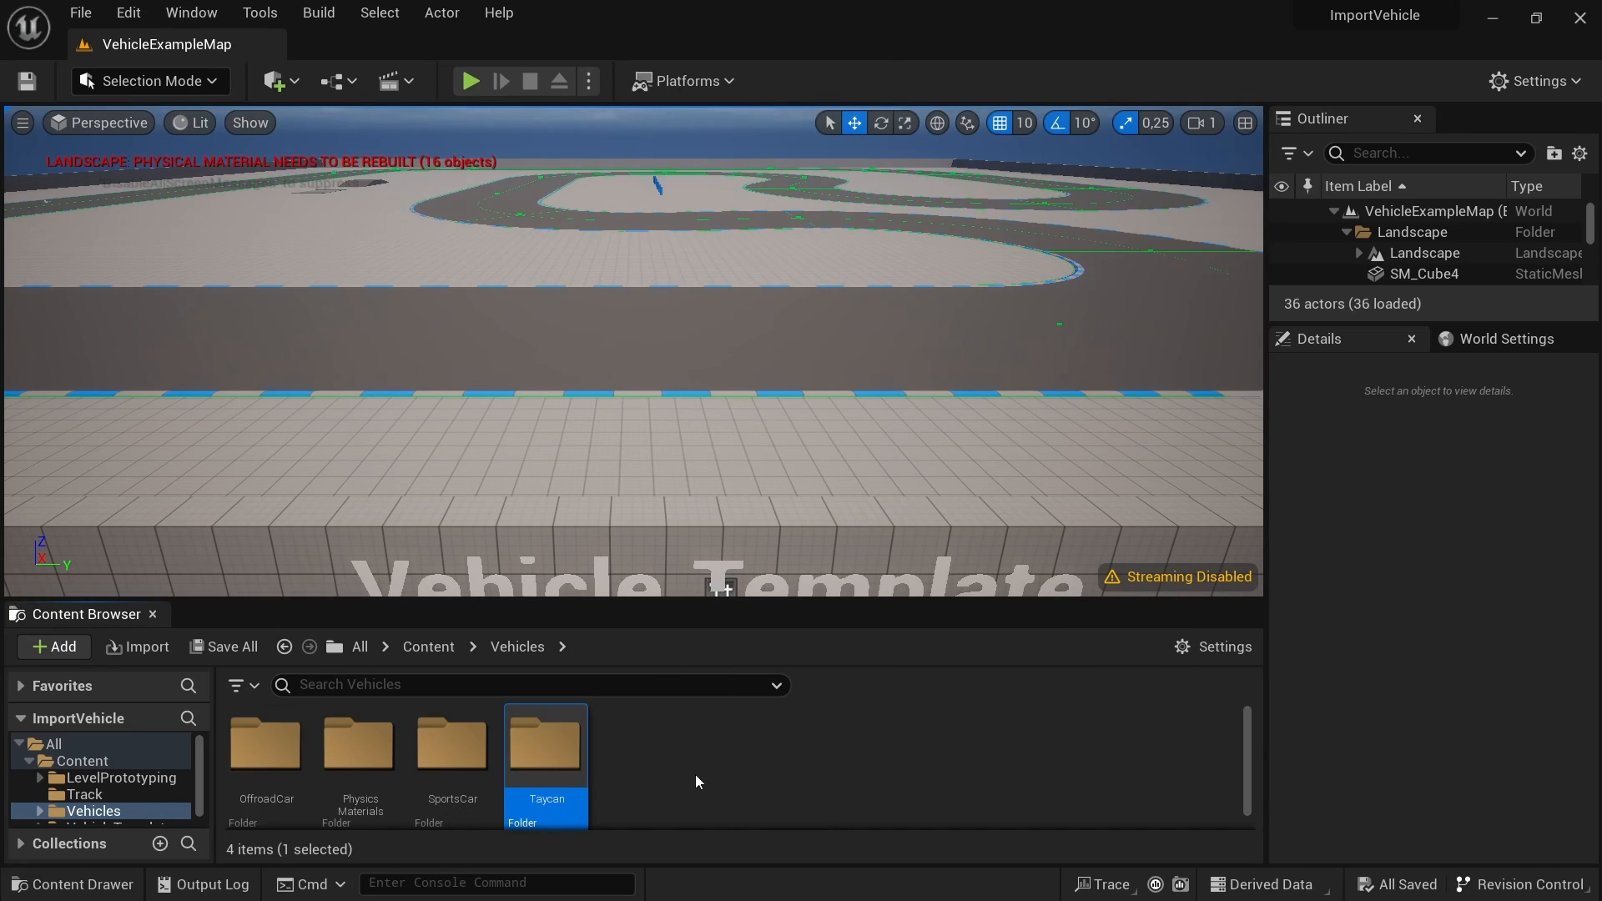
Step: Create a Materials subfolder inside the Taycan folder
double_click(564, 763)
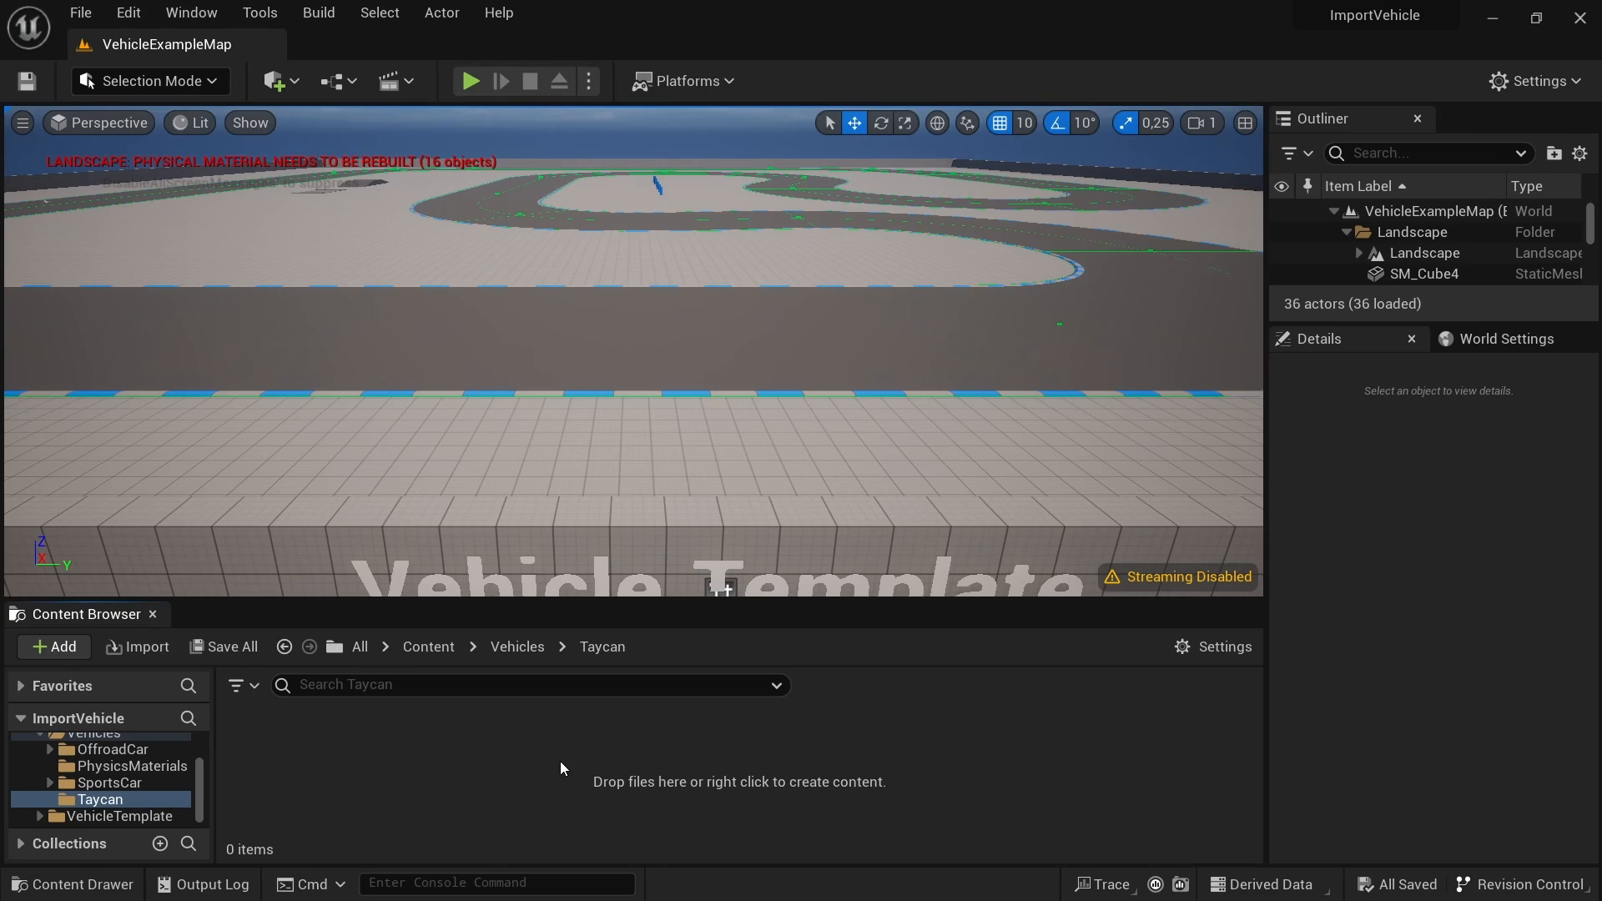
right_click(289, 760)
left_click(413, 176)
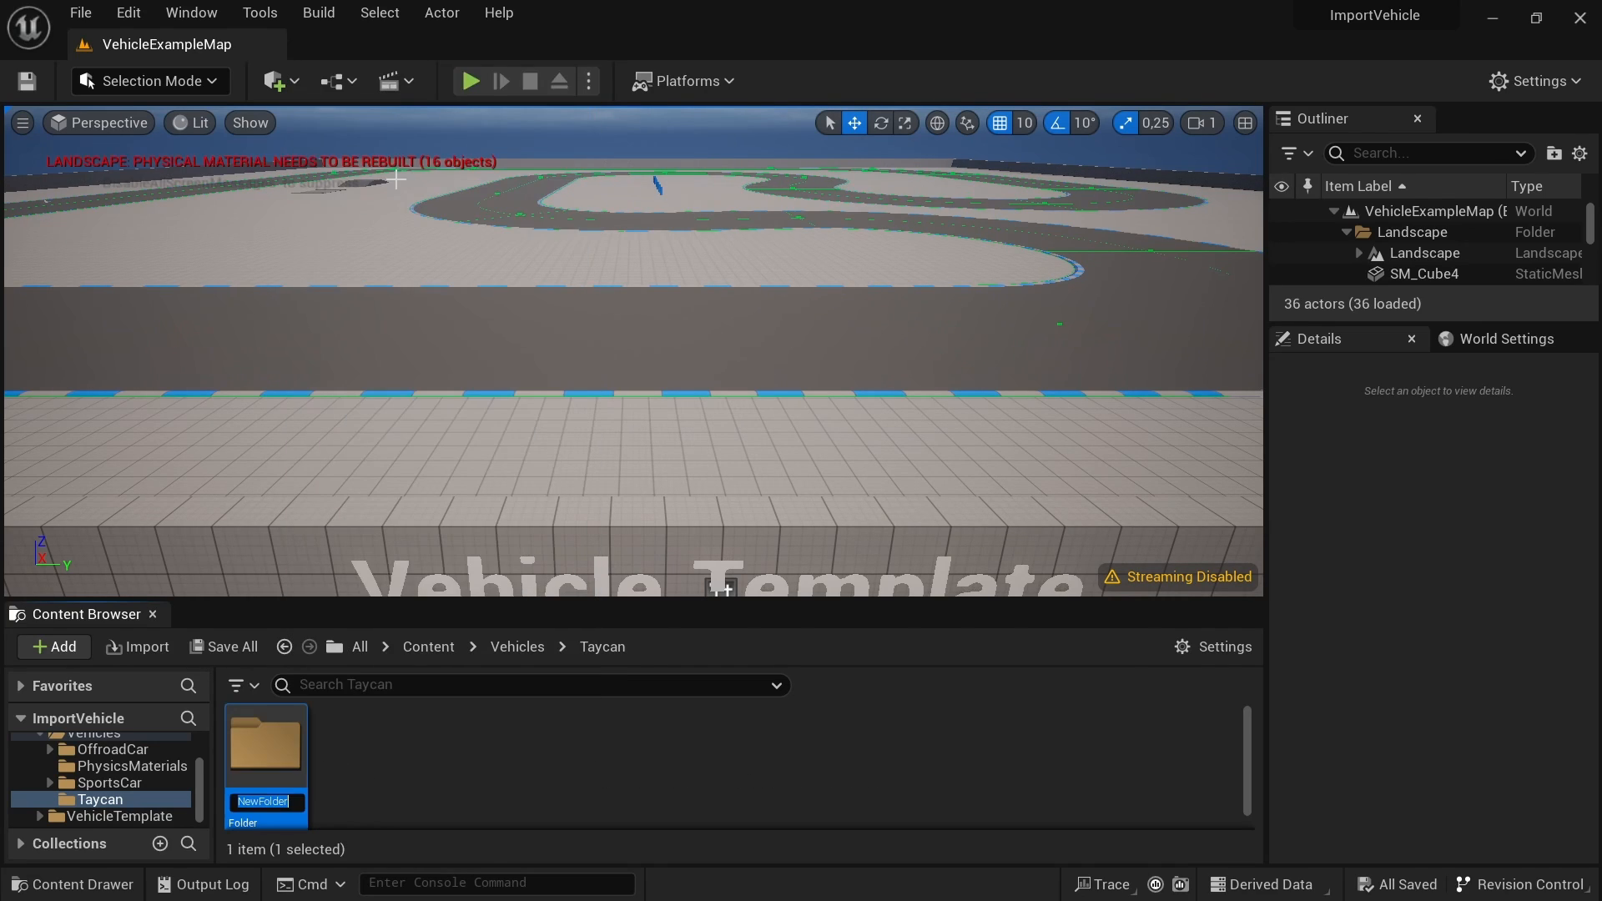
type("Materials")
key("Return")
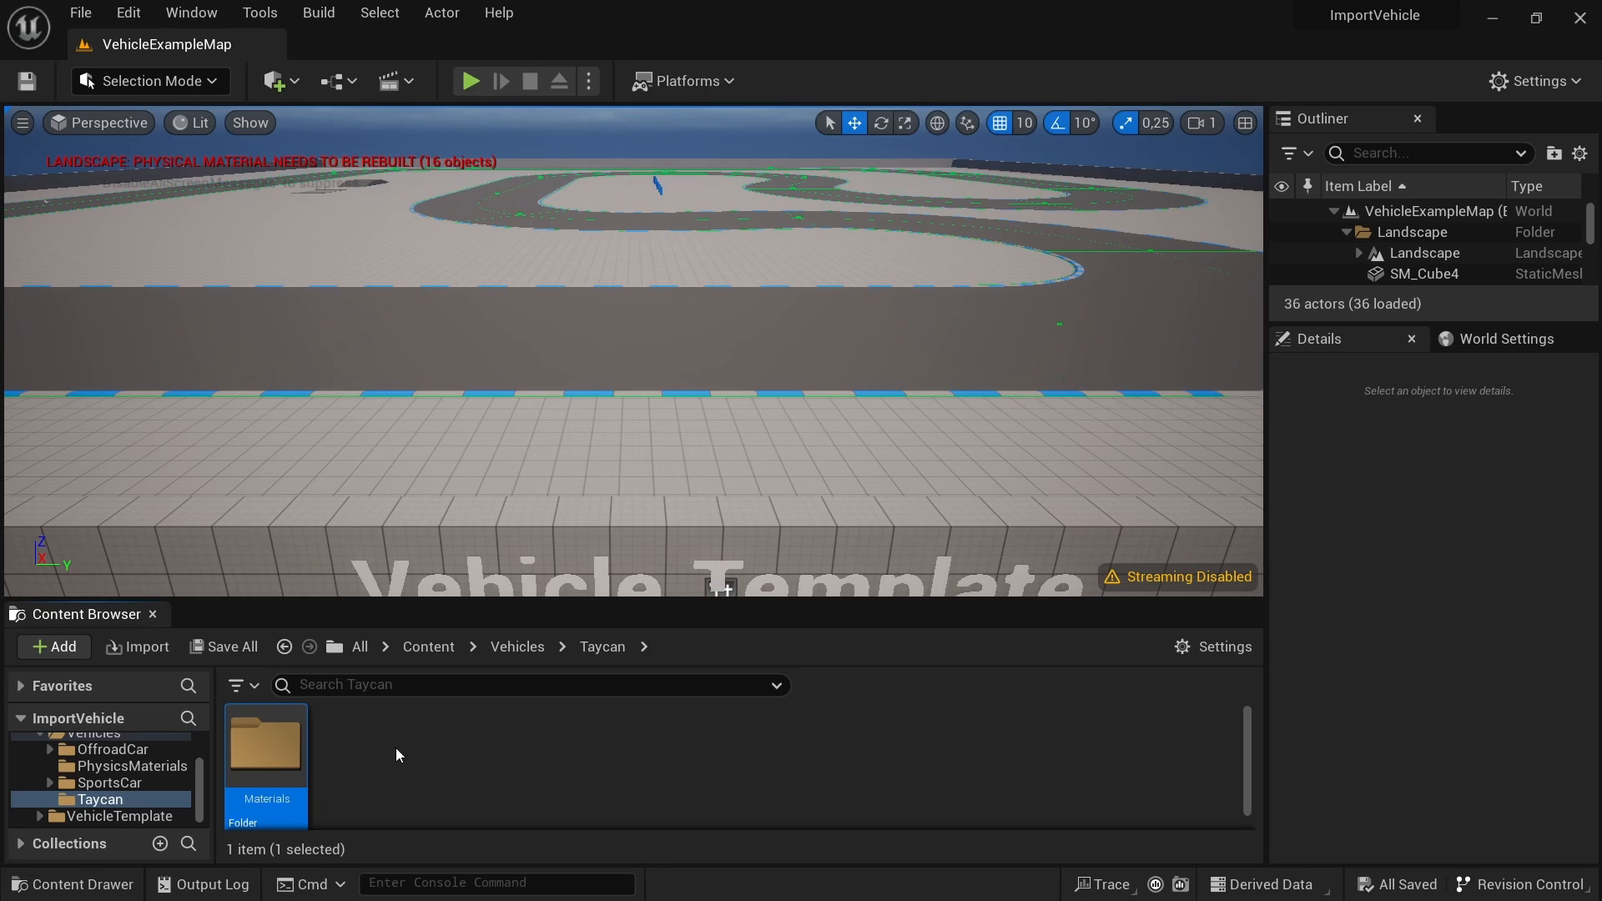
Step: Import the UE5_Exp file from the Import Vehicle to Unreal Engine folder into Taycan as a skeletal mesh, accepting the shown FBX options
left_click(151, 649)
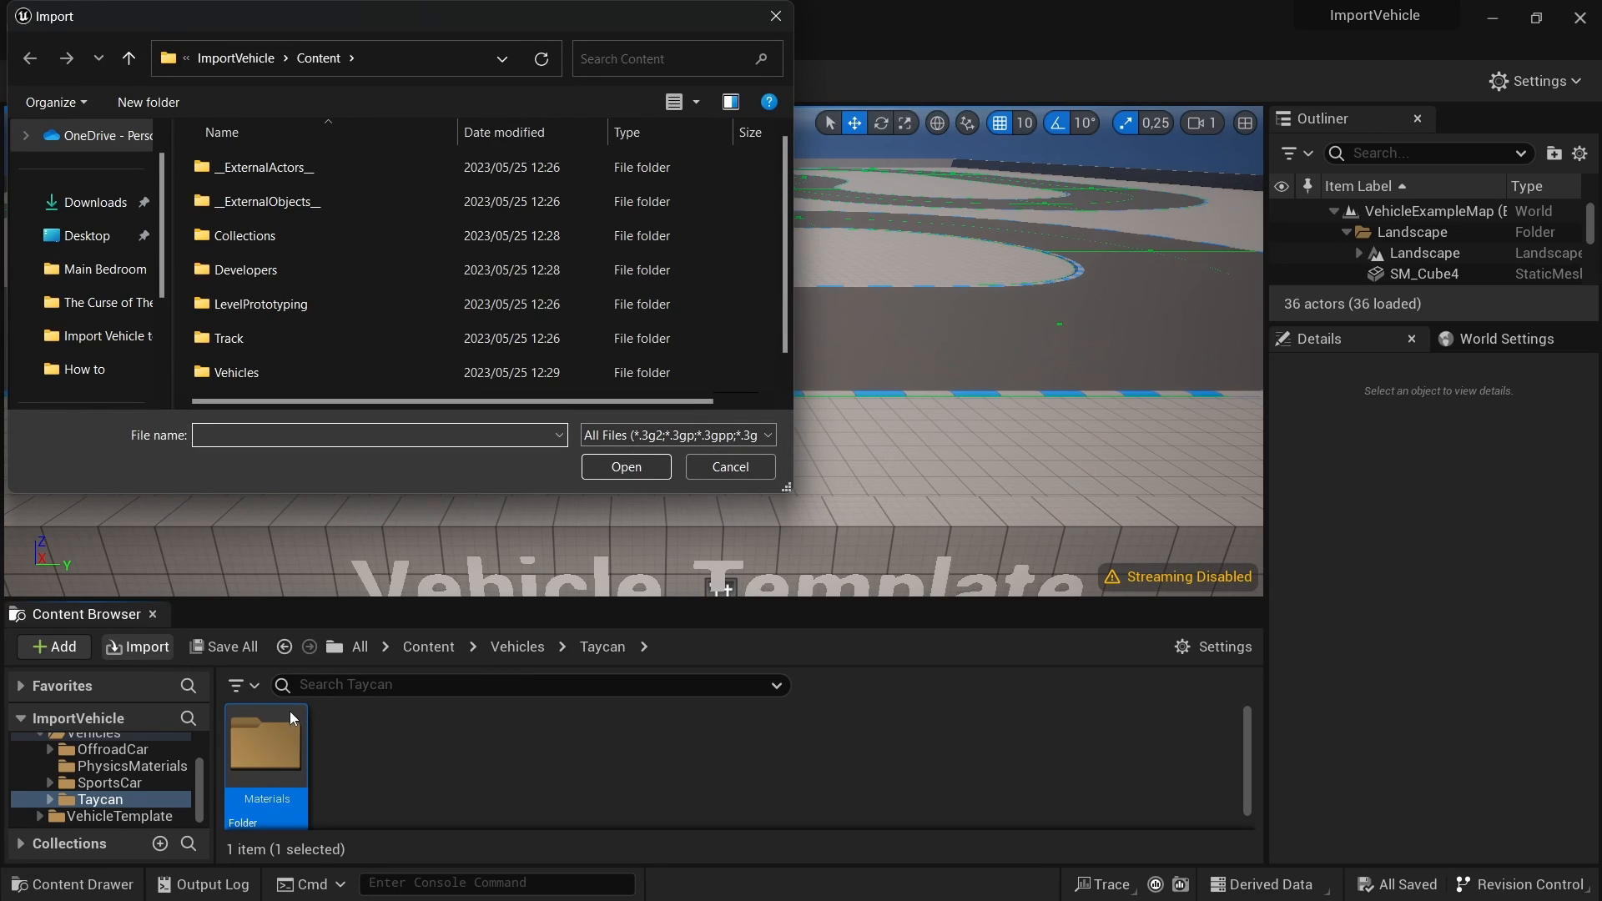
left_click(52, 335)
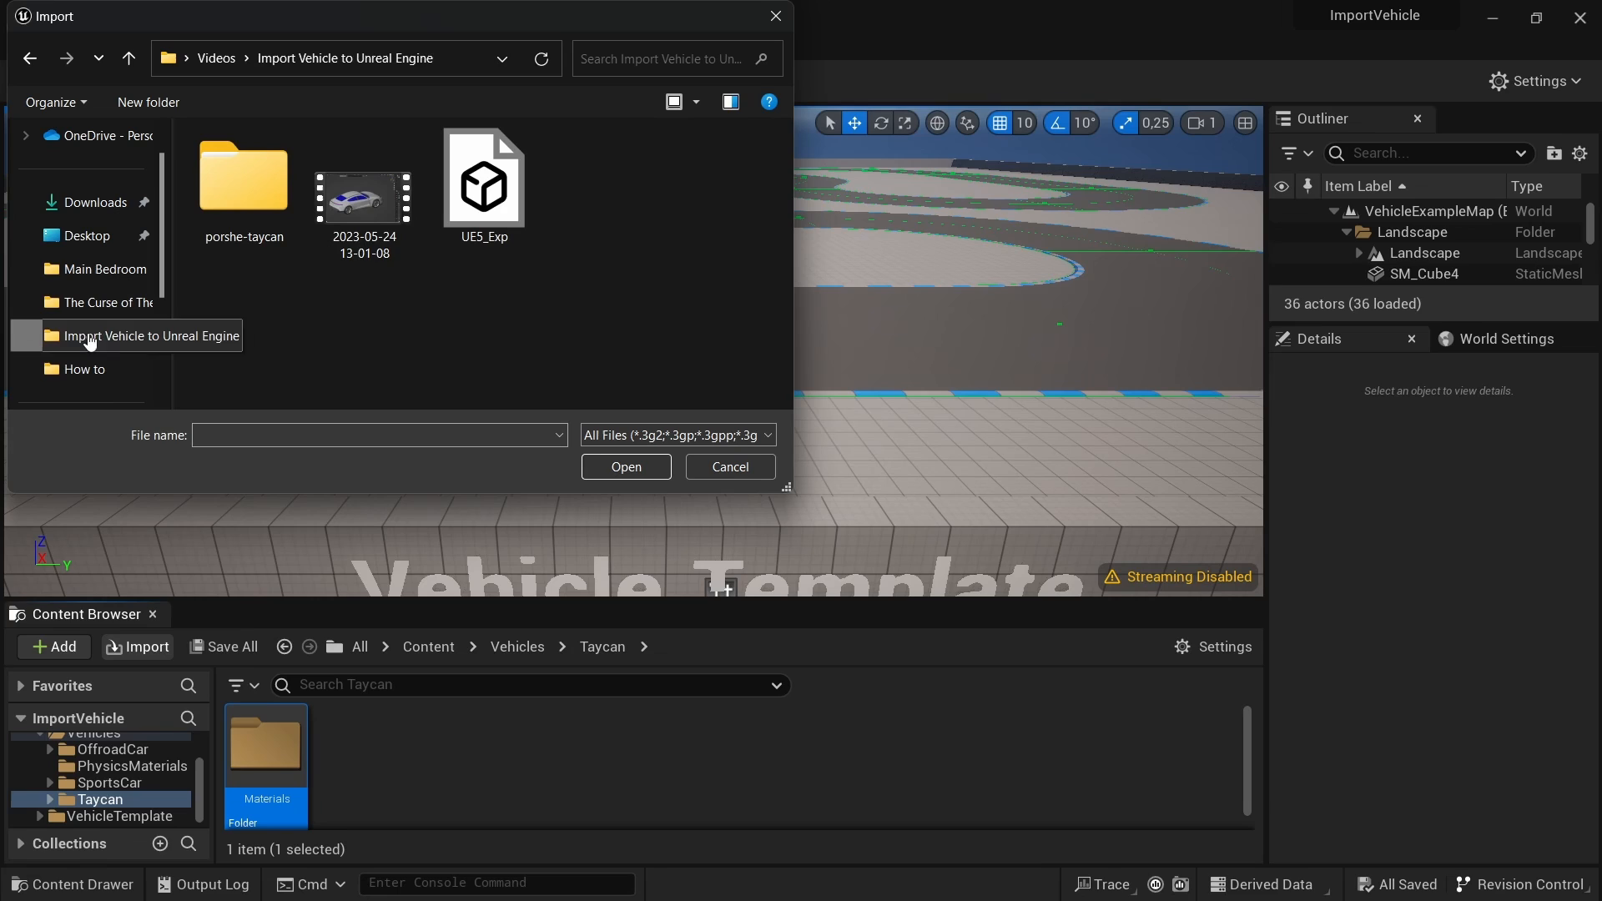
left_click(484, 215)
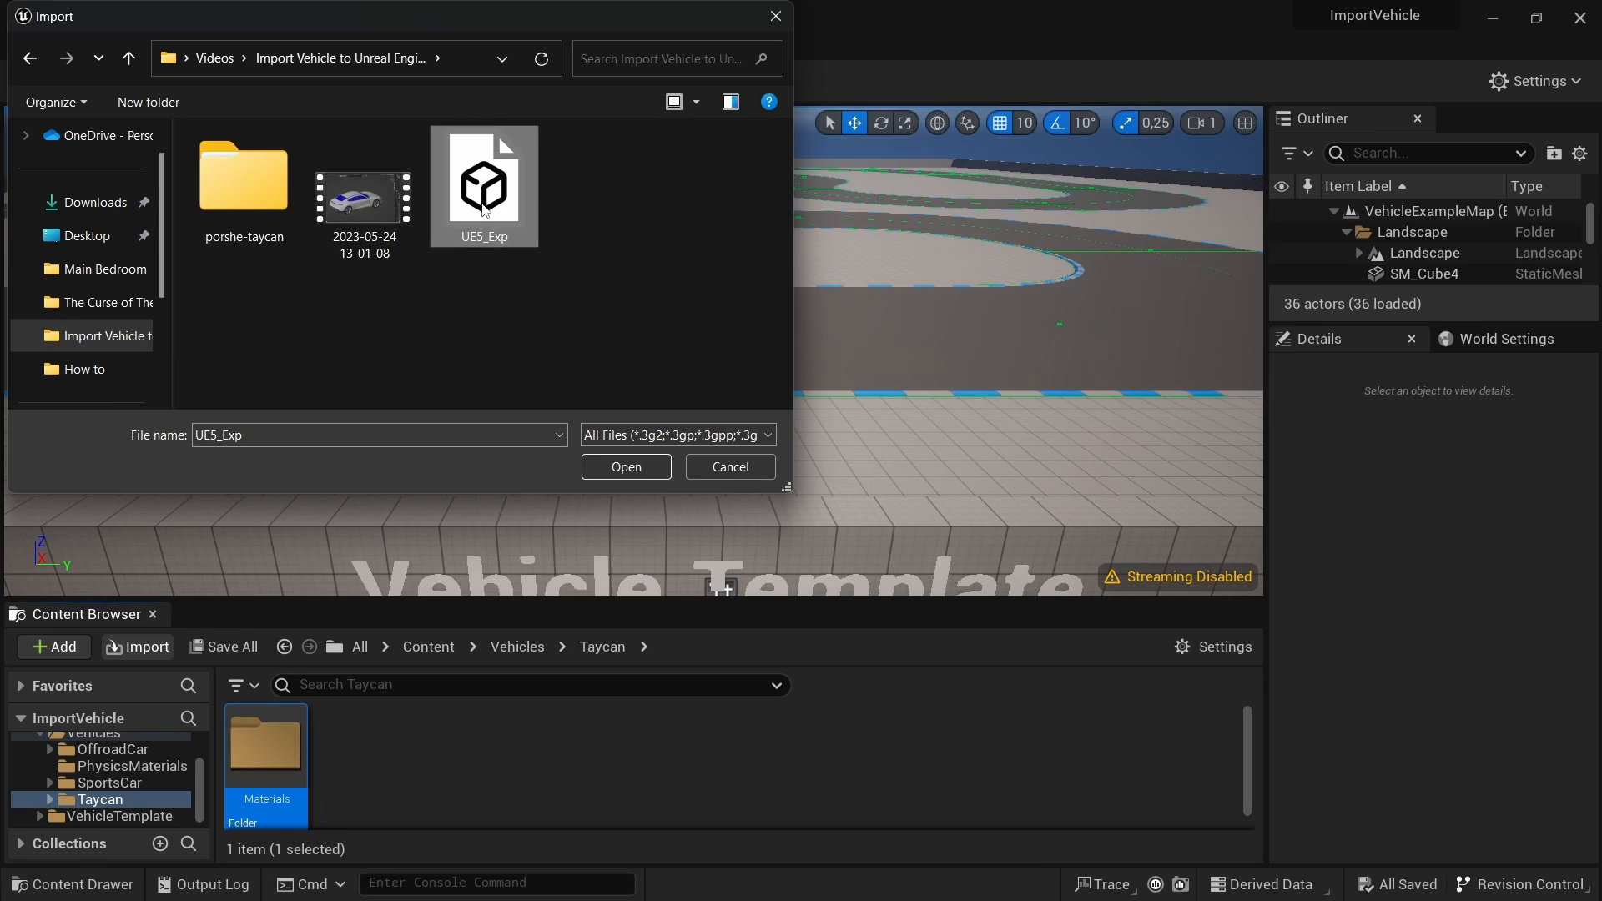
left_click(632, 468)
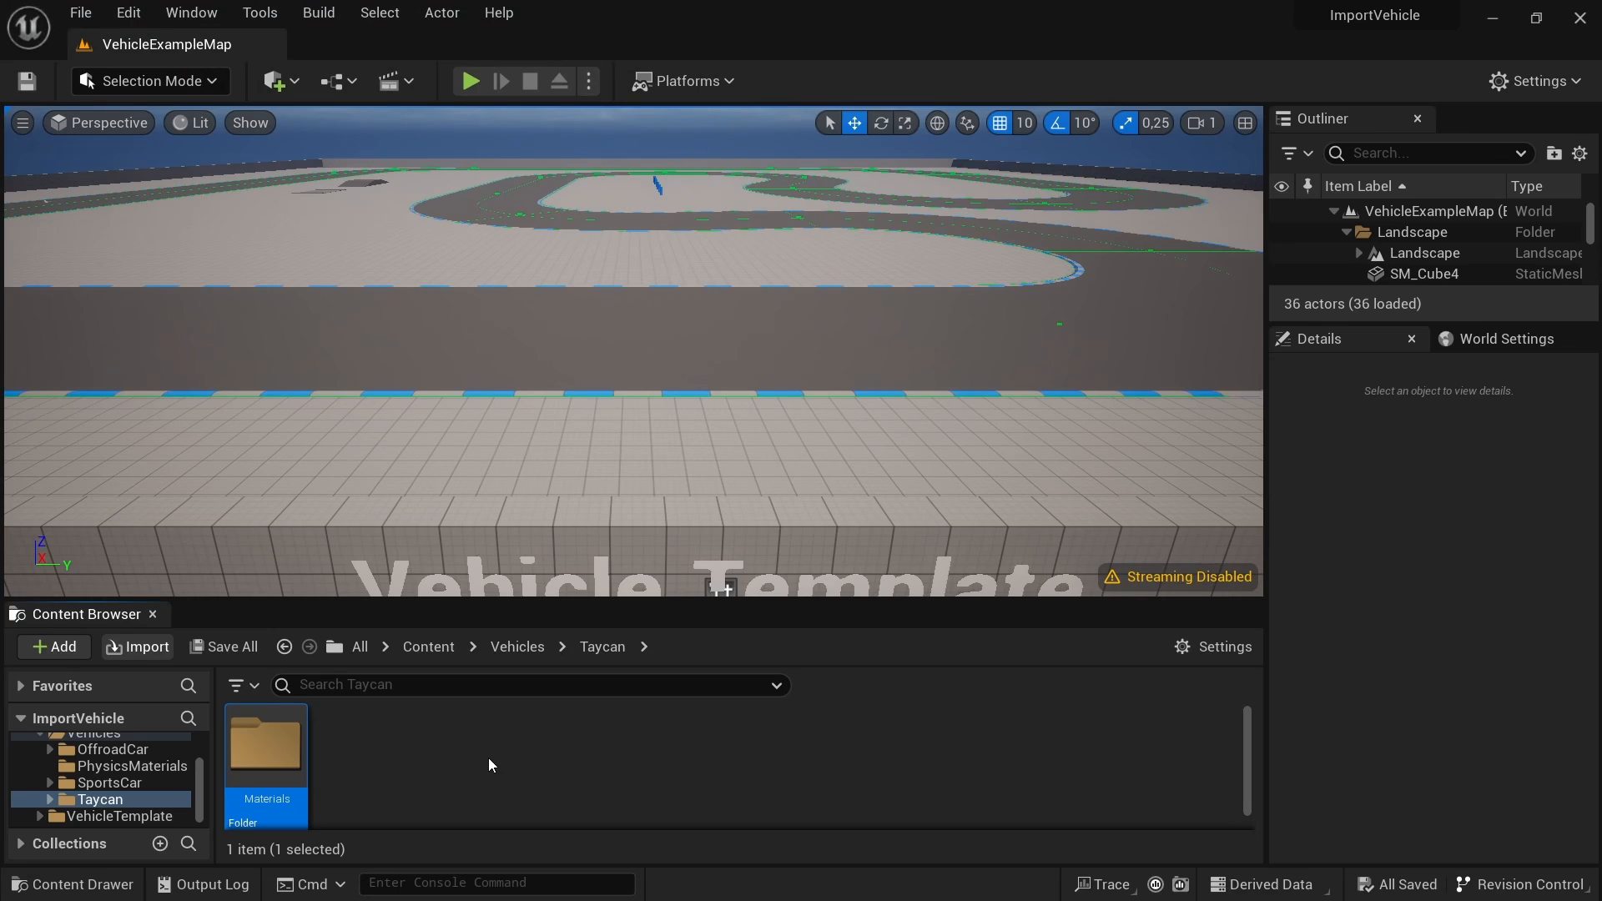
scroll(743, 447, "down", 2)
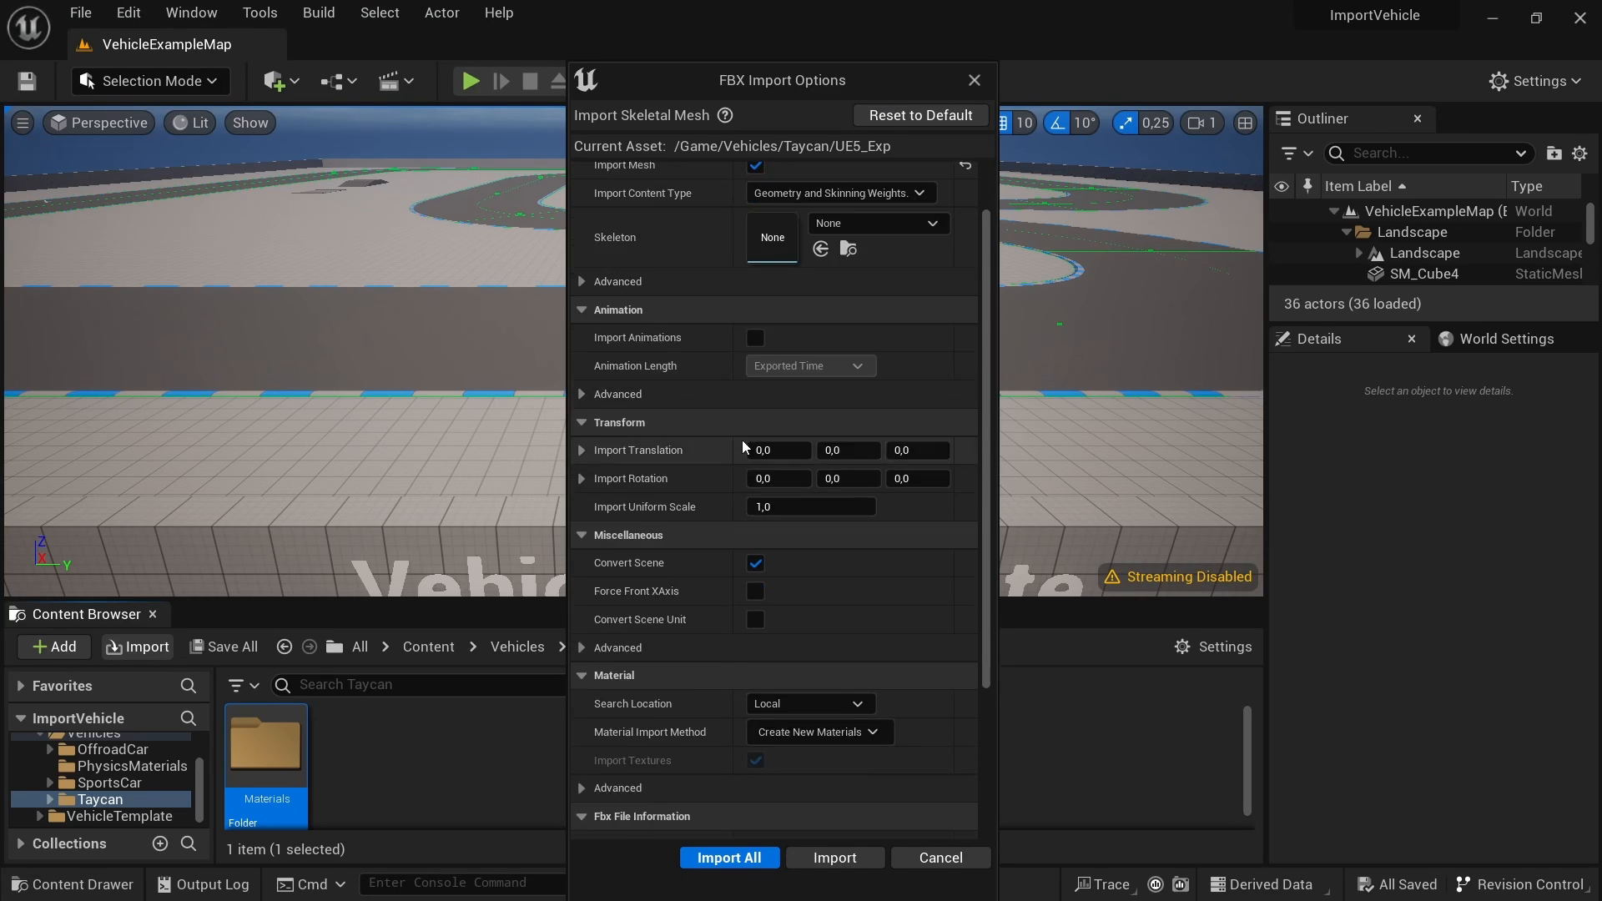
scroll(743, 439, "down", 5)
left_click(719, 858)
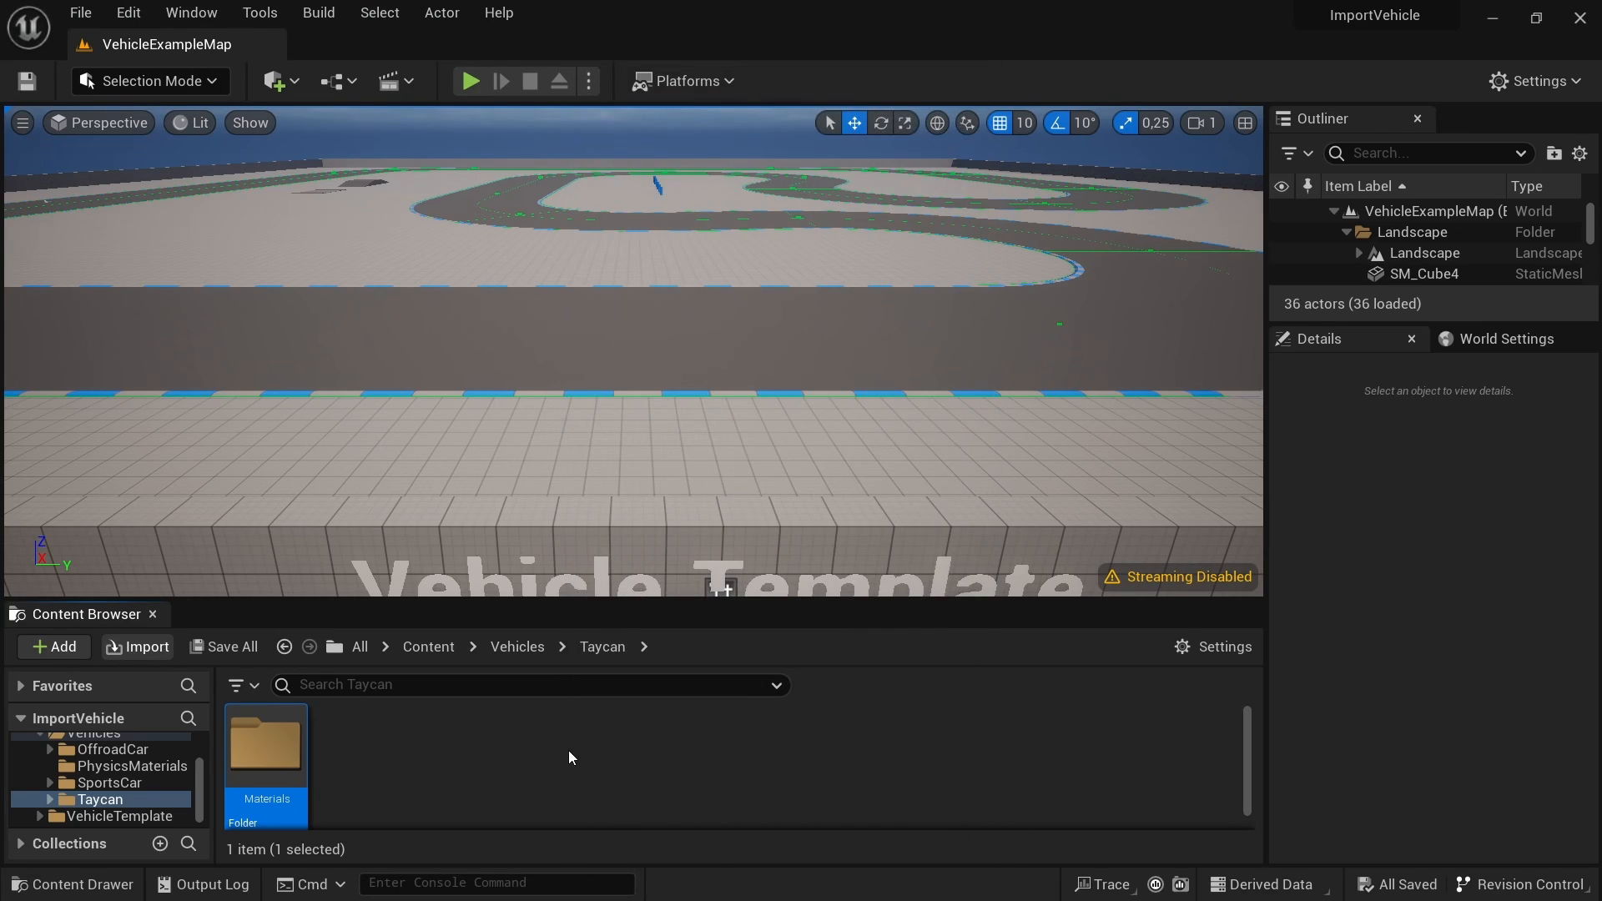
scroll(636, 754, "down", 1)
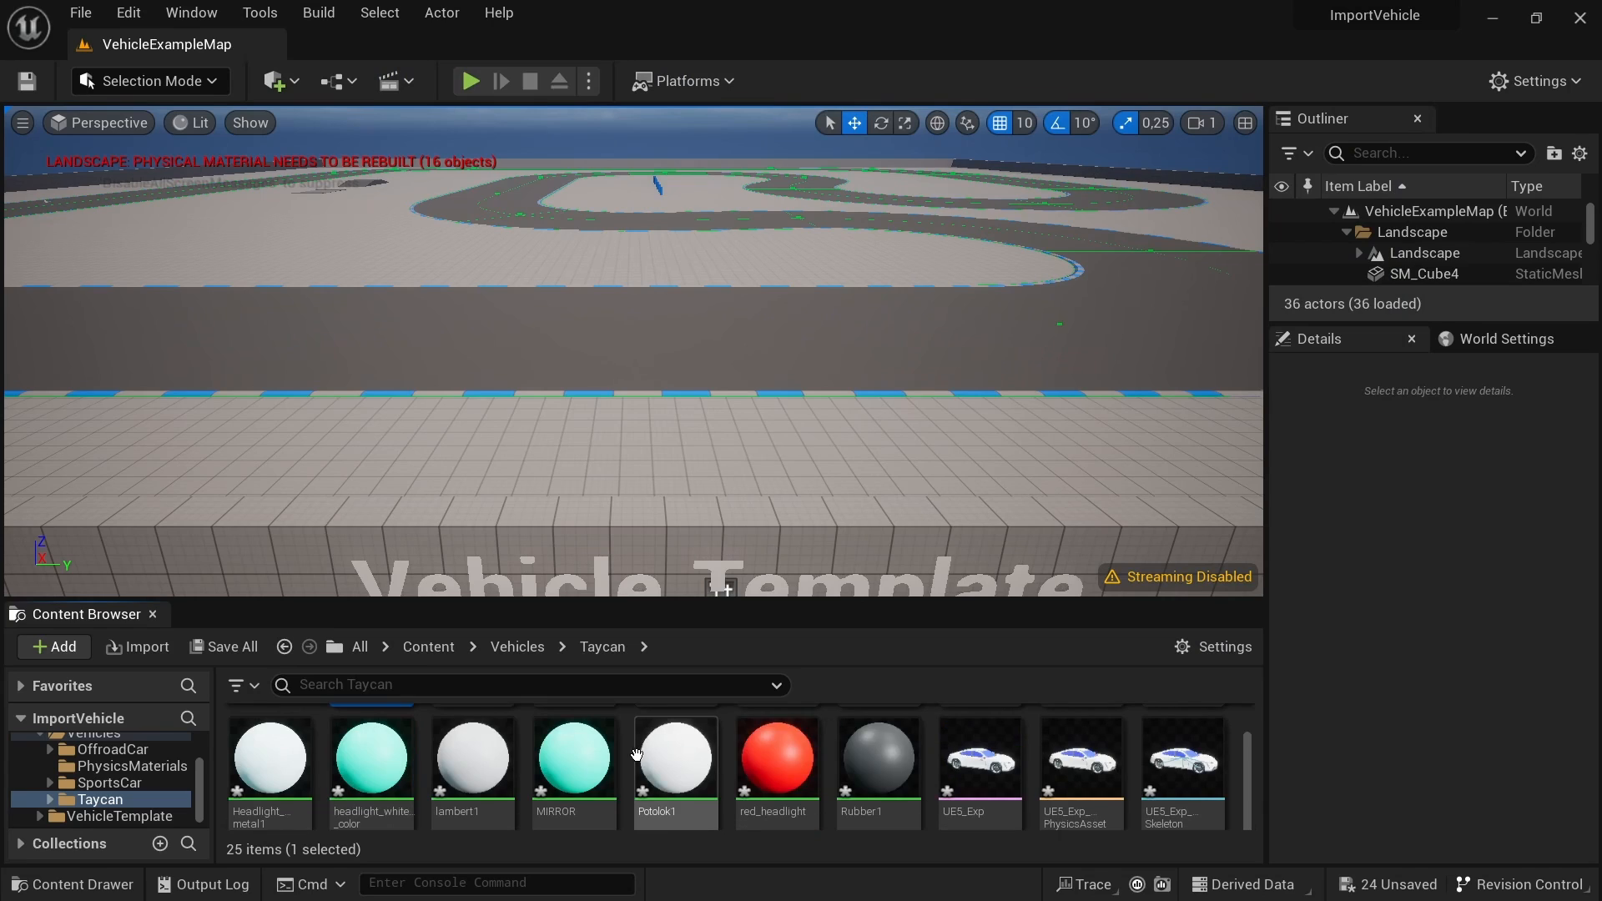
Step: Move all the imported materials from the Taycan folder into its Materials subfolder and save all remaining unsaved assets
left_click(863, 775, "shift")
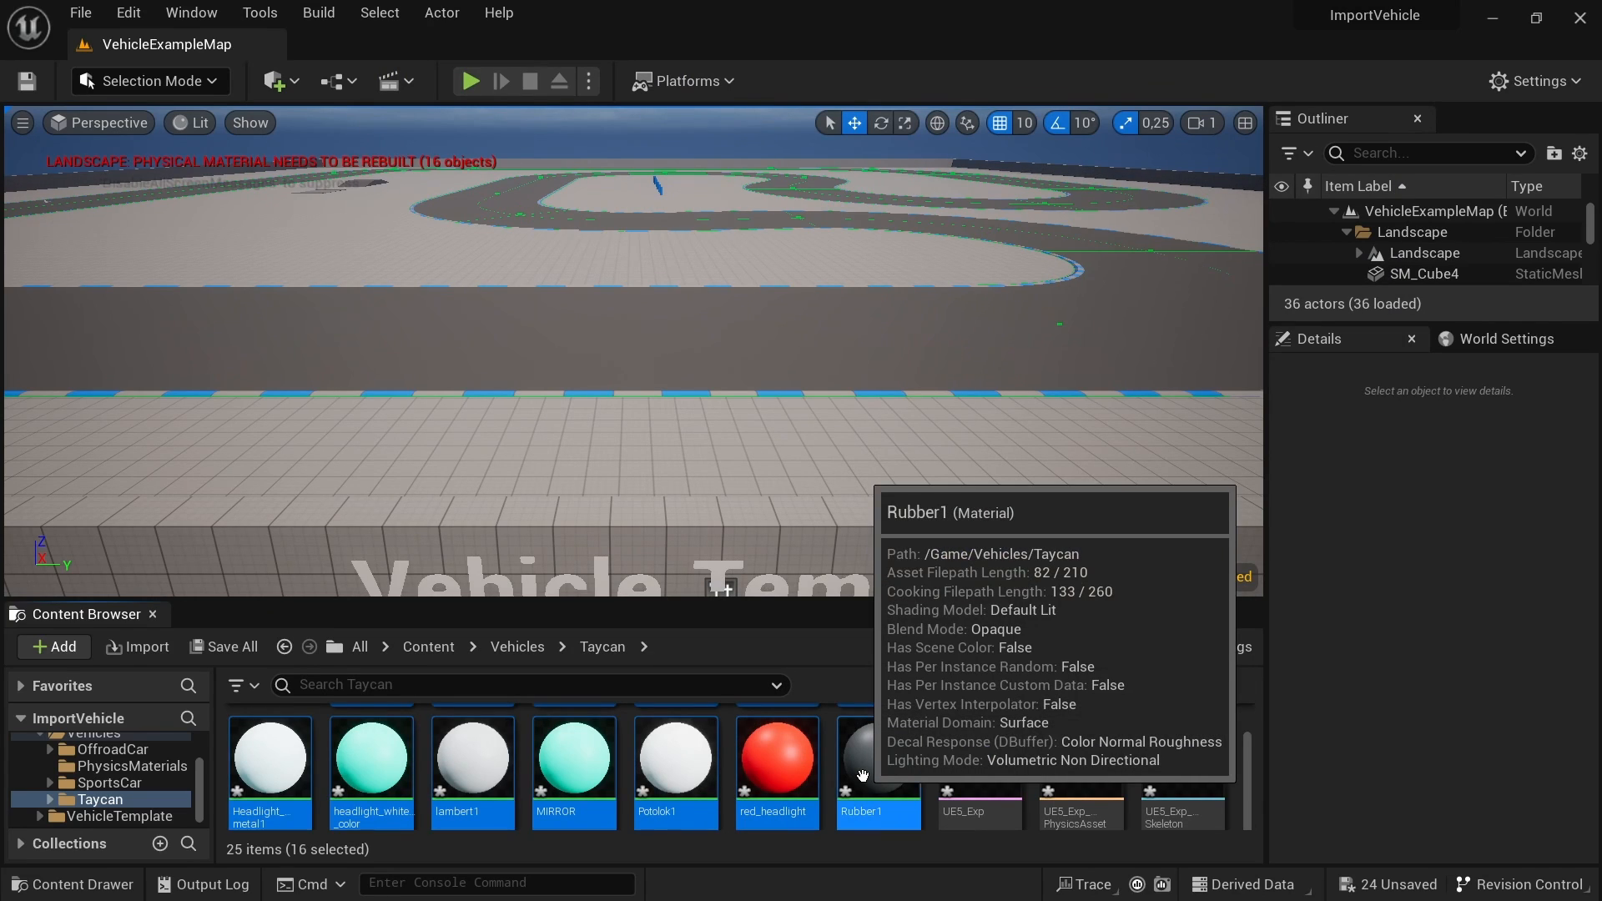
scroll(862, 775, "down", 1)
left_click(276, 776, "ctrl")
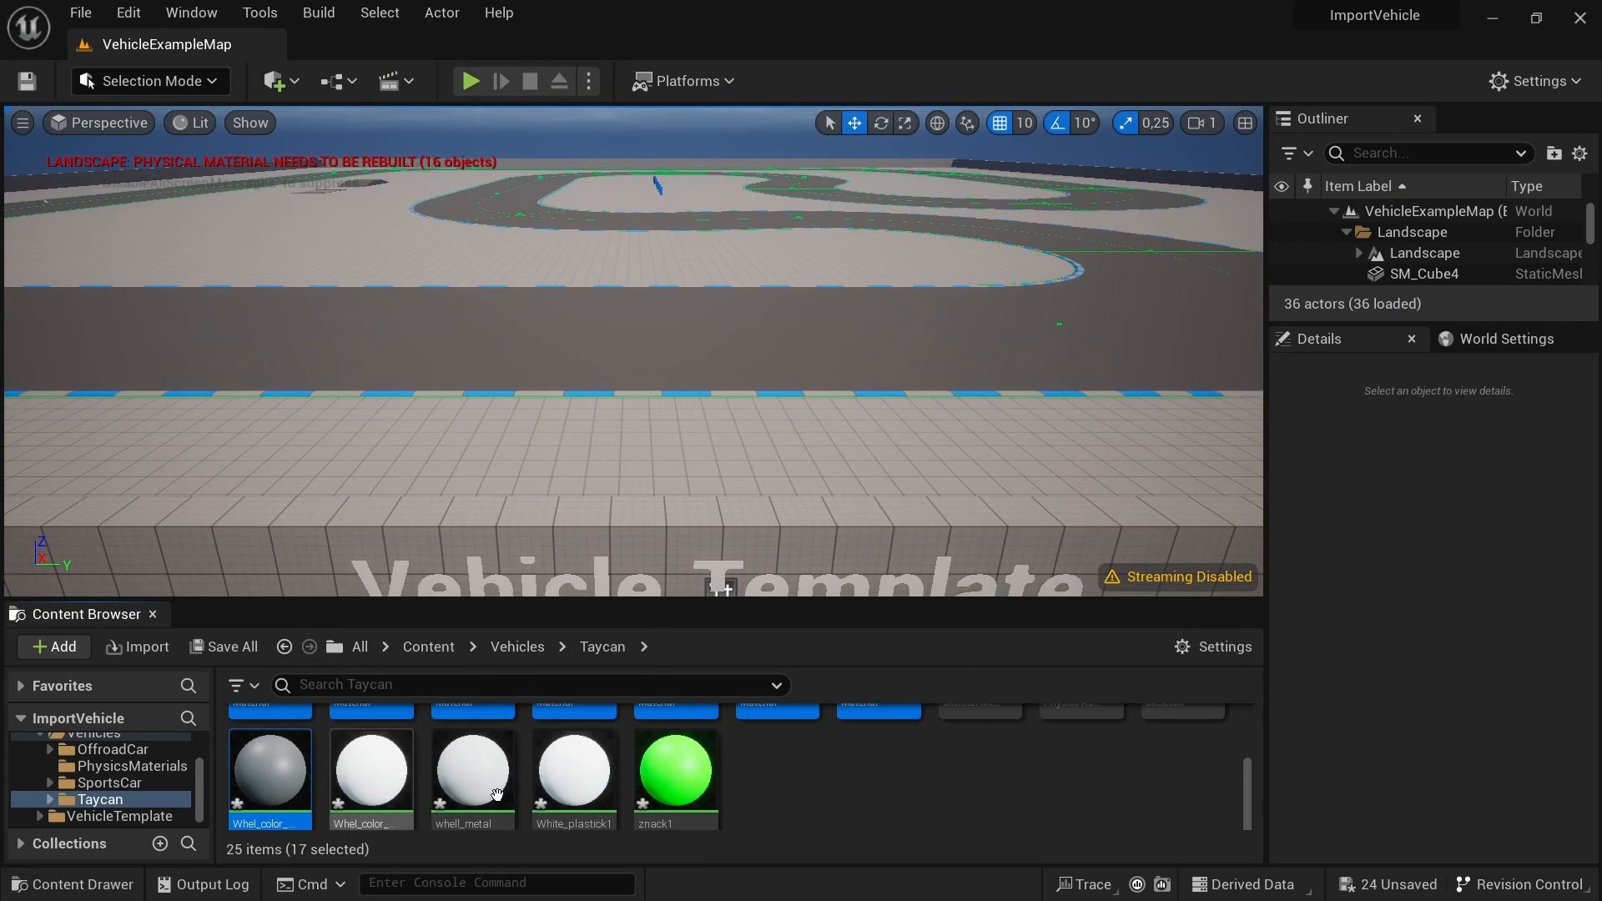
left_click(703, 776, "shift")
scroll(703, 776, "up", 2)
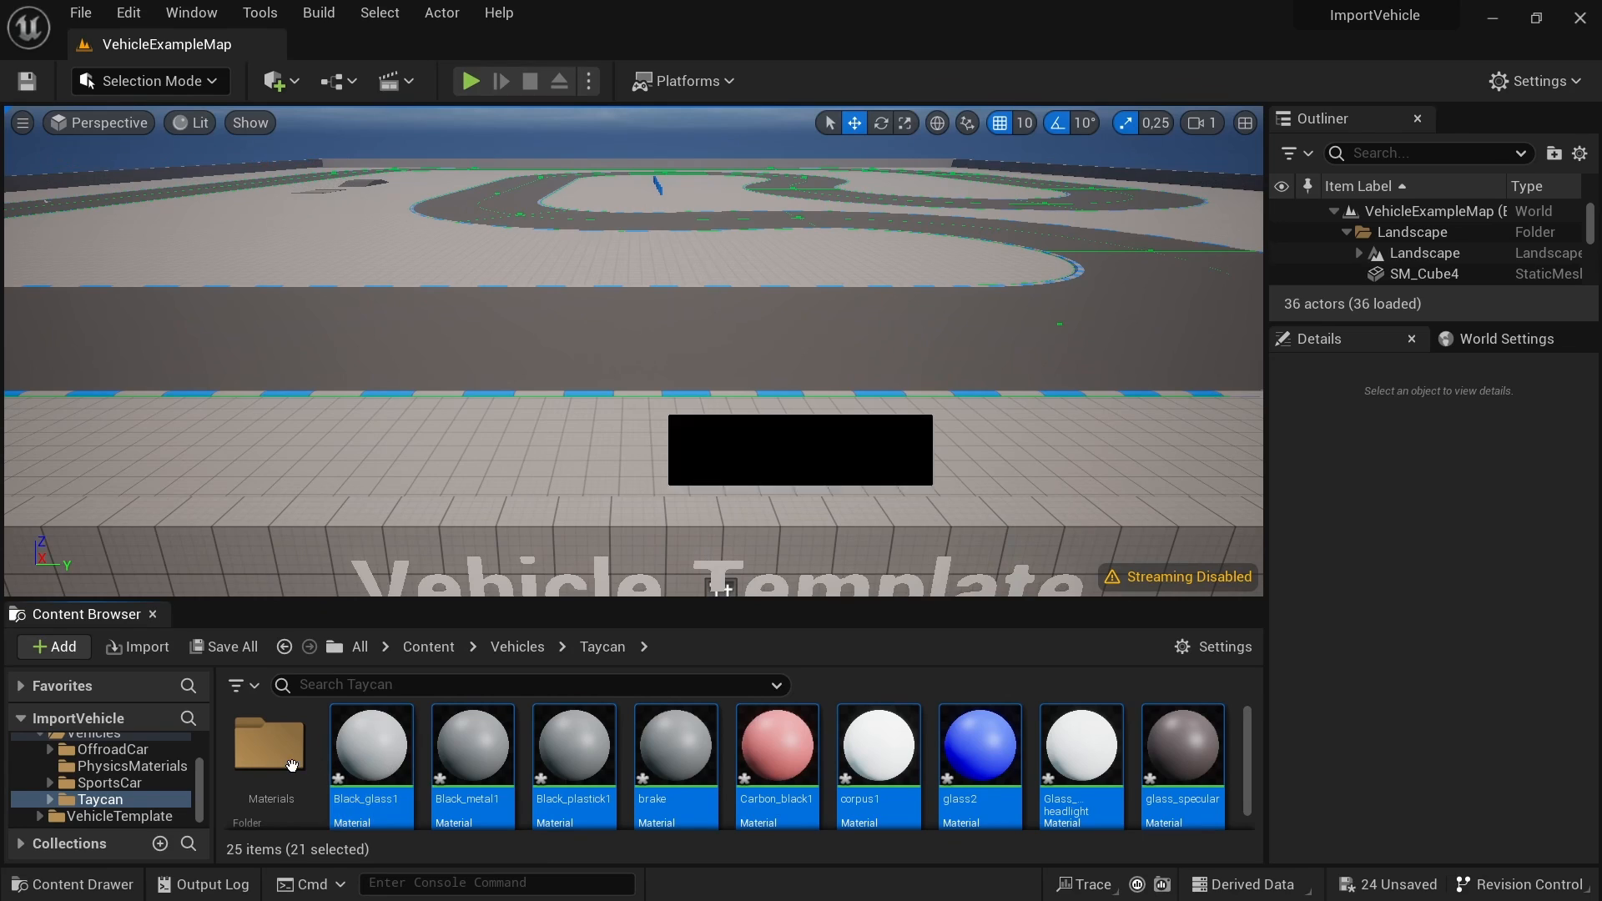
left_click_drag(291, 766, 287, 768)
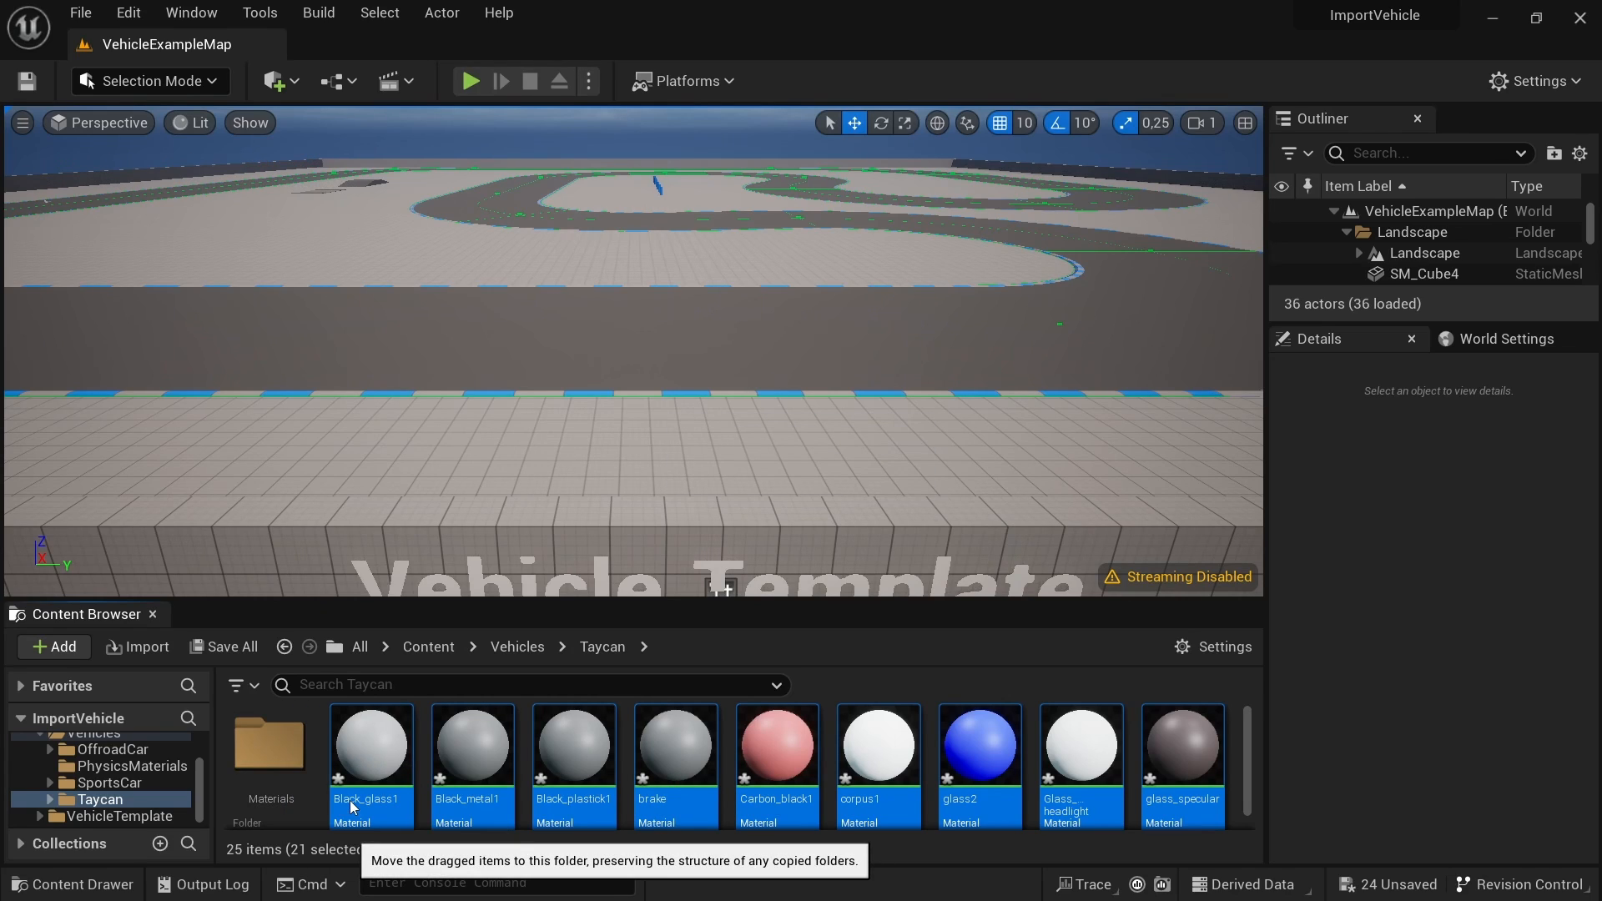
left_click(352, 799)
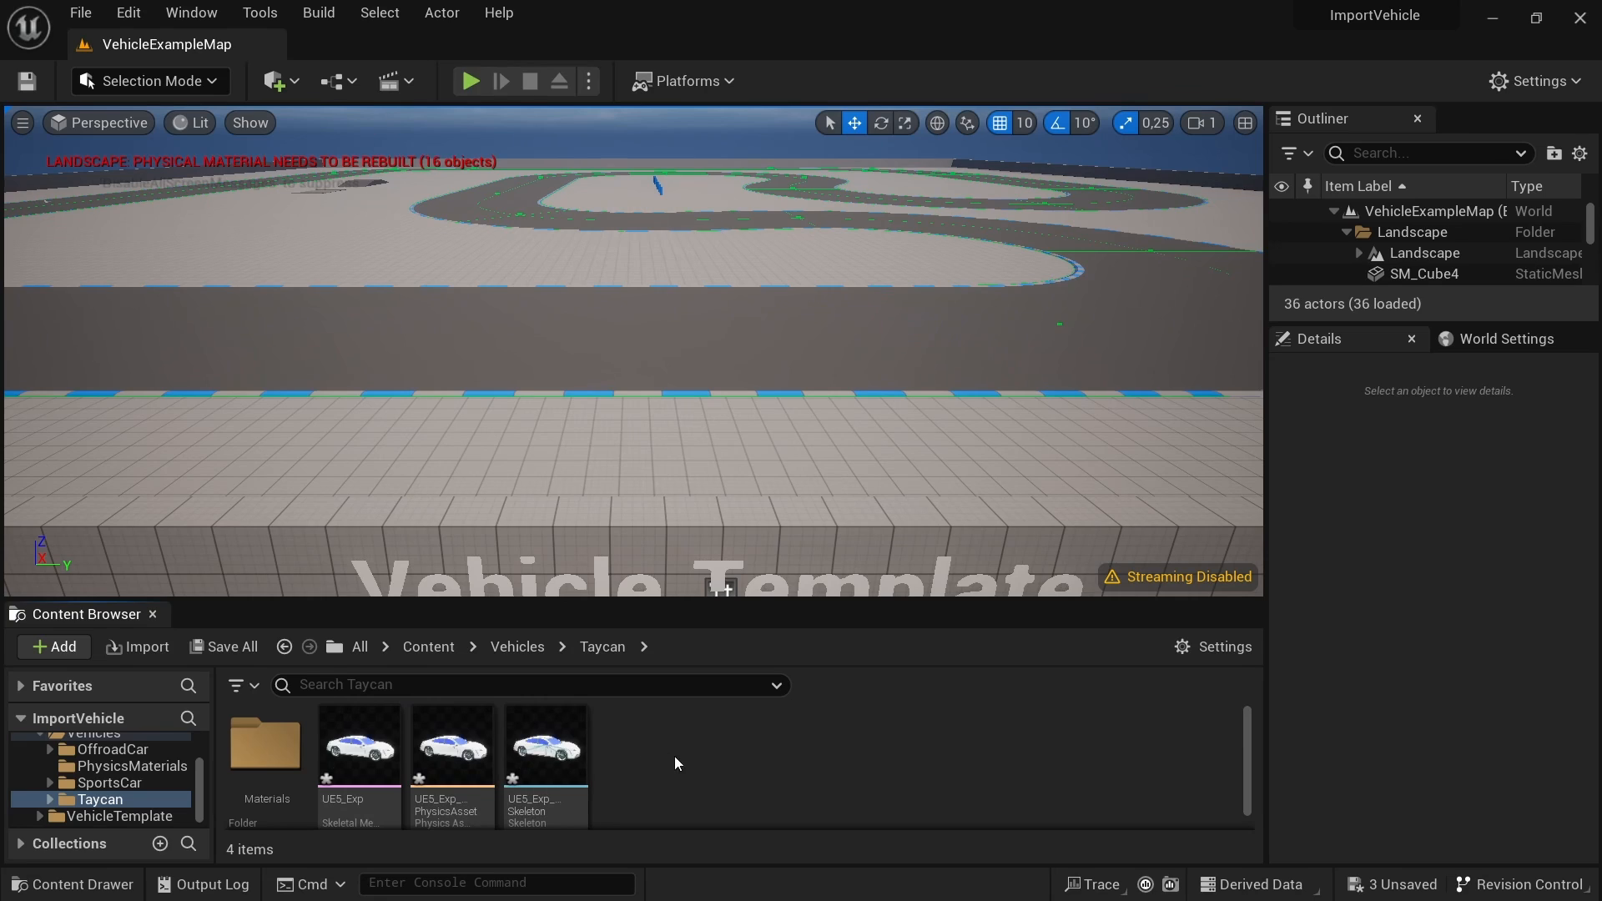
left_click(224, 647)
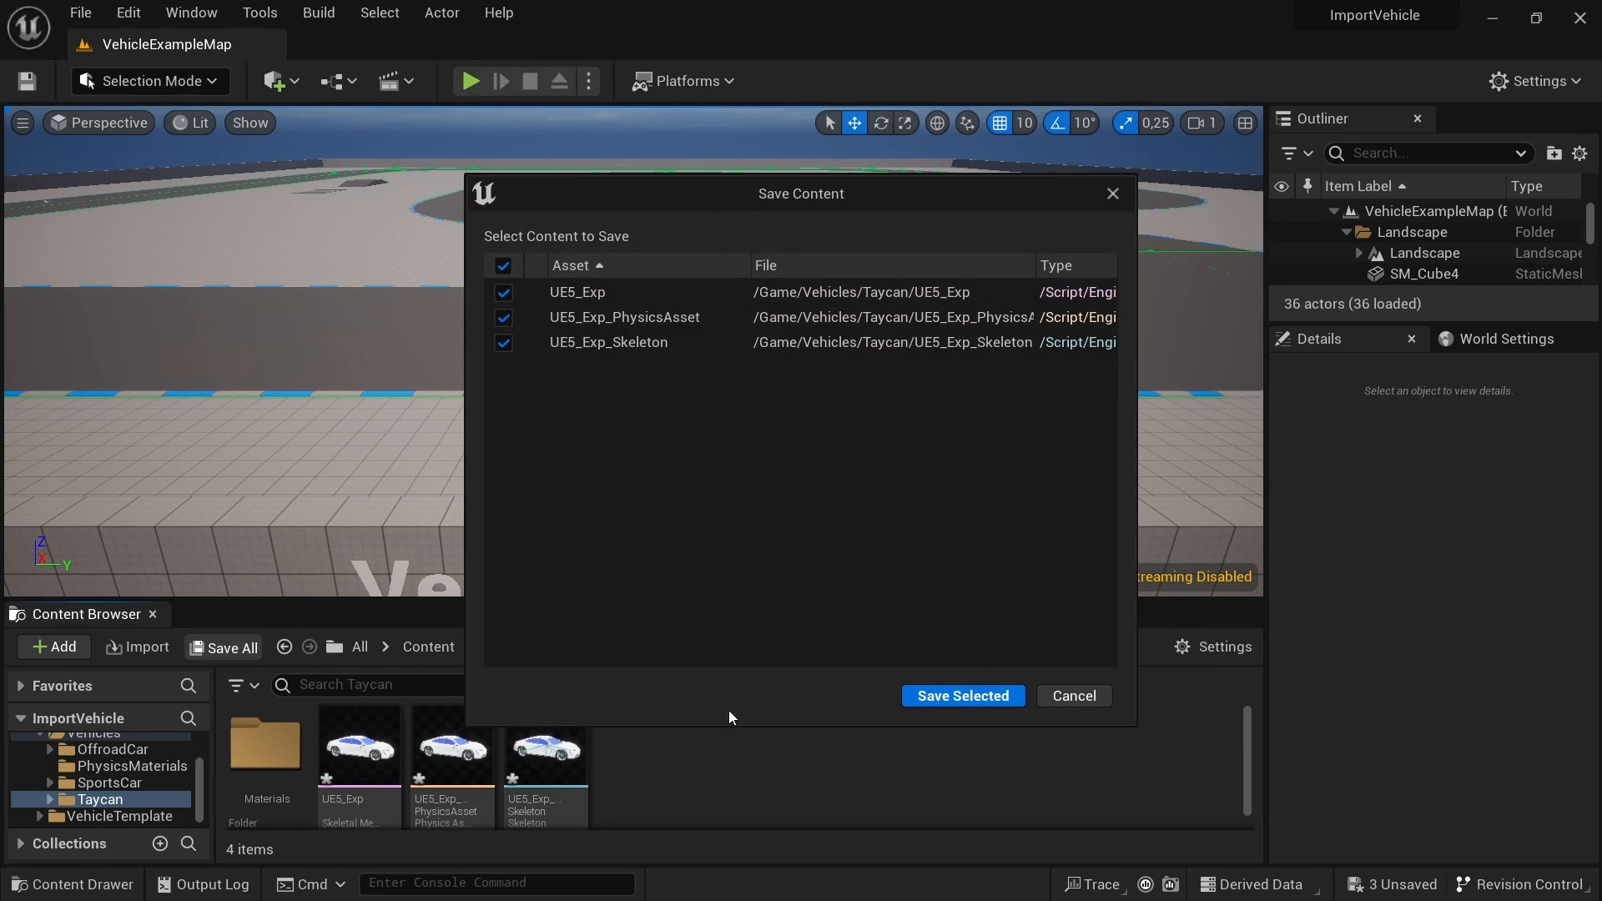
left_click(963, 697)
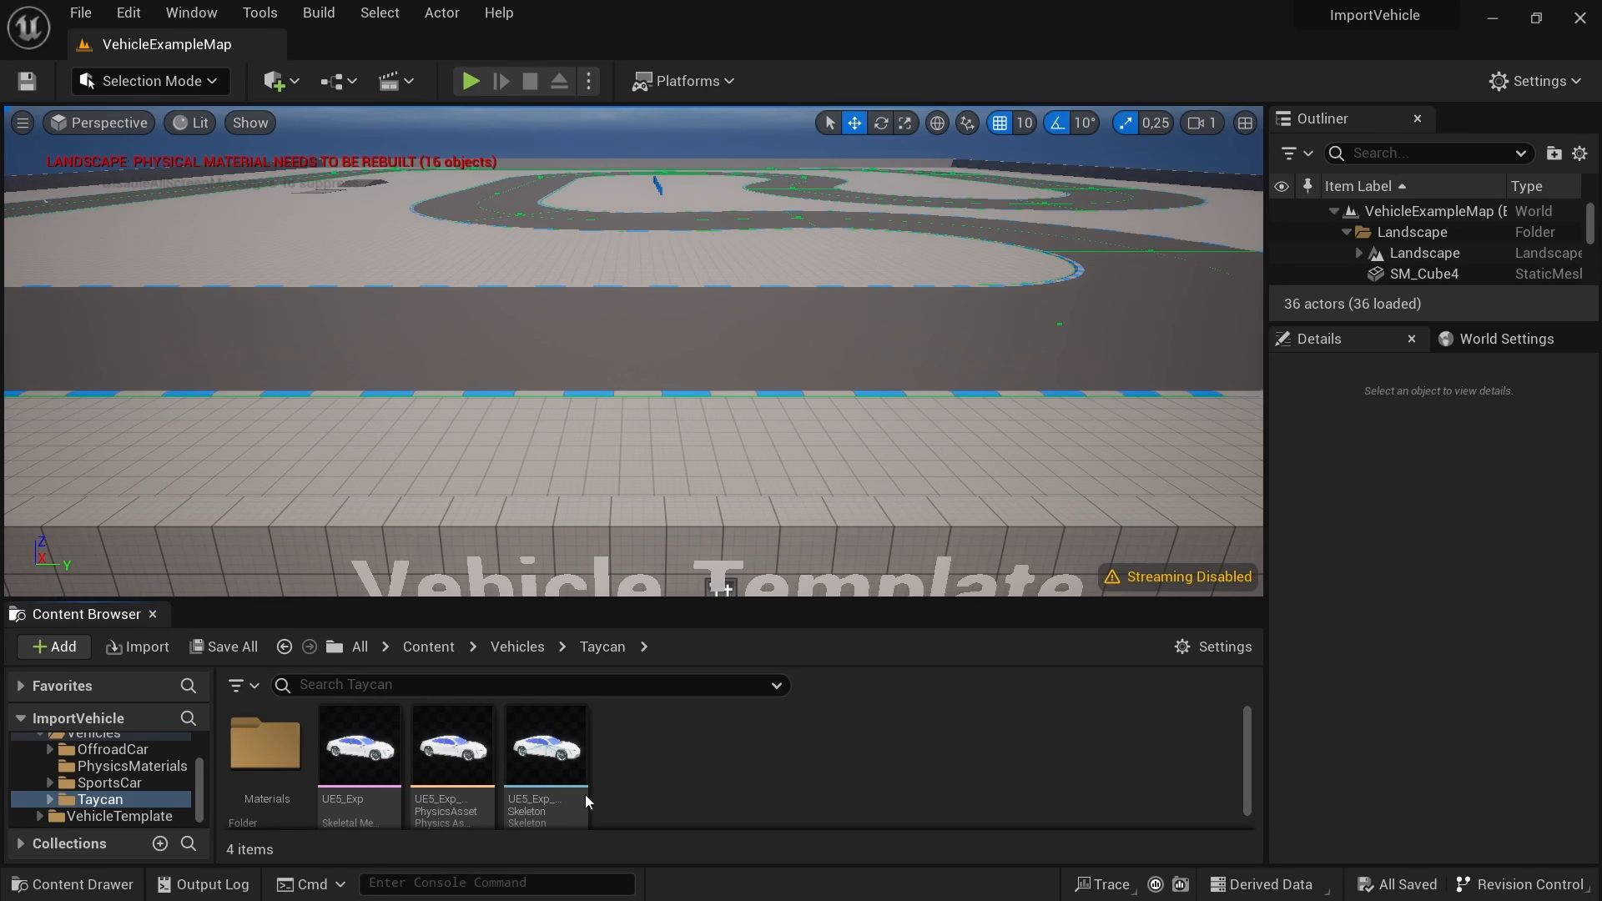
Step: Open the UE5_Exp_PhysicsAsset and dock its editor beside the VehicleExampleMap level
left_click(468, 764)
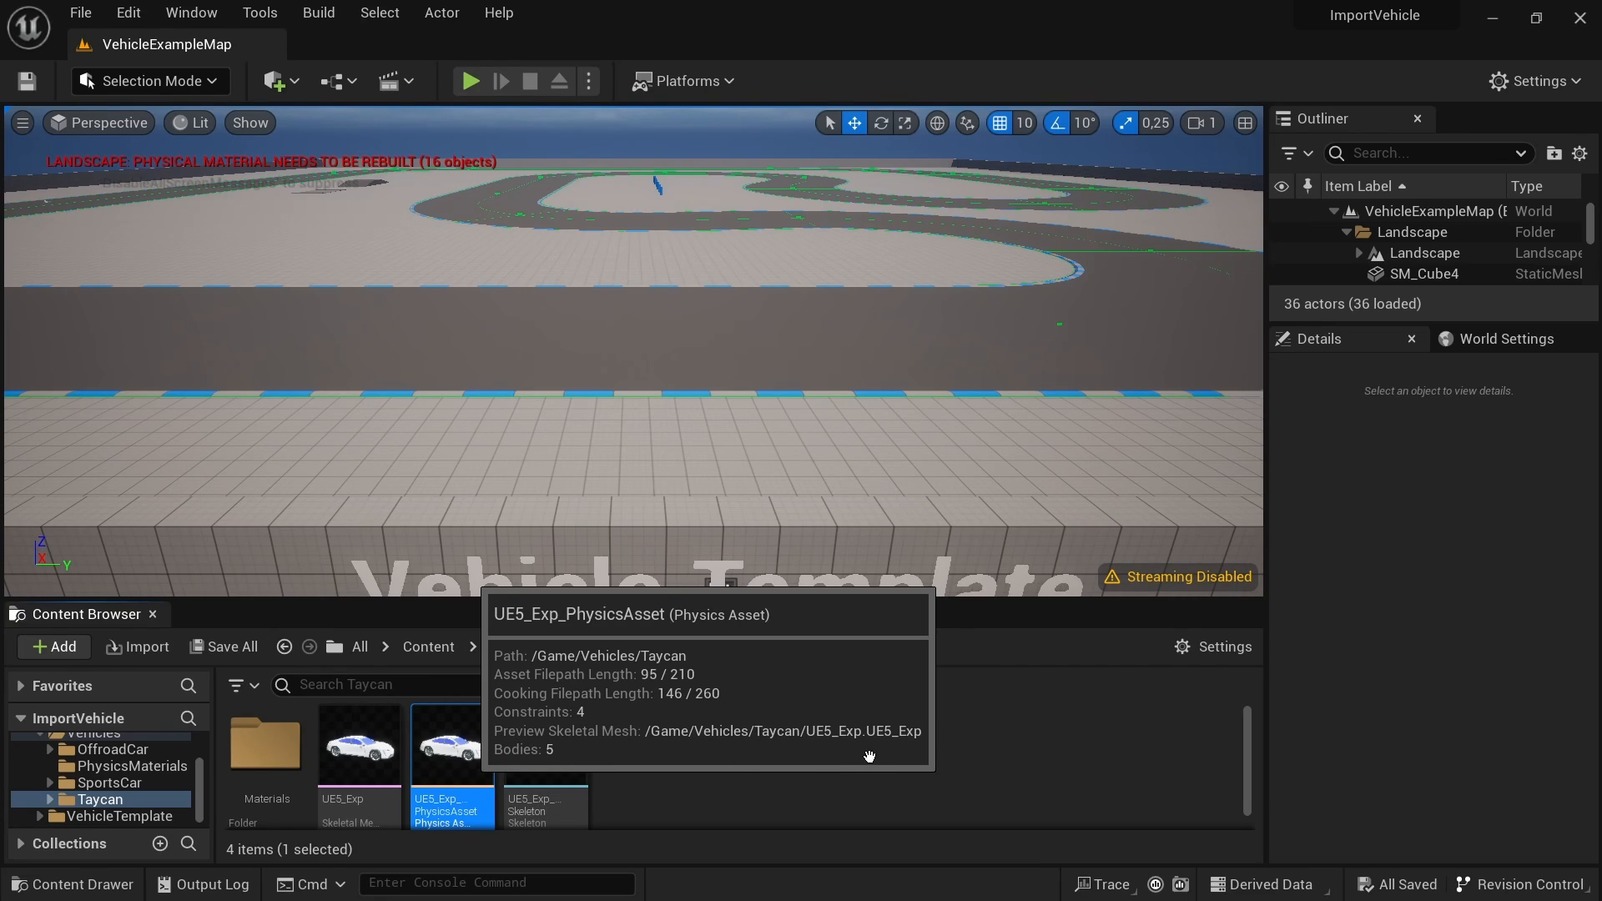
key("Return")
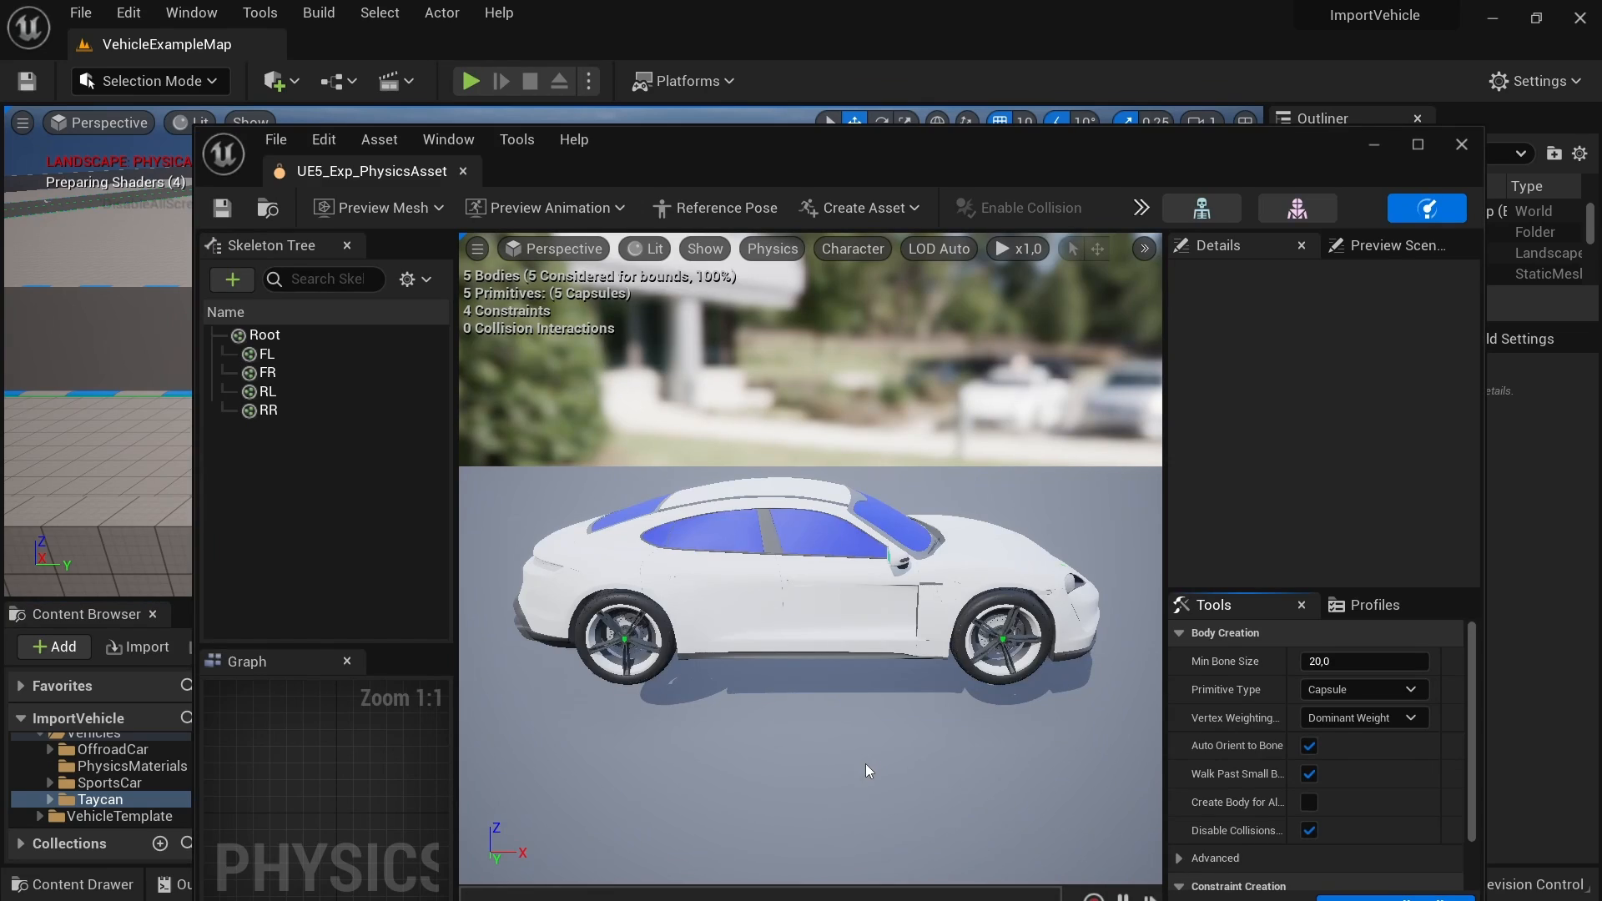
left_click_drag(359, 171, 373, 58)
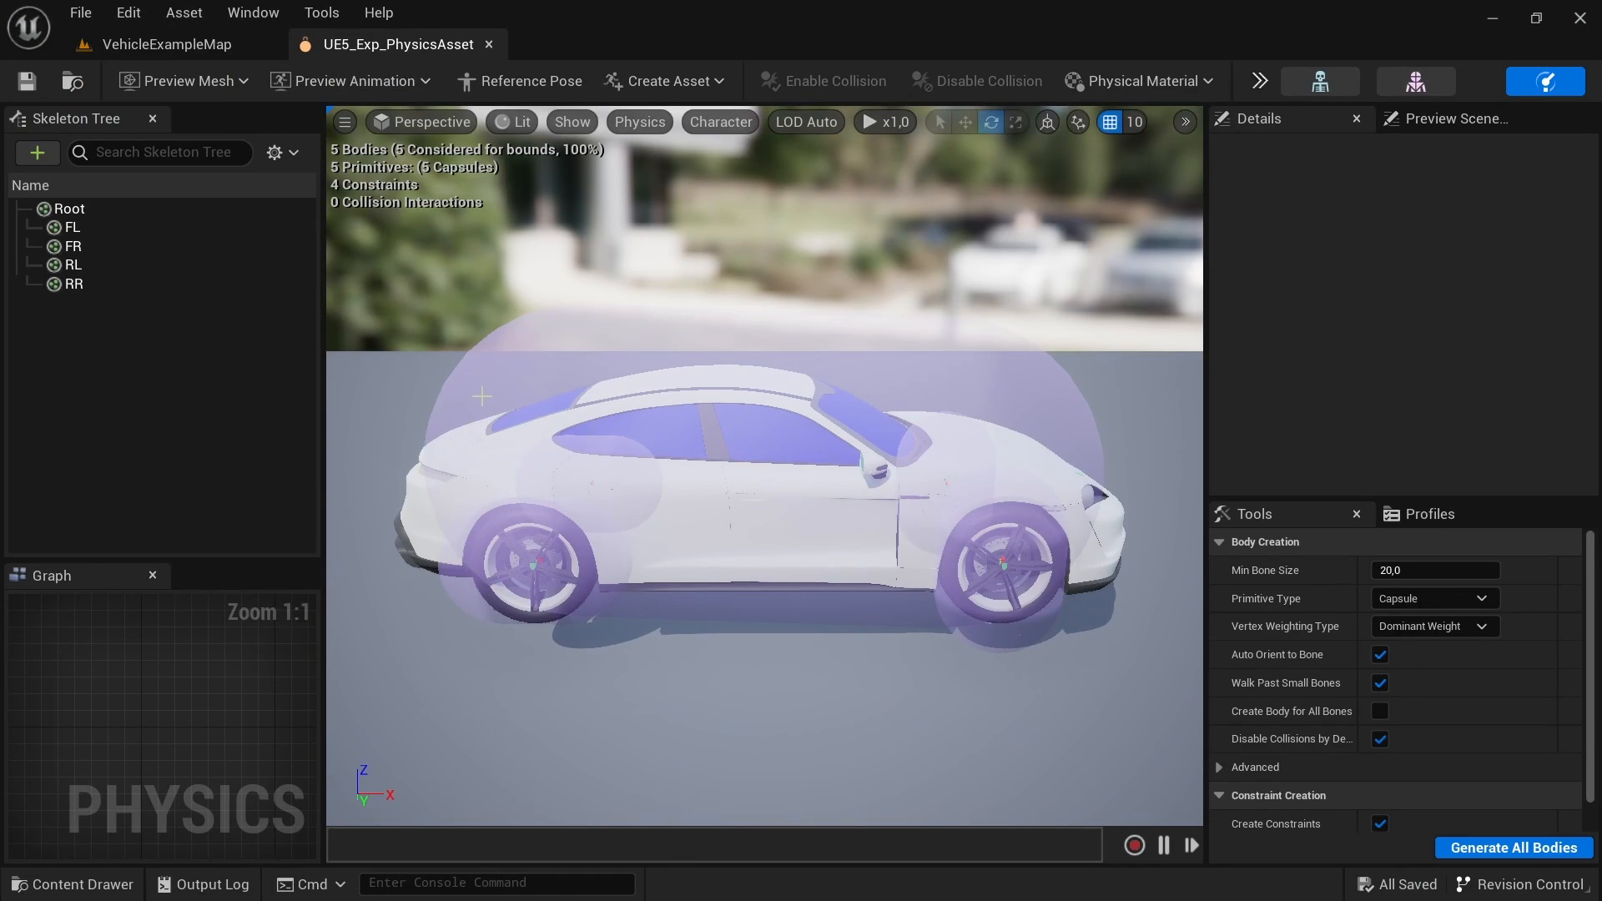
Step: Regenerate the Root body of the car as a Box primitive with Auto Orient to Bone disabled
left_click(934, 425)
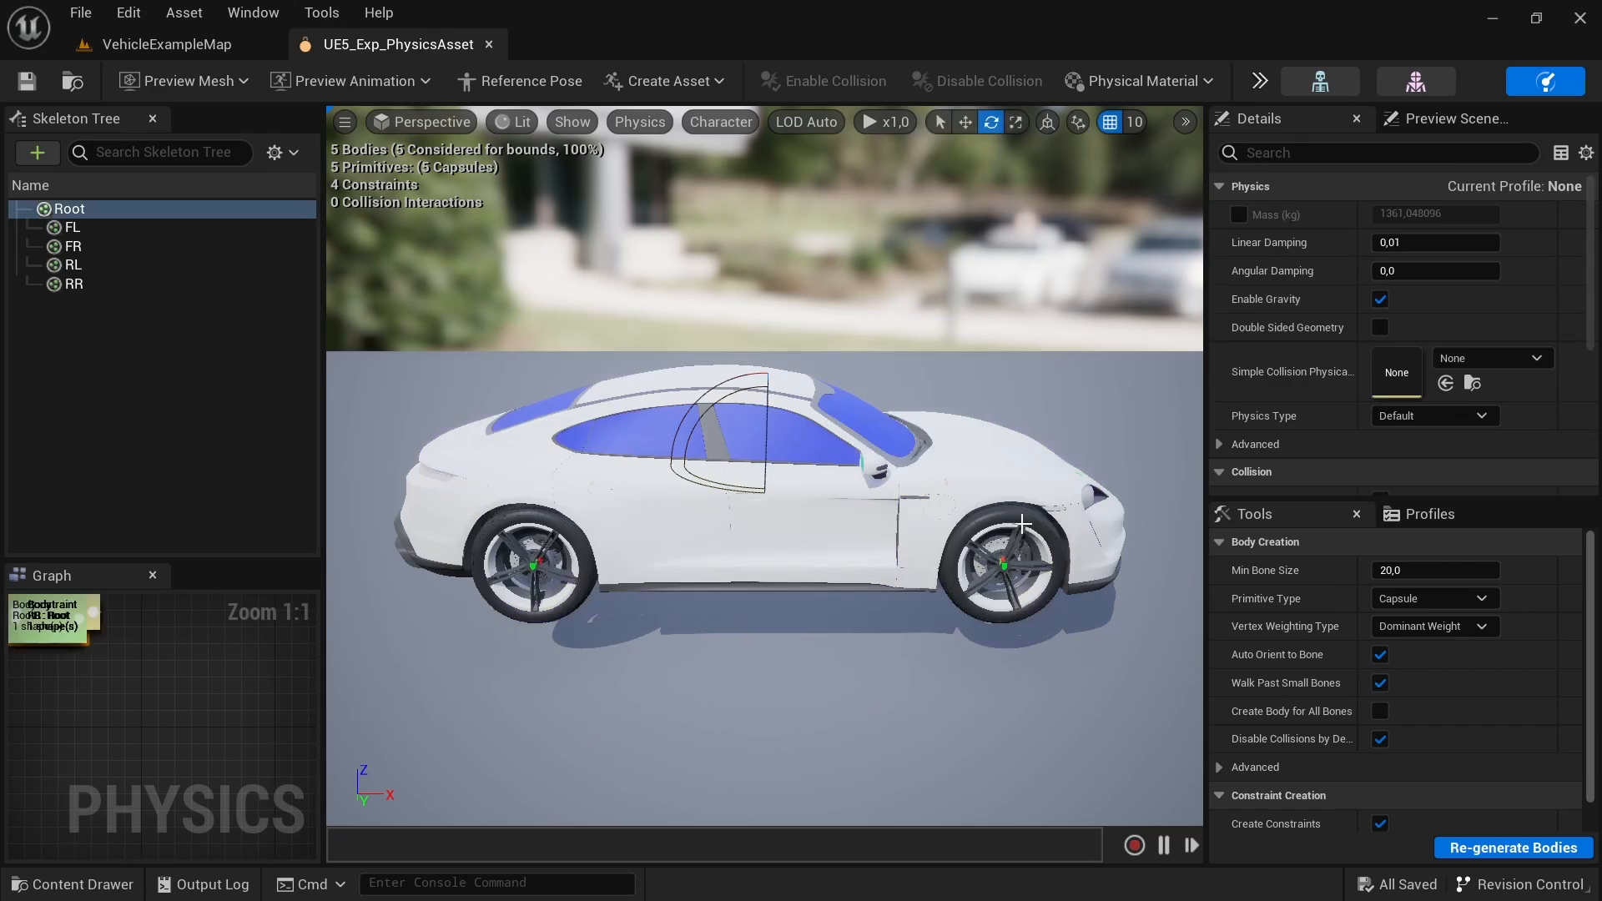
left_click(1435, 599)
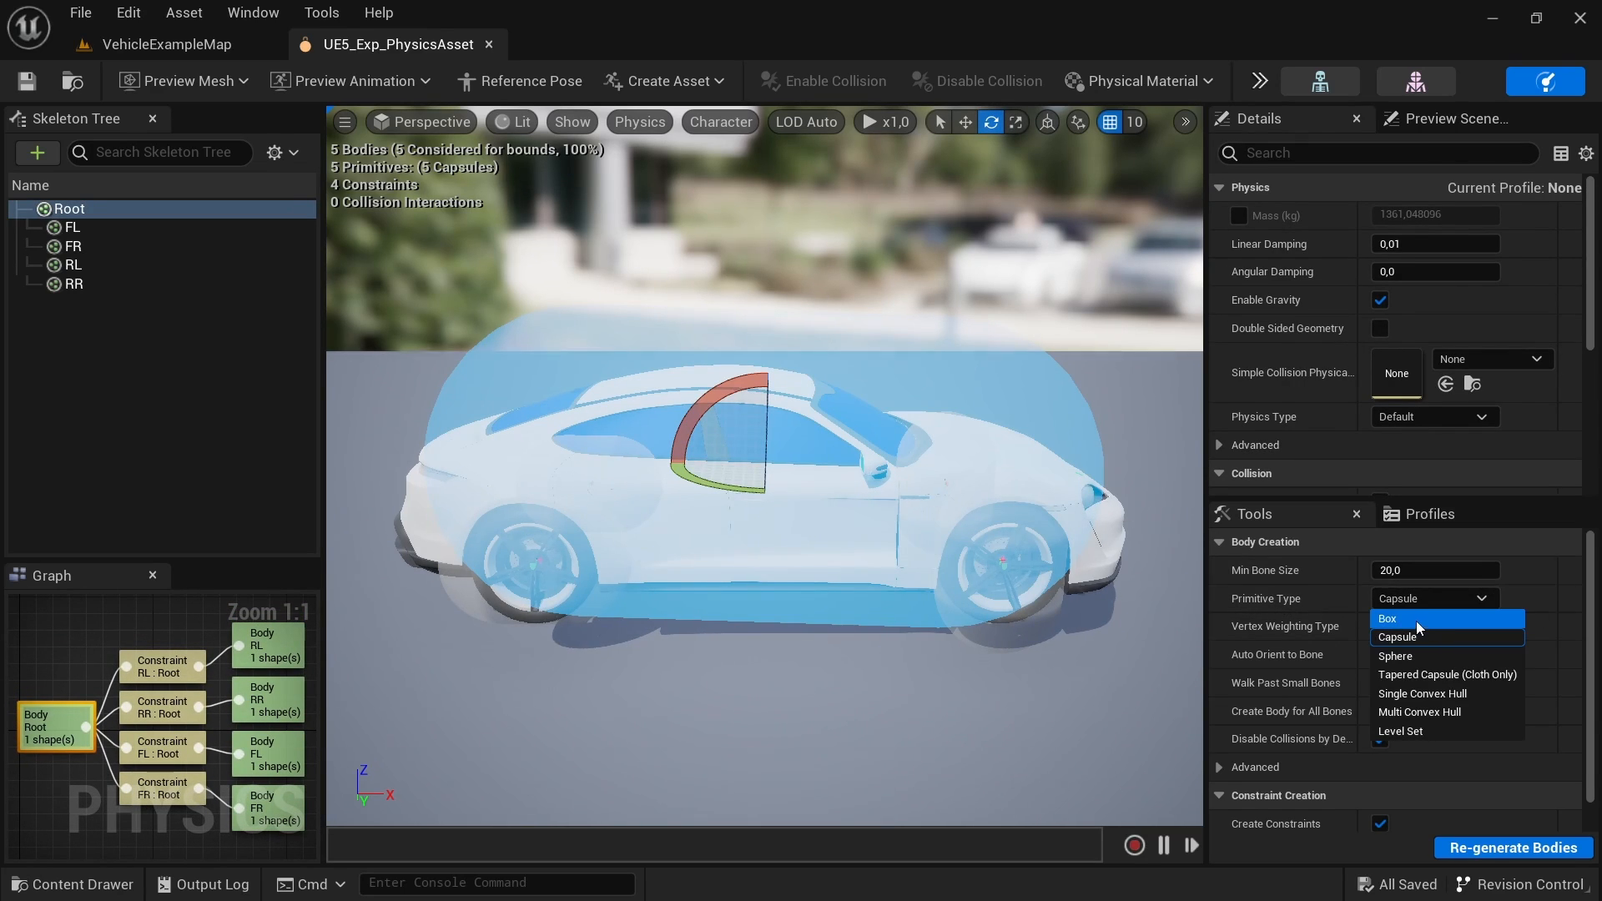
left_click(1413, 619)
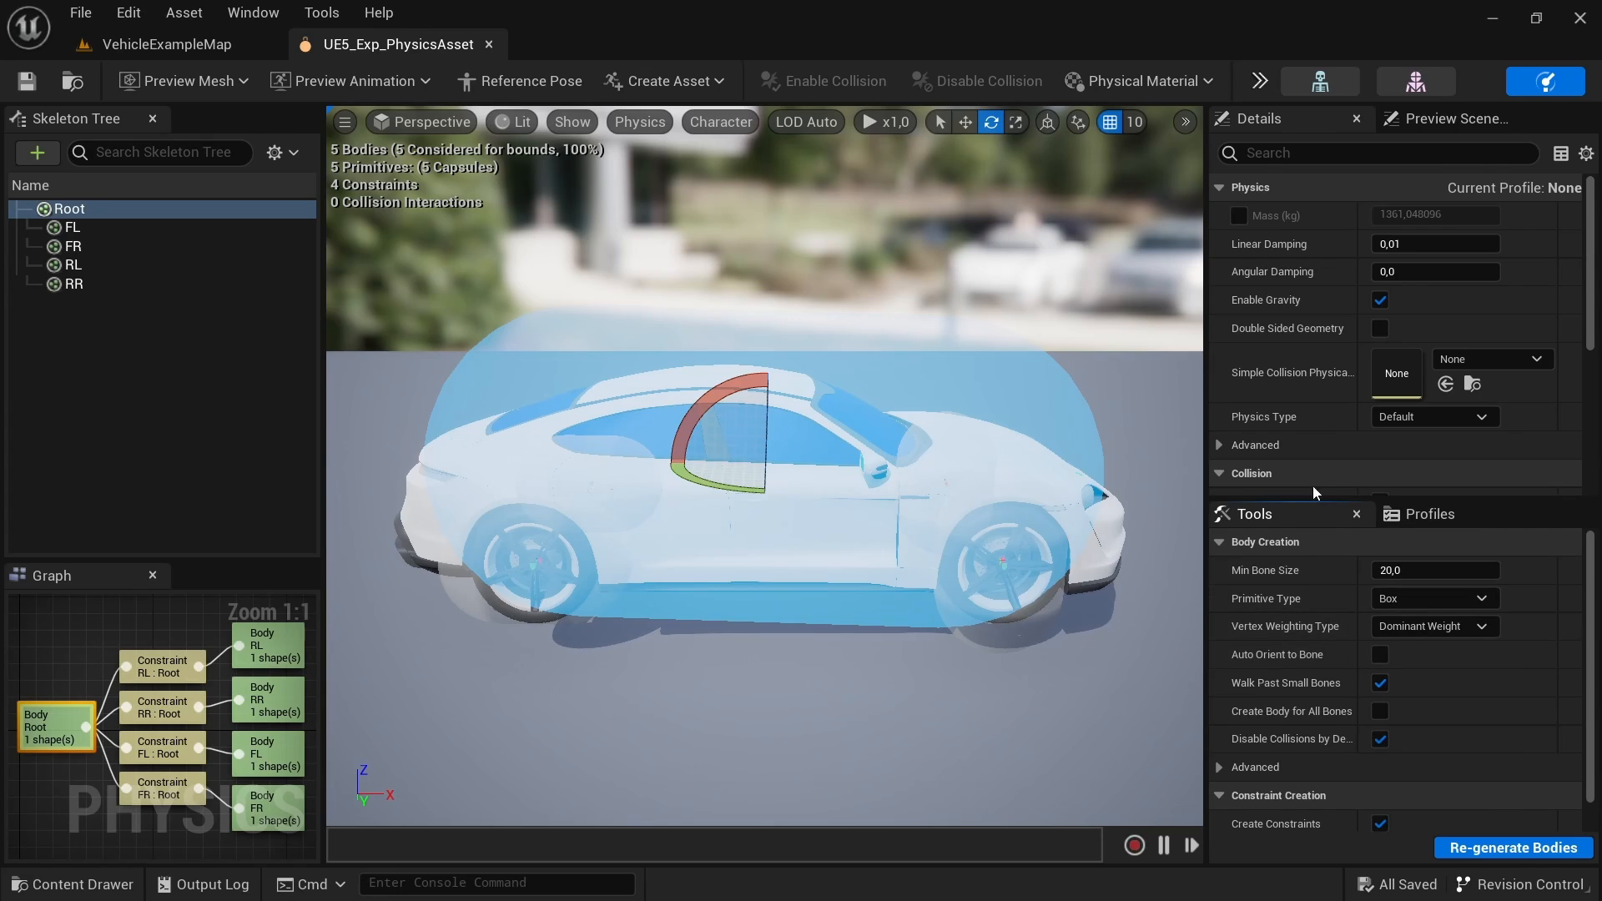
scroll(1305, 294, "down", 2)
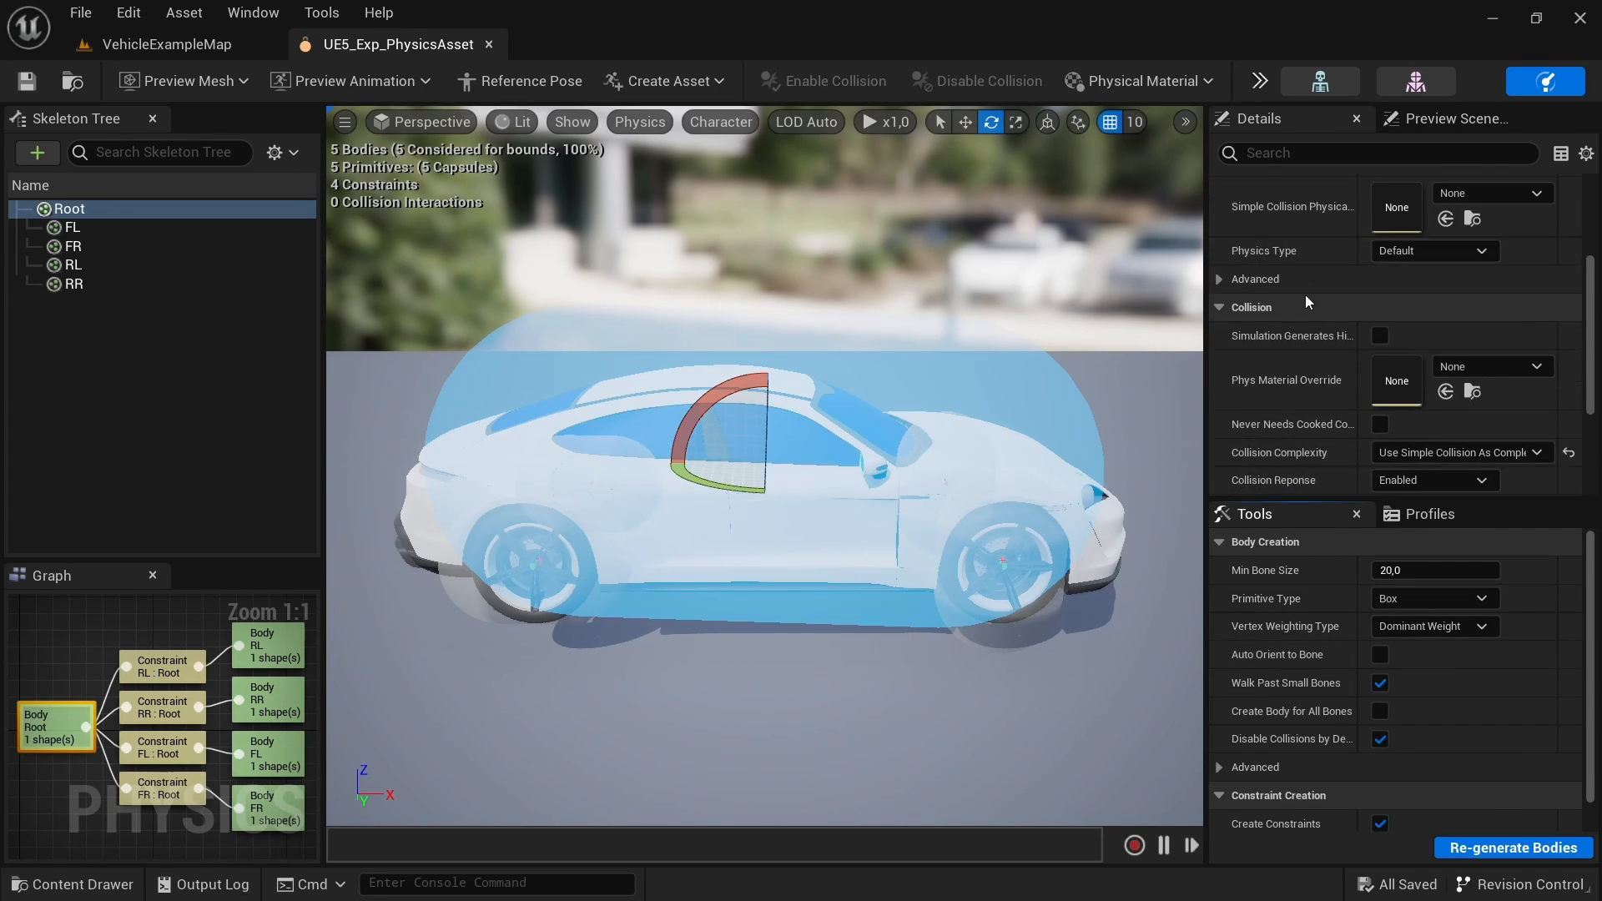
scroll(1304, 294, "up", 2)
left_click(1506, 847)
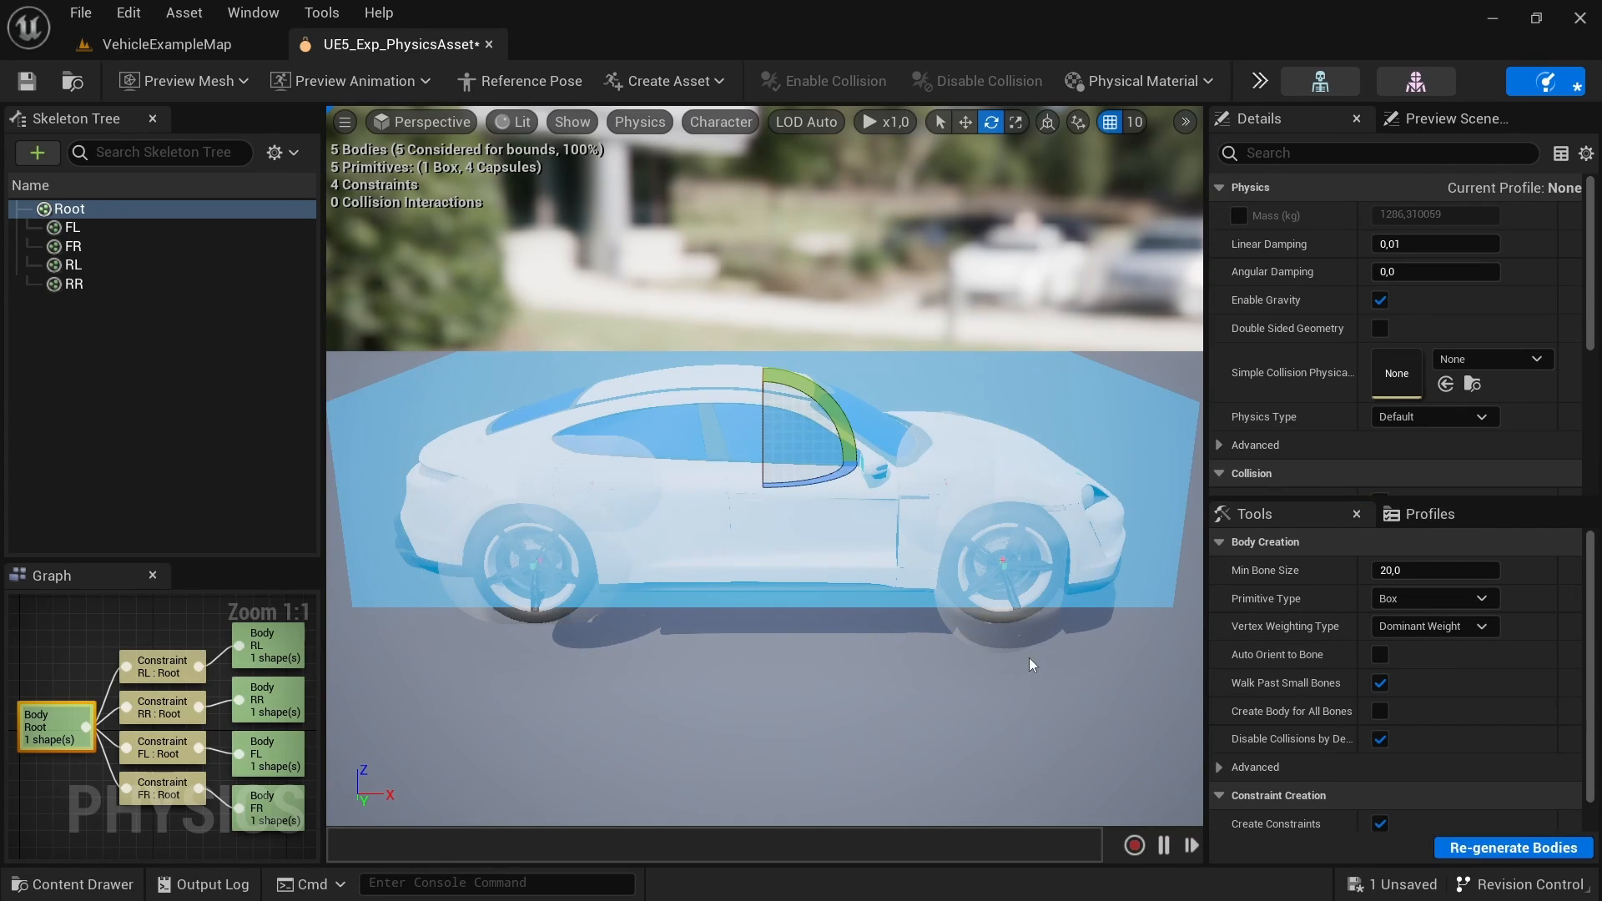
Step: Select the FL, FR, RL and RR wheel bodies, enable Auto Orient to Bone and set their physics type to Kinematic
left_click(1013, 622)
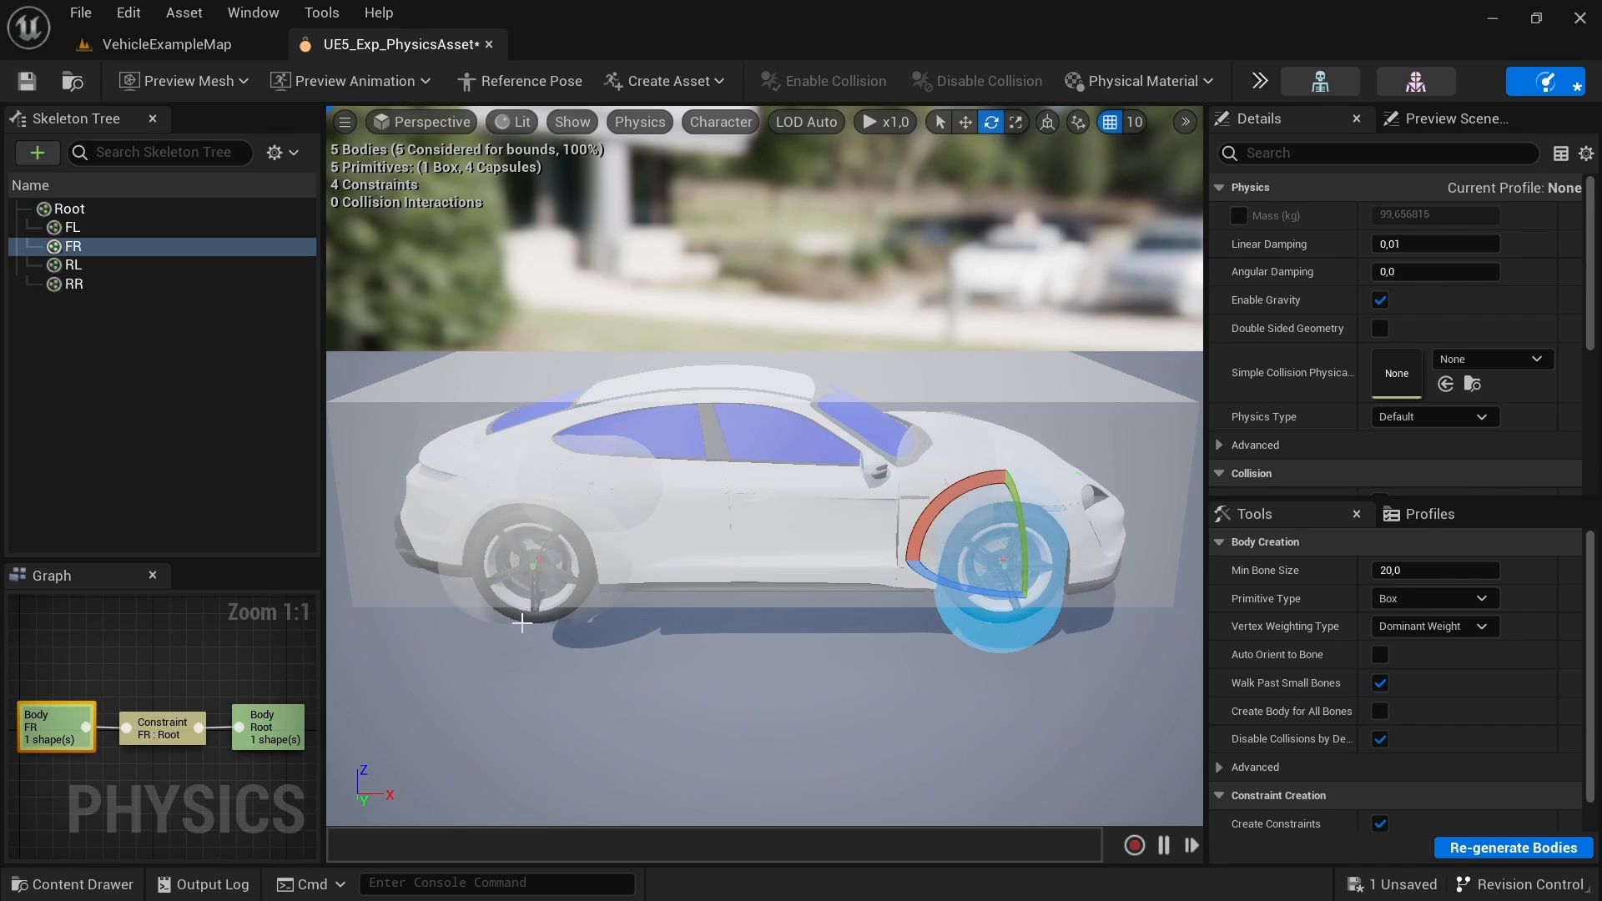
left_click(528, 621, "ctrl")
right_click_drag(515, 649, 1001, 643)
left_click(361, 630, "ctrl")
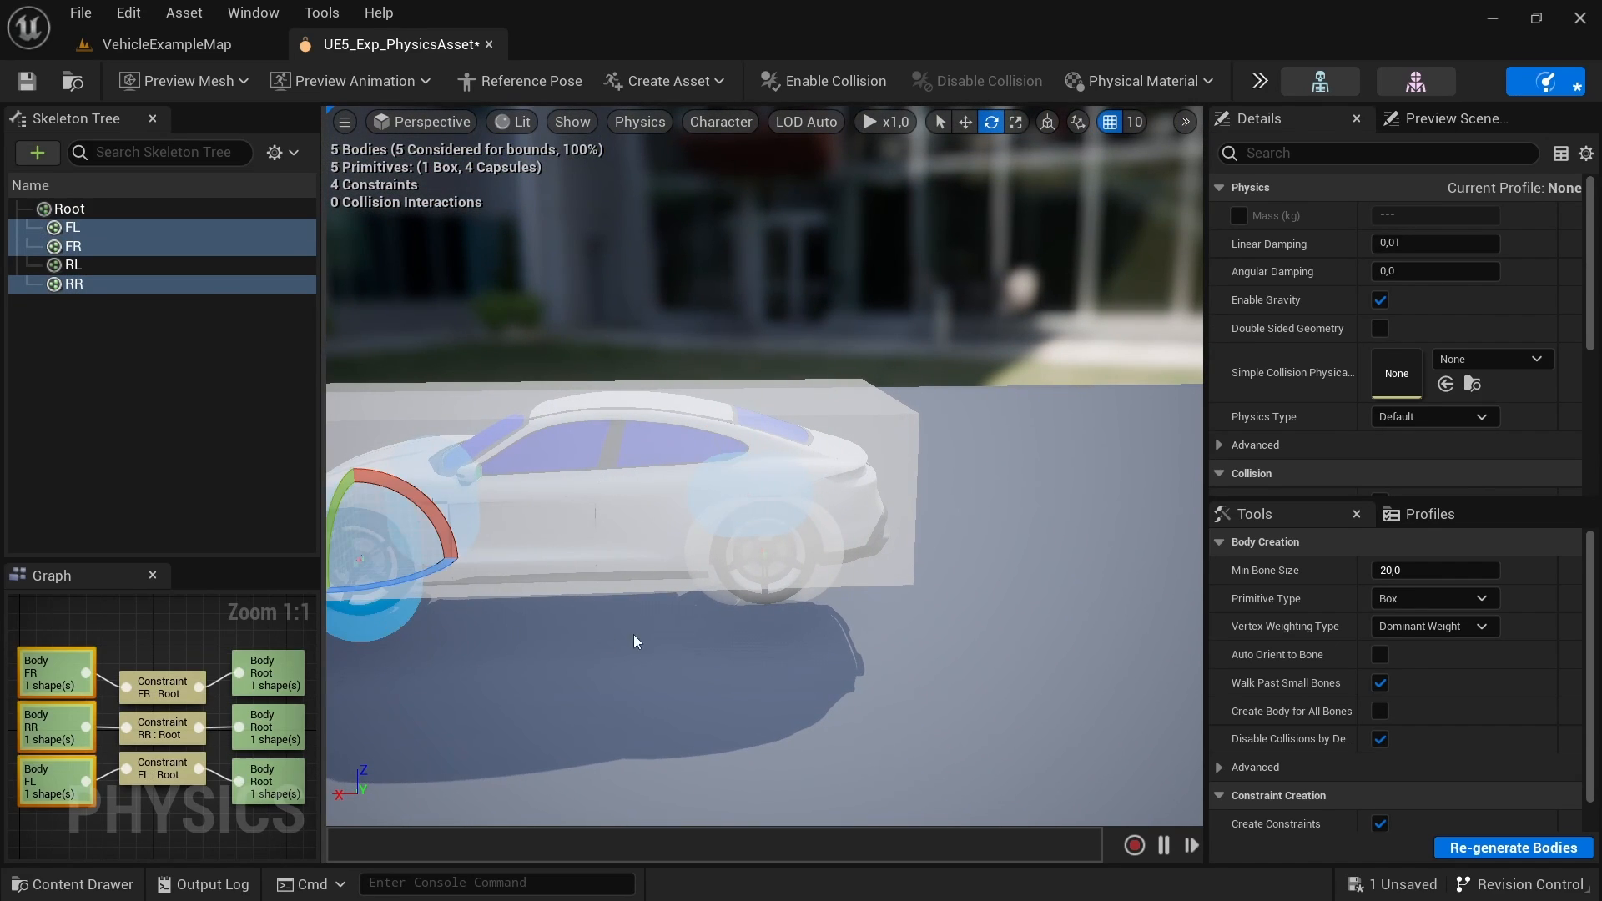
left_click(795, 597, "ctrl")
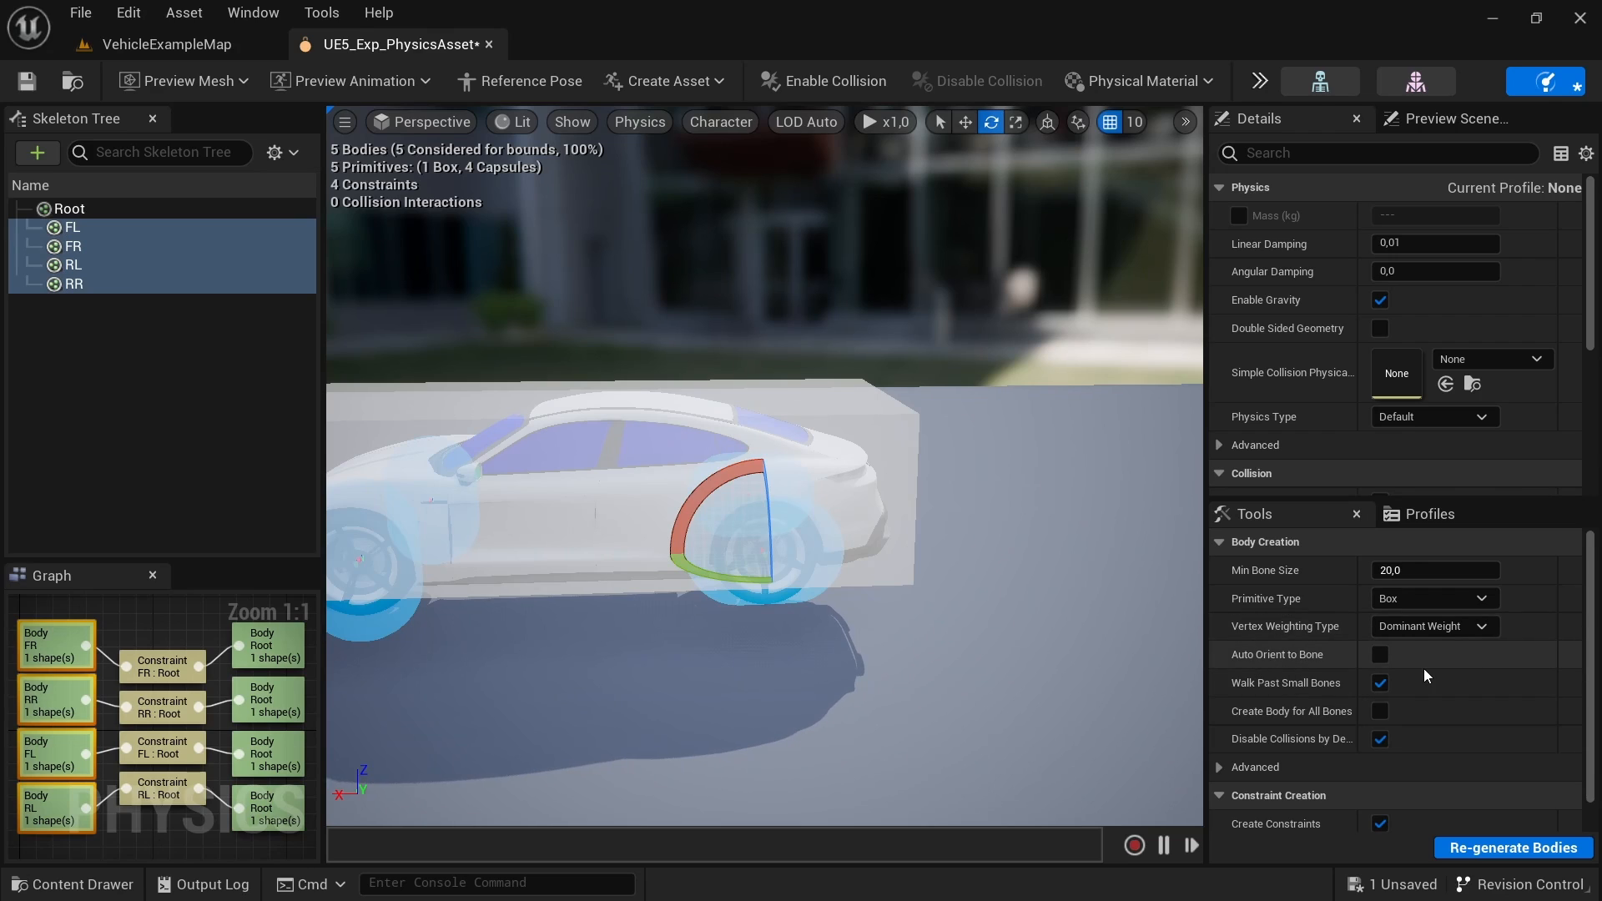
left_click(1380, 654)
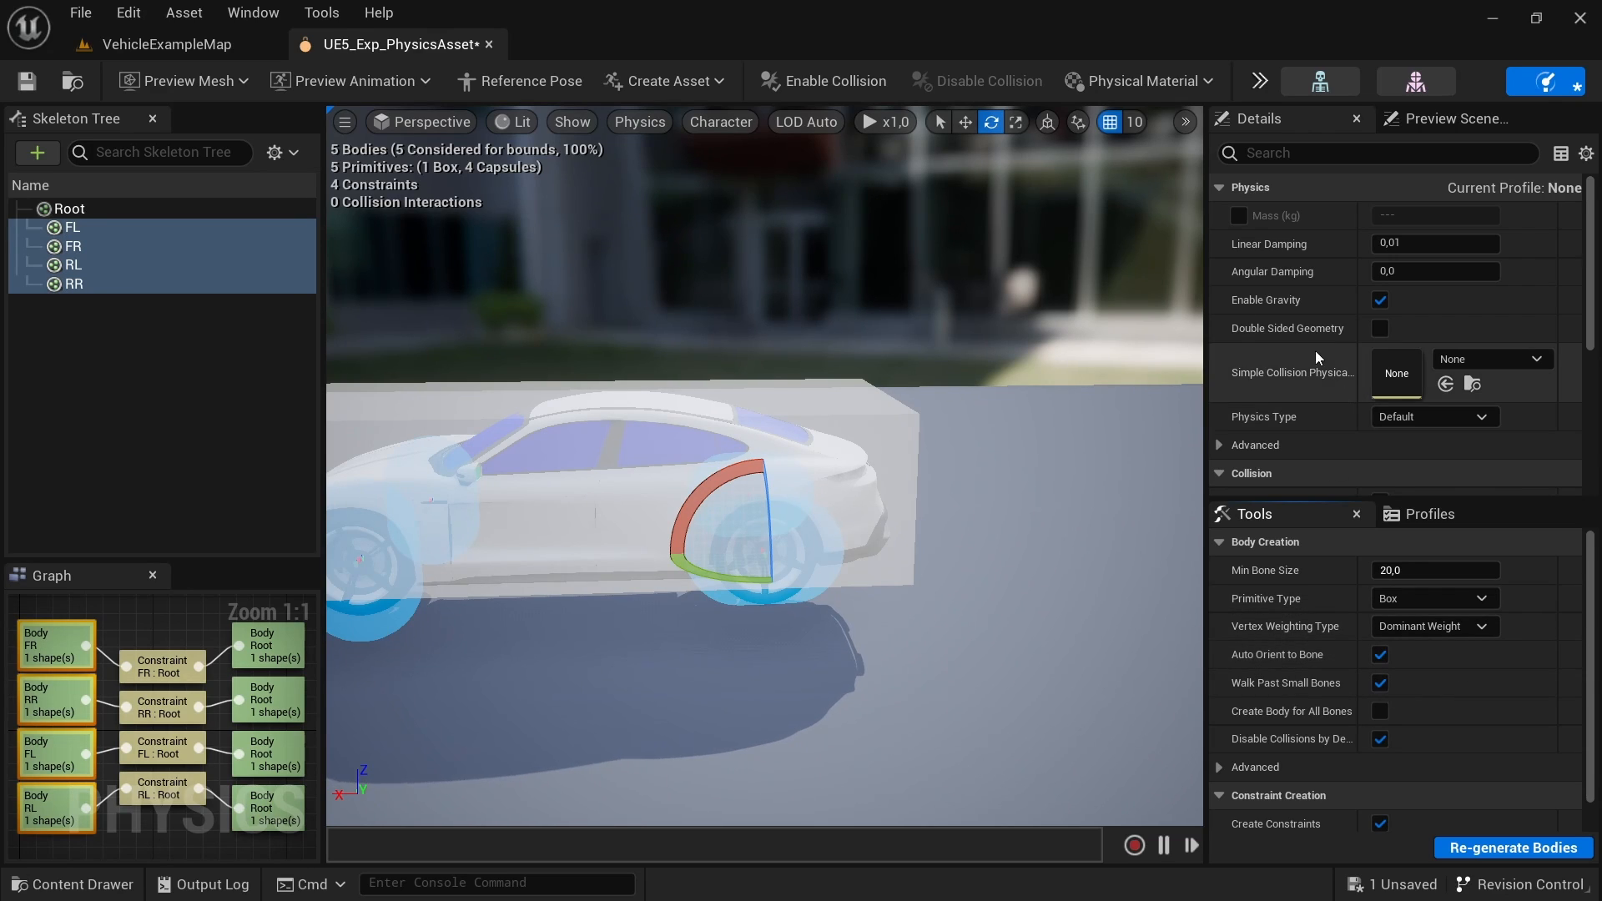
left_click(1466, 426)
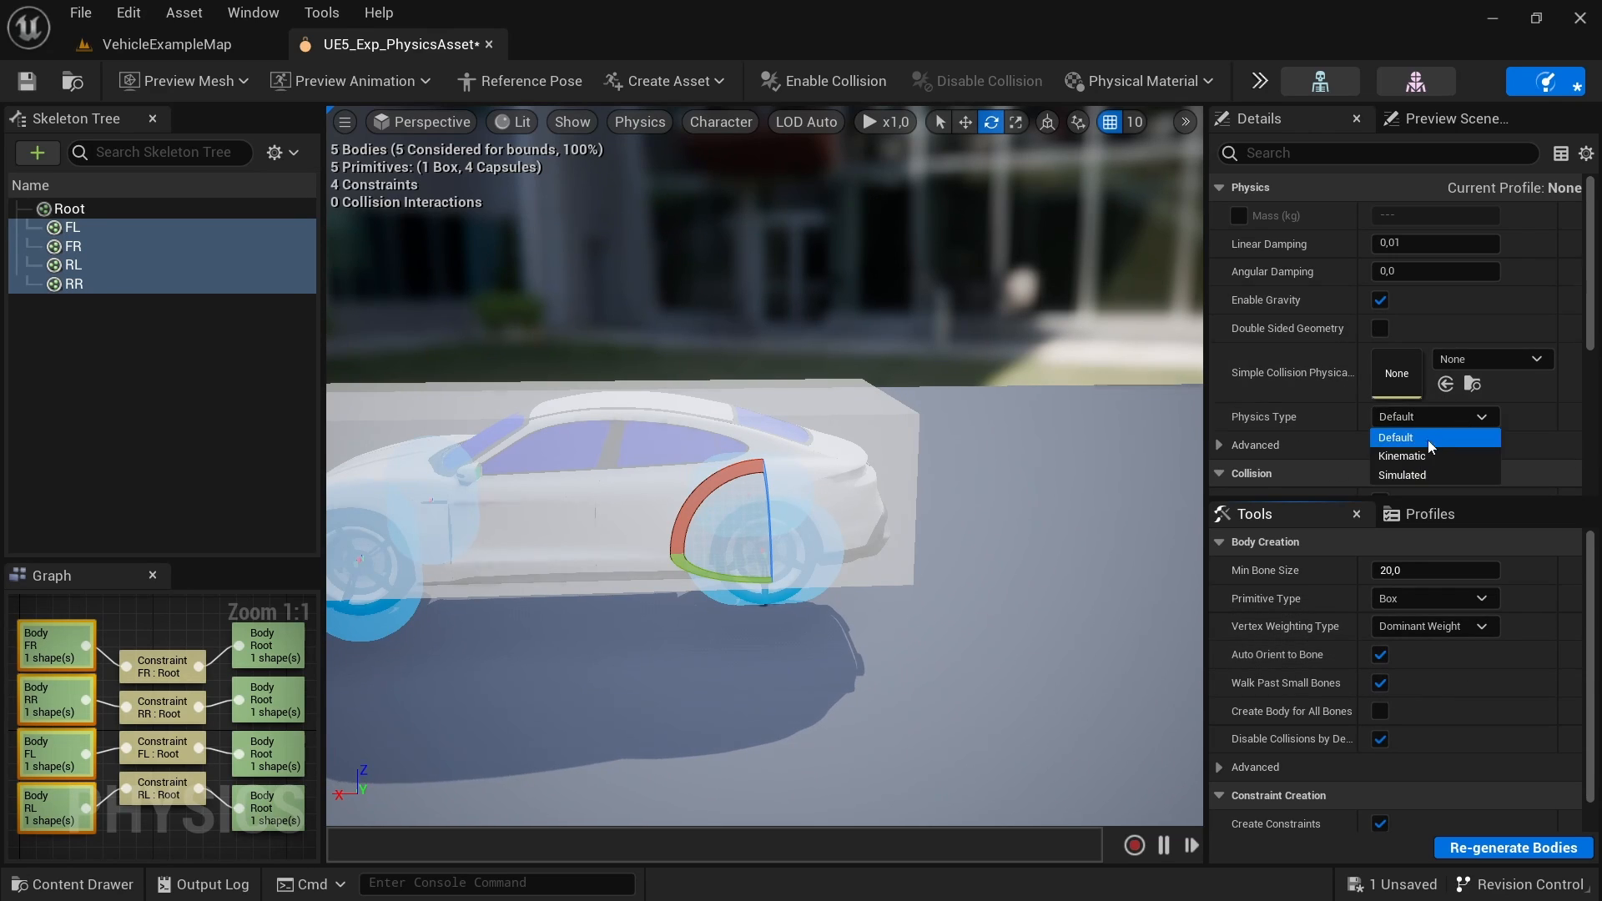
left_click(1405, 456)
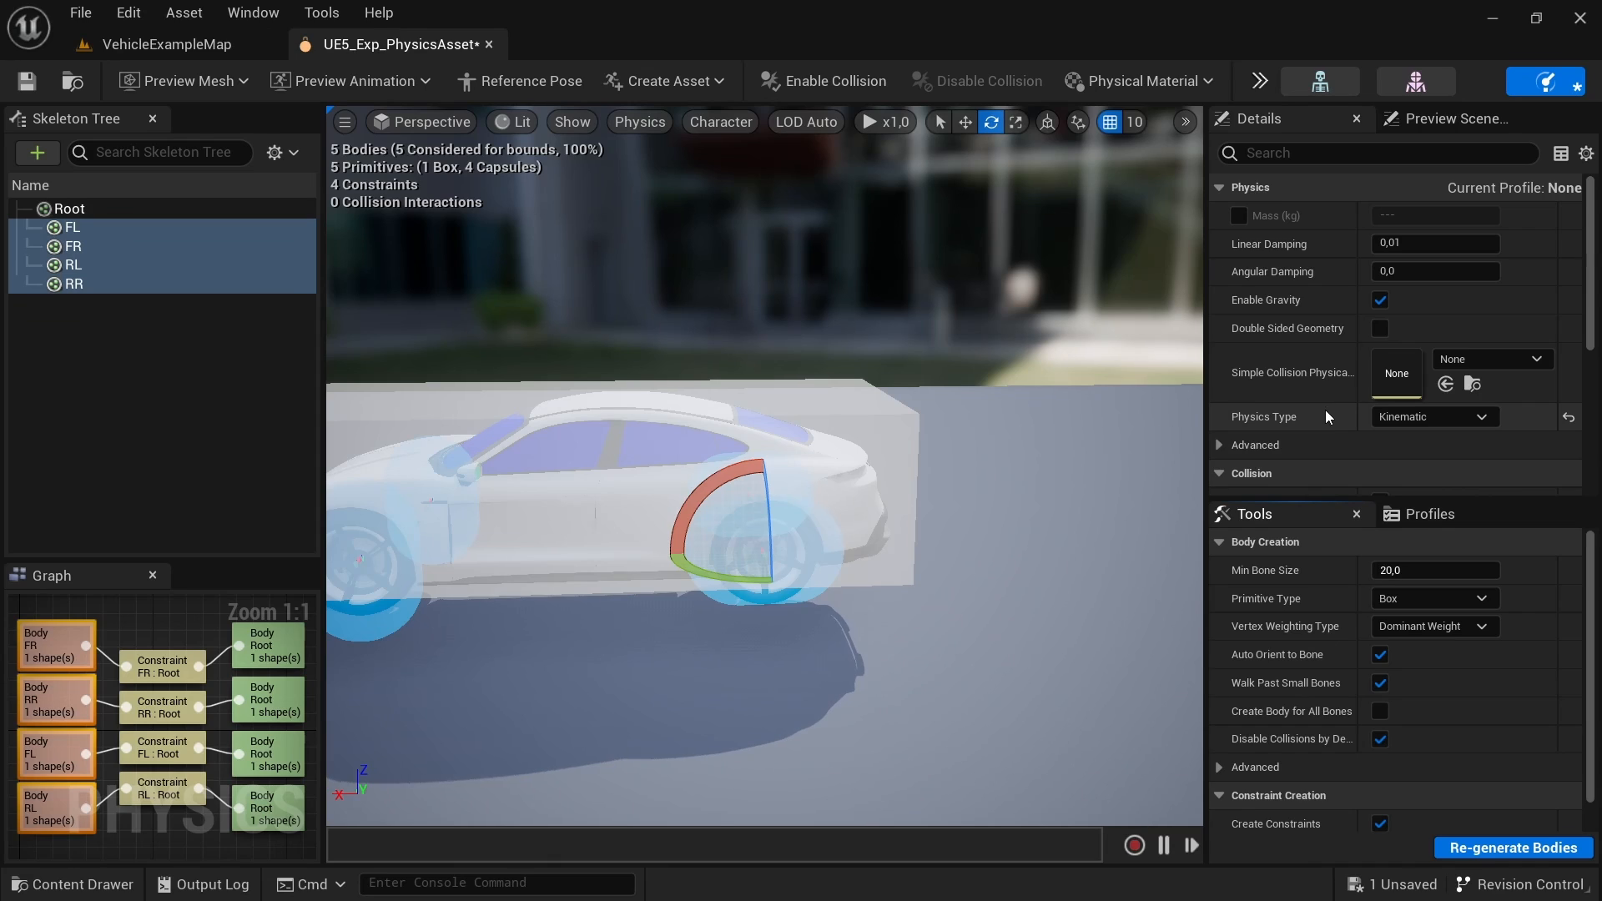
Step: Regenerate the four selected wheel bodies as Sphere primitives and save the physics asset
left_click(1460, 602)
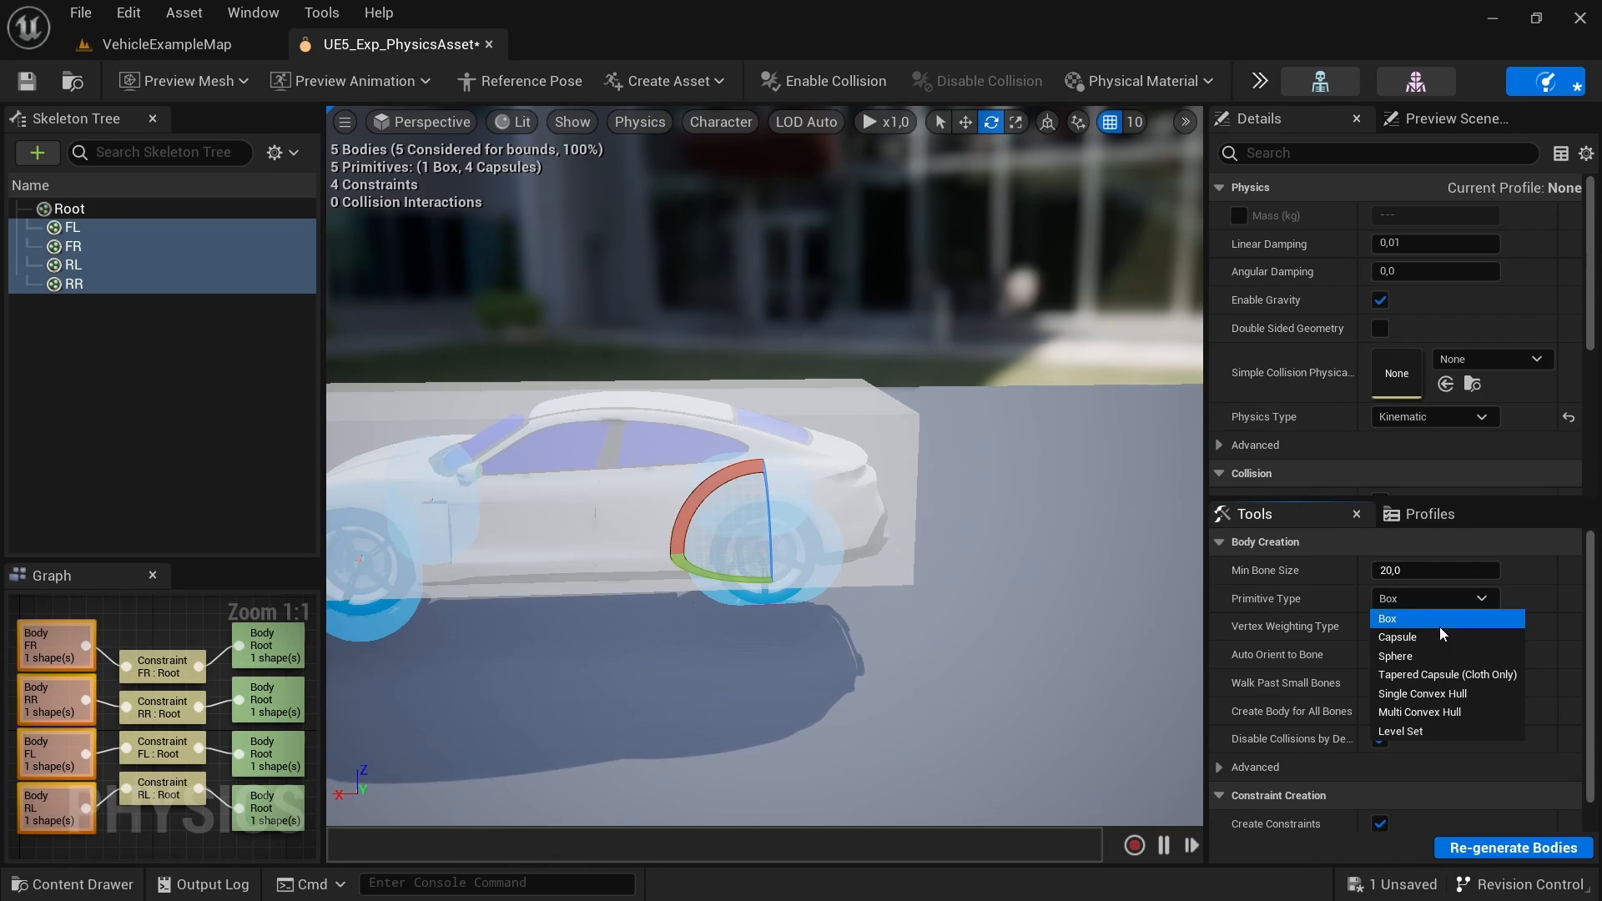
left_click(1408, 656)
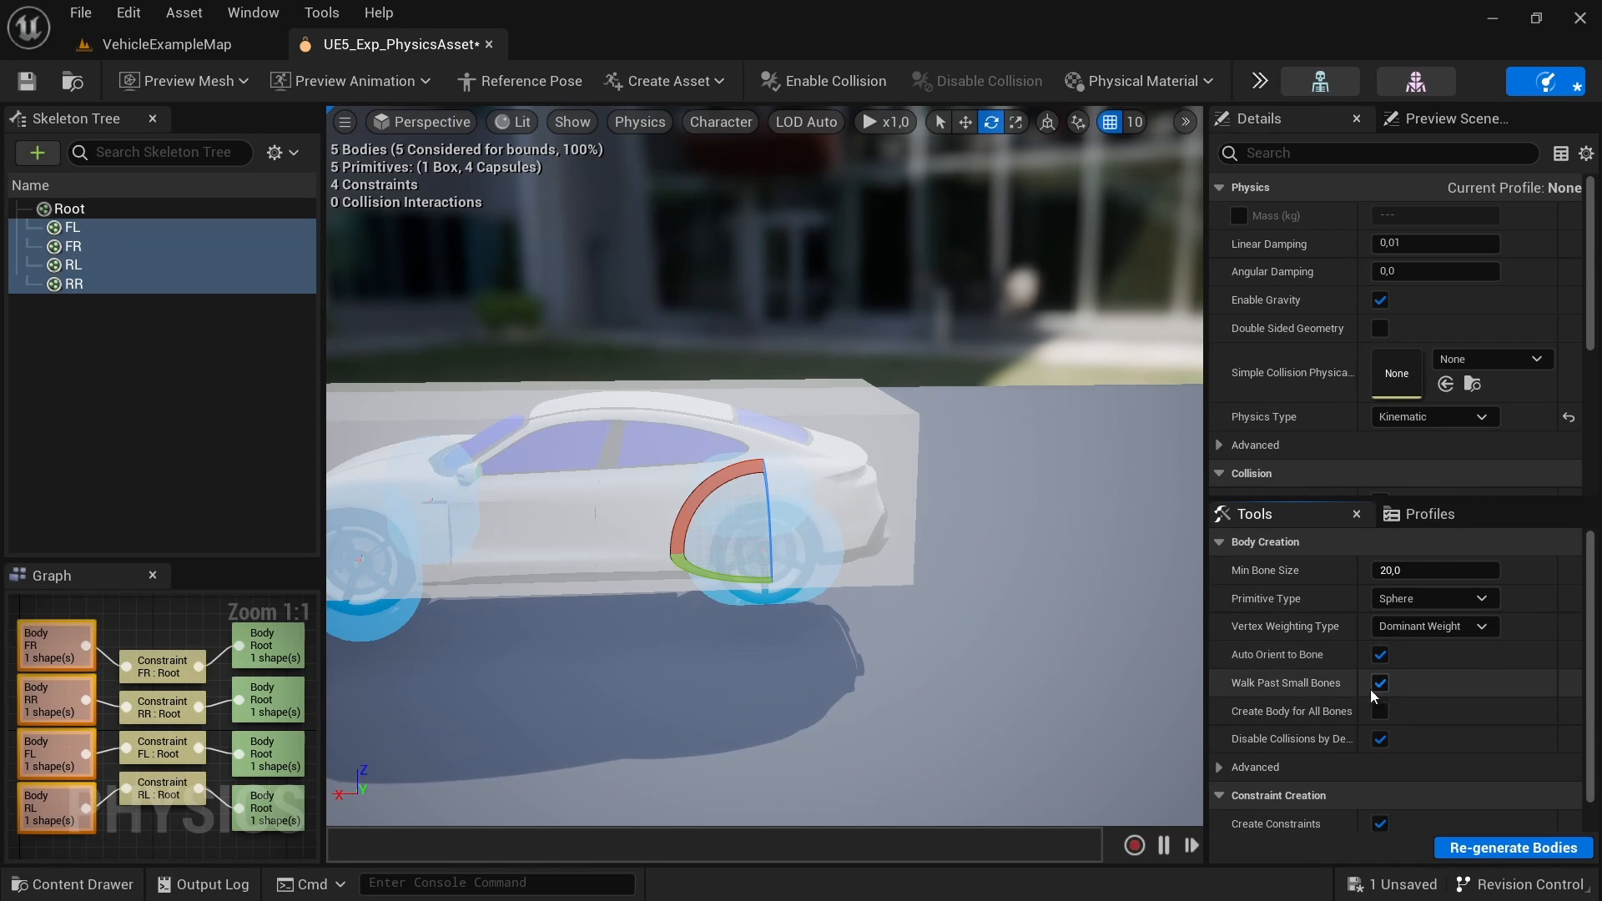
left_click(1506, 847)
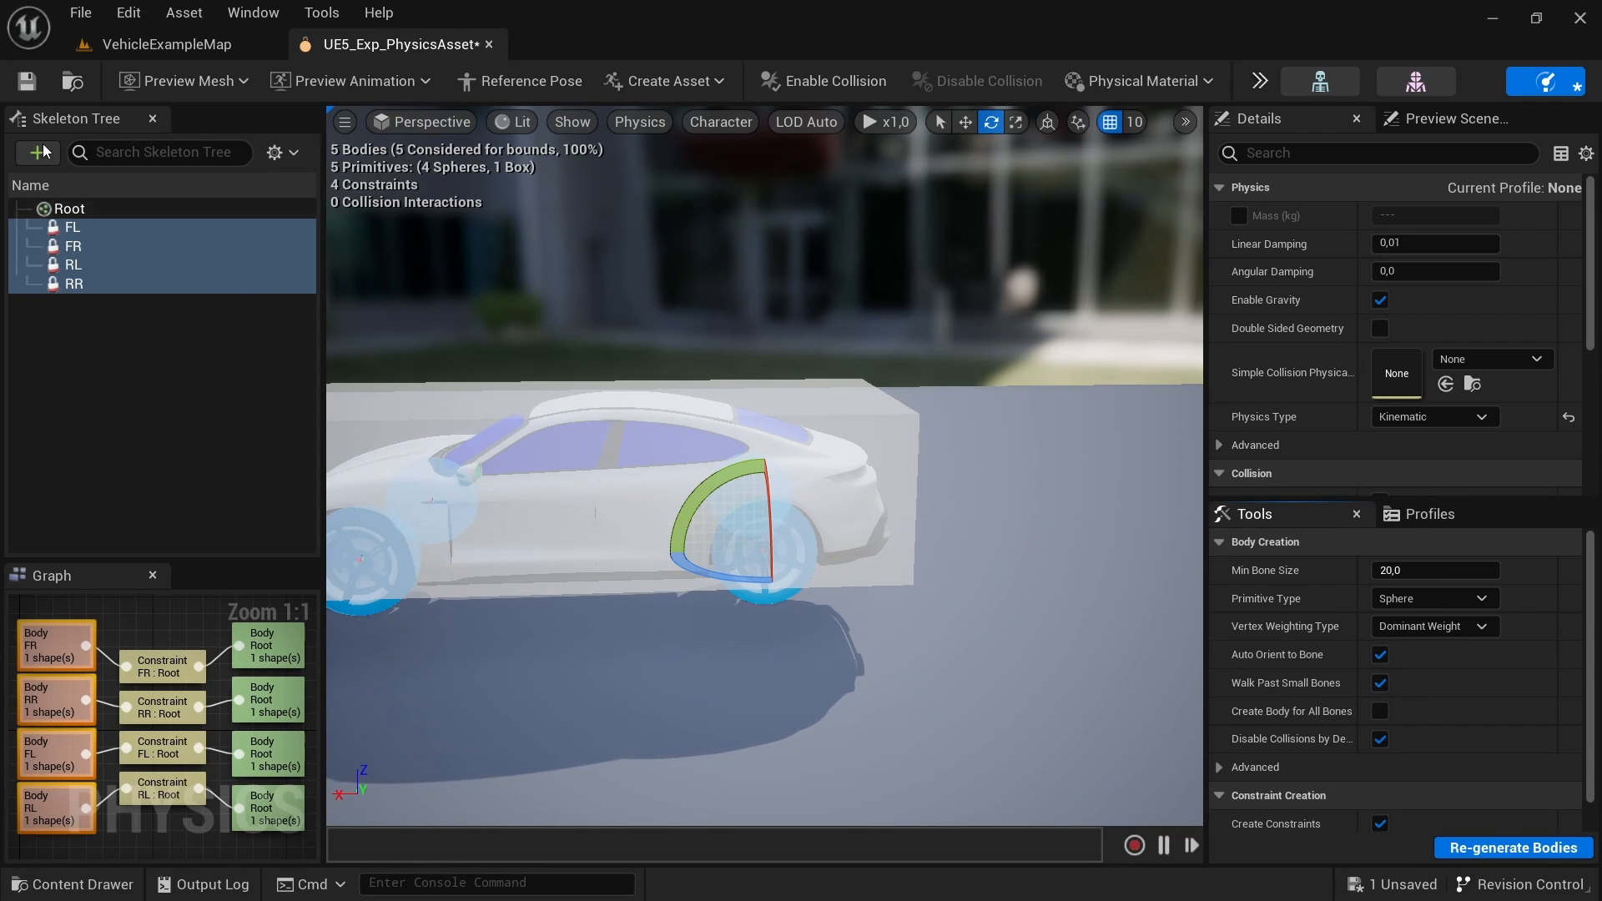
left_click(27, 81)
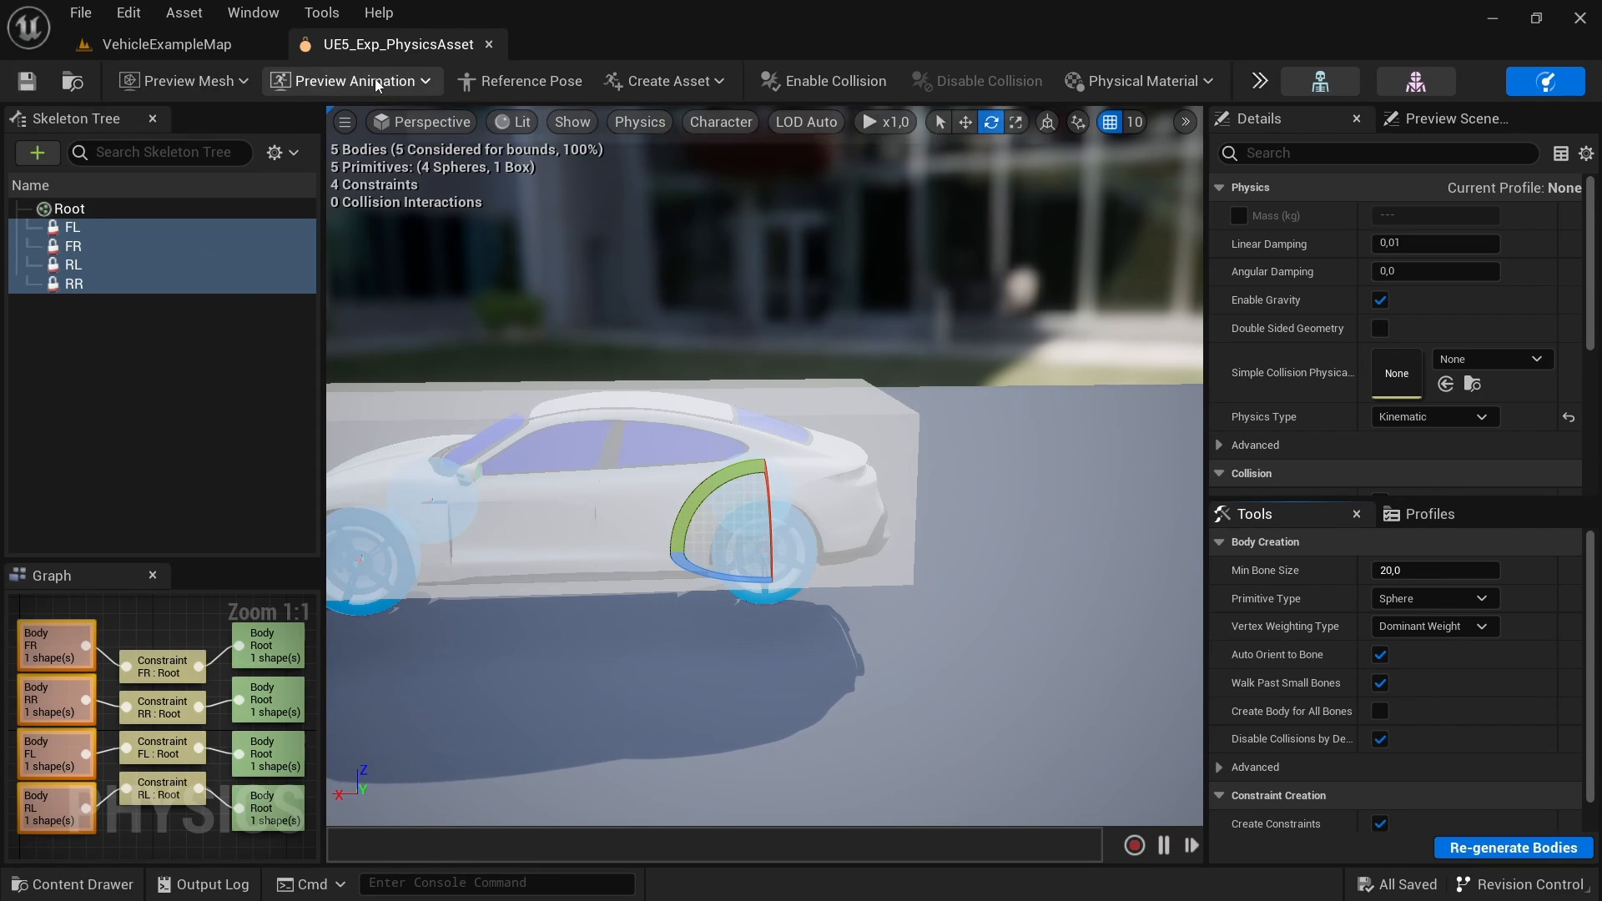
Step: Return to the VehicleExampleMap level and place UE5_Exp_Skeleton on the road surface
left_click(191, 50)
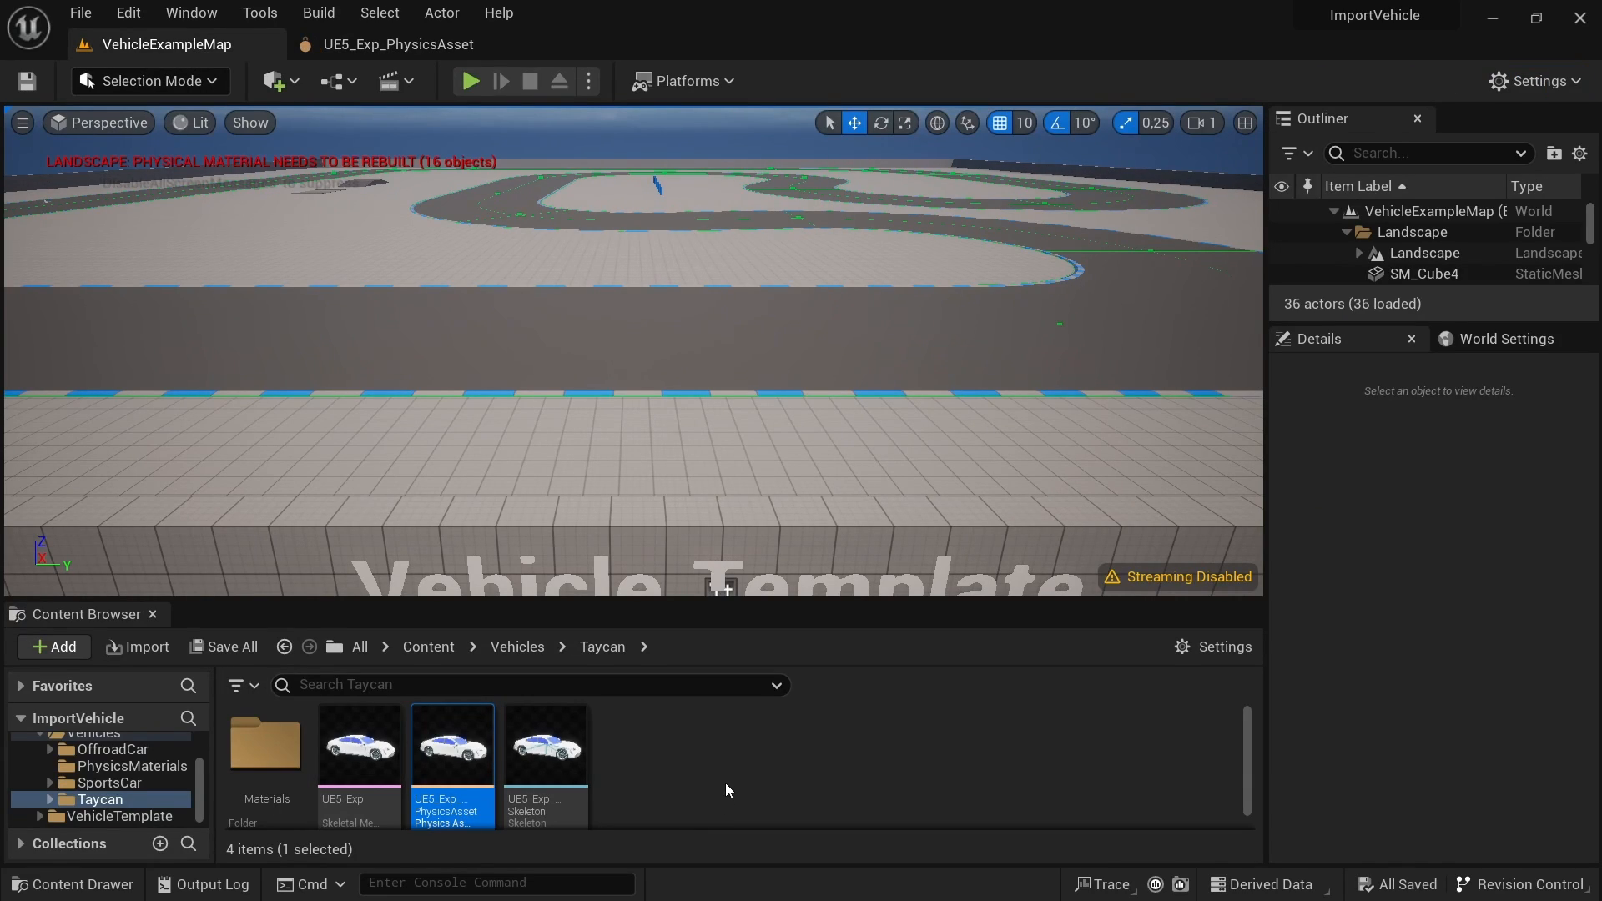
right_click(638, 755)
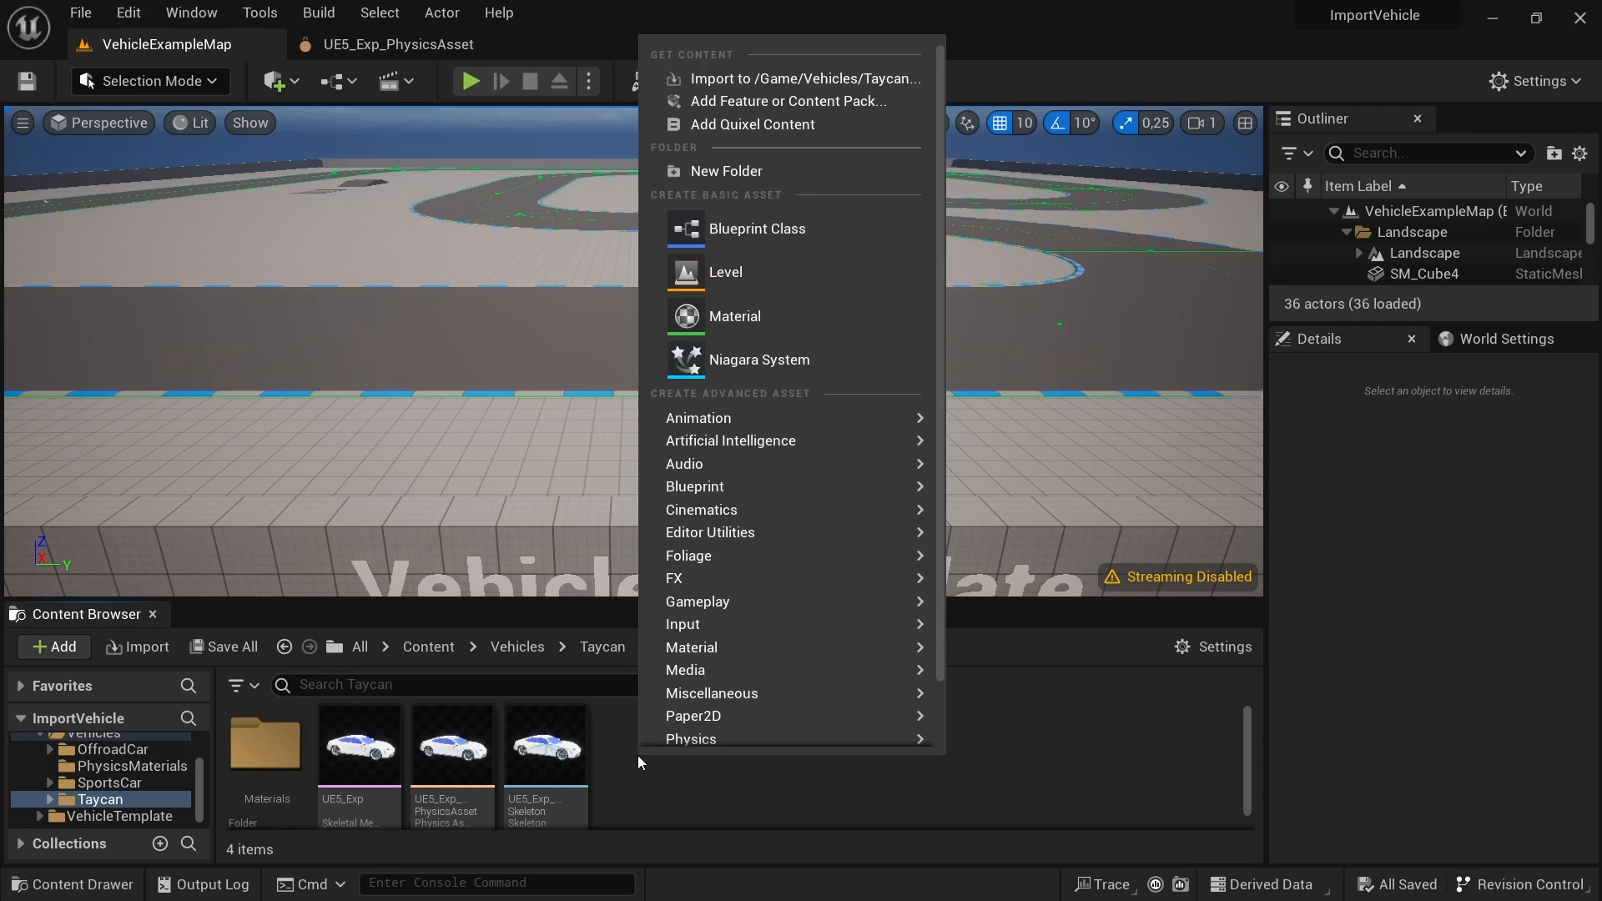
left_click(1064, 816)
left_click_drag(540, 765, 638, 332)
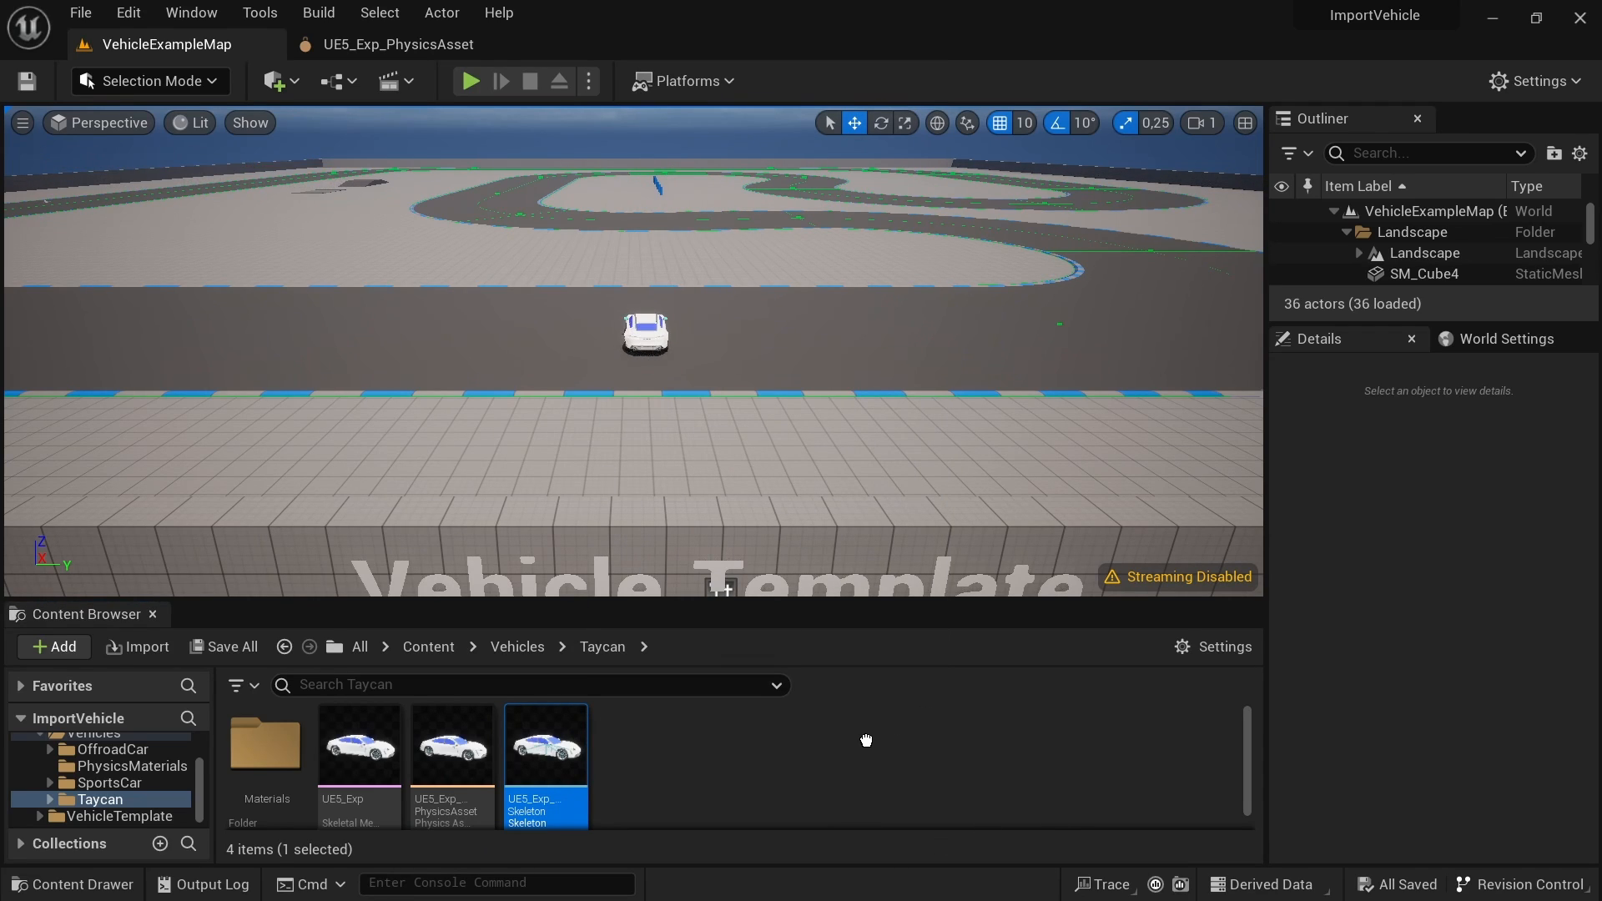
left_click(715, 789)
right_click(649, 784)
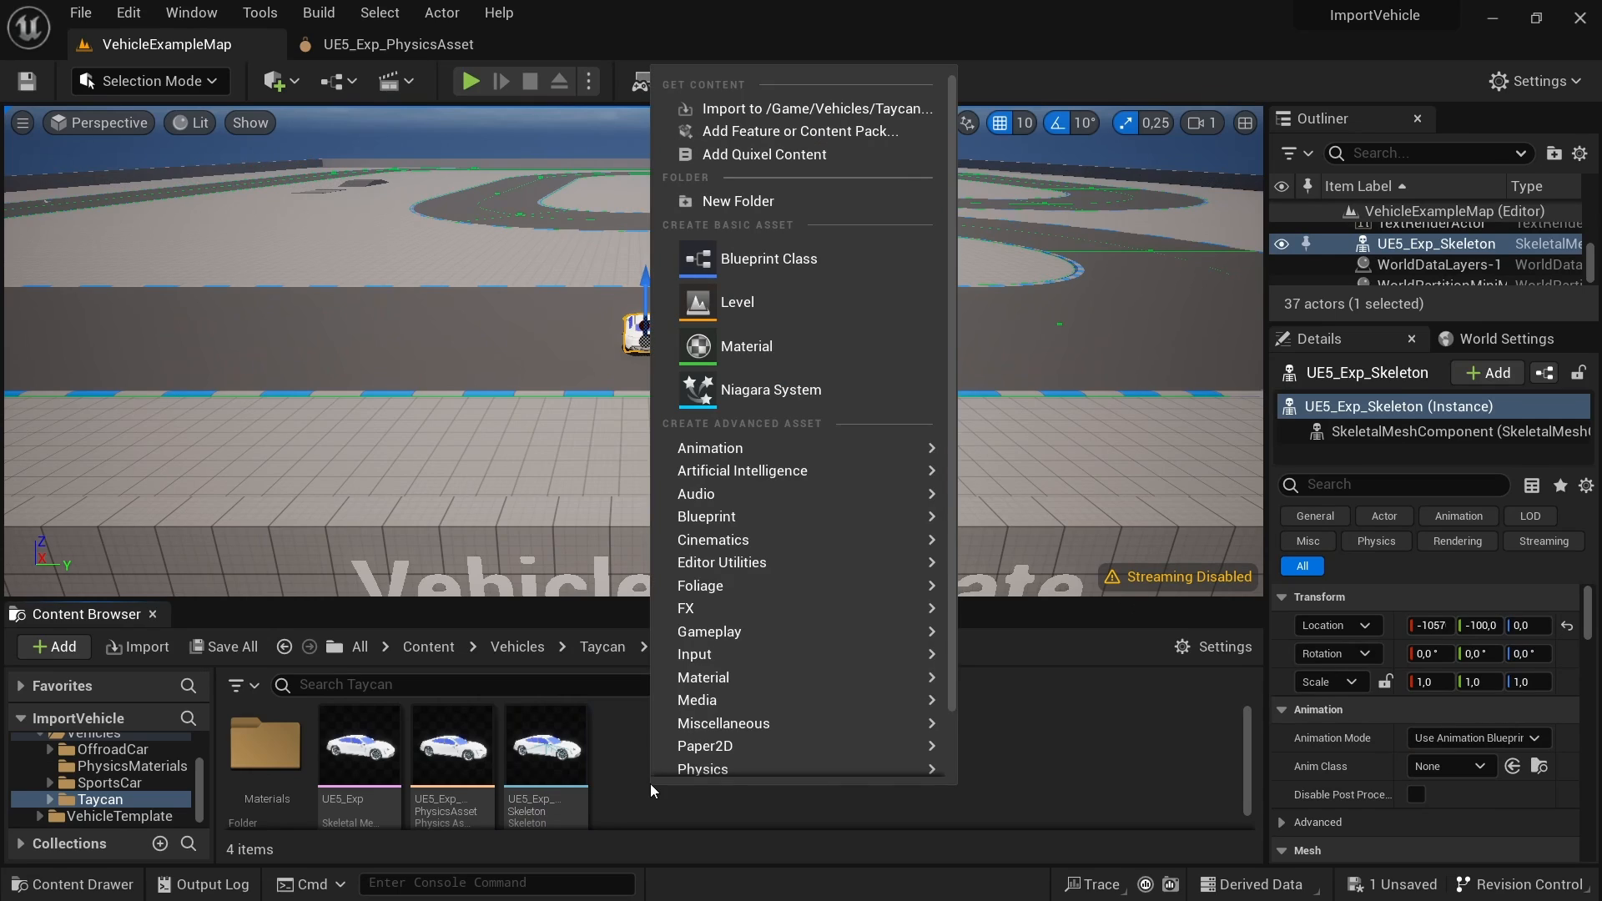
left_click(791, 260)
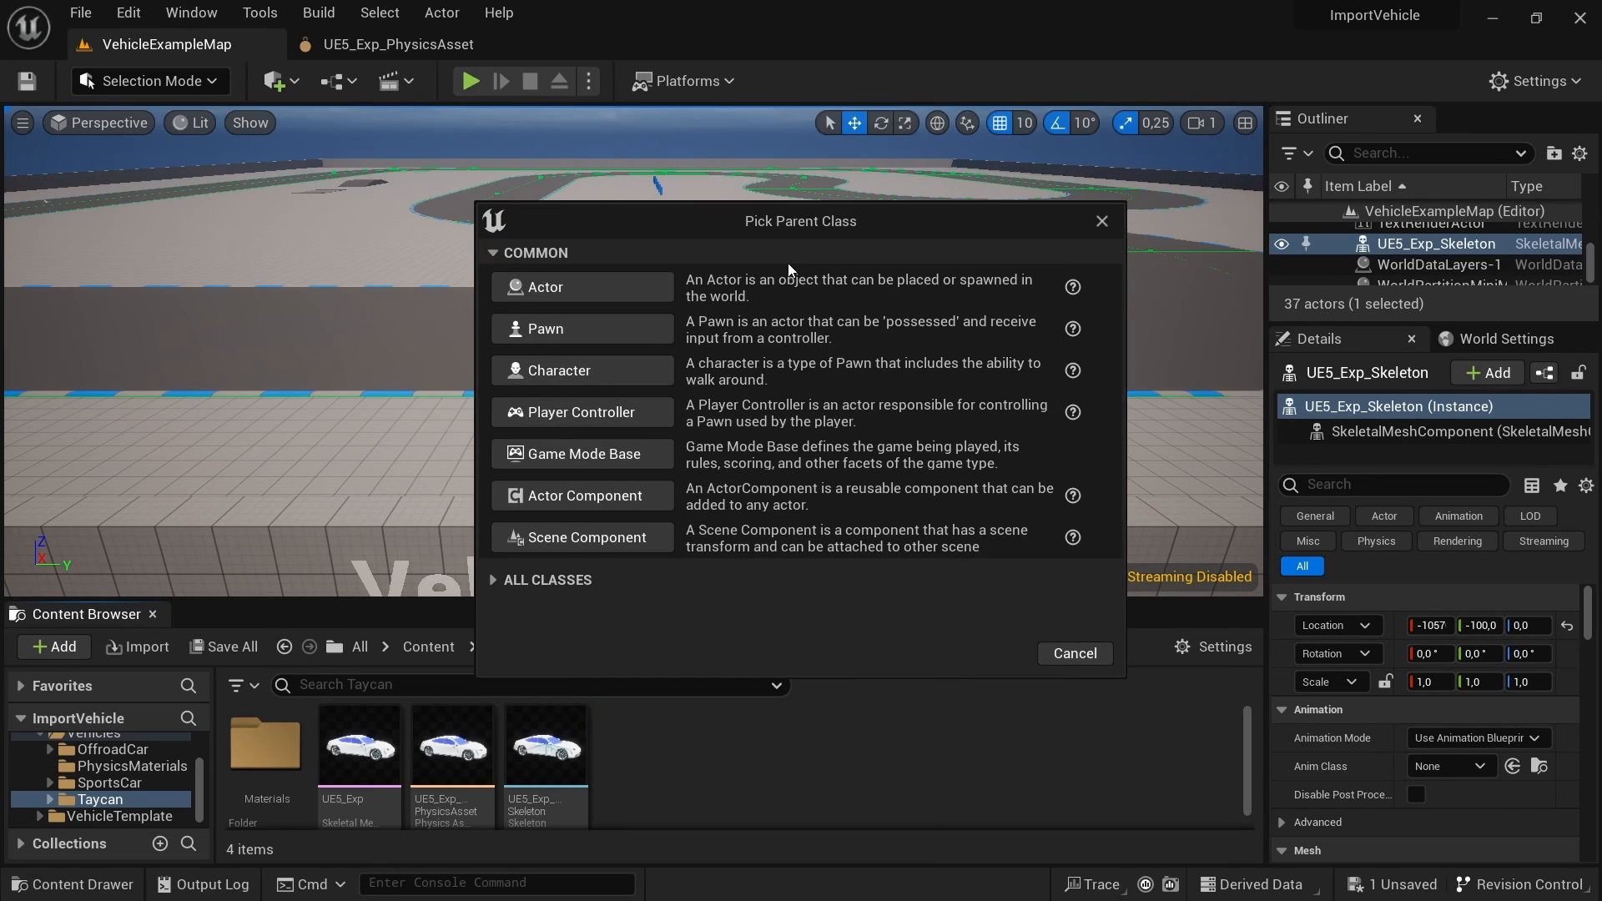
left_click(1102, 221)
Step: Search the project's plugins for "chaos" and check whether ChaosVehiclesPlugin is enabled
left_click(1562, 89)
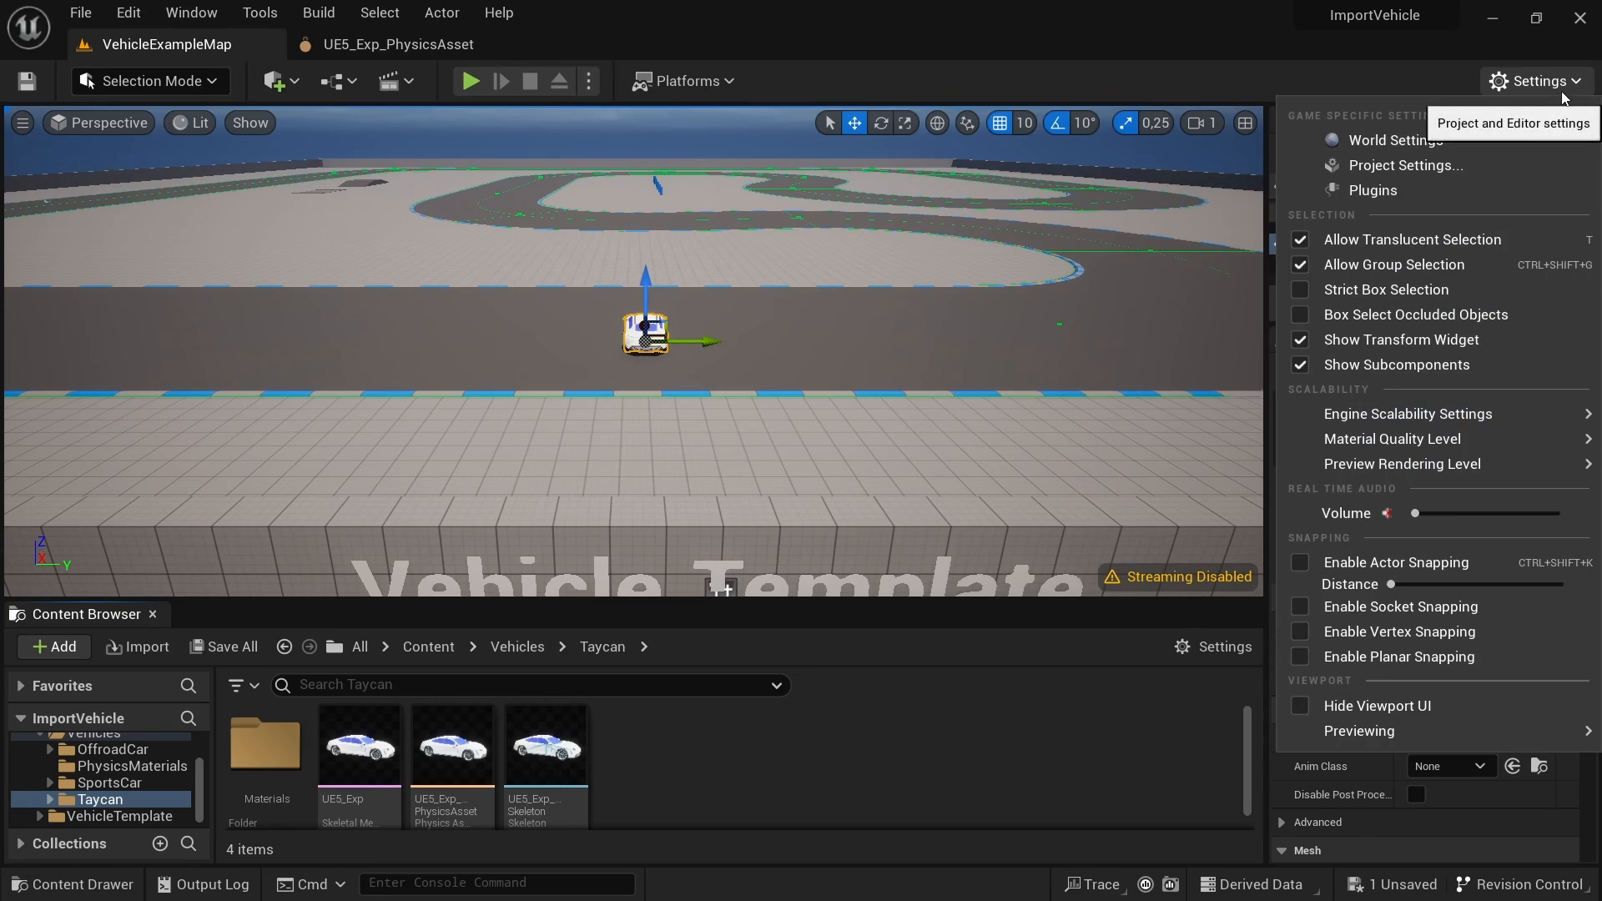
left_click(1365, 192)
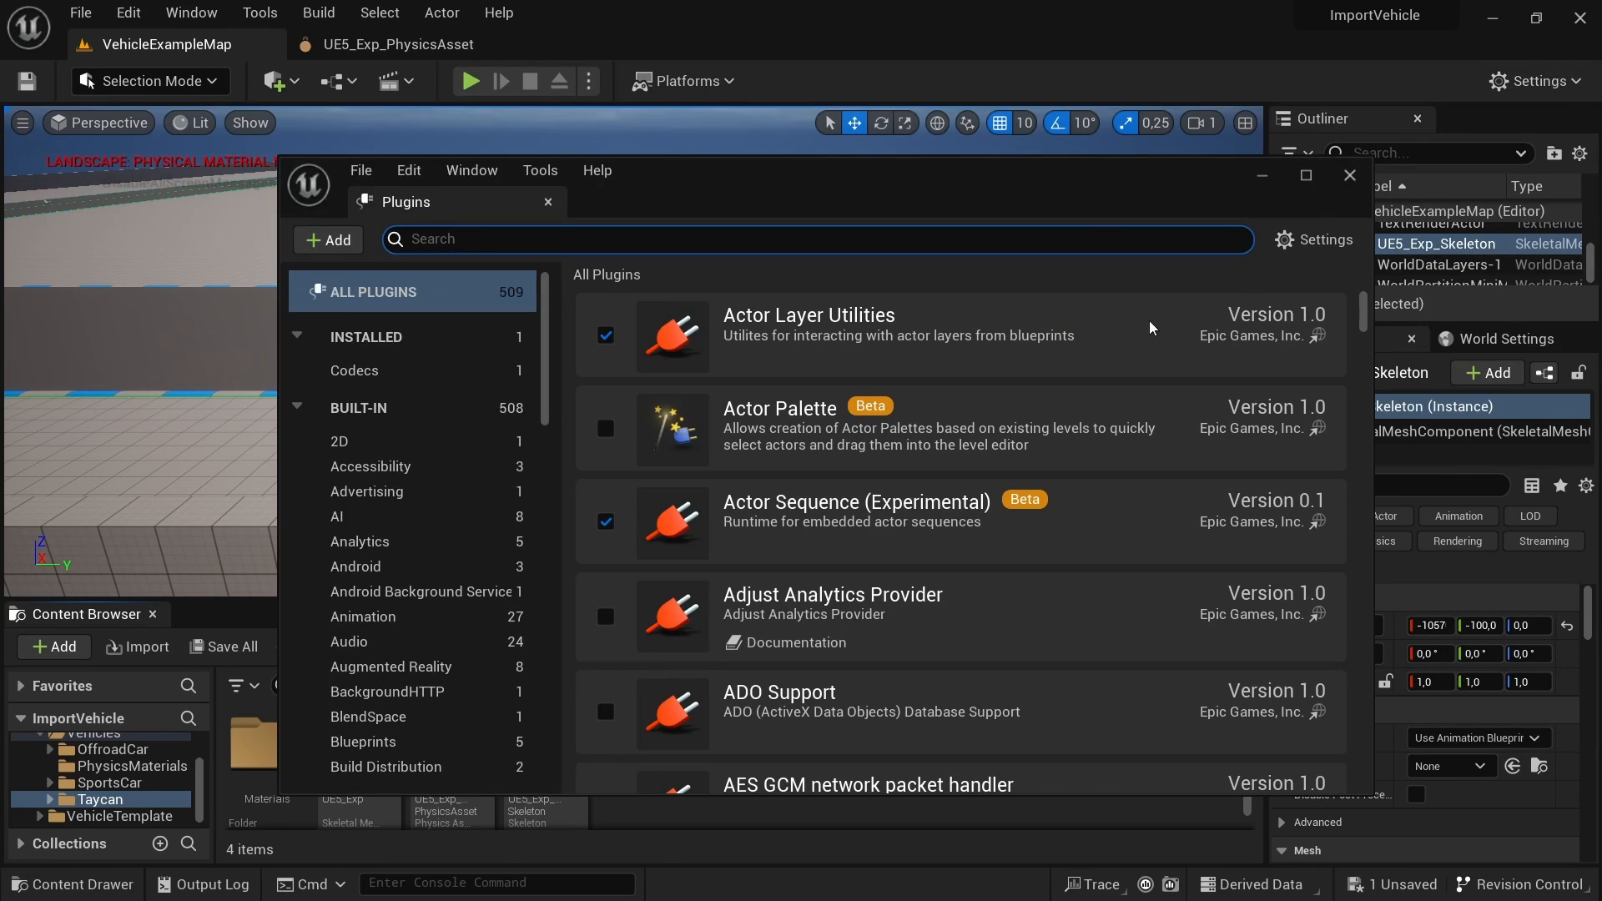
type("chaos")
scroll(708, 627, "down", 5)
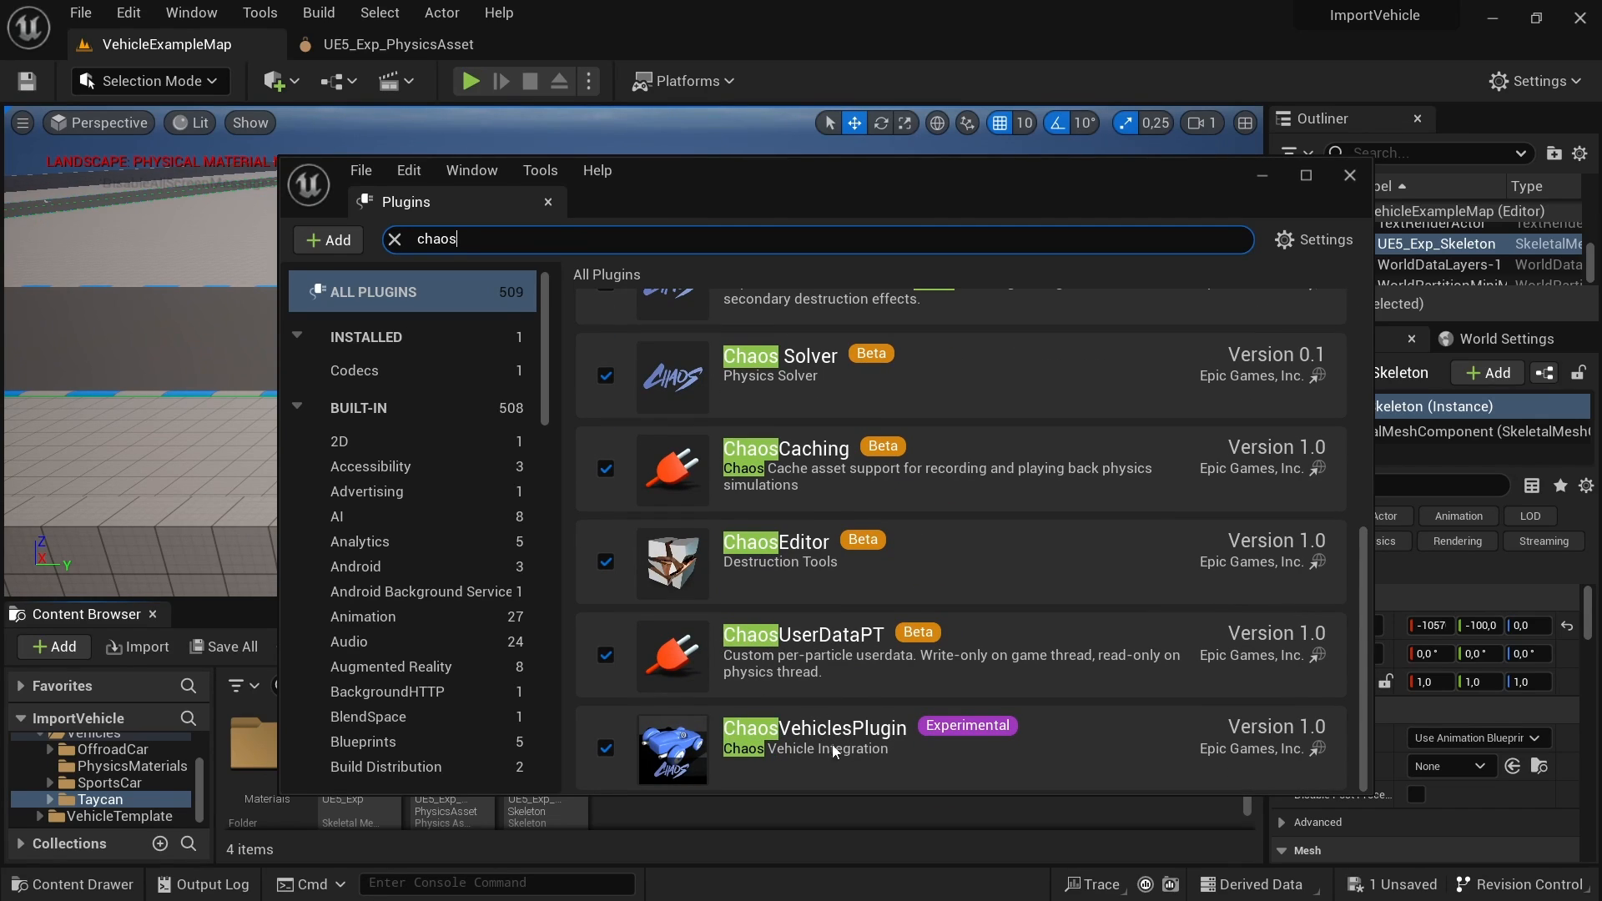
left_click(1349, 176)
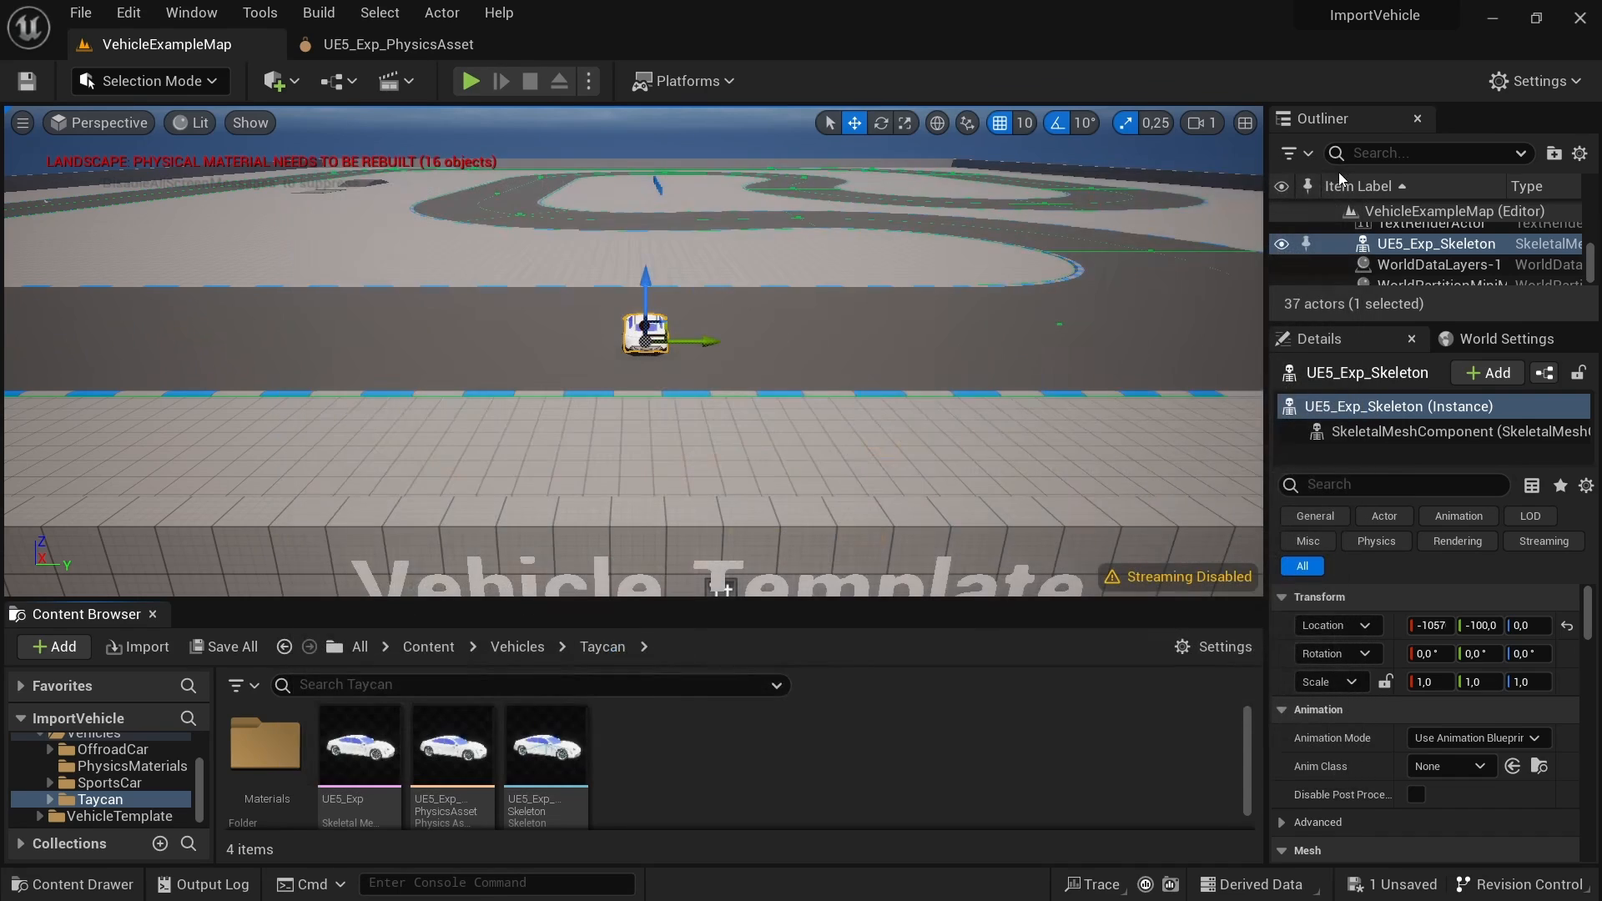
Step: Create a Blueprint class named BP_Taycan in the Taycan folder with WheeledVehiclePawn as its parent class
right_click(647, 733)
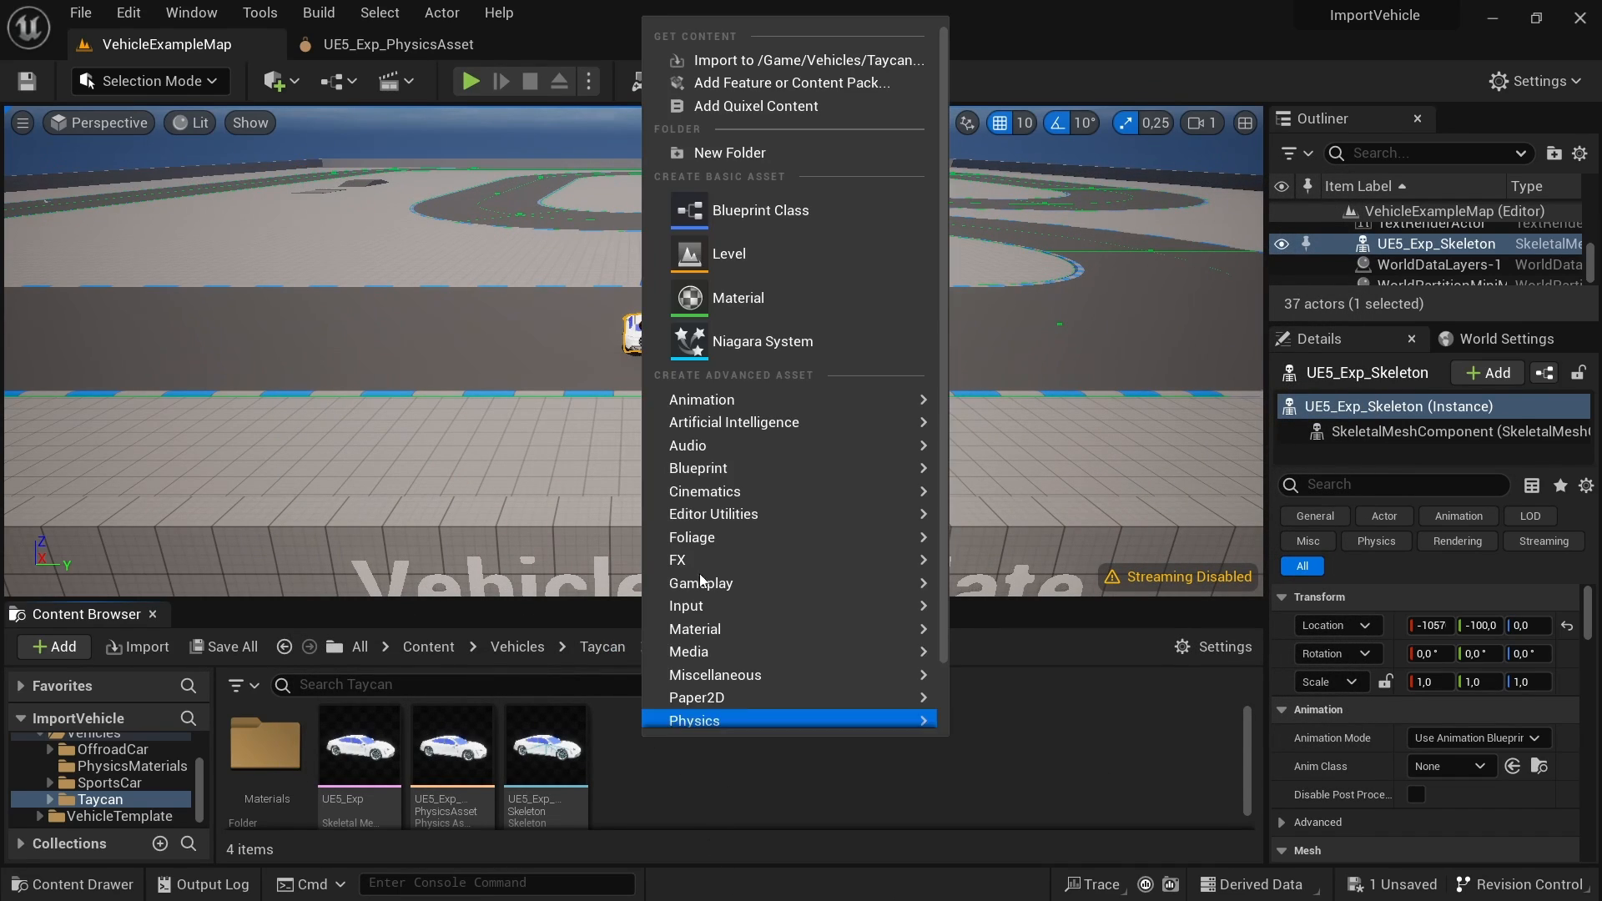
left_click(729, 206)
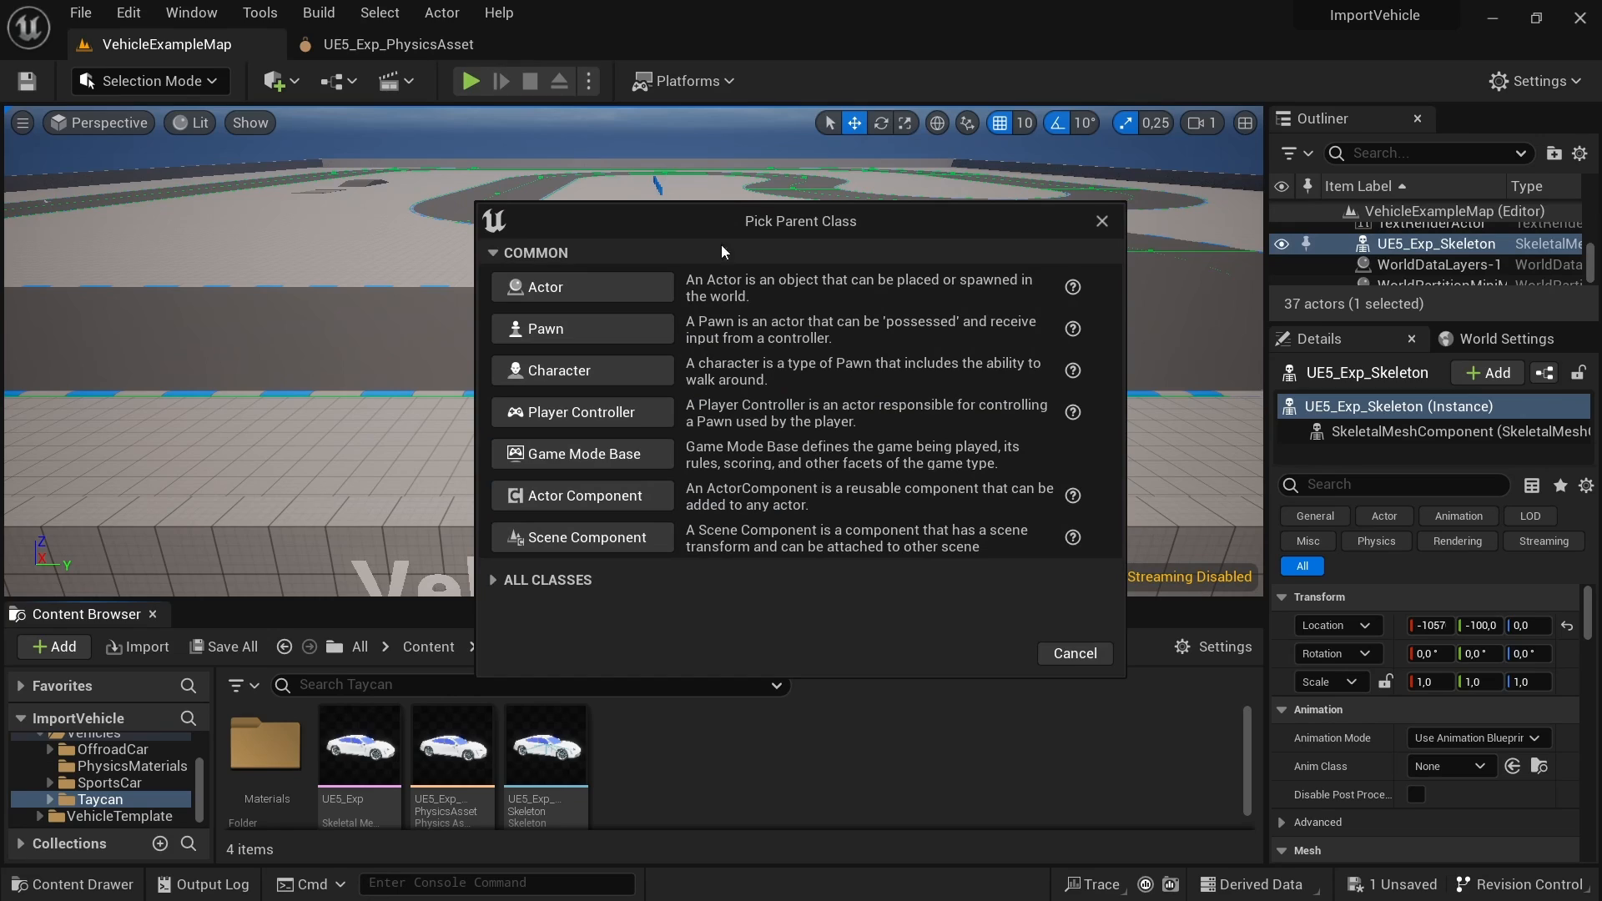
left_click(487, 584)
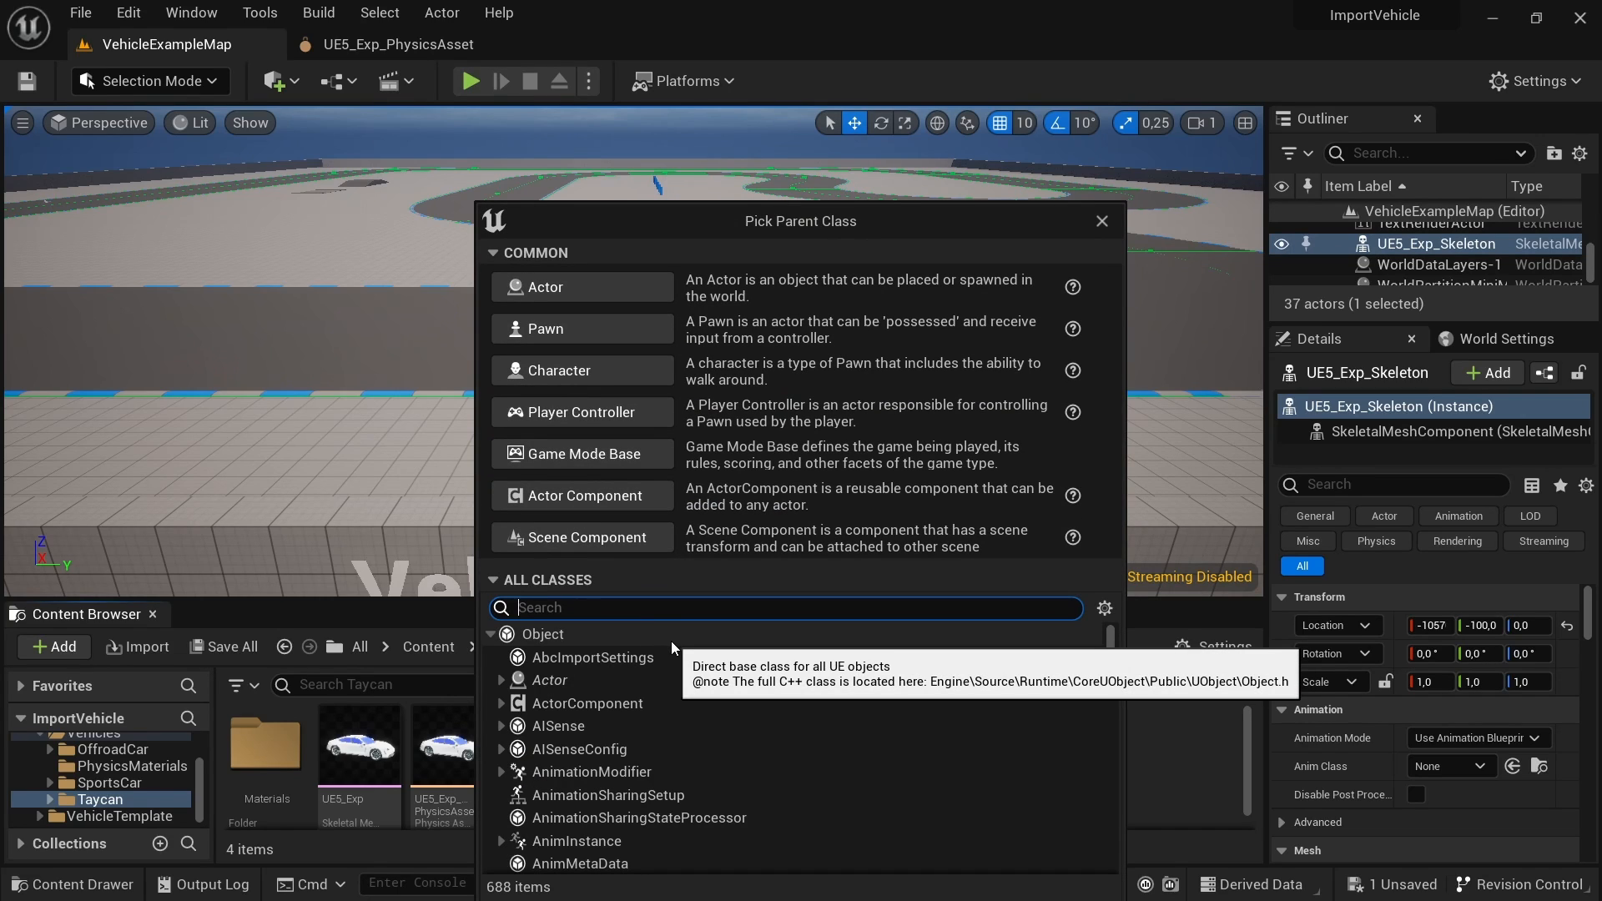
type("wheeled")
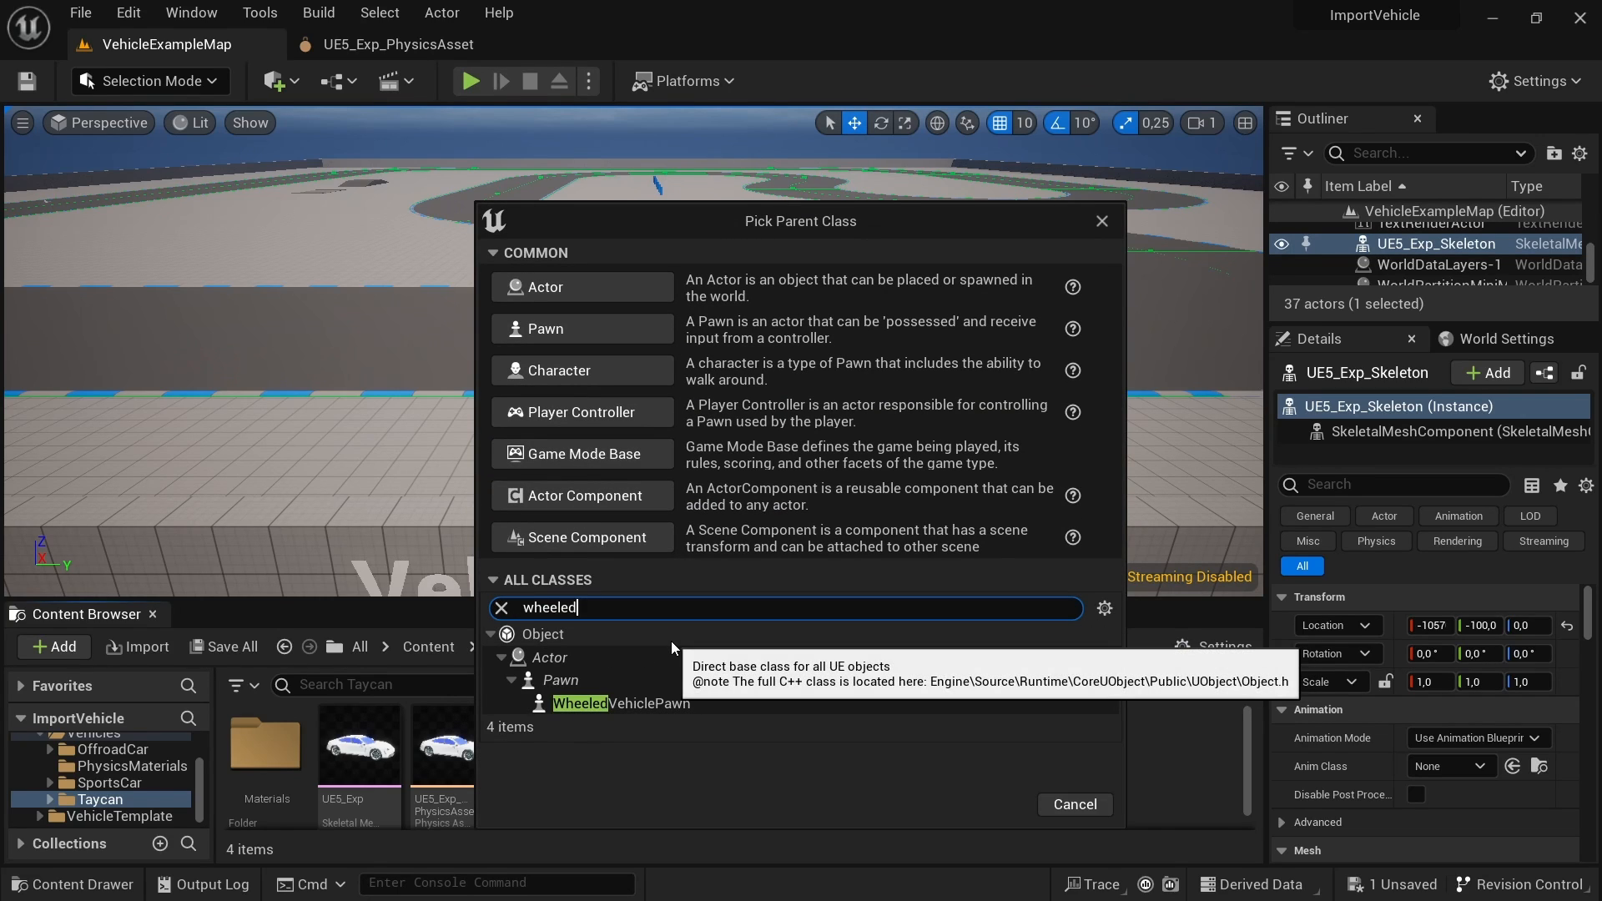
left_click(653, 705)
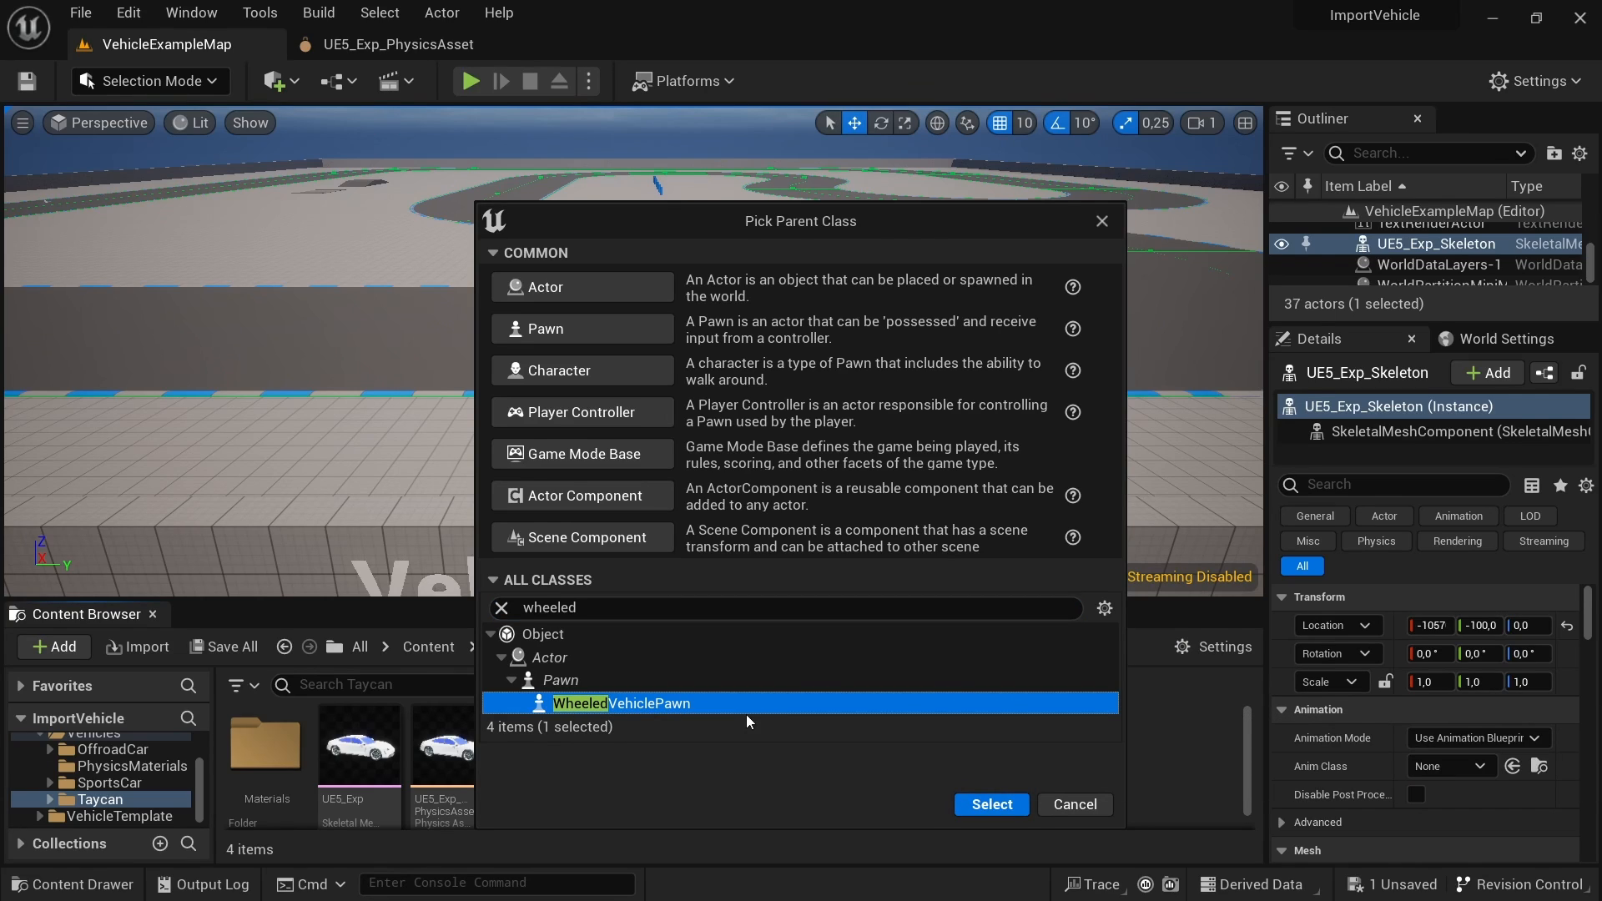
left_click(992, 804)
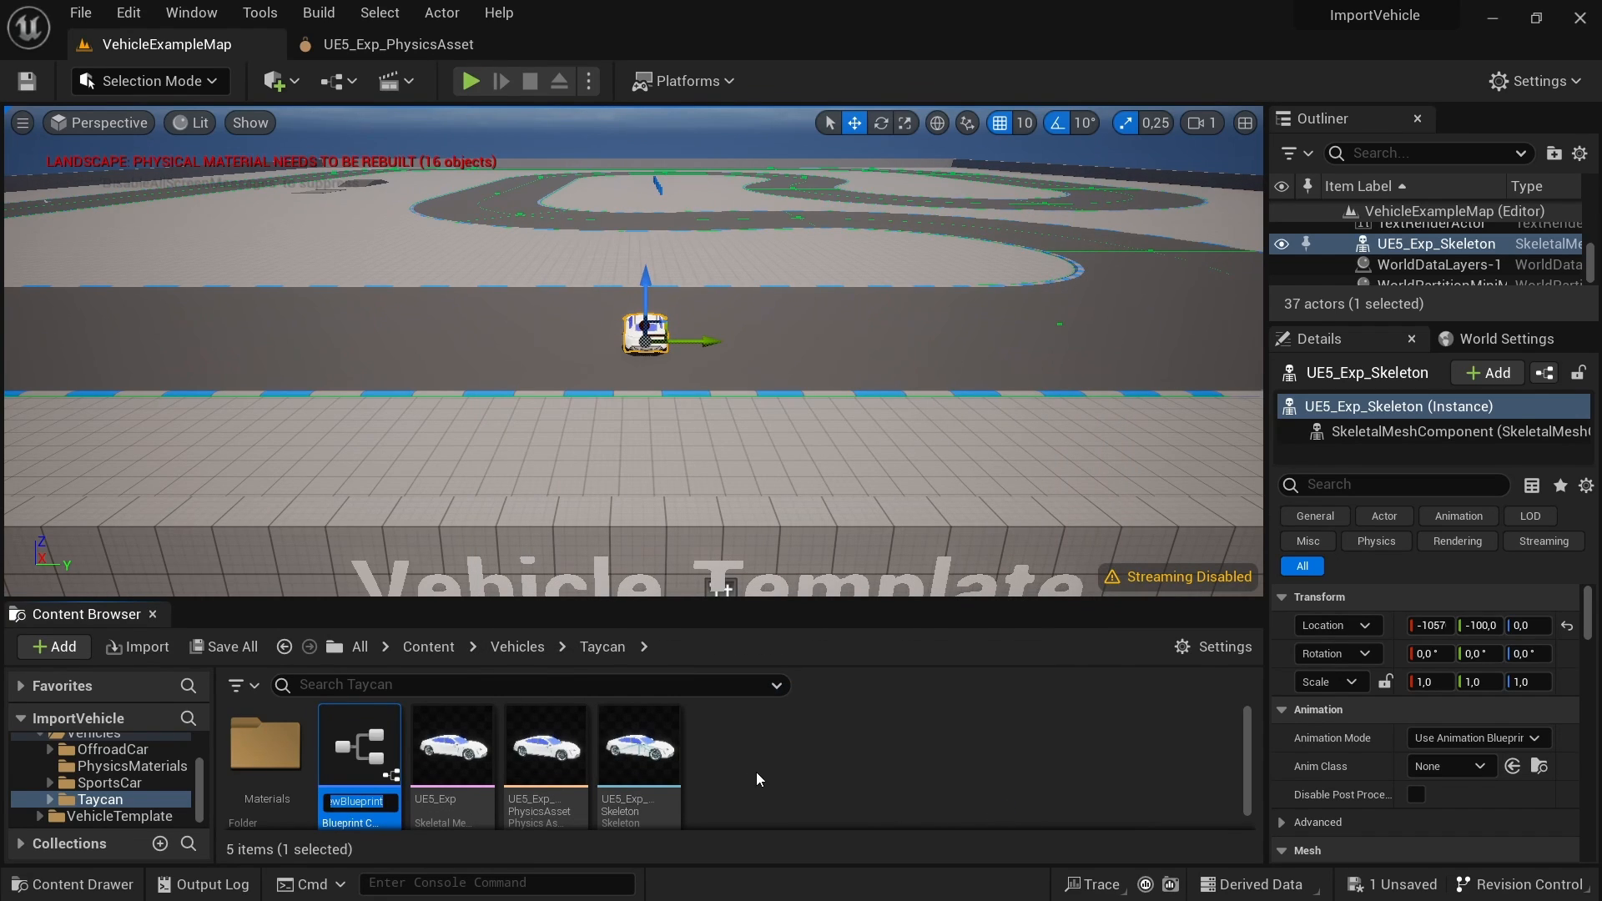
type("BP_Taycan")
key("Return")
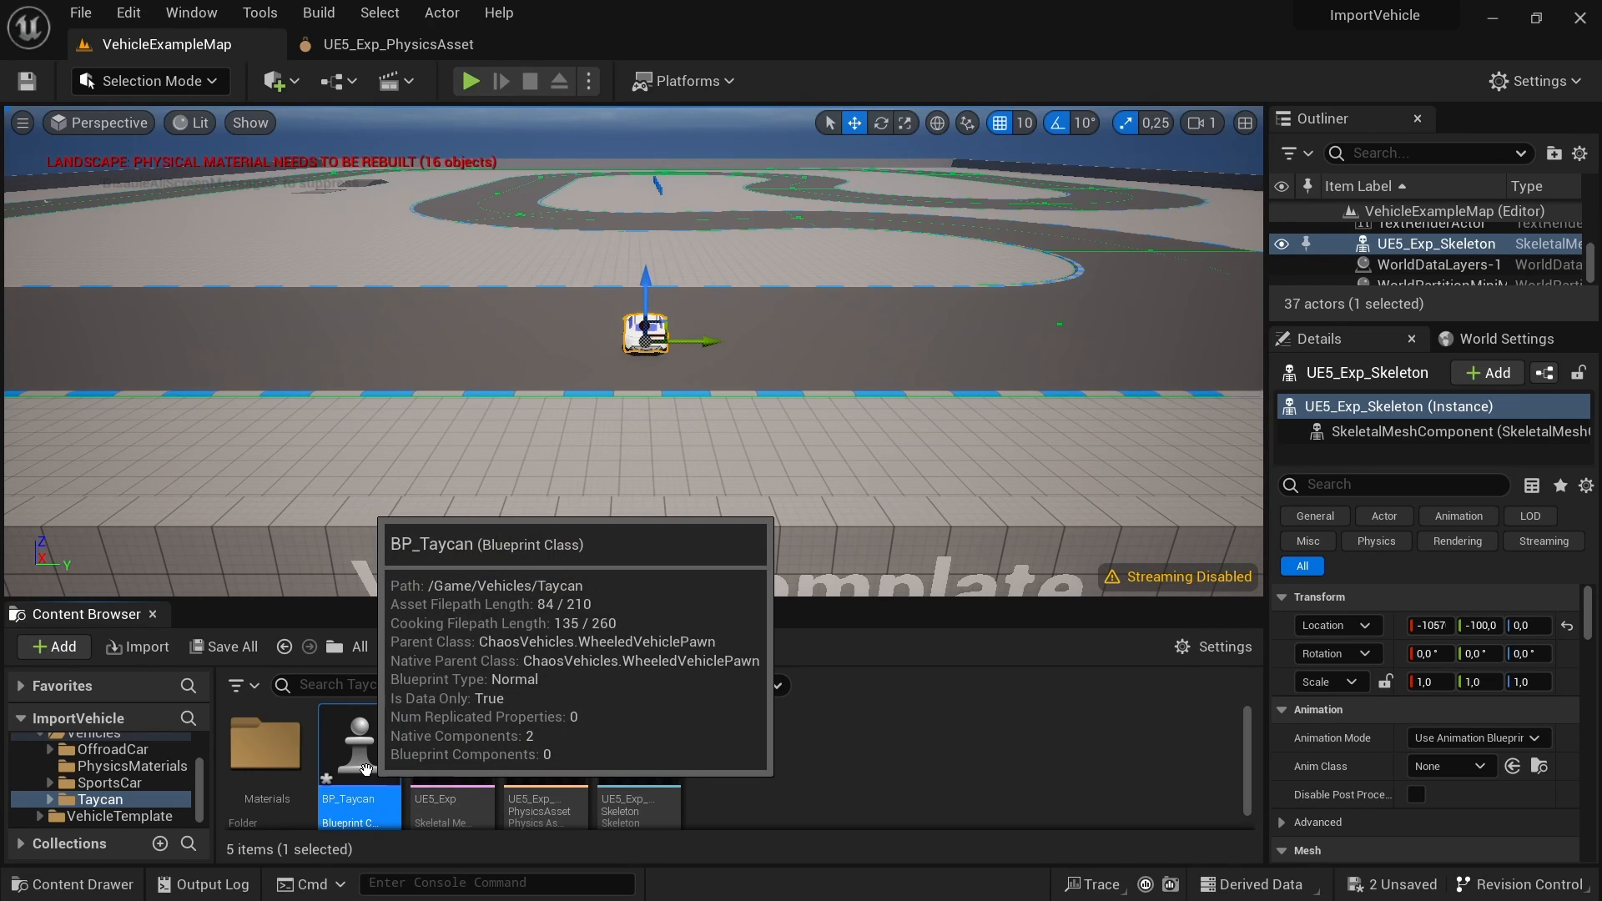
Step: Open BP_Taycan and assign the UE5_Exp skeletal mesh to its Mesh component
double_click(365, 768)
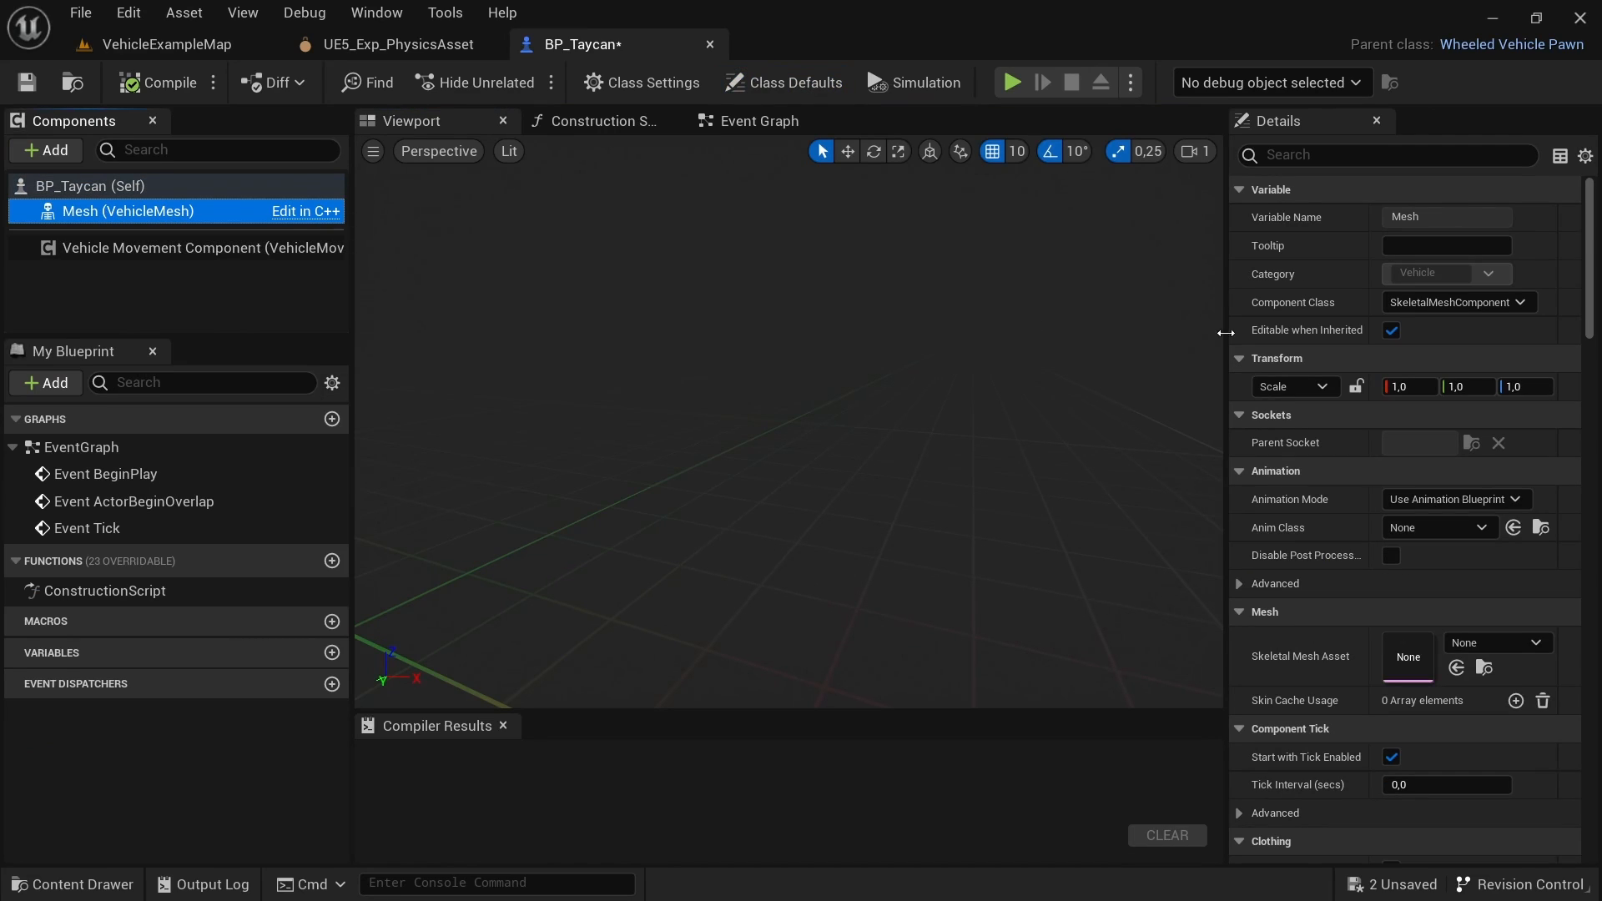
left_click(1526, 645)
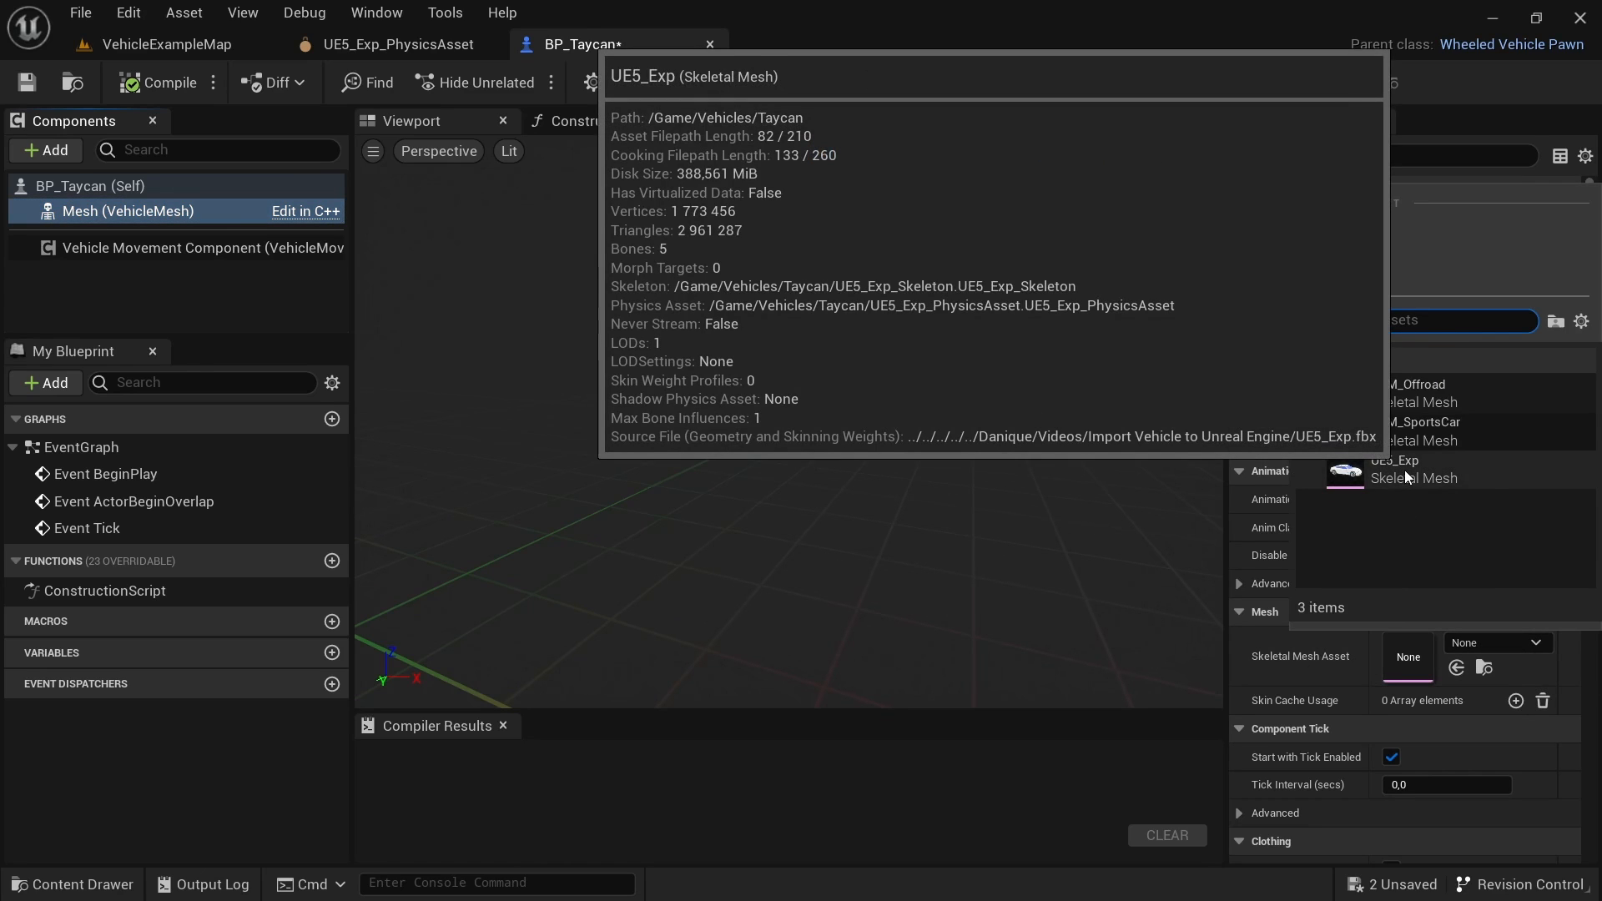
left_click(1404, 469)
scroll(788, 564, "down", 8)
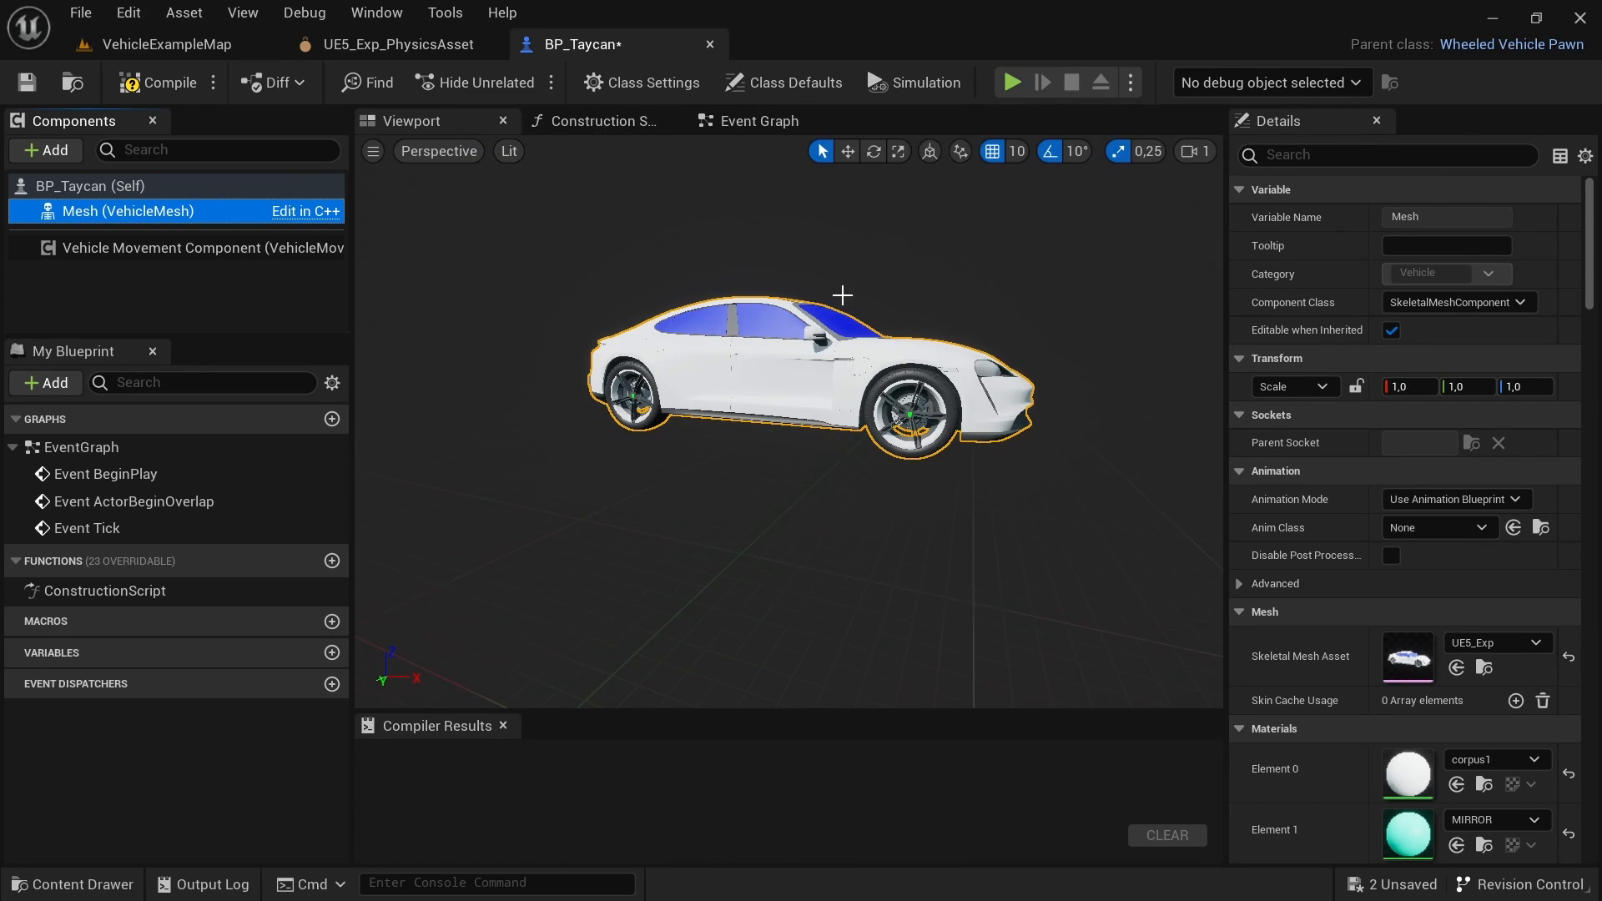
scroll(843, 293, "up", 4)
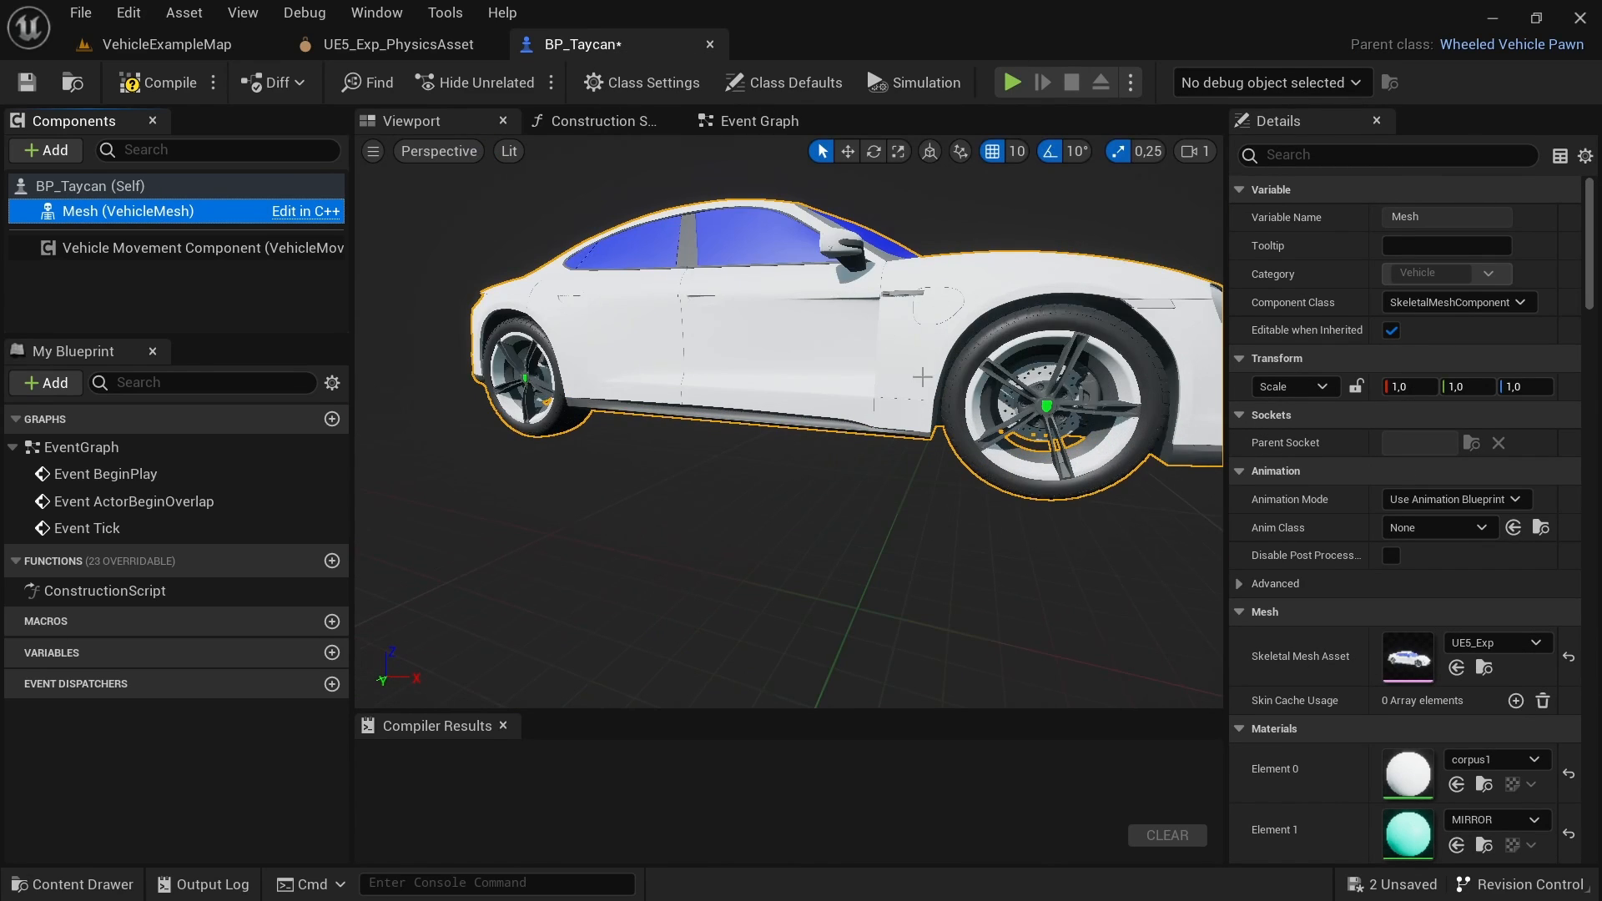
left_click(1240, 729)
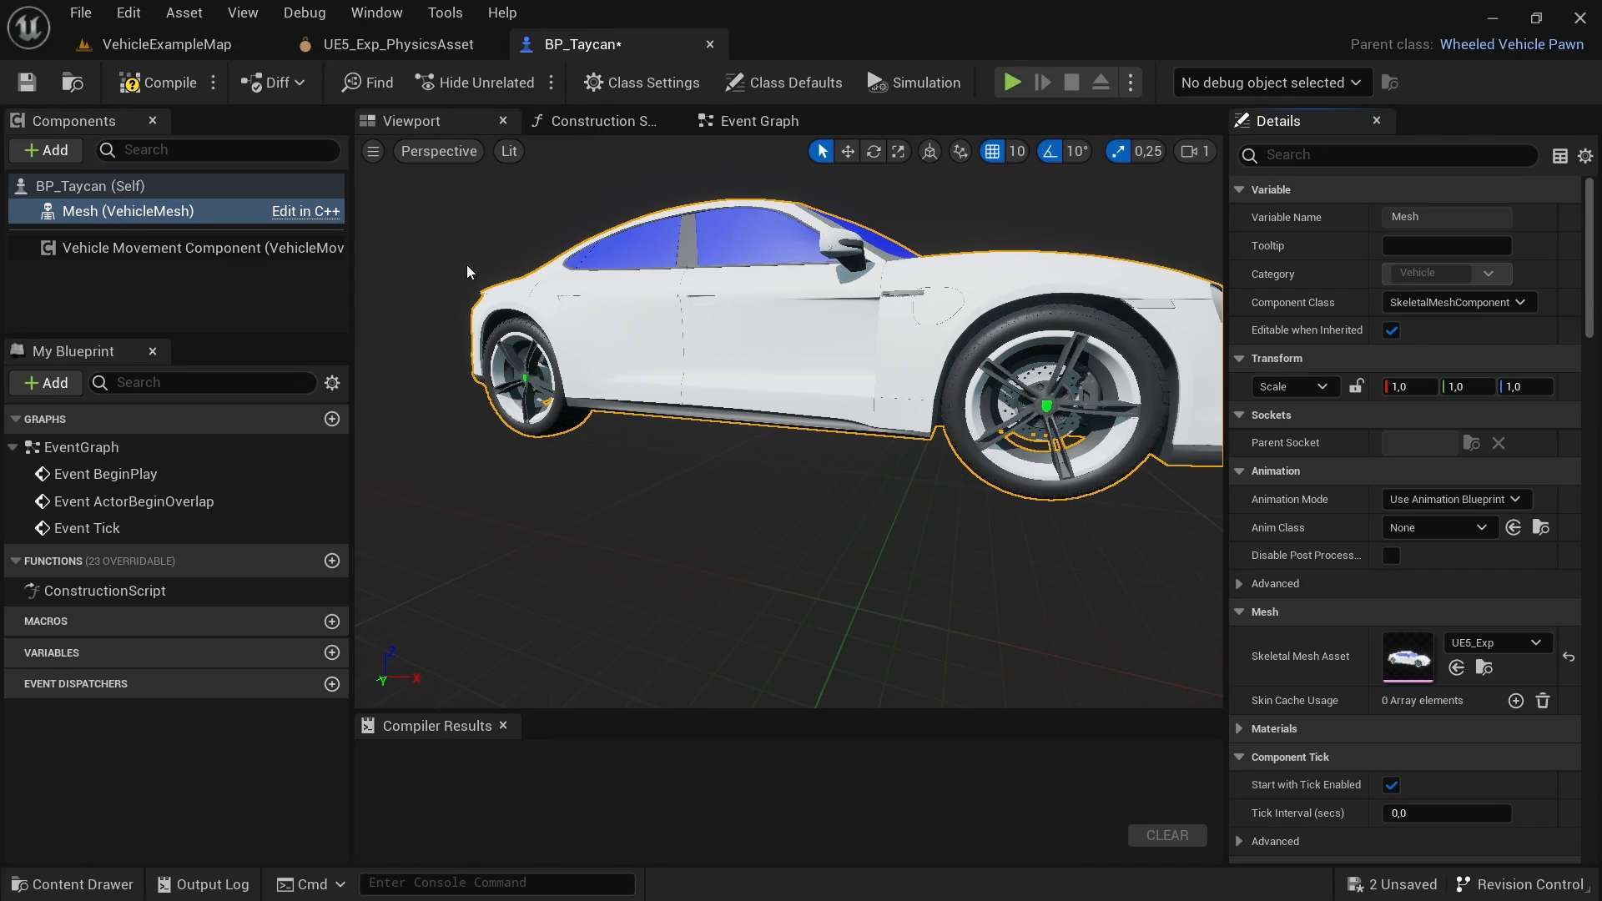
Step: Add four Wheel Setups elements to the Vehicle Movement Component and expand each of them
left_click(139, 249)
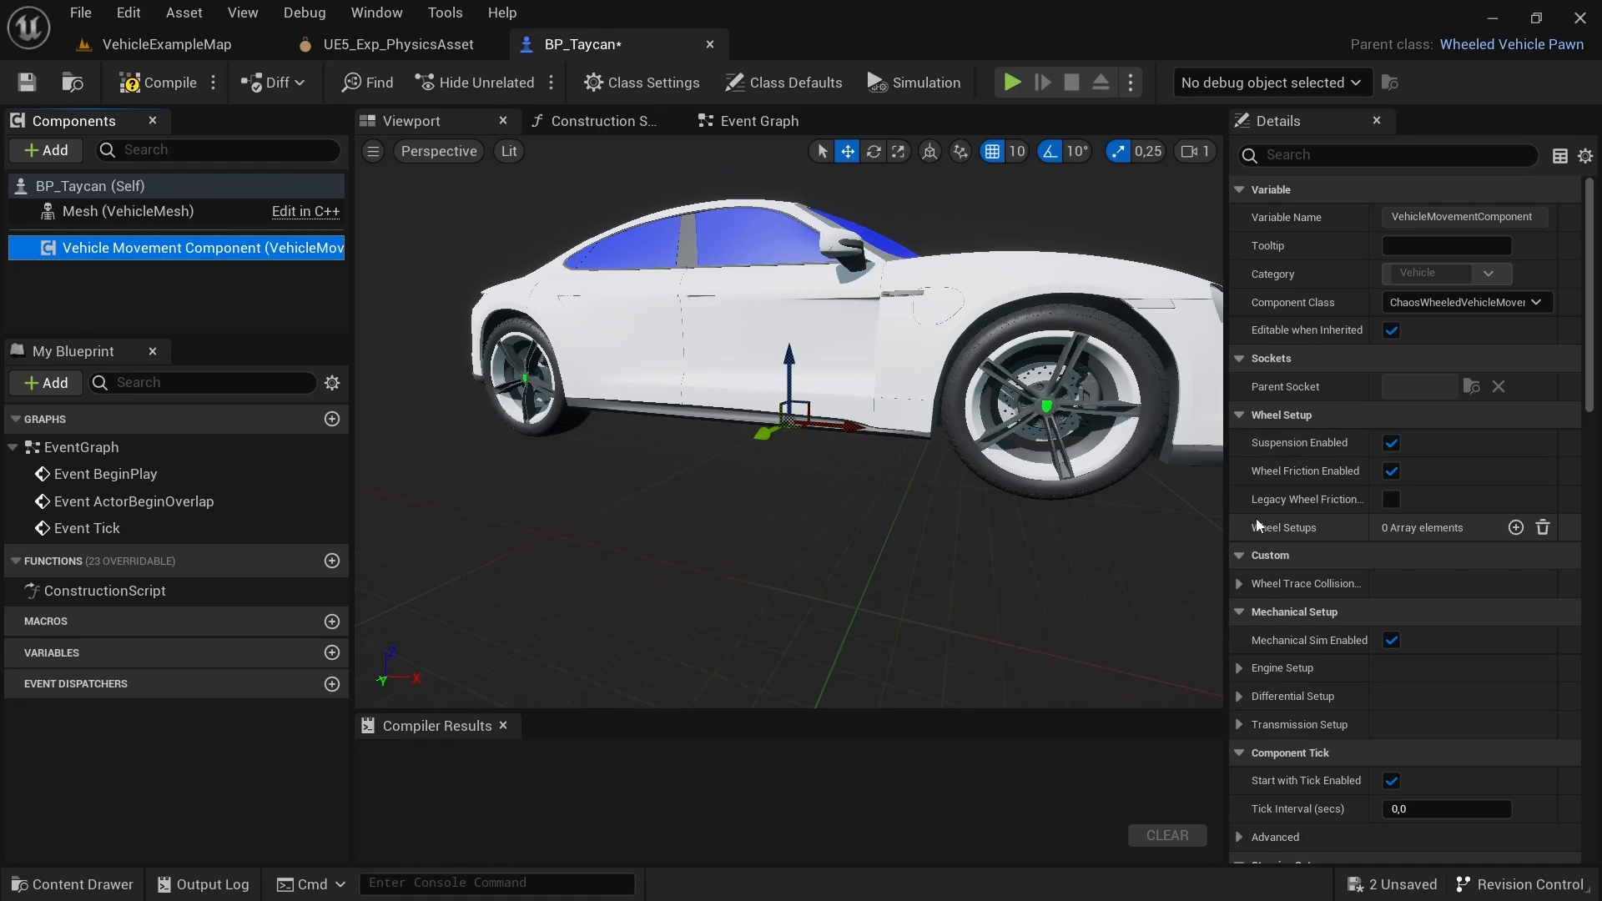
scroll(1294, 454, "down", 2)
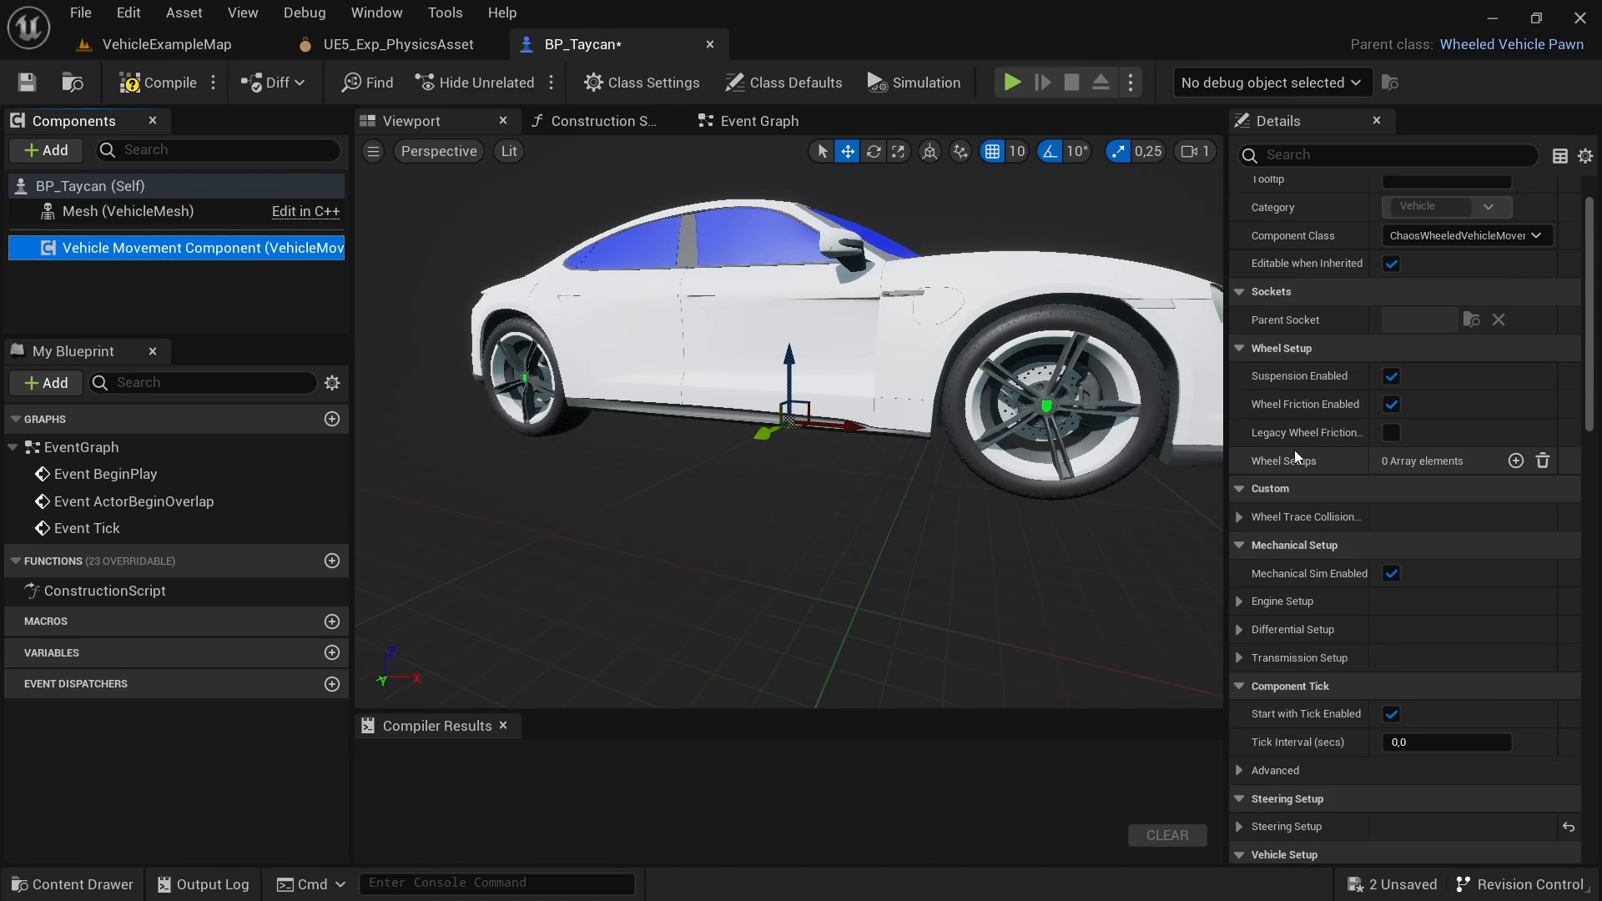
scroll(1294, 456, "down", 5)
left_click(1516, 295)
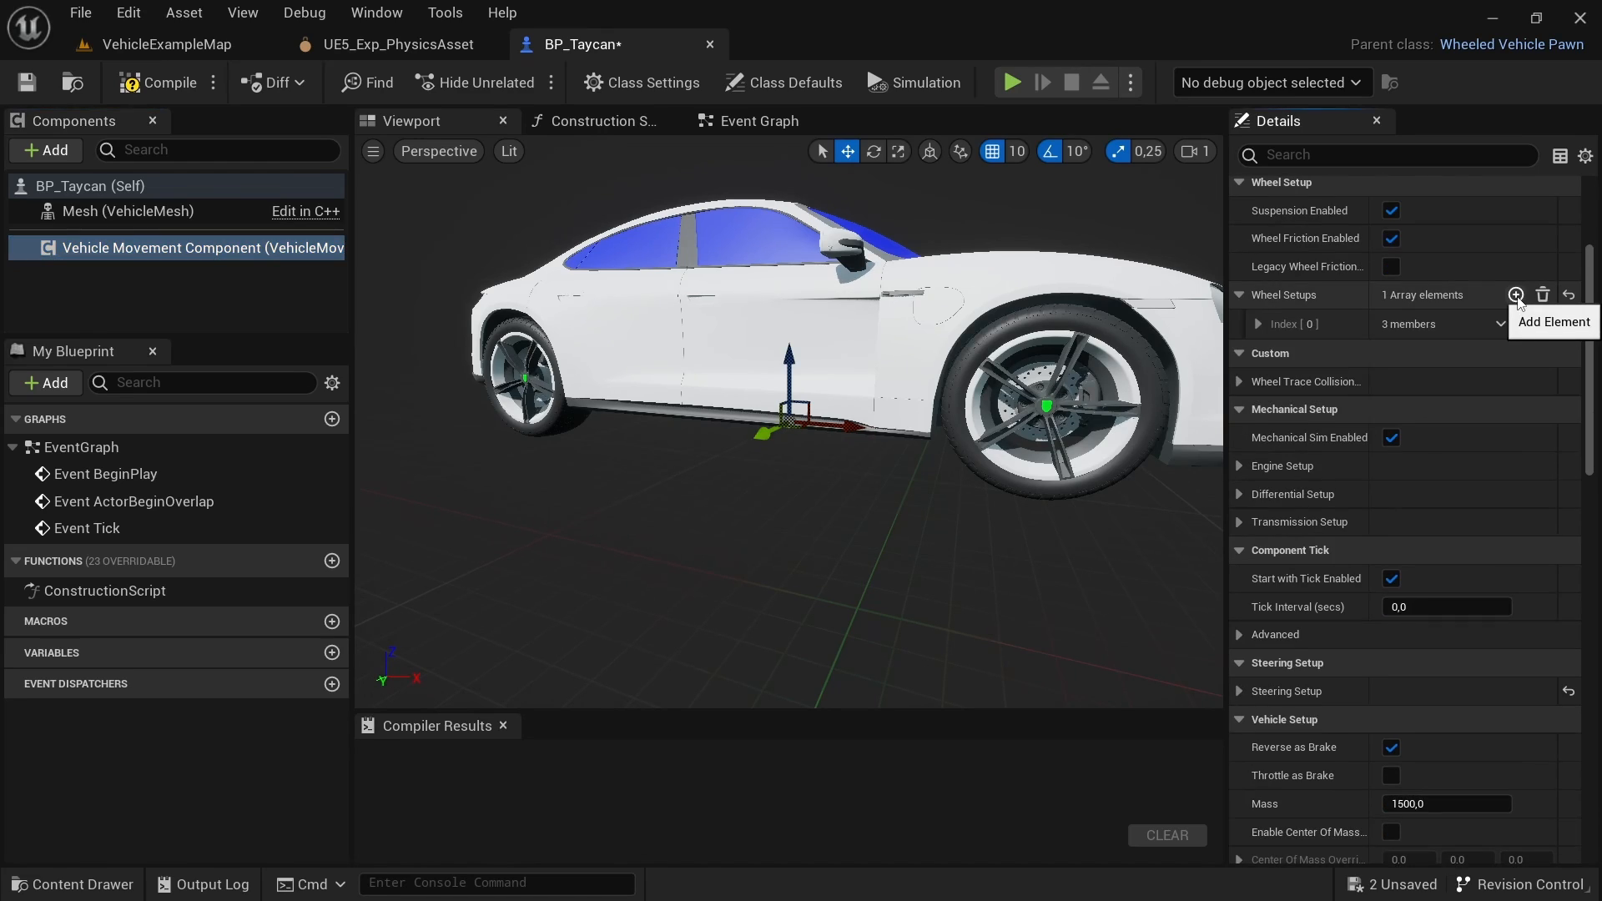
left_click(1516, 295)
left_click(1516, 295)
left_click(1516, 295)
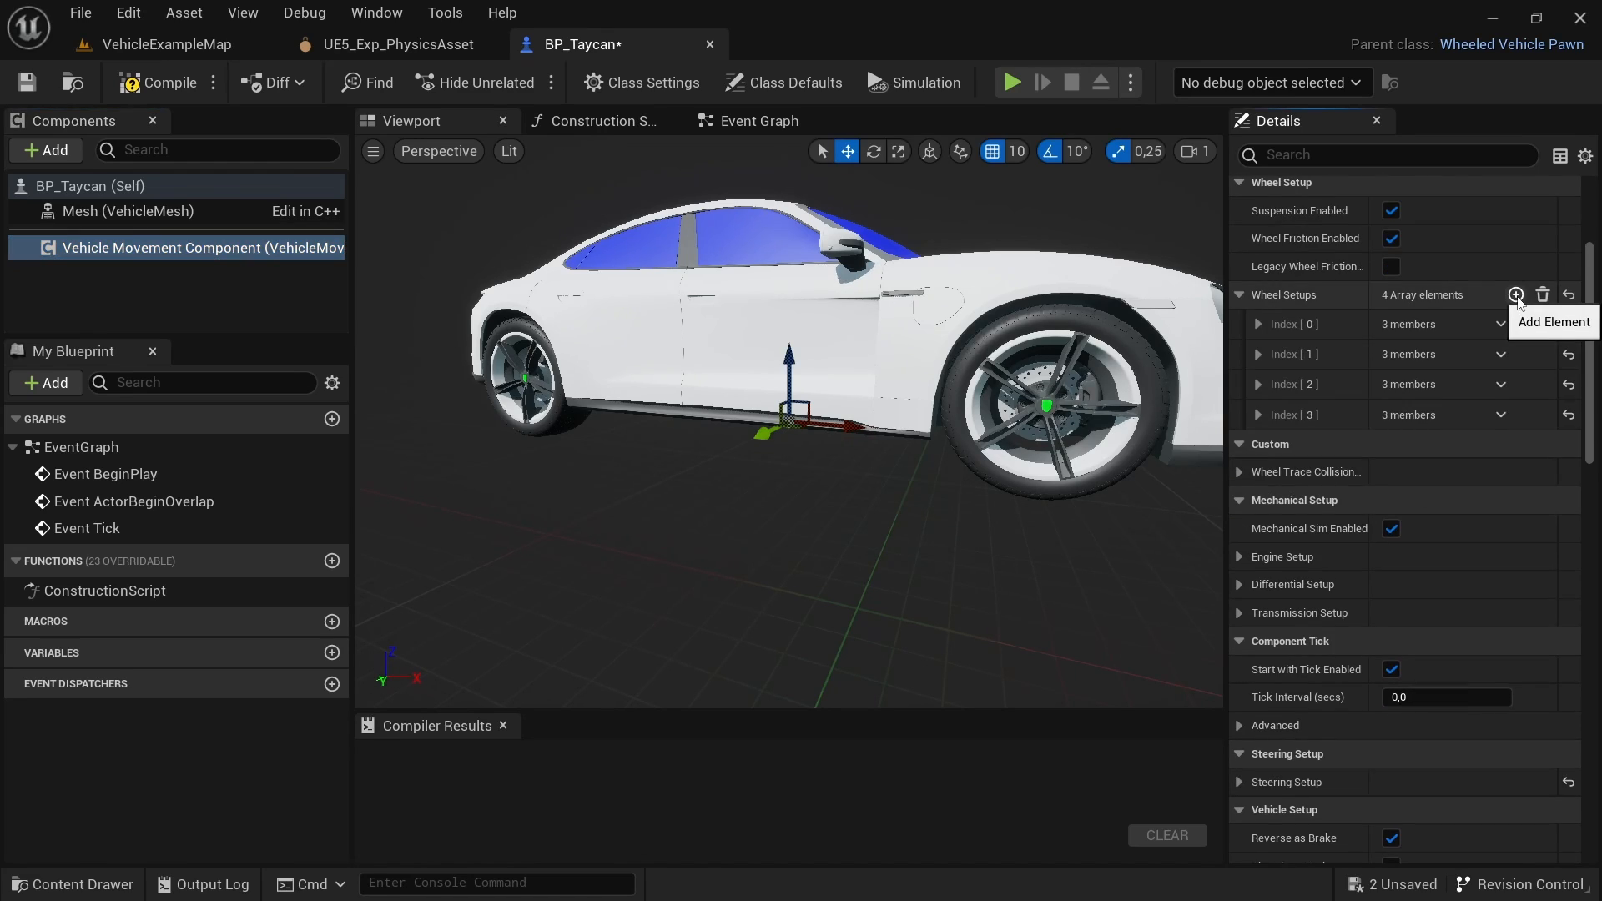
left_click(1258, 324)
left_click(1257, 438)
left_click(1258, 554)
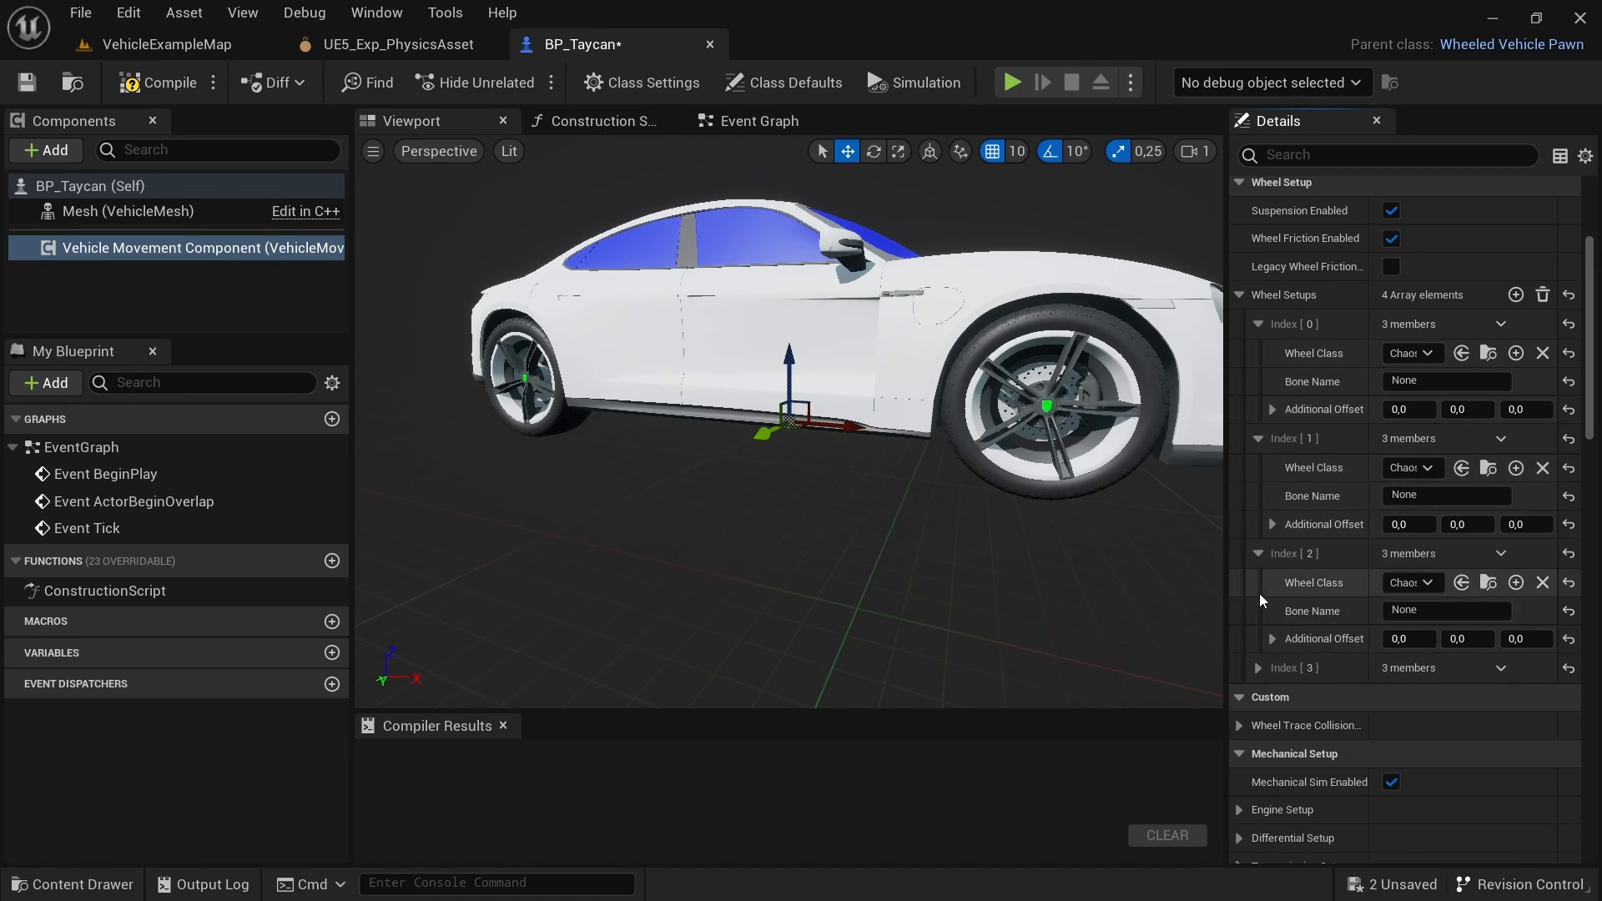
left_click(1258, 668)
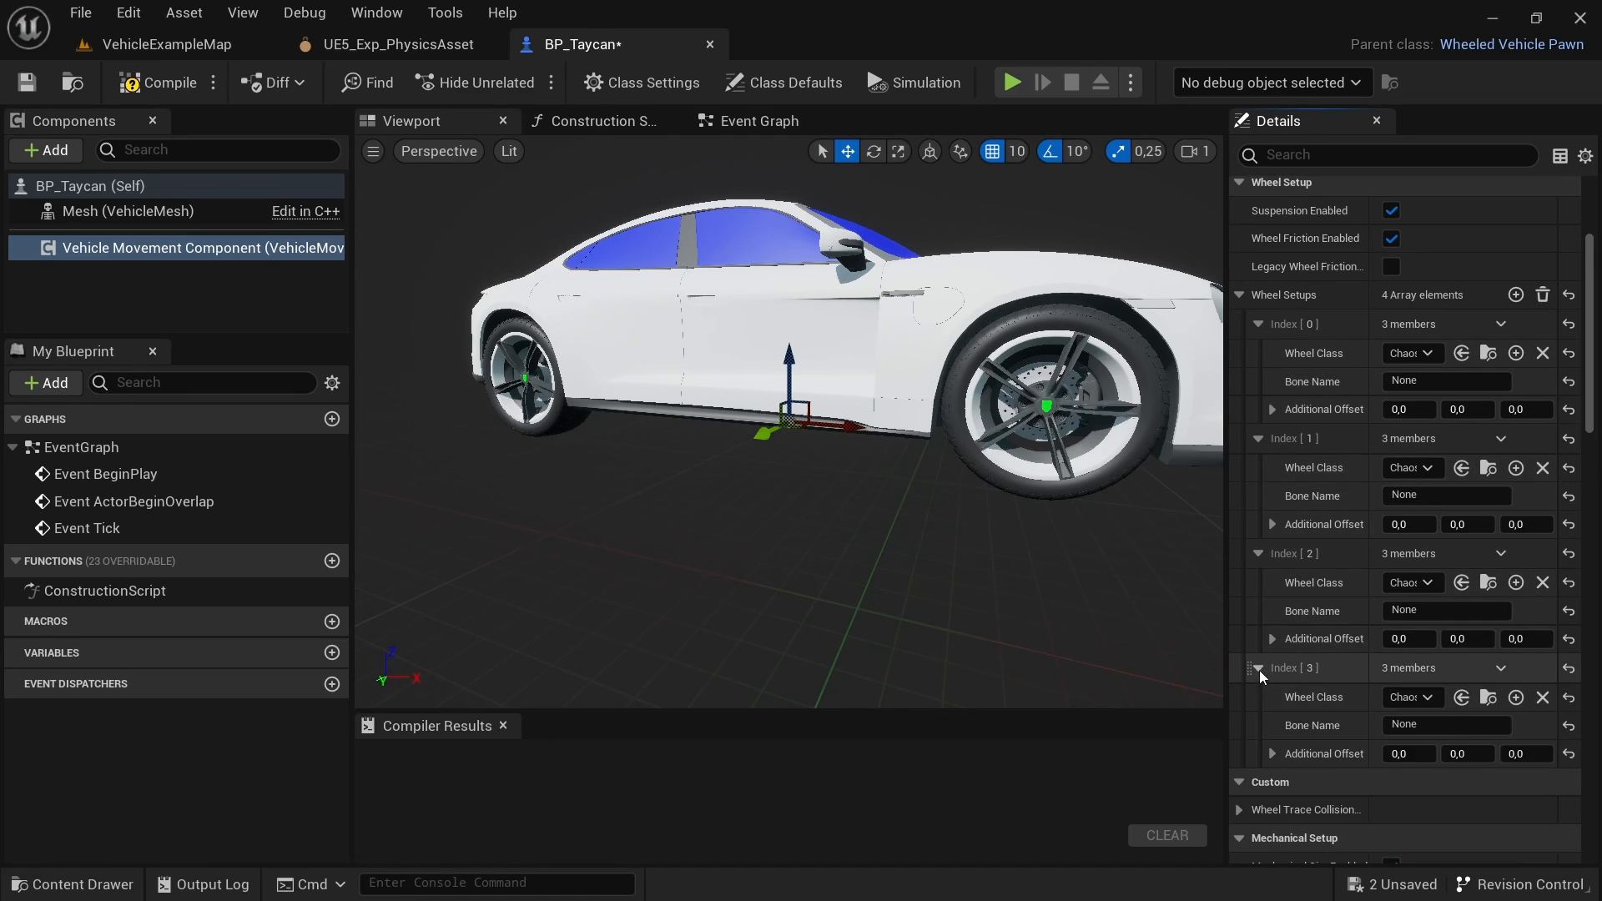
Step: Create a new wheel class named Taycan_FrontWheels in Vehicles/Taycan for wheel setup Index 0 and set its Axle Type to Front
left_click(1516, 353)
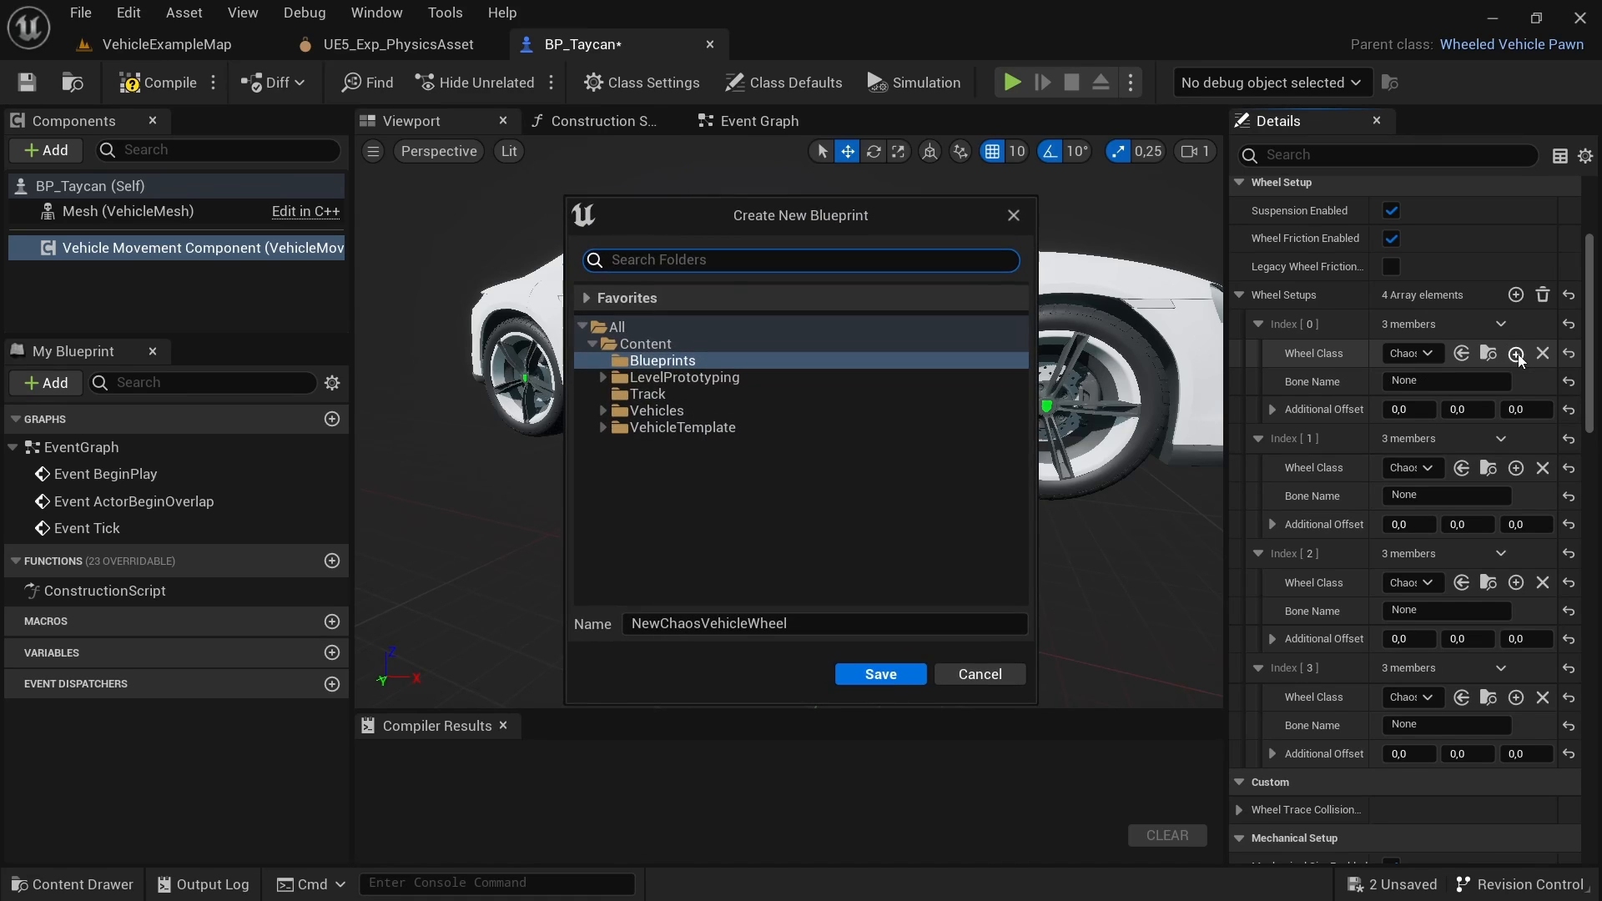
left_click(602, 411)
left_click(660, 476)
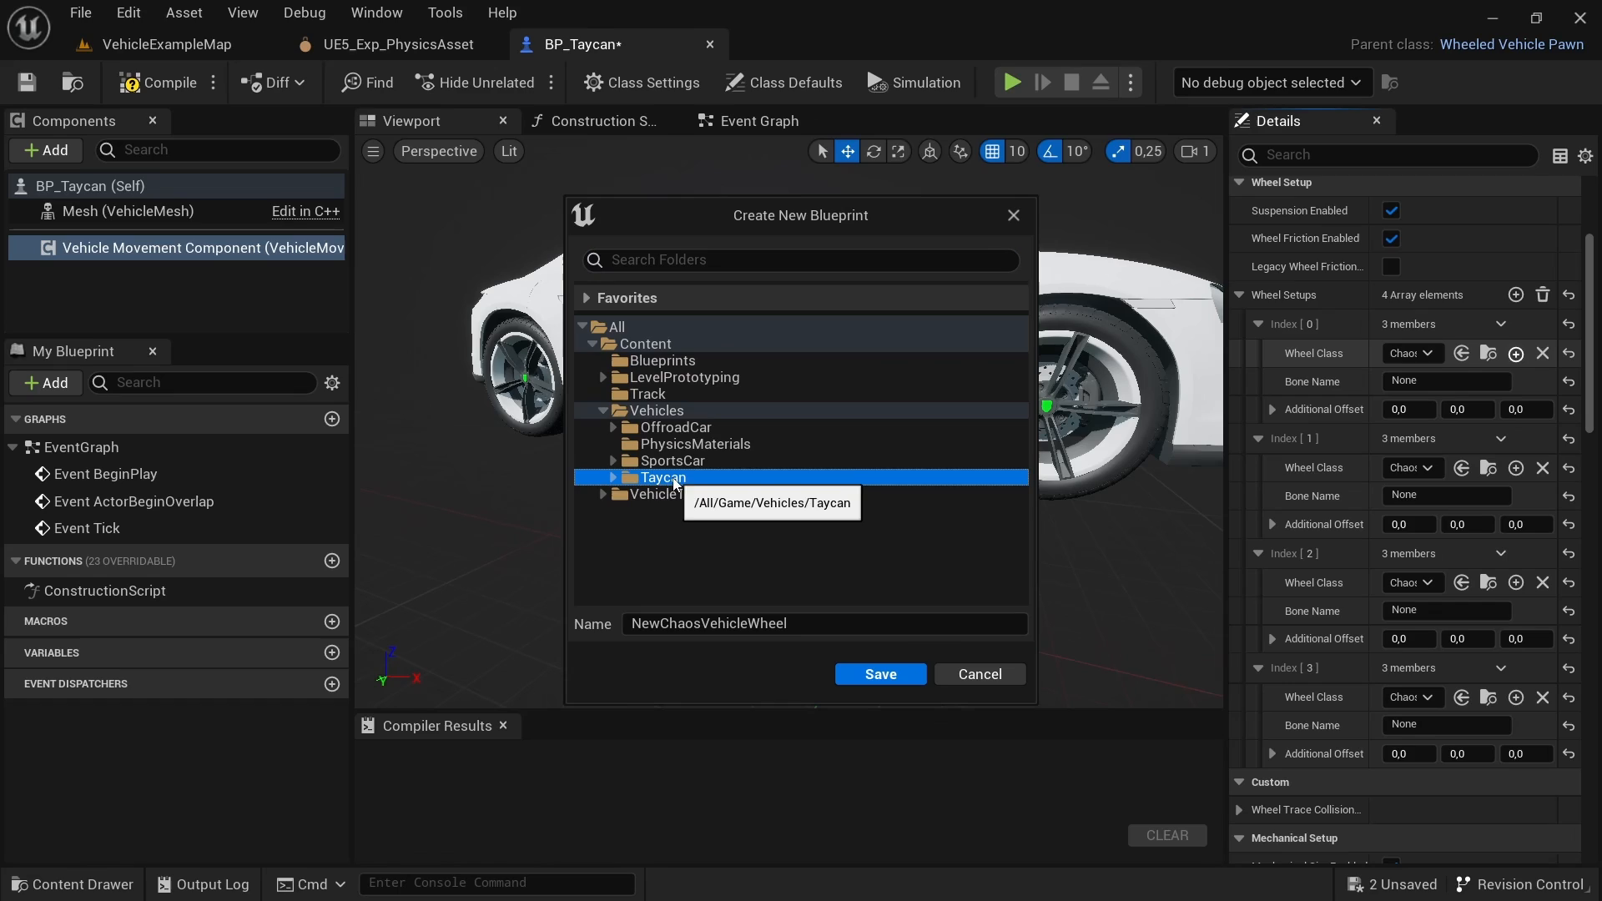
left_click(806, 624)
double_click(806, 625)
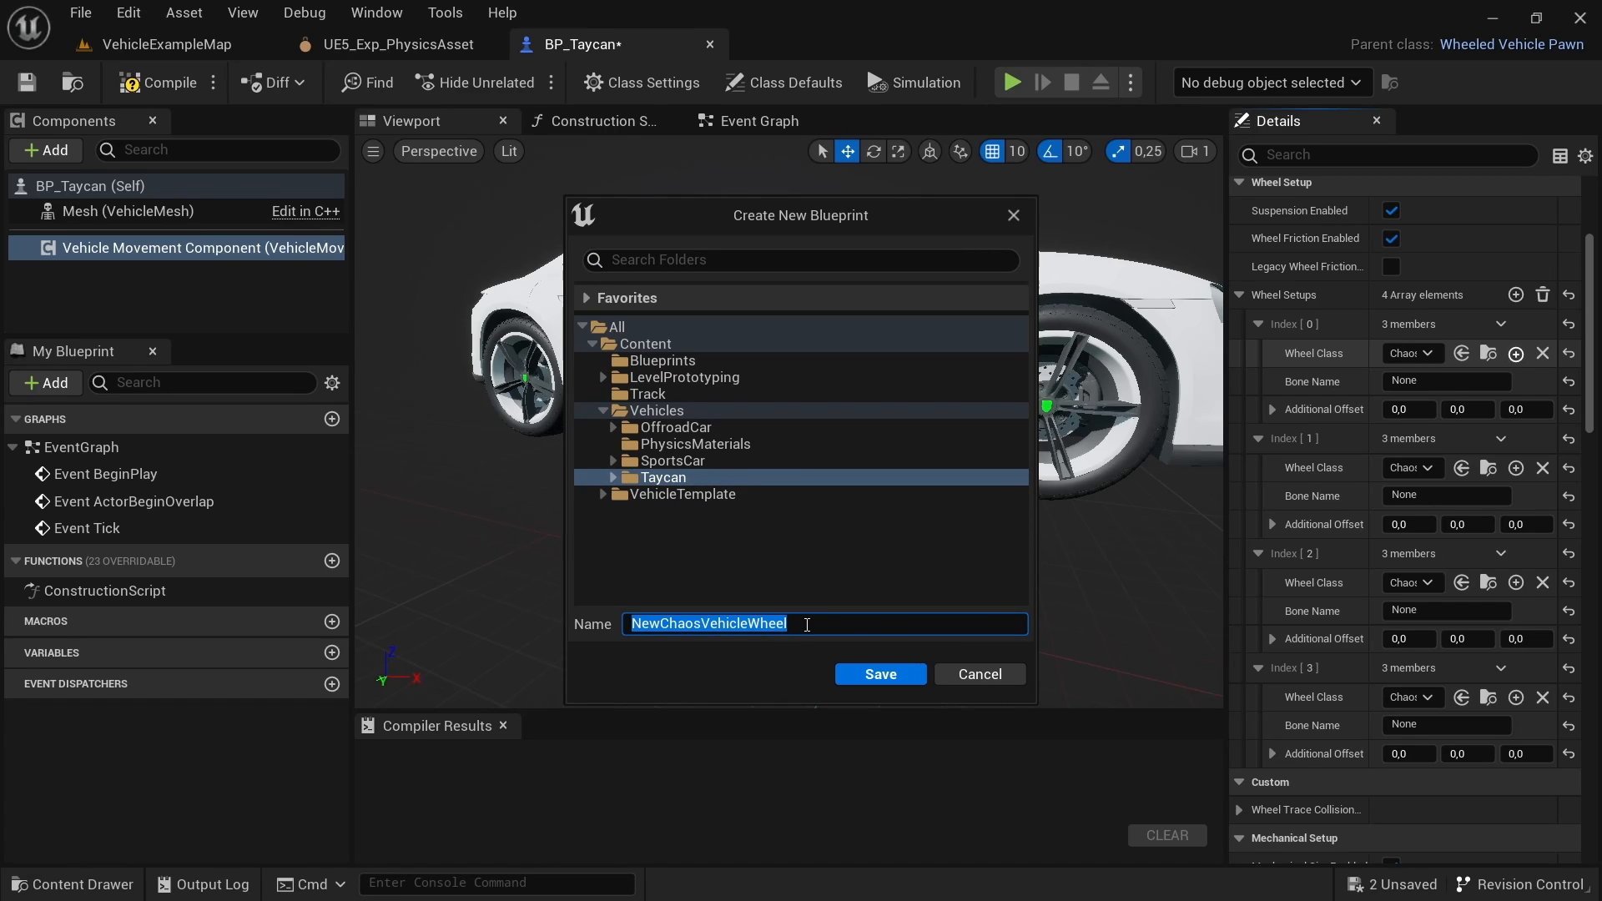
type("Taycan_FrontWheels")
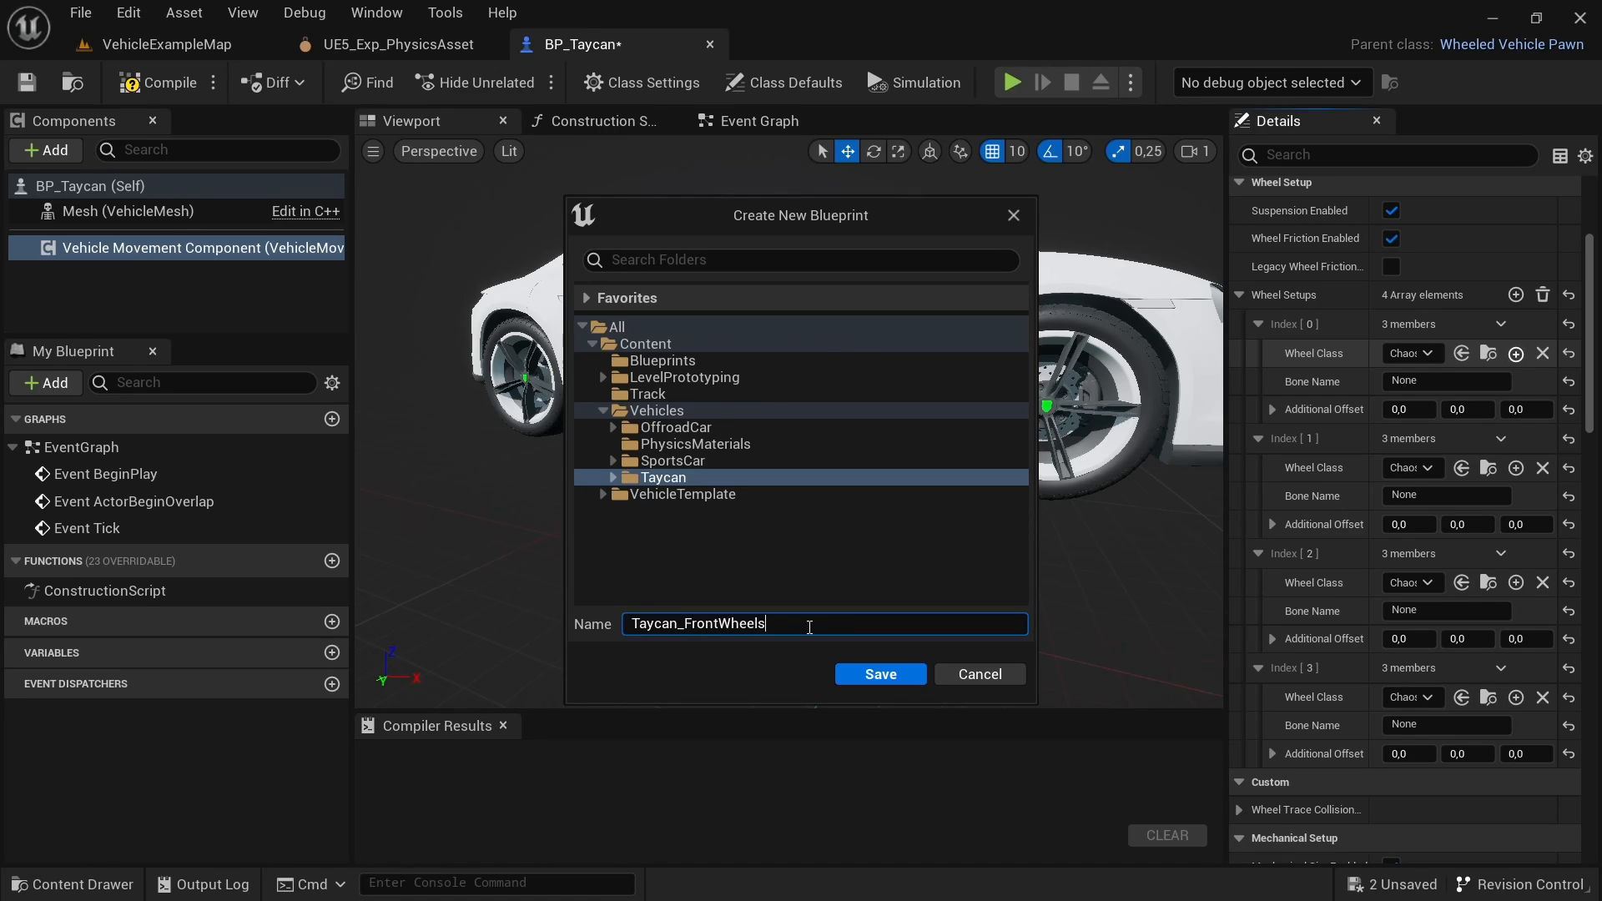
left_click(733, 652)
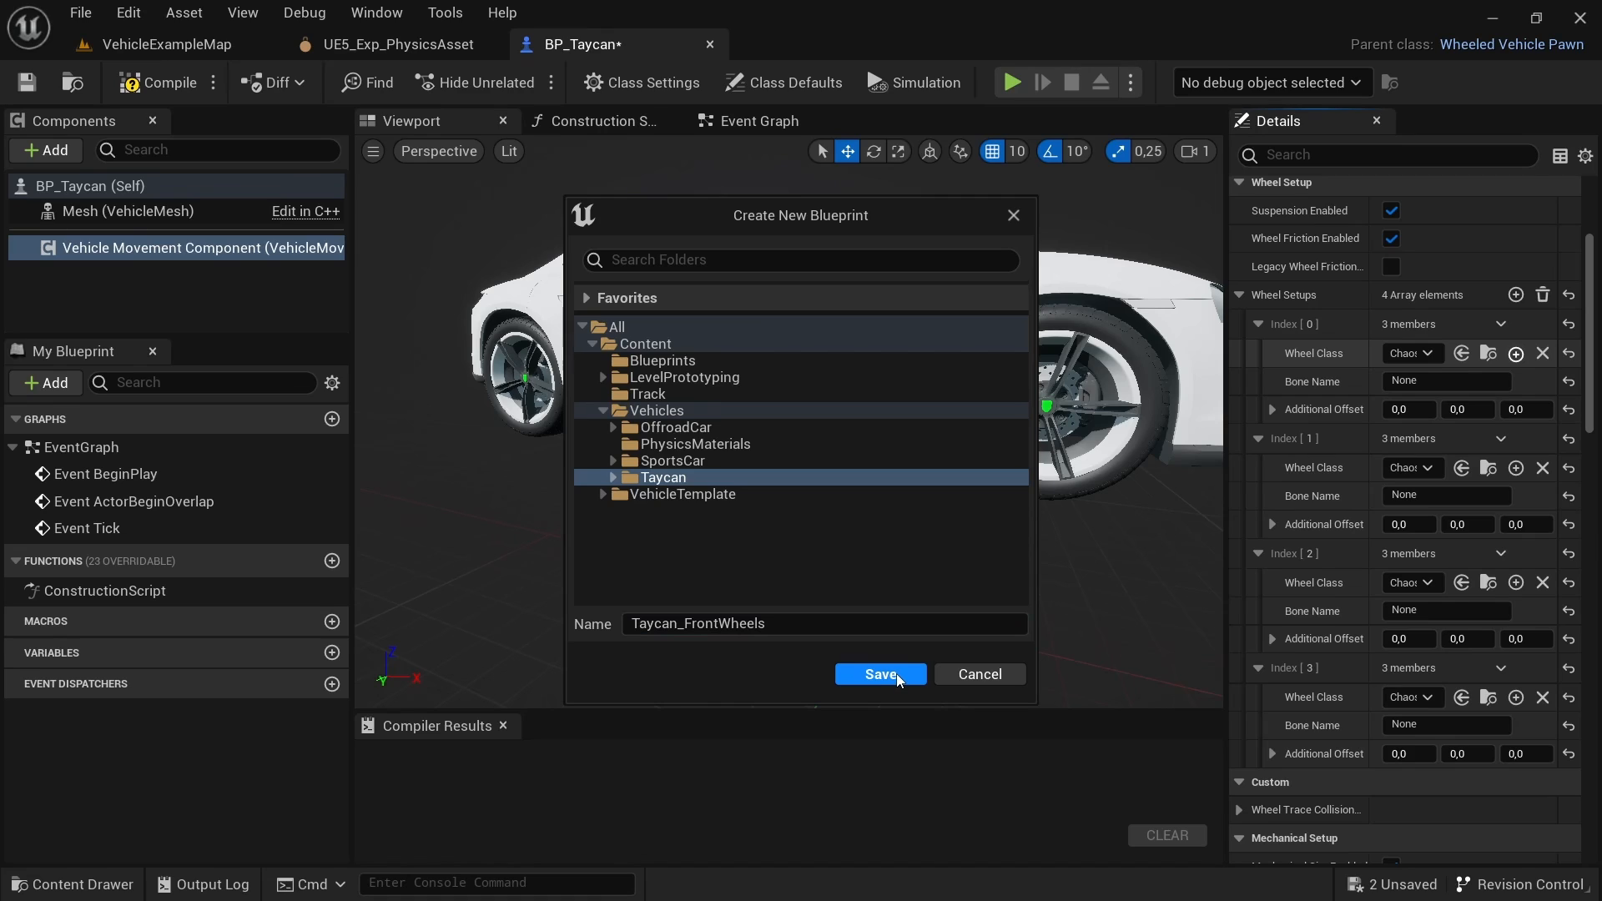
left_click(896, 676)
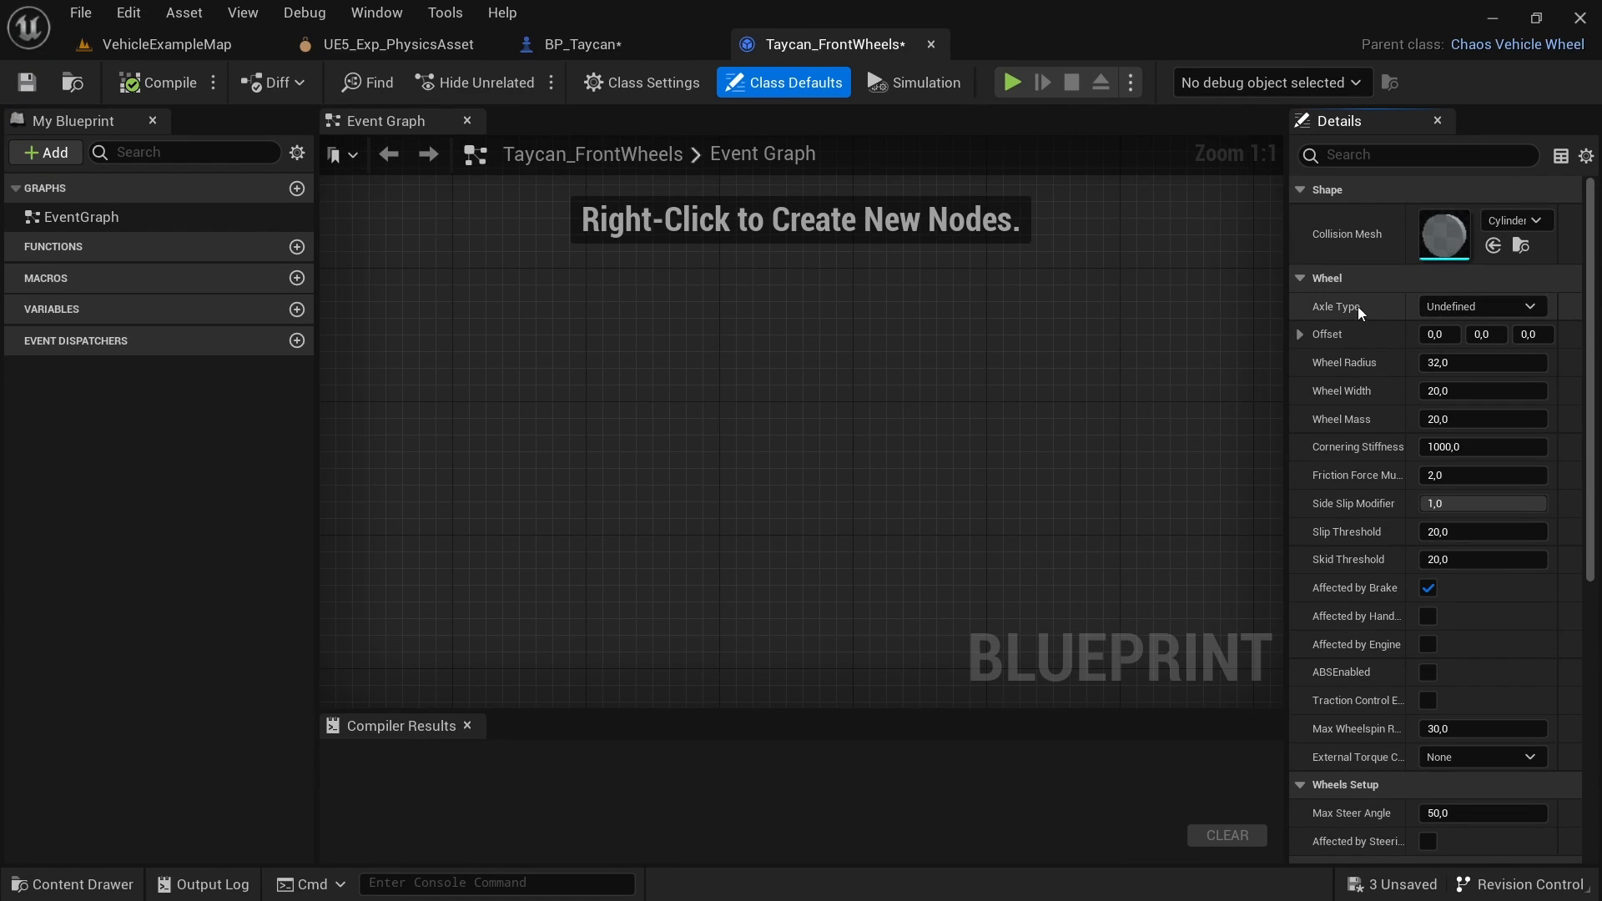
left_click(1473, 308)
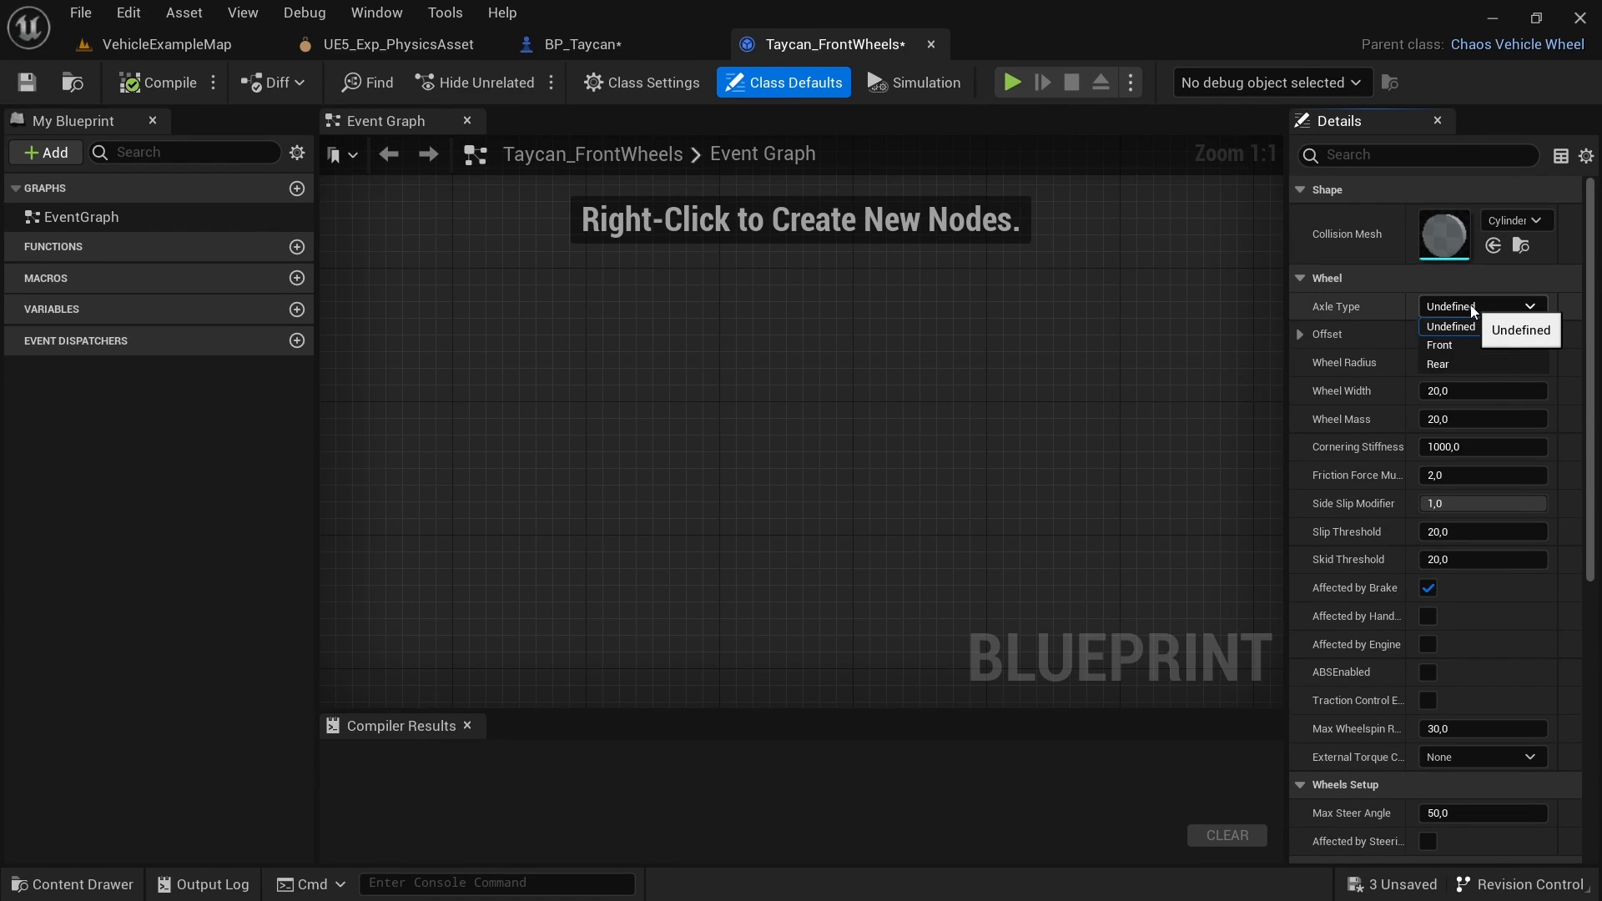
left_click(1460, 348)
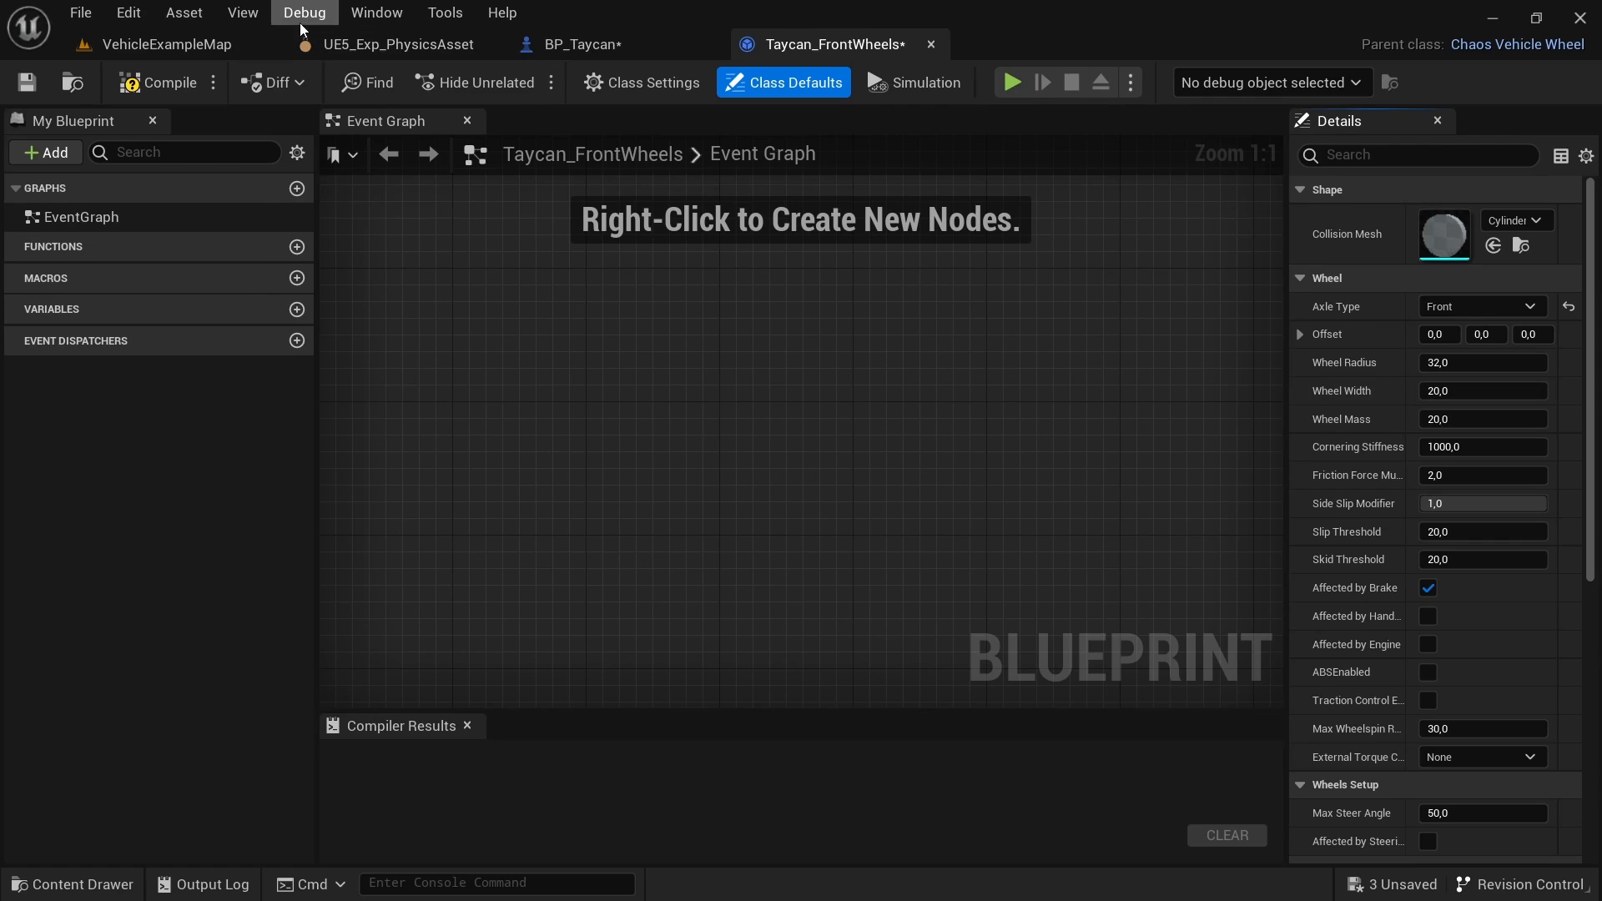
Step: Measure a car wheel's width and diameter in the level's Top view with grid snapping off, and return to the Perspective view
left_click(162, 50)
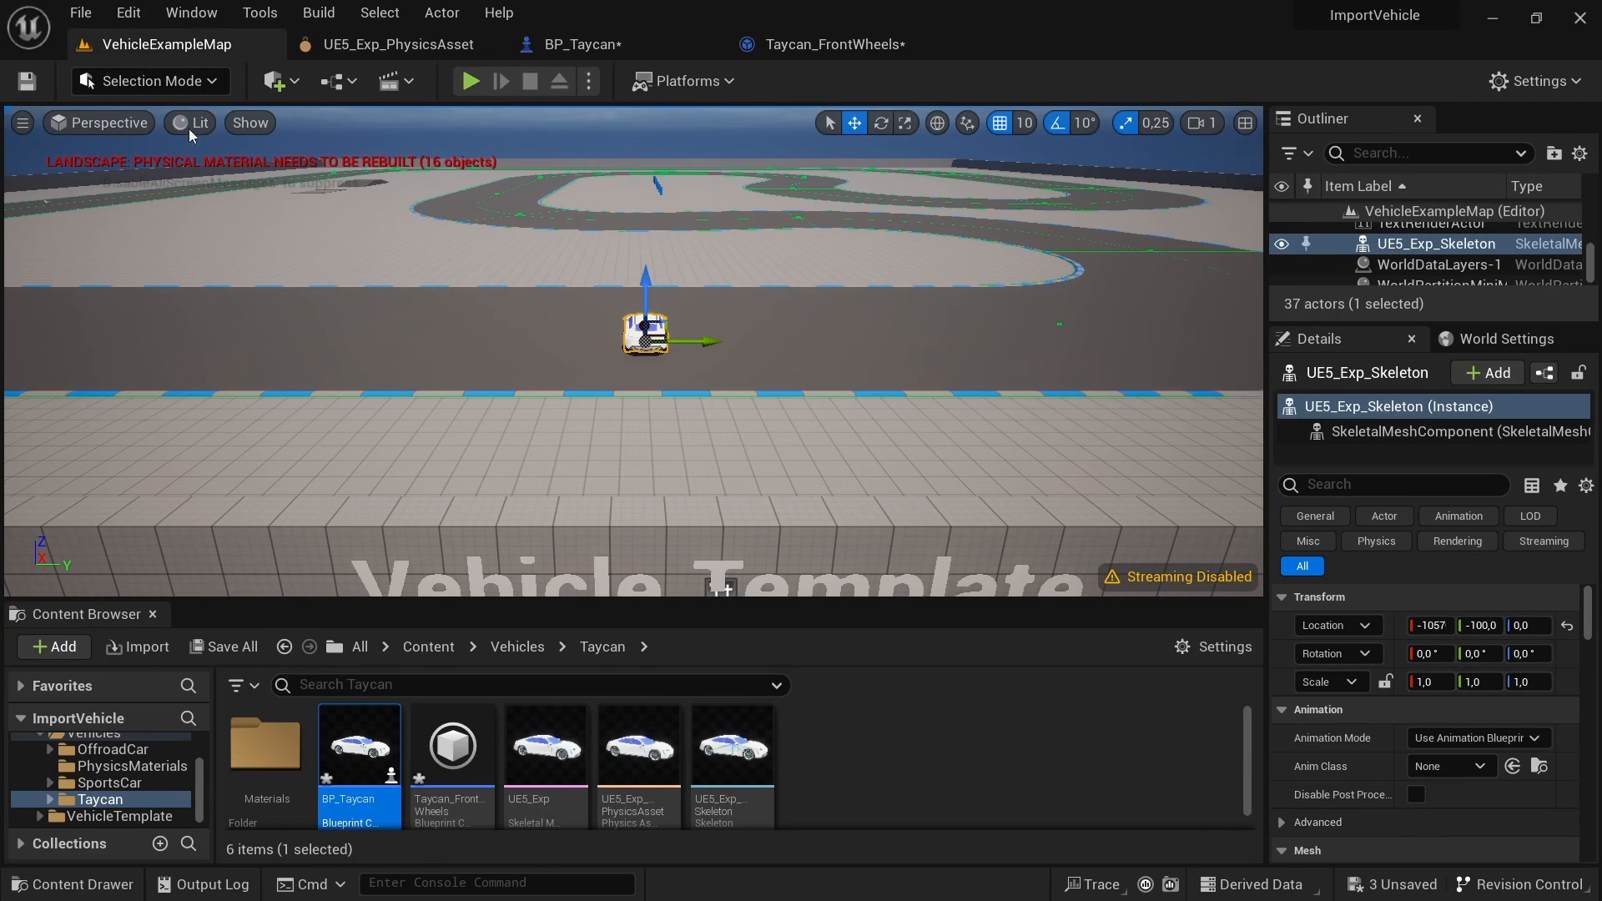
left_click(88, 127)
left_click(114, 200)
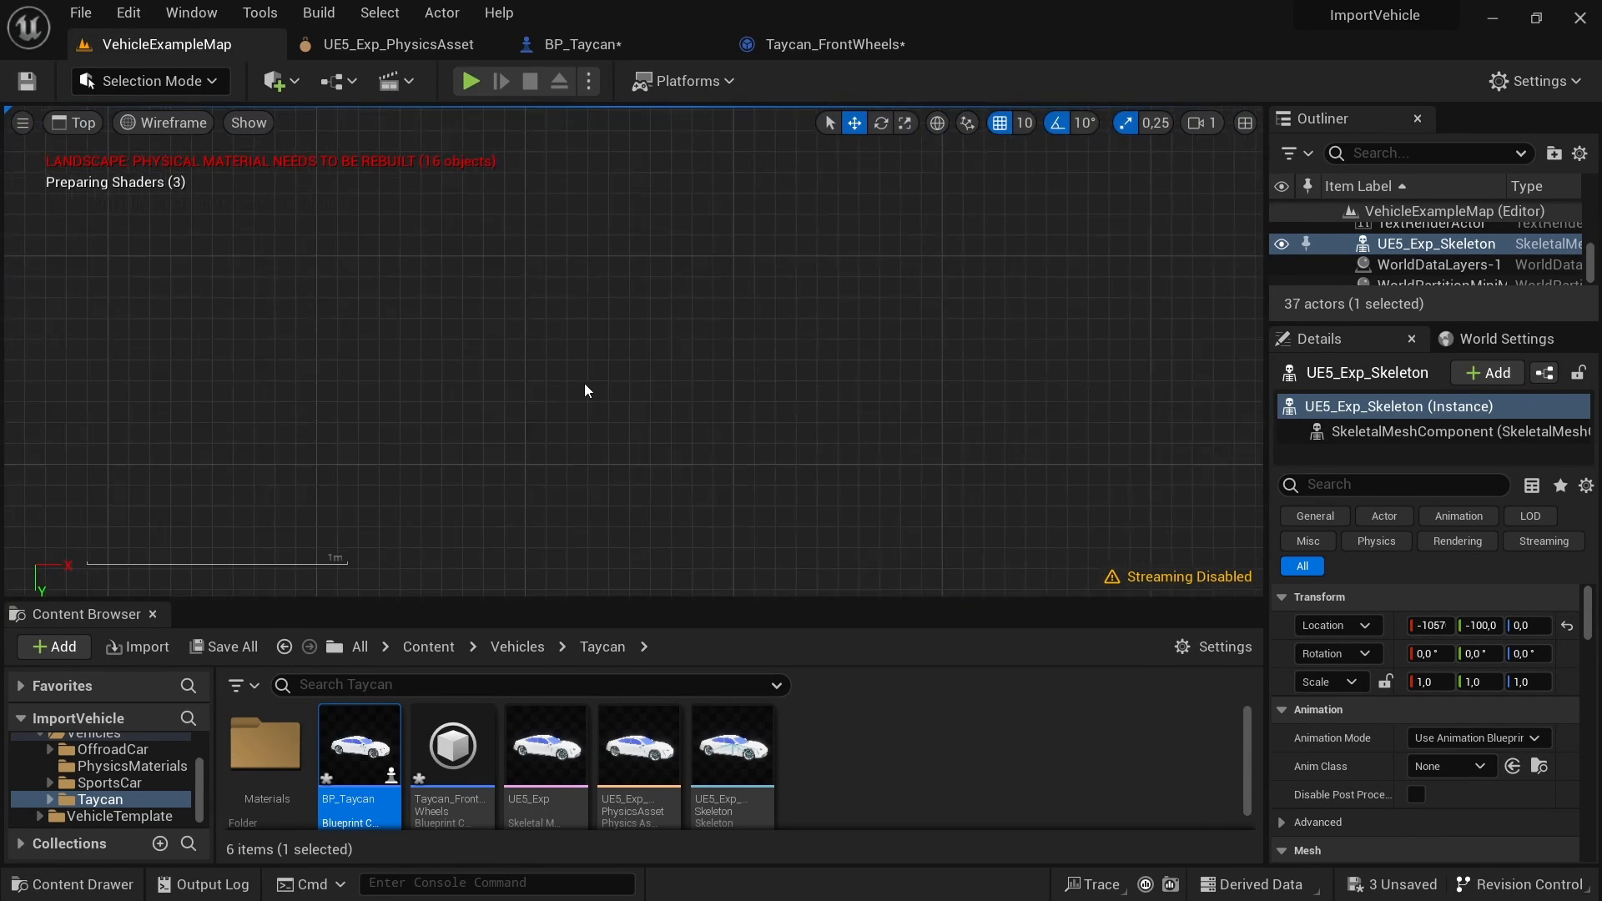
scroll(454, 432, "down", 5)
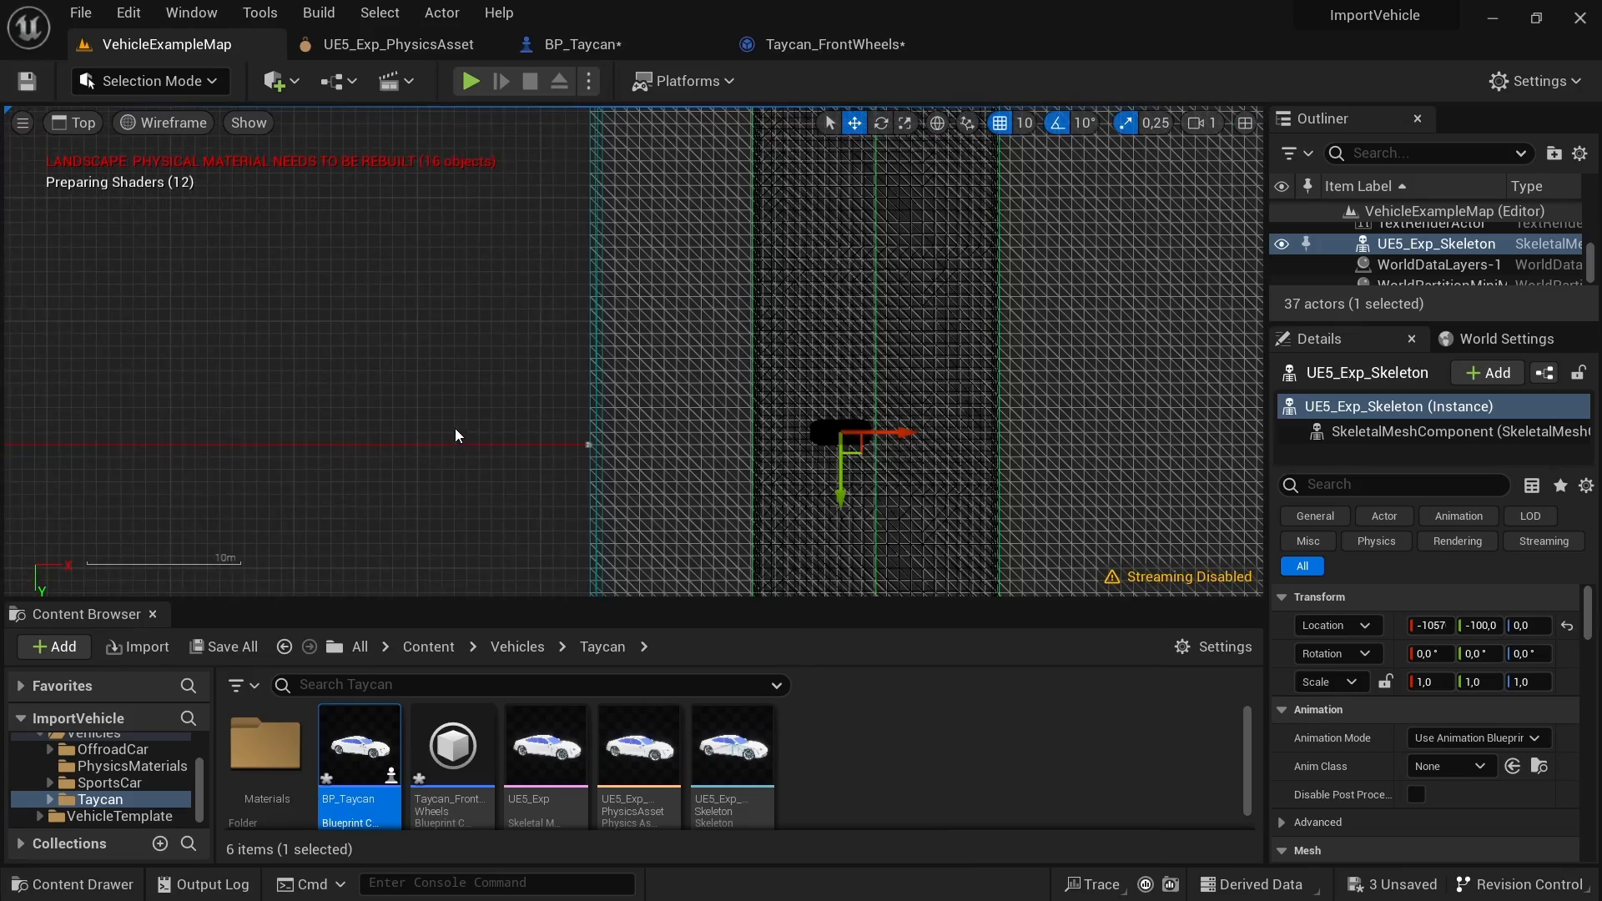
scroll(837, 431, "up", 5)
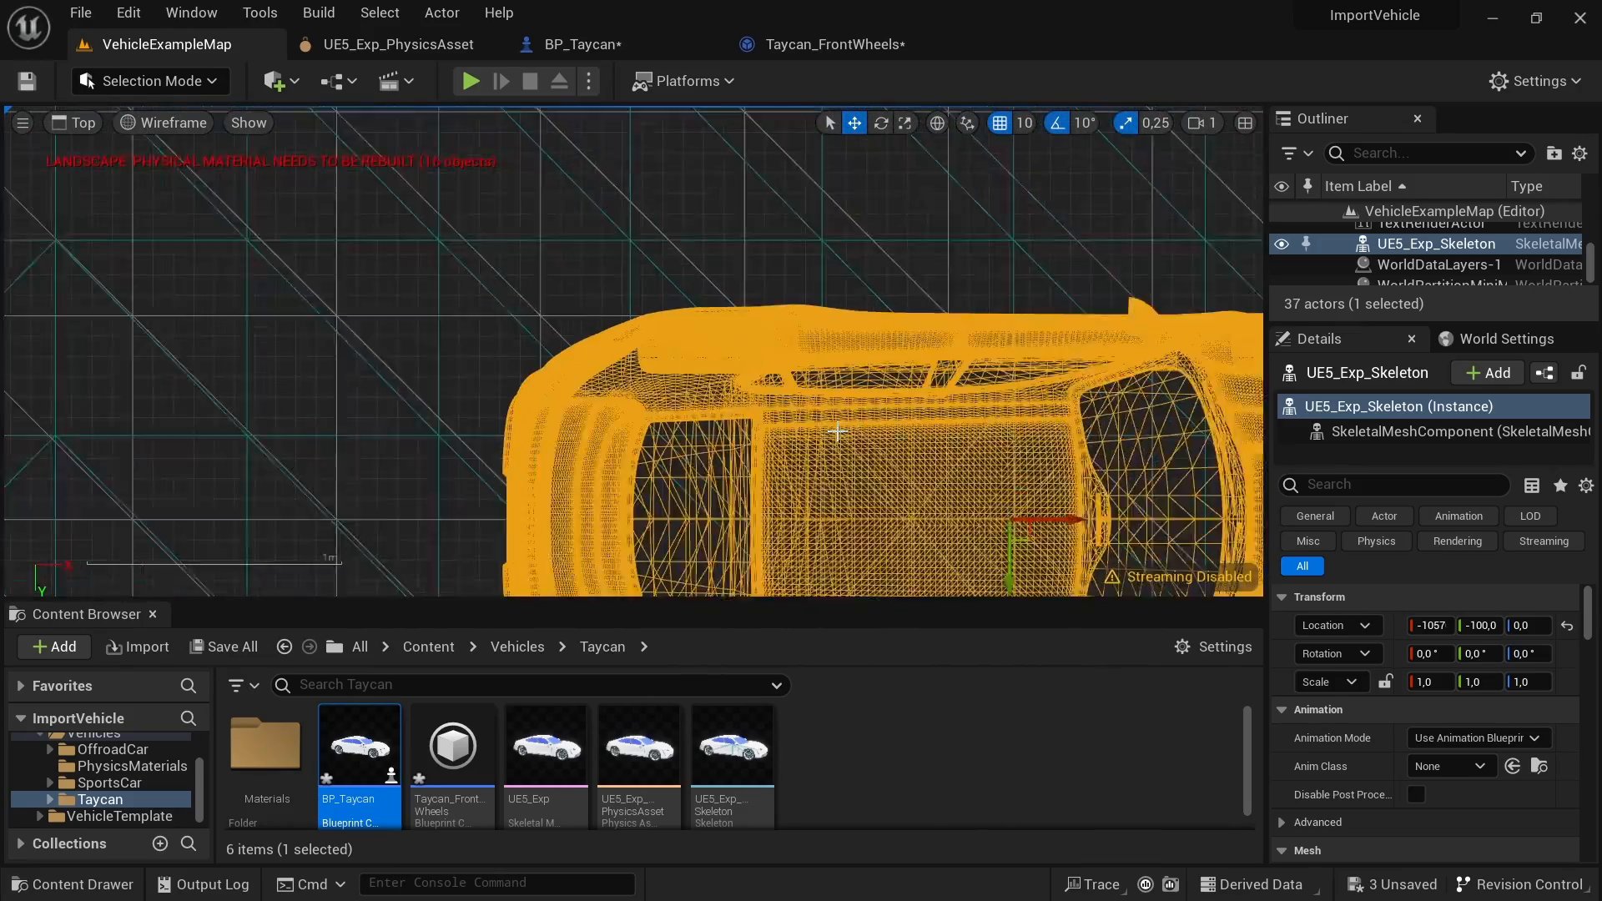
scroll(837, 432, "up", 5)
left_click(641, 272)
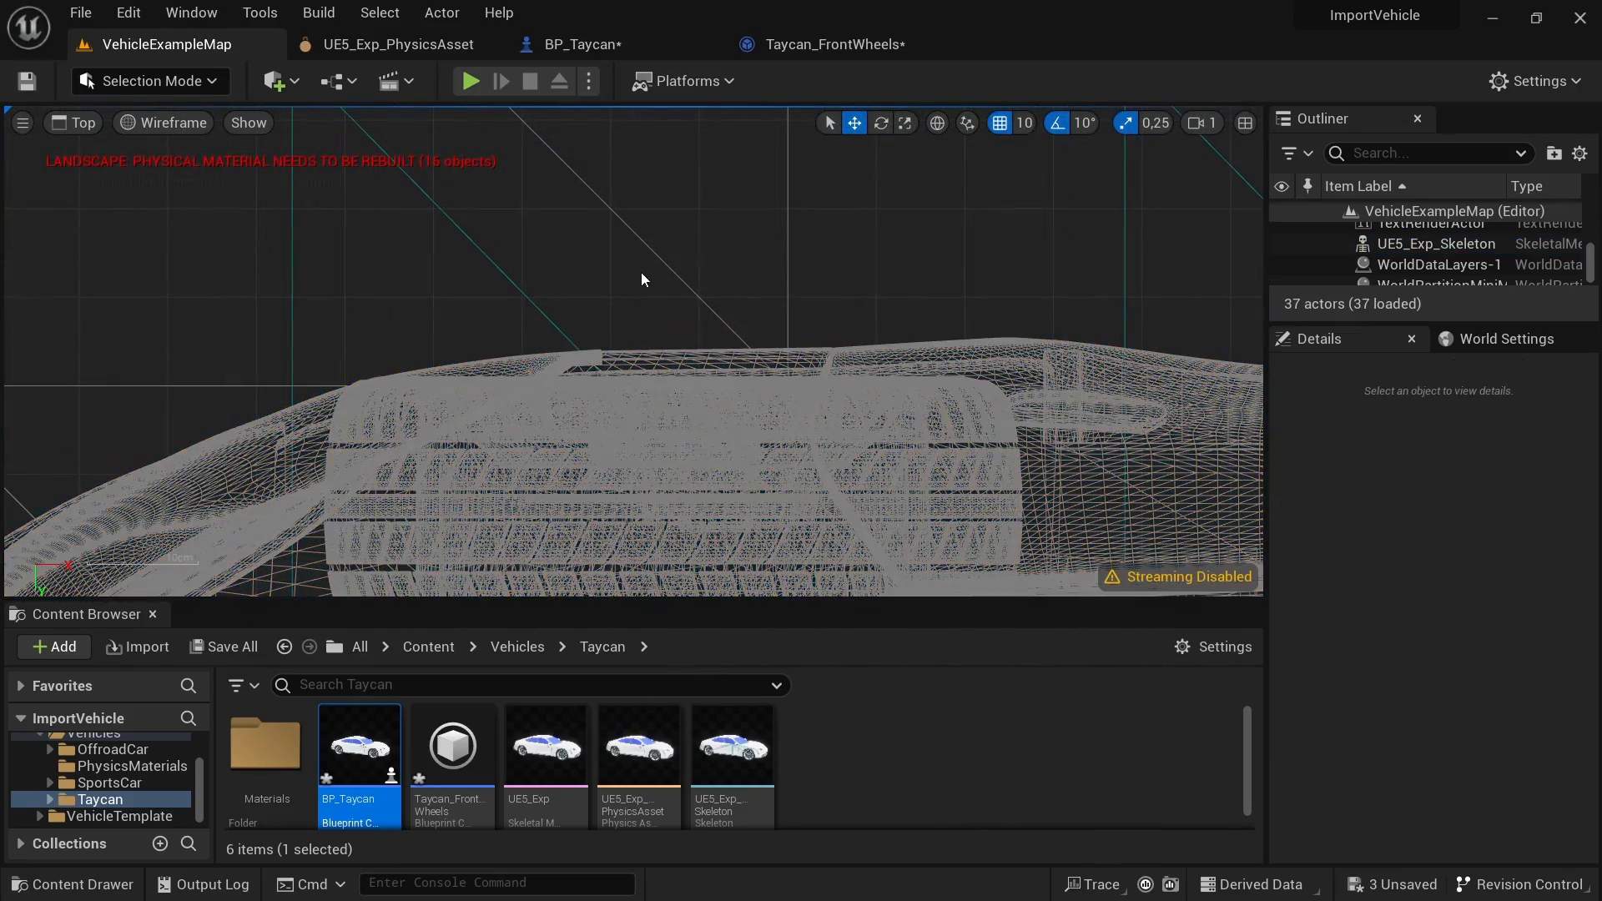
scroll(672, 302, "down", 2)
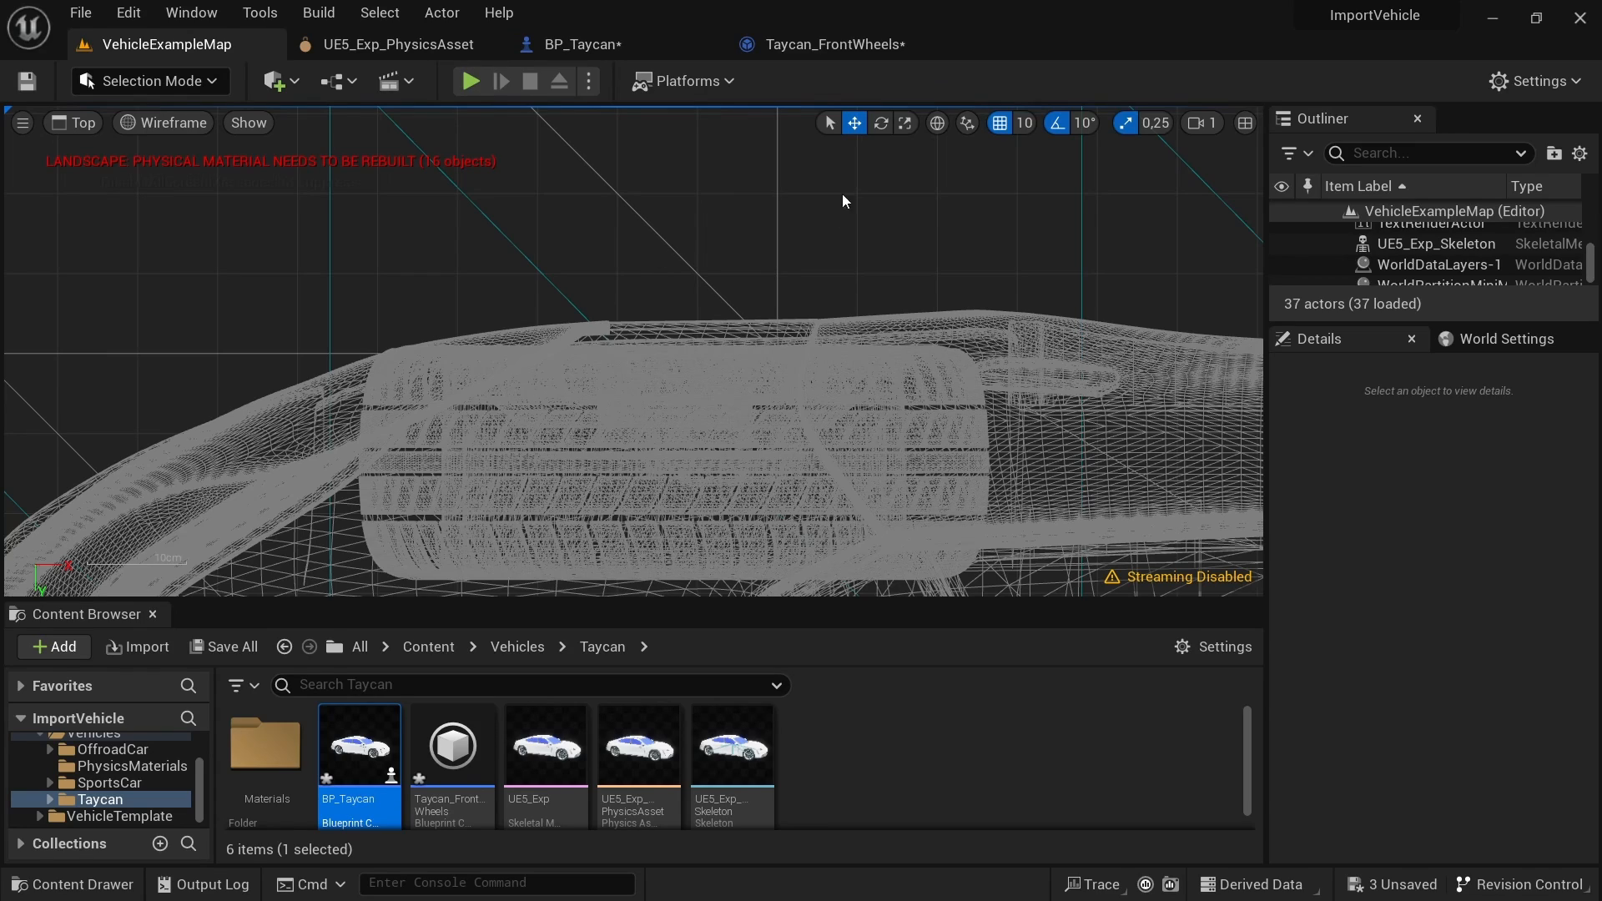
left_click(999, 123)
middle_click_drag(695, 345, 697, 584)
middle_click_drag(464, 466, 989, 464)
key("alt+g")
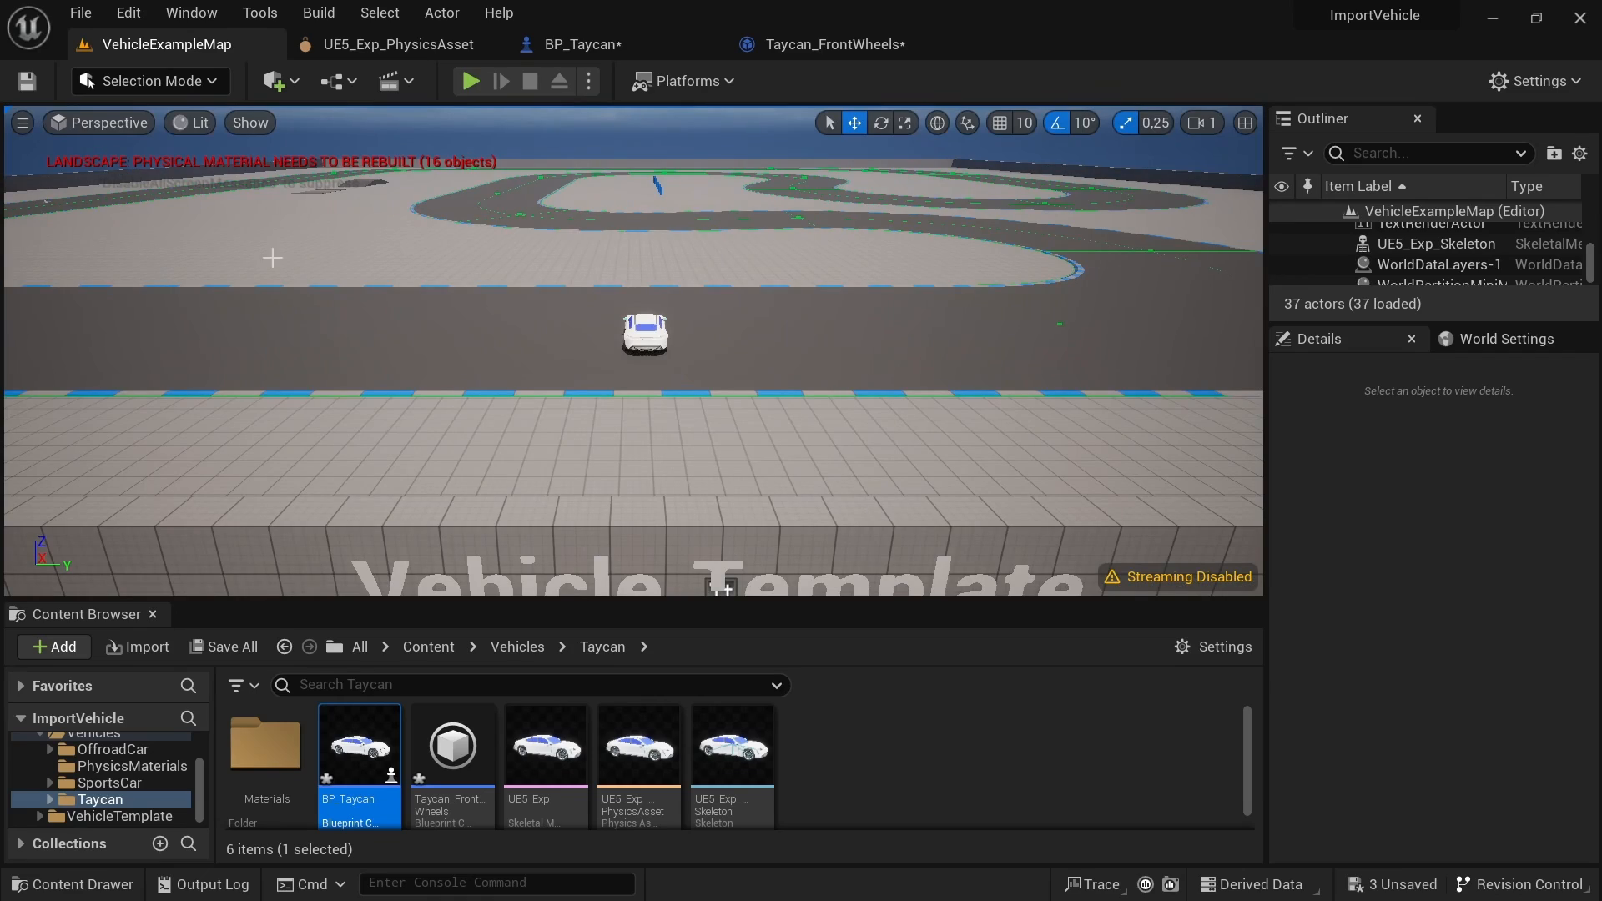
Step: In Taycan_FrontWheels, set the Wheel Radius to 79/2 and the Wheel Width to 30
left_click(842, 46)
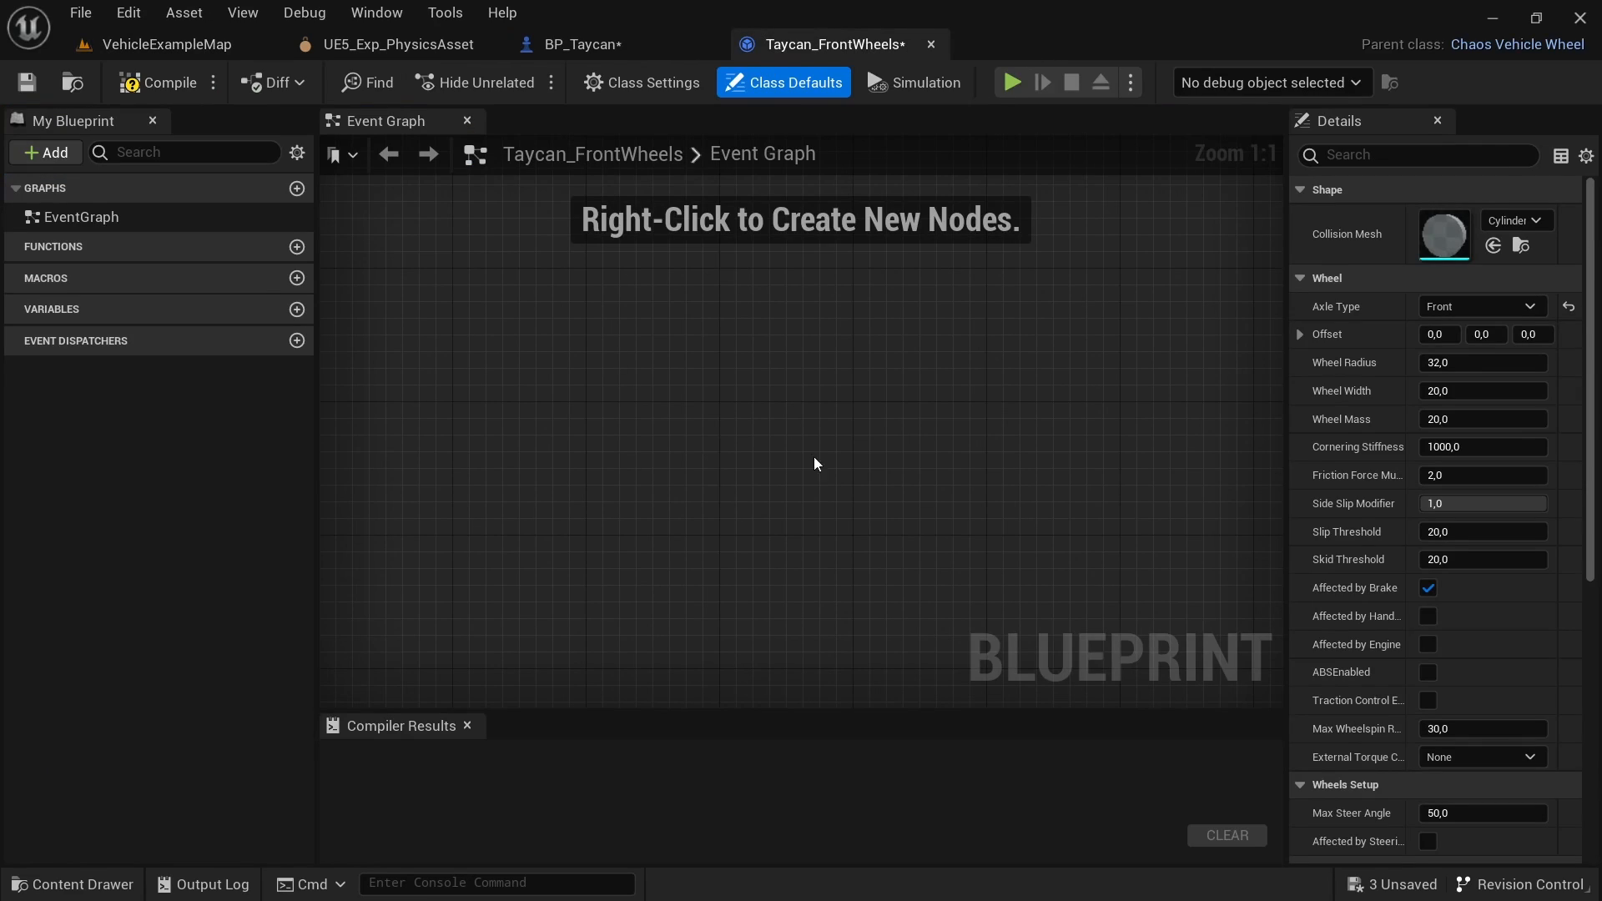
left_click(1469, 357)
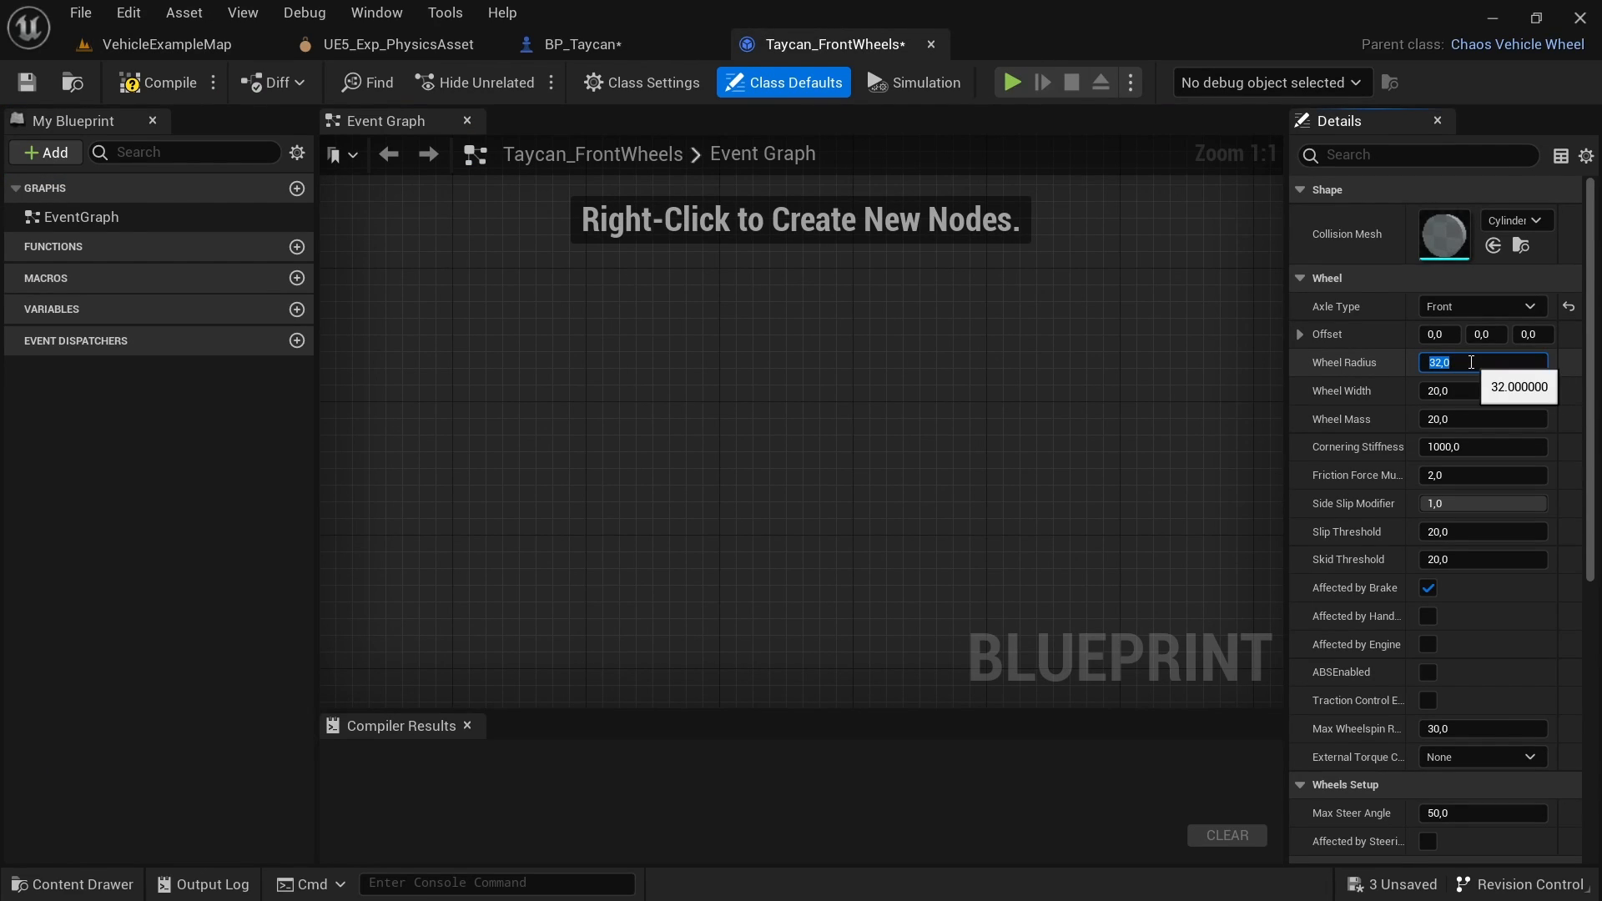
type("79/2")
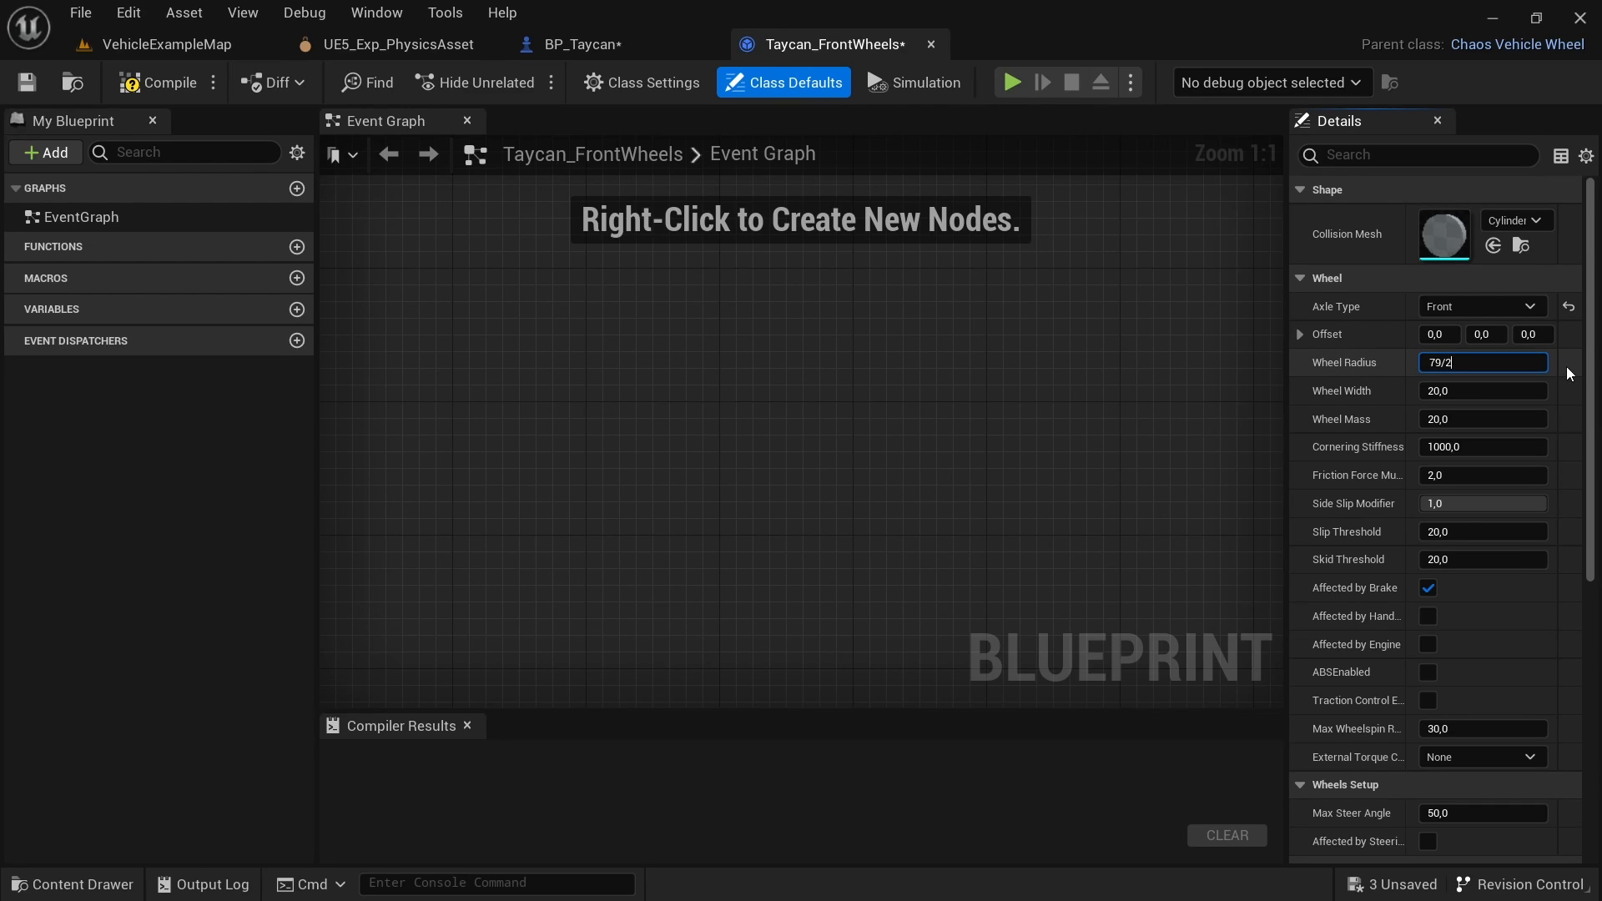
key("Return")
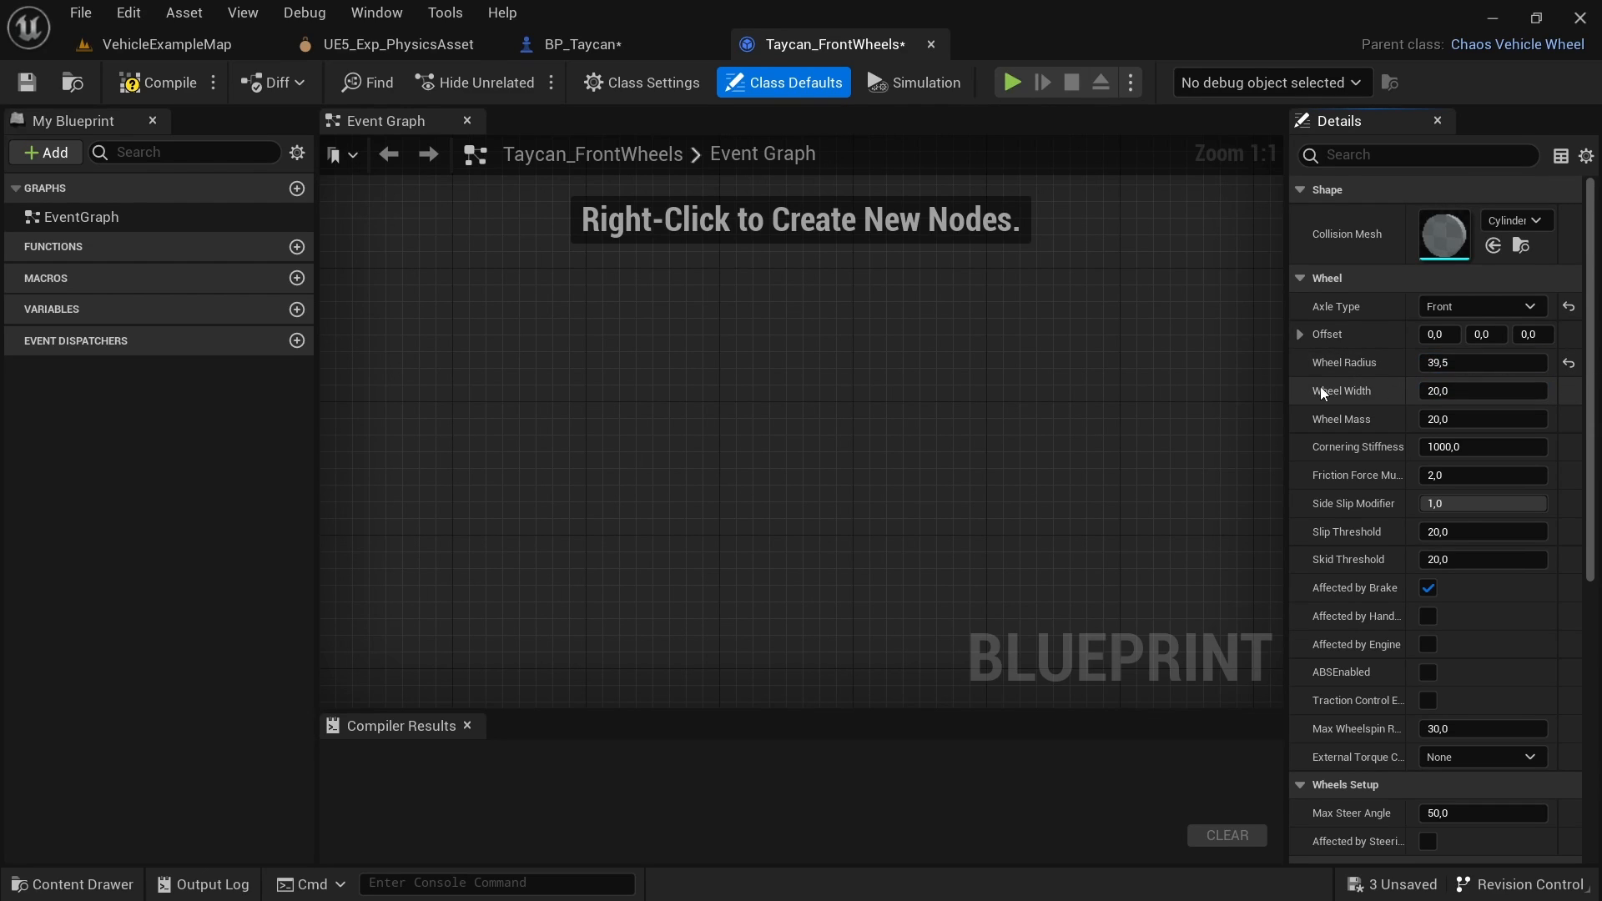
left_click(1480, 390)
type("30")
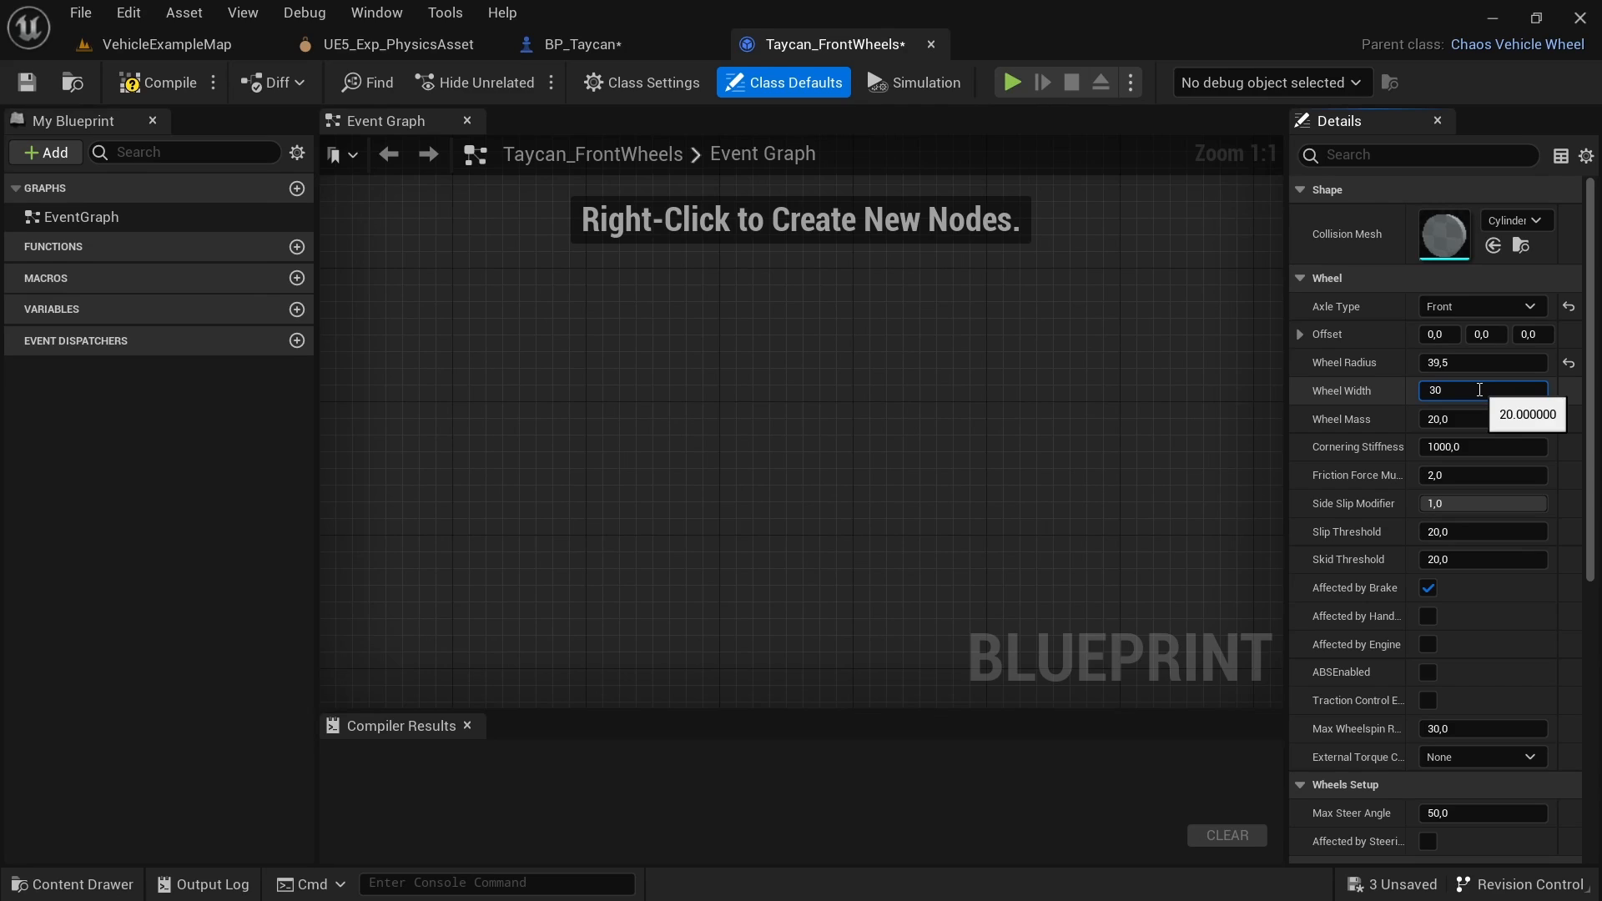
key("Return")
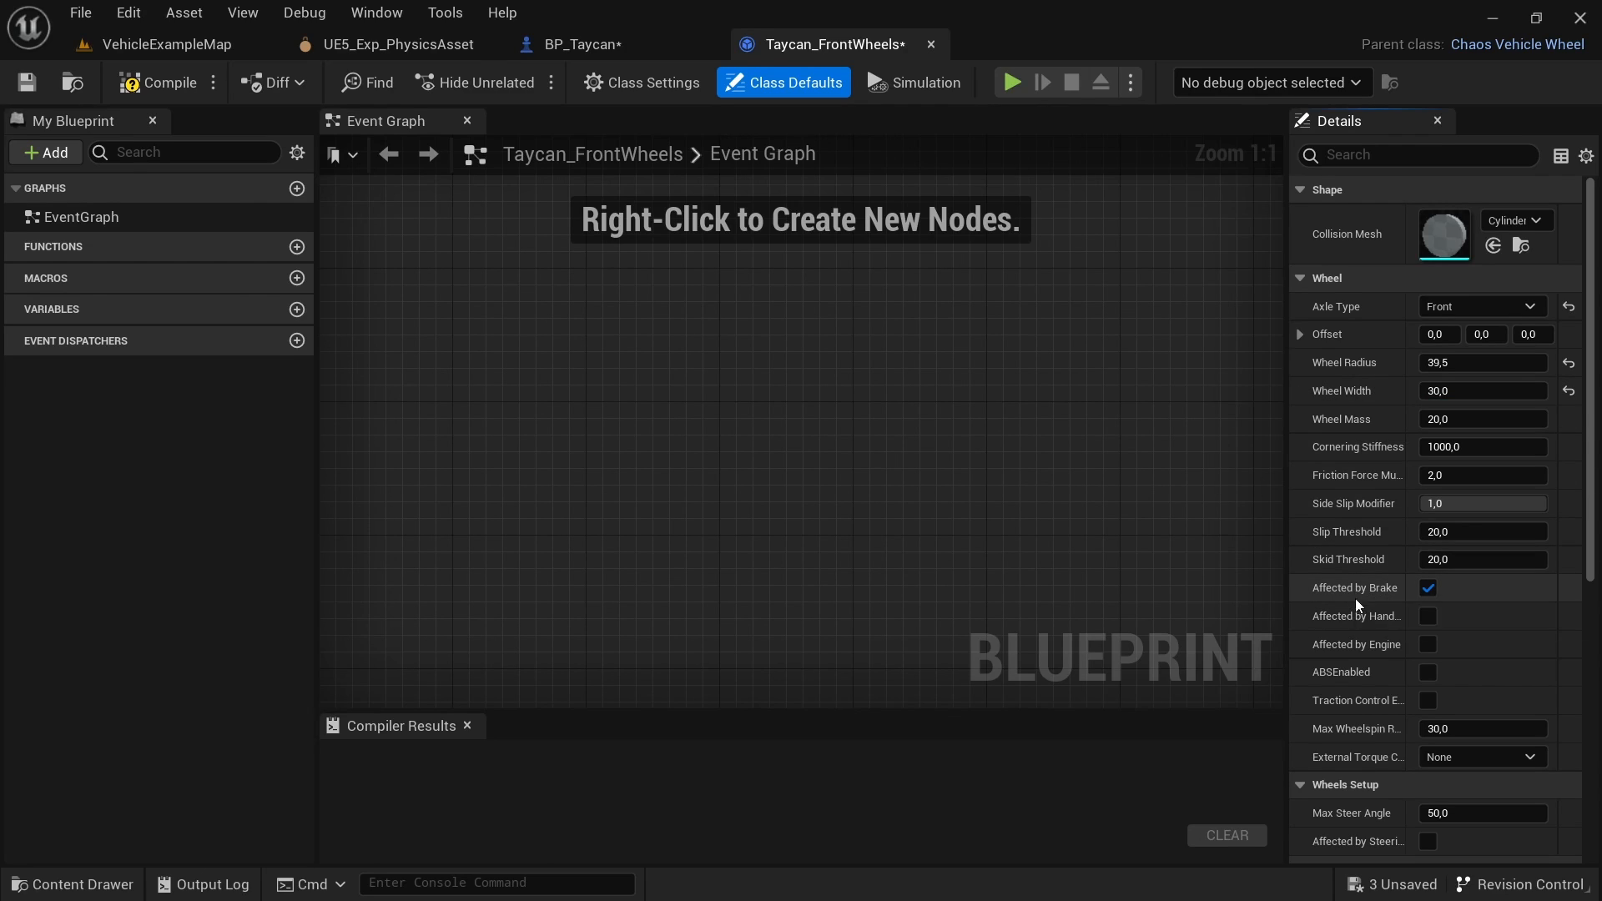
Step: Enable Affected by Engine and Affected by Steering for the front wheels, then compile, save and close Taycan_FrontWheels
left_click(1428, 647)
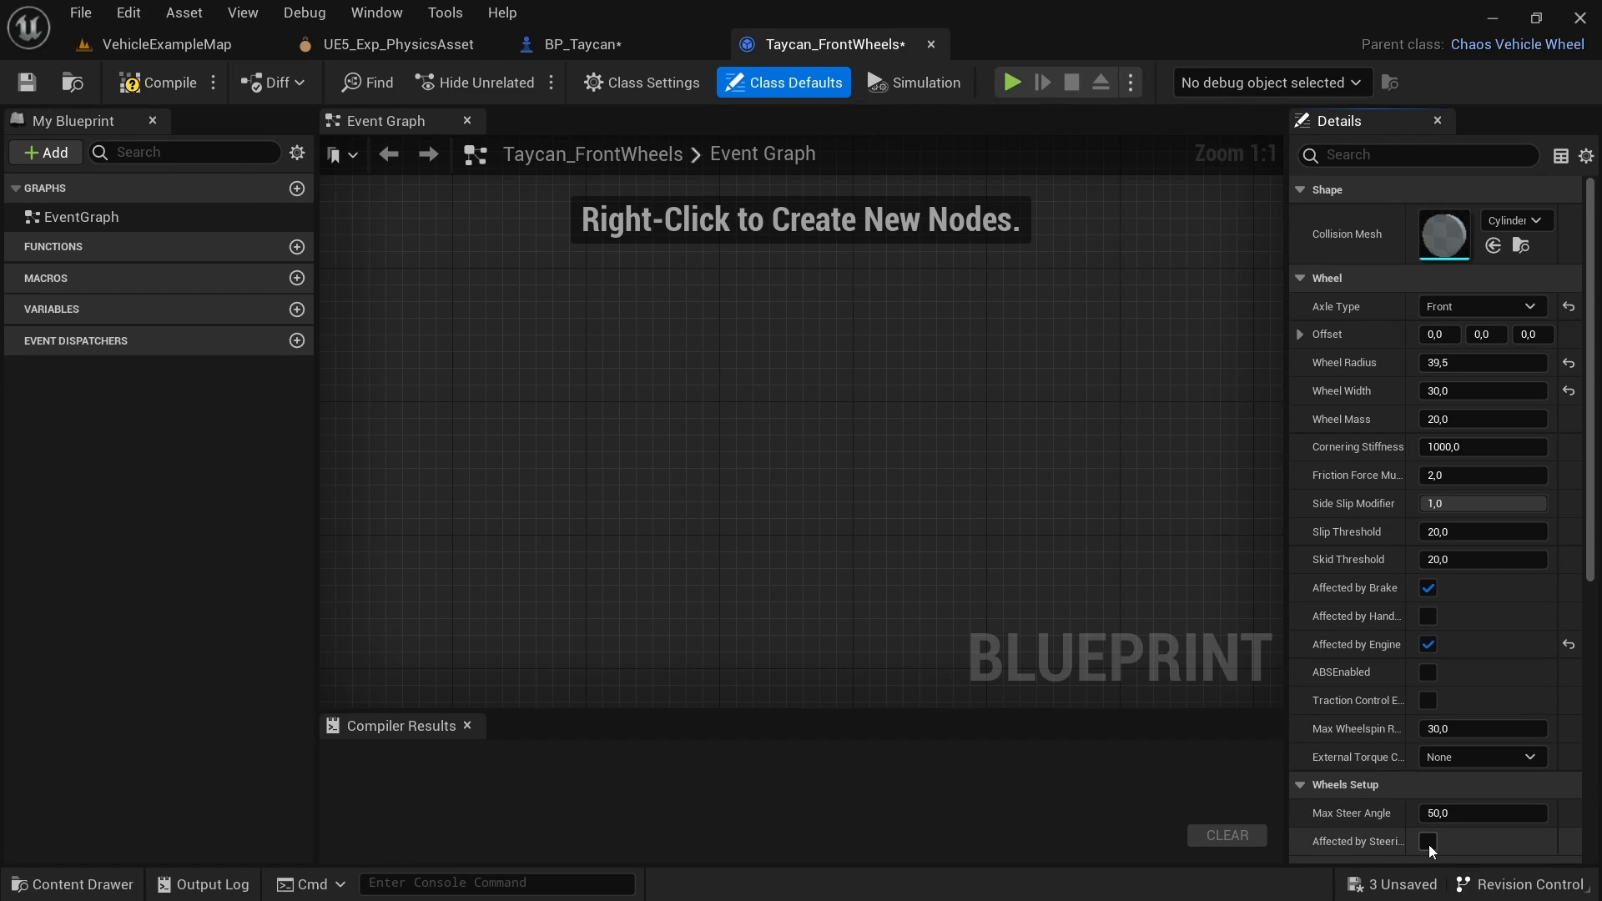
left_click(1428, 842)
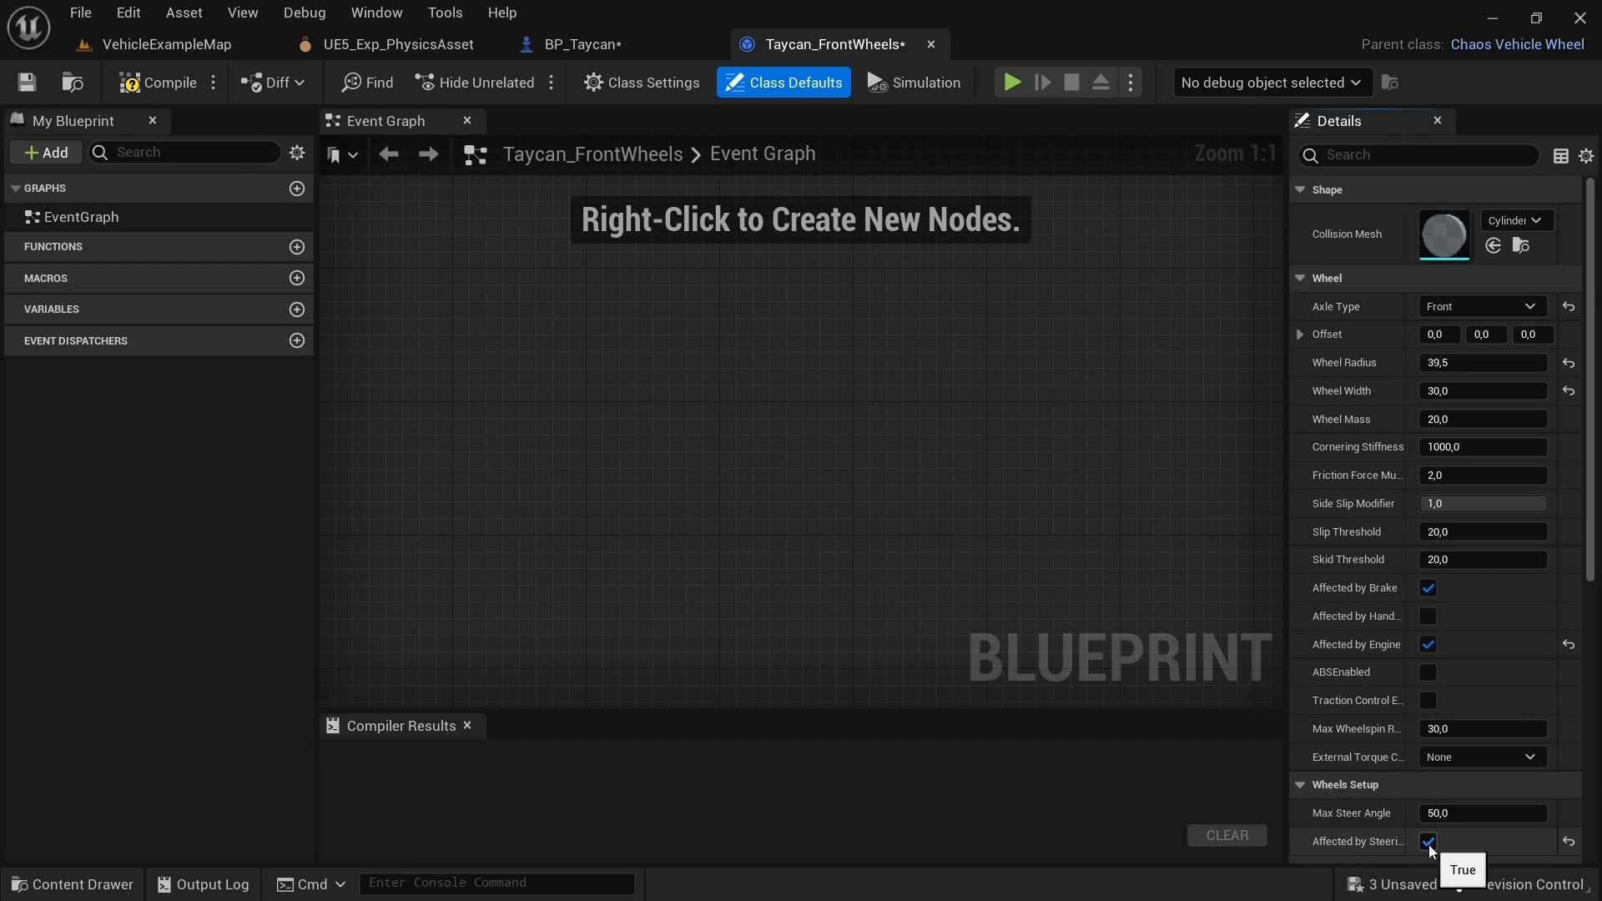
left_click(117, 81)
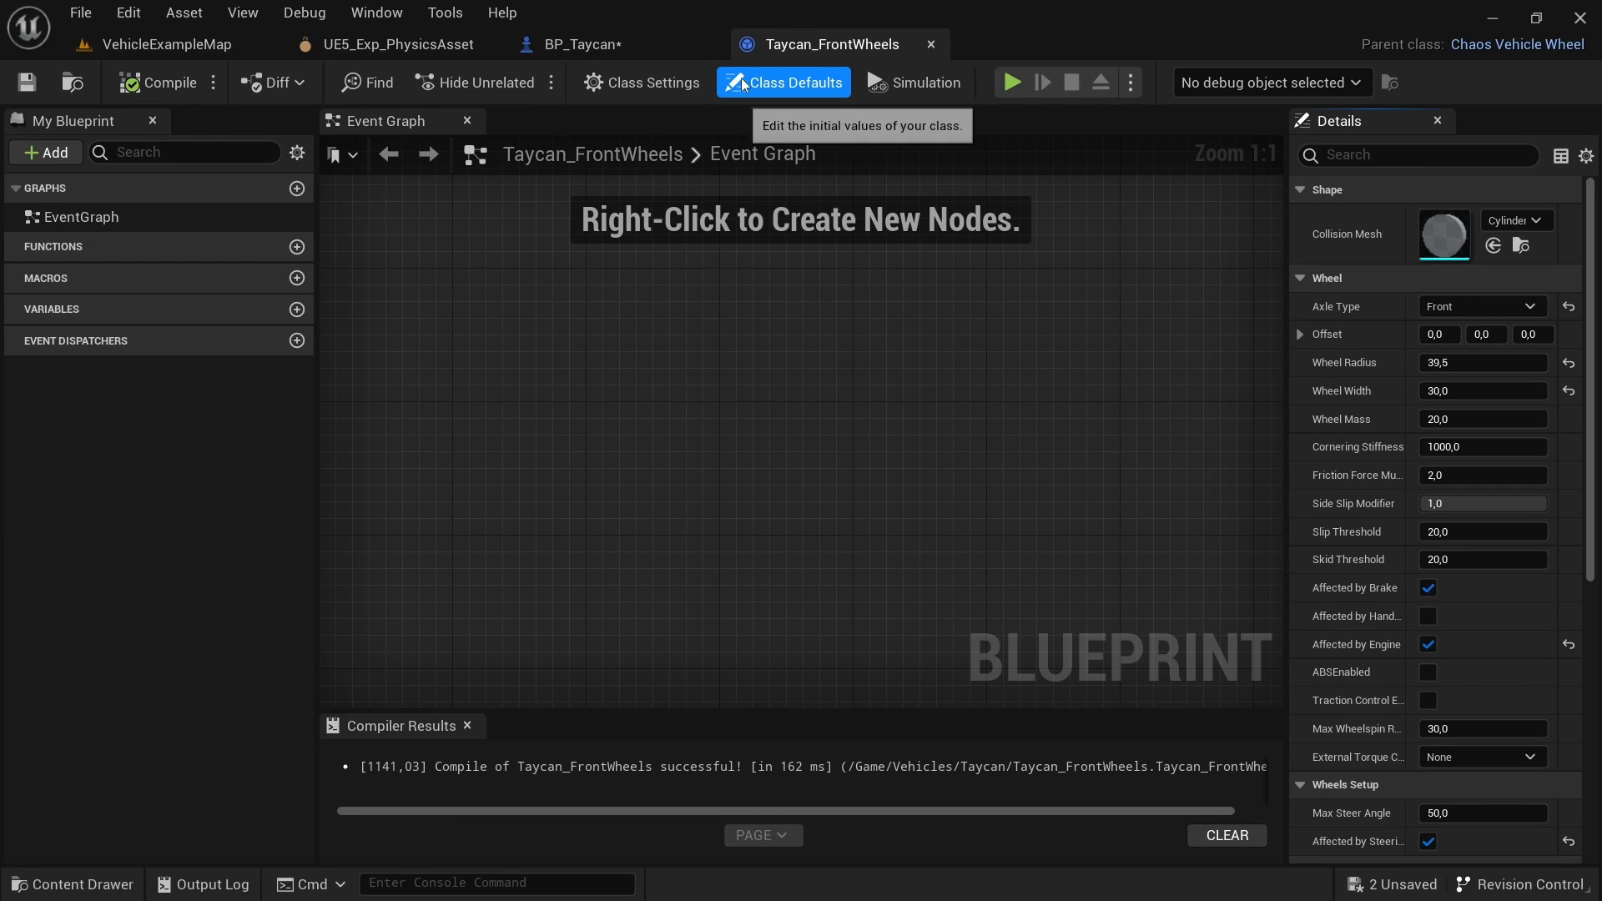
left_click(931, 45)
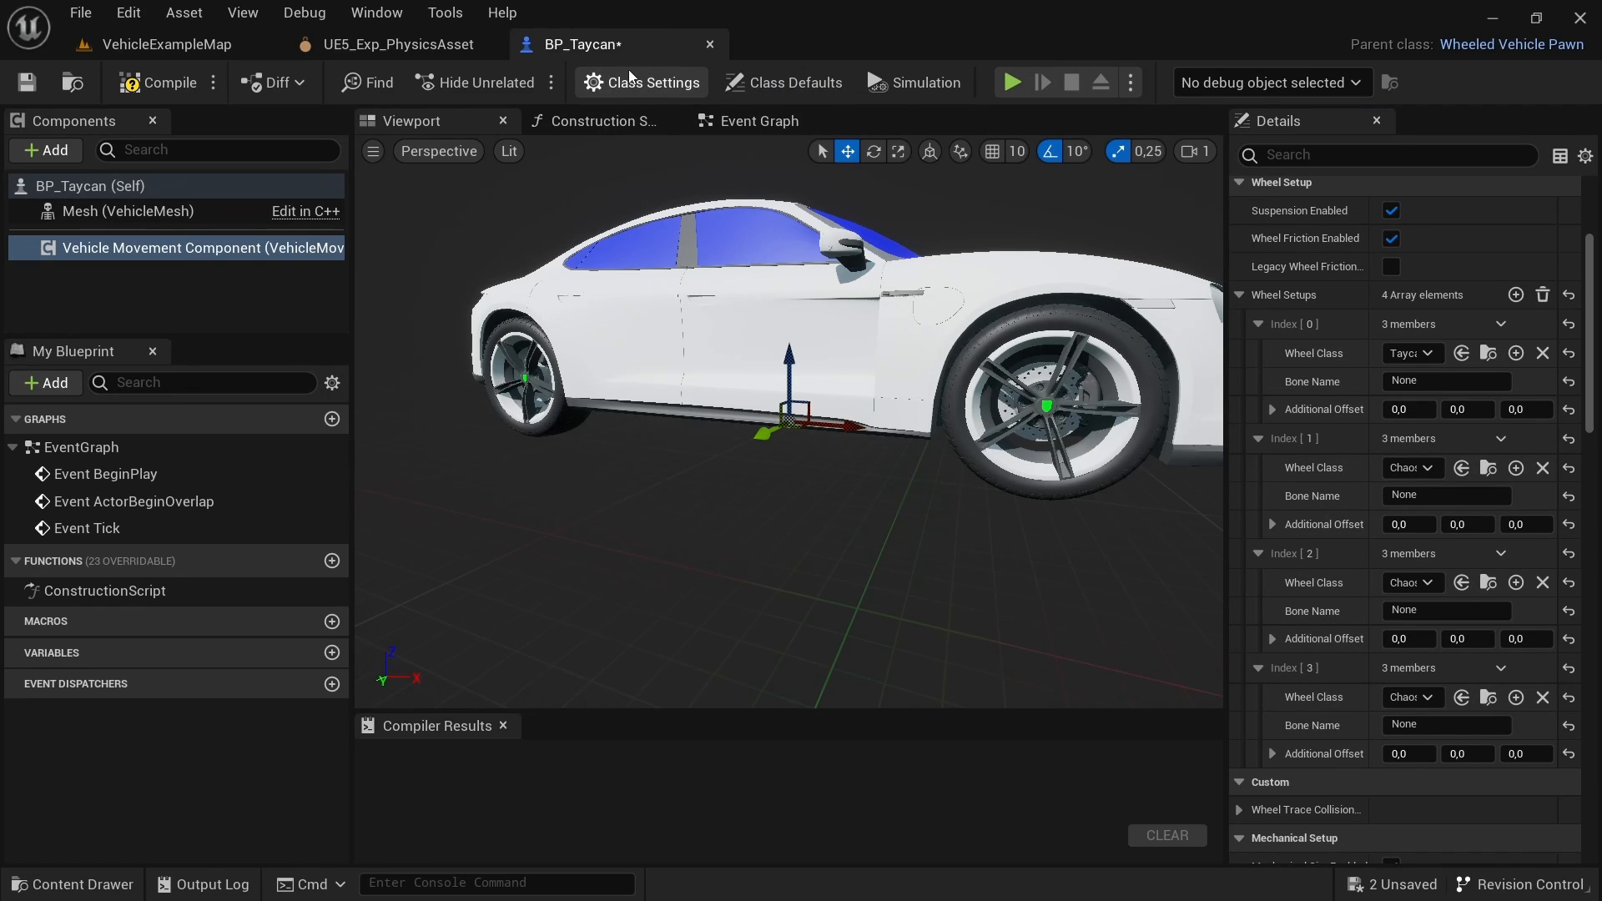
Step: Duplicate the Taycan_FrontWheels blueprint in the Vehicles/Taycan folder and name the copy Taycan_RearWheels
left_click(164, 47)
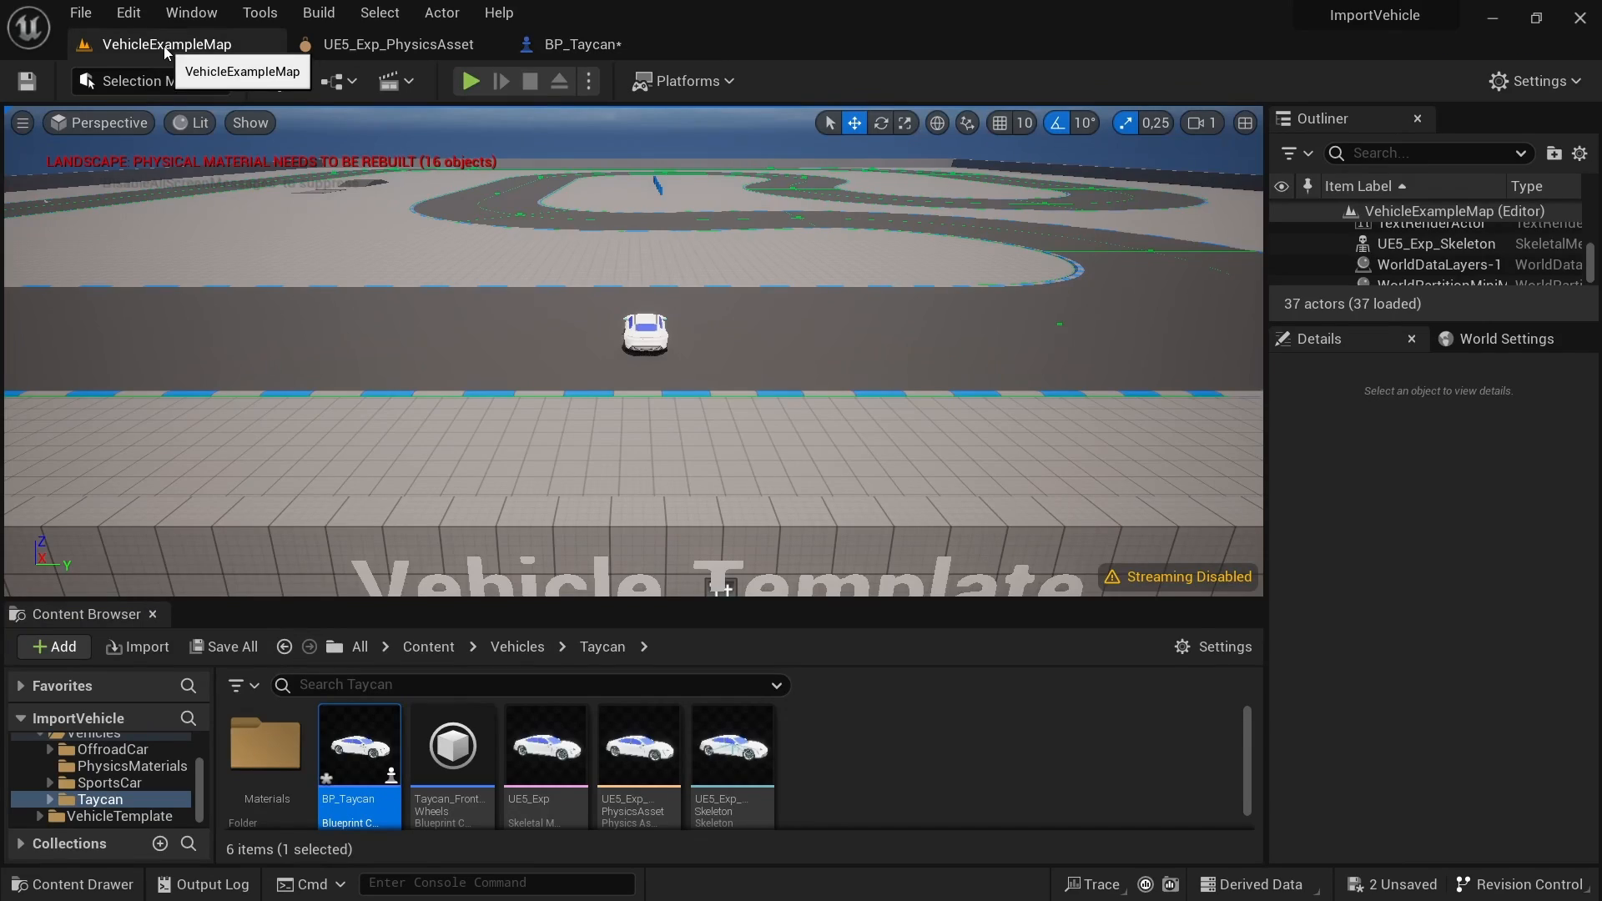
left_click(455, 755)
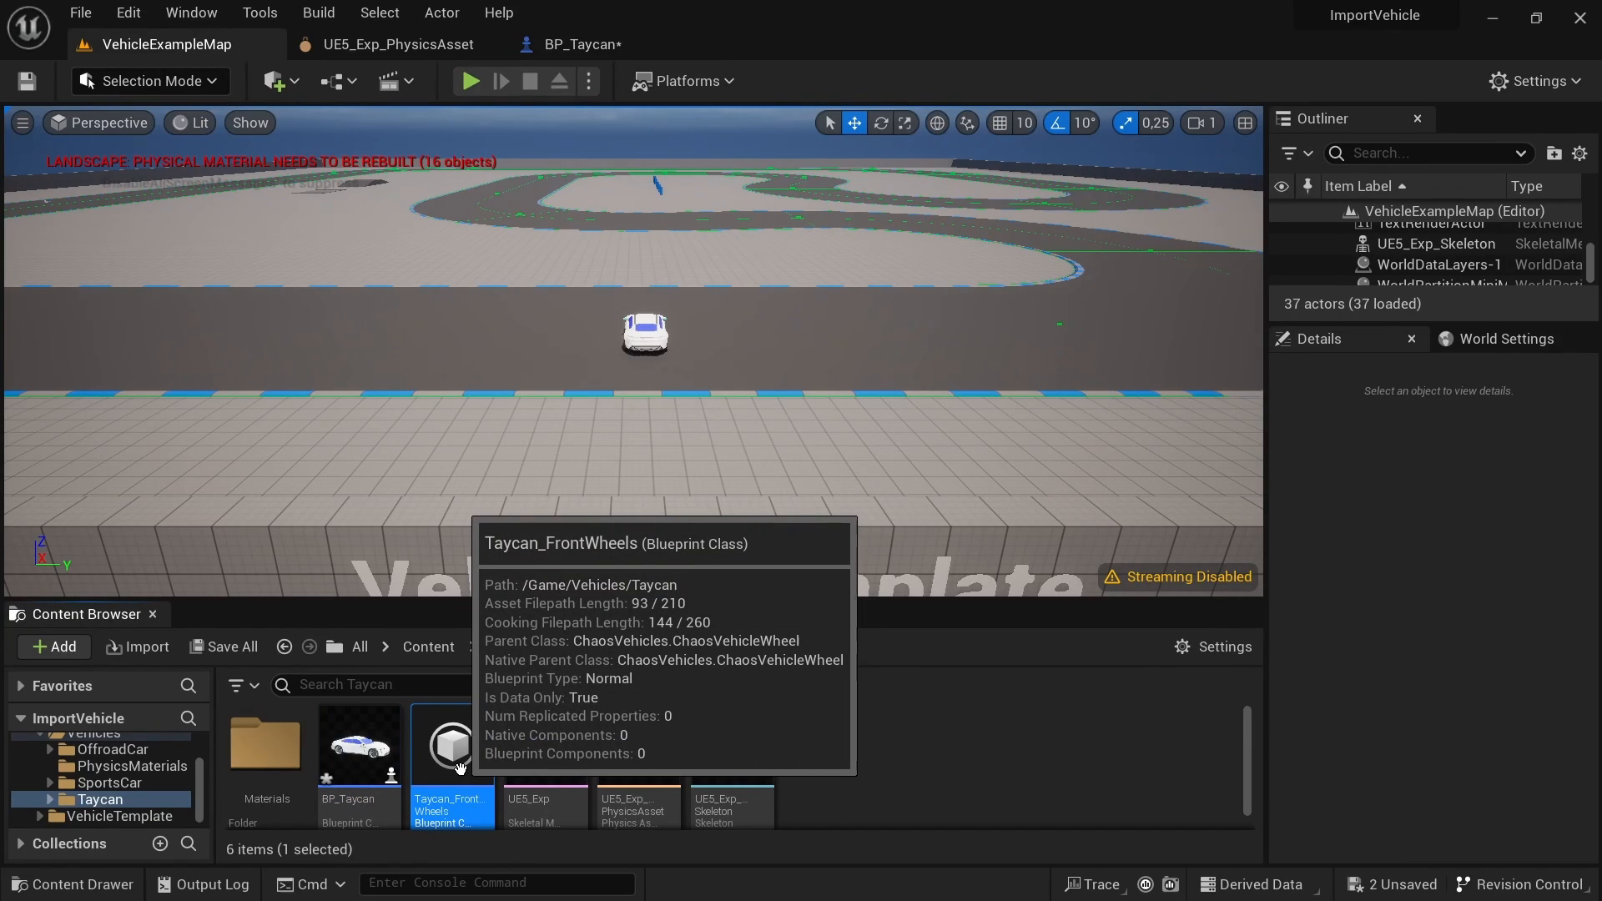
key("ctrl+d")
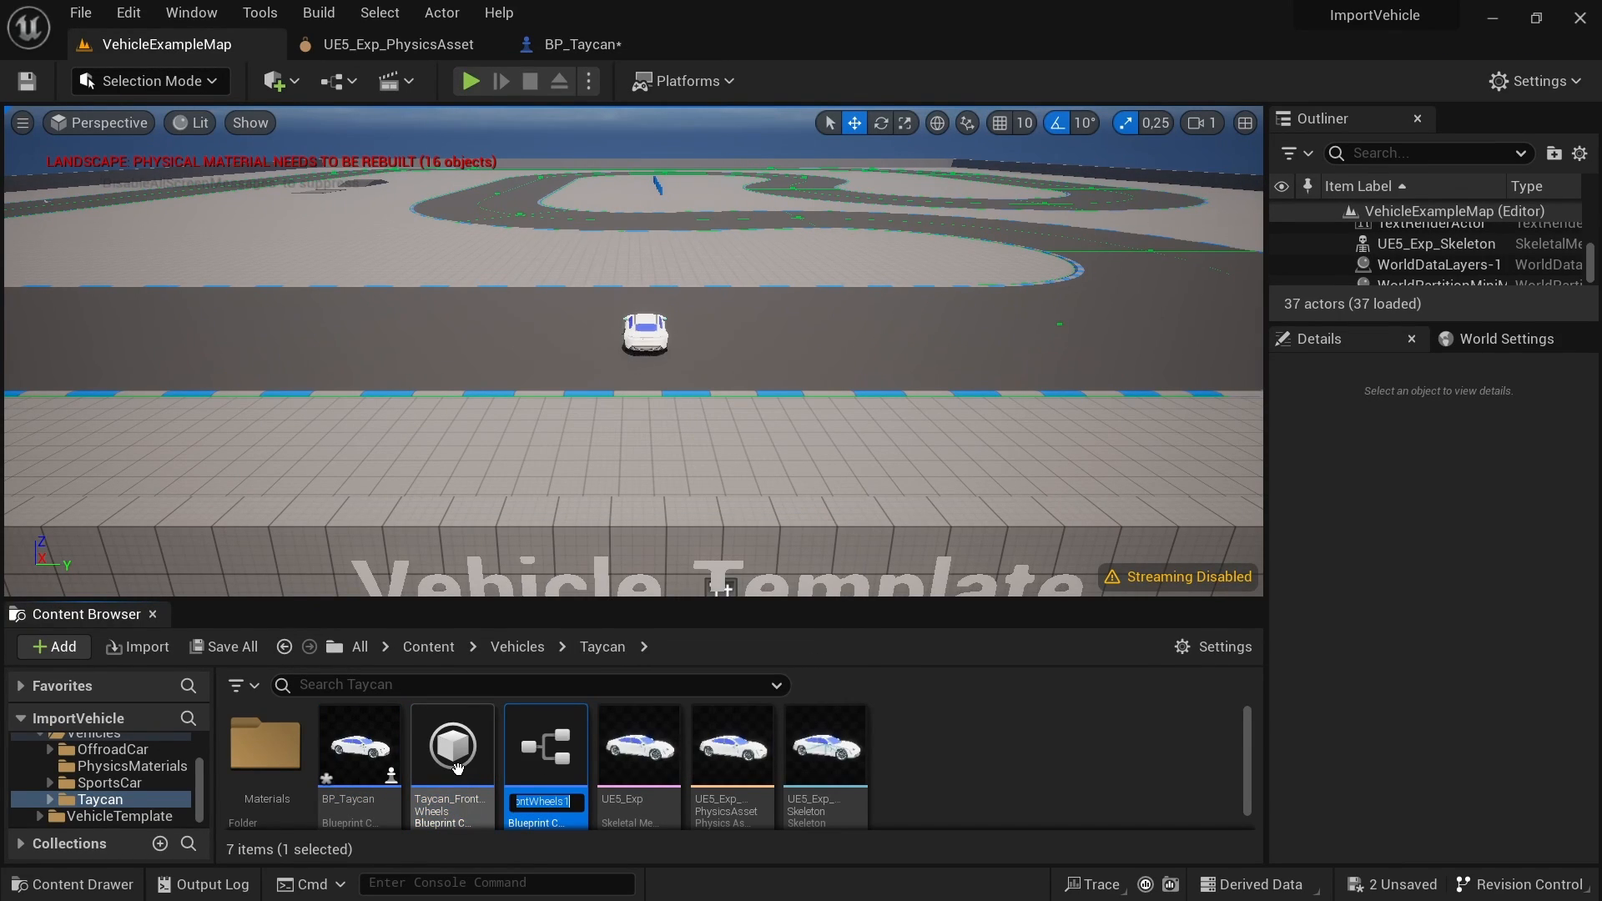
key("End")
key("BackSpace")
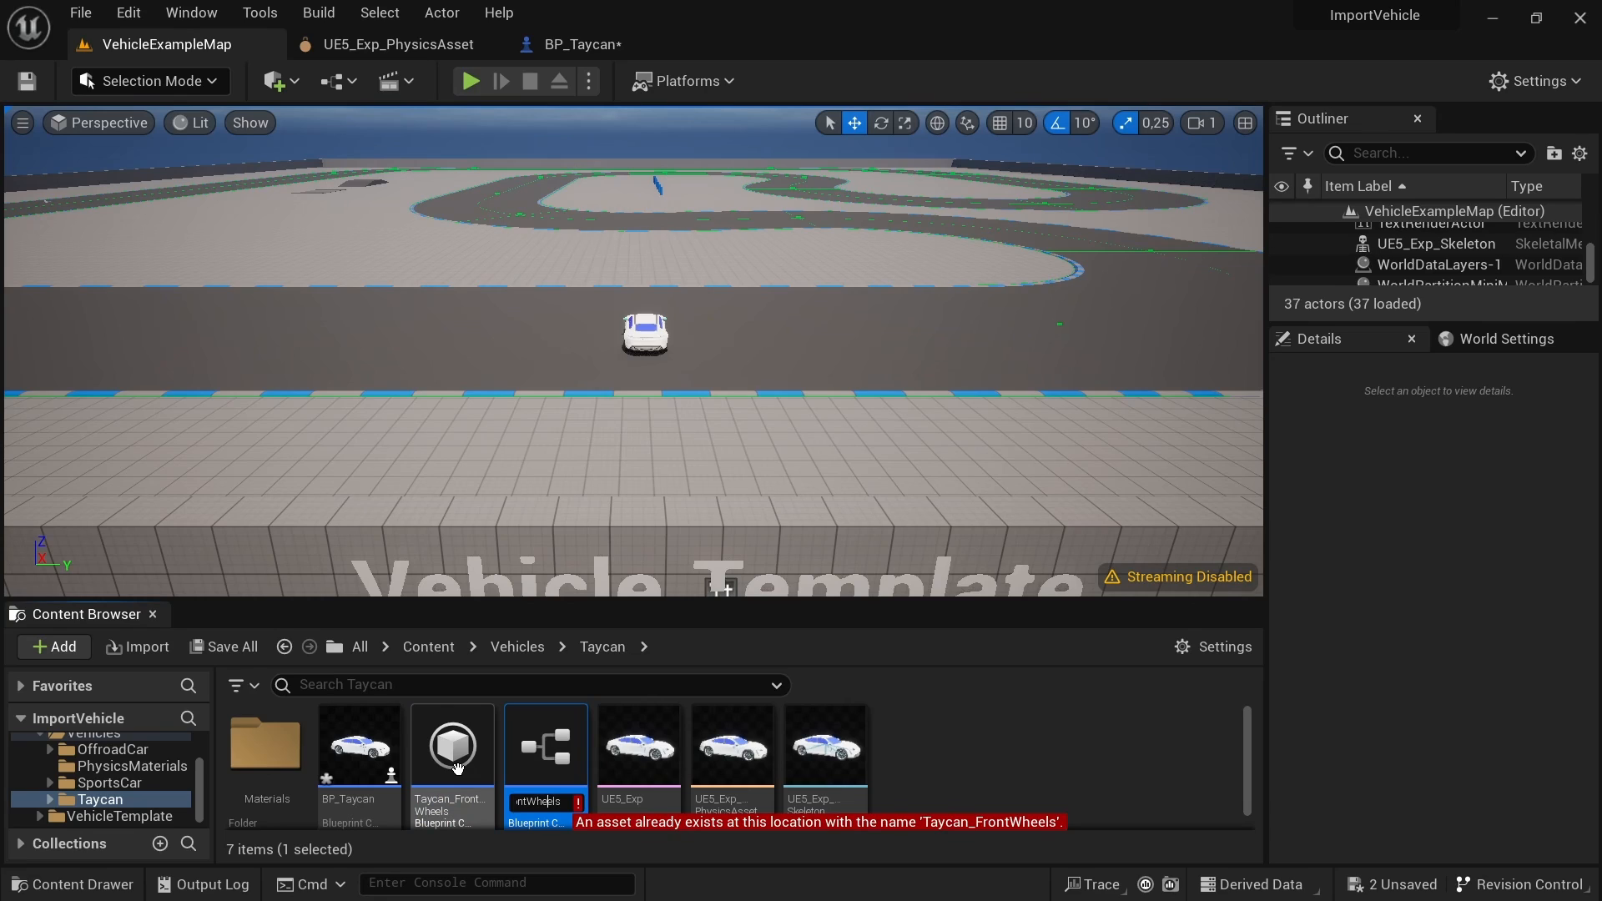
key("BackSpace")
key("BackSpace")
key("BackSpace")
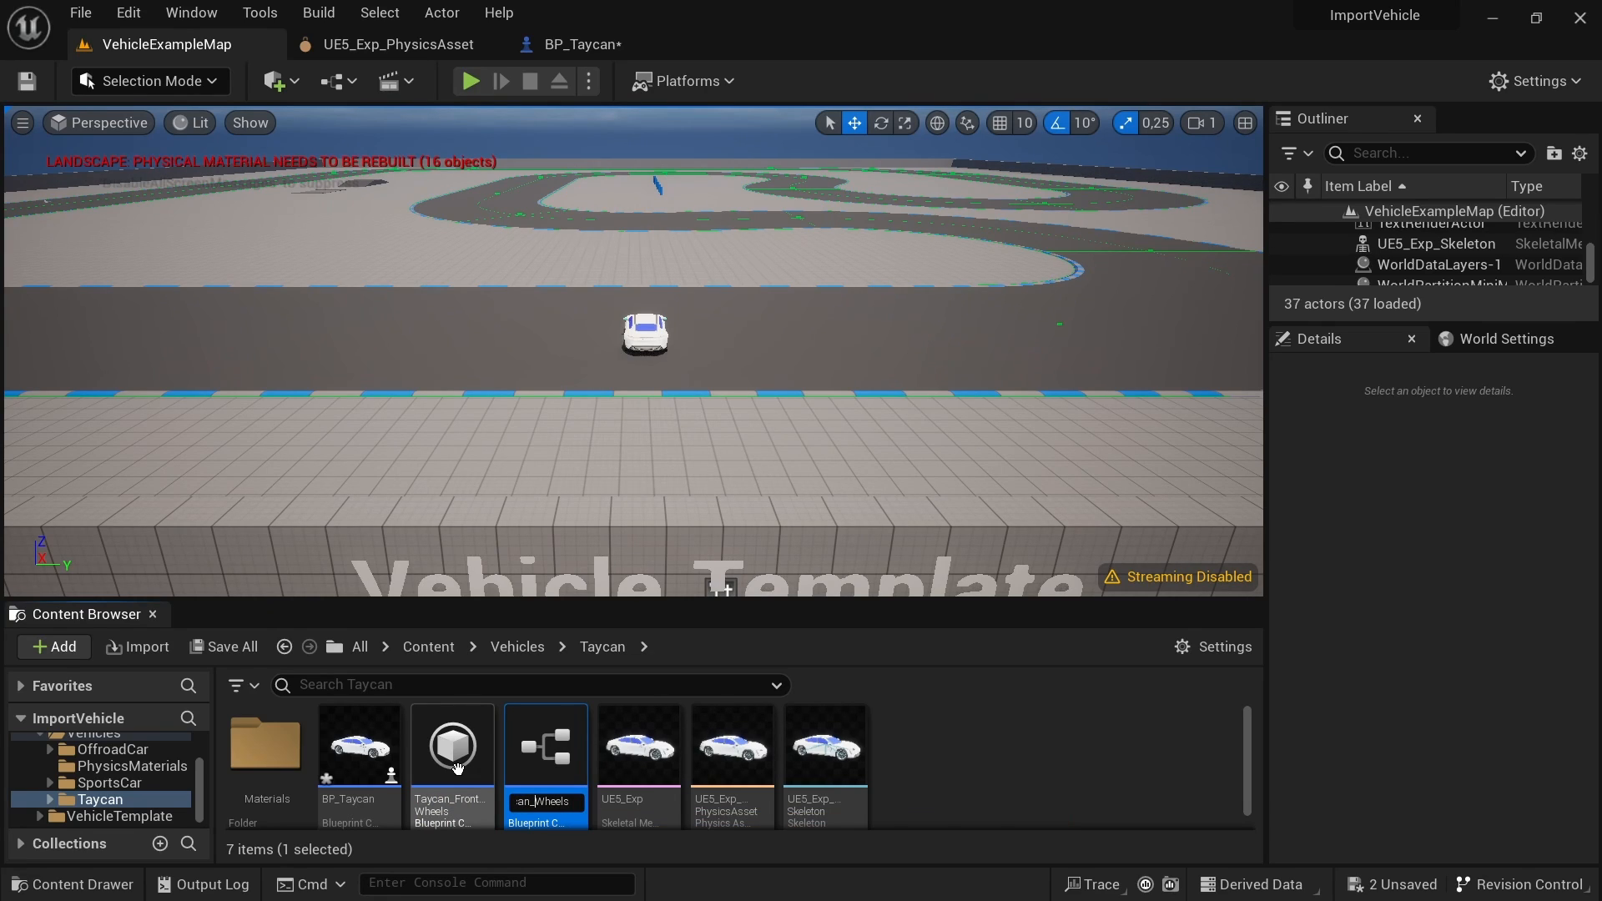
type("Rear")
key("Return")
Step: In Taycan_RearWheels, set the Axle Type to Rear and disable Affected by Steering, then compile, save and close it
double_click(567, 773)
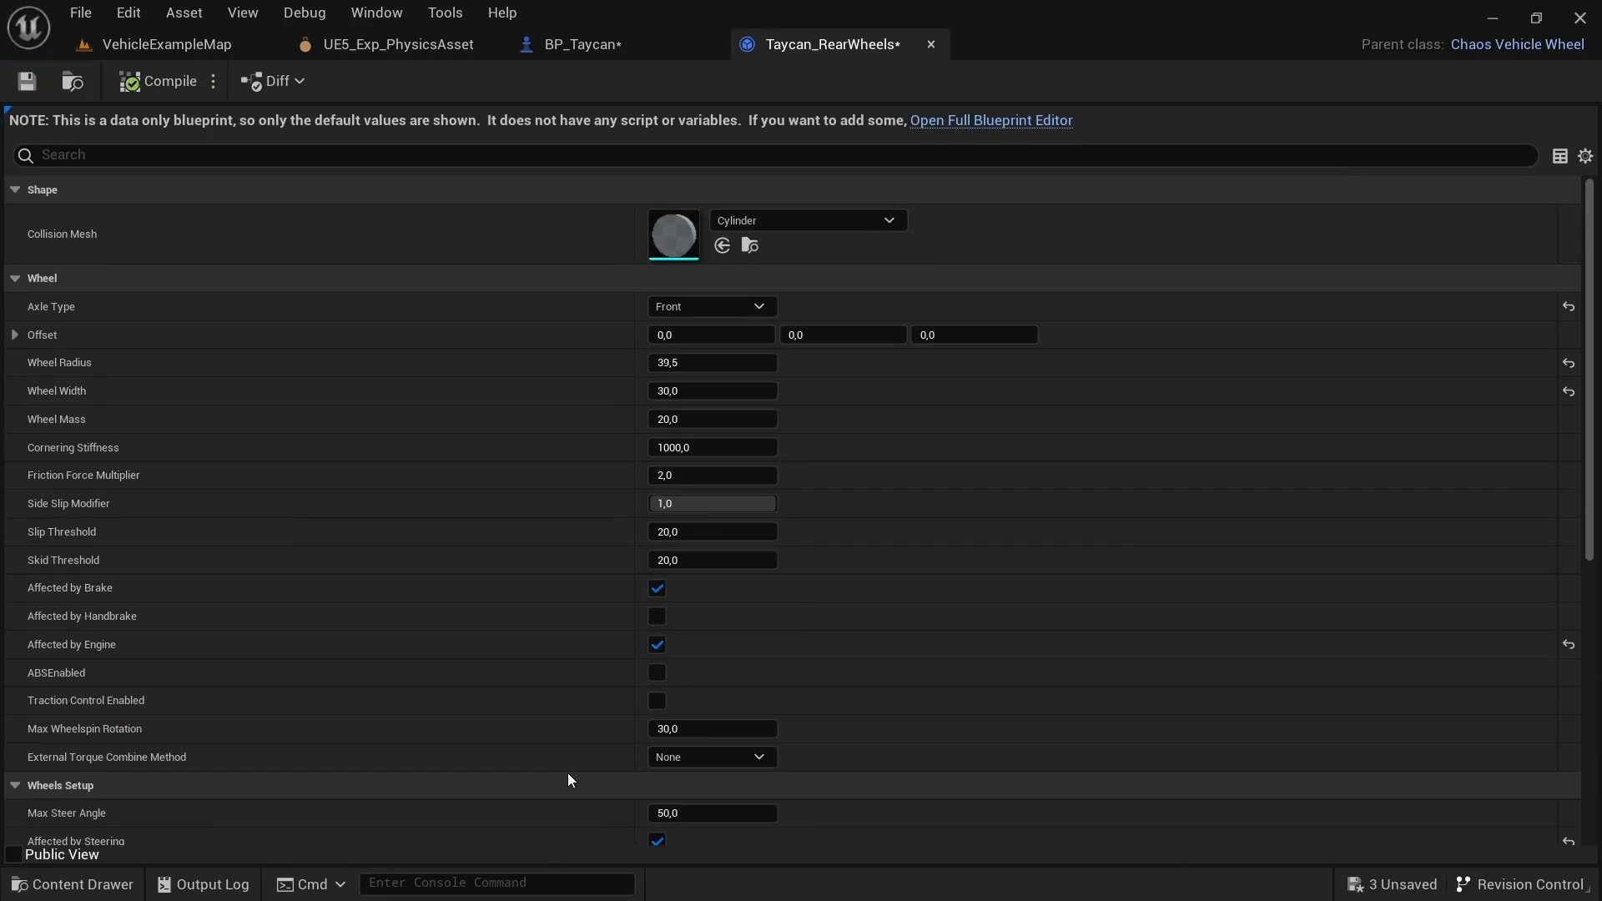
left_click(704, 307)
left_click(709, 364)
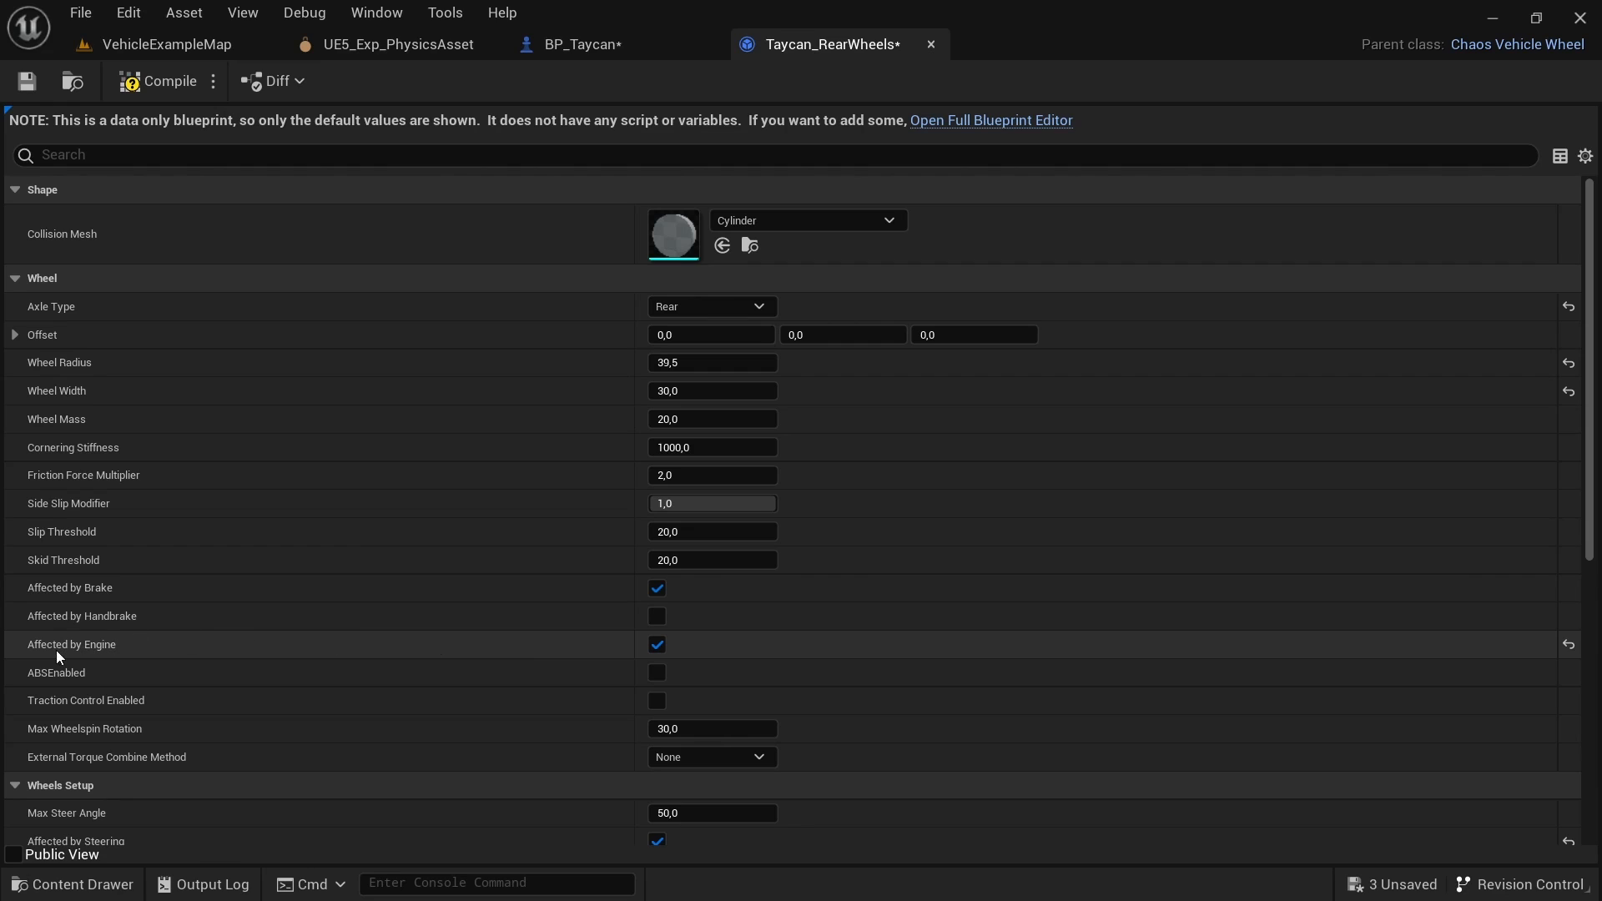
scroll(166, 789, "down", 2)
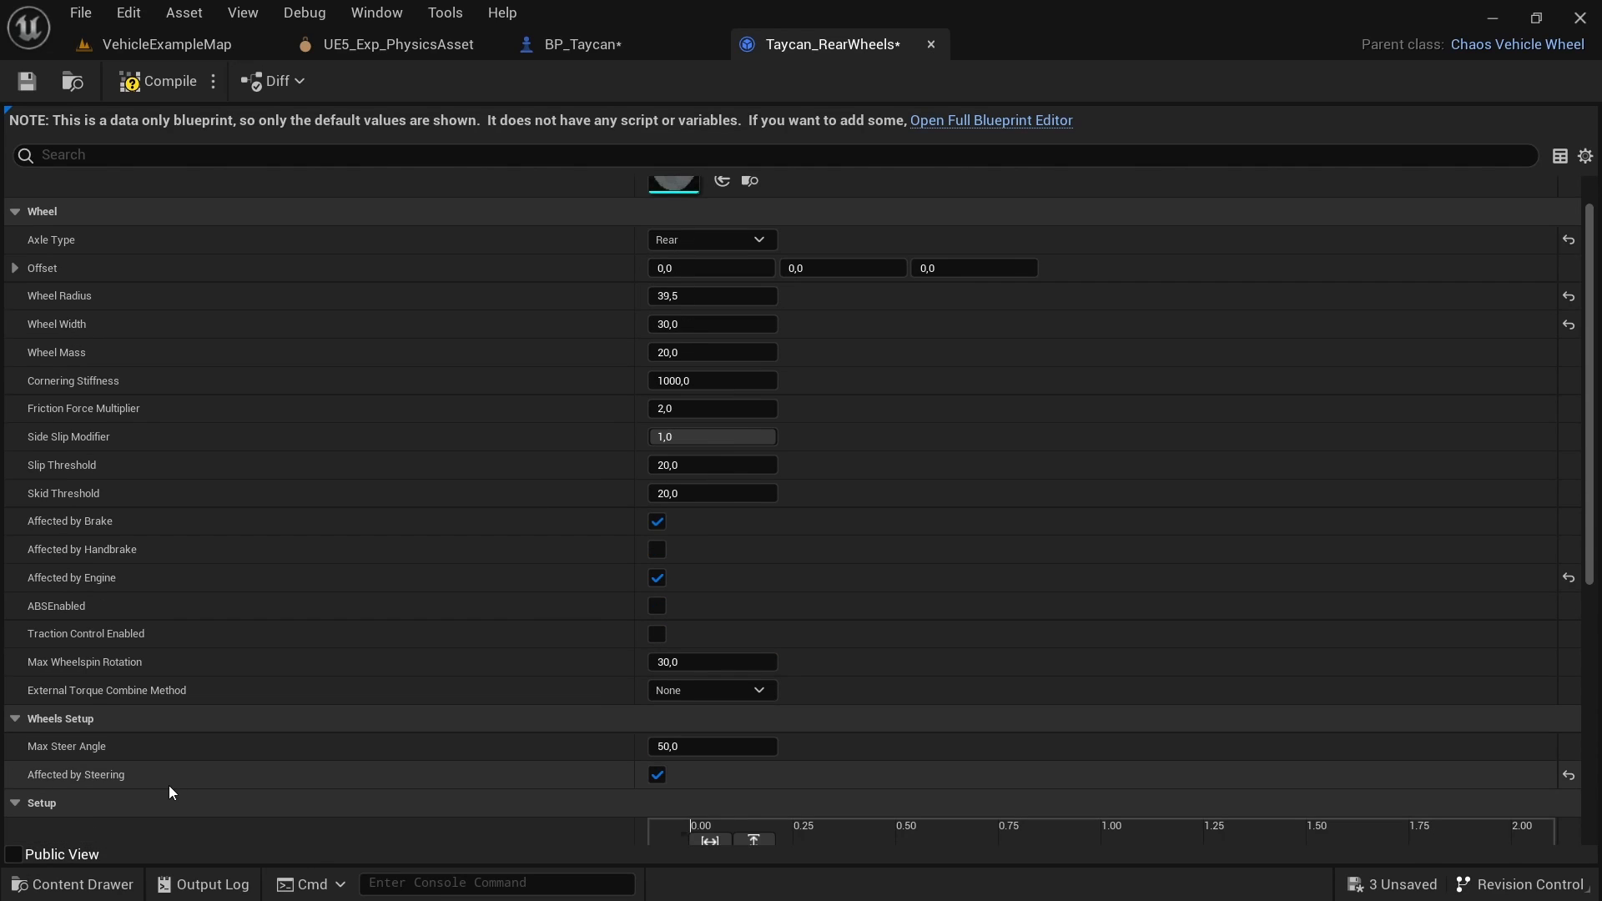
left_click(657, 775)
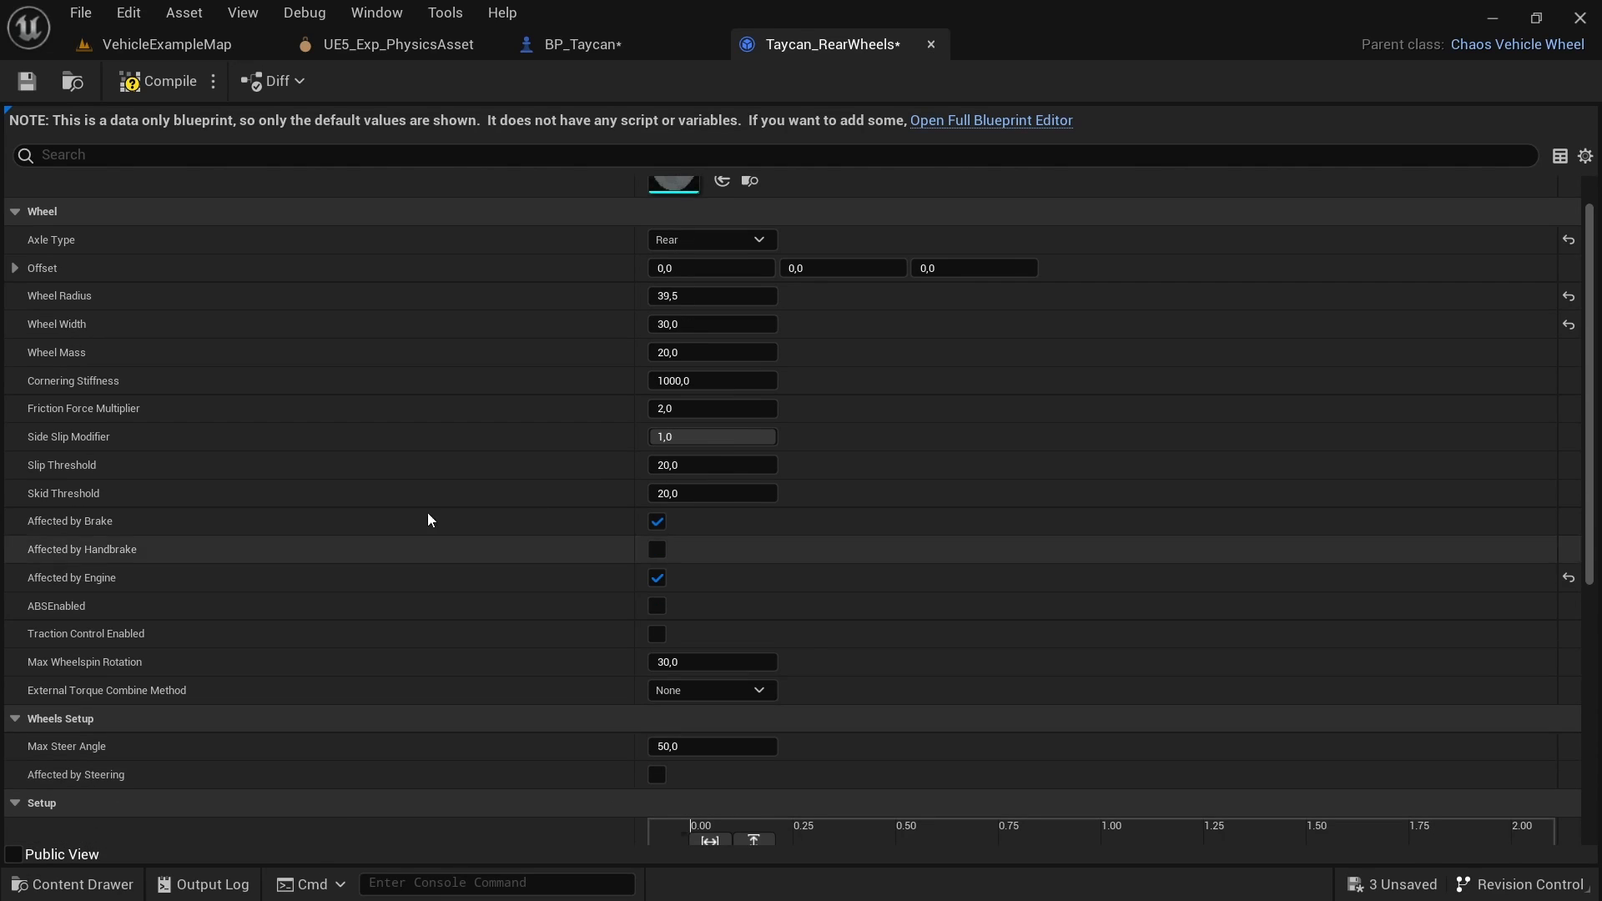
left_click(150, 84)
left_click(26, 81)
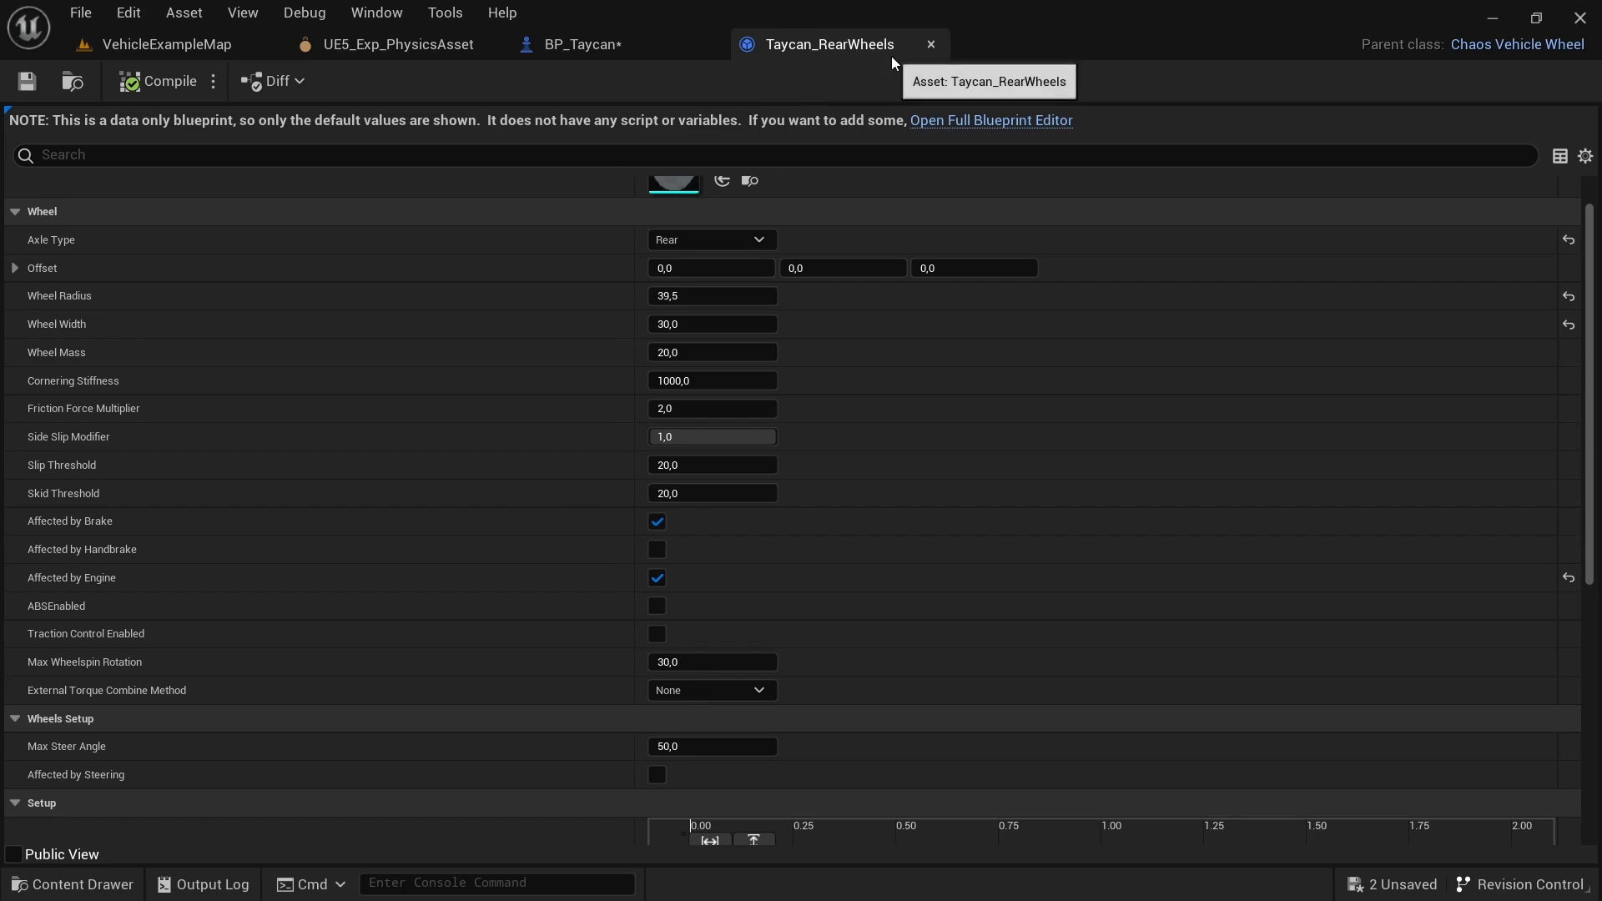
left_click(932, 44)
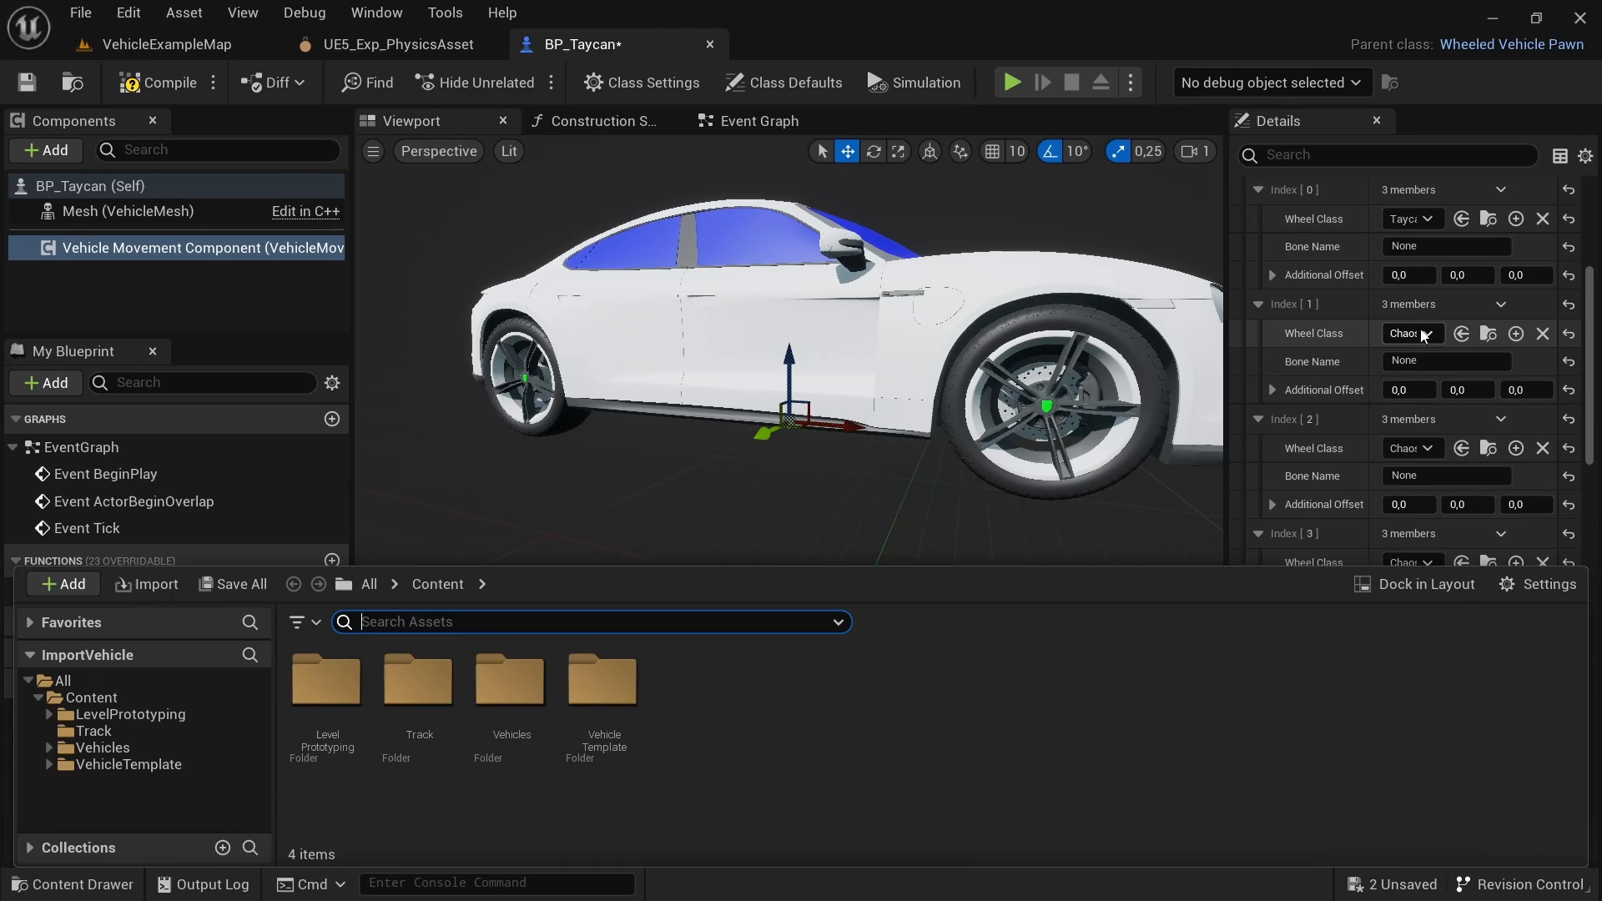
Step: In BP_Taycan's Wheel Setups, assign Taycan_FrontWheels to Index 1 and Taycan_RearWheels to Index 2 and Index 3
left_click(1423, 333)
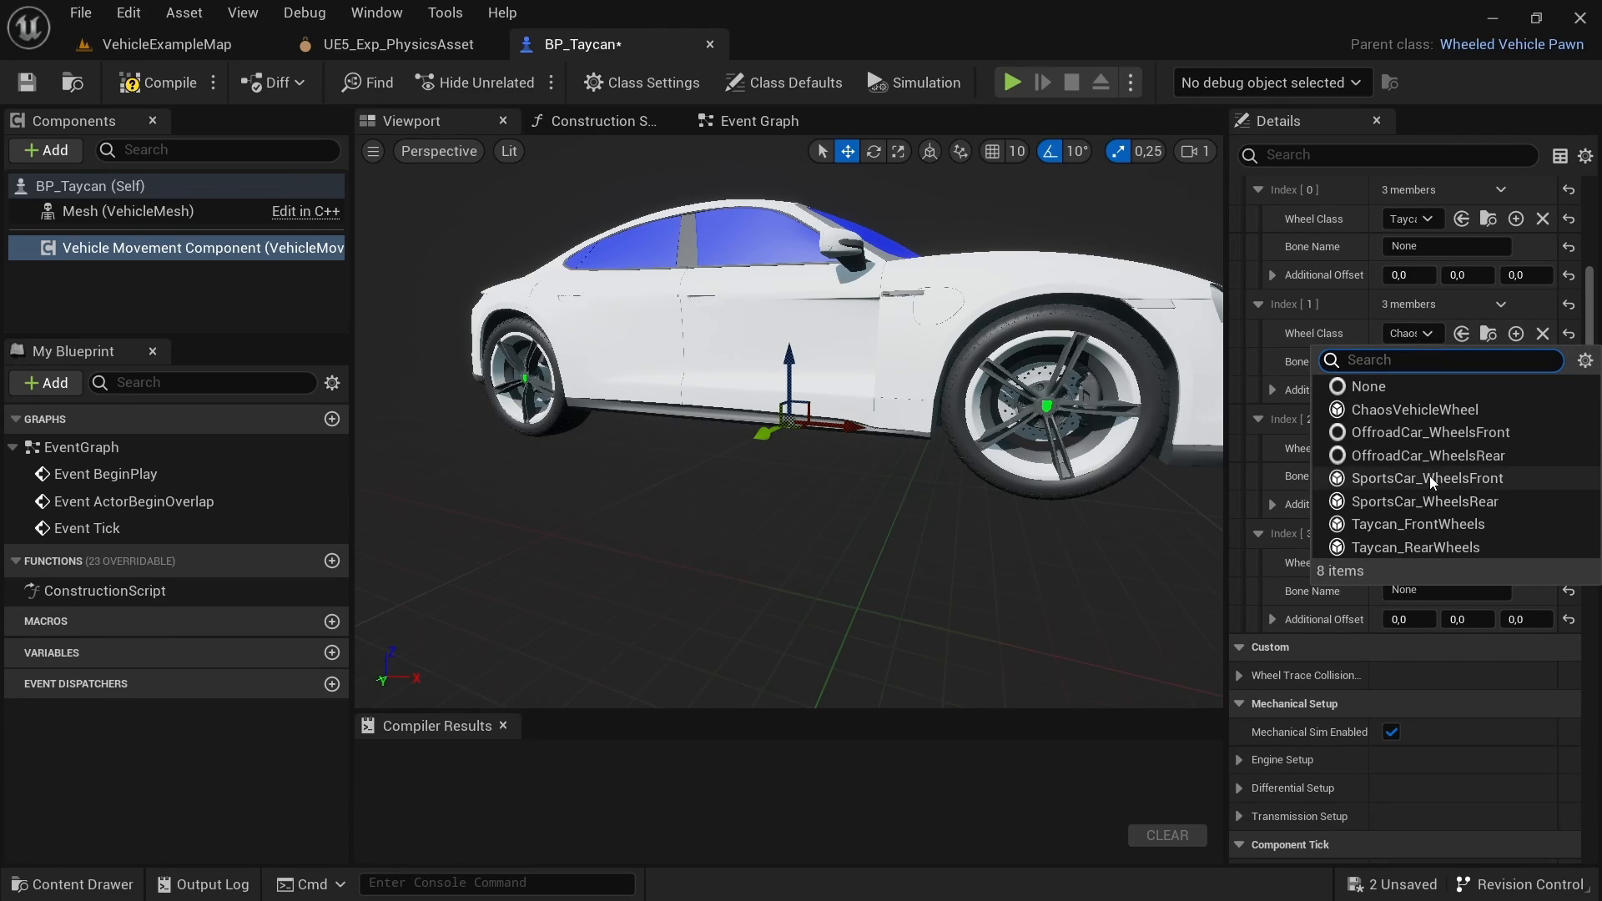
left_click(1425, 525)
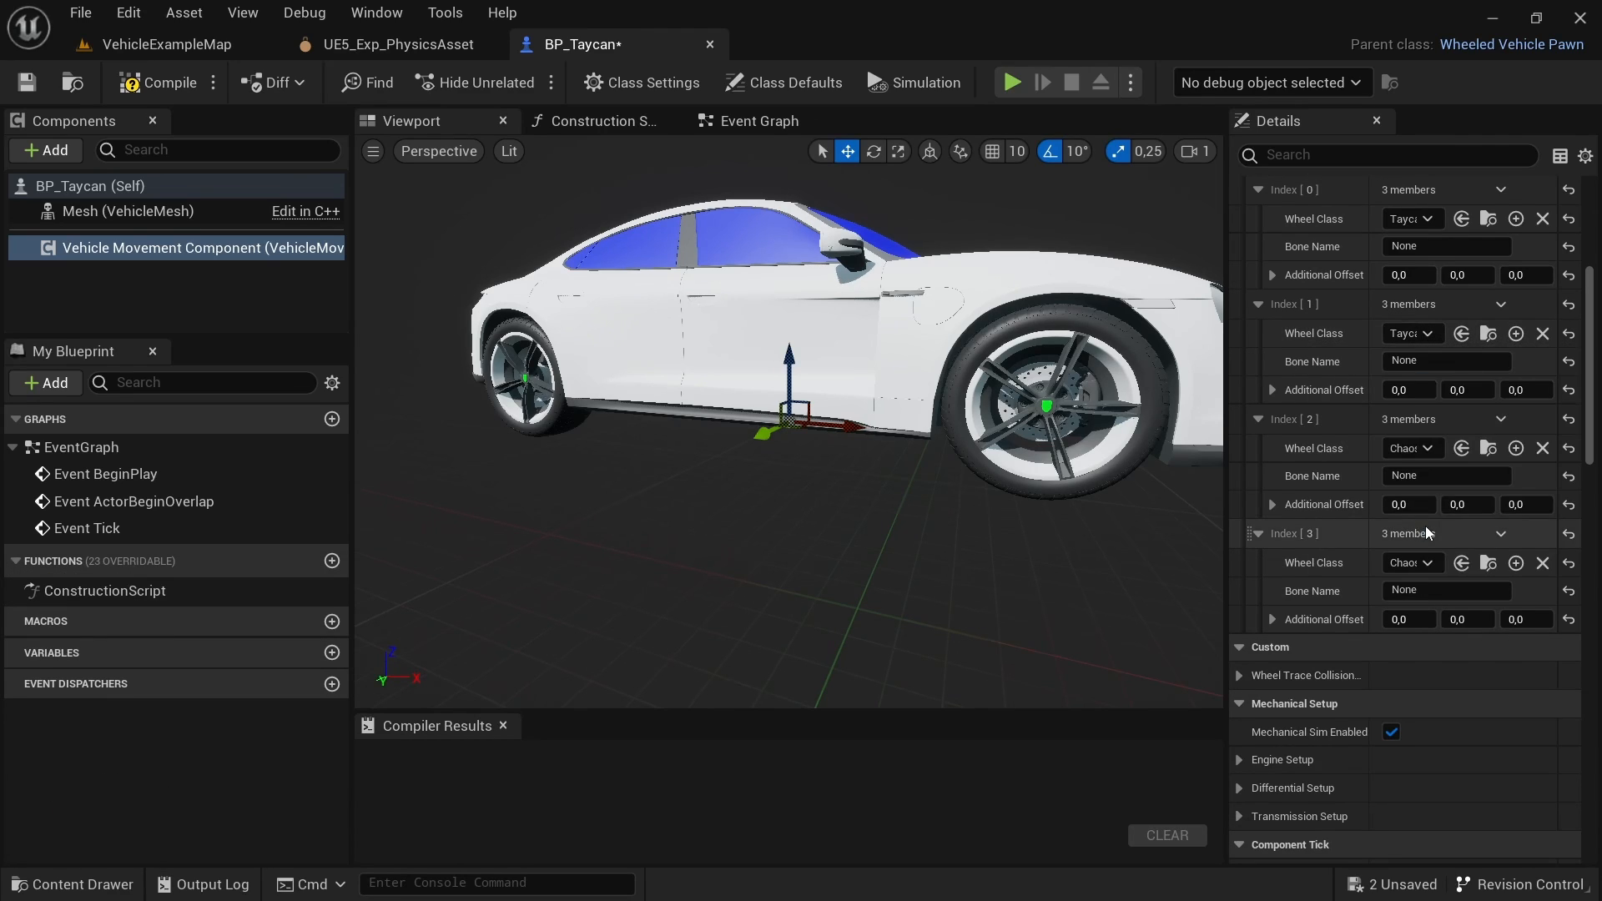
left_click(1410, 448)
left_click(1413, 659)
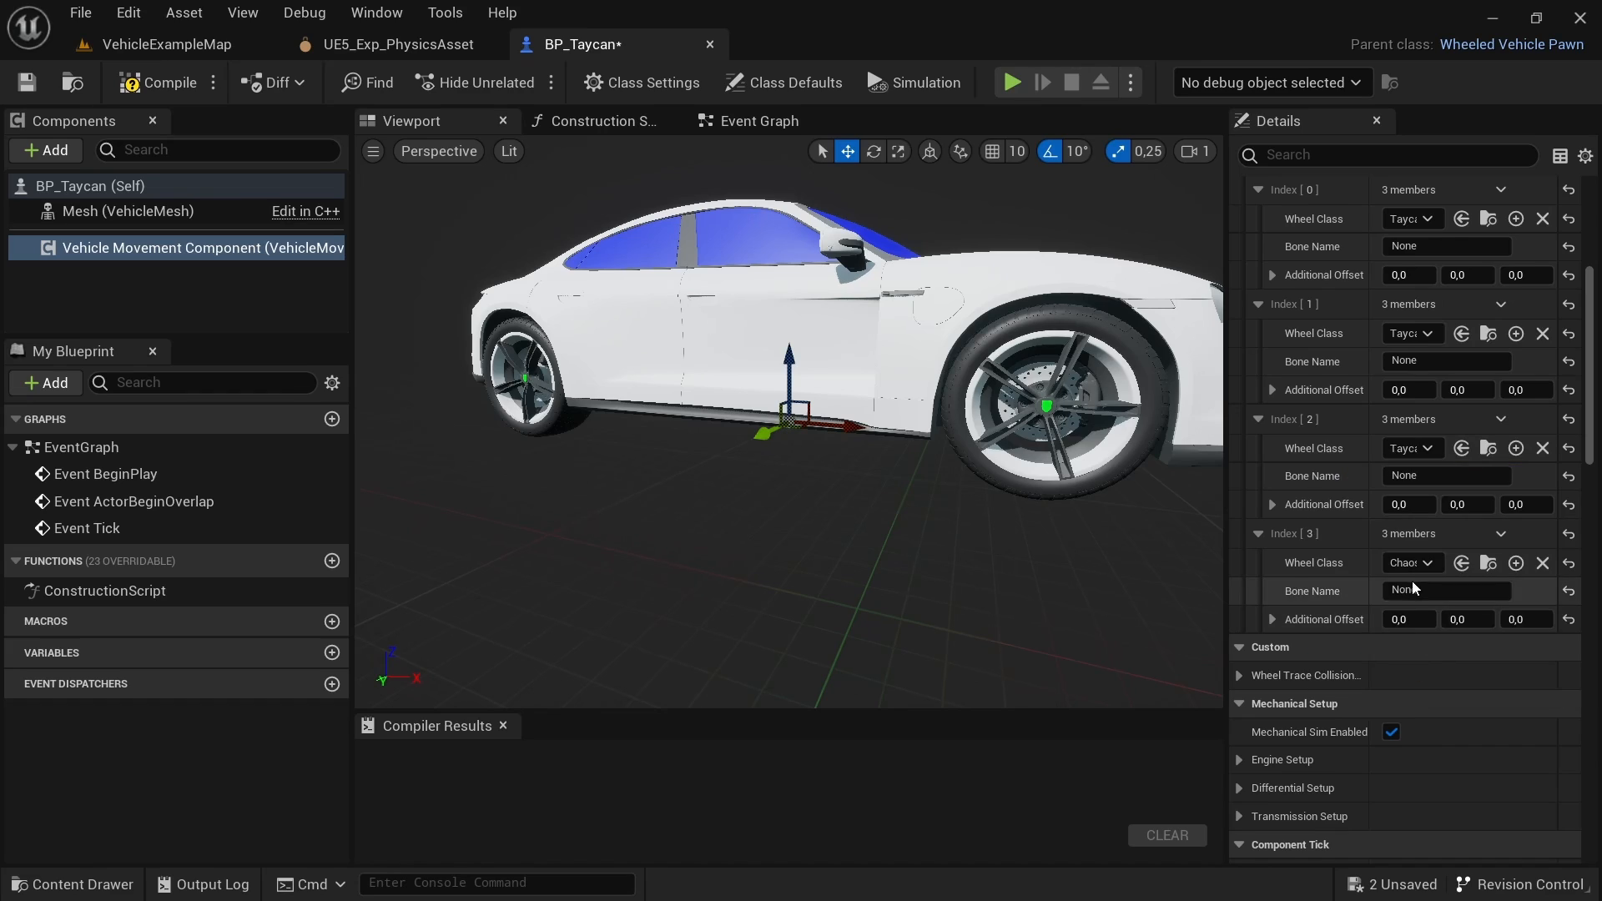
left_click(1410, 562)
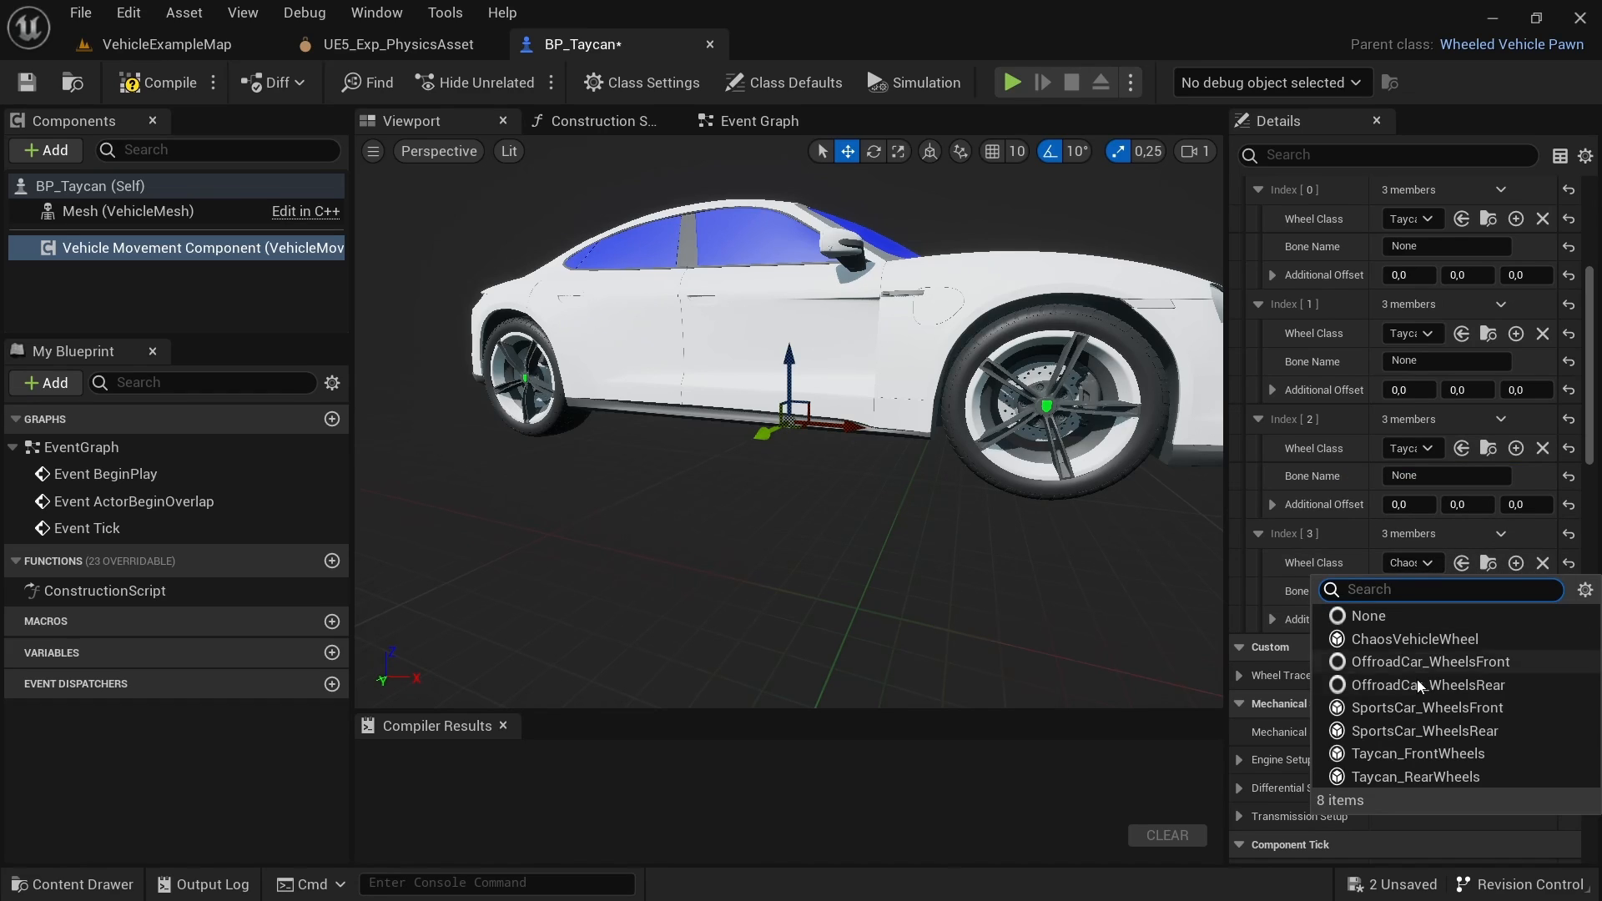
left_click(1417, 774)
scroll(1328, 269, "up", 1)
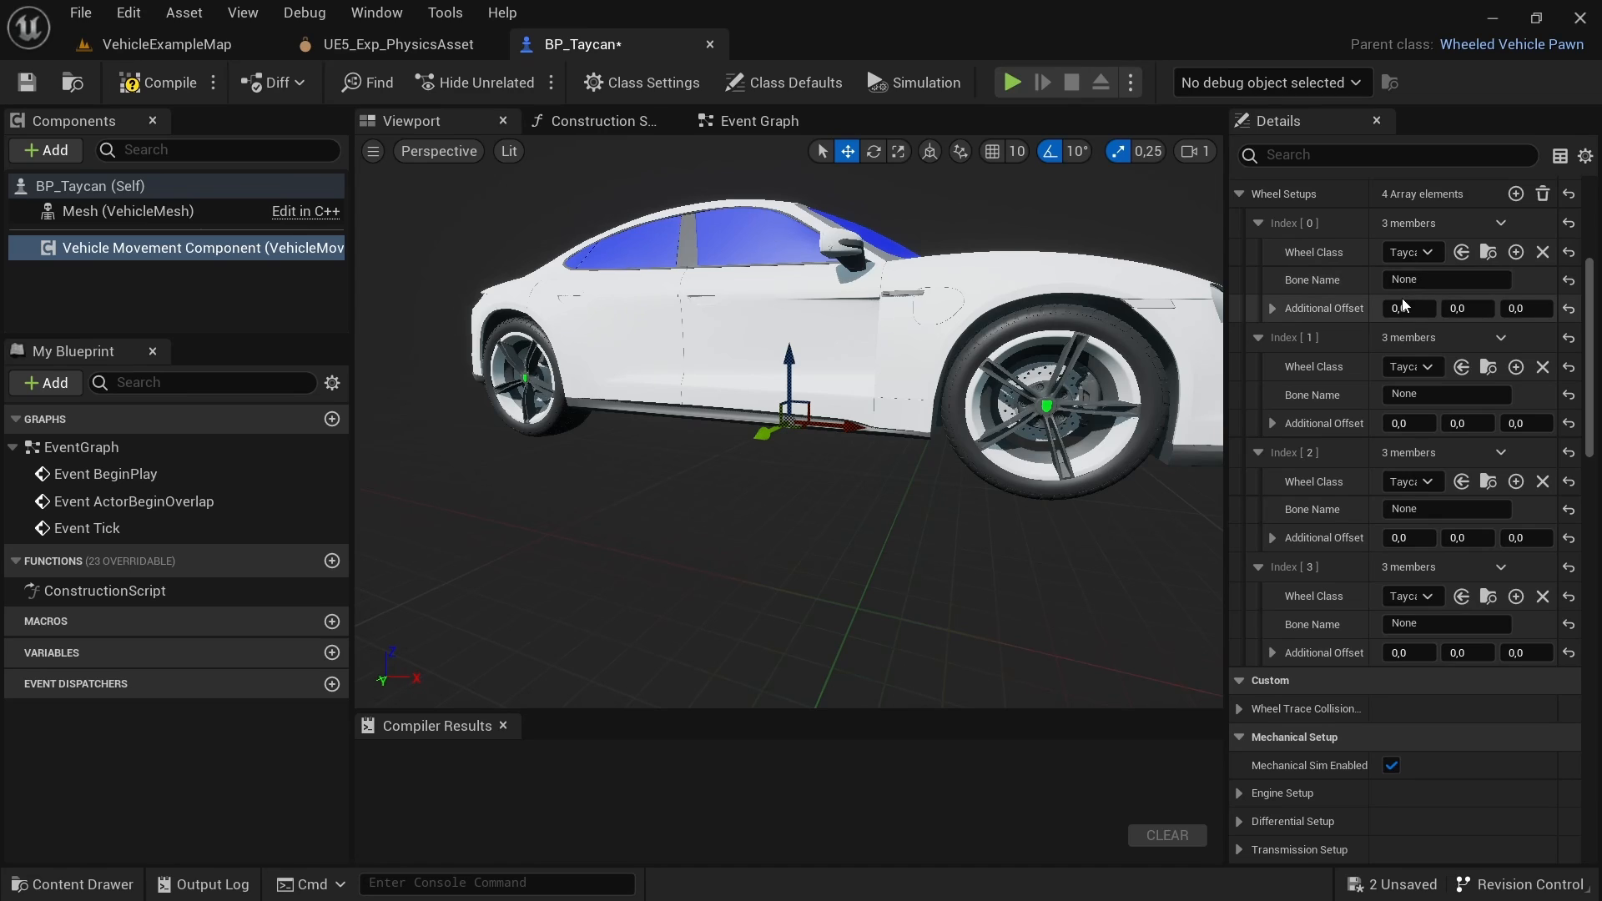
Step: Check the wheel bone names in UE5_Exp_PhysicsAsset and set BP_Taycan's Bone Name to FL for Index 0 and FR for Index 1
left_click(416, 48)
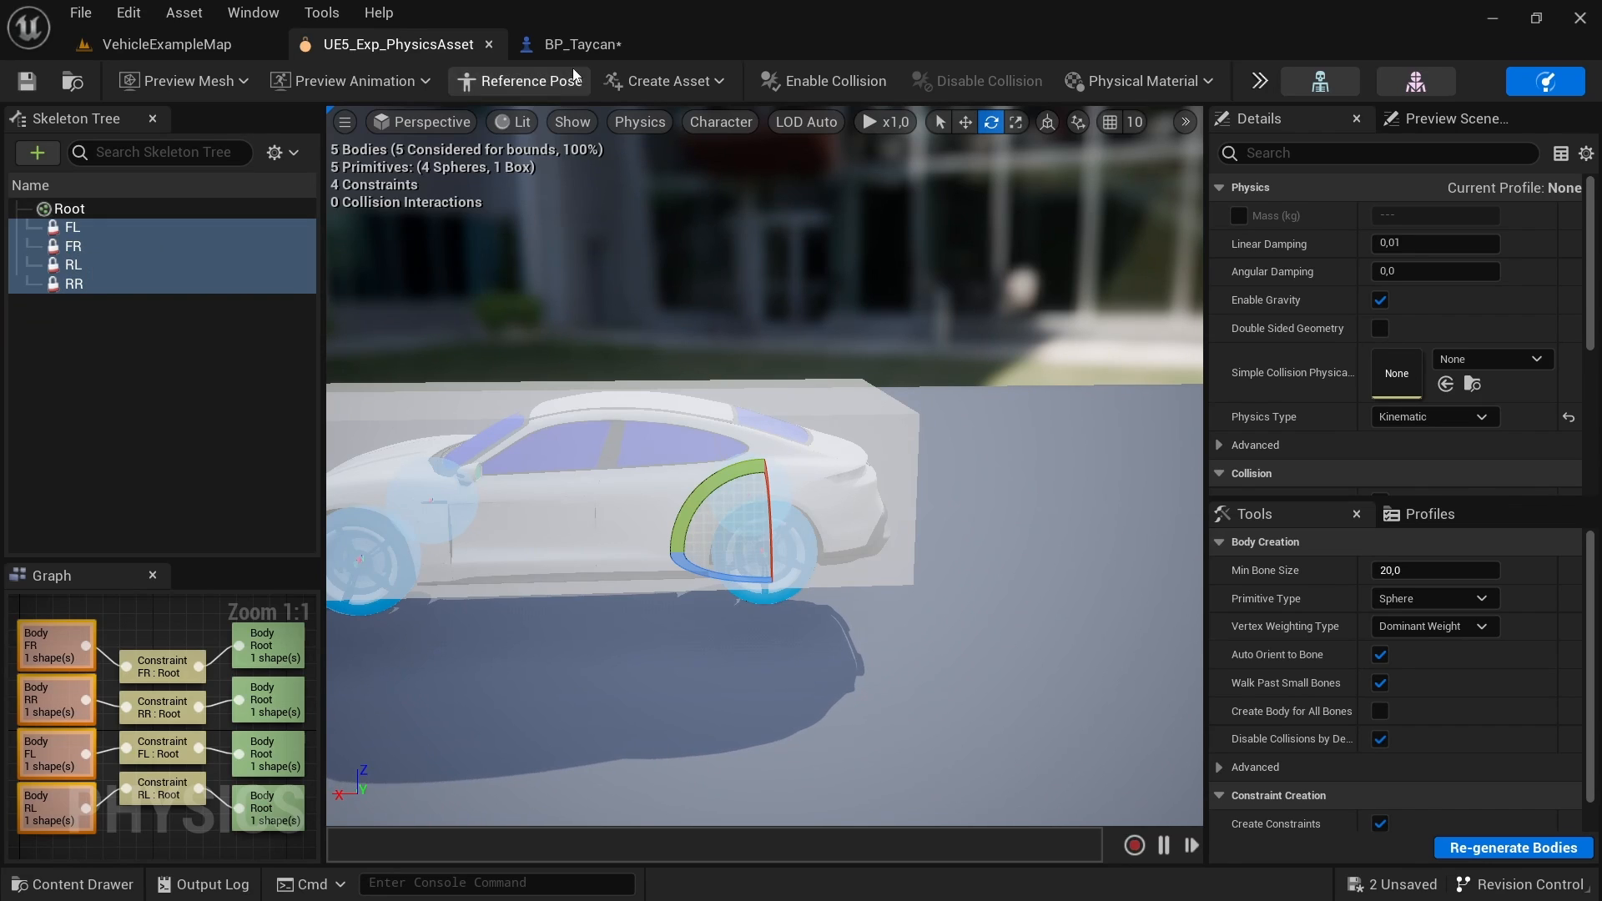
left_click(580, 44)
left_click(1437, 280)
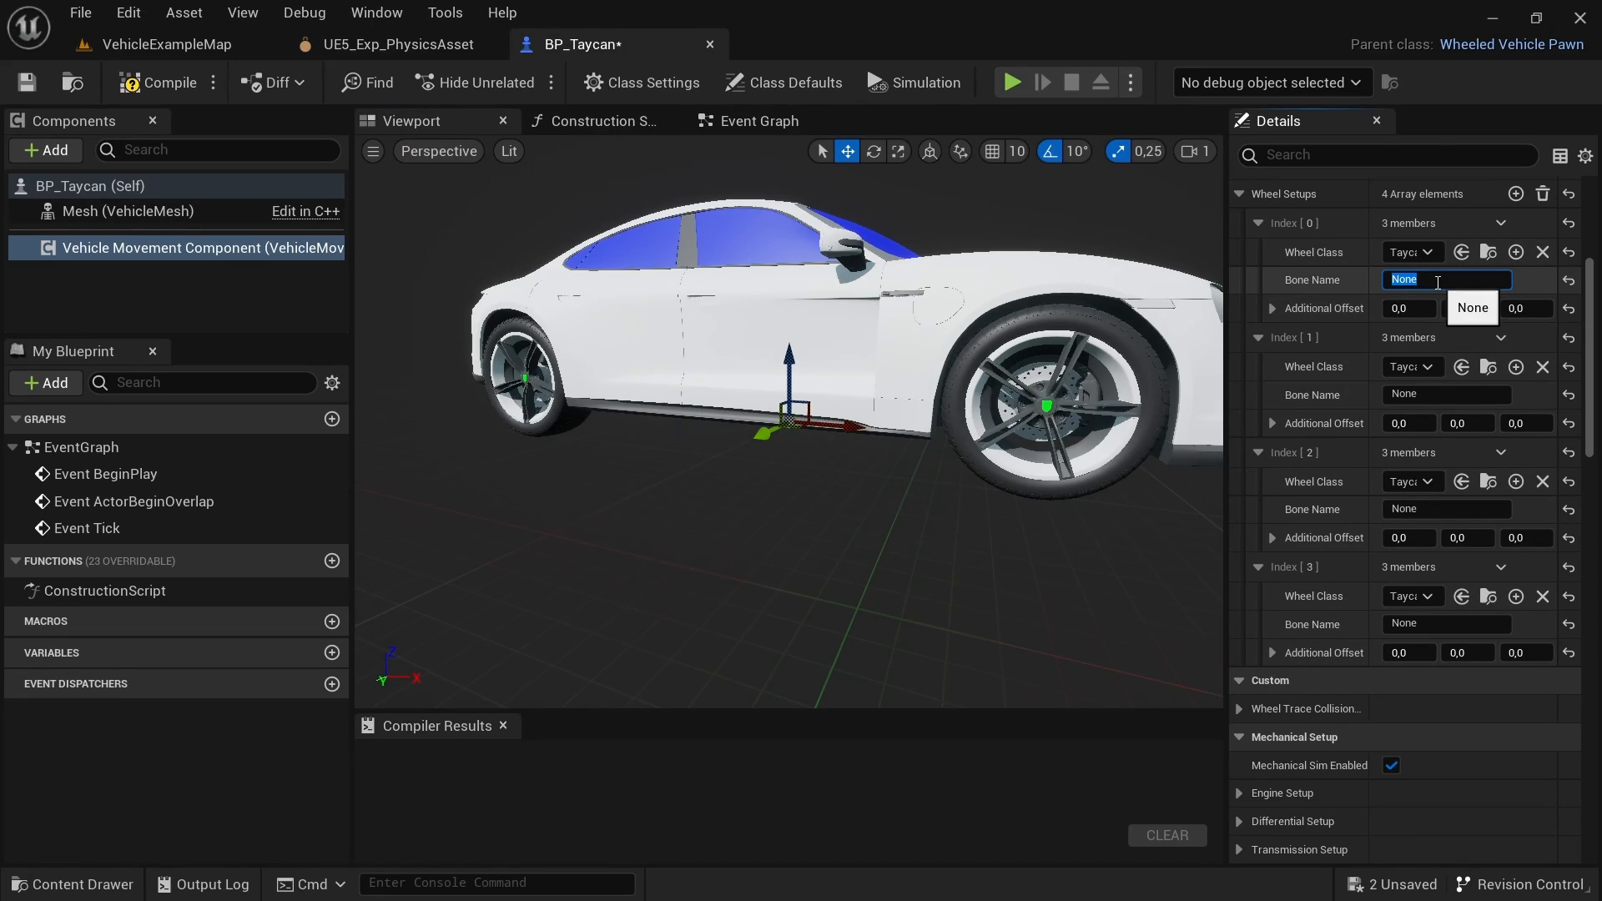
type("FL")
left_click(1439, 395)
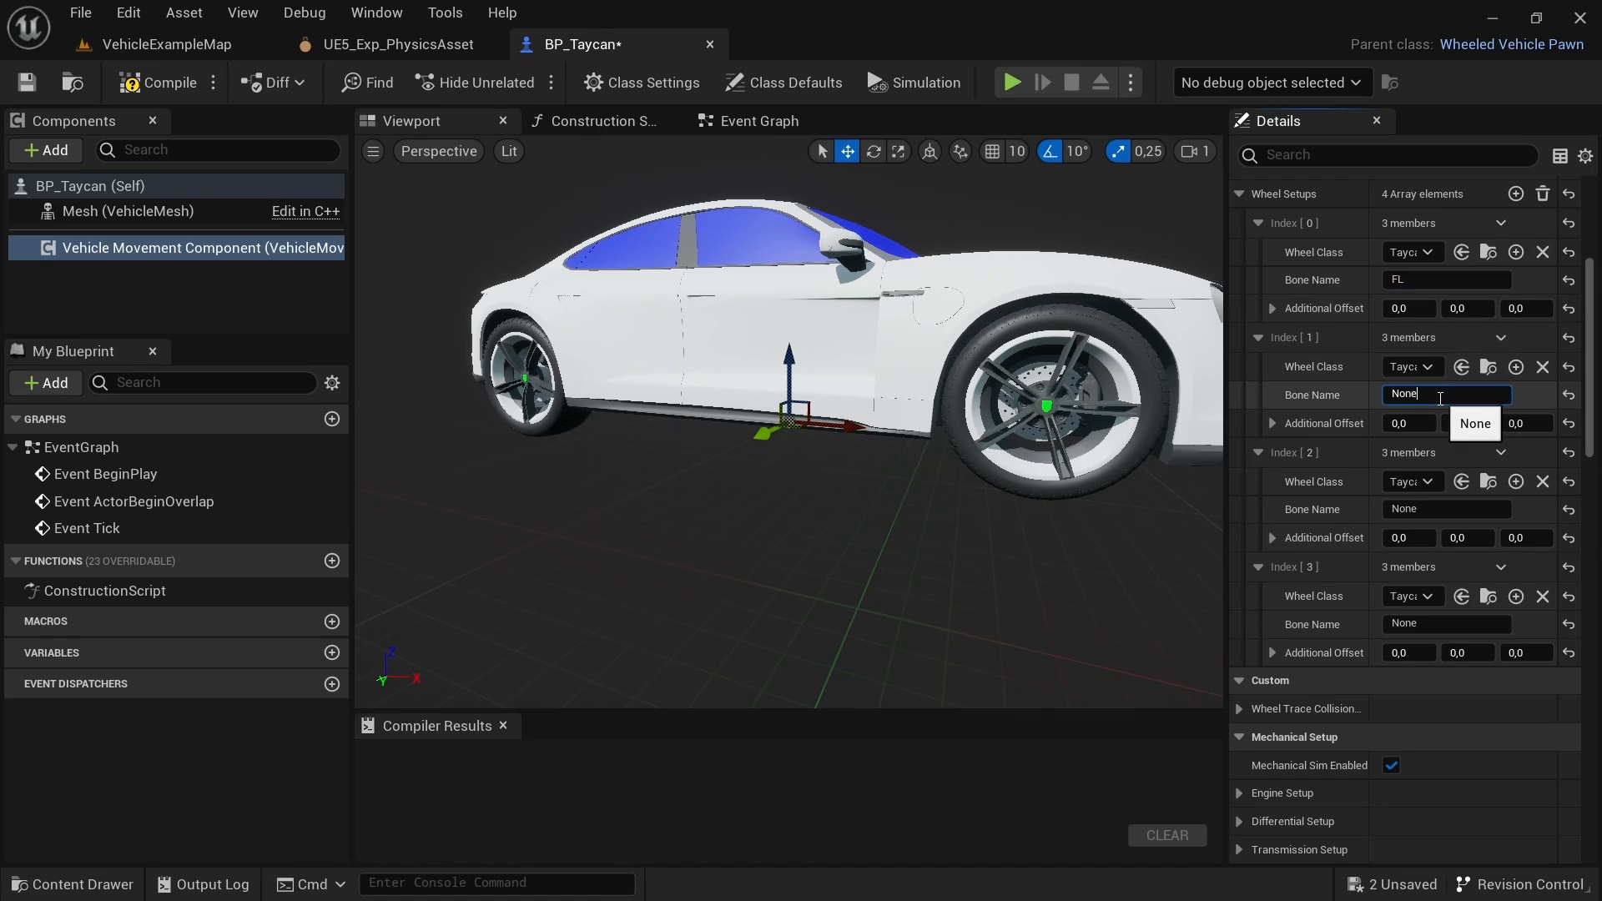
type("Fr")
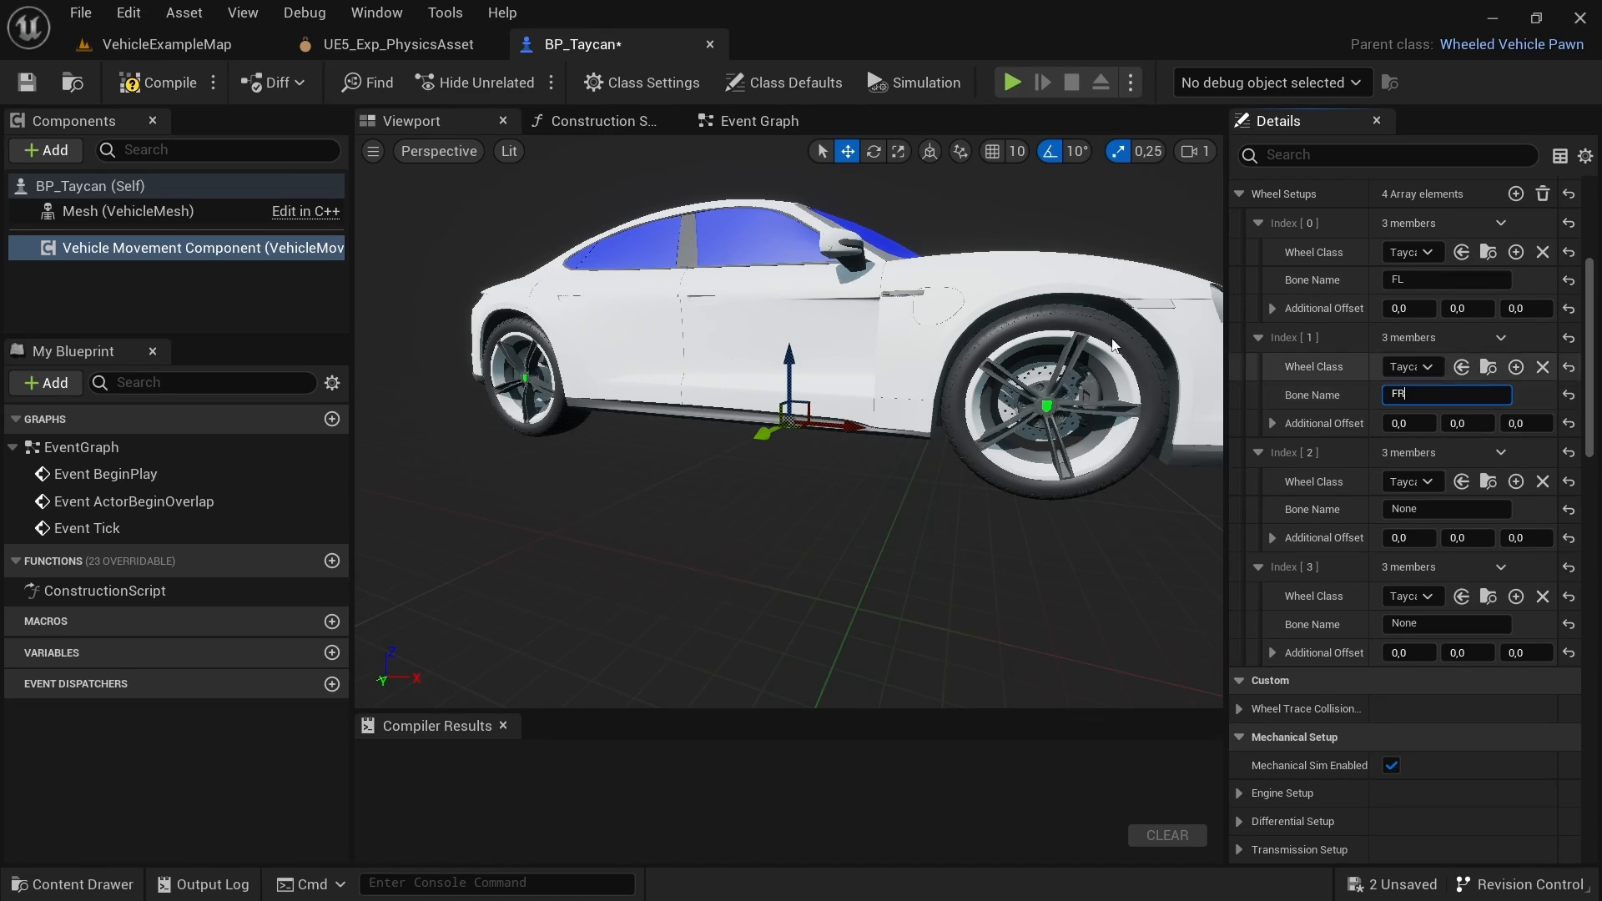
Step: Recheck the physics asset's bones, set Bone Name to RL for Index 2 and RR for Index 3, and compile and save BP_Taycan
left_click(393, 45)
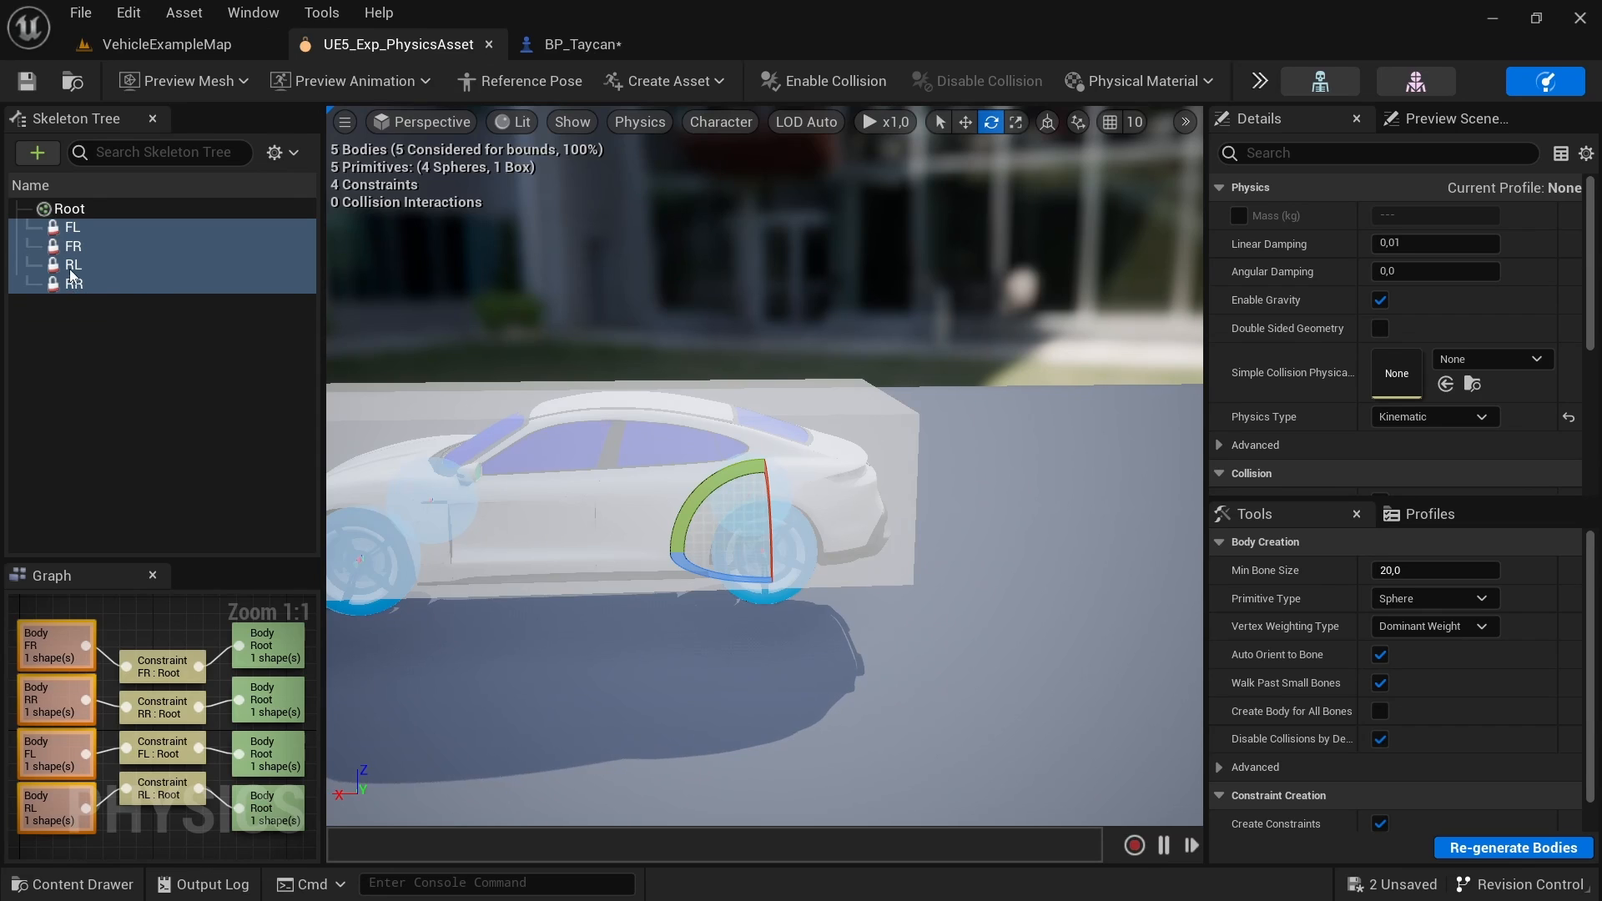
left_click(582, 44)
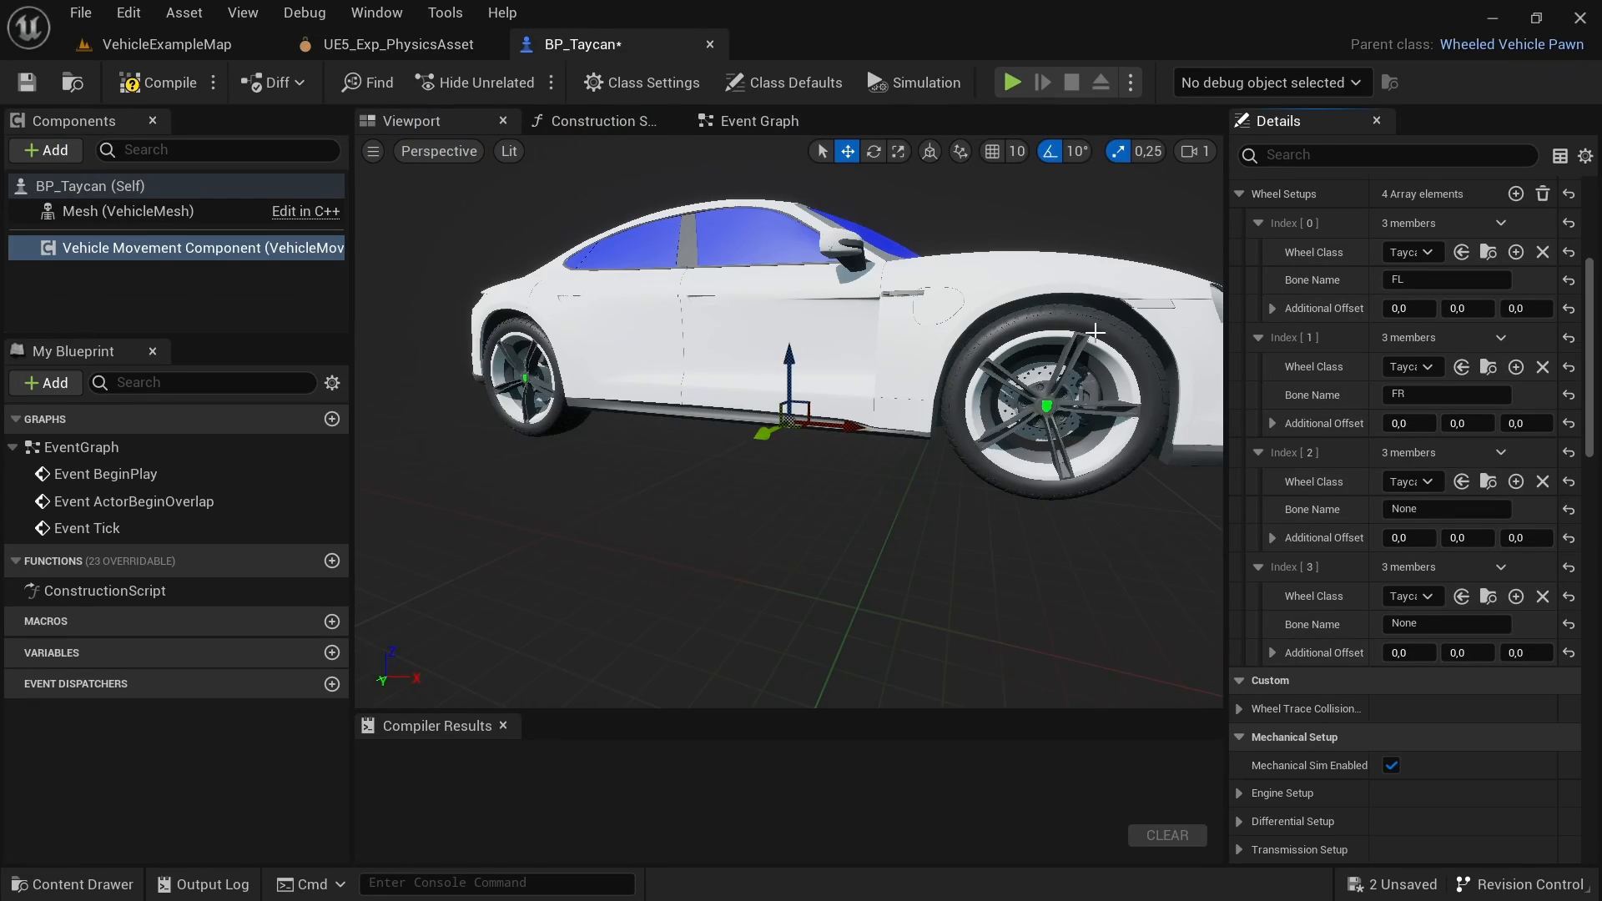
left_click(1435, 510)
type("RL")
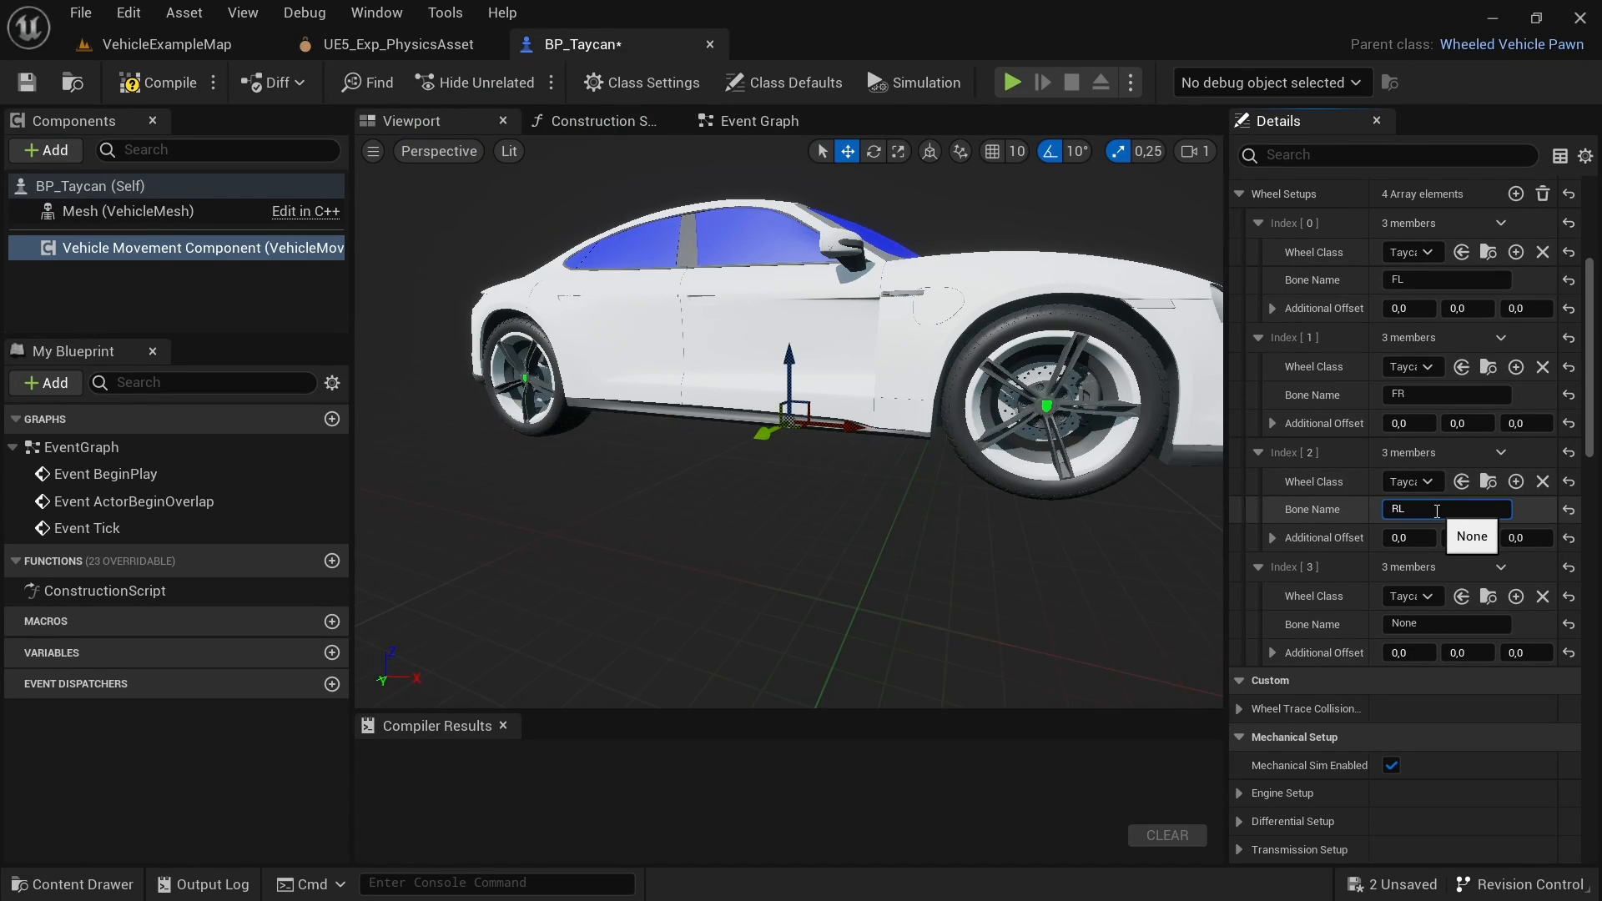
left_click(1427, 624)
type("RR")
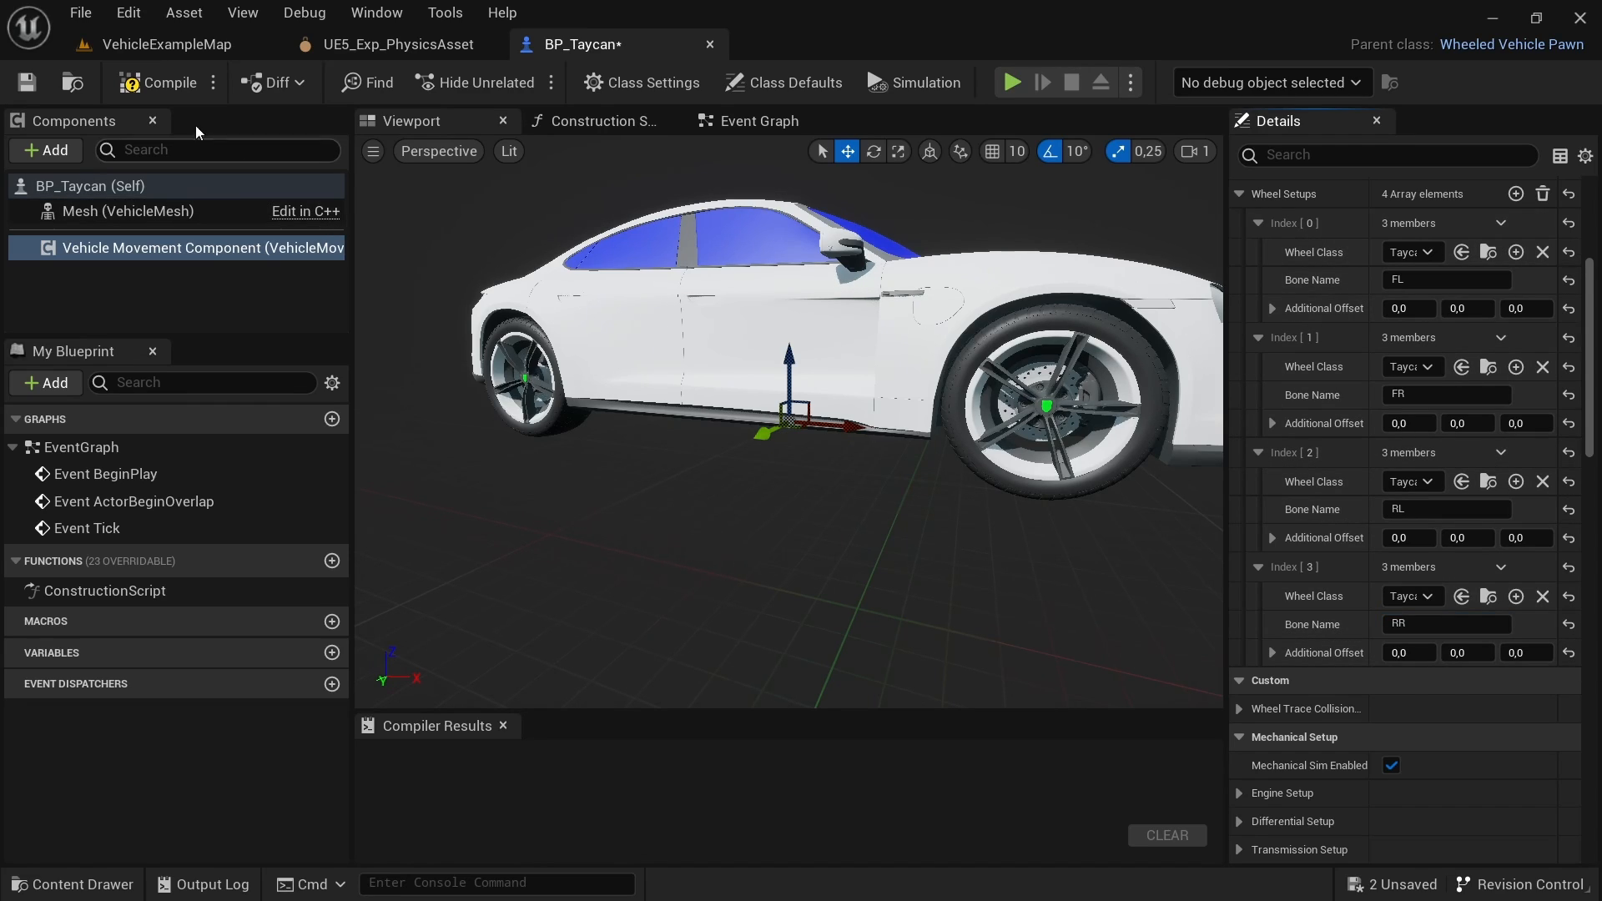
left_click(157, 82)
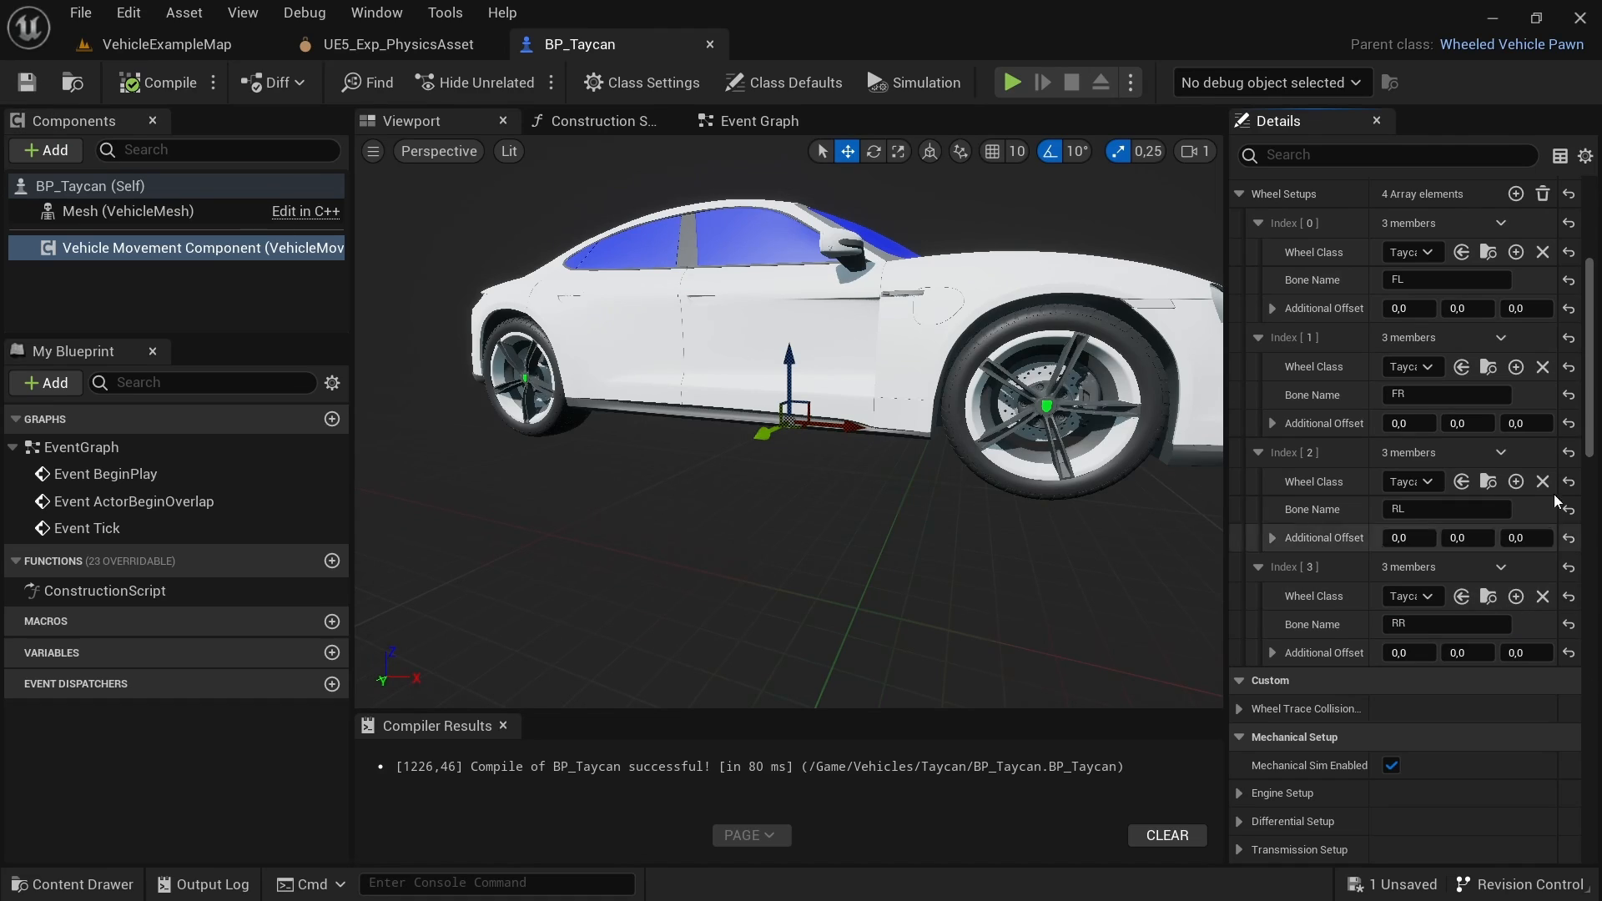
Step: In the vehicle movement component's Engine Setup, create an external torque curve named Taycan_TorqueCurve in the Taycan folder
left_click(1238, 193)
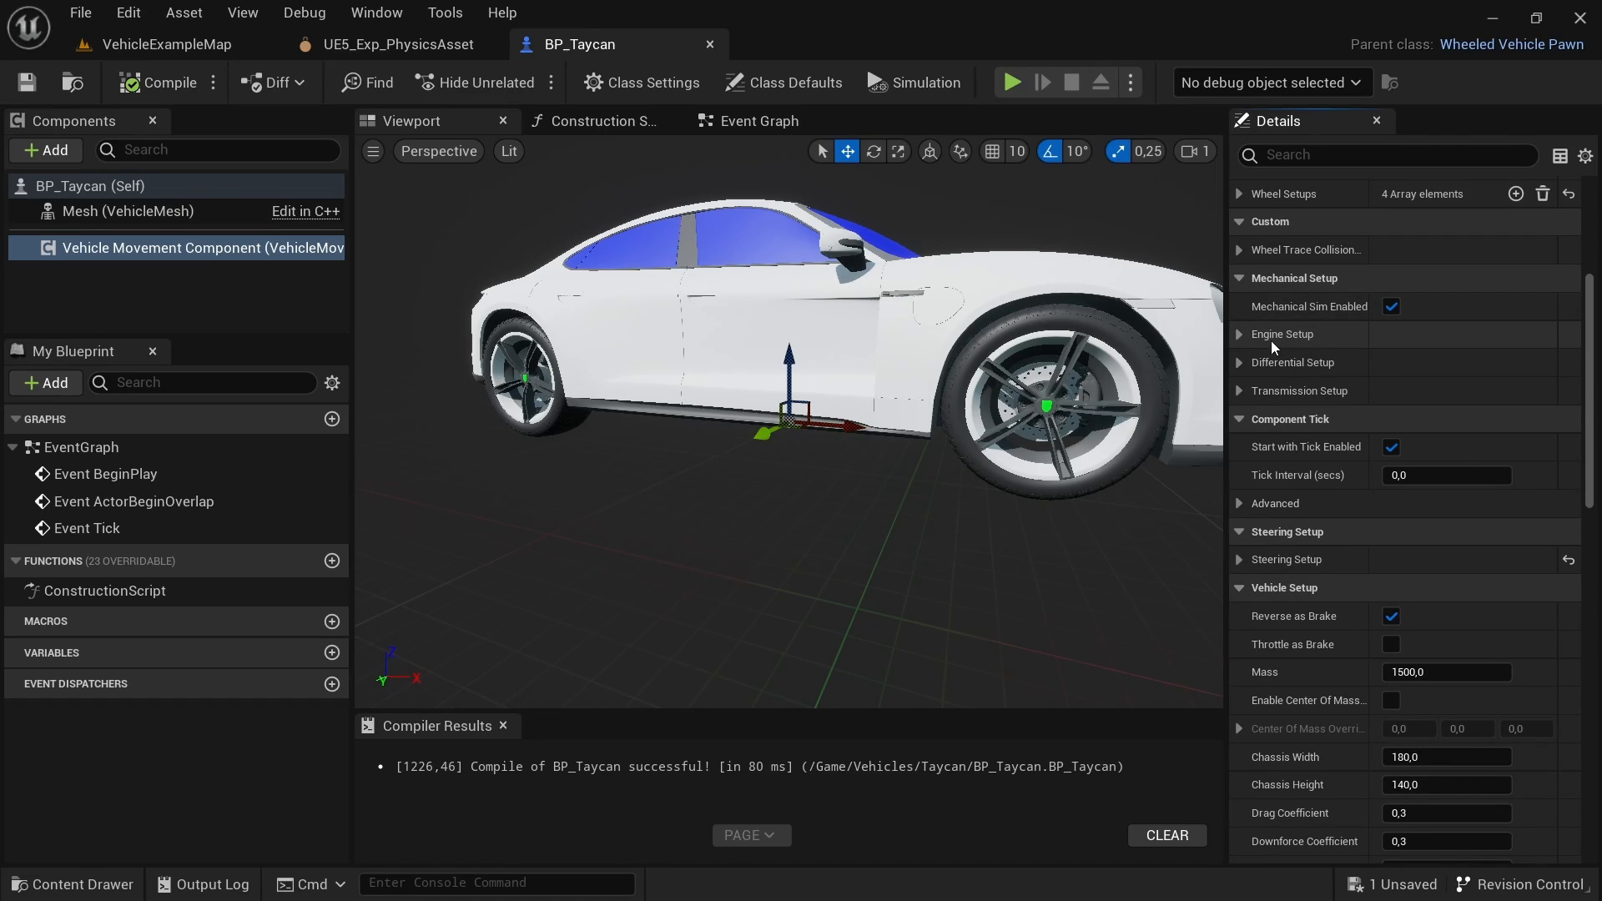
scroll(1268, 338, "up", 1)
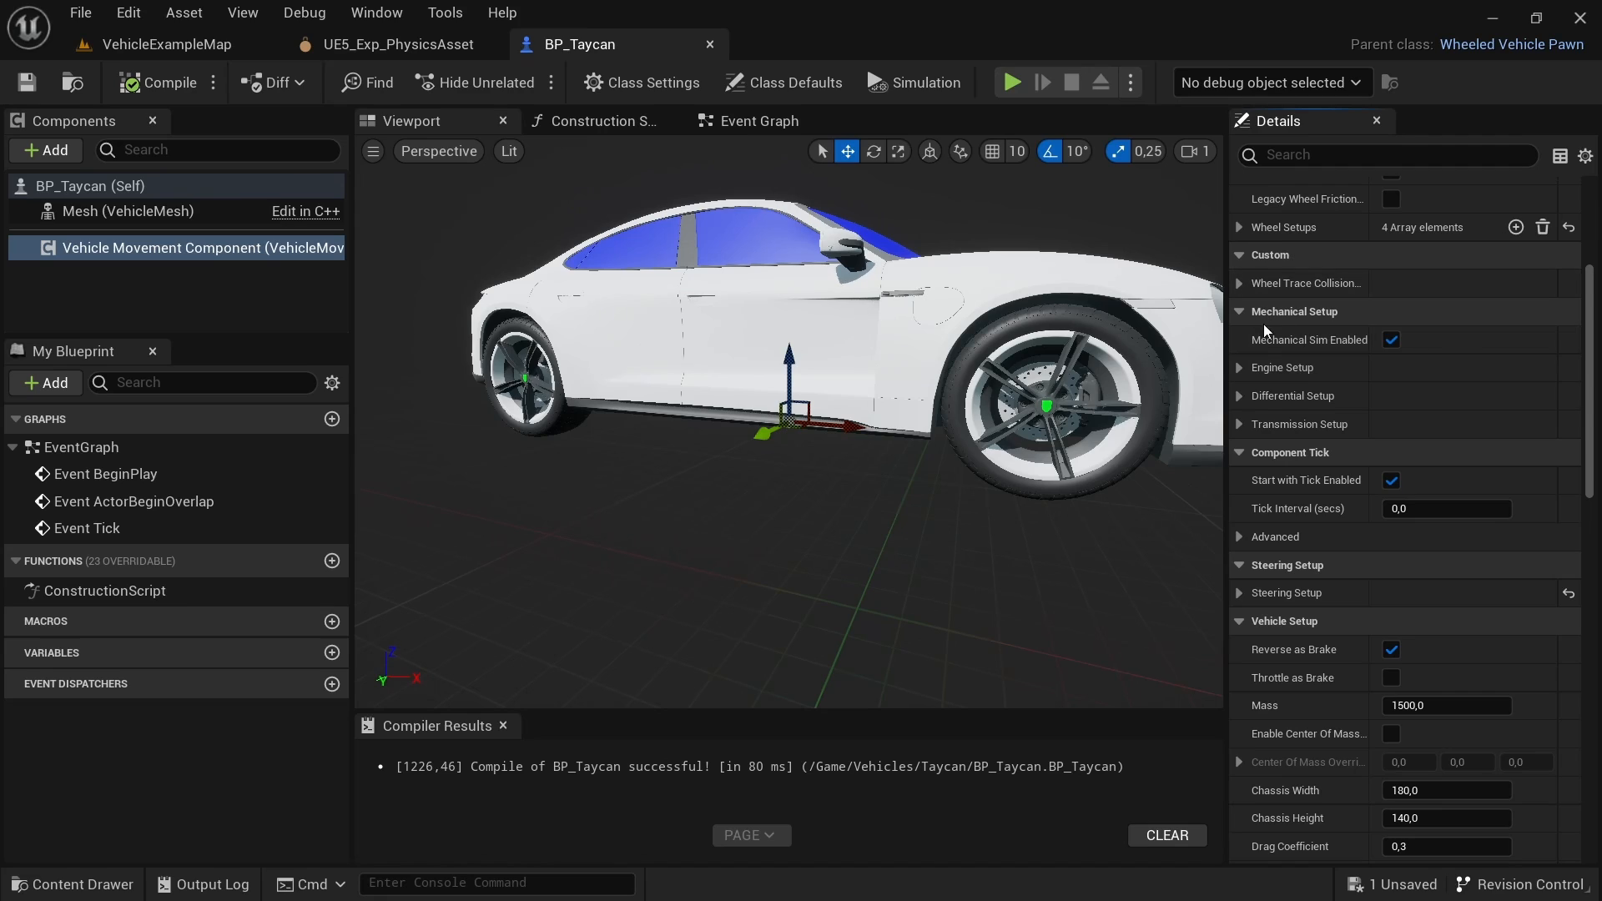
left_click(1238, 367)
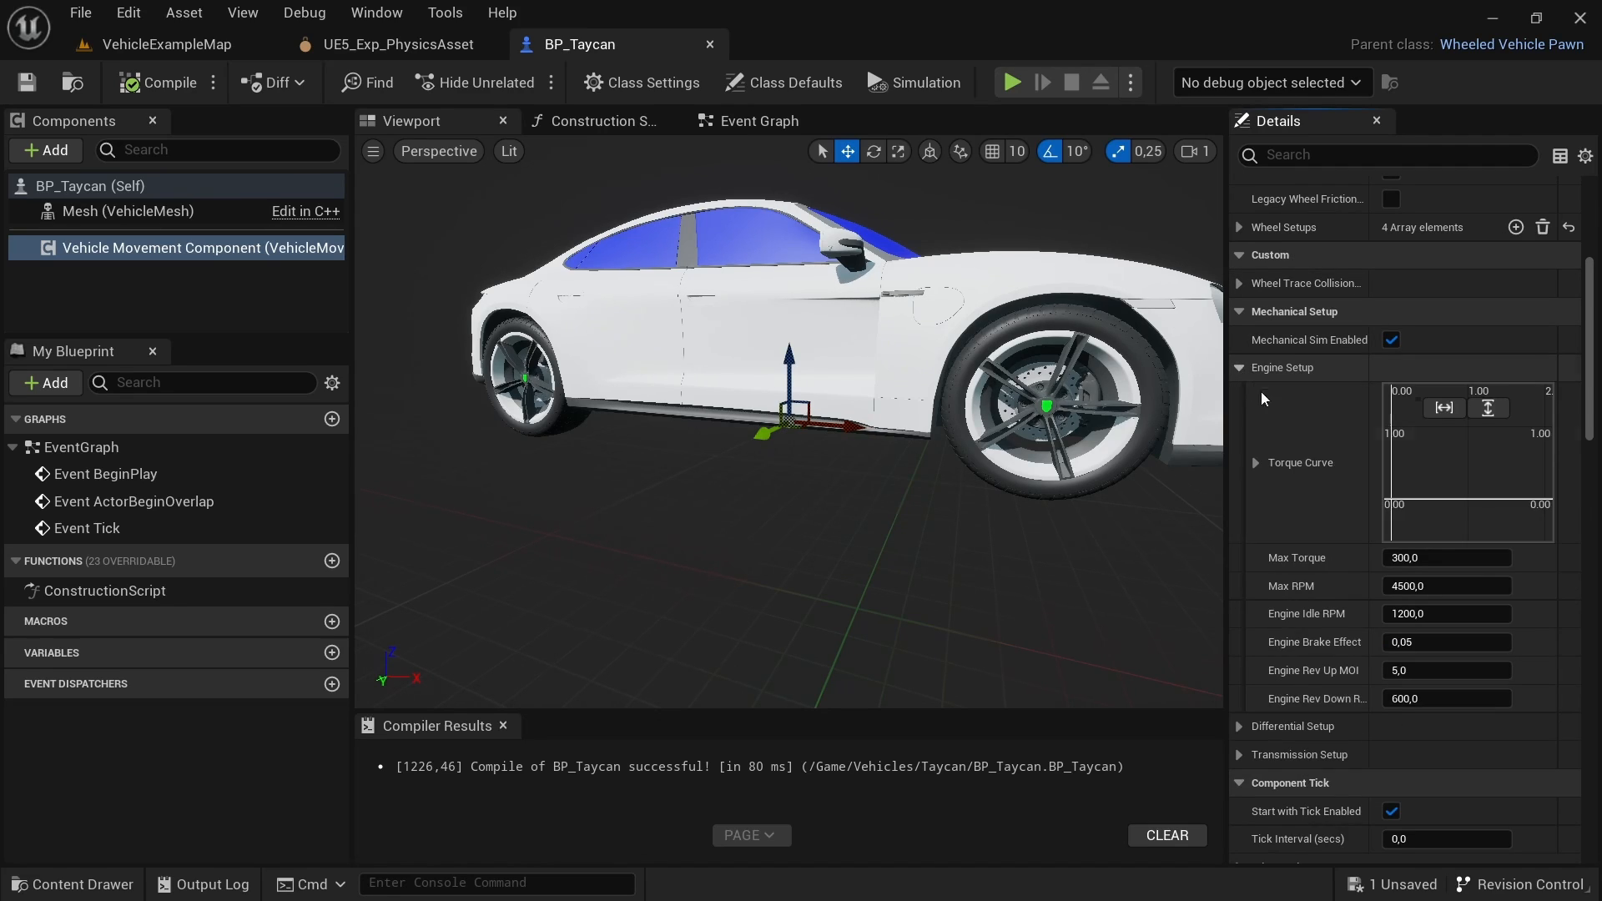
left_click(1255, 462)
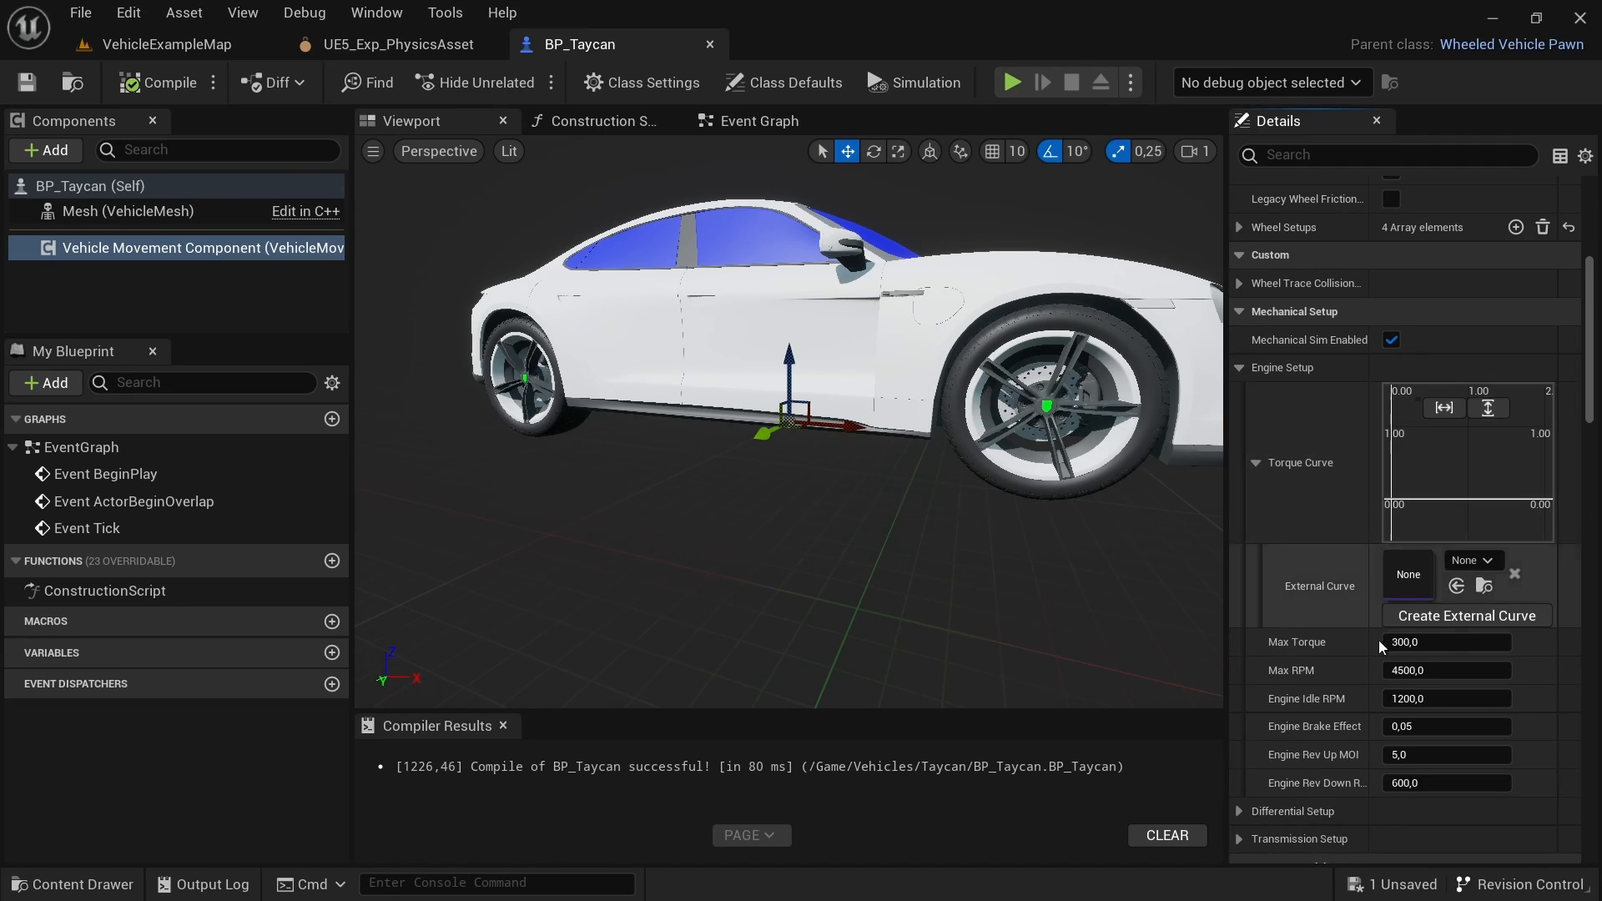
left_click(1470, 619)
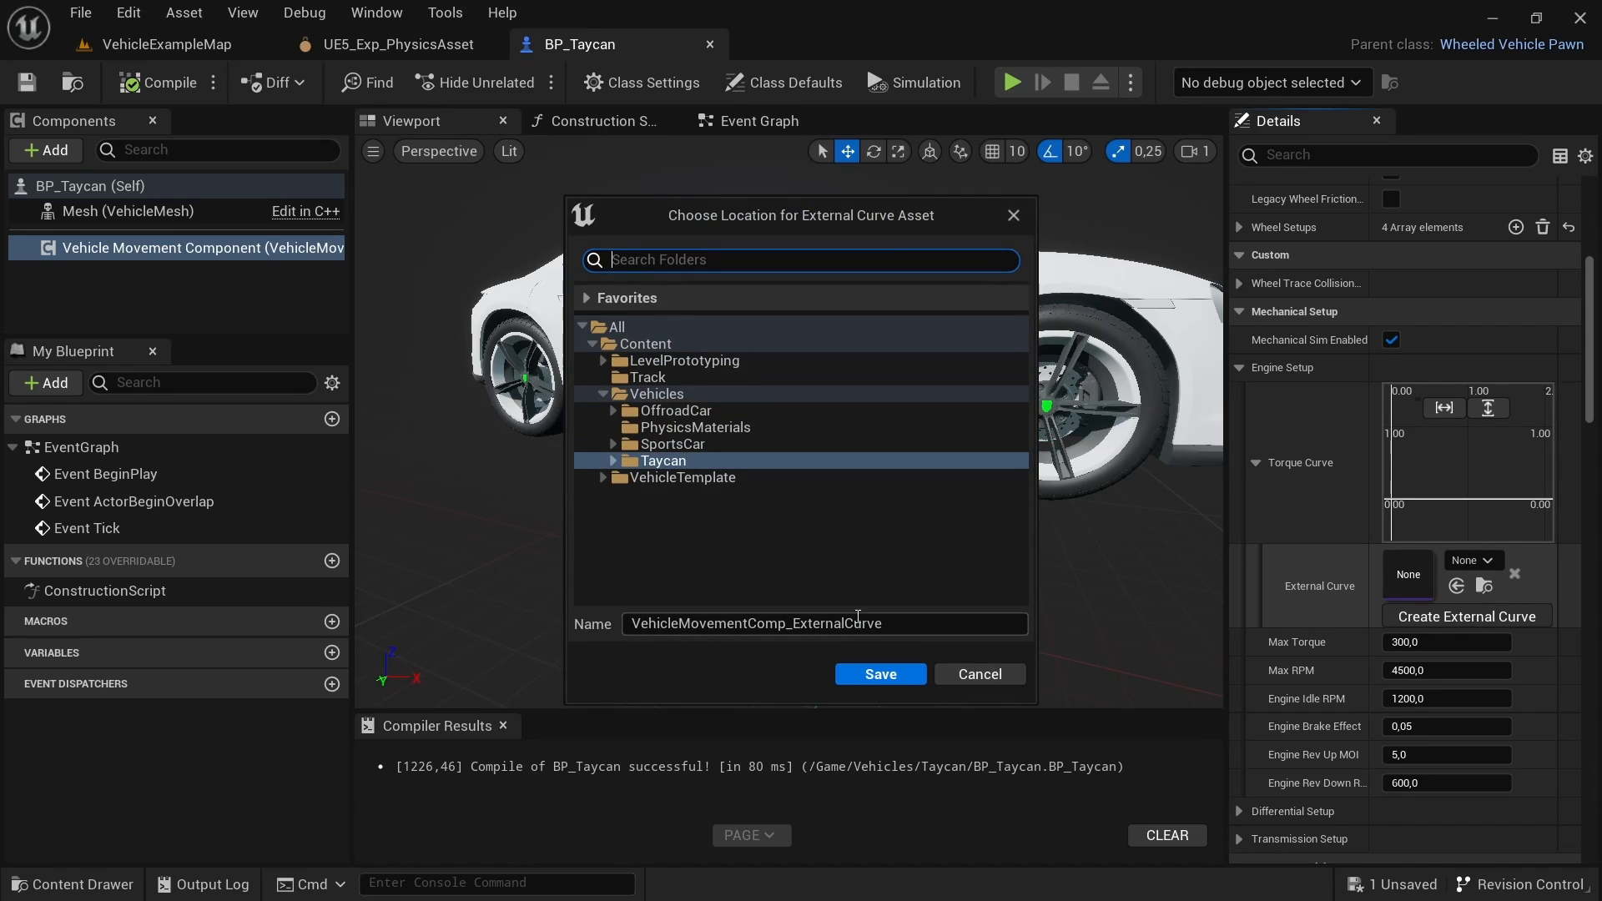
left_click(892, 625)
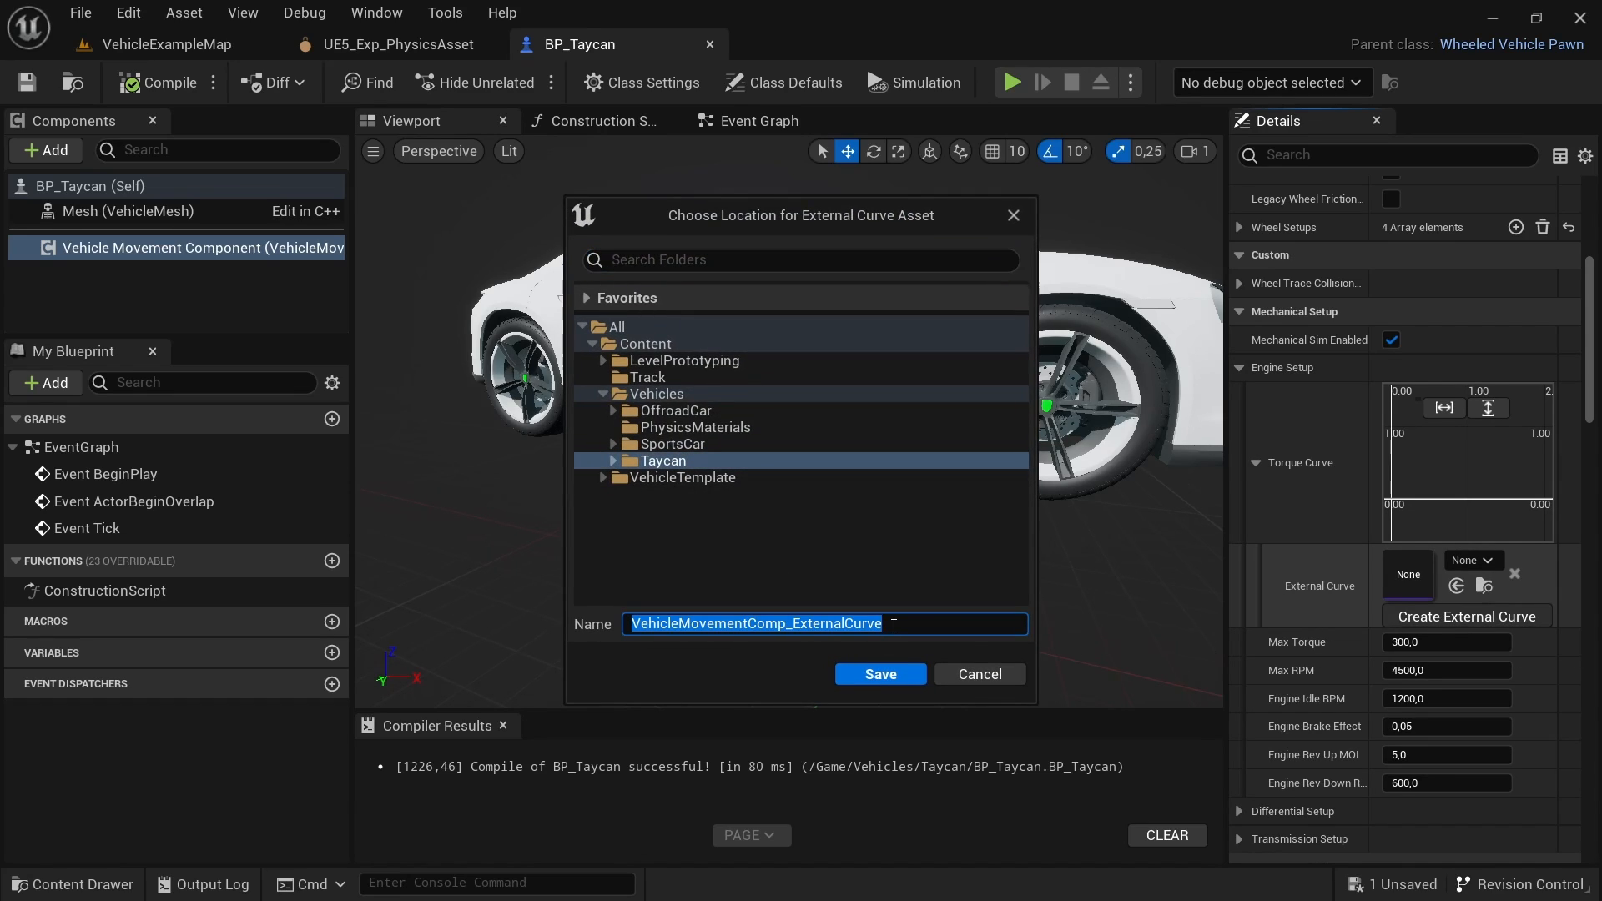
type("Taycan")
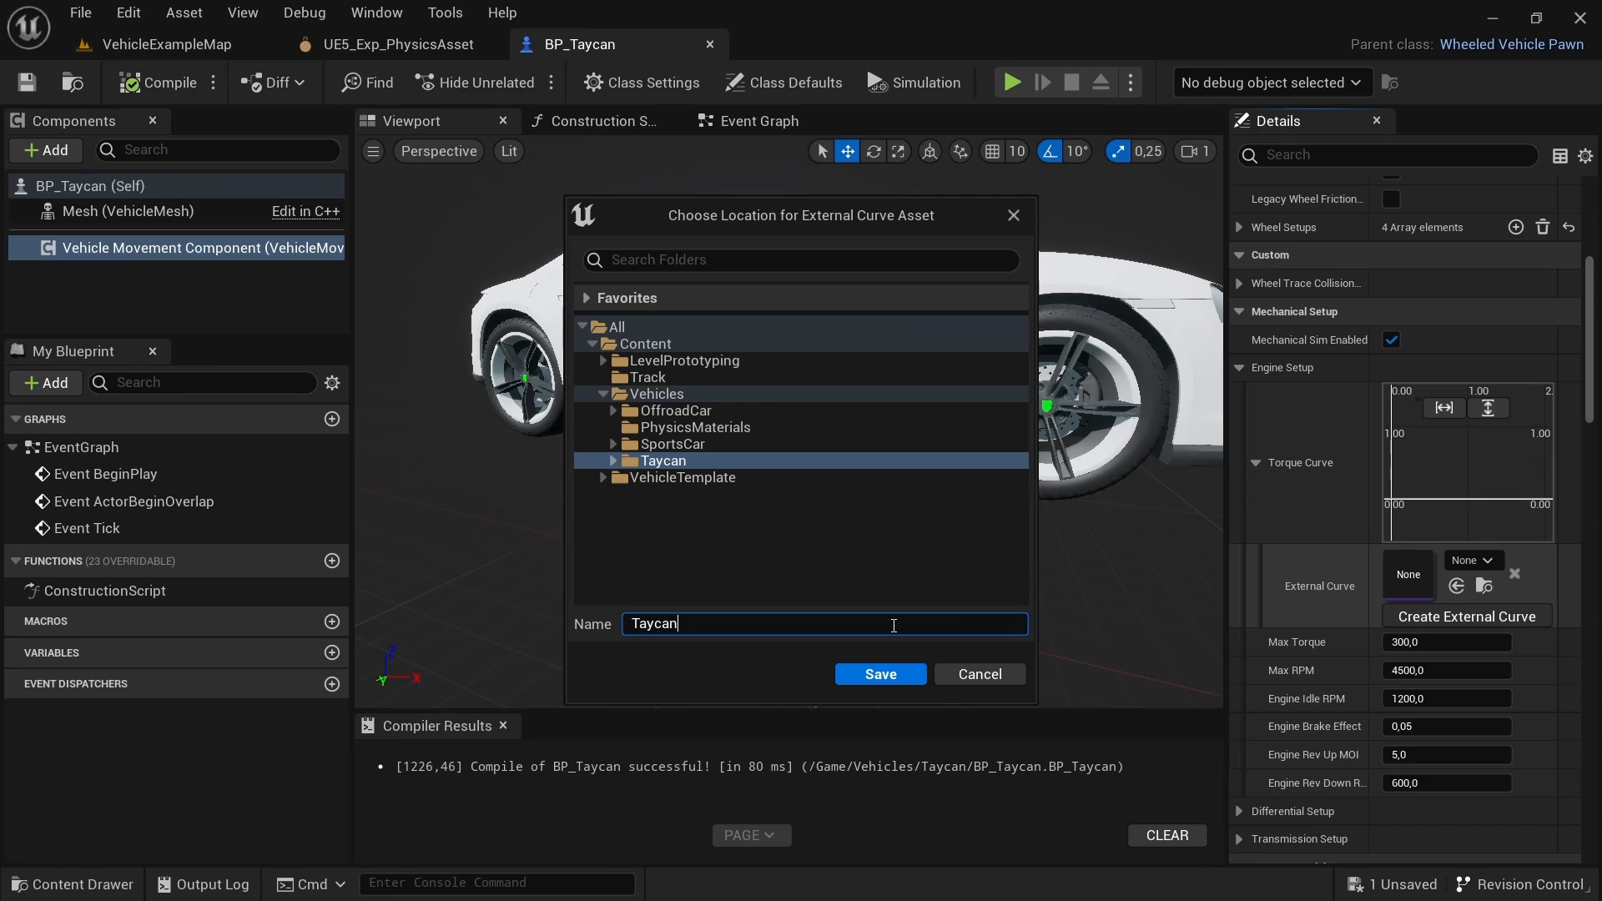
type("_TorqueCurve")
key("Return")
Step: Open Taycan_TorqueCurve and add four keys at value 0, at times 0, 0.5, 1 and 1.5
double_click(1413, 577)
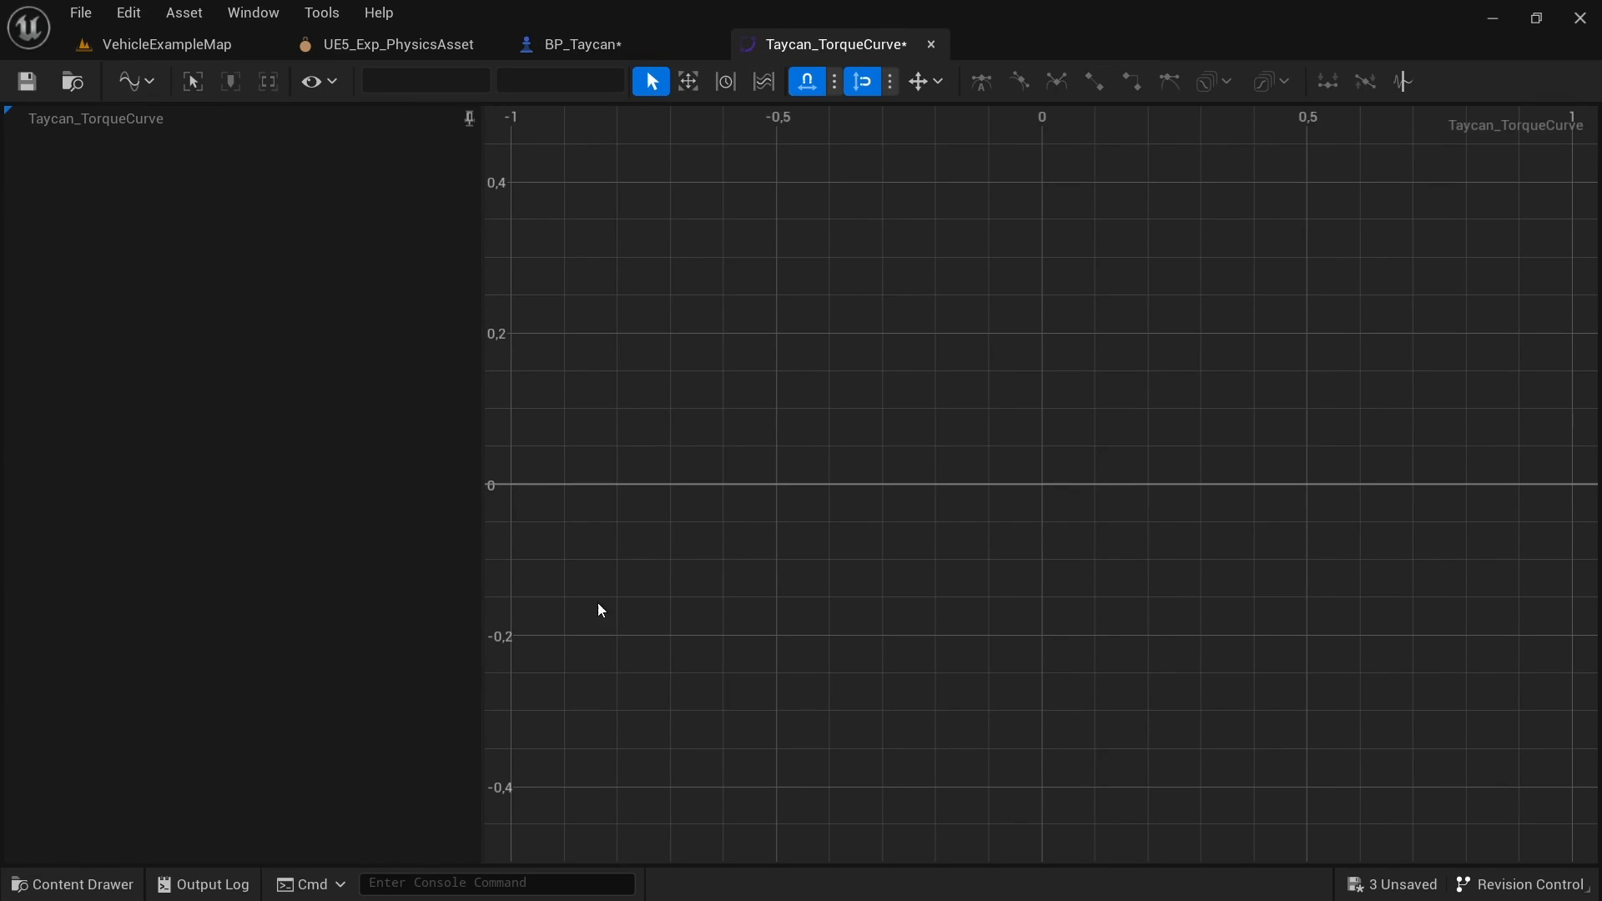
right_click_drag(904, 418, 565, 468)
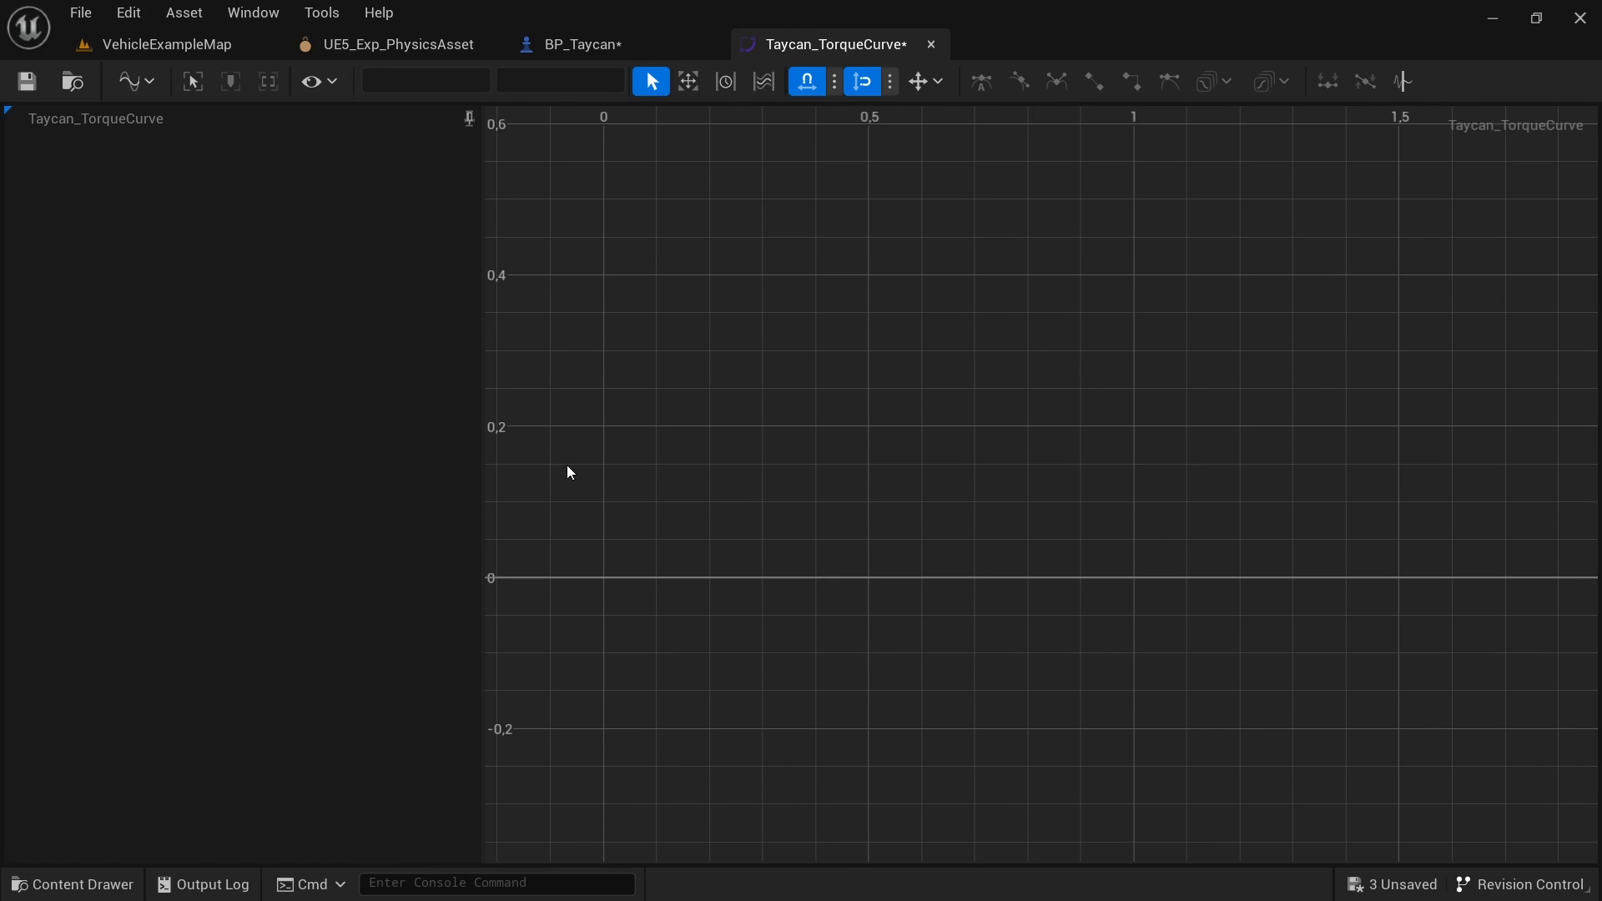
right_click(604, 579)
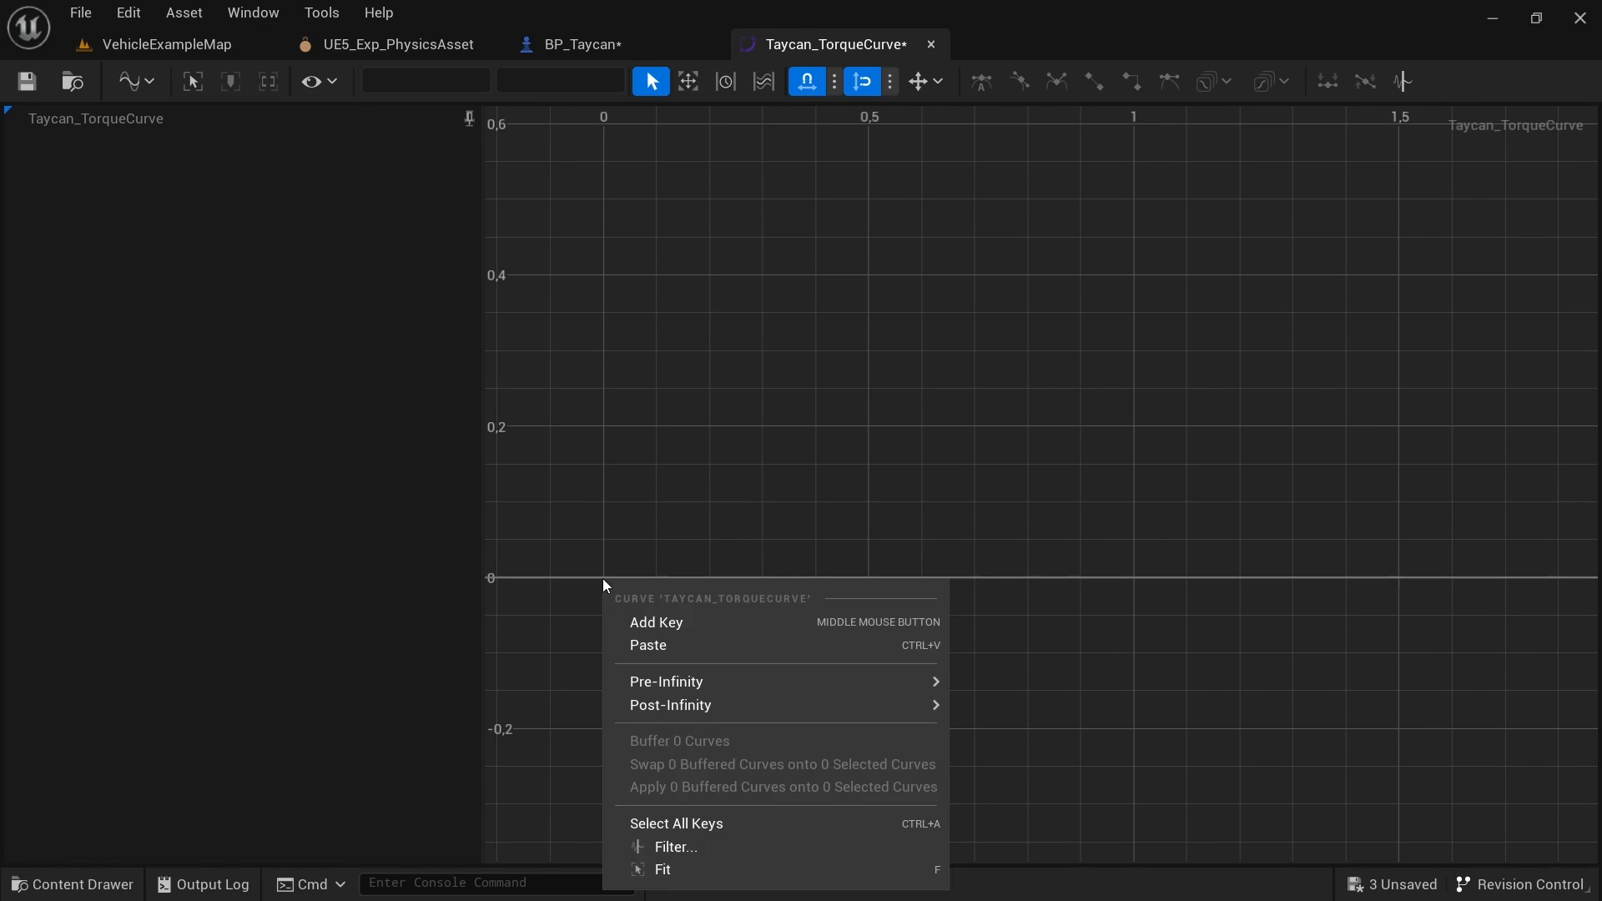
left_click(650, 618)
right_click(868, 578)
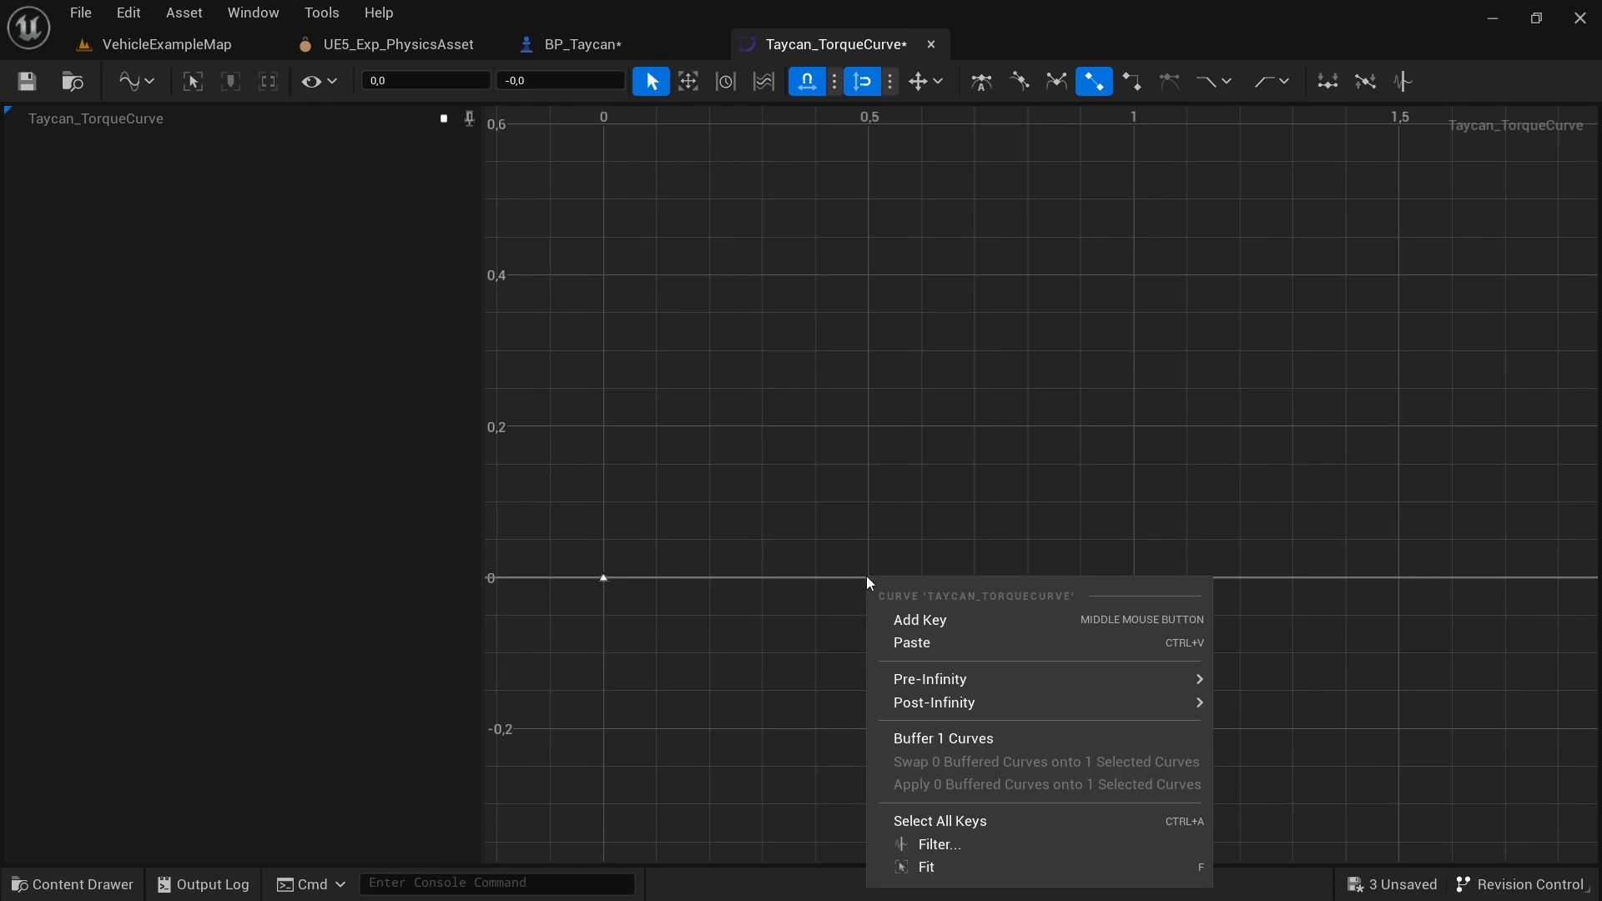
left_click(925, 618)
right_click(1137, 577)
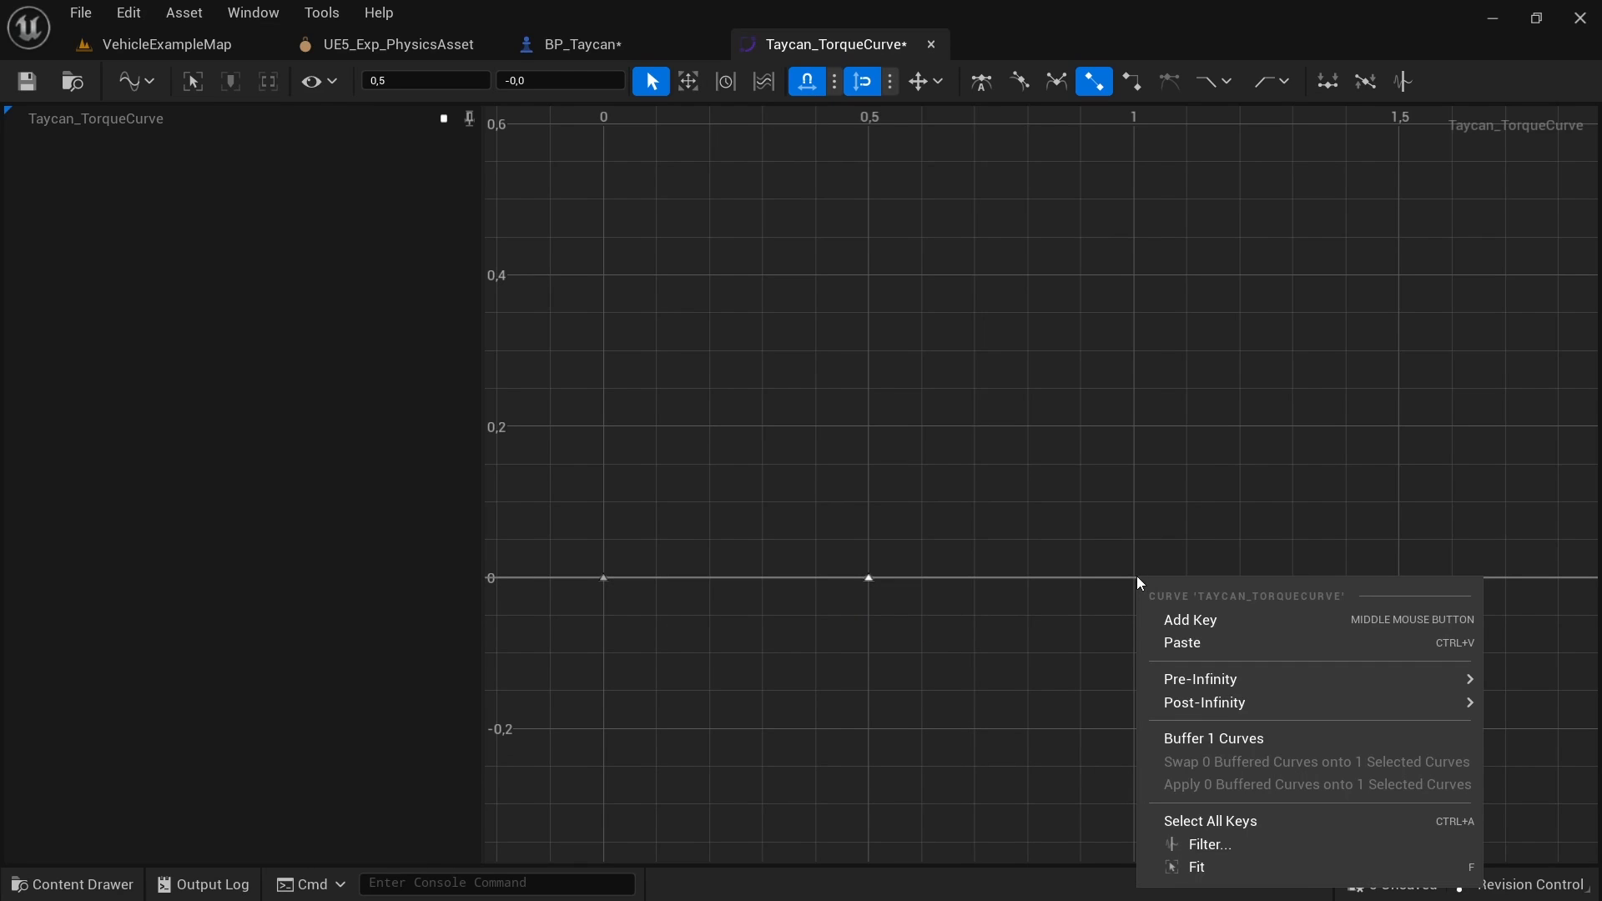
left_click(1180, 618)
right_click(1400, 577)
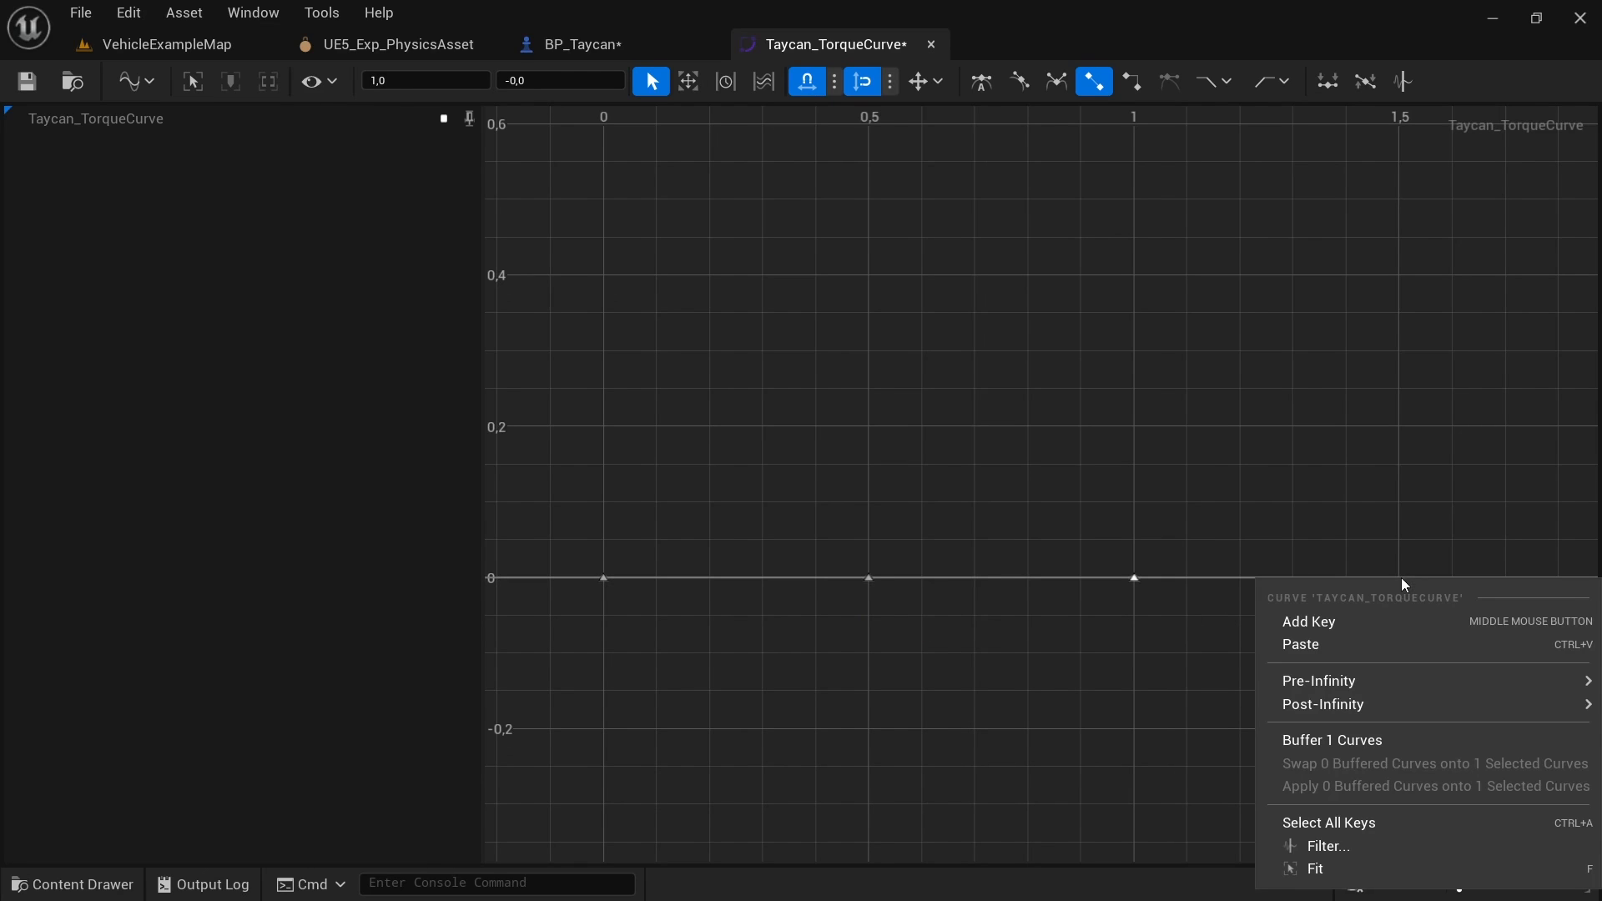
left_click(1371, 622)
Step: Raise the torque curve keys at times 0 and 0.5 to 0.15, the one at 1 to 0.1, and the one at 1.5 to 0.05
left_click(604, 577)
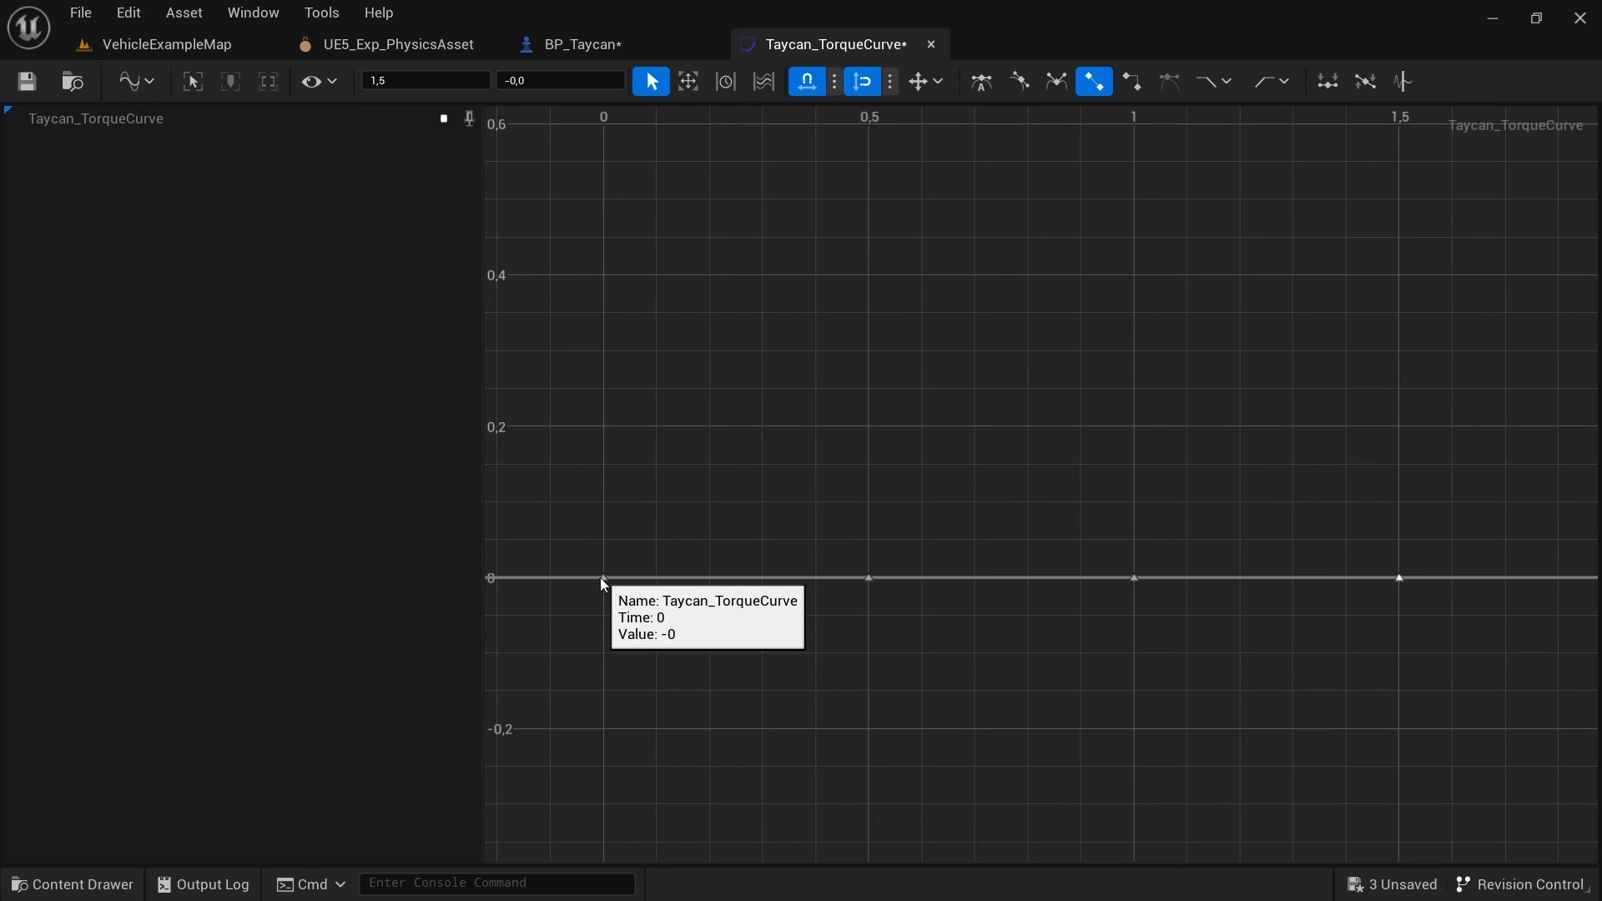
left_click_drag(605, 579, 605, 463)
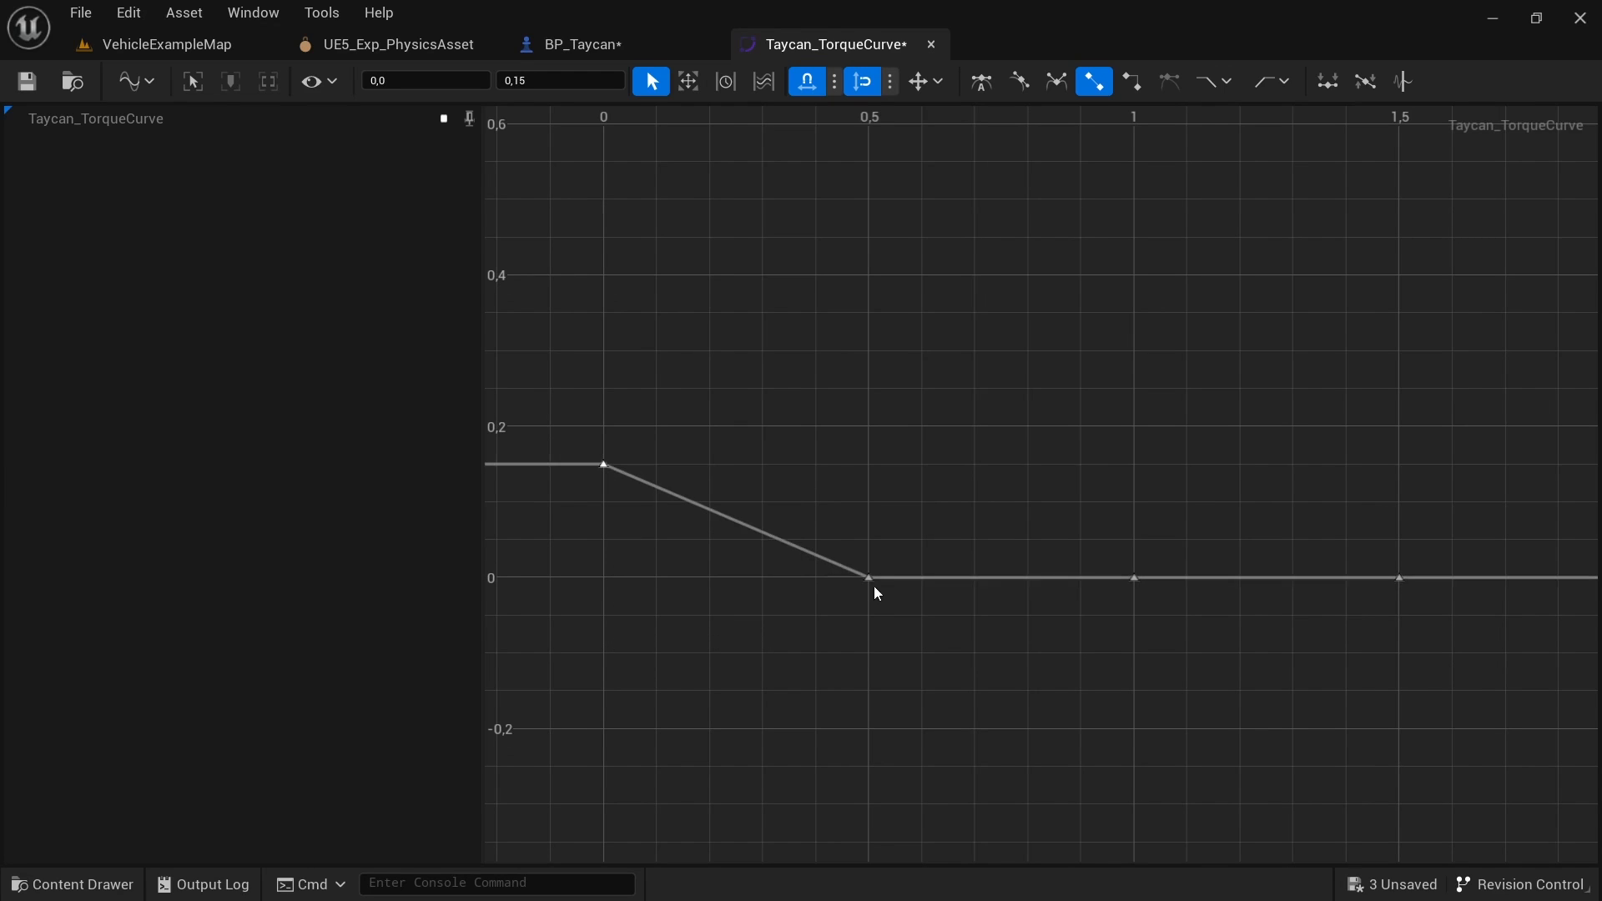
left_click_drag(870, 577, 869, 464)
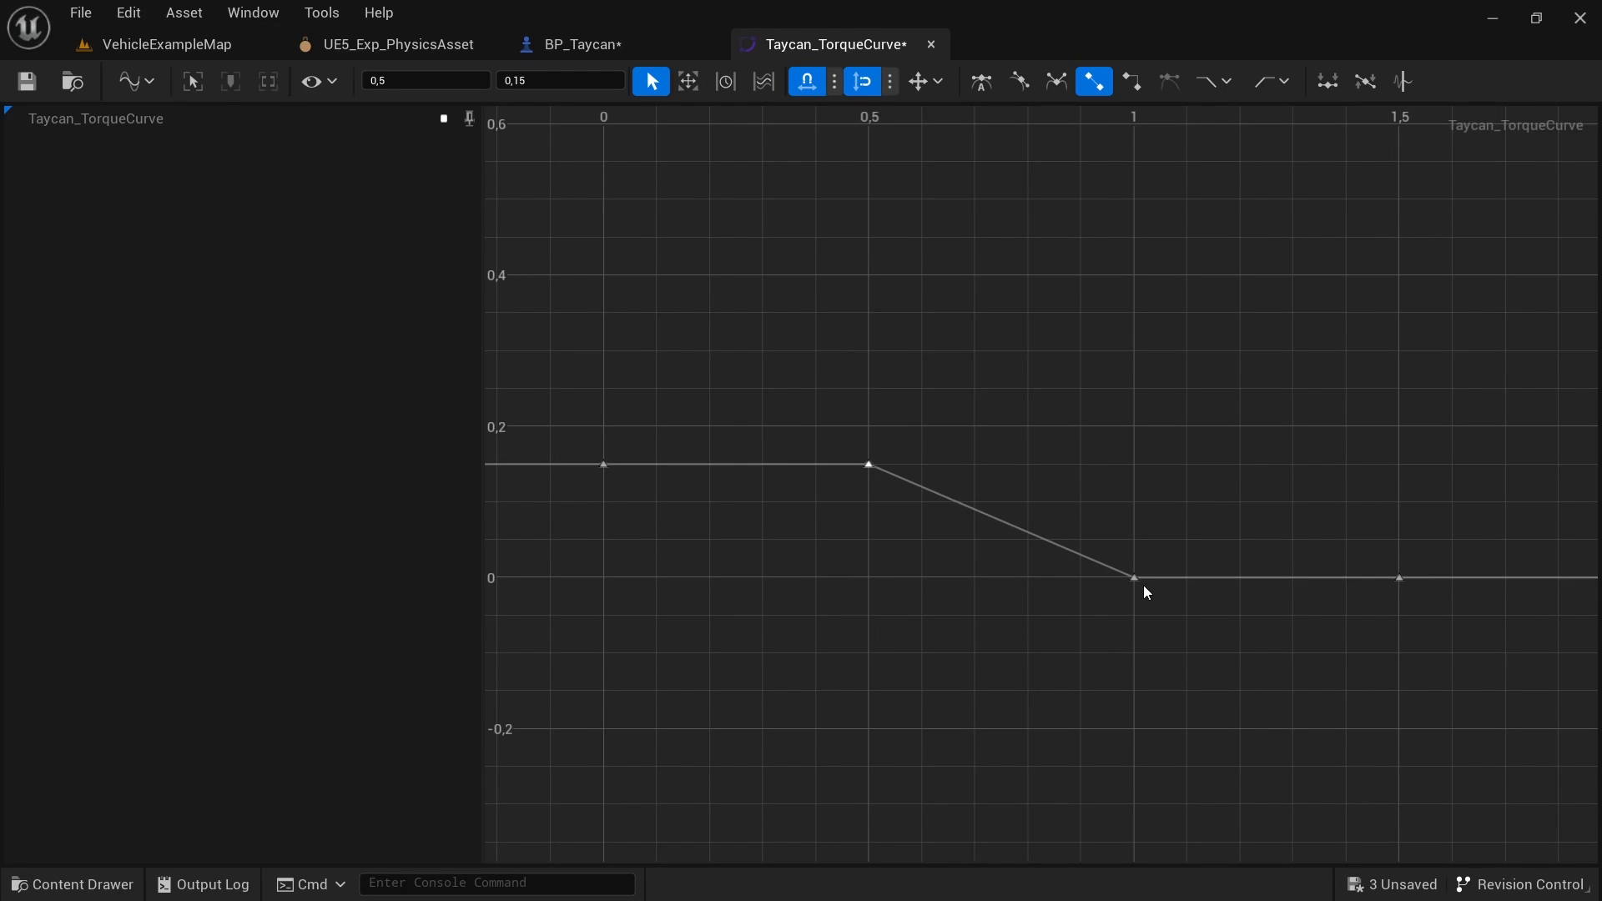
left_click(1135, 577)
left_click_drag(1137, 577, 1135, 506)
left_click(1398, 576)
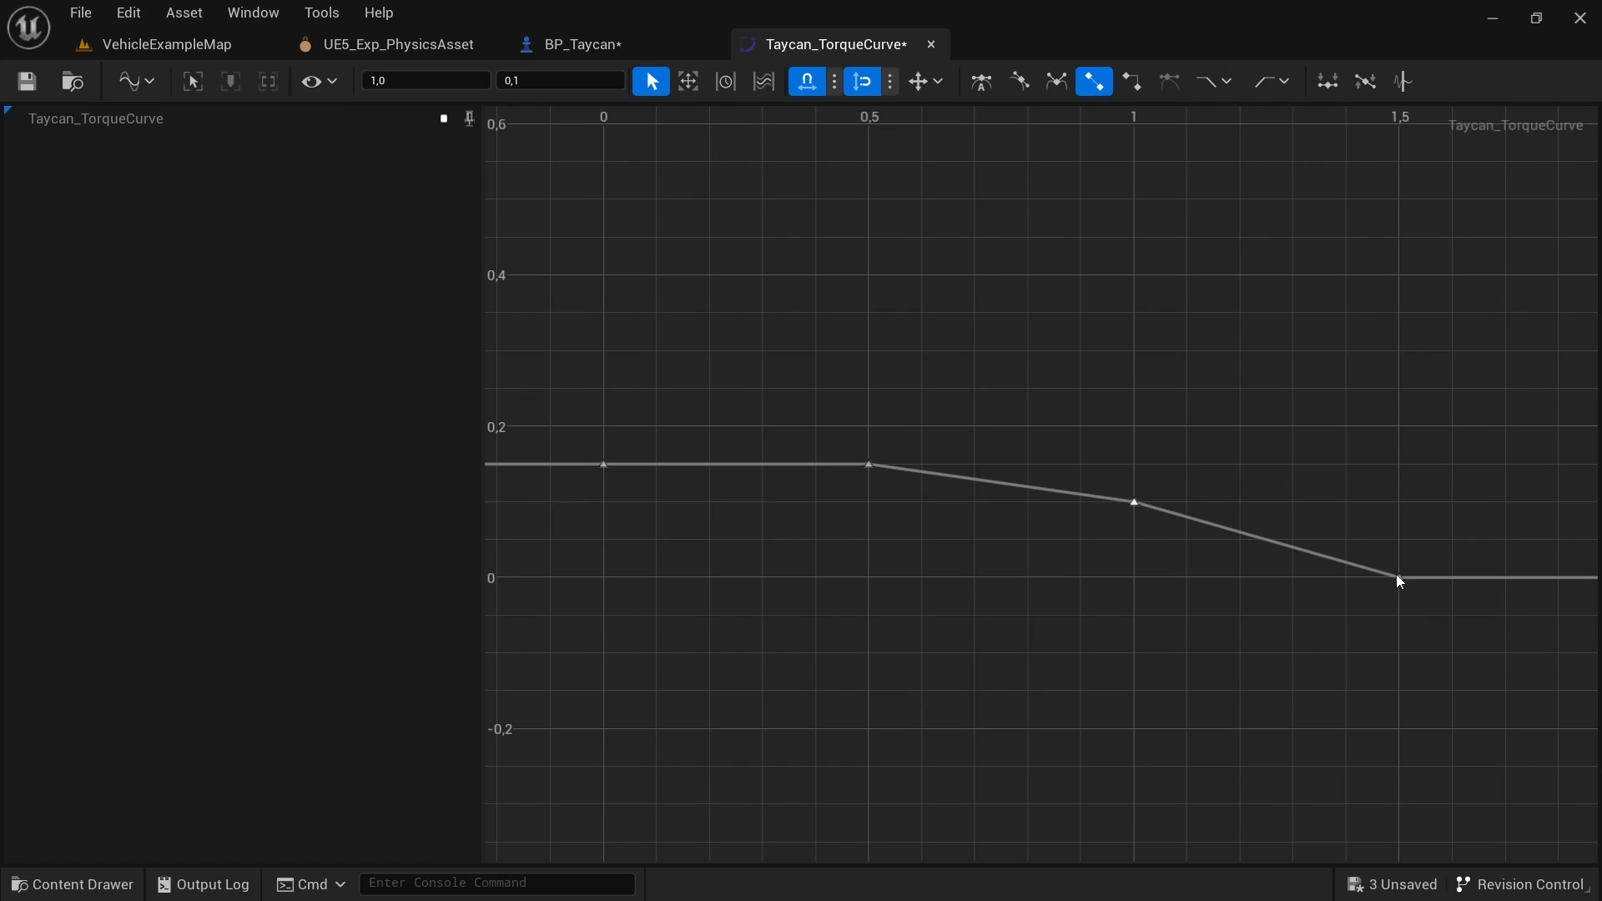
left_click_drag(1397, 557, 1393, 539)
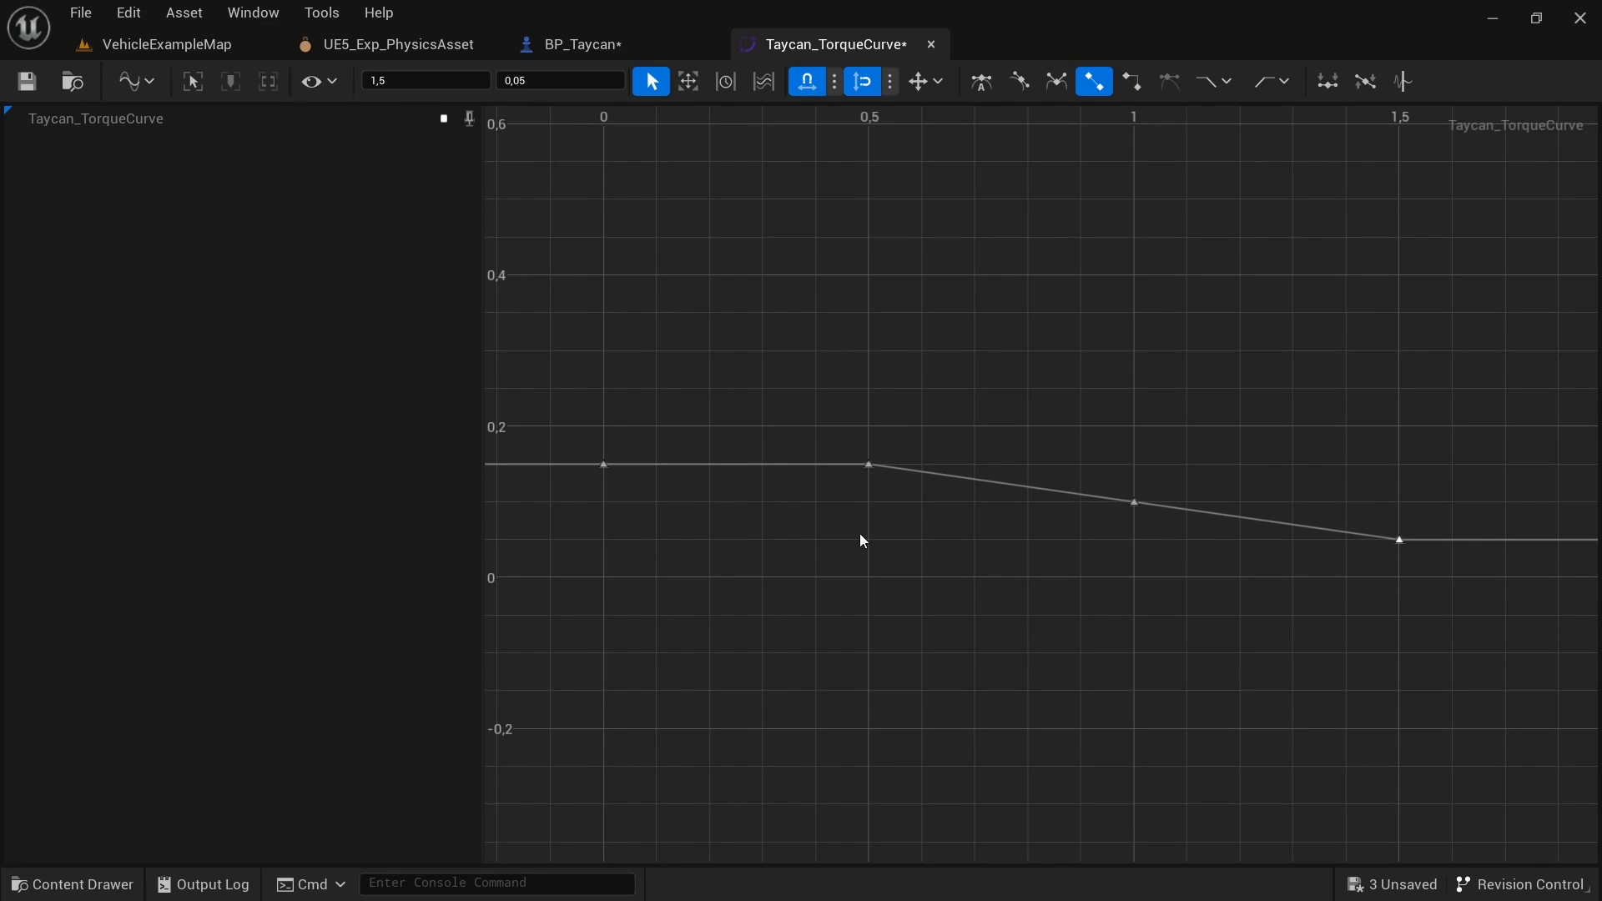
Step: Raise the torque curve's first key to 0.4 and the key at time 0.5 to 0.2
left_click(604, 464)
left_click_drag(605, 465, 601, 284)
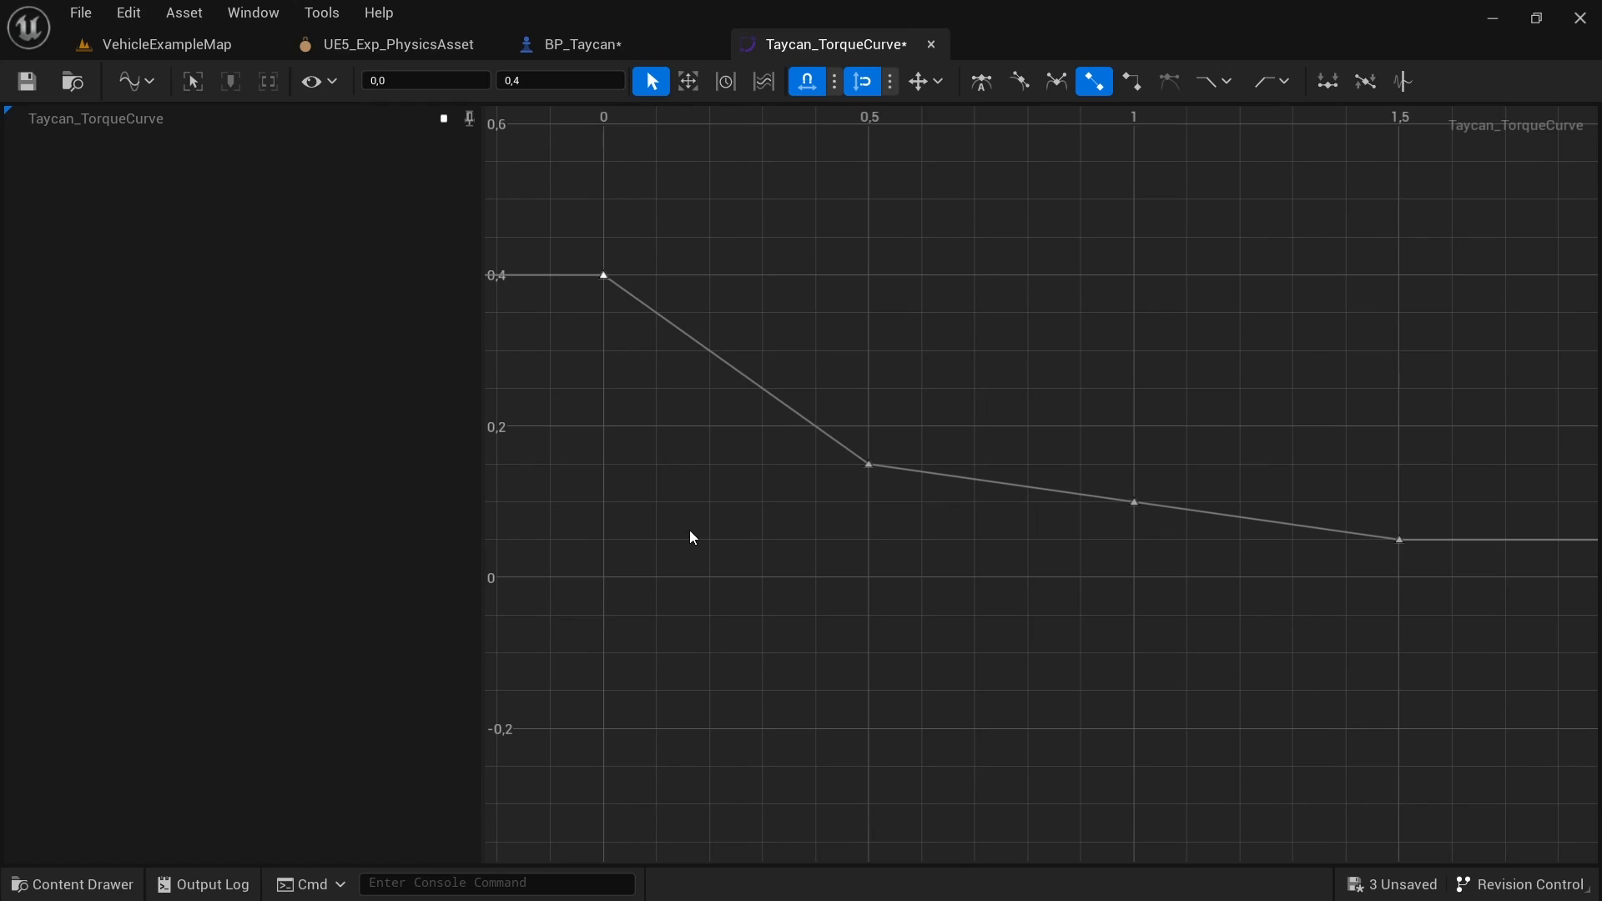
left_click_drag(864, 462, 868, 427)
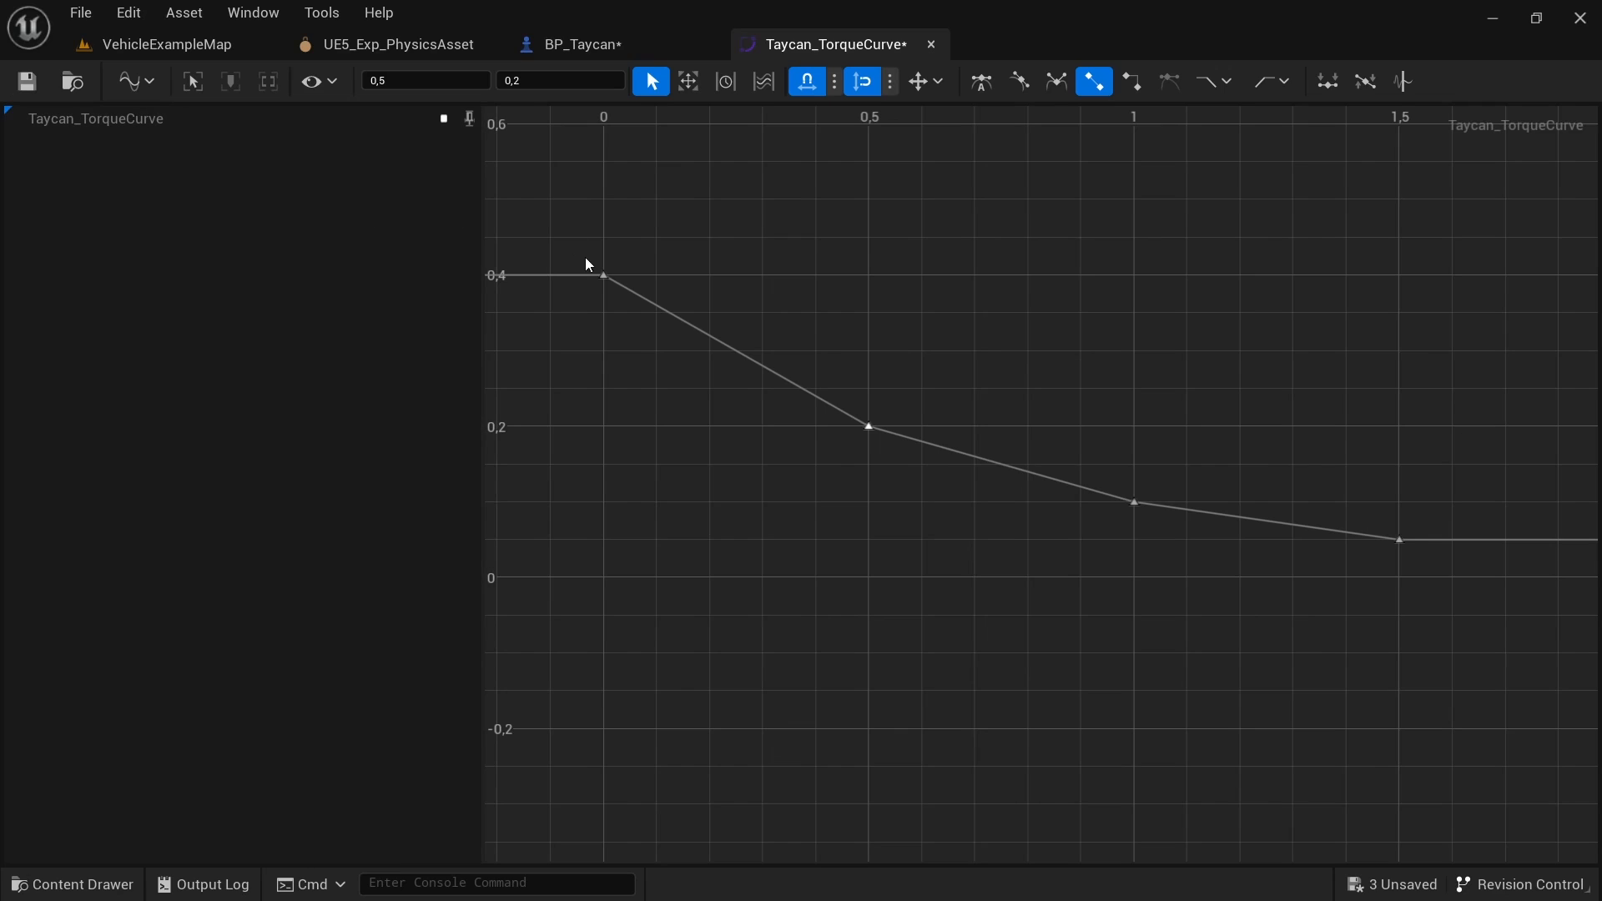
Step: Set all four torque curve keys to cubic interpolation with automatic tangents
left_click(602, 275)
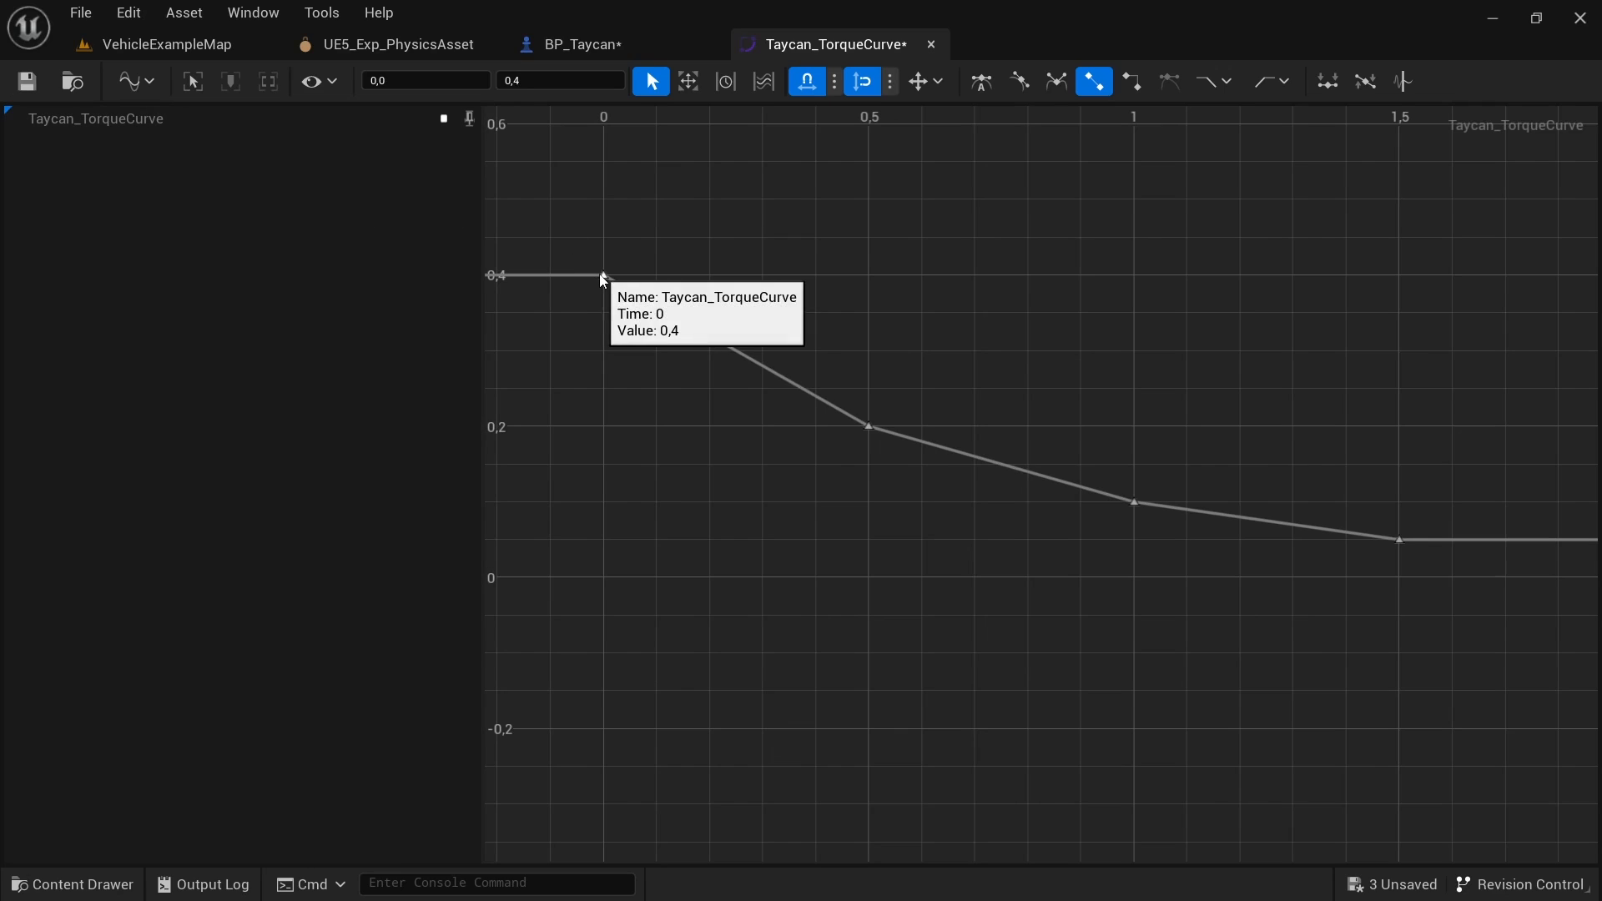
left_click(981, 87)
left_click(869, 426)
left_click(982, 87)
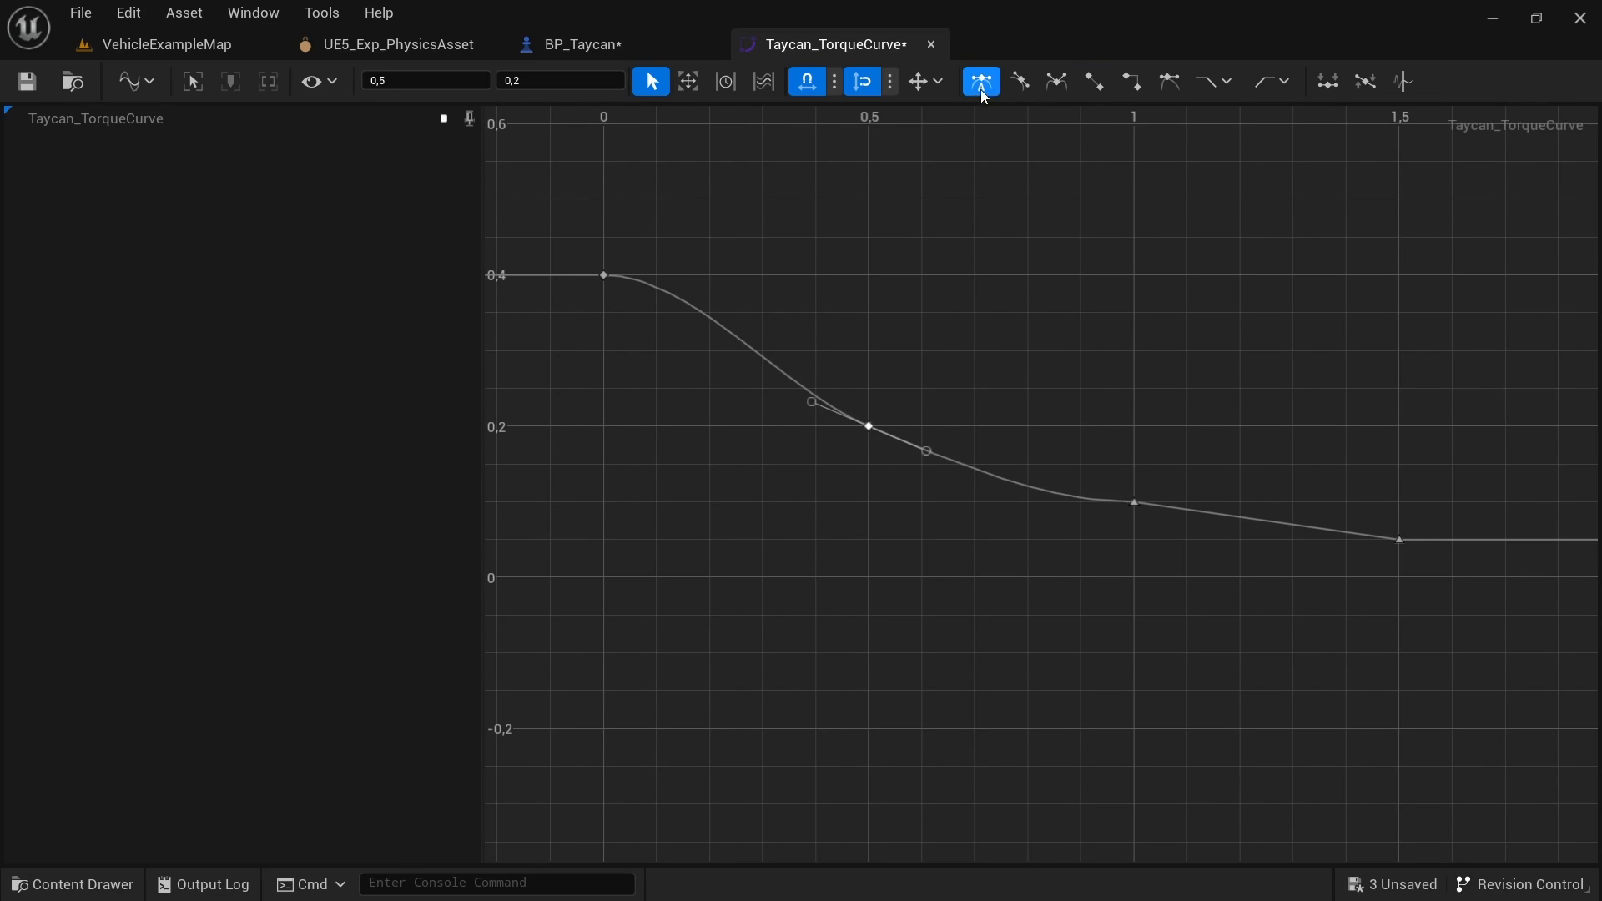
left_click(1135, 502)
left_click(981, 81)
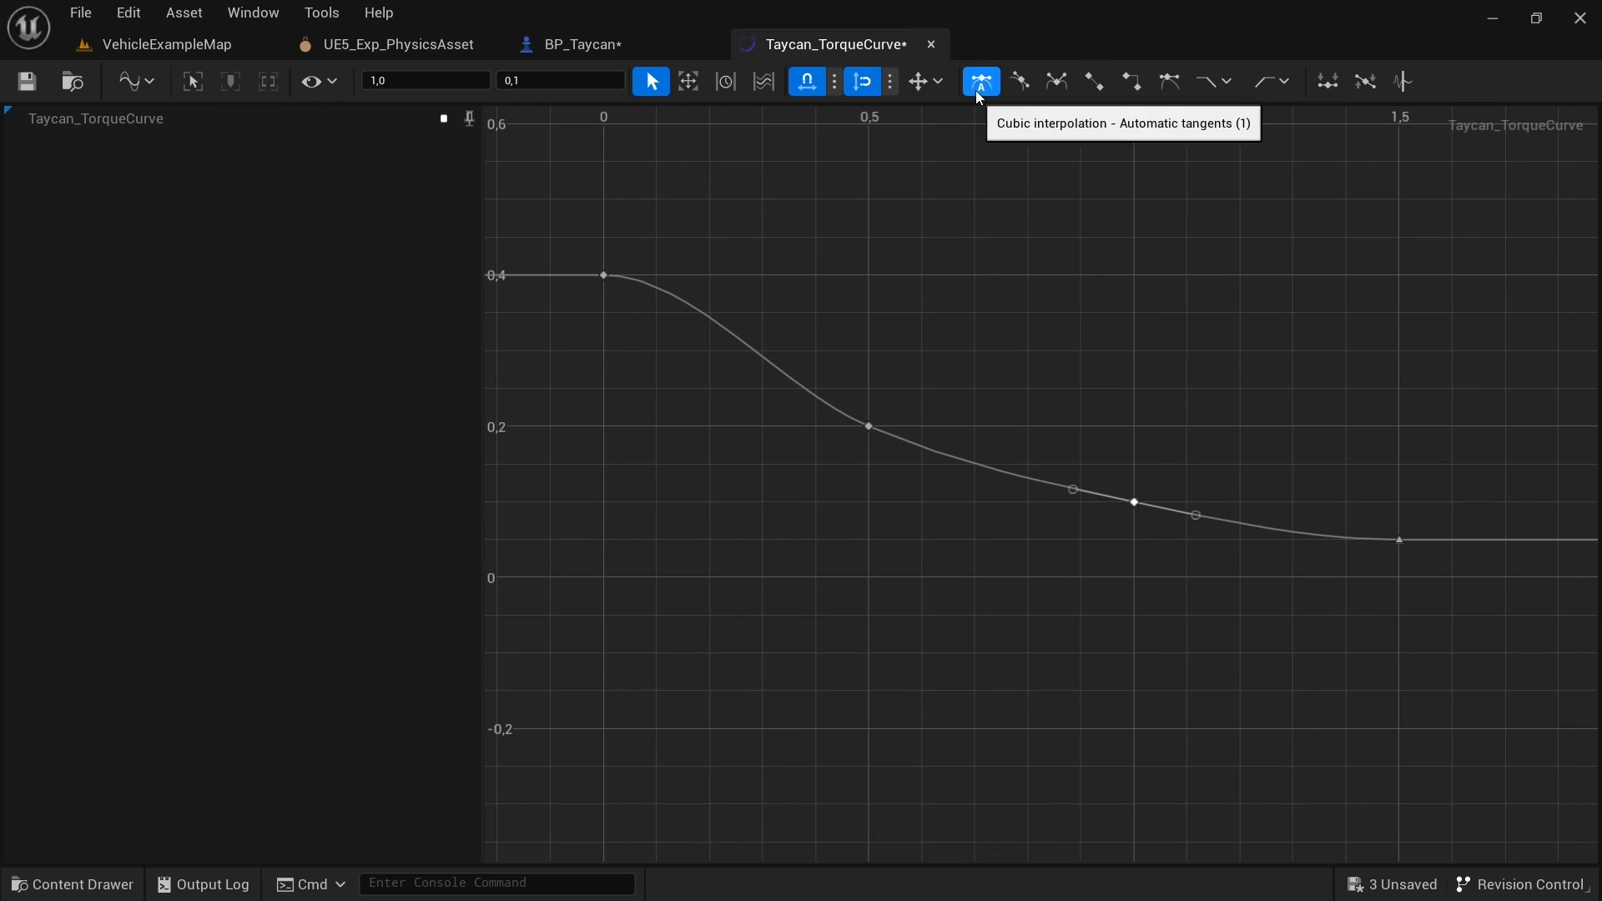
left_click(1400, 540)
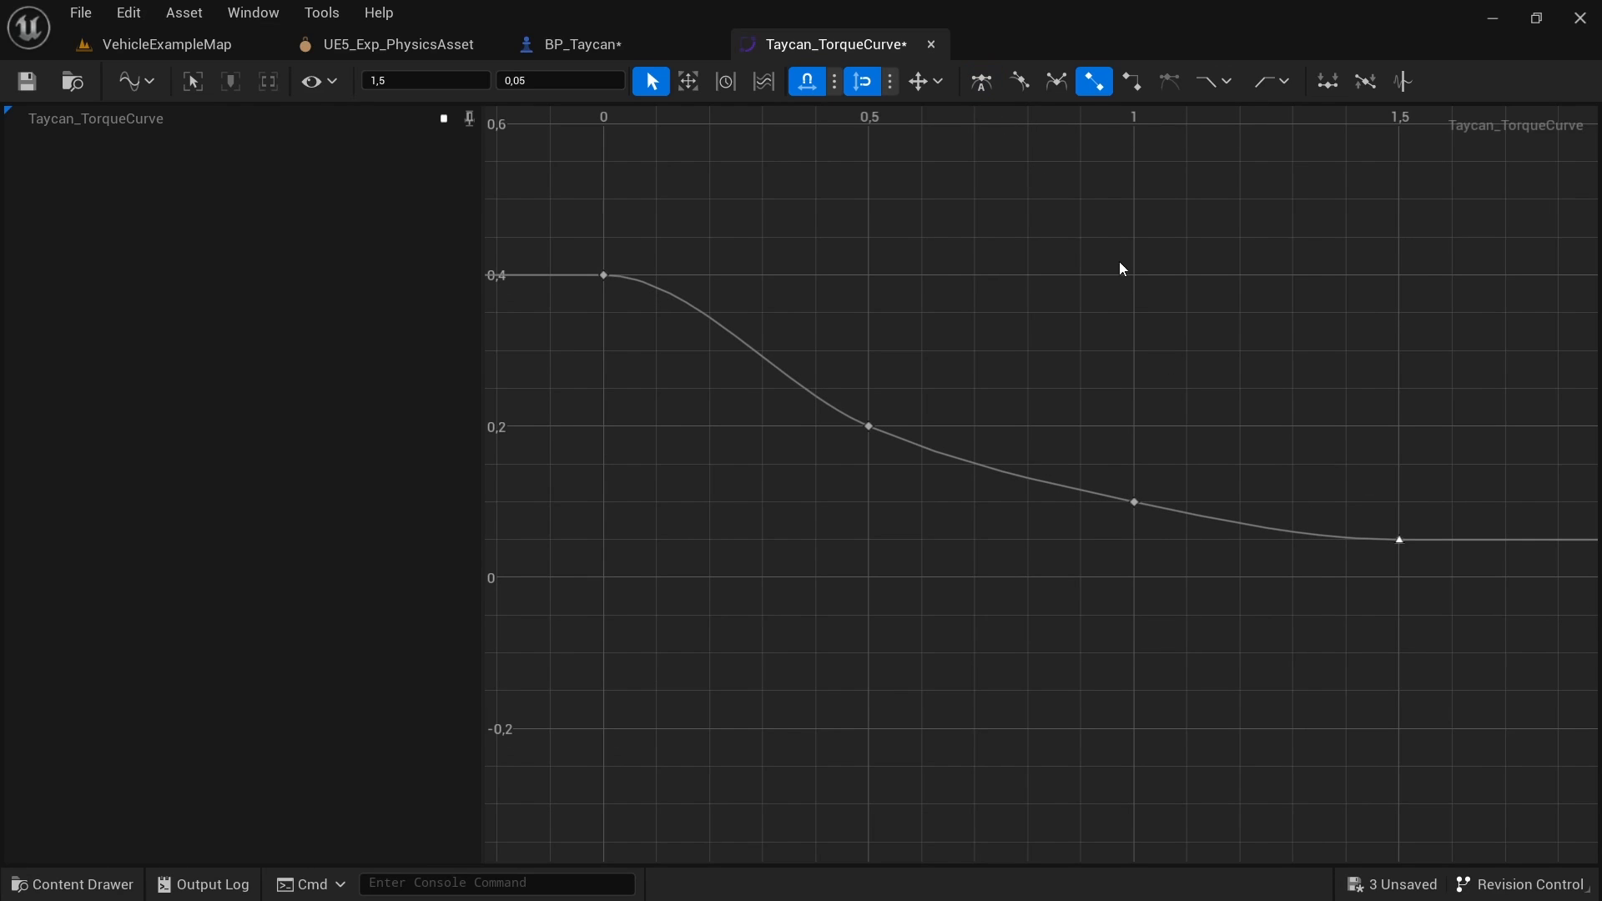
left_click(985, 87)
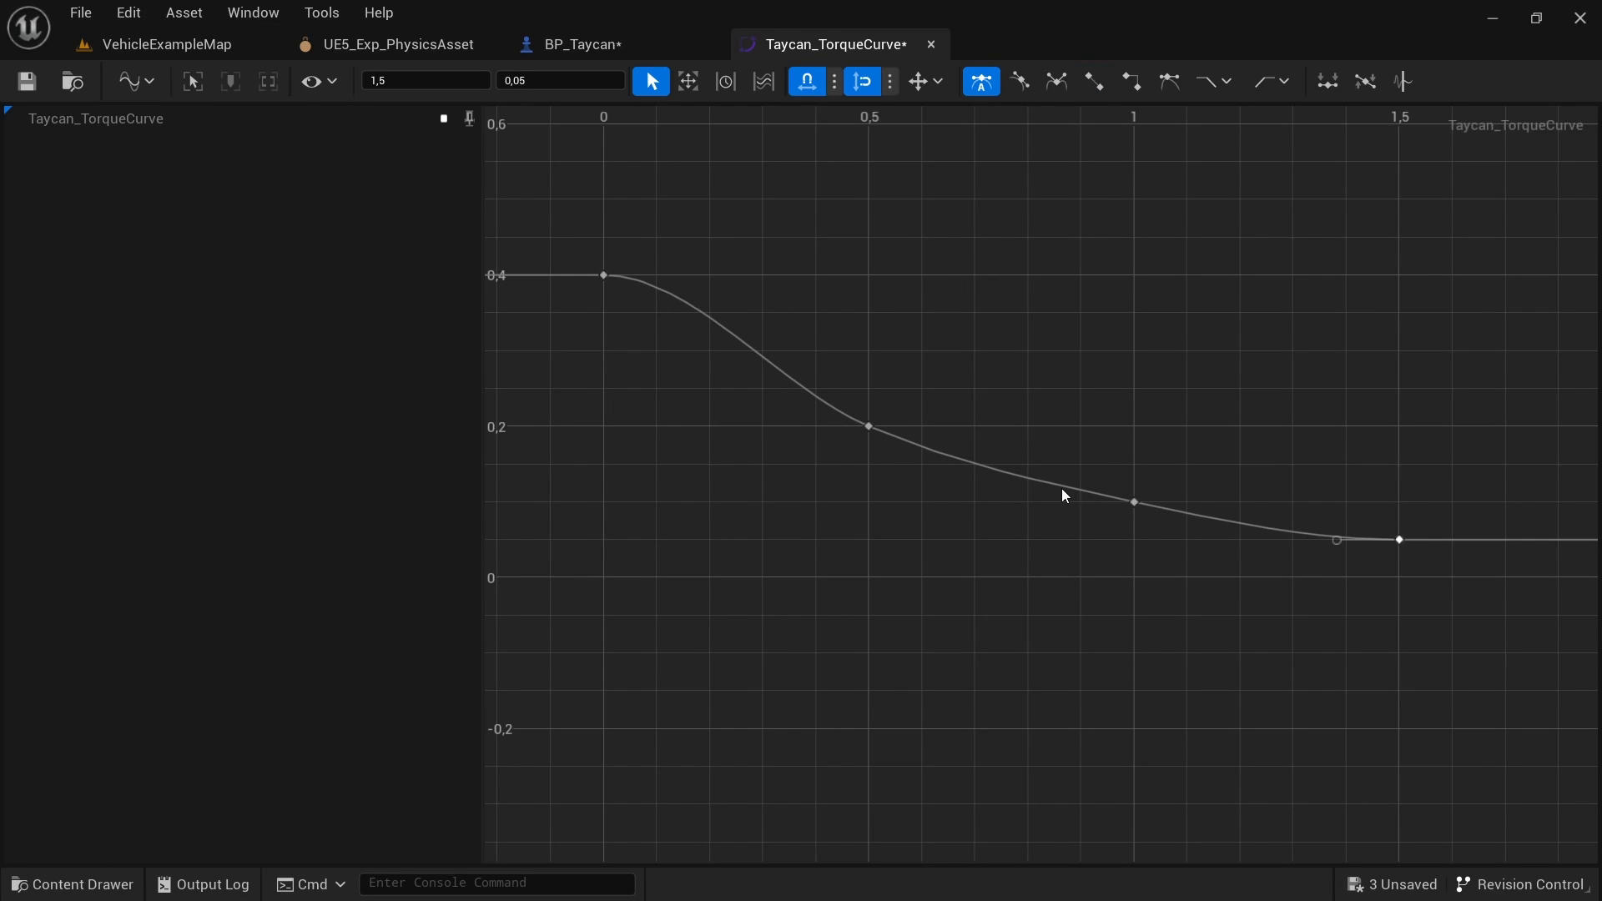
Step: Save Taycan_TorqueCurve, return to BP_Taycan and compile the blueprint
left_click(28, 81)
left_click(582, 46)
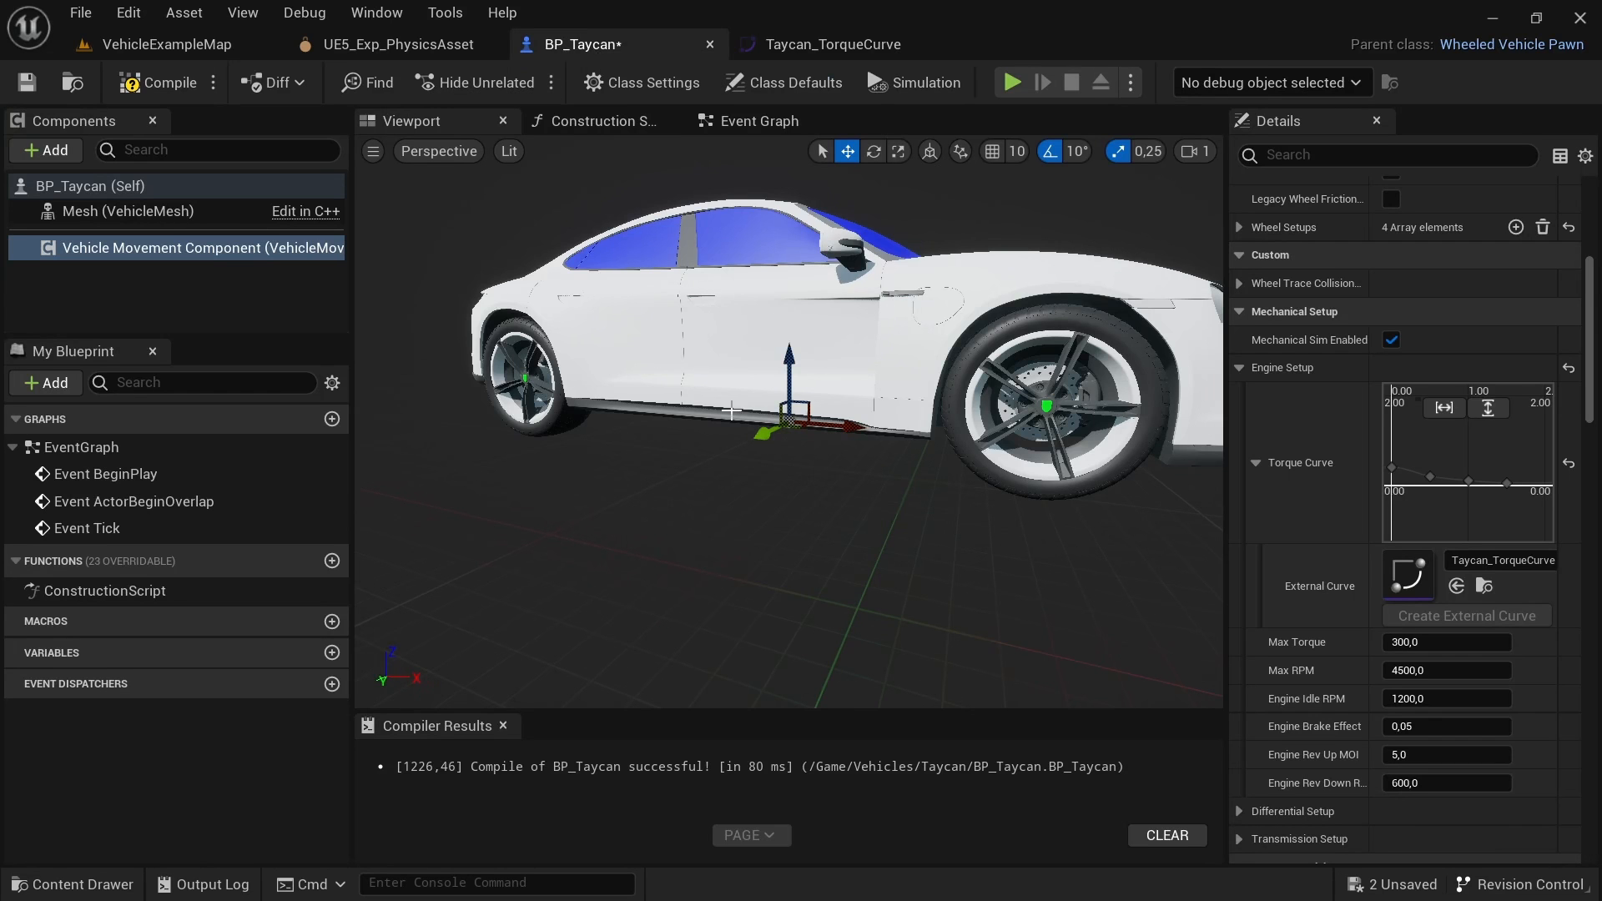
left_click(166, 90)
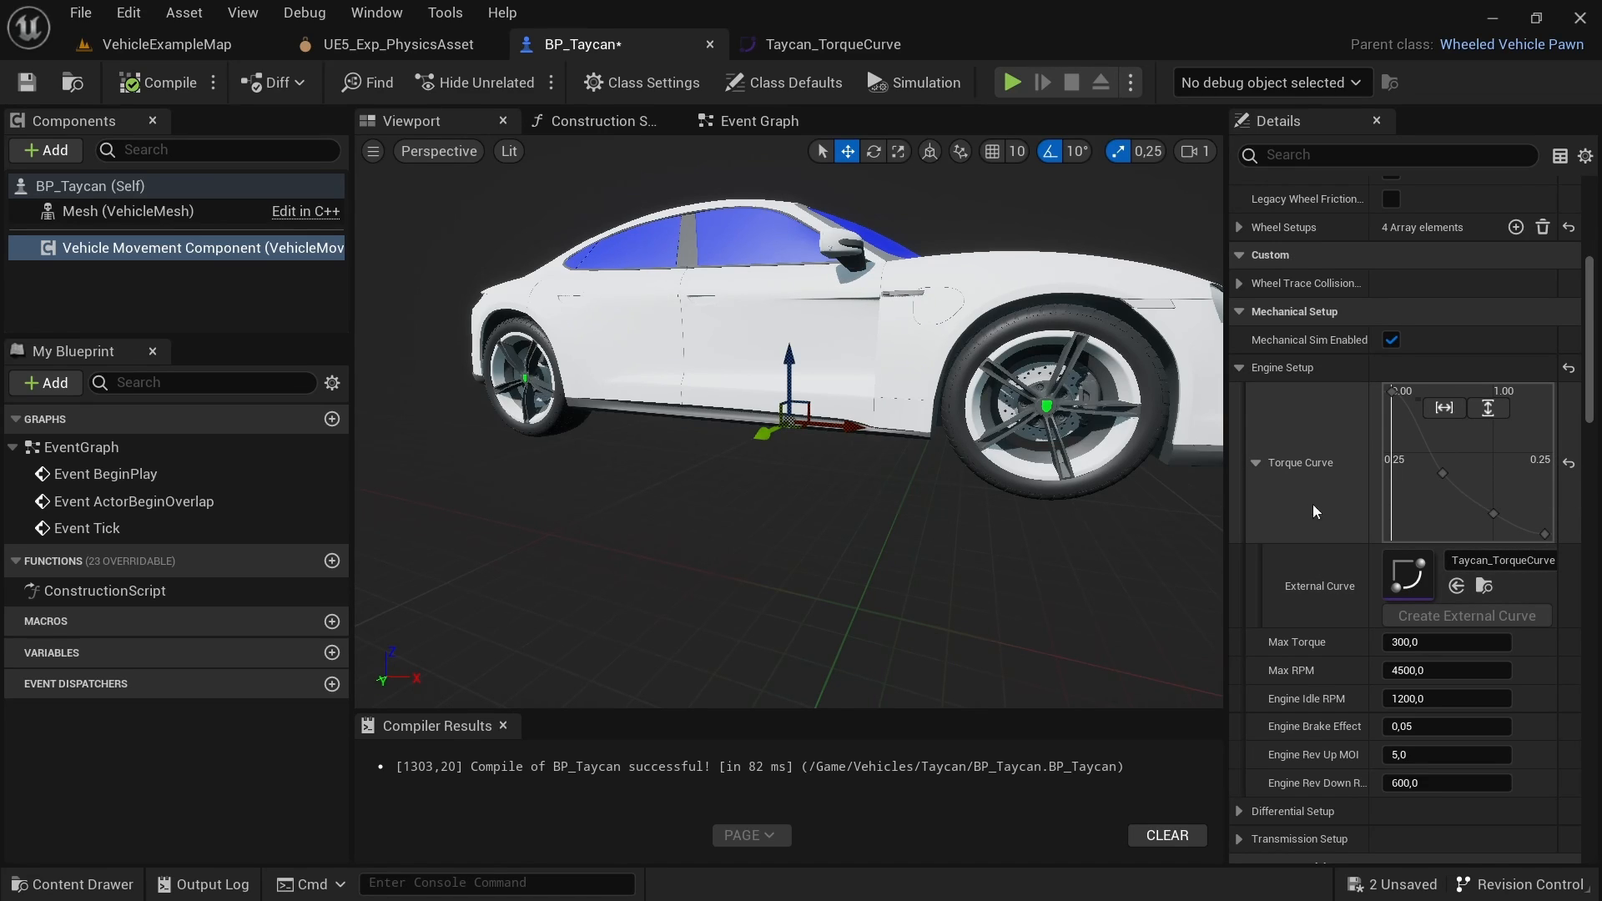
Step: Consult the Porsche specification notes in Notepad and set the Engine Setup's Max Torque to 1050 in BP_Taycan
scroll(1313, 516, "down", 5)
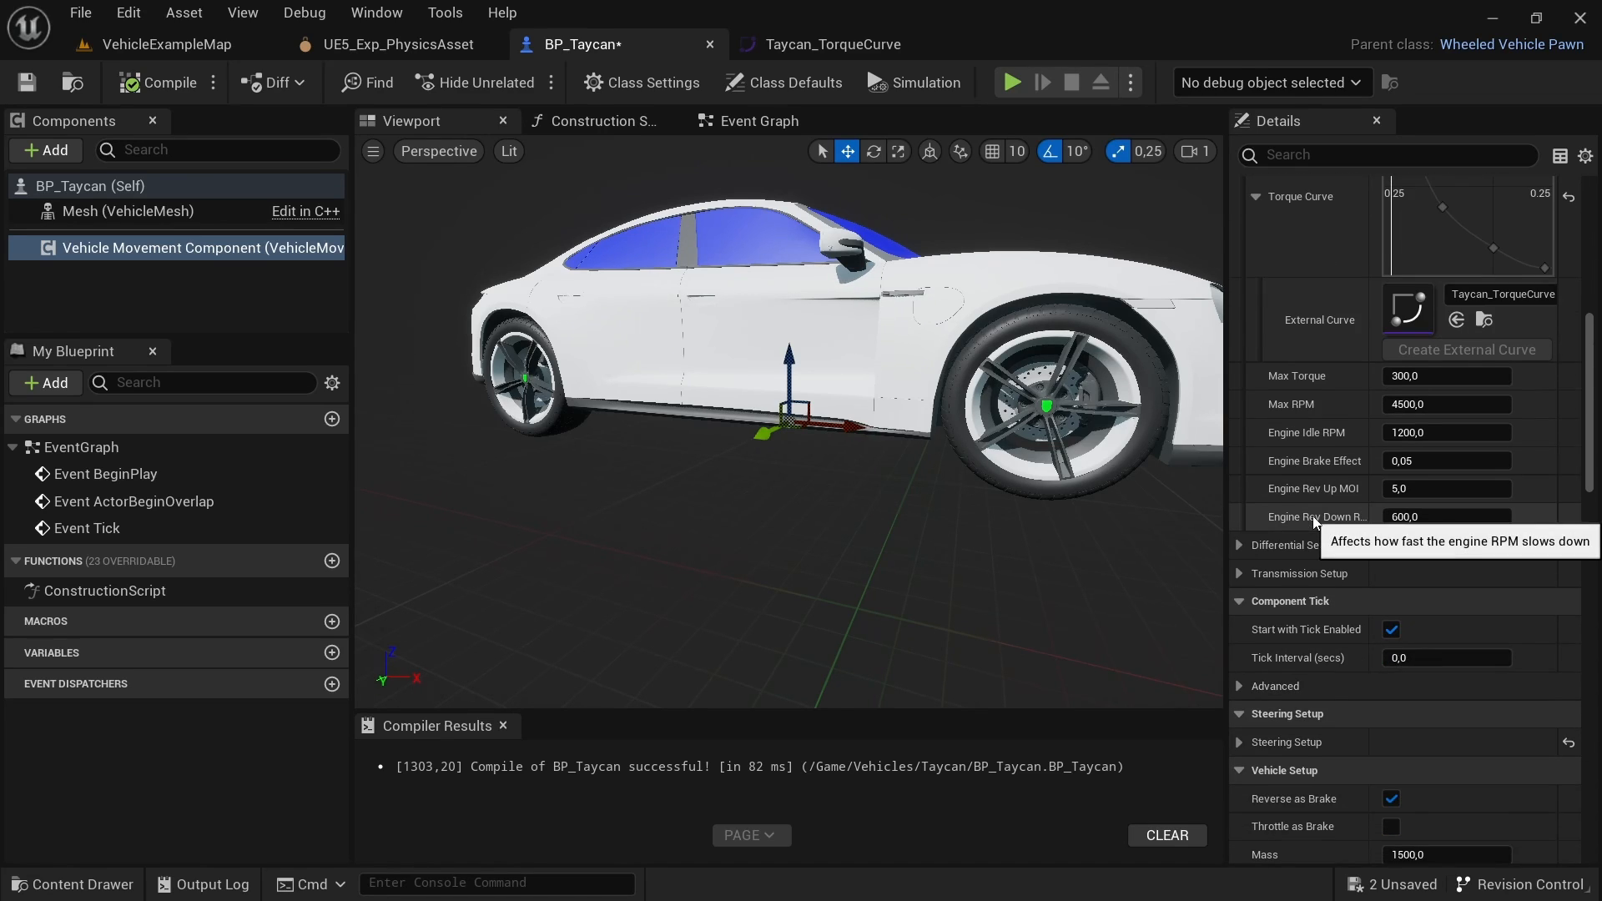
key("alt+Tab")
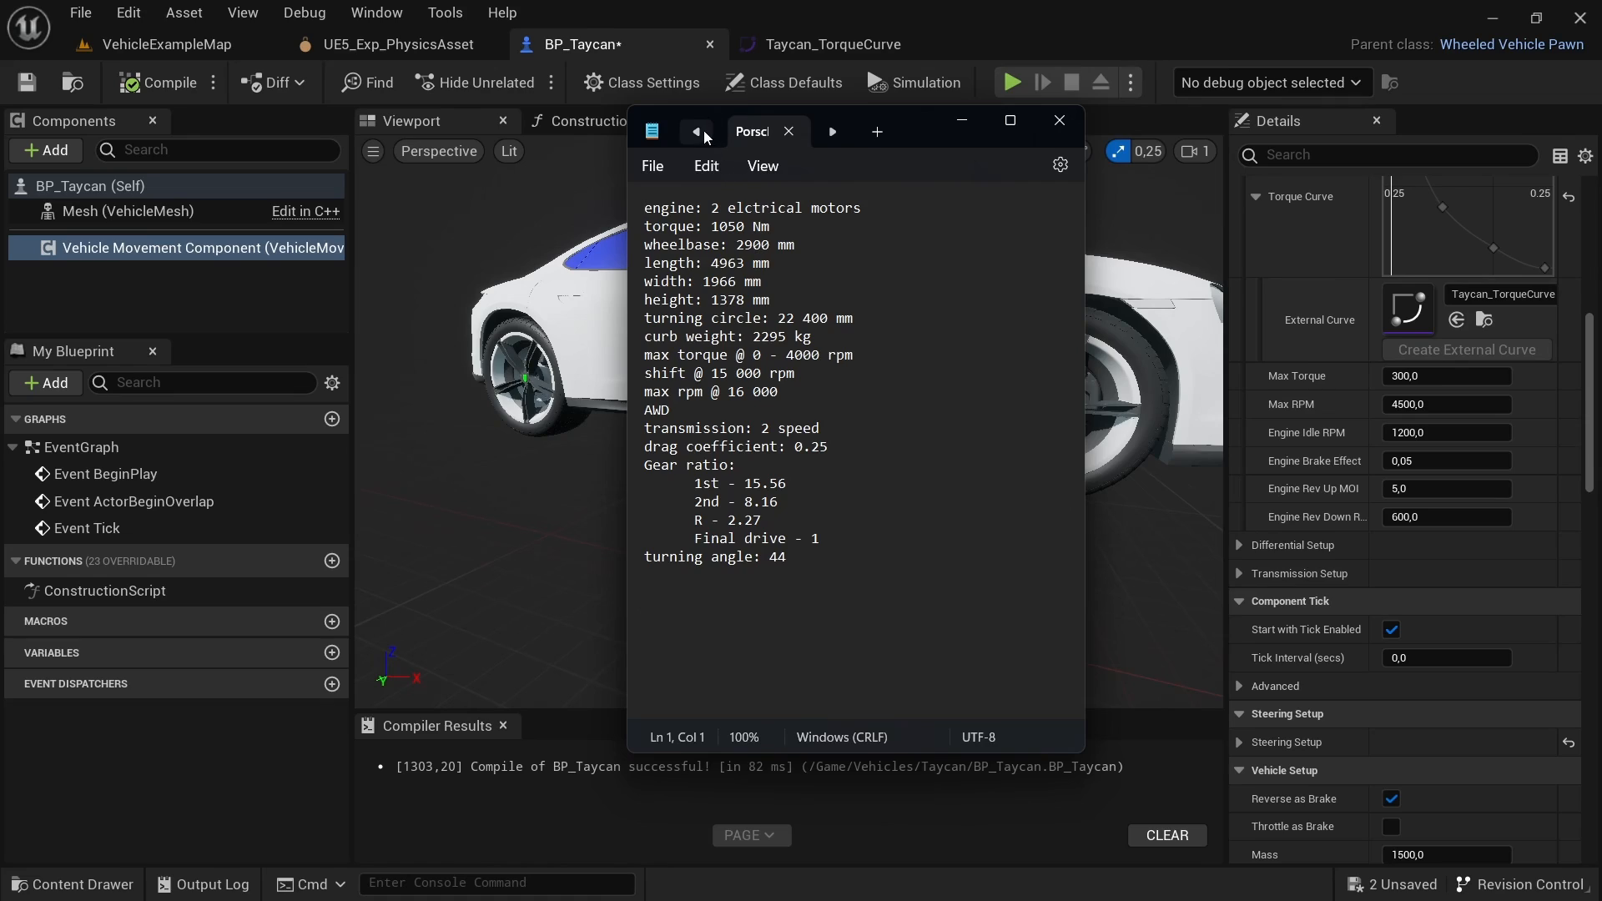
left_click(697, 131)
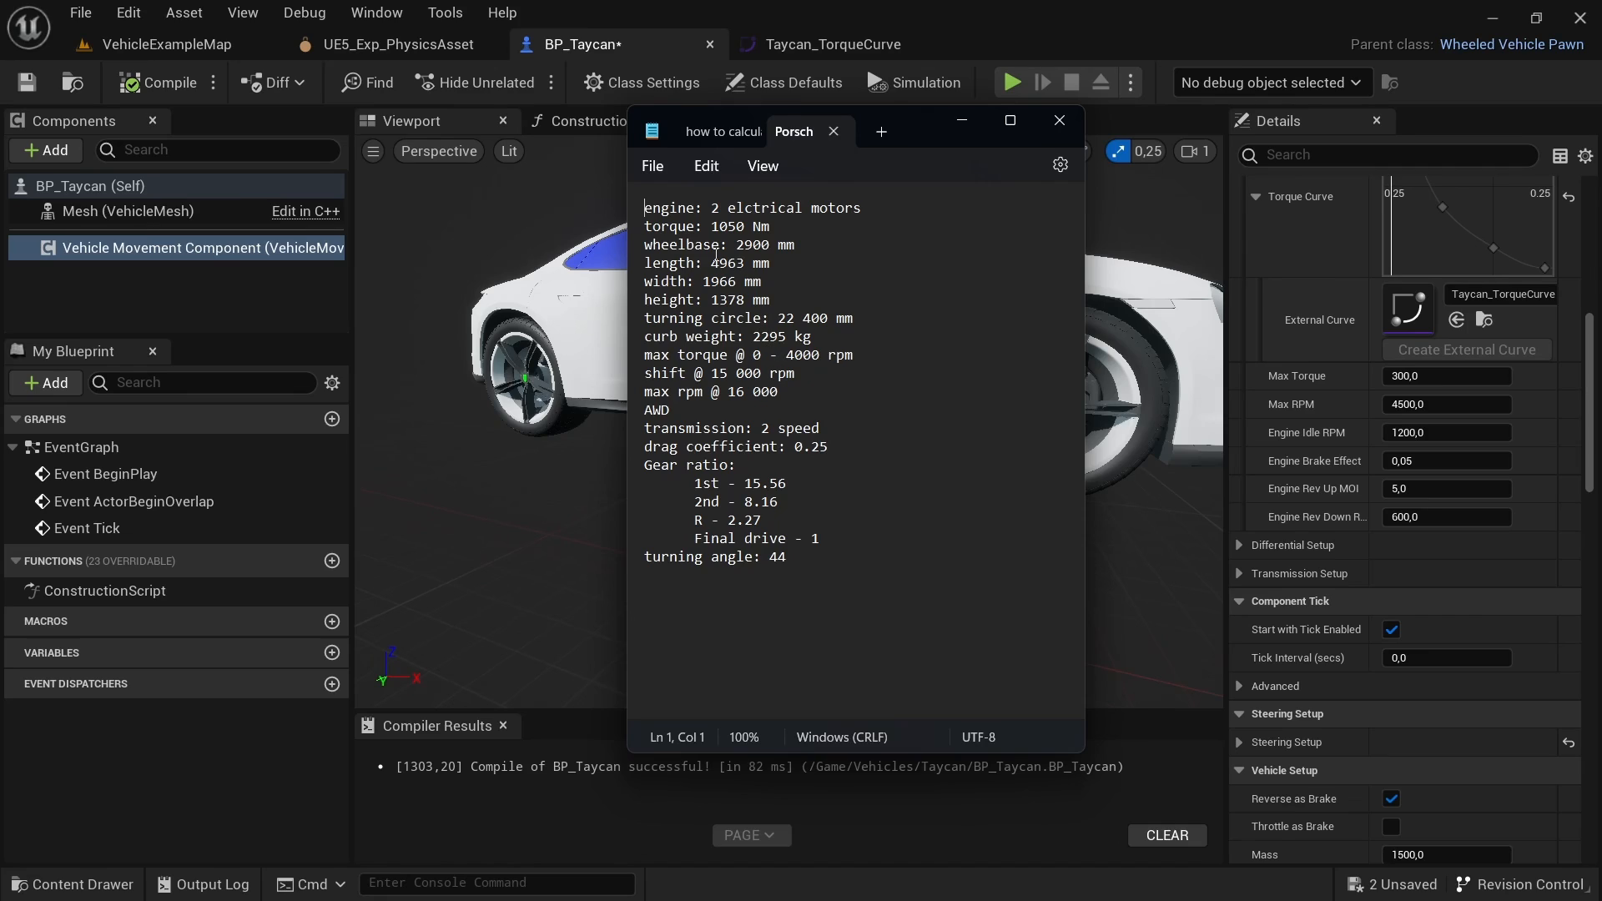
left_click(1435, 376)
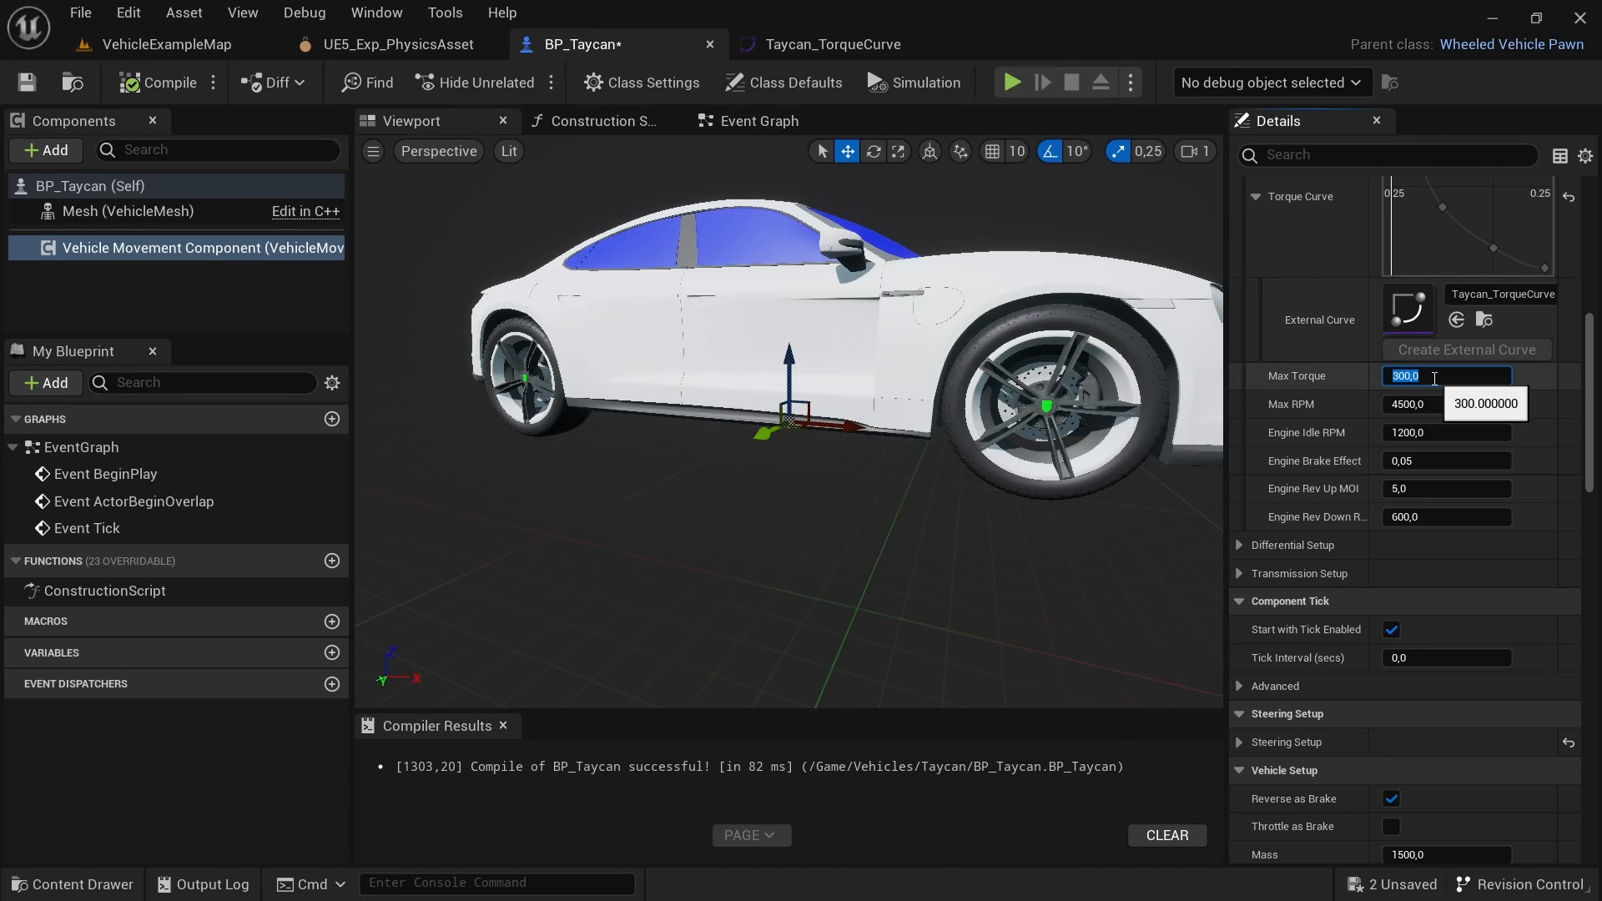
type("1050")
key("Return")
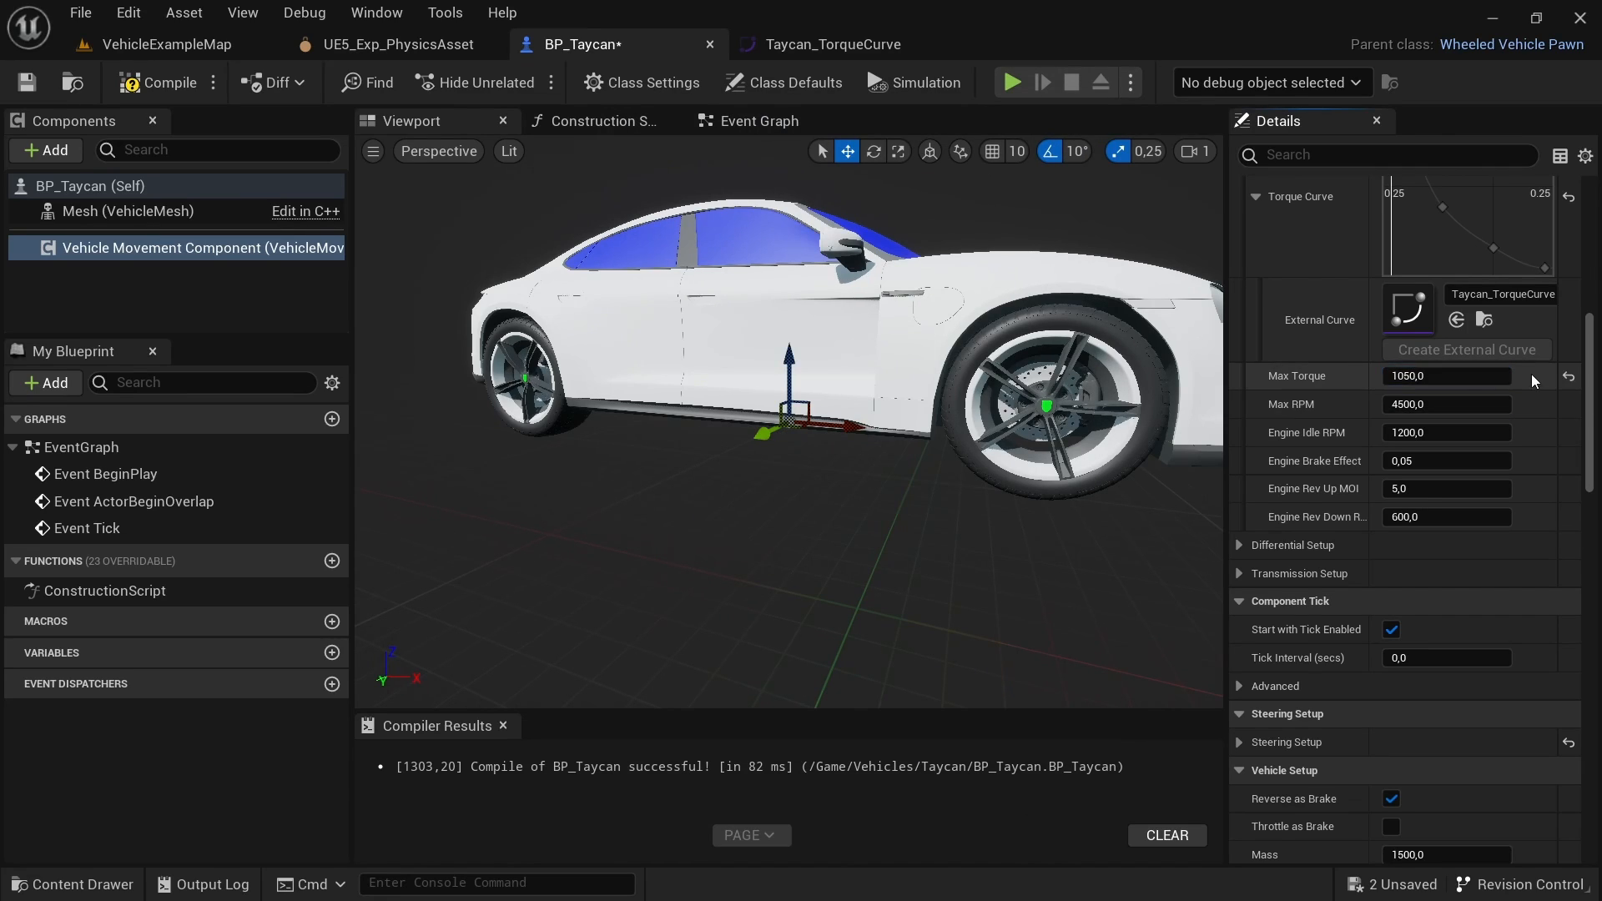
Step: Set the Engine Setup's Max RPM to 16000 and Engine Idle RPM to 1000
left_click(1464, 406)
type("160")
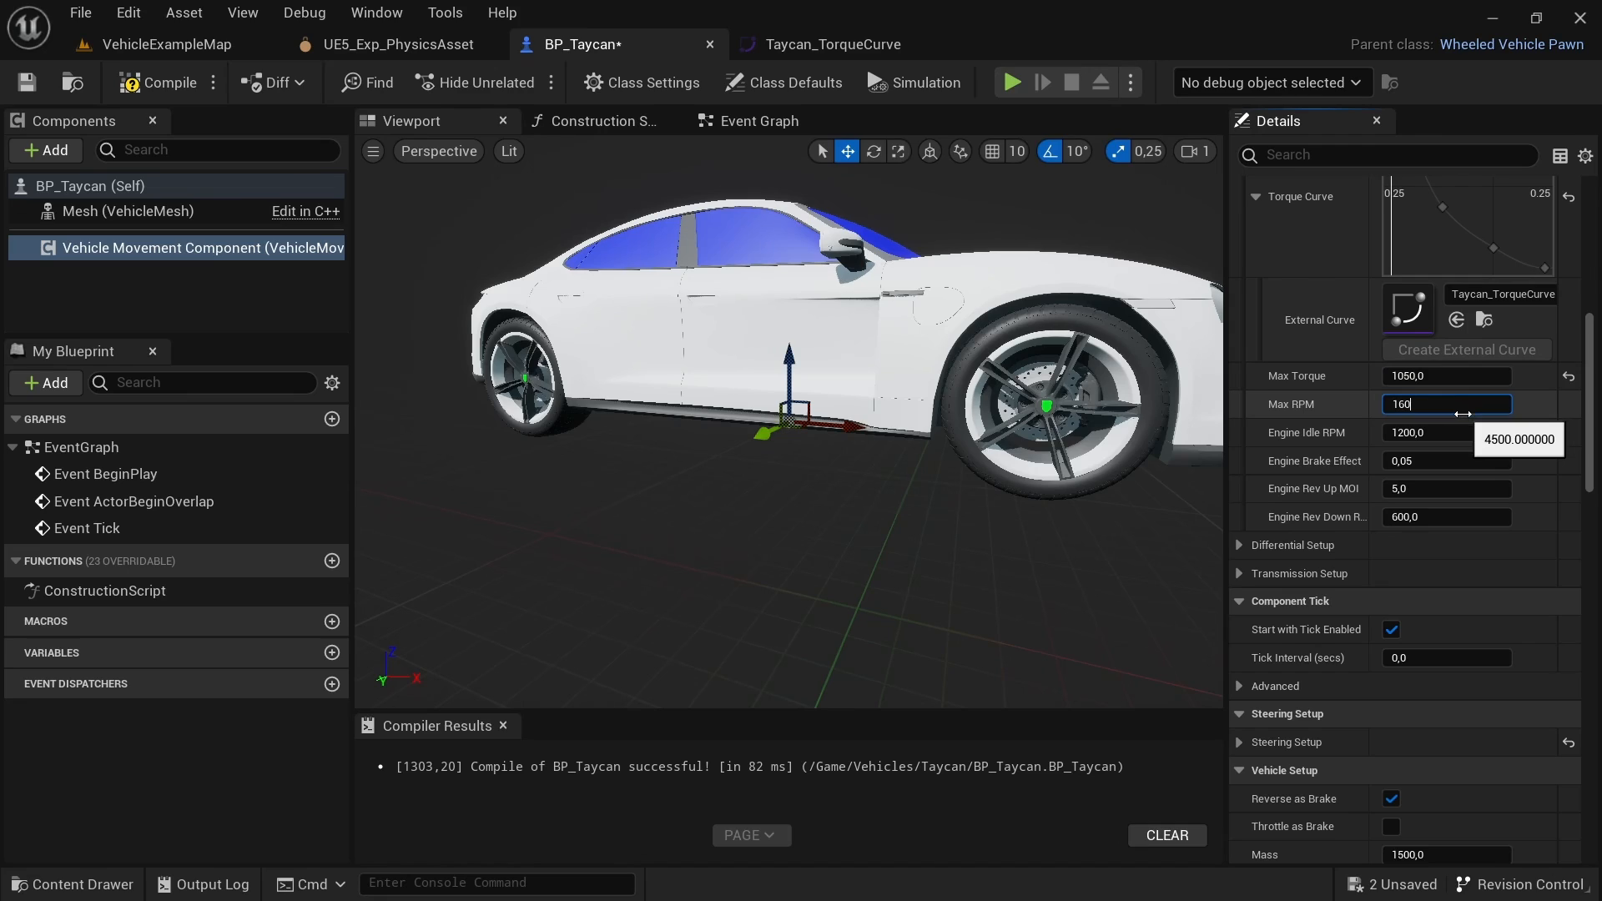
key("Return")
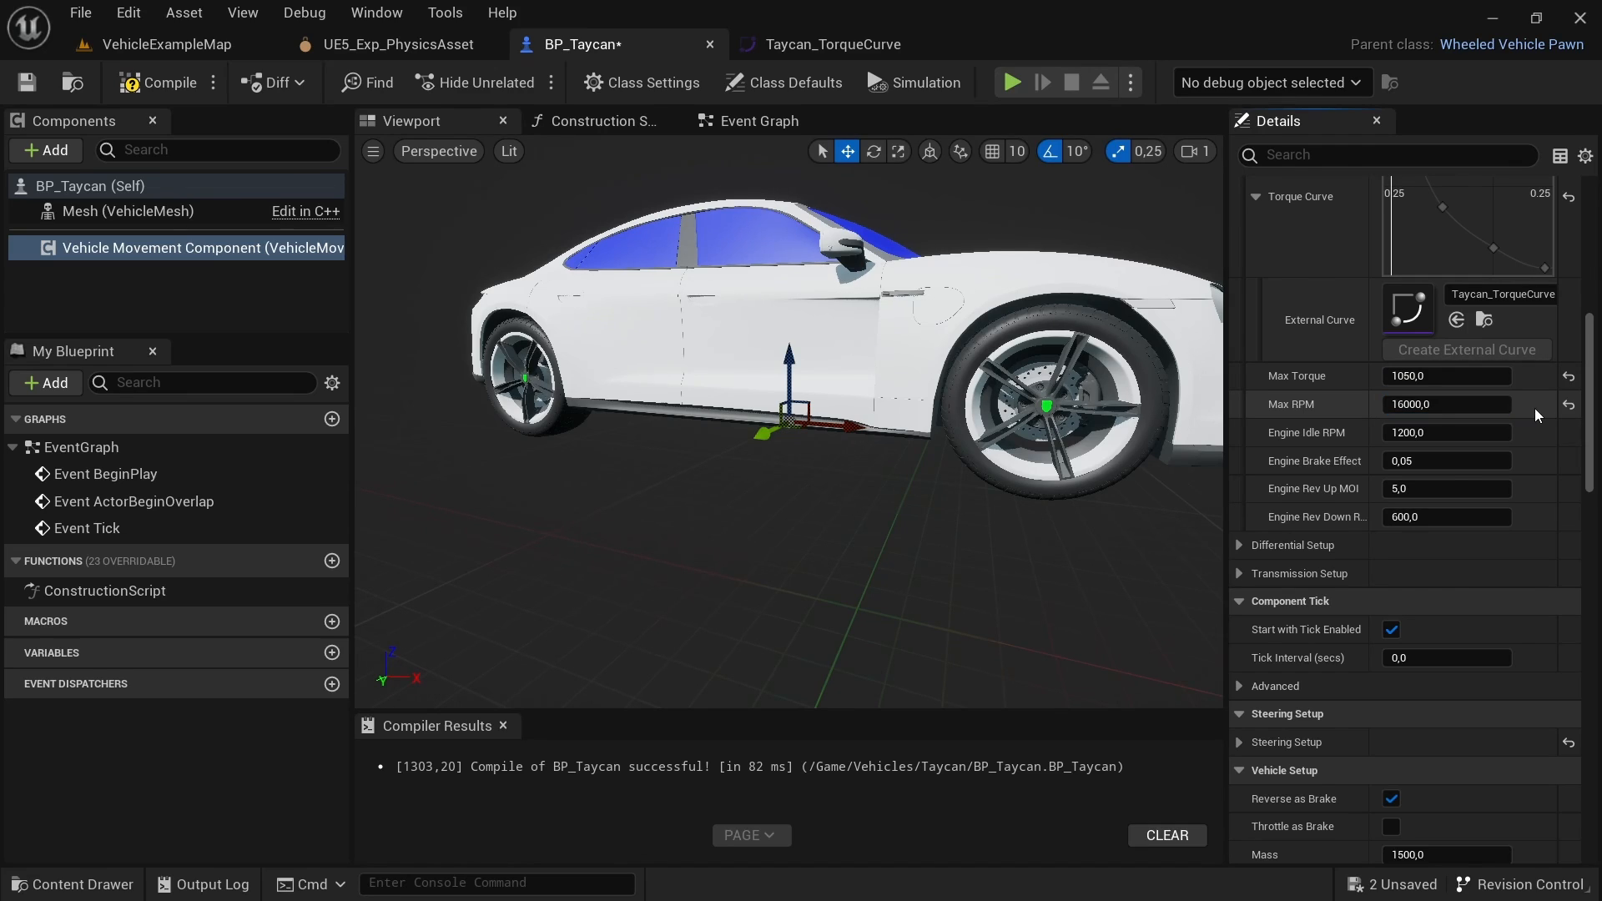
left_click(1447, 432)
type("1000")
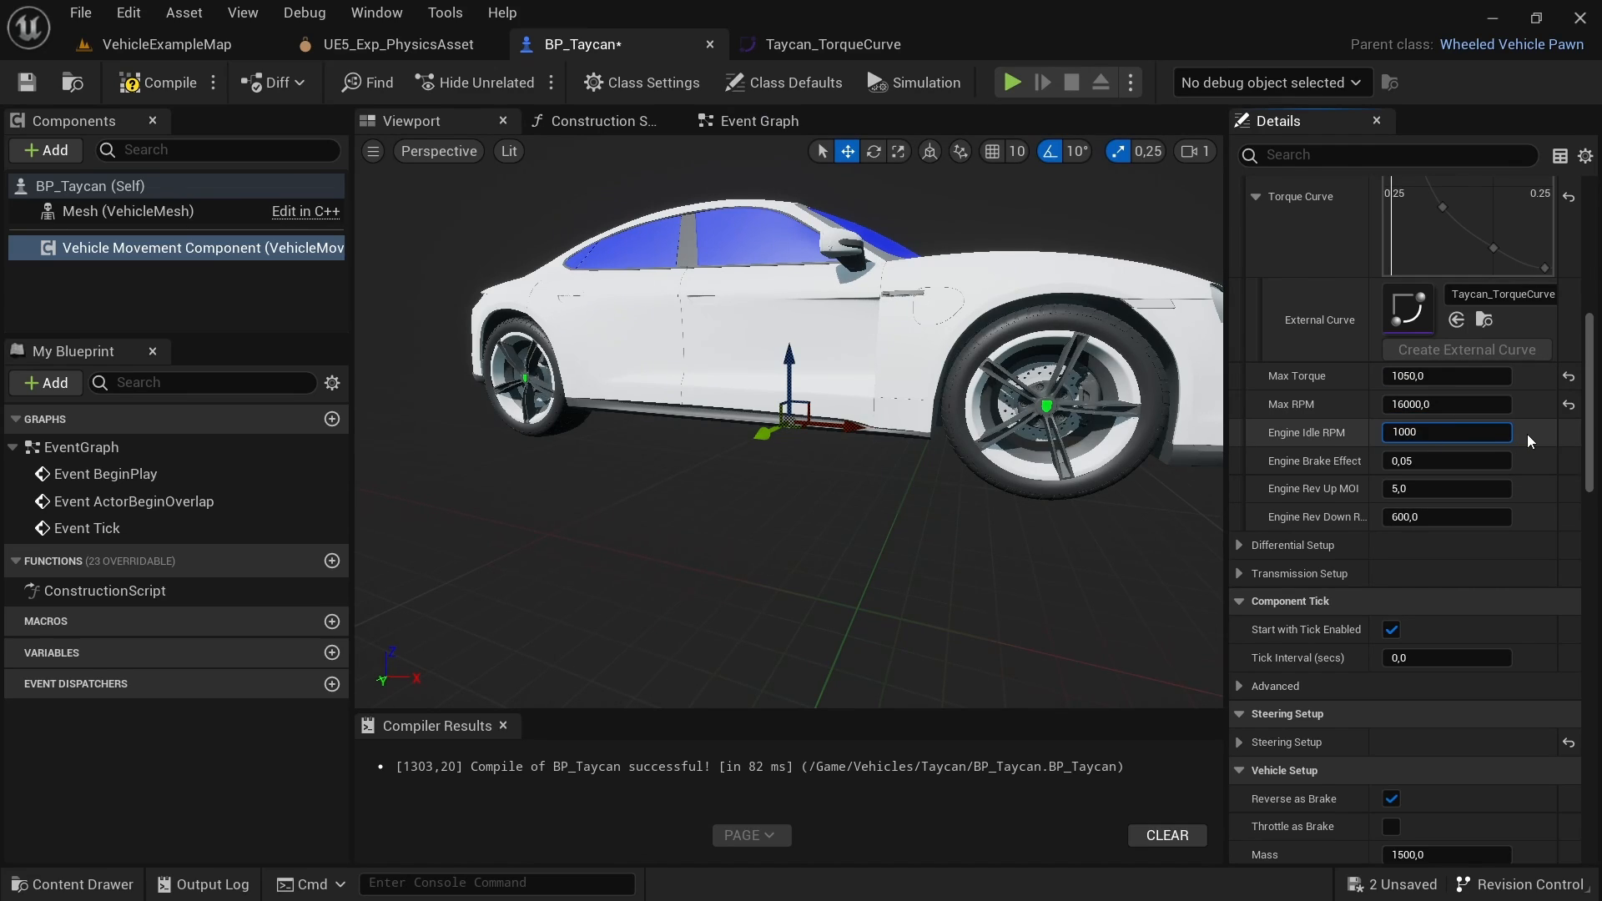
key("Return")
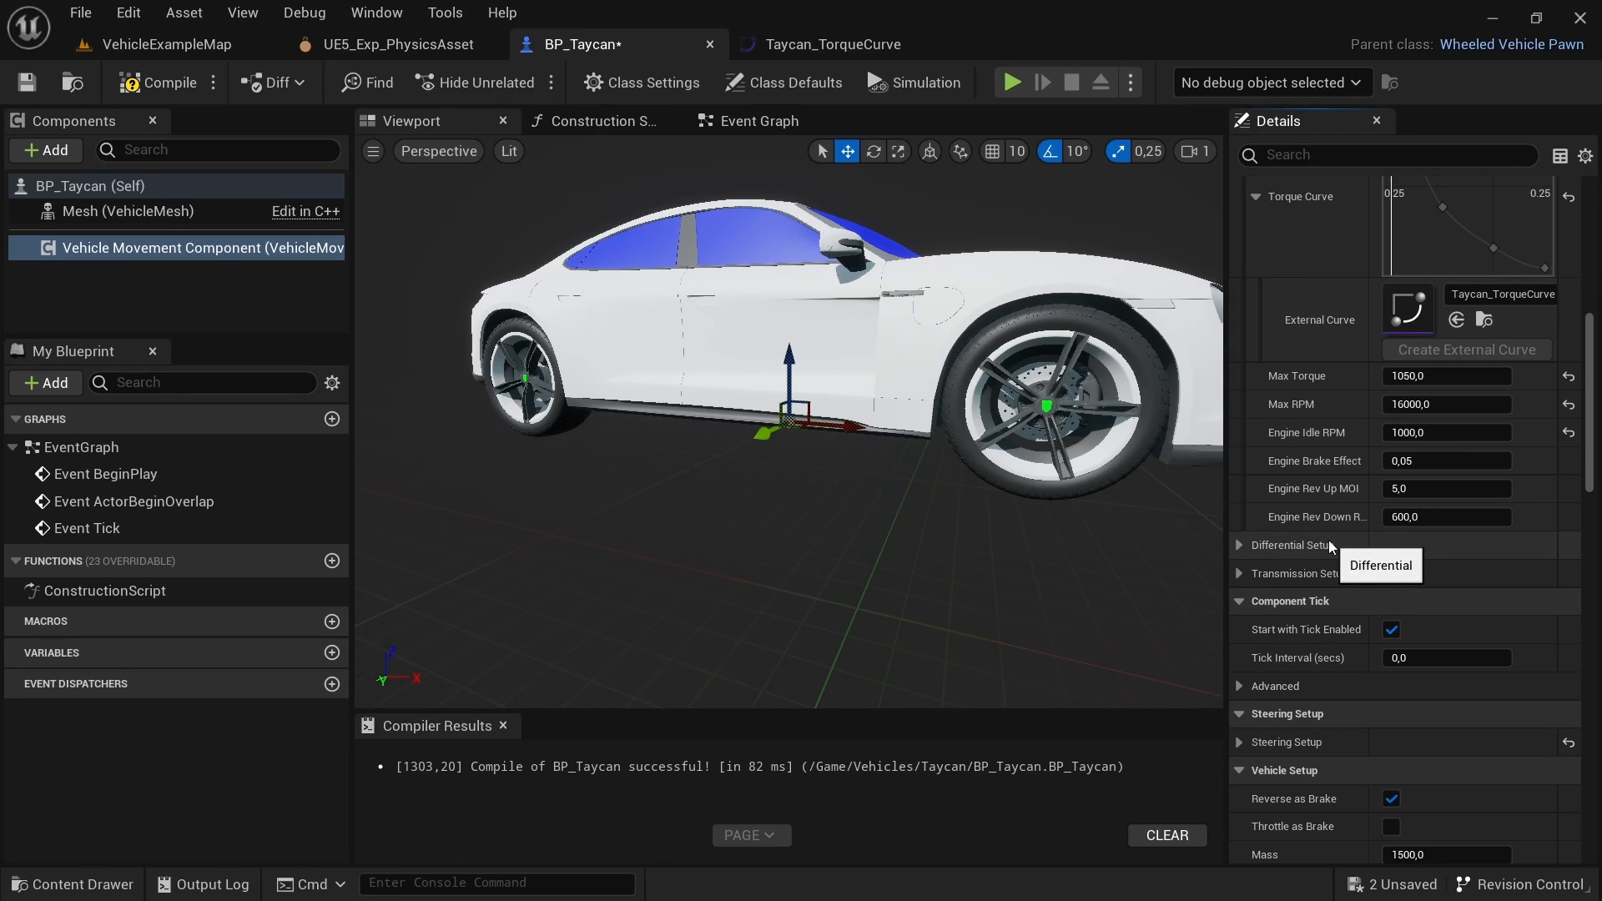
Step: Change the Differential Type to All Wheel Drive in the Differential Setup
left_click(1239, 546)
scroll(1281, 531, "down", 3)
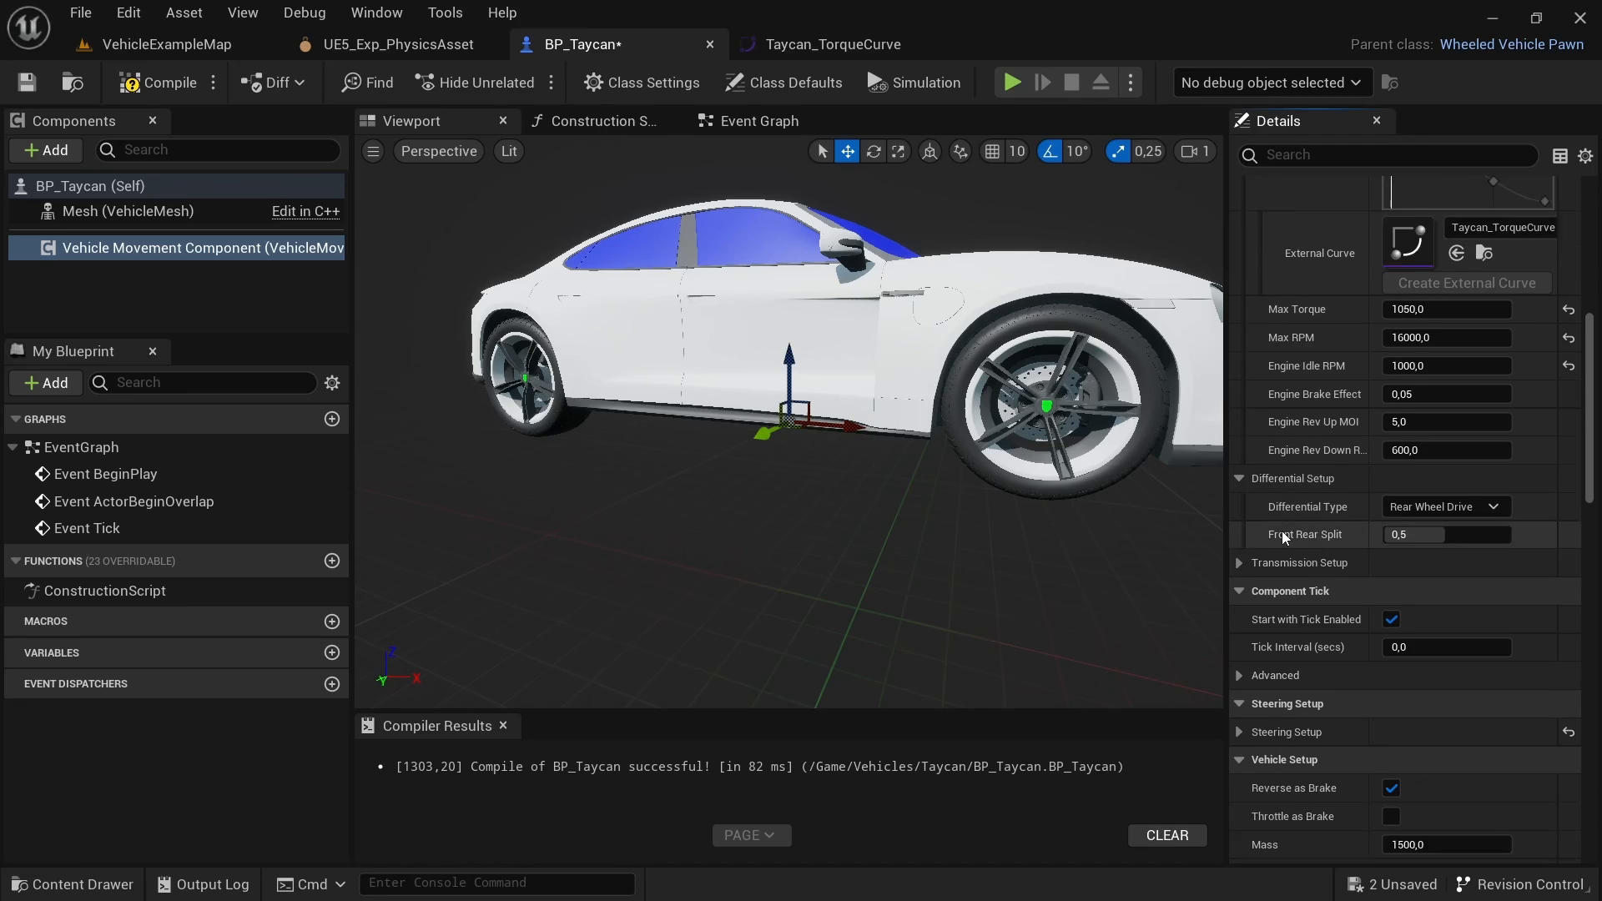
left_click(1457, 439)
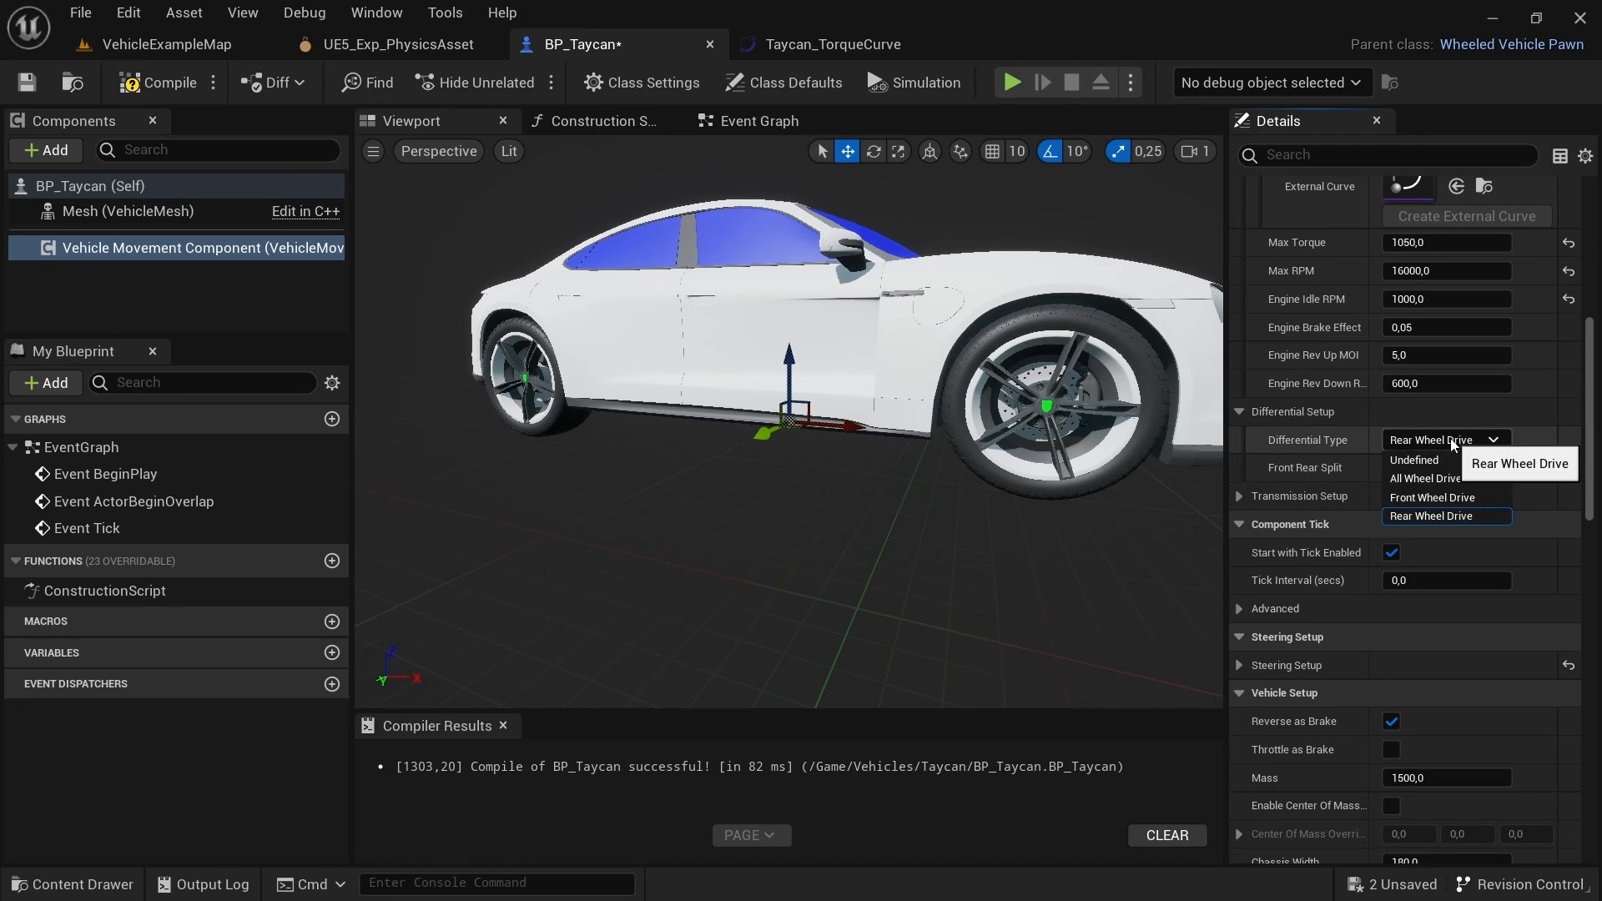
left_click(1435, 478)
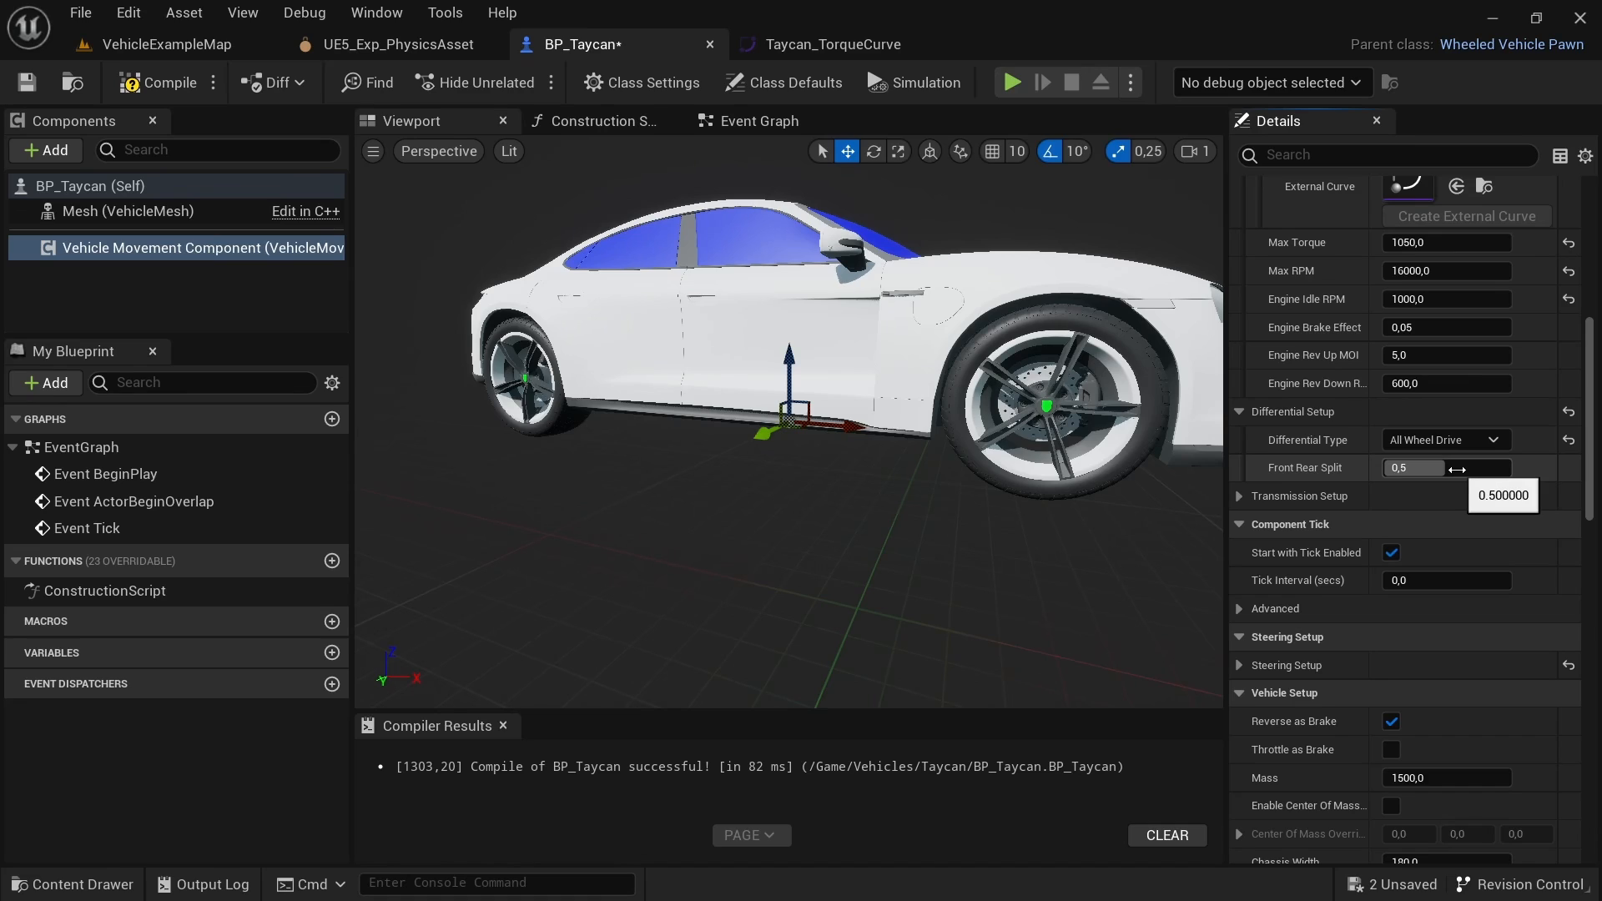
left_click(1241, 414)
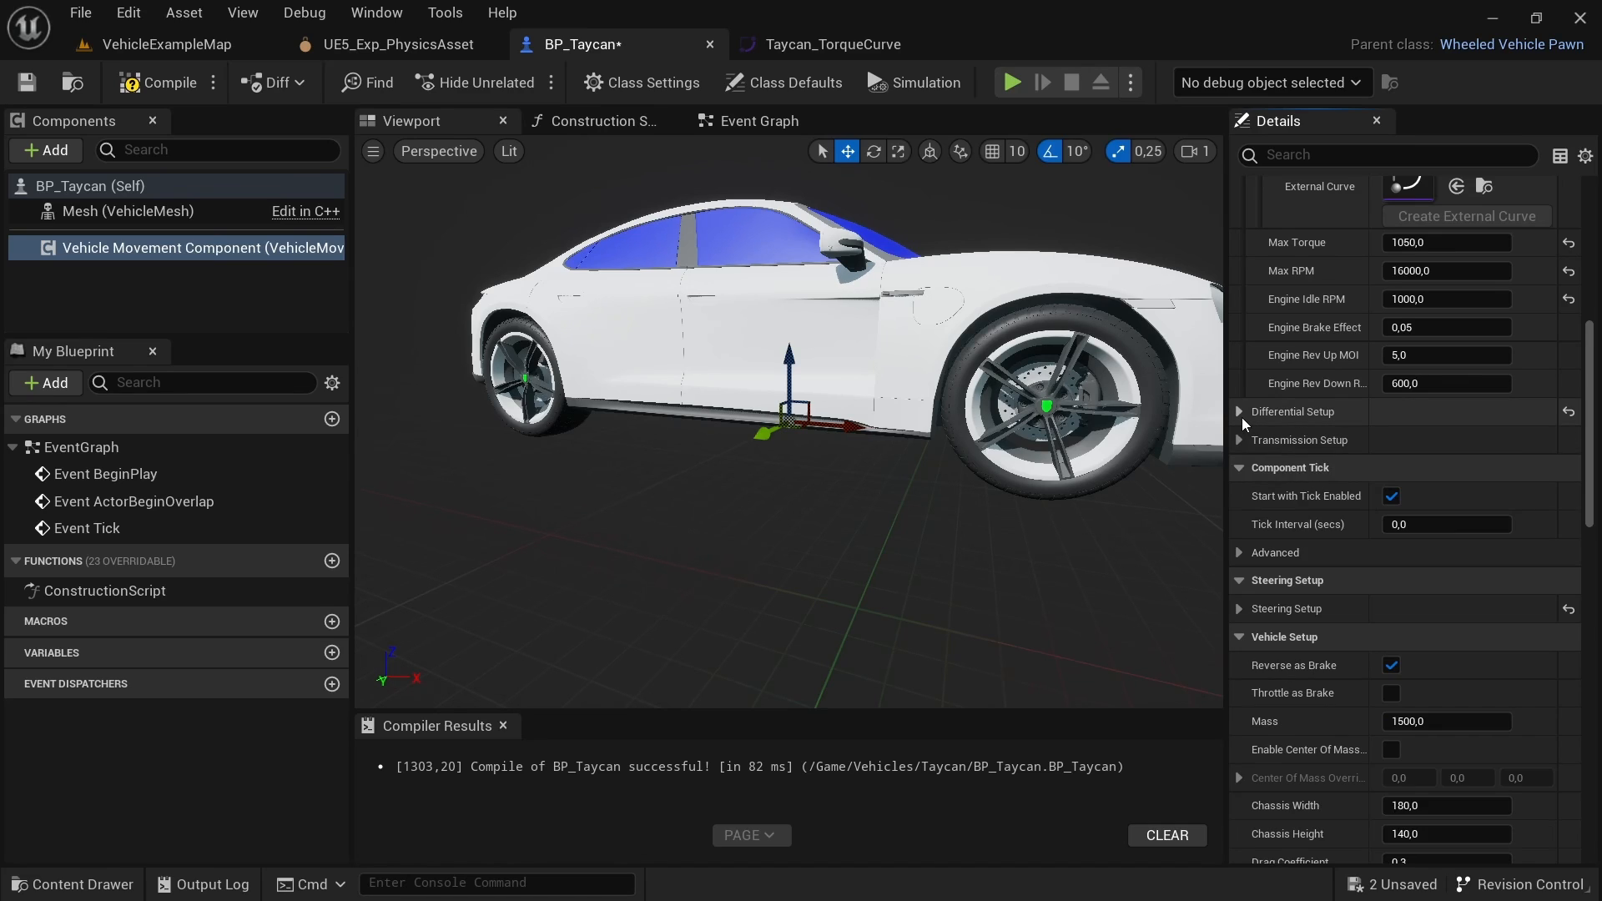
Step: Set the Final Ratio to 1 in the Transmission Setup
left_click(1238, 439)
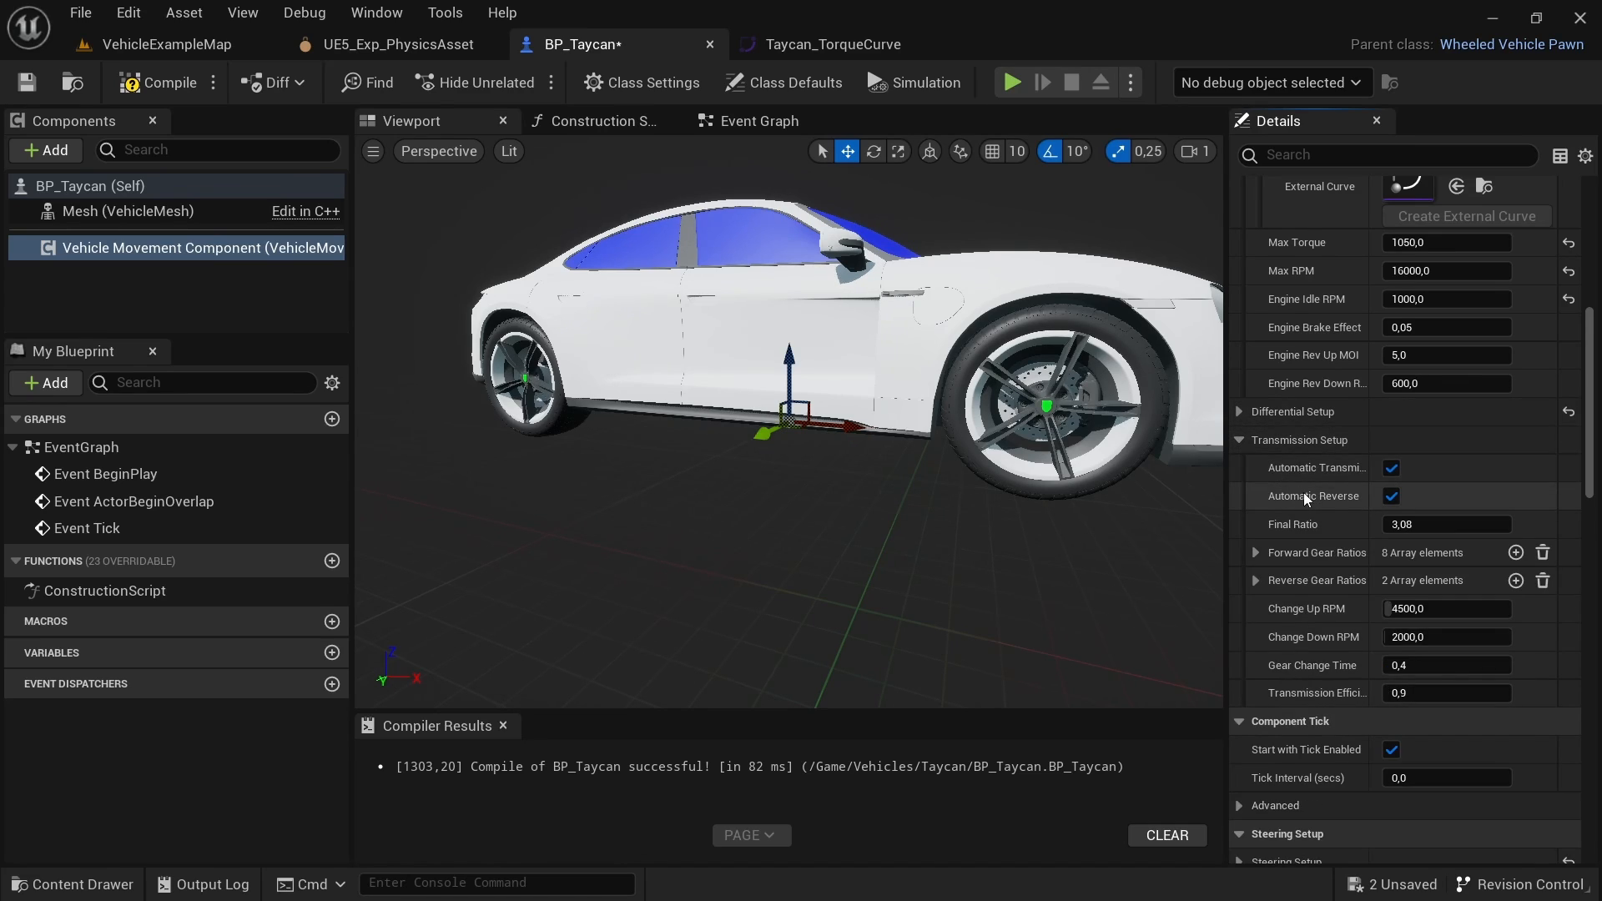
scroll(1333, 479, "down", 2)
scroll(1333, 474, "down", 1)
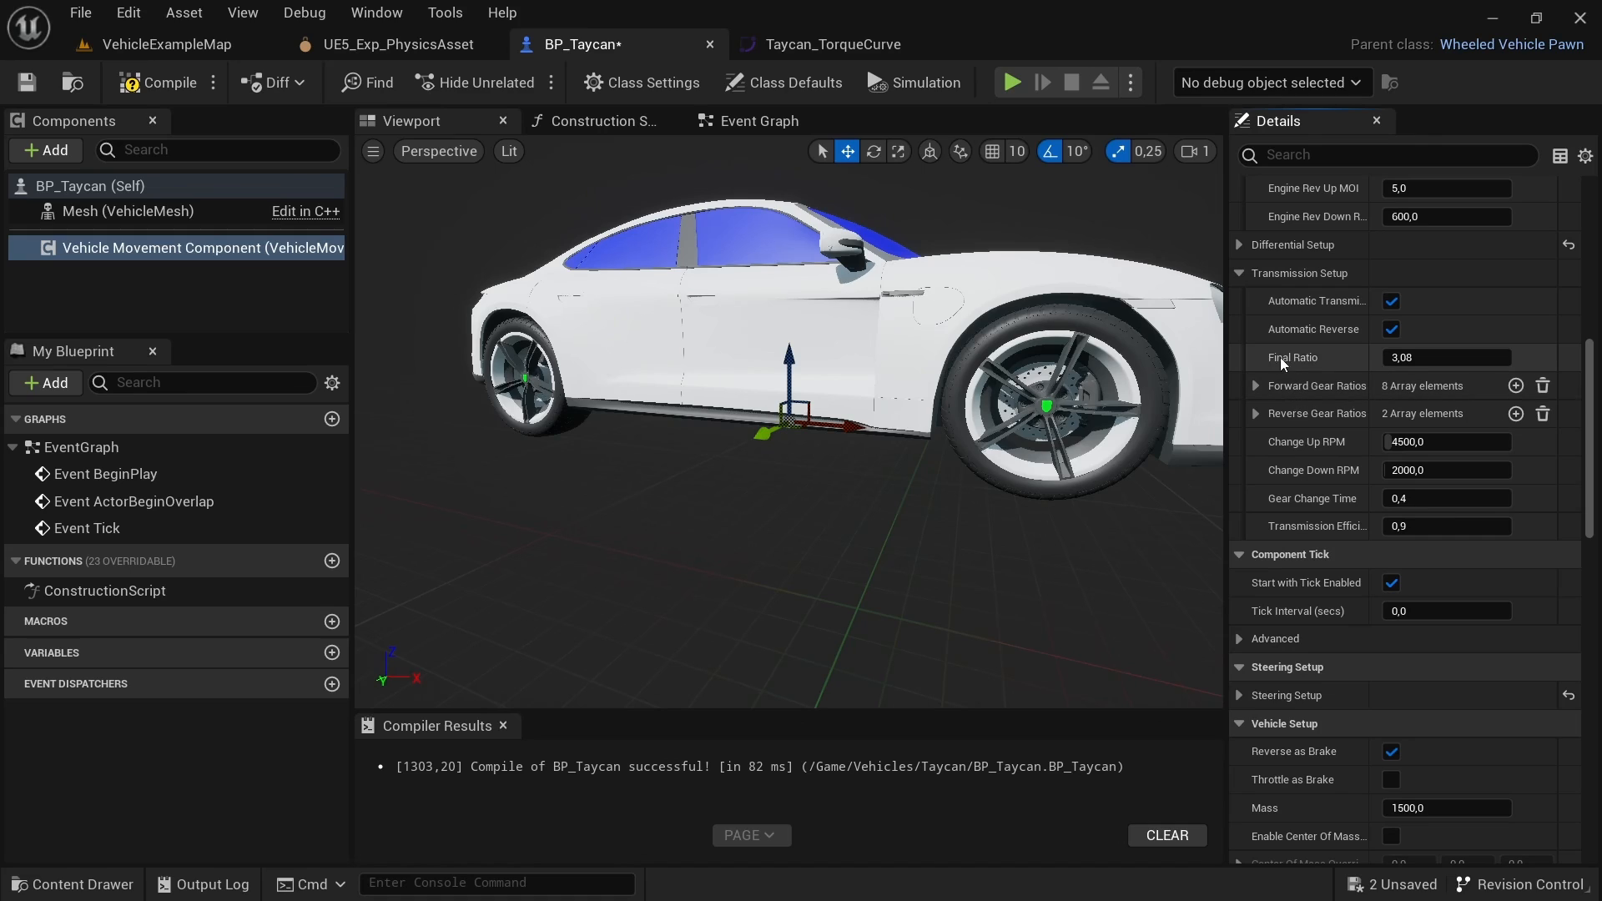
left_click(1423, 357)
type("1")
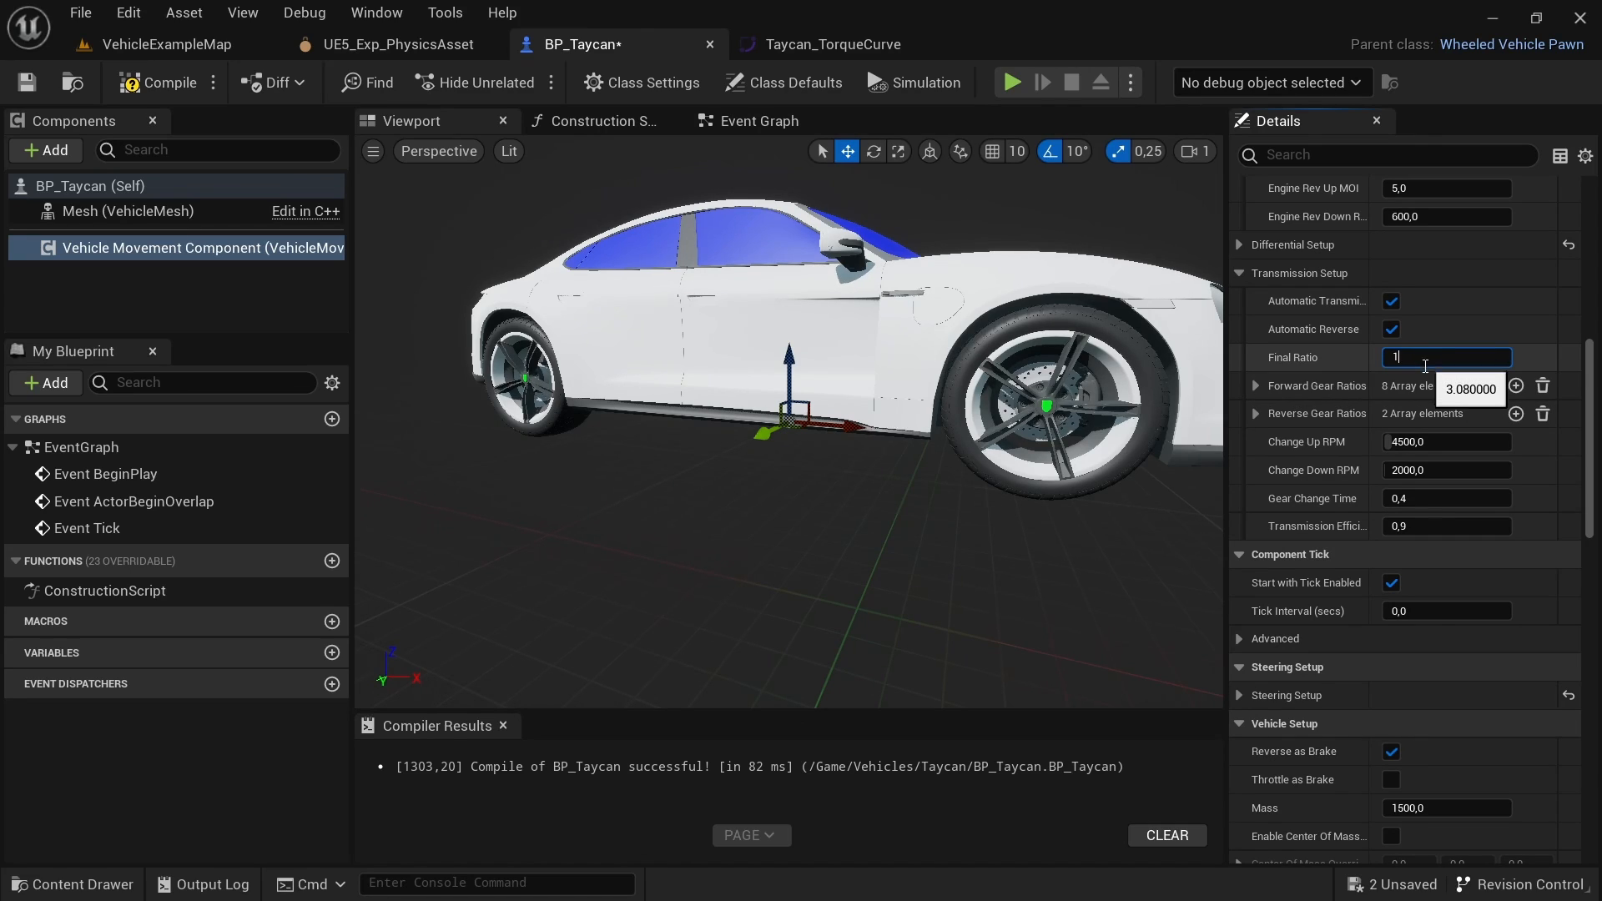
key("Return")
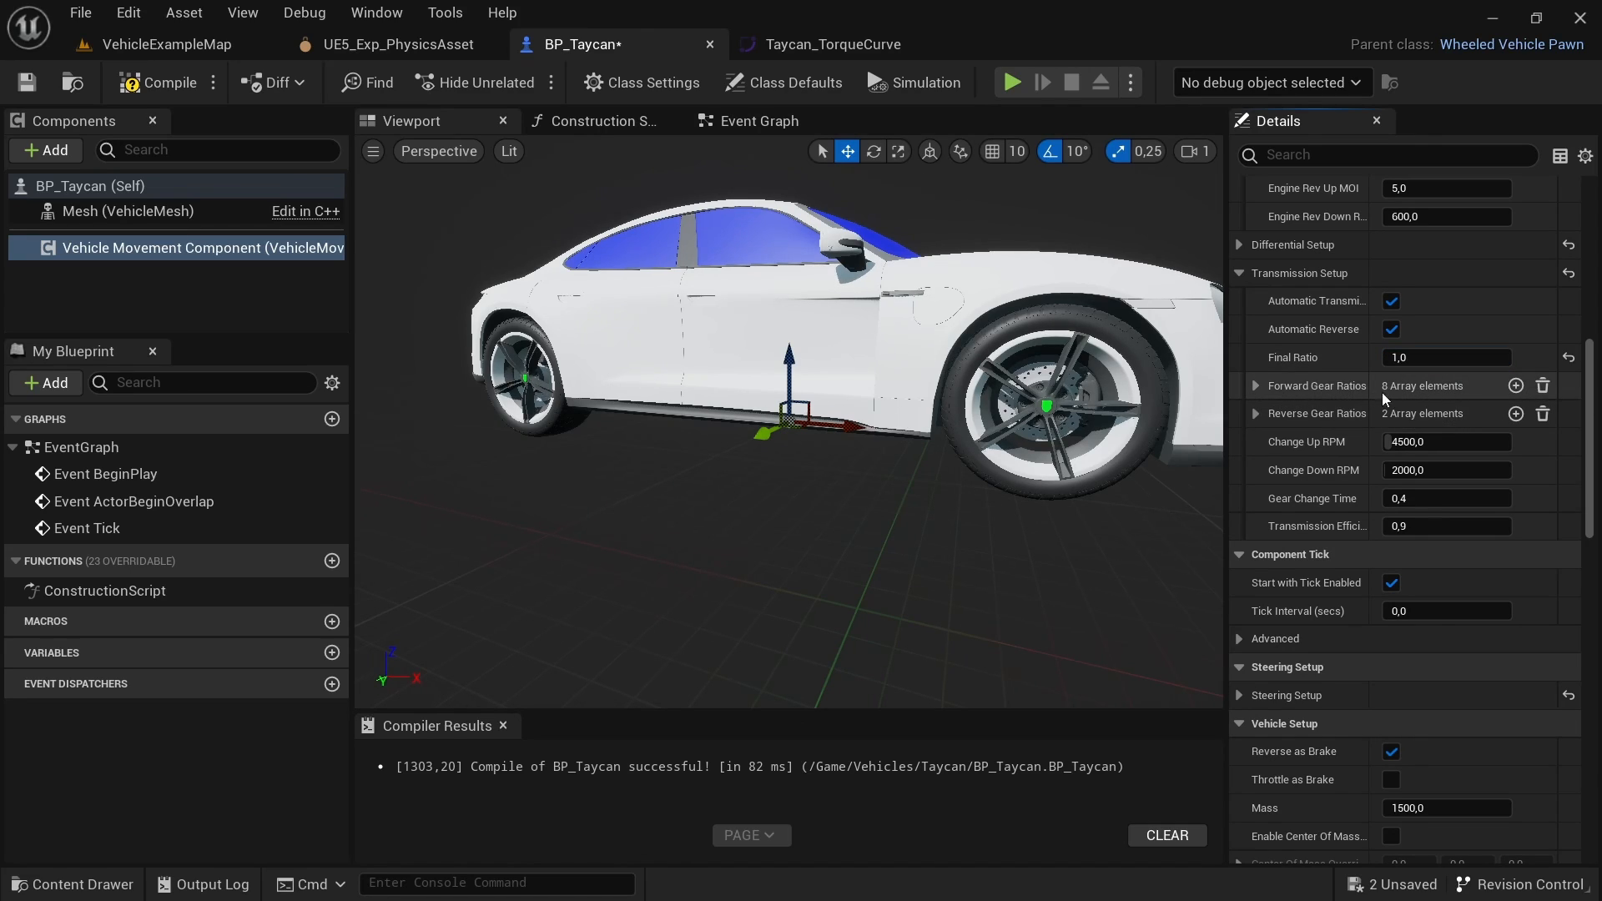
Step: Replace the existing gear ratio lists with two empty Forward Gear Ratios entries and one empty Reverse Gear Ratios entry
left_click(1543, 385)
left_click(1543, 414)
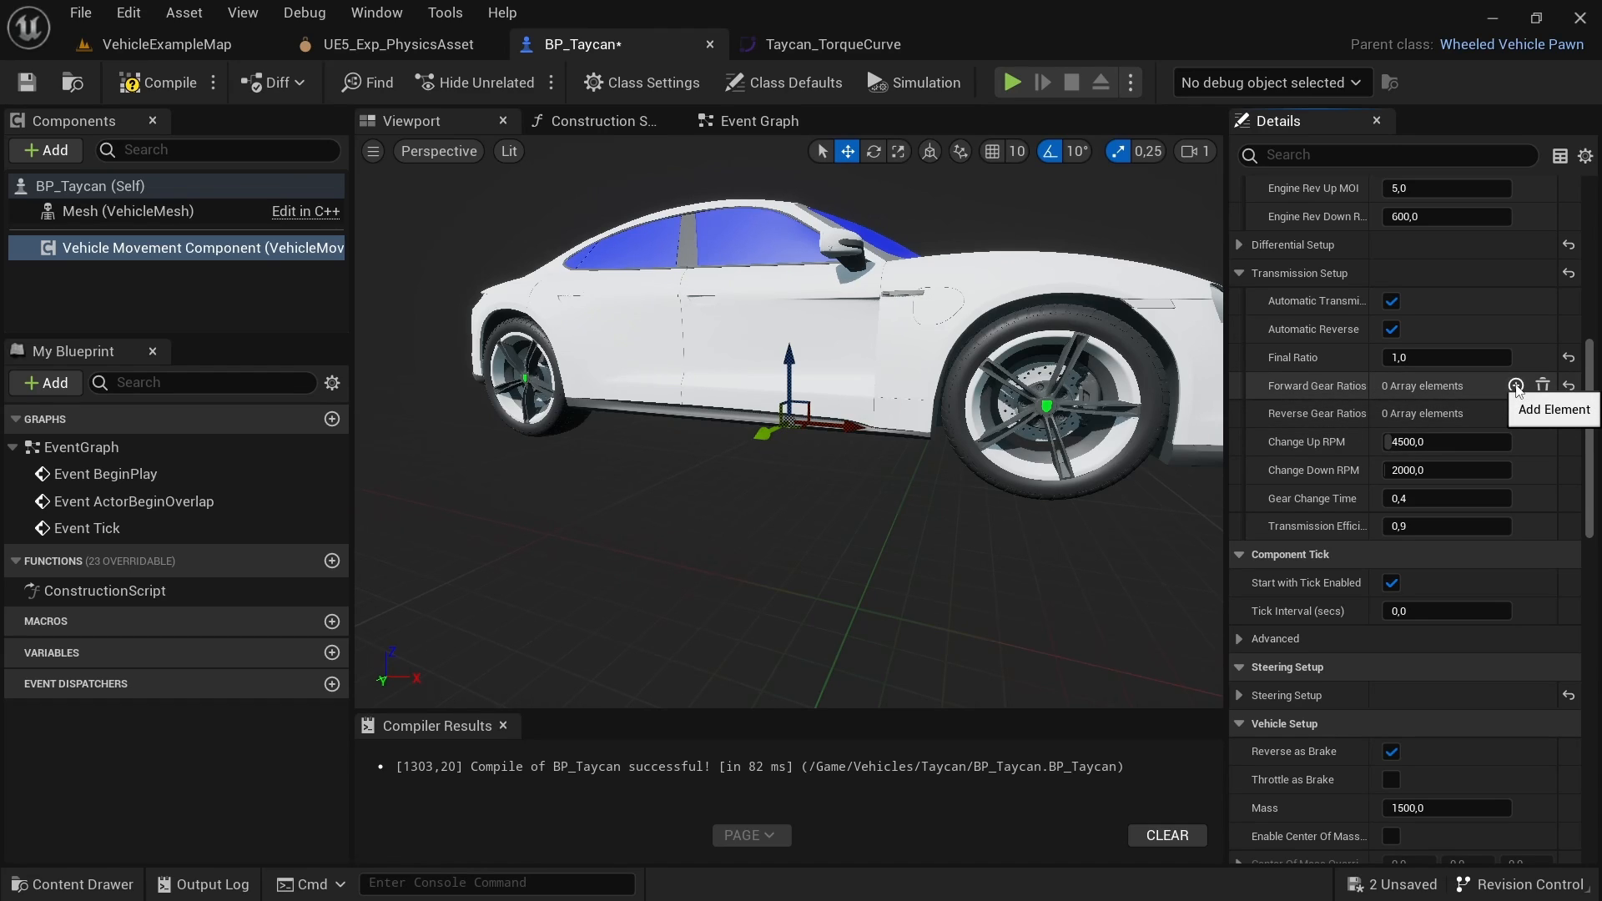
left_click(1516, 385)
left_click(1516, 385)
left_click(1516, 474)
Step: Set the Forward Gear Ratios to 15.56 and 8.16 and the Reverse Gear Ratio to 2.27
left_click(1429, 415)
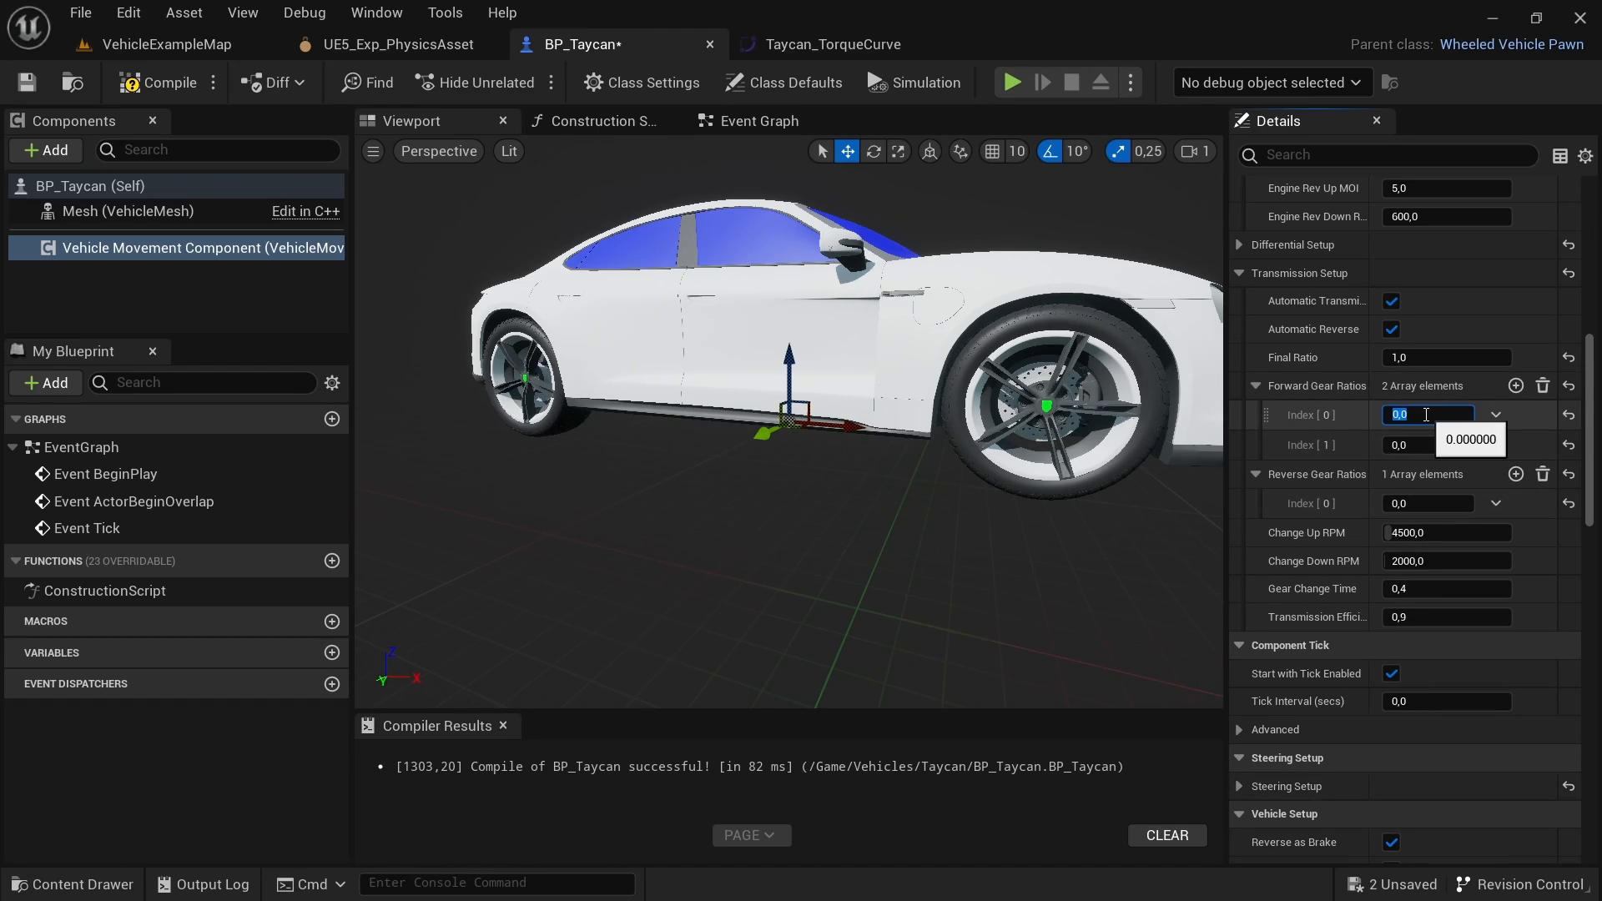
type("15,56")
left_click(1429, 445)
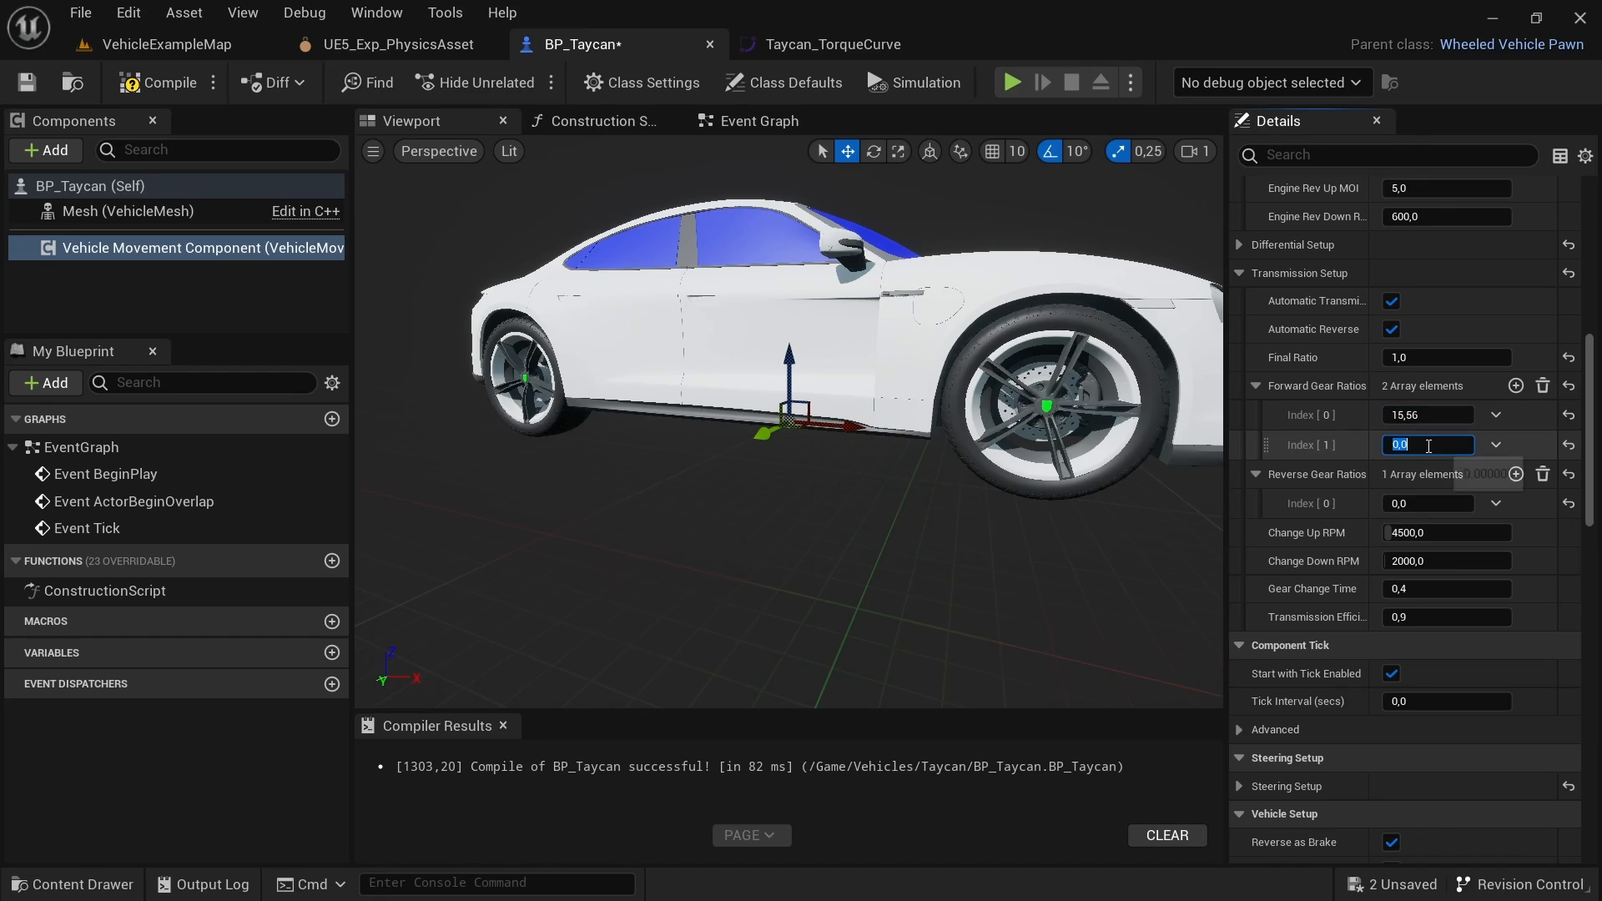
type("8.16")
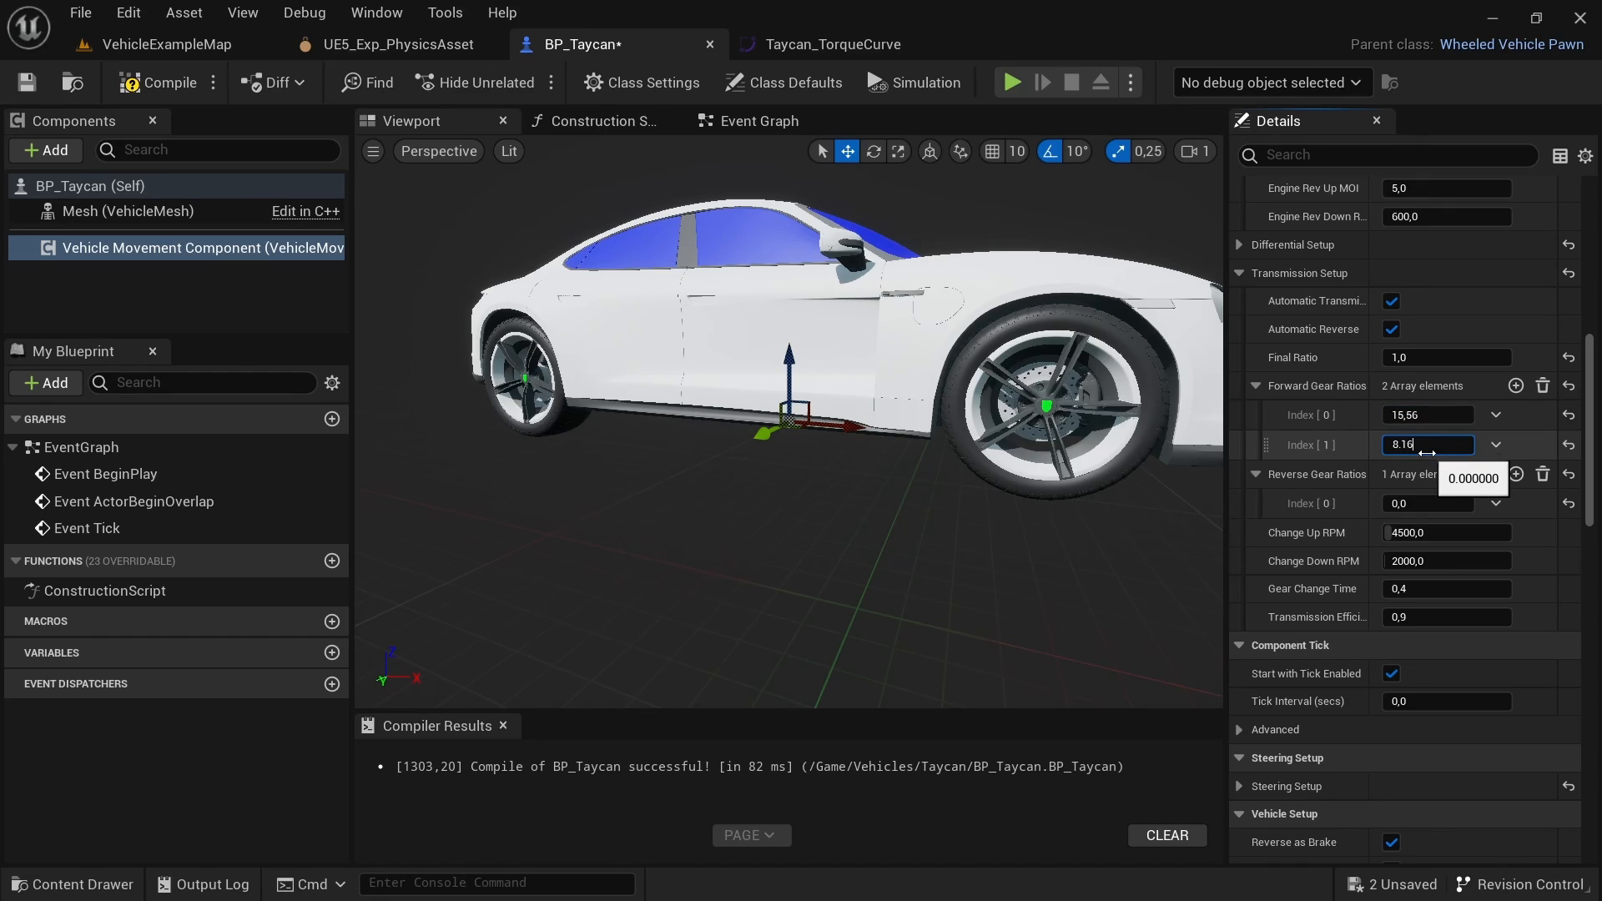
left_click(1428, 503)
type("2,27")
left_click(1319, 499)
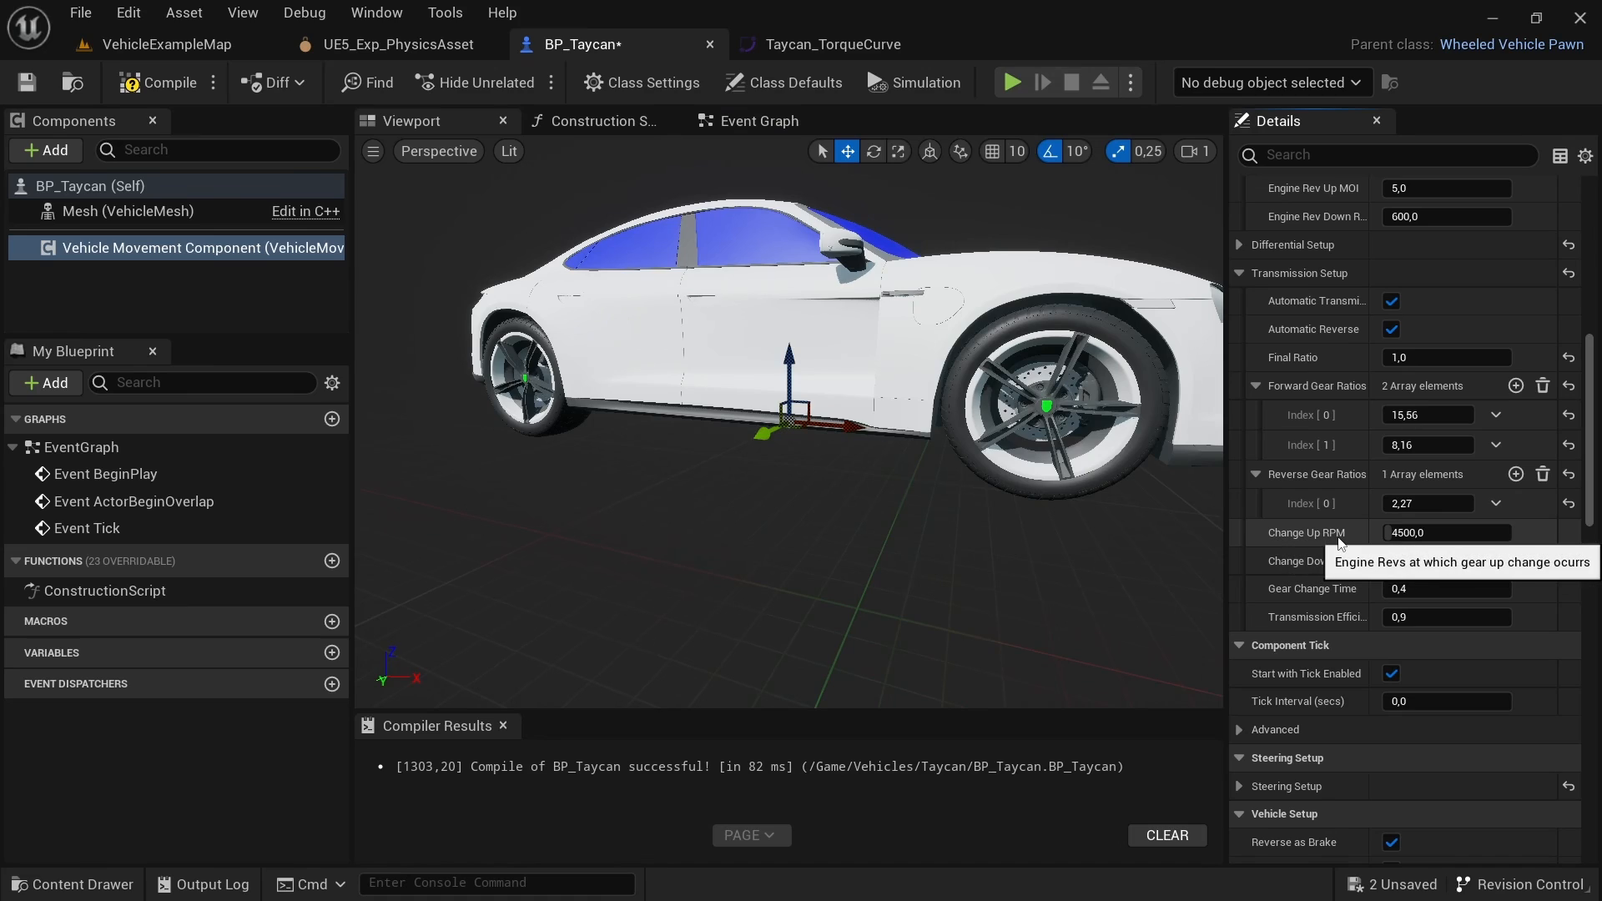
Step: Set the transmission's Change Up RPM to 15000, Change Down RPM to 10000 and Gear Change Time to 0.2
left_click(1445, 533)
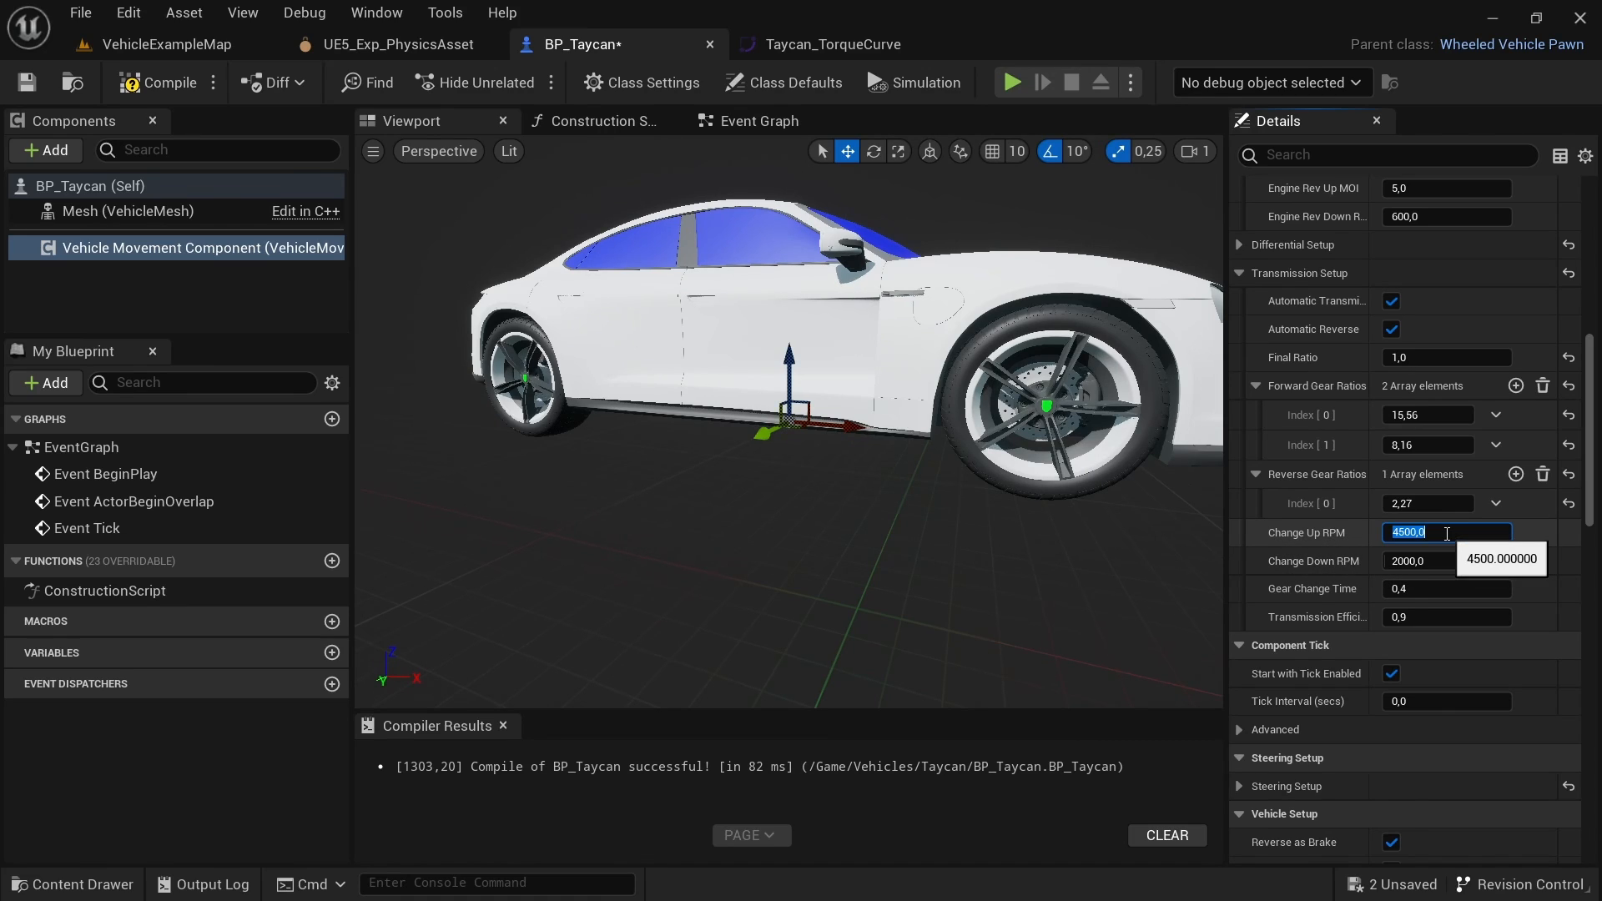
type("15000")
key("Tab")
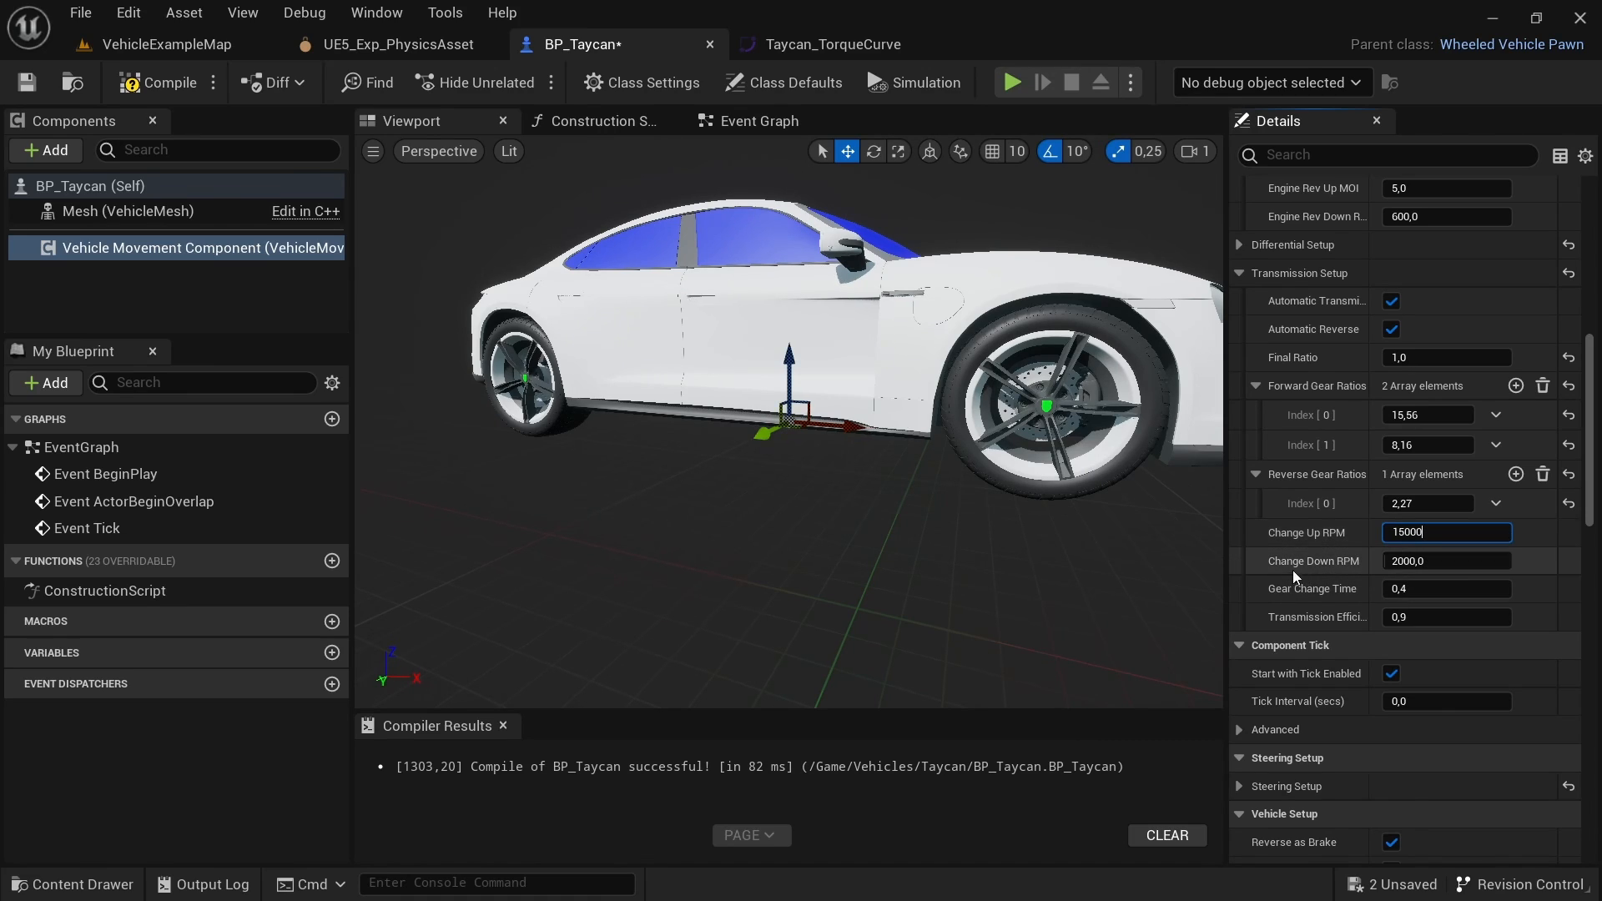
type("10000")
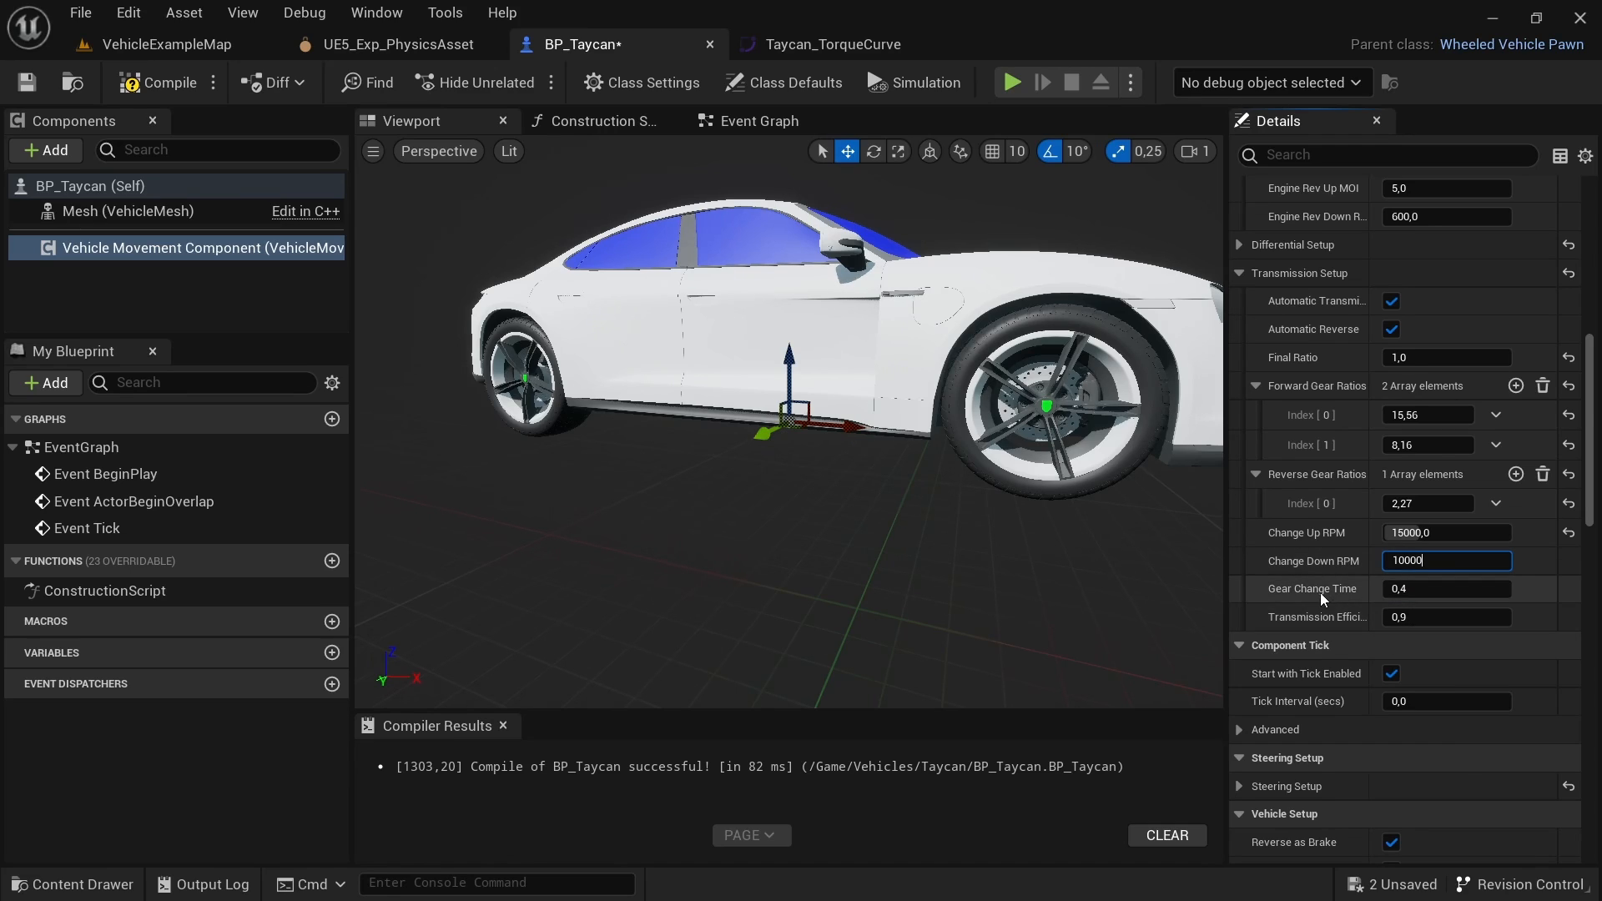
key("Tab")
type(".2")
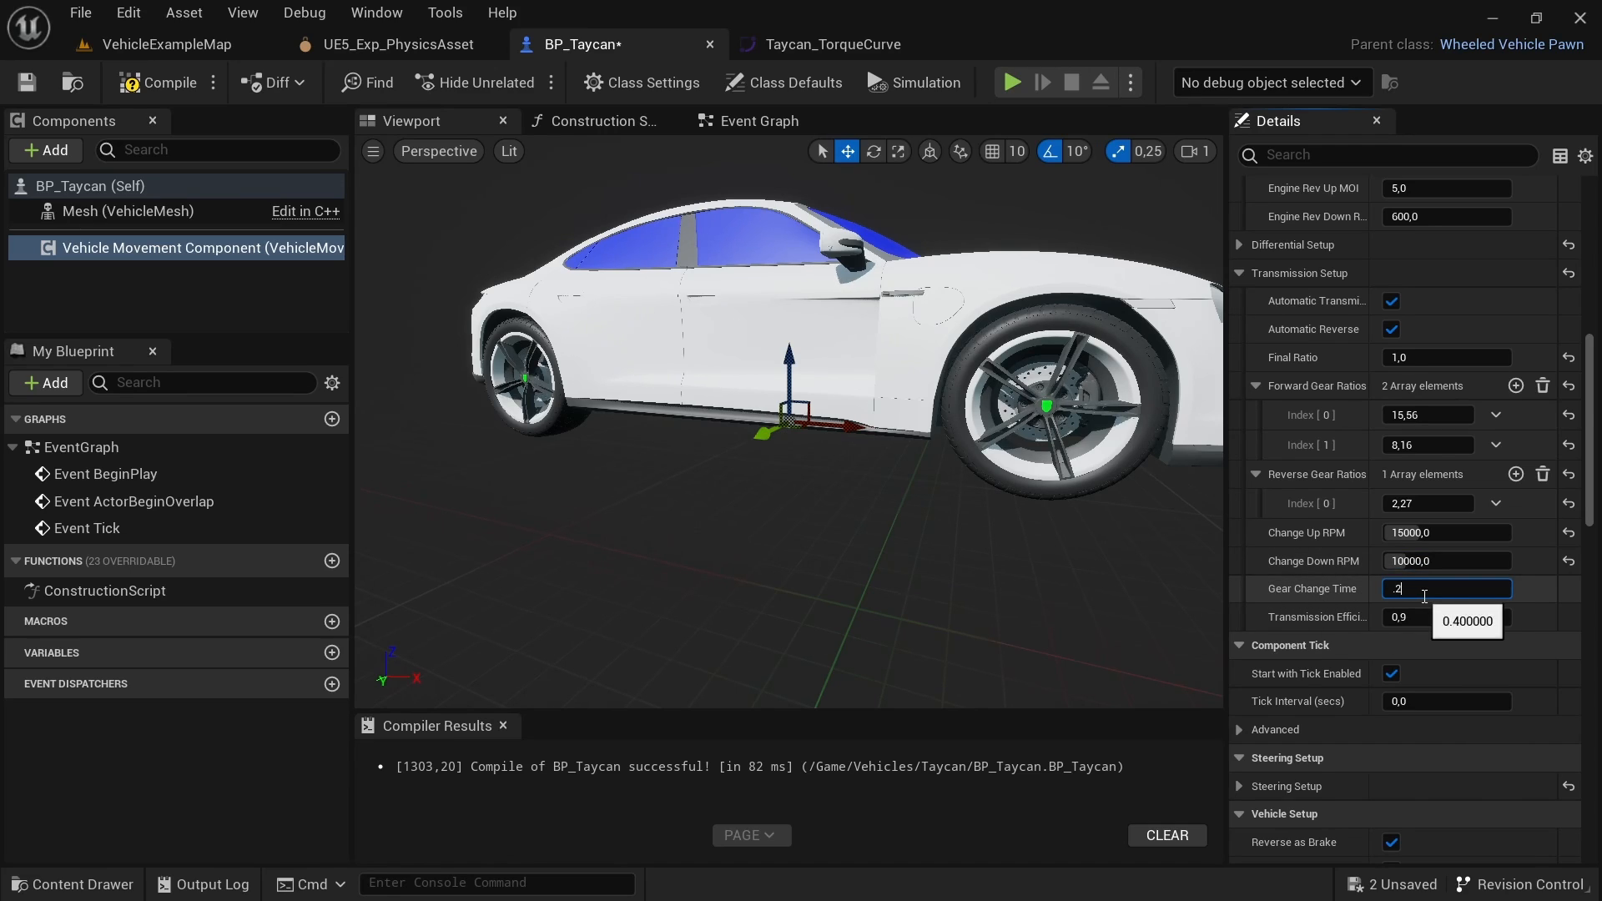
key("Return")
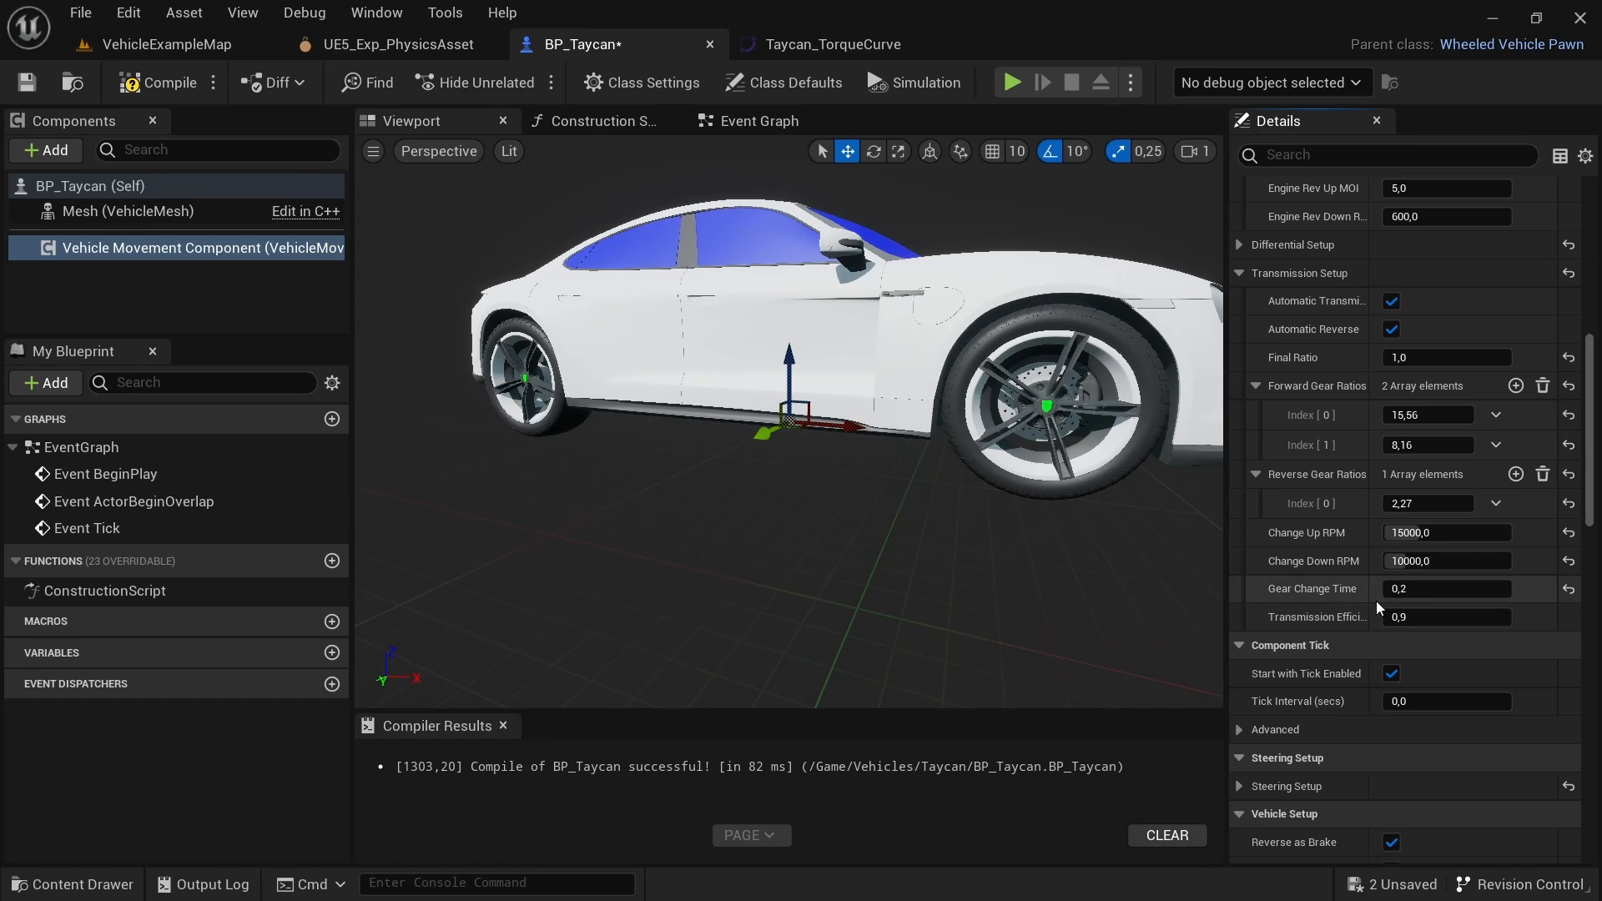
Step: Check the Steering Setup values and set the Mass to 2295 in the Vehicle Setup
scroll(1313, 487, "down", 5)
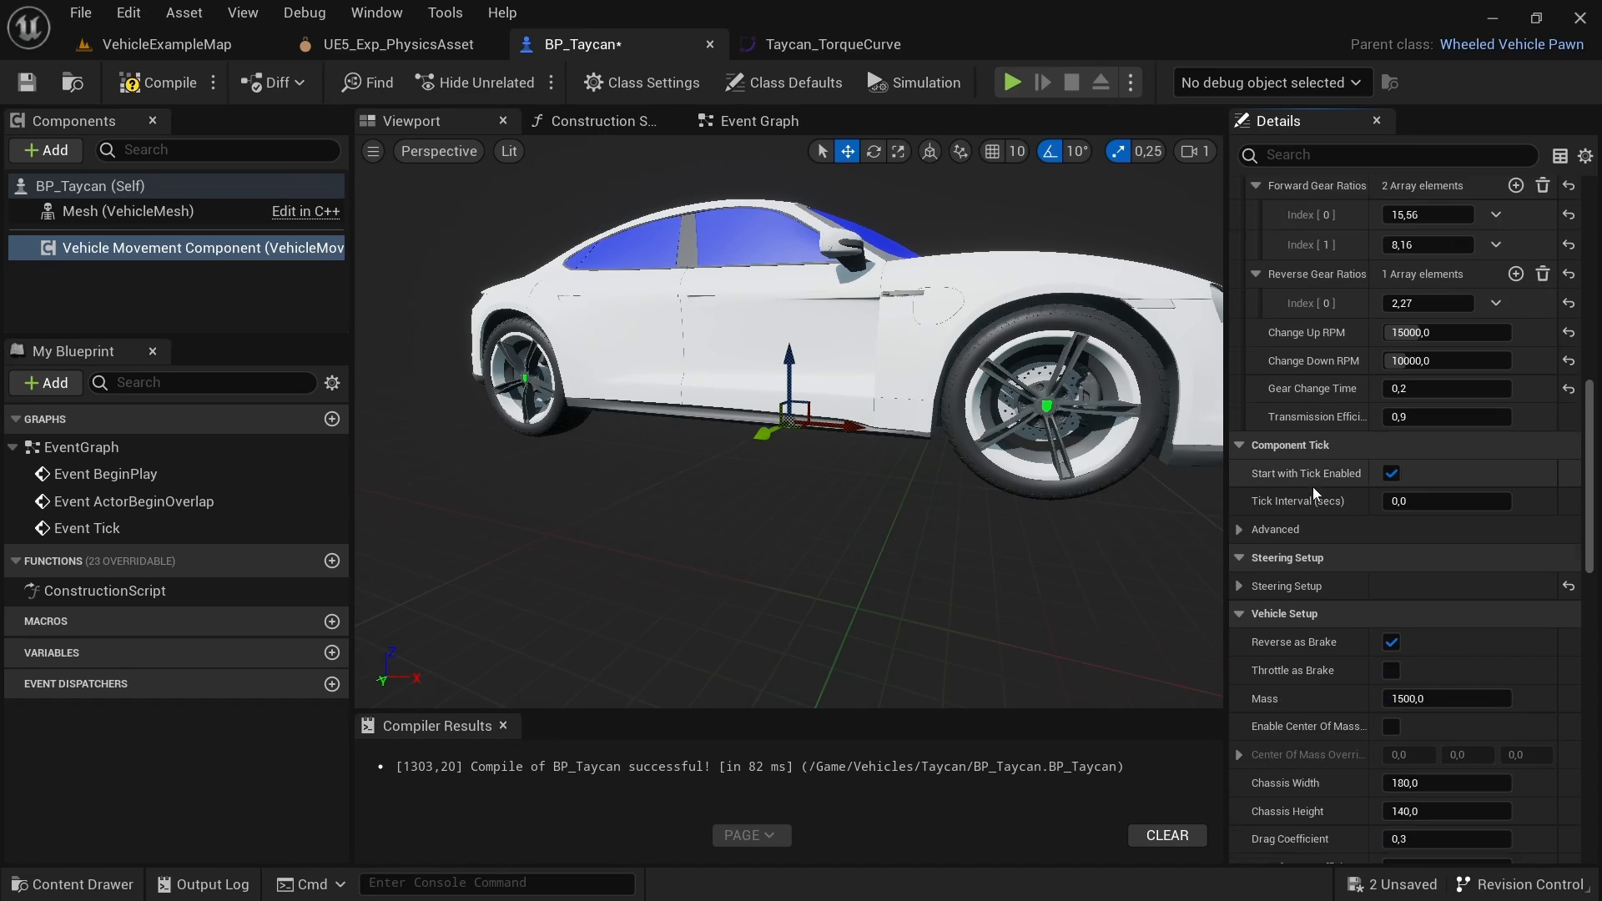
left_click(1240, 519)
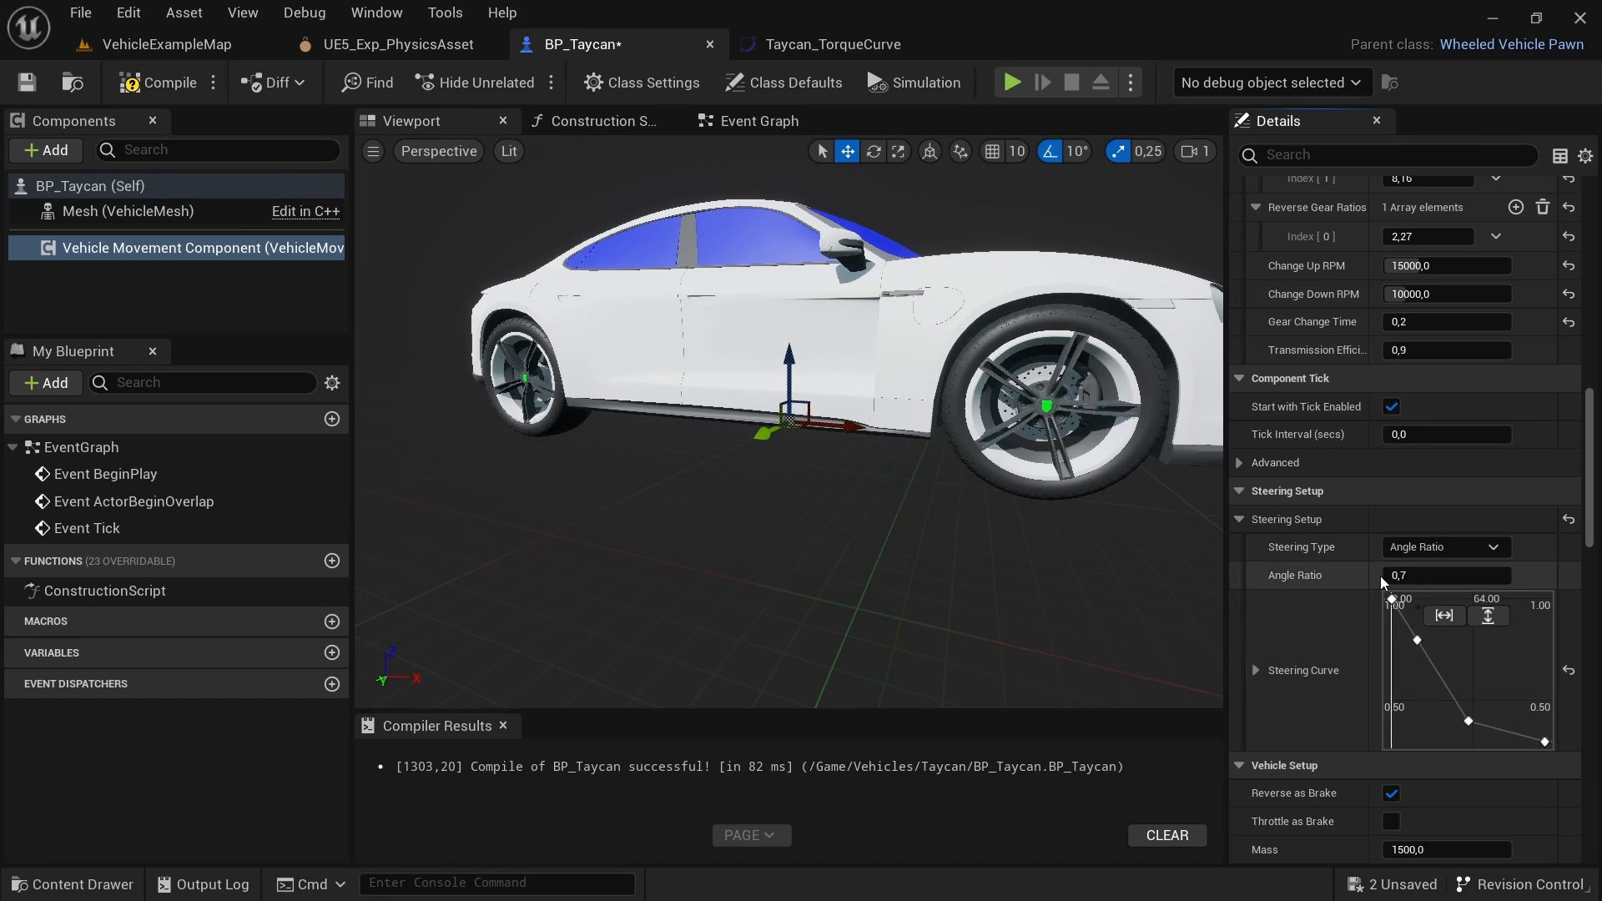
mouse_move(1404, 617)
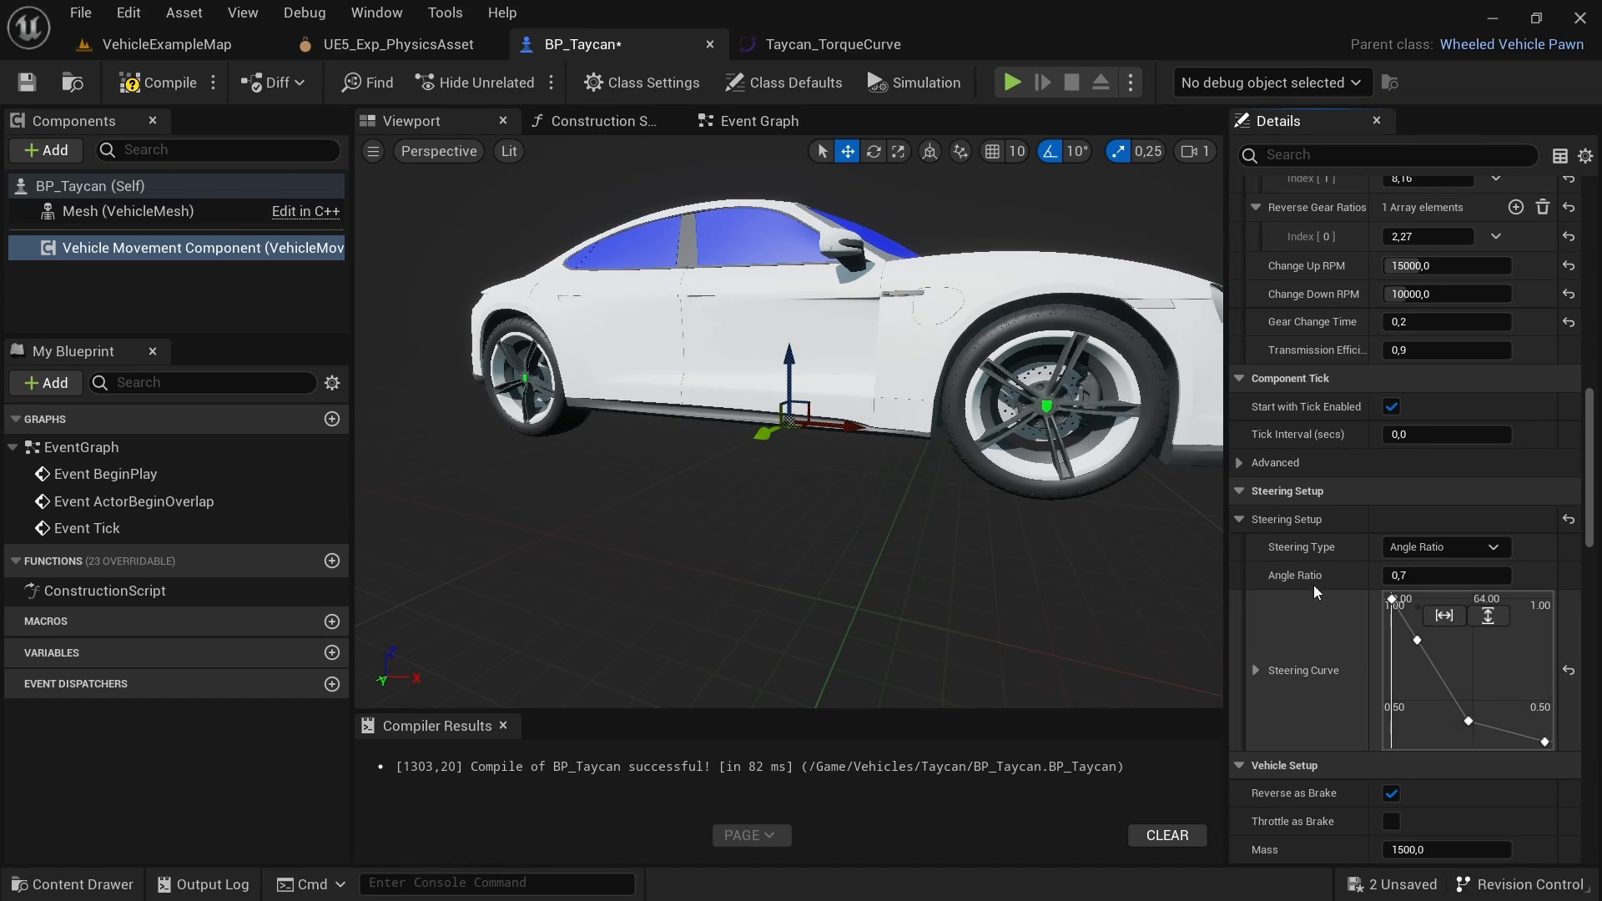
left_click(1241, 523)
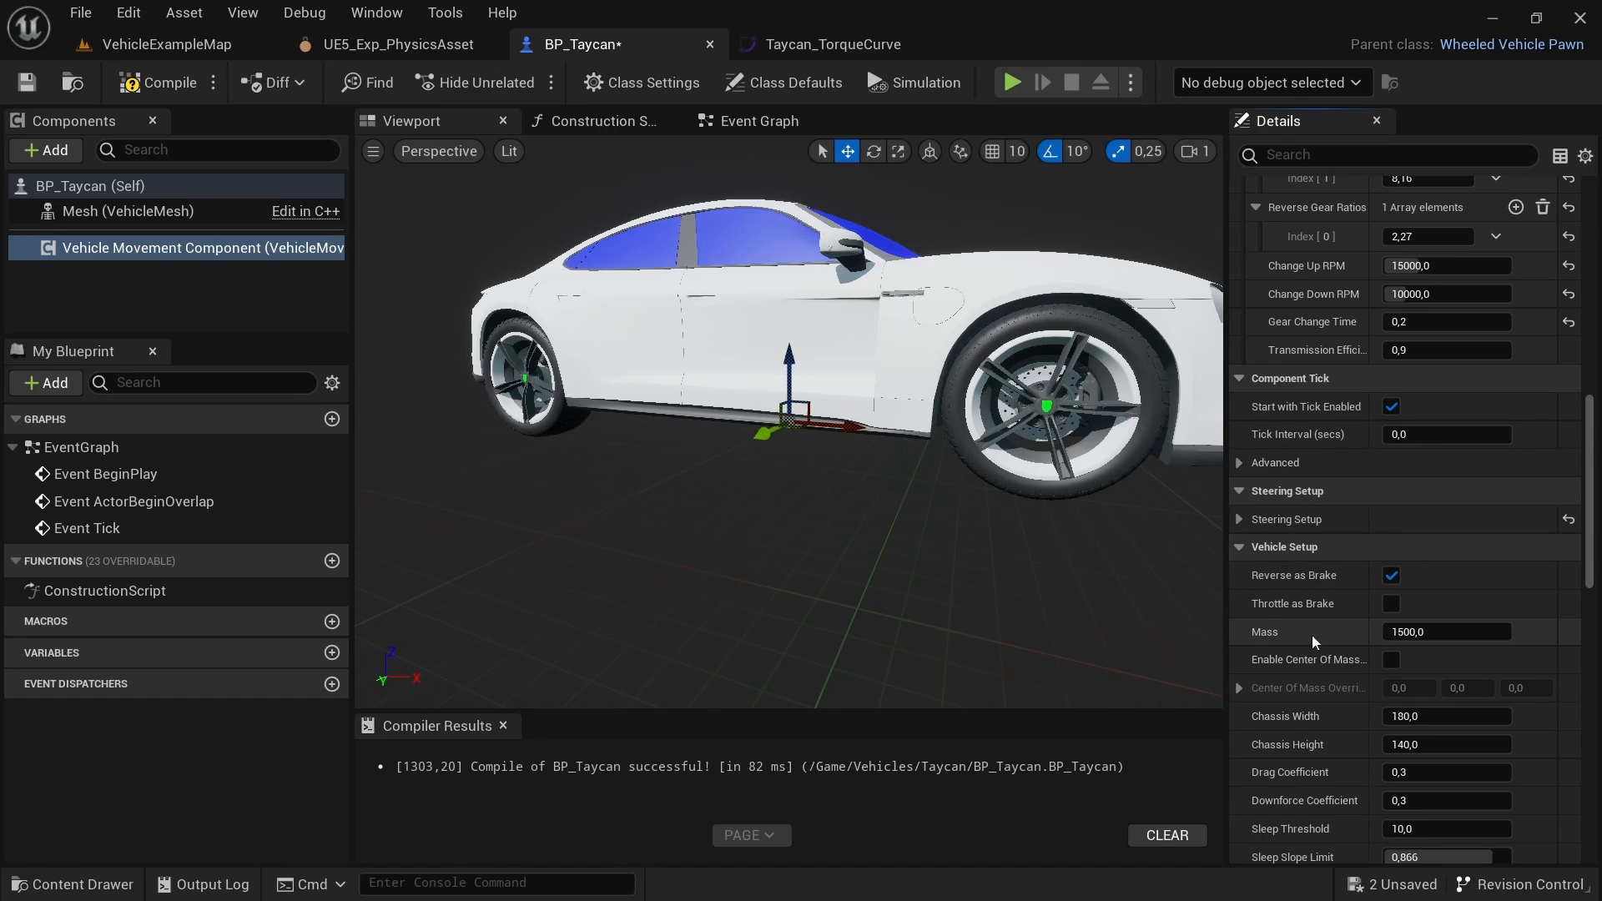
left_click(1435, 631)
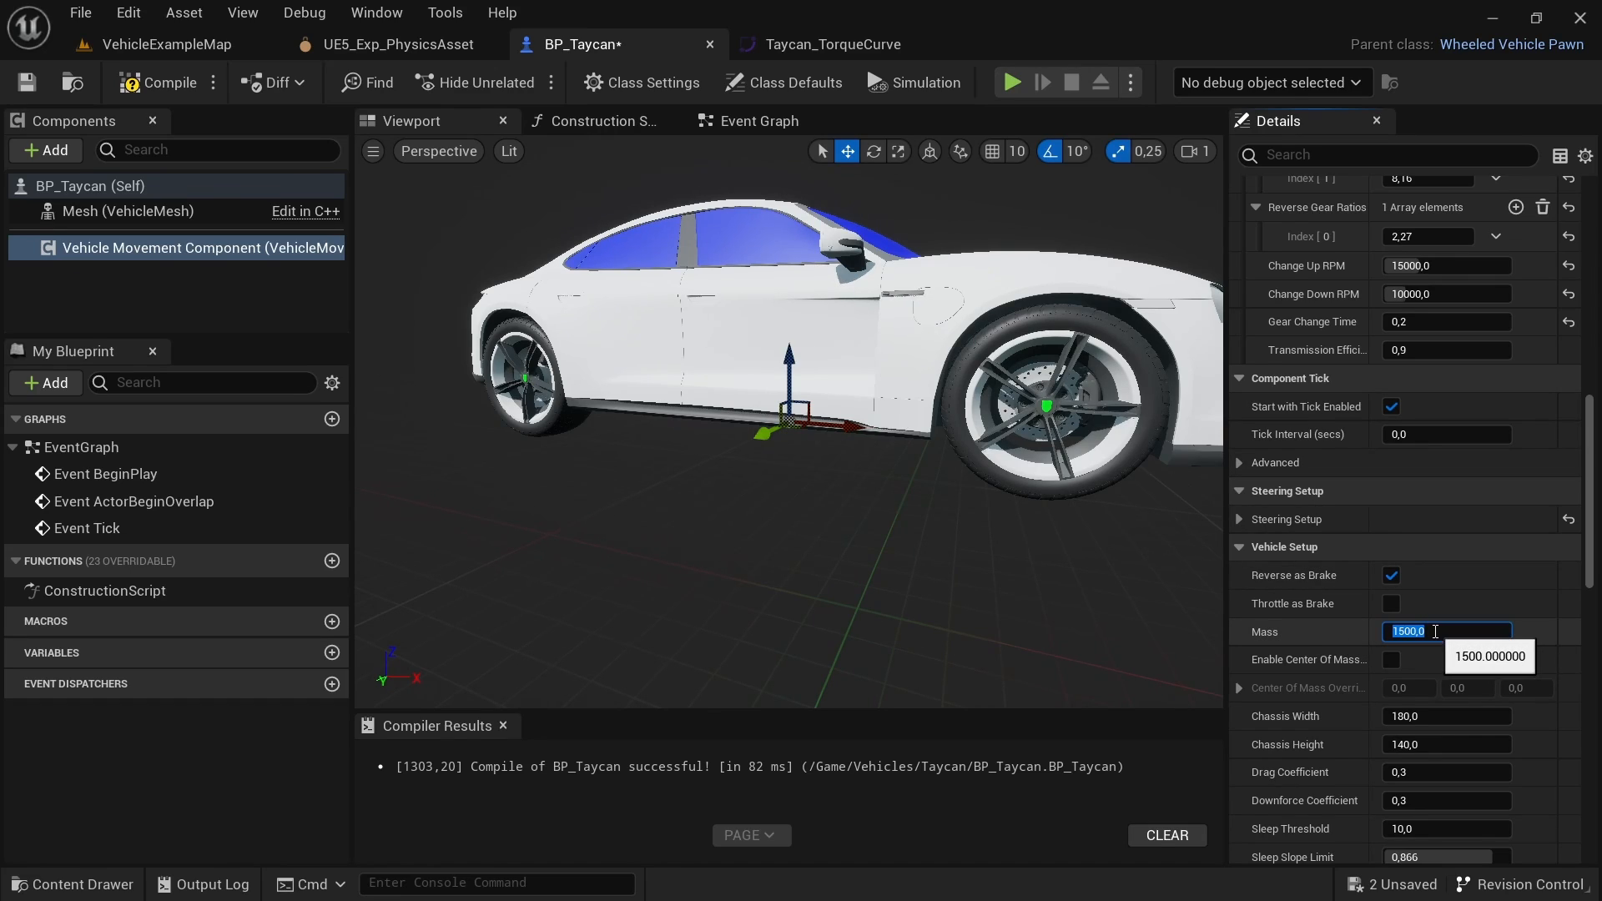
type("2295")
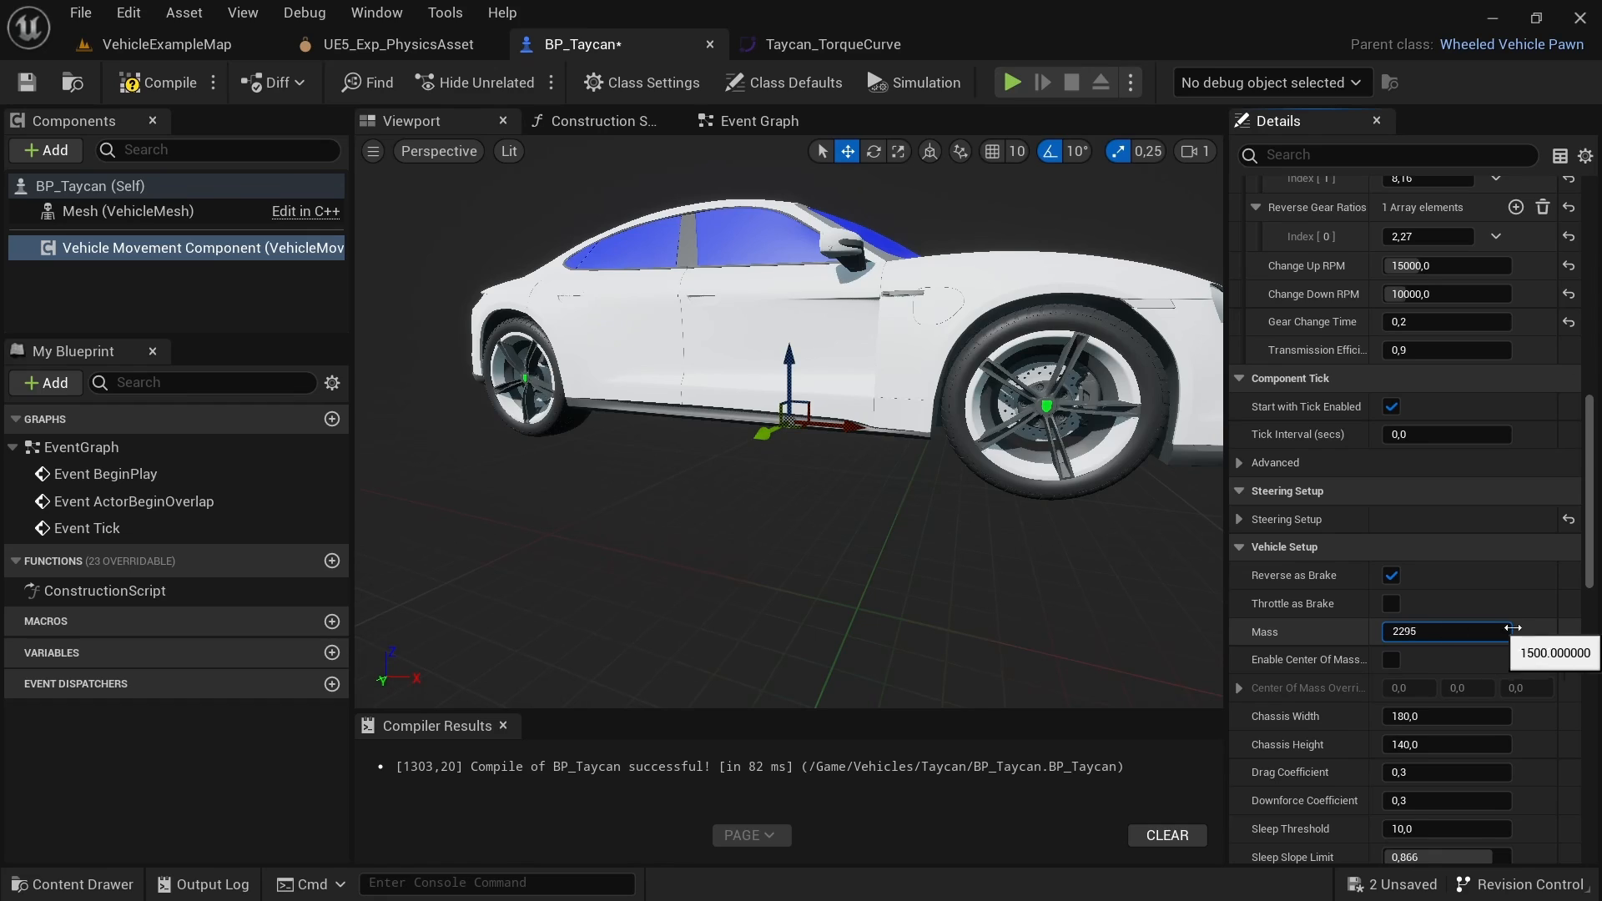
key("Return")
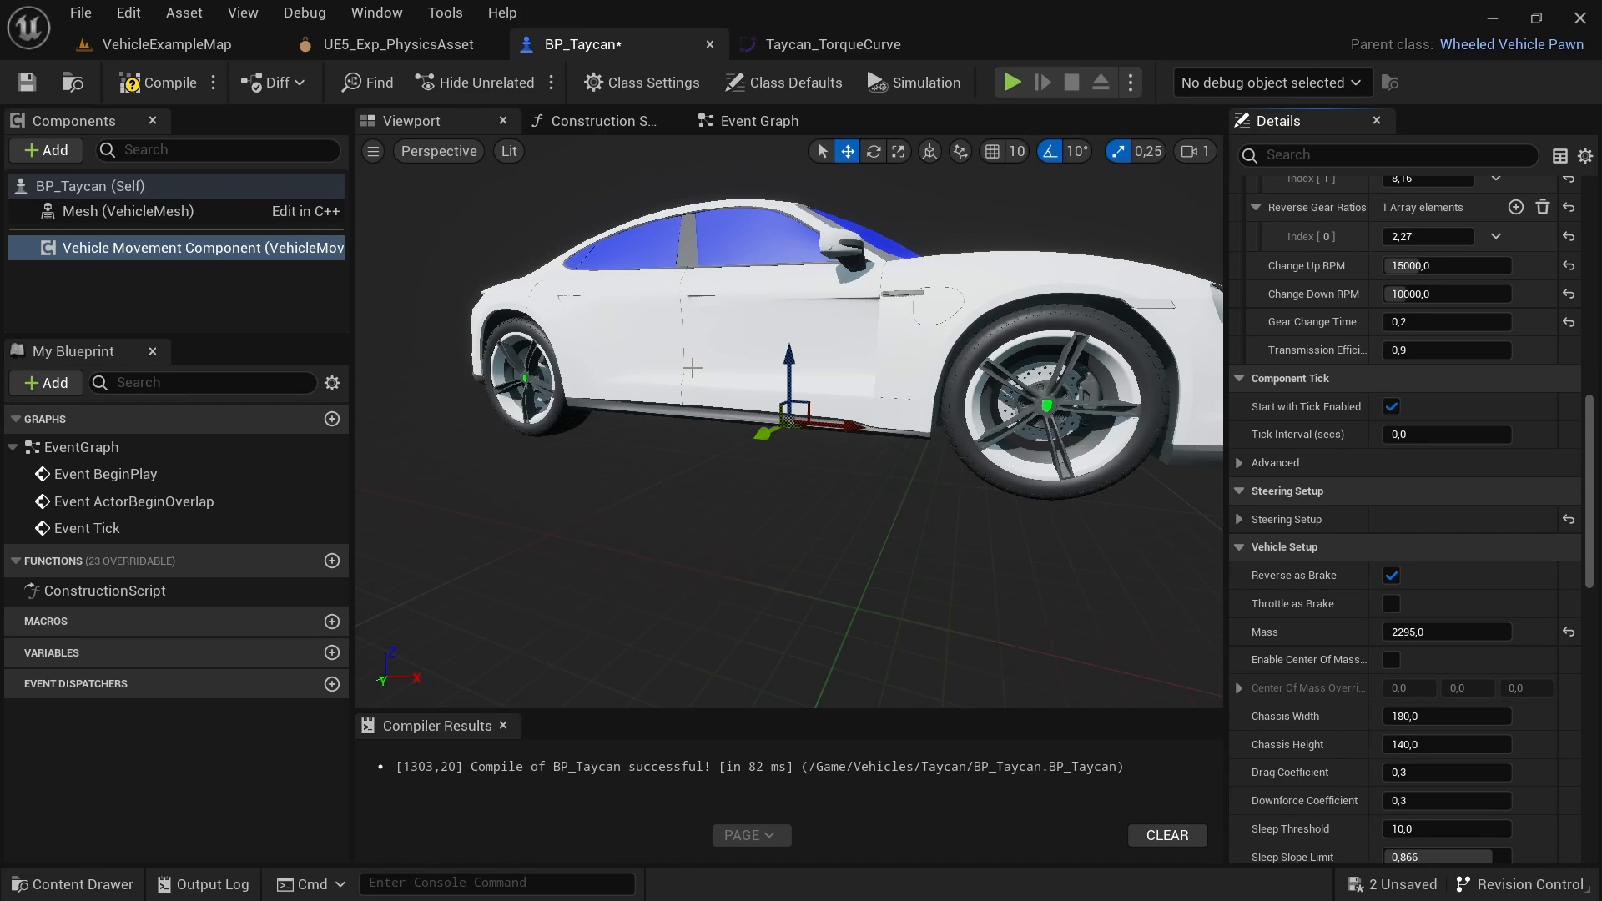
Step: Set the Vehicle Setup's Chassis Width to 196.6 and Chassis Height to 137.8
scroll(1265, 629, "down", 4)
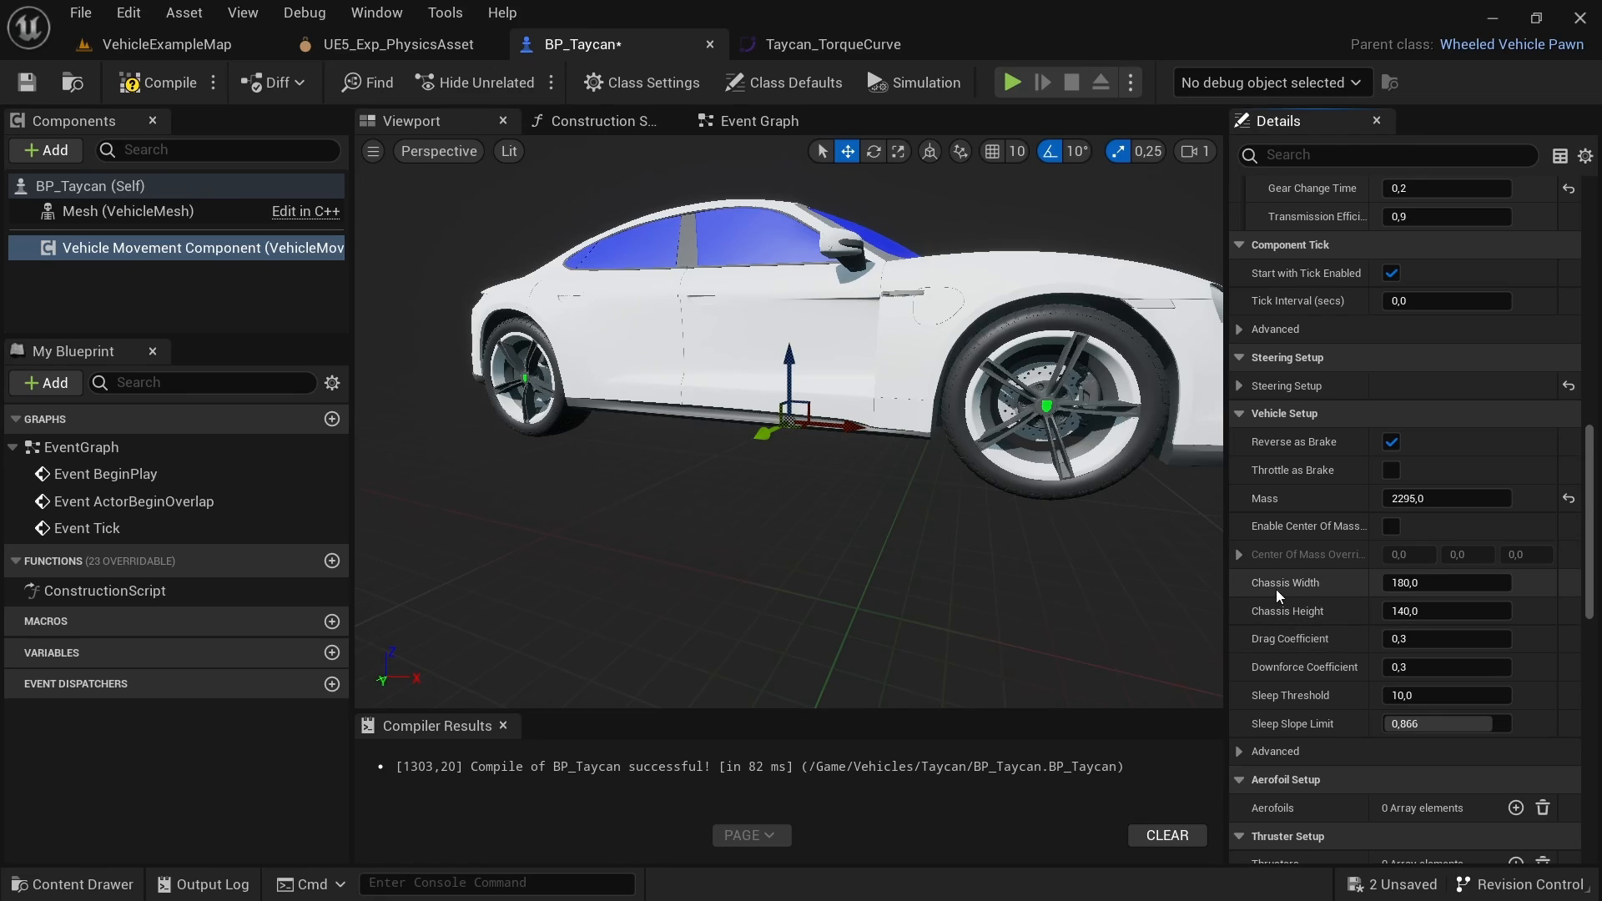
left_click(1446, 584)
type("196.6")
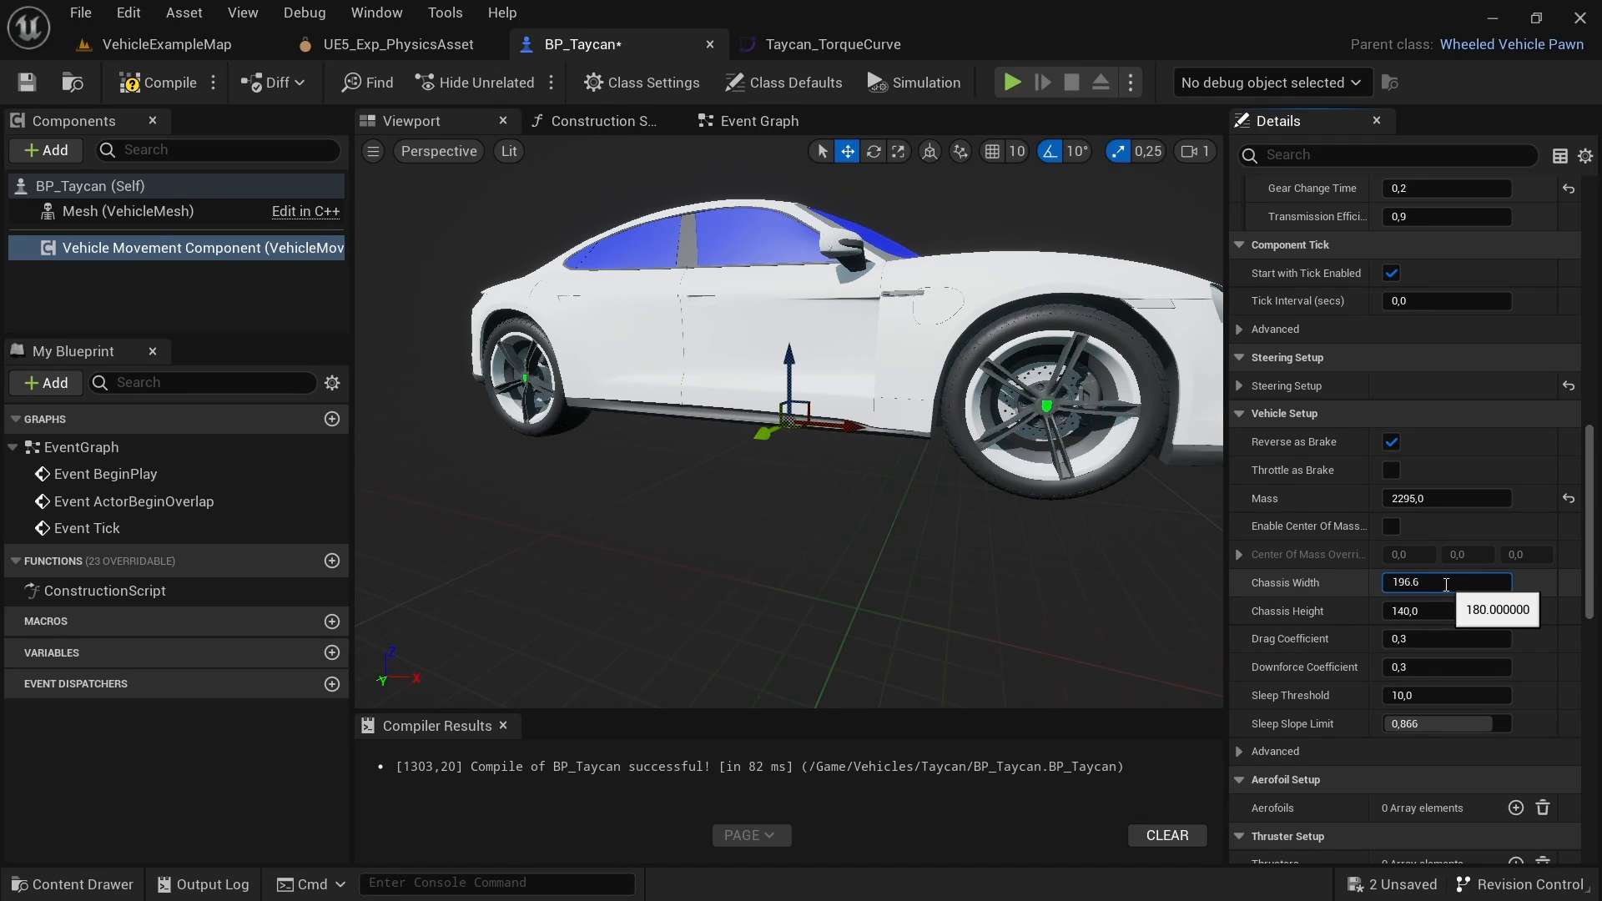
key("Return")
left_click(1434, 611)
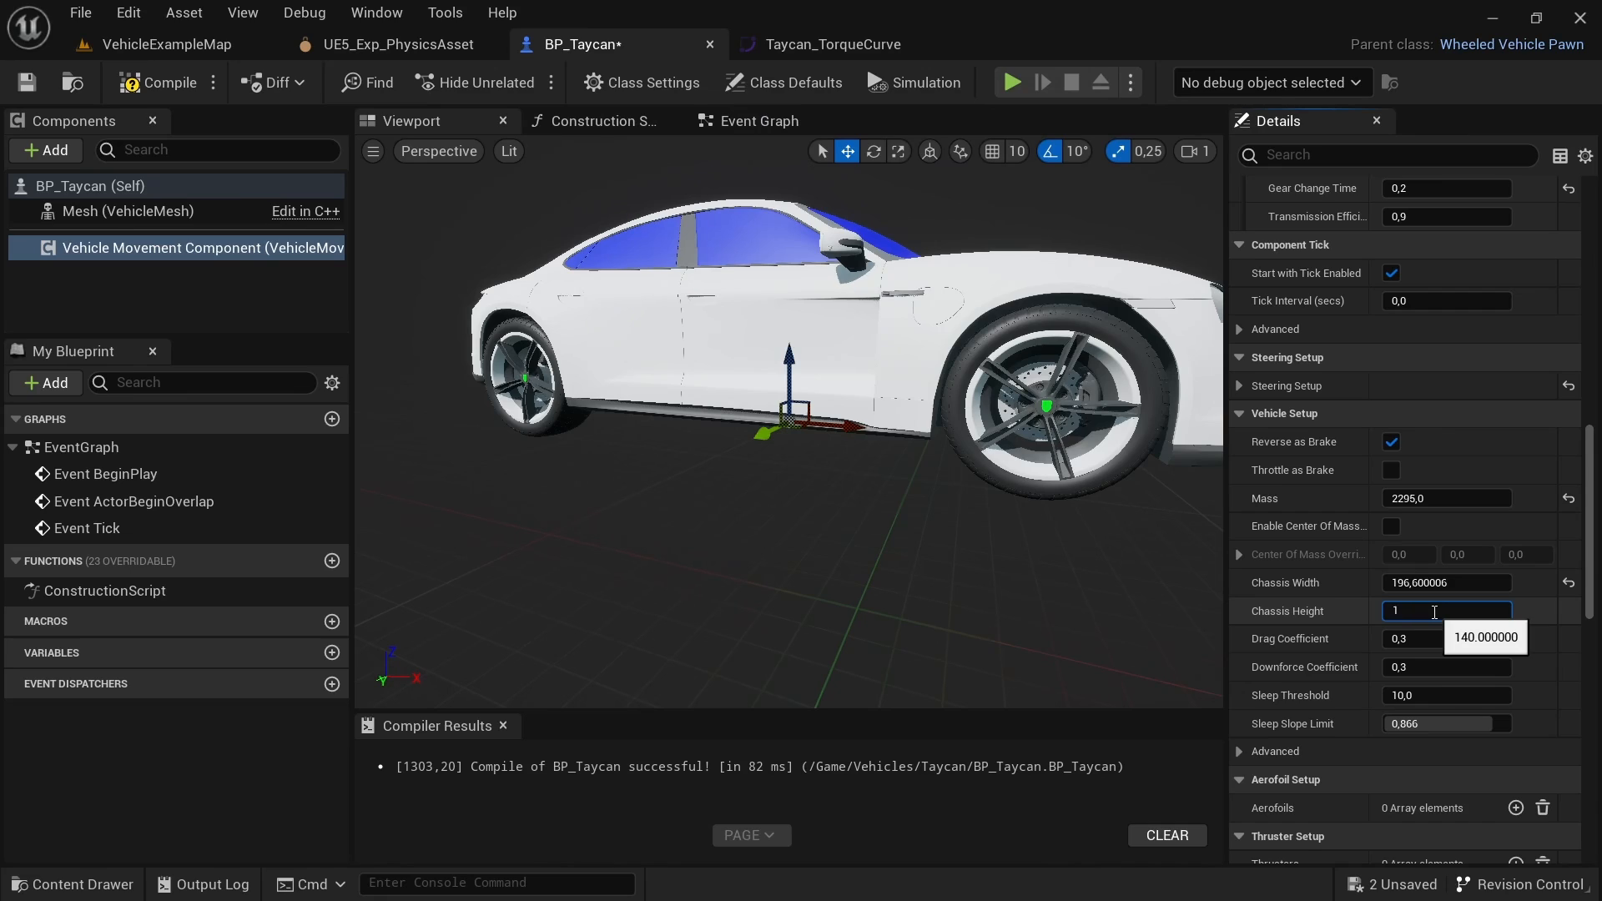
type("137")
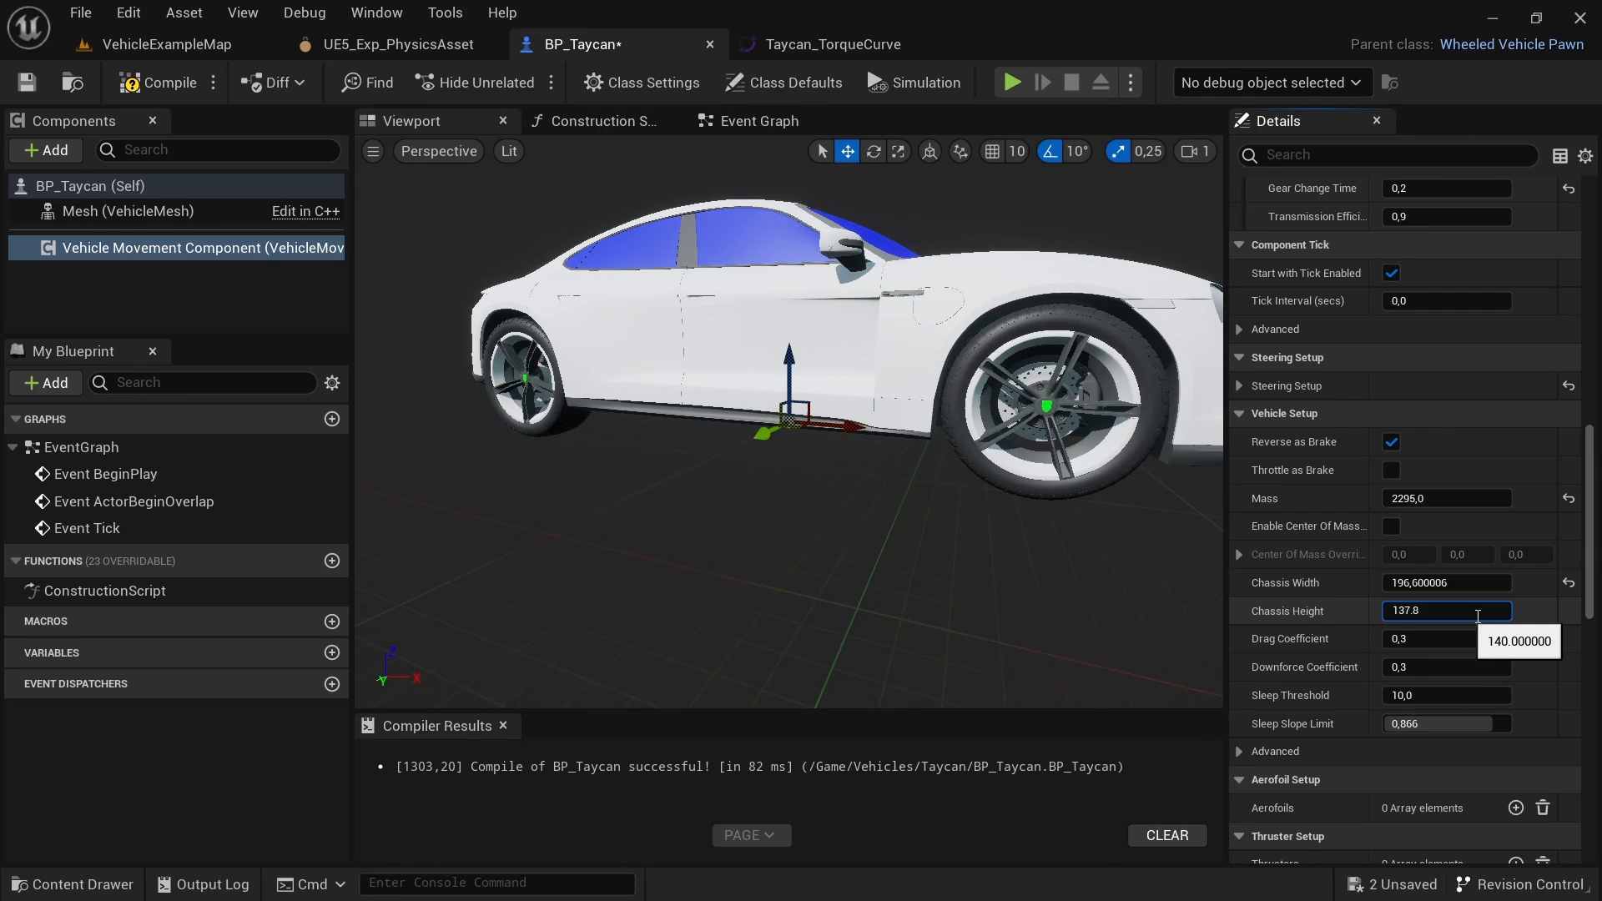
type(".8")
key("Return")
Step: Set both the Drag Coefficient and the Downforce Coefficient to 0.25 in the Vehicle Setup
left_click(1444, 639)
type(".25")
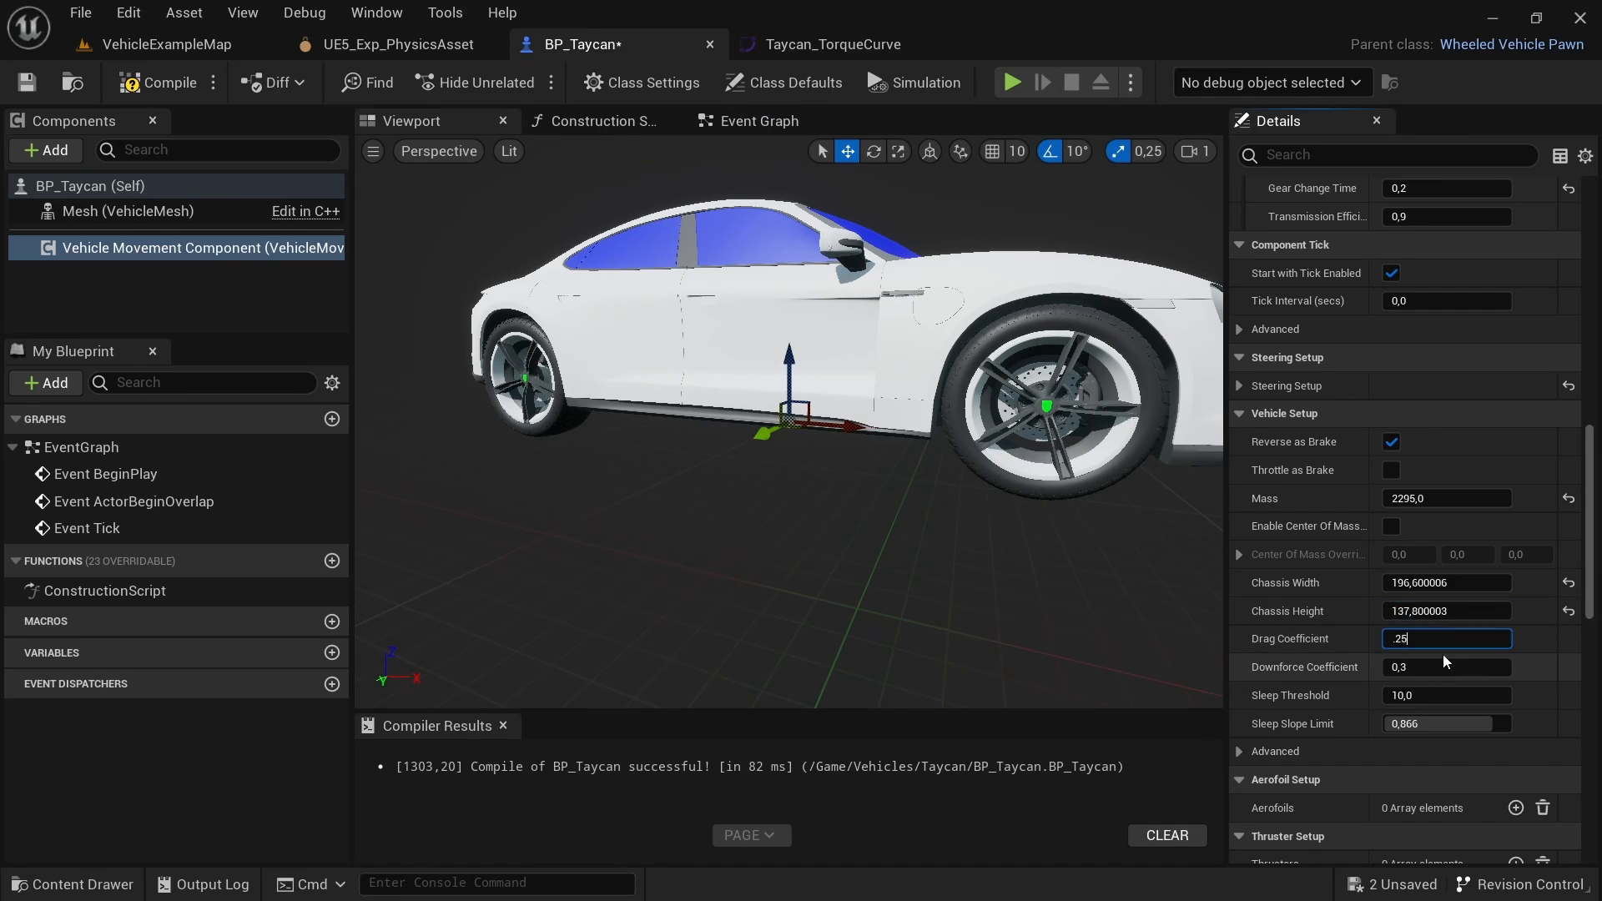
left_click(1447, 666)
type(".25")
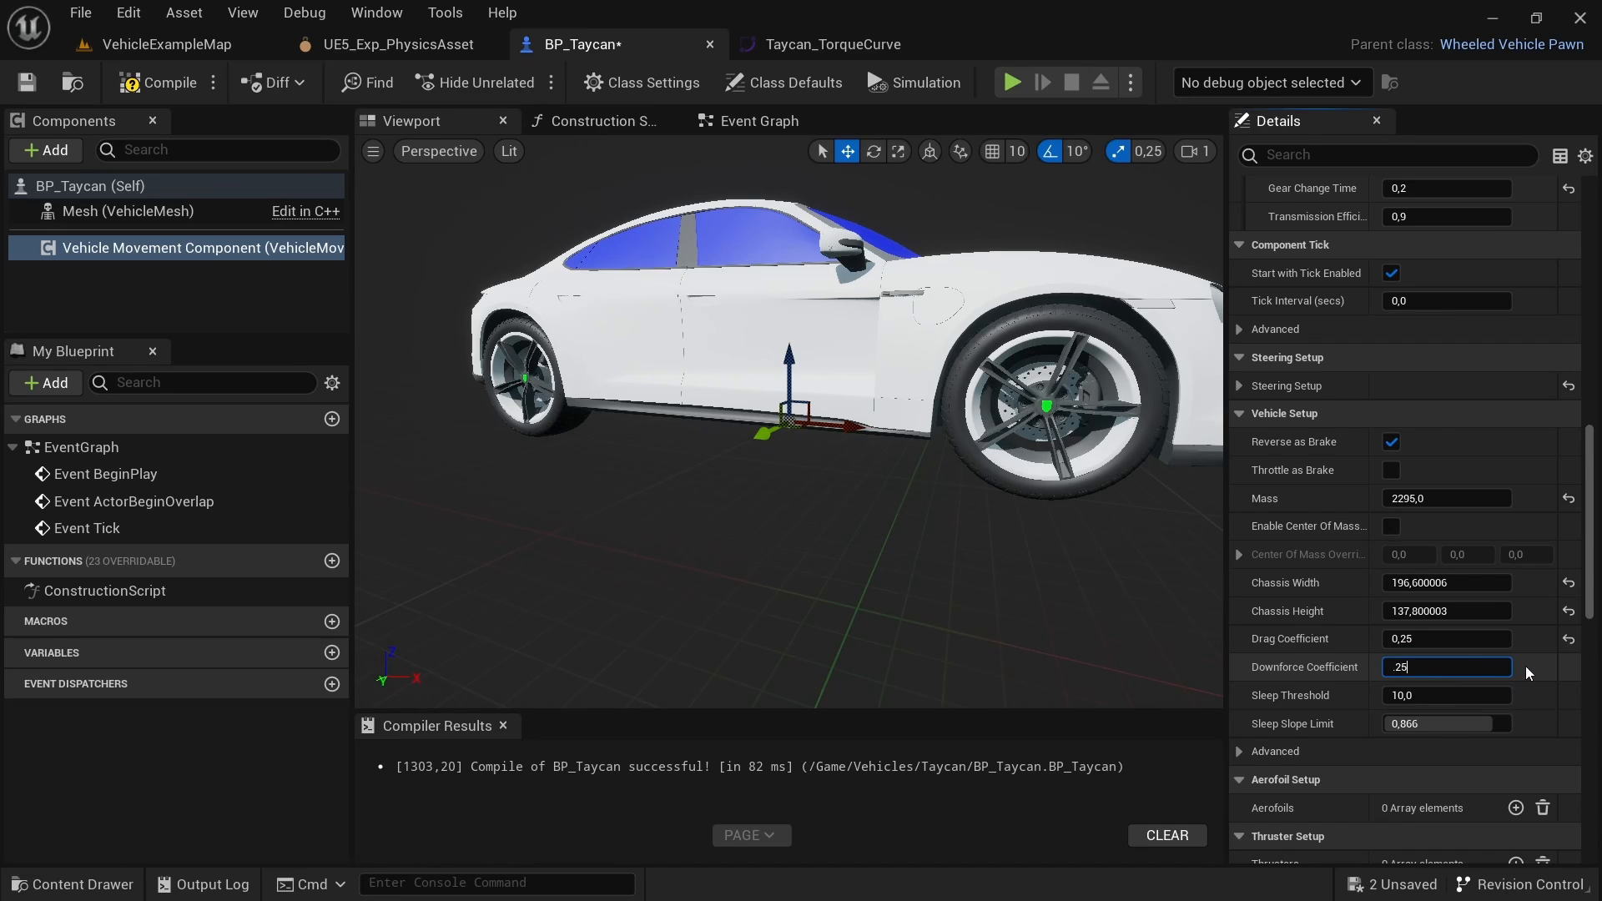
Step: Confirm the Downforce Coefficient of 0.25, and compile and save the BP_Taycan blueprint
key("Return")
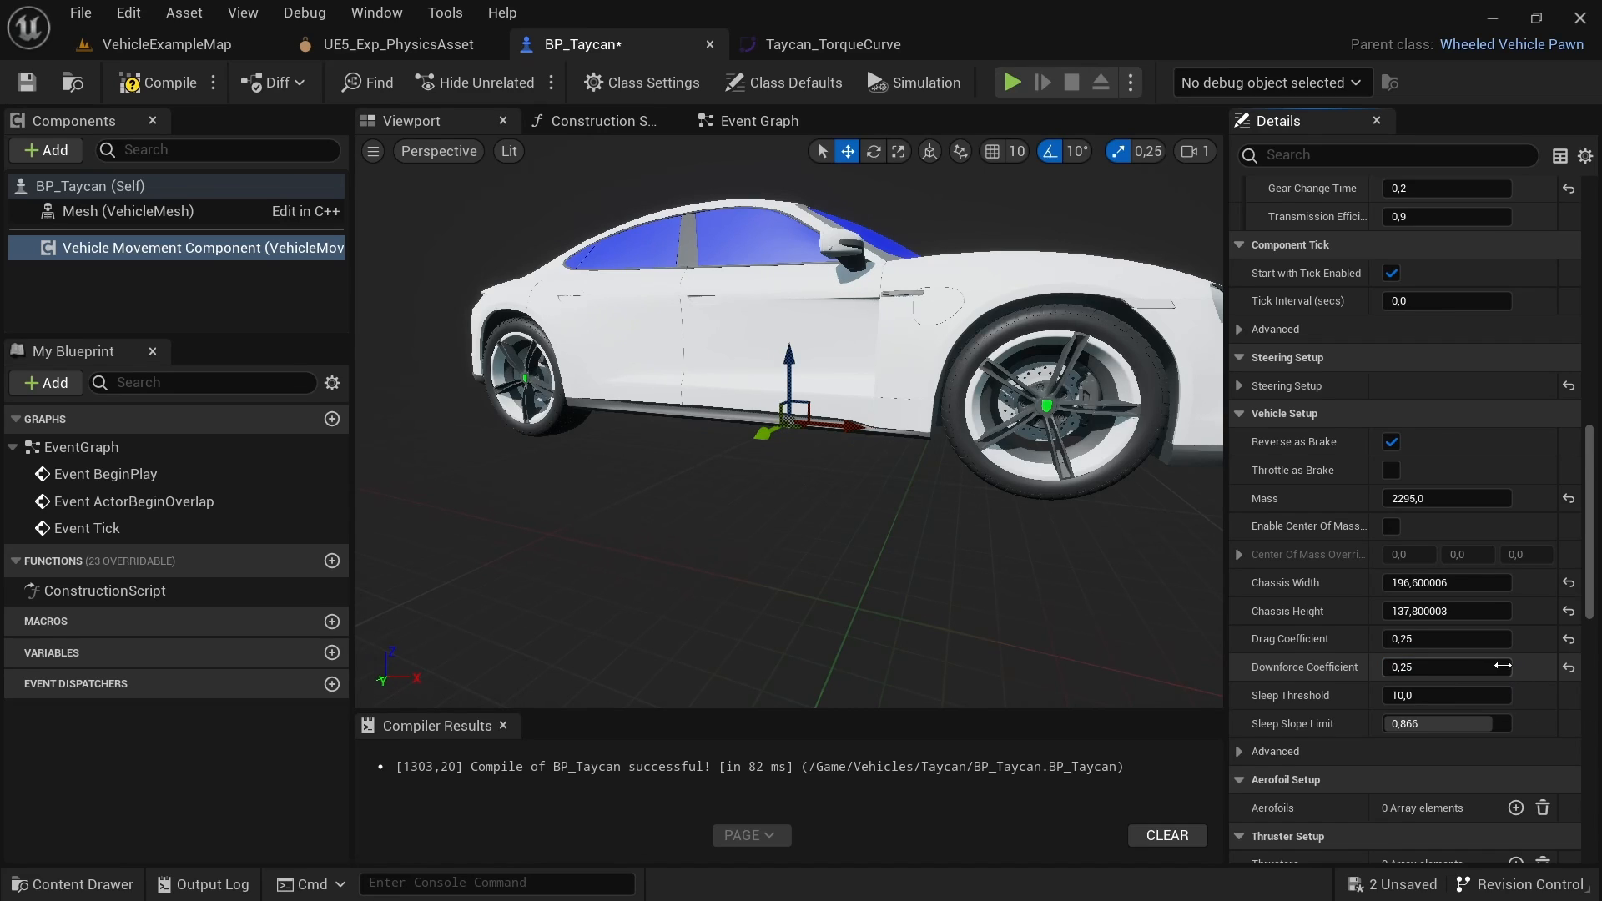
left_click(138, 82)
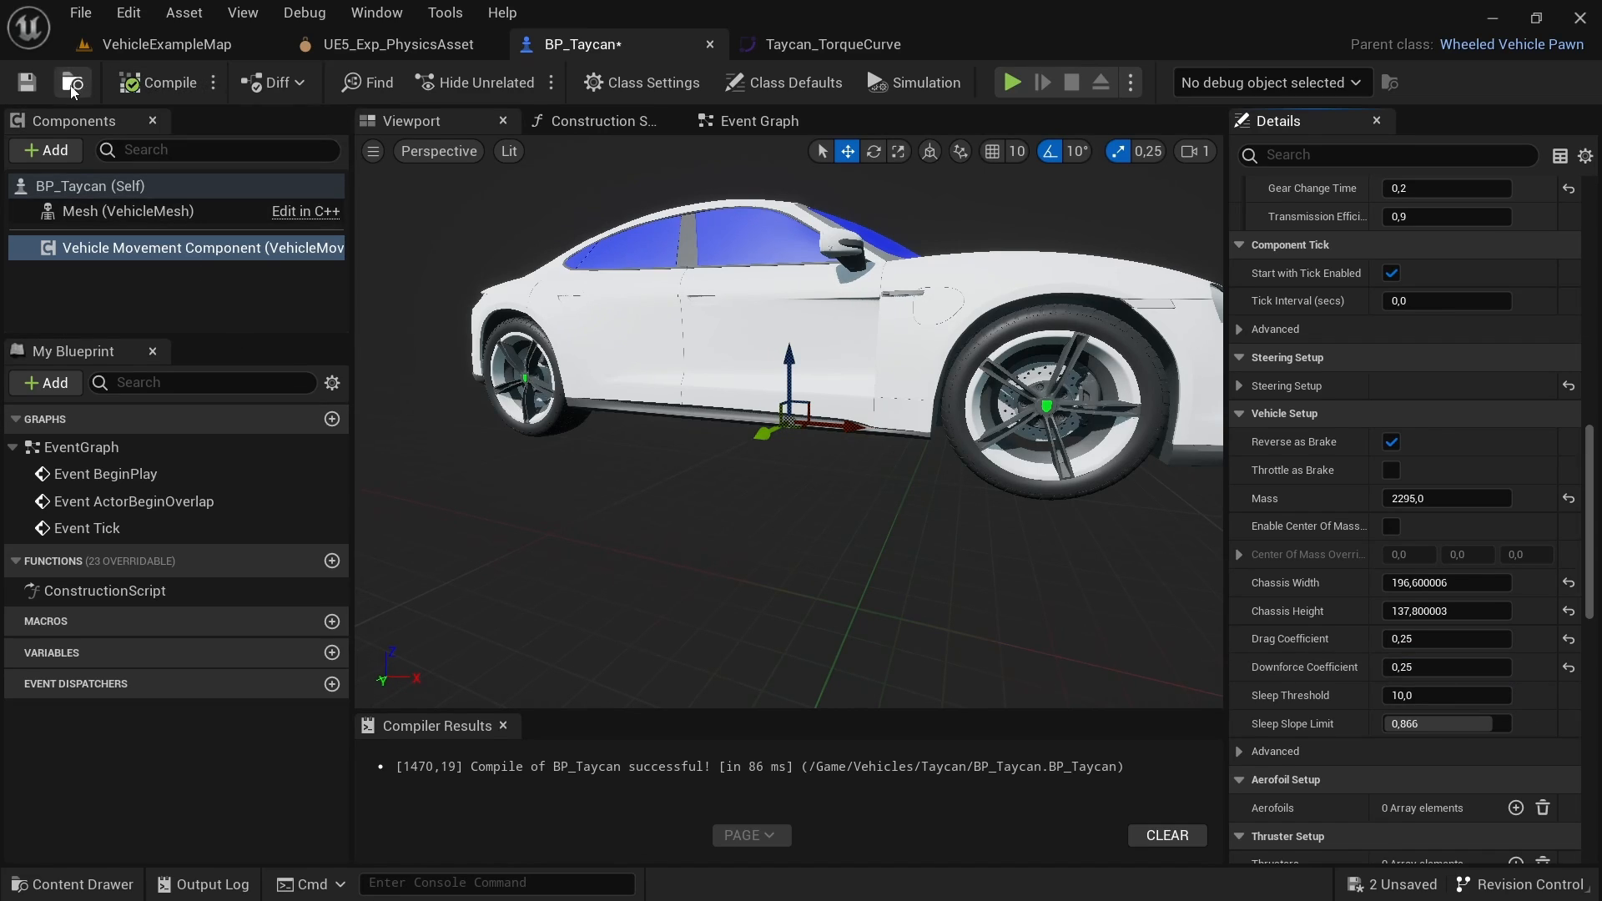
left_click(29, 85)
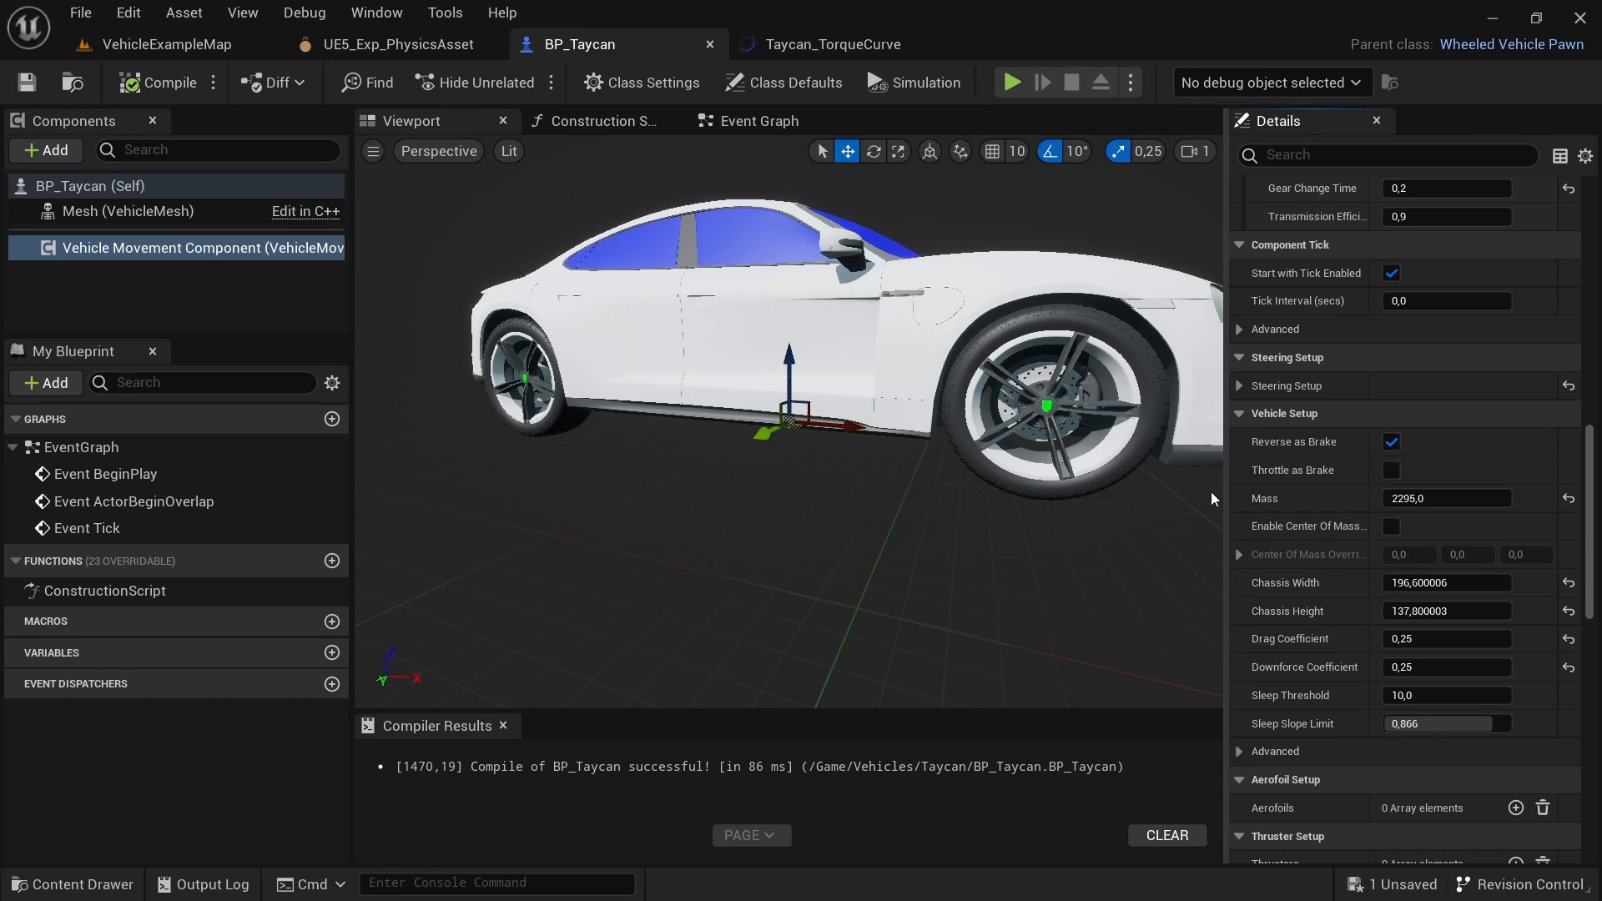
Step: Set the value of the first two keys in Taycan_TorqueCurve to 1
left_click(830, 48)
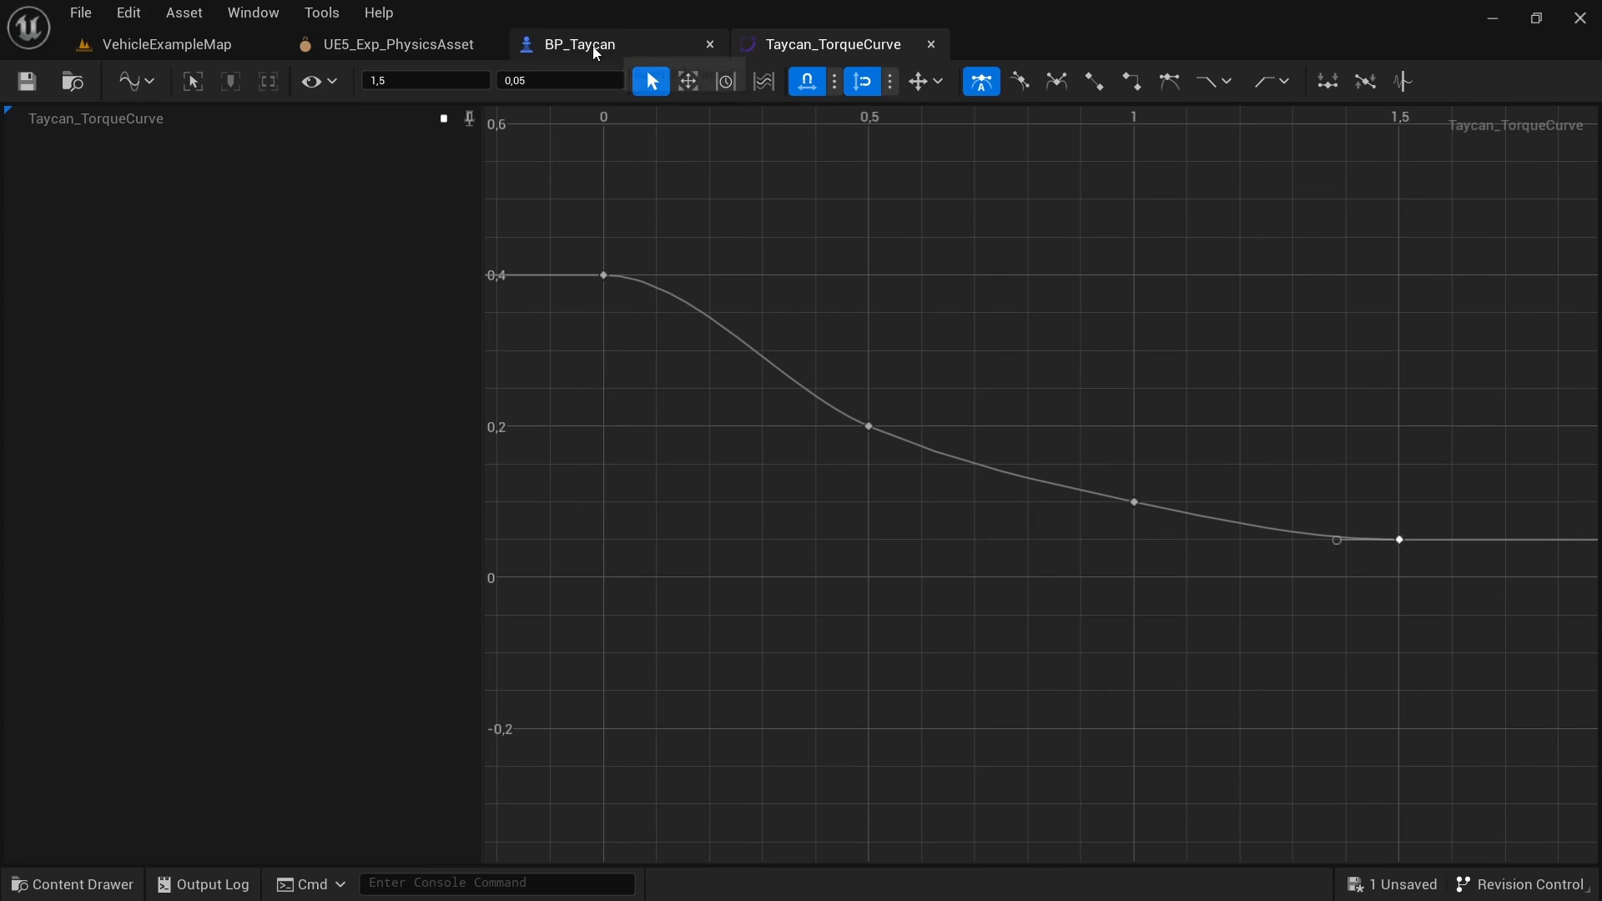
right_click_drag(887, 318, 929, 512)
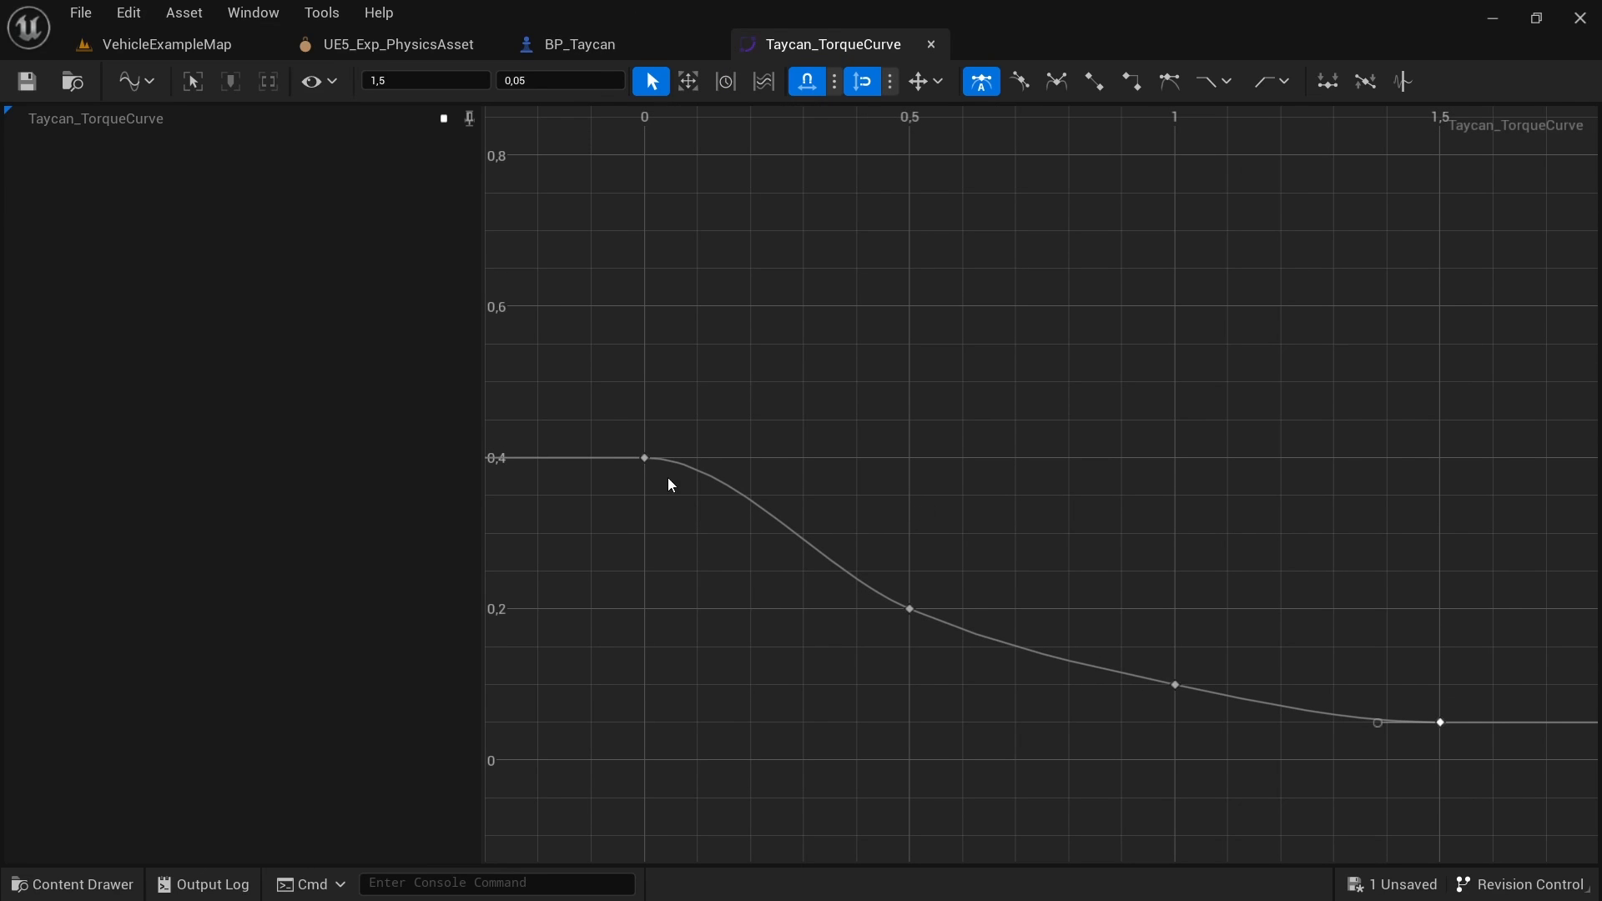
left_click(643, 458)
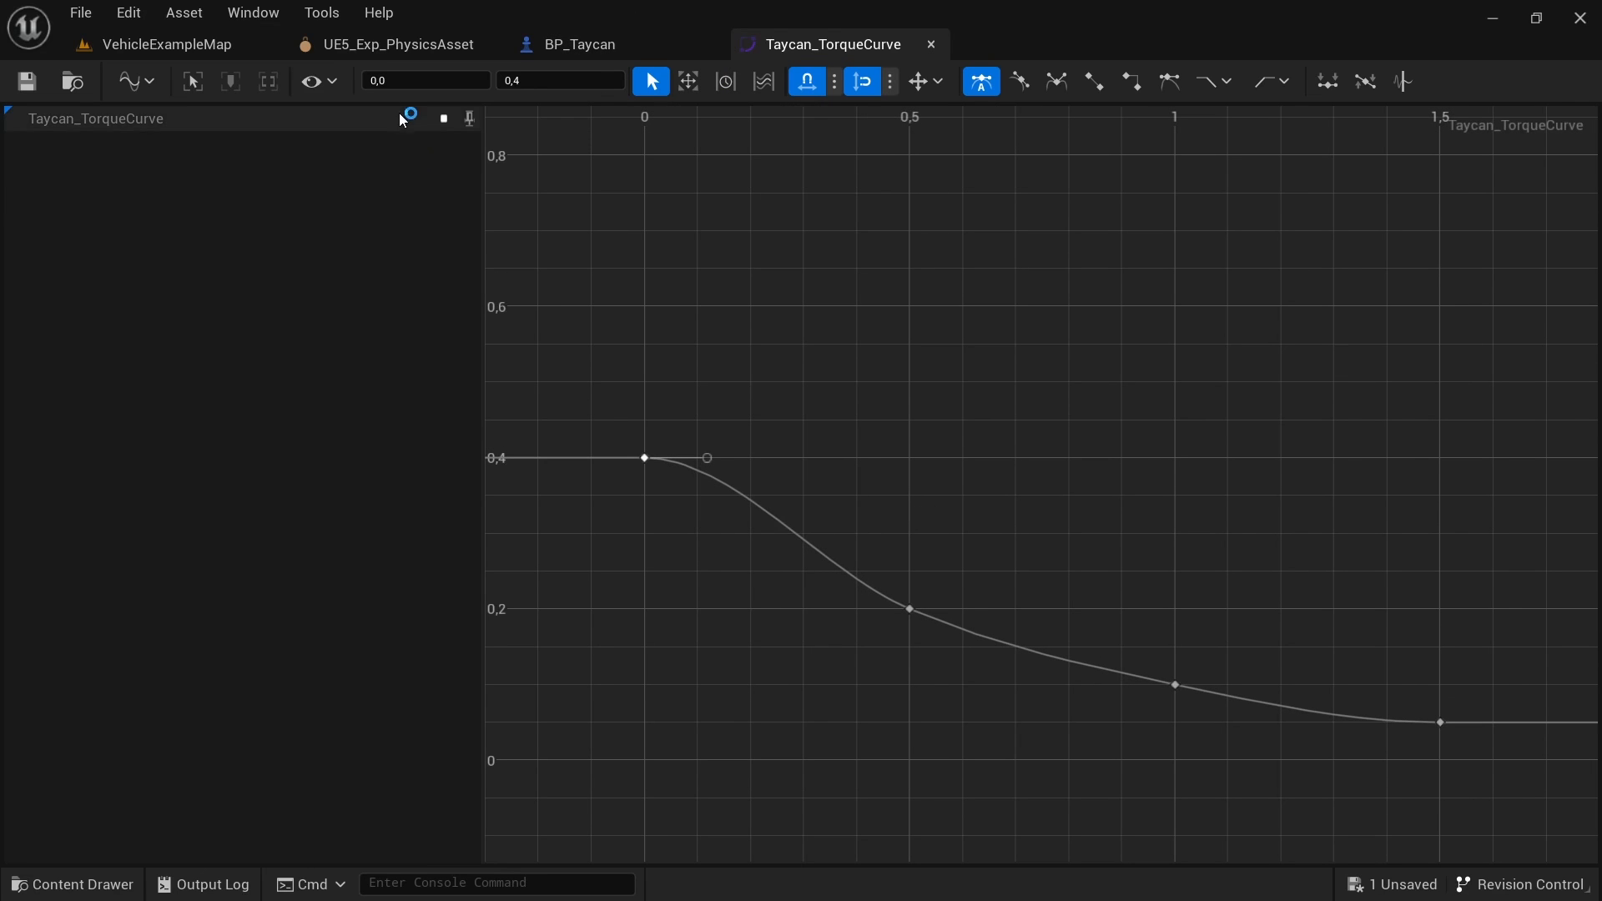
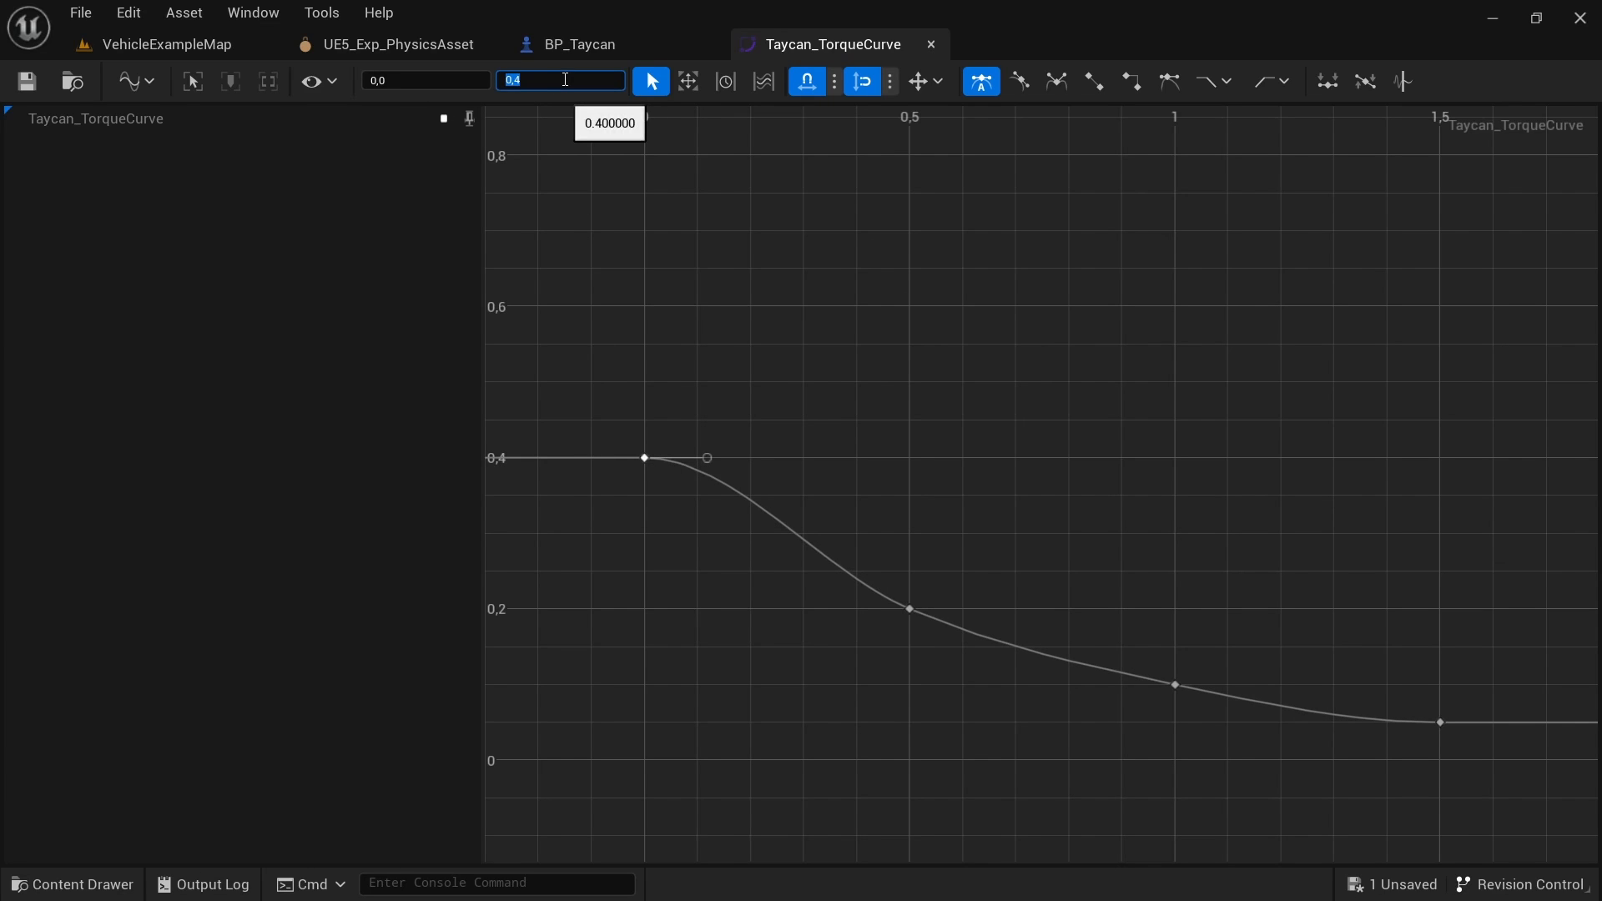
left_click(893, 478)
left_click(910, 609)
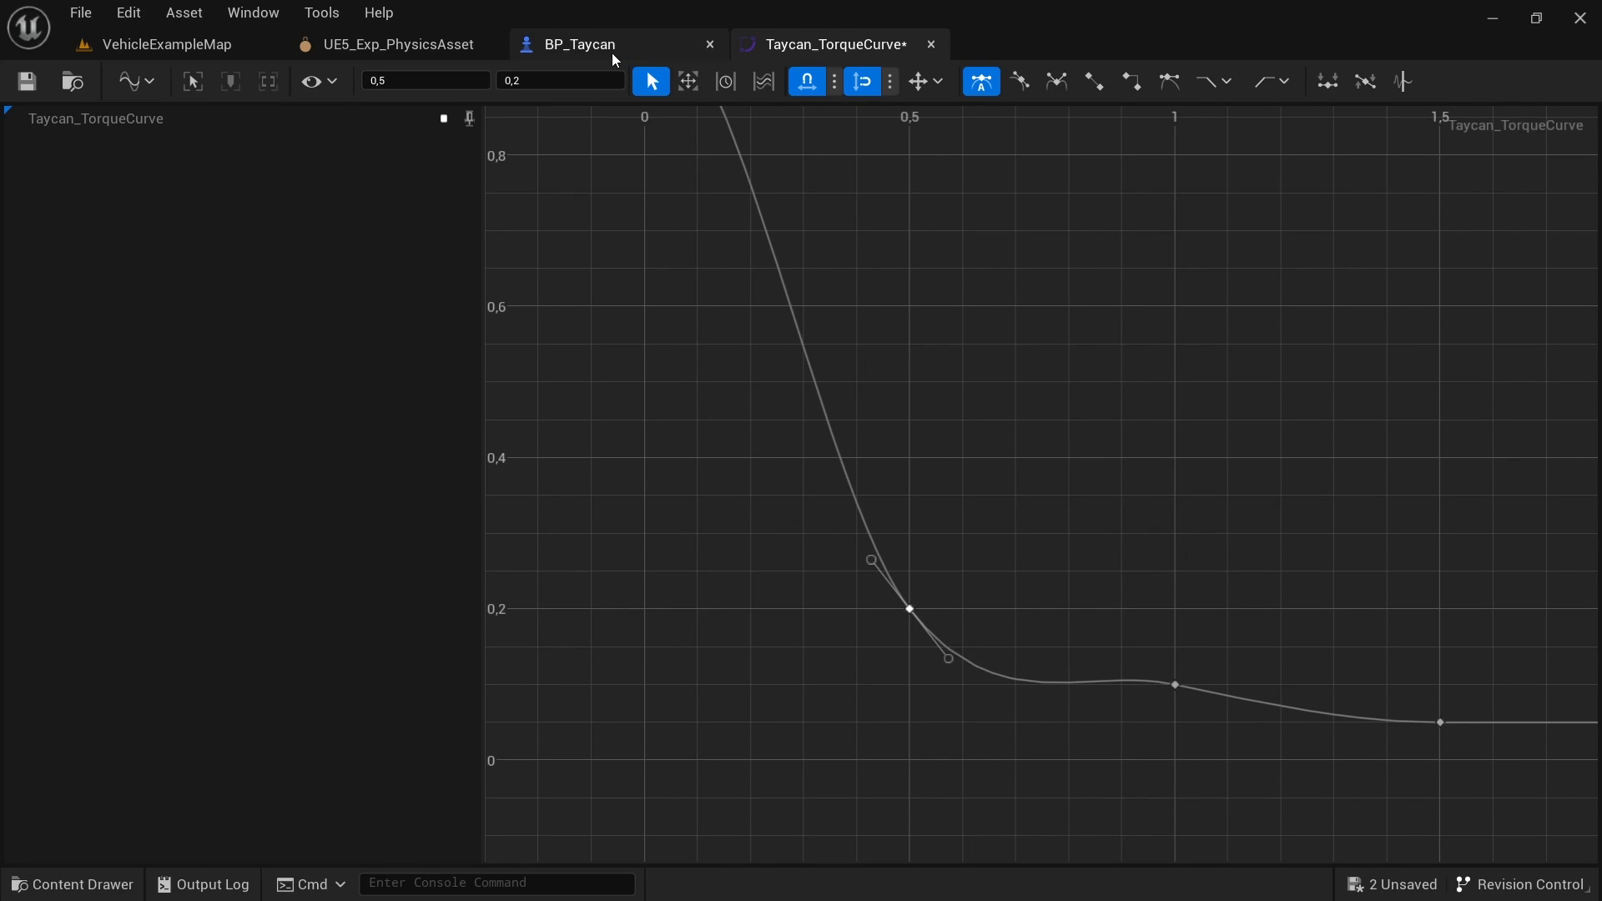
left_click(555, 80)
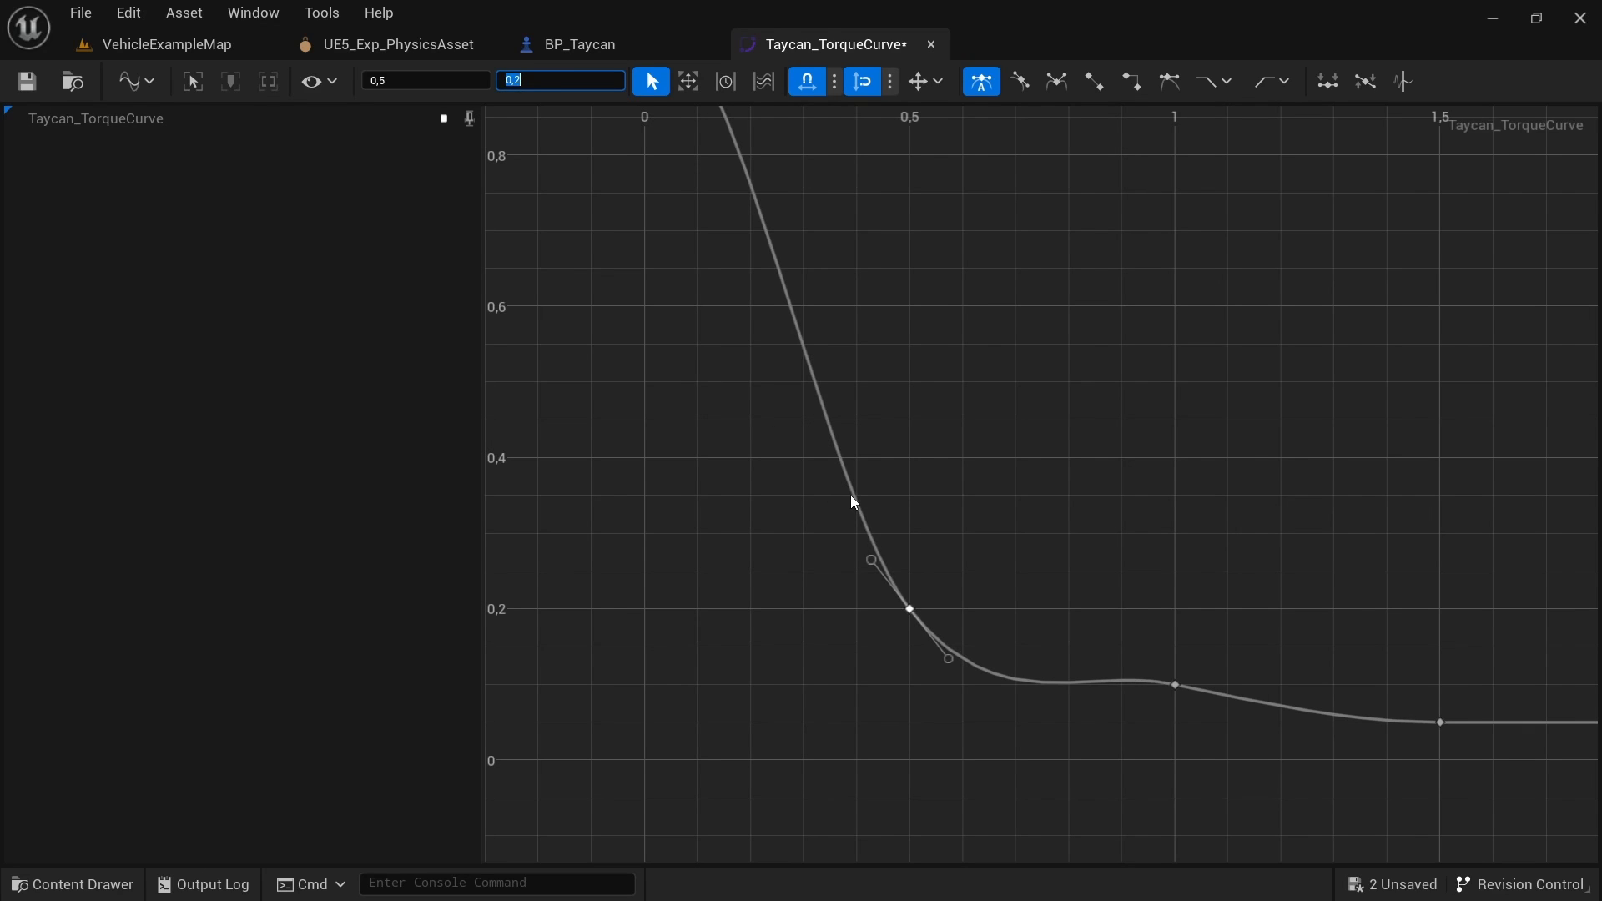
type("1")
left_click(713, 480)
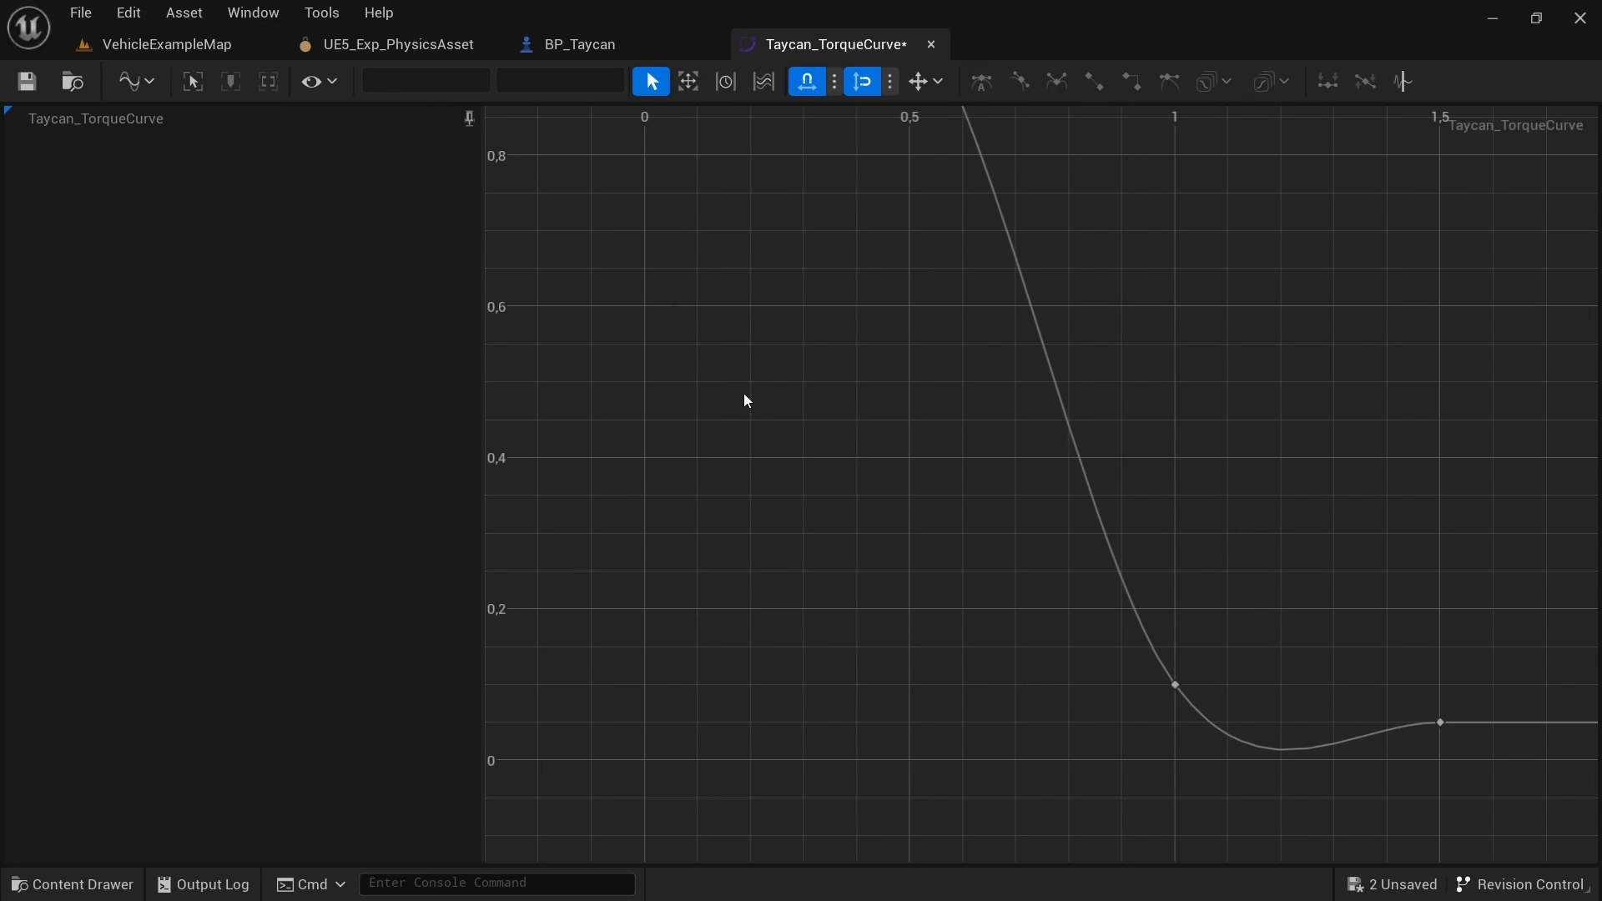
Step: Place the curve's second key at time 4000 with a flat tangent, the third at 9000 with value 0.5, and the last at about 16000 with 0.4
right_click_drag(793, 359, 794, 843)
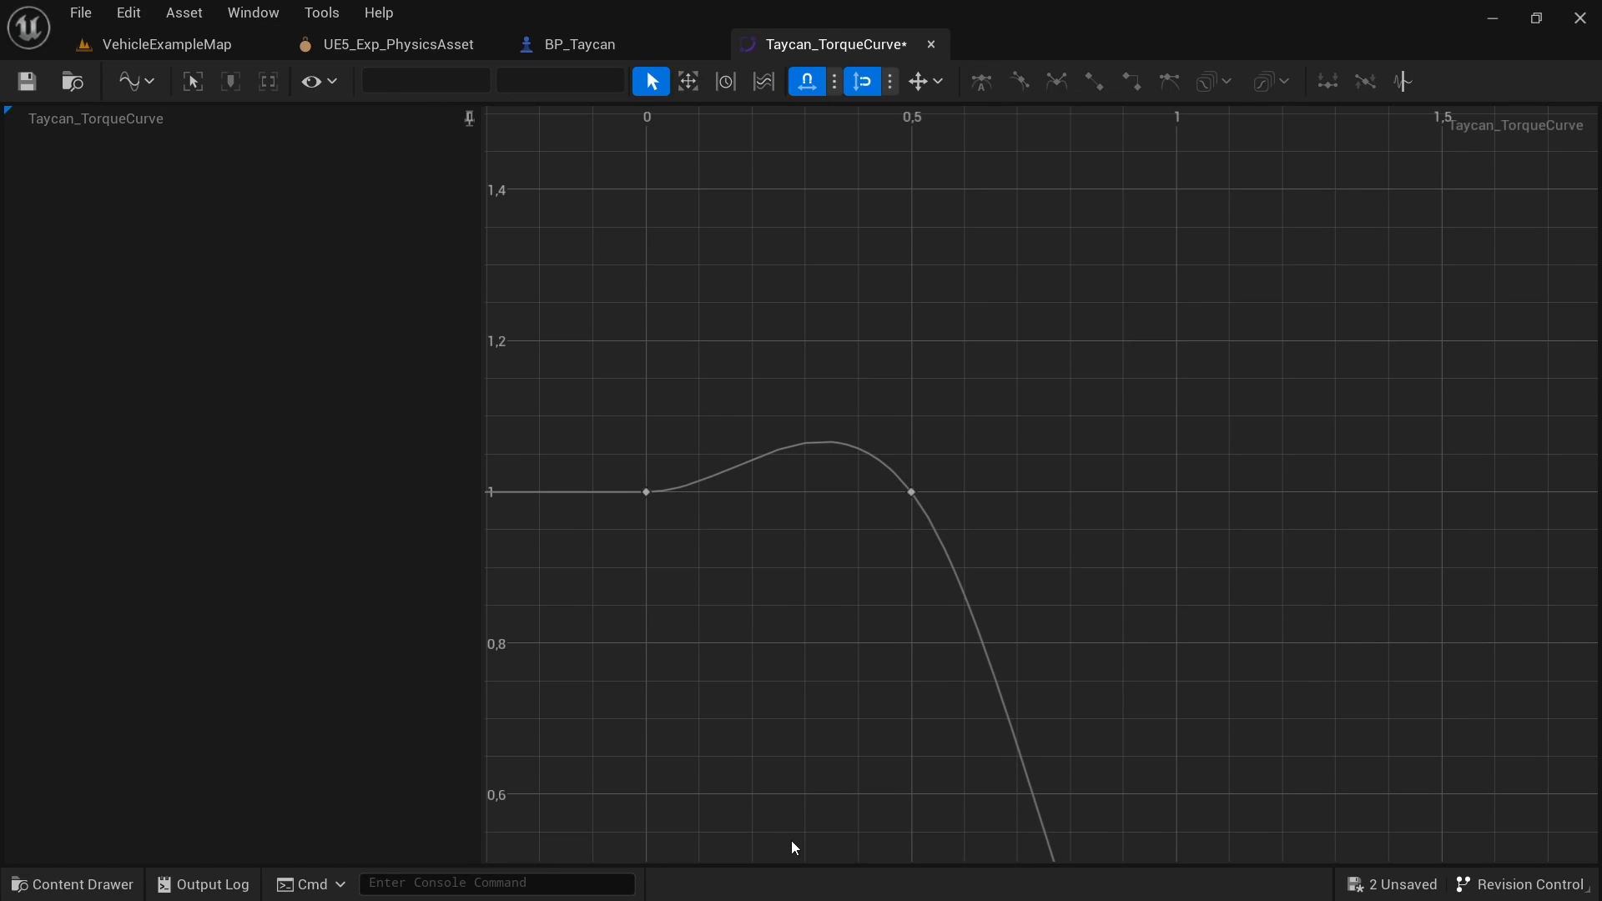
left_click(915, 489)
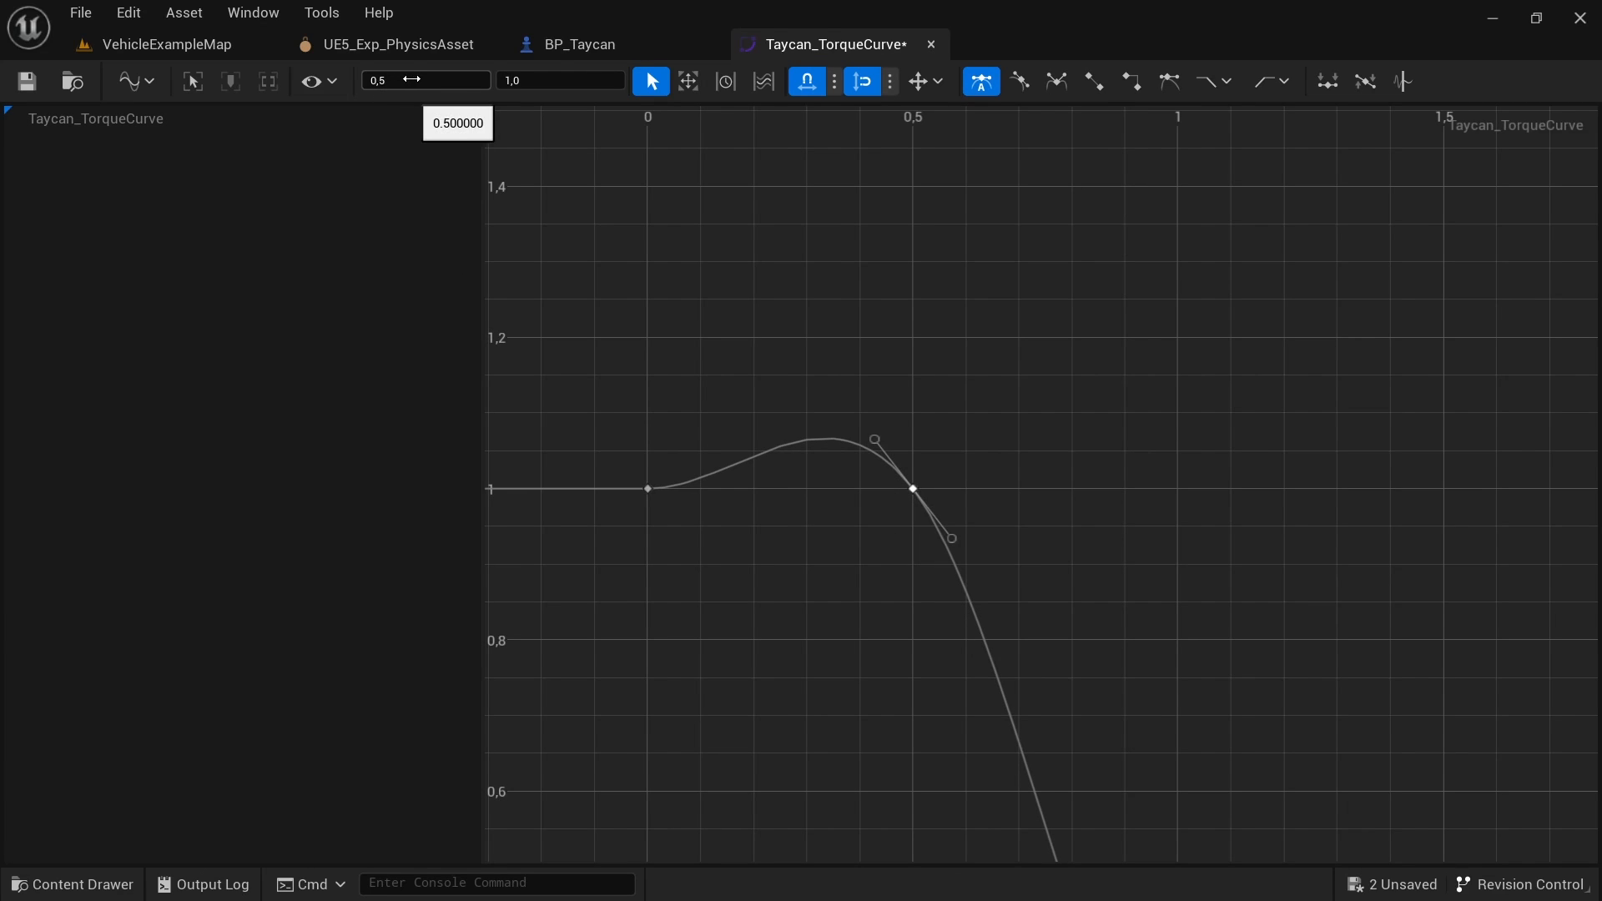
left_click(411, 79)
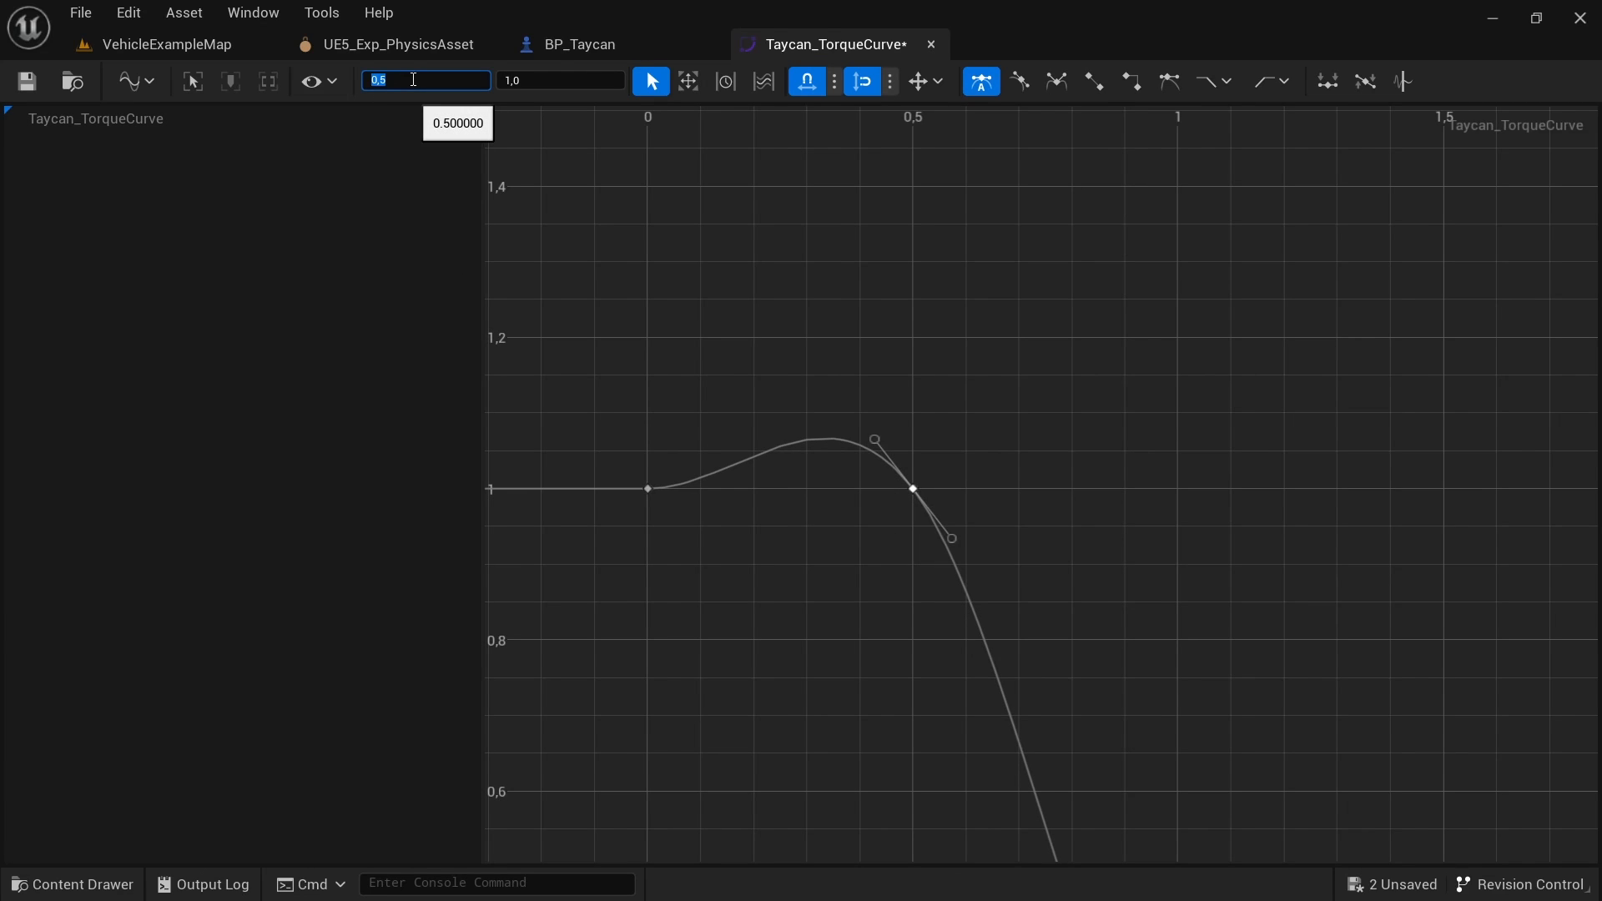
left_click(677, 630)
right_click_drag(1067, 636, 802, 243)
right_click_drag(1087, 574, 902, 420)
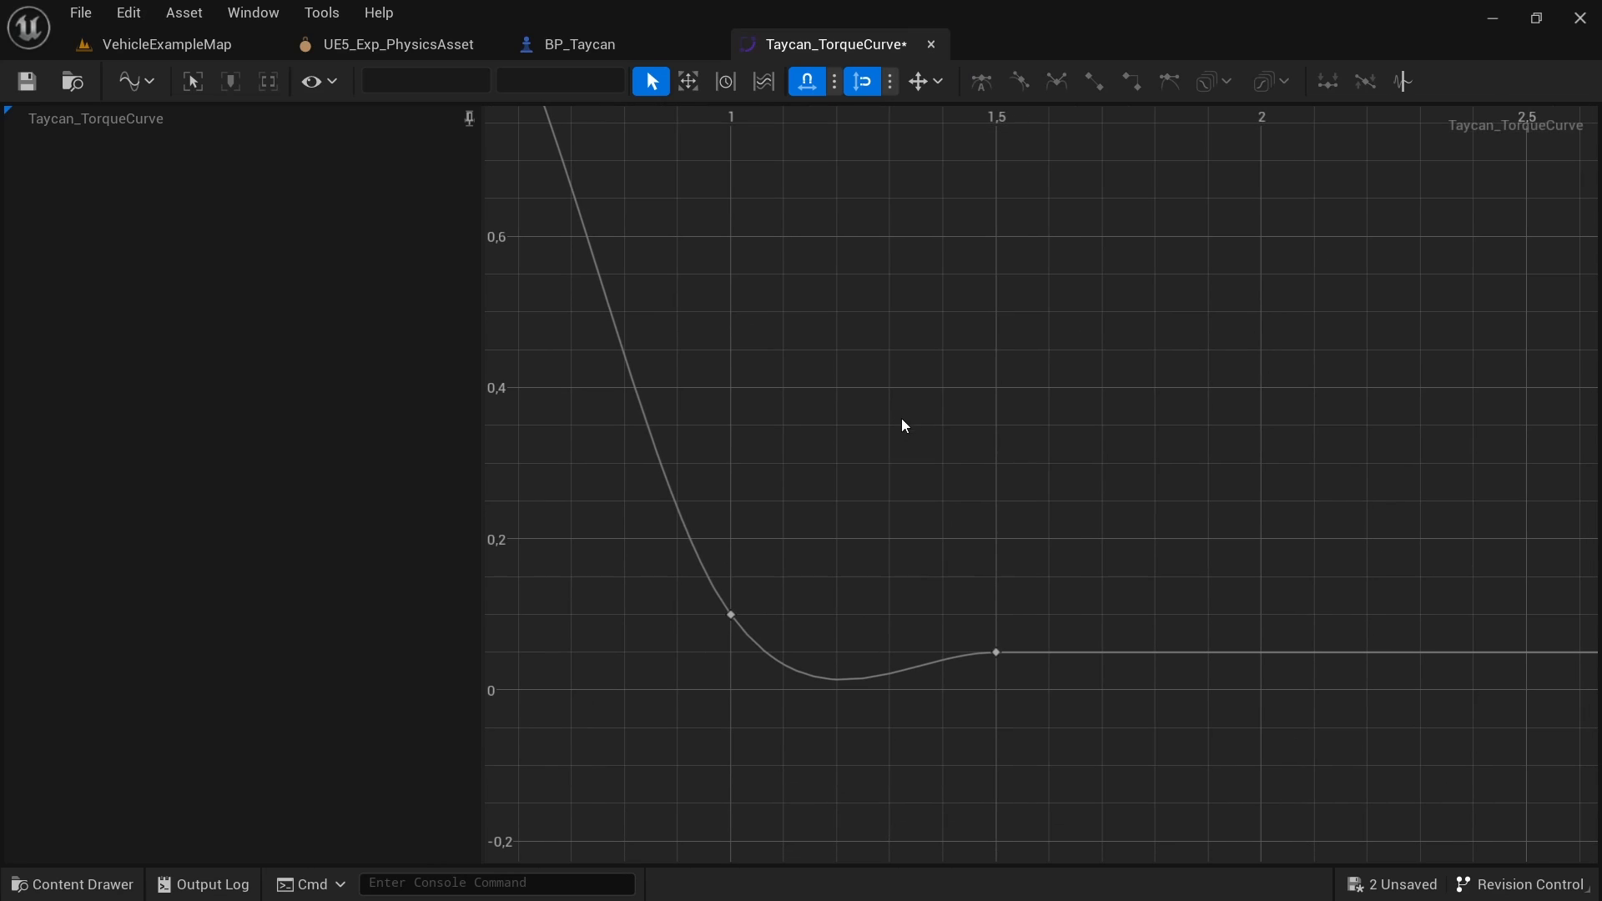
left_click(996, 653)
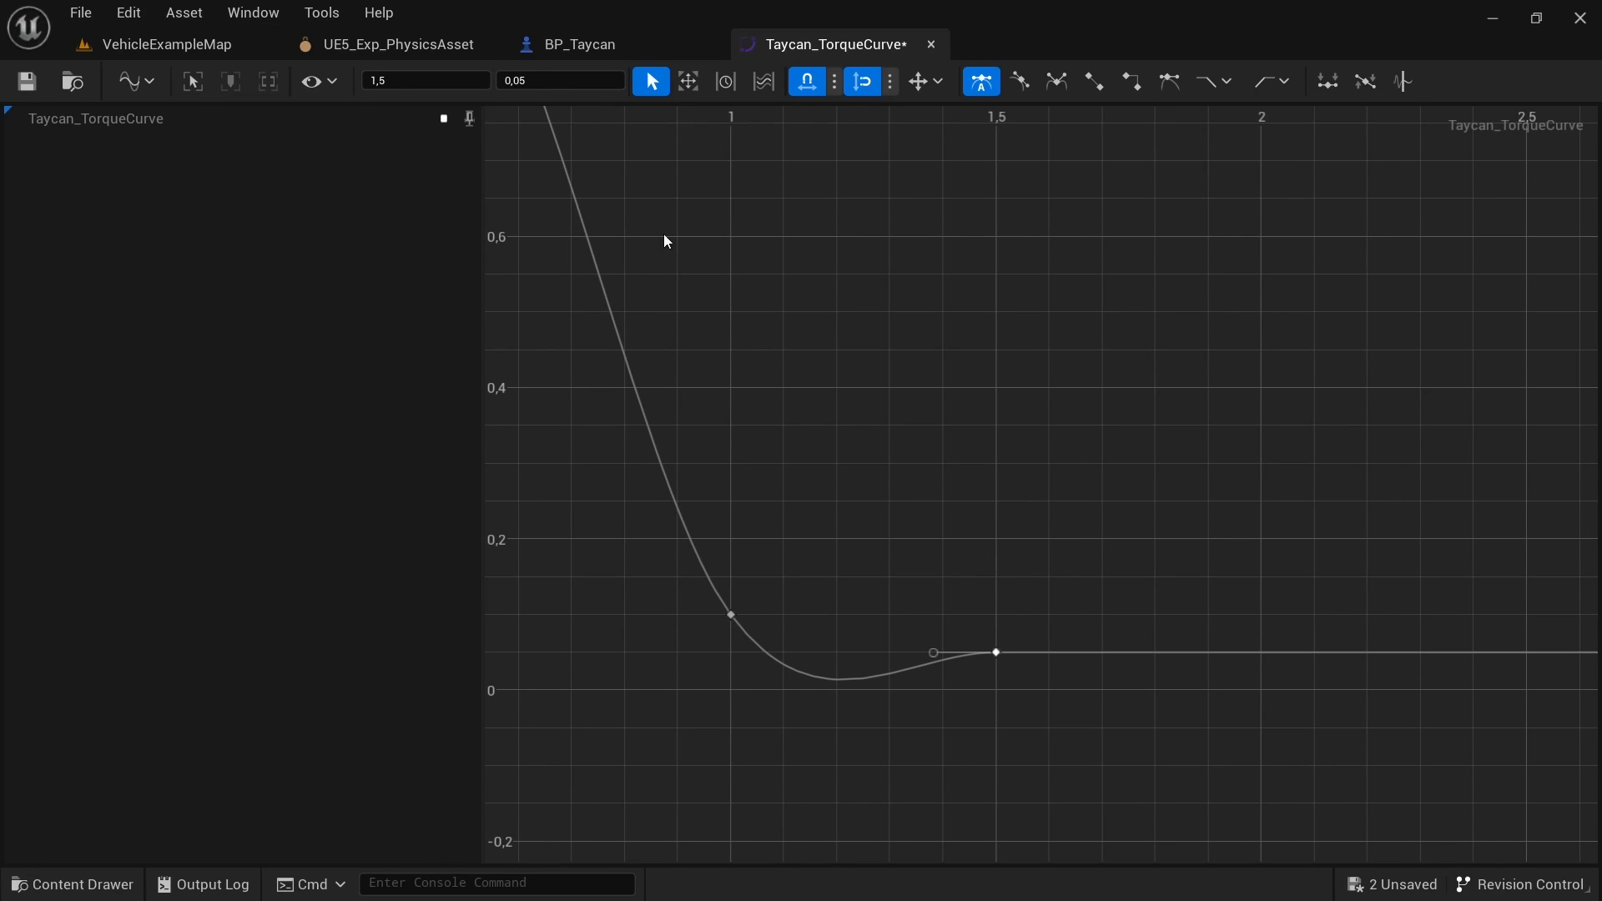
left_click_drag(855, 214, 895, 167)
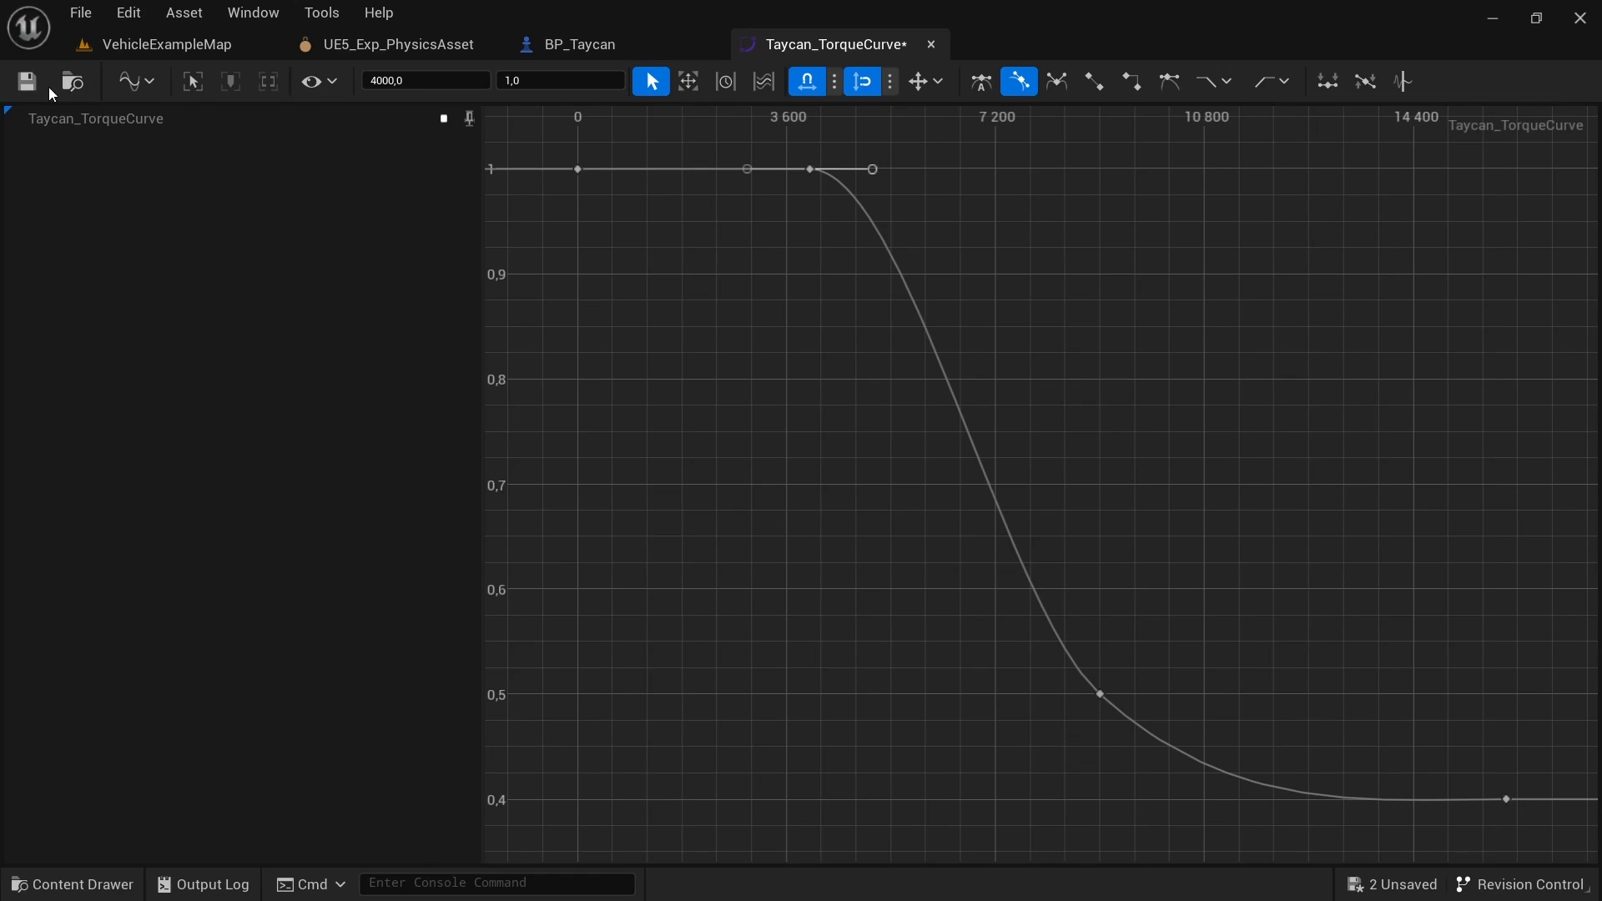
Step: Save the torque curve, check its 9000 key, and close the curve editor
left_click(28, 82)
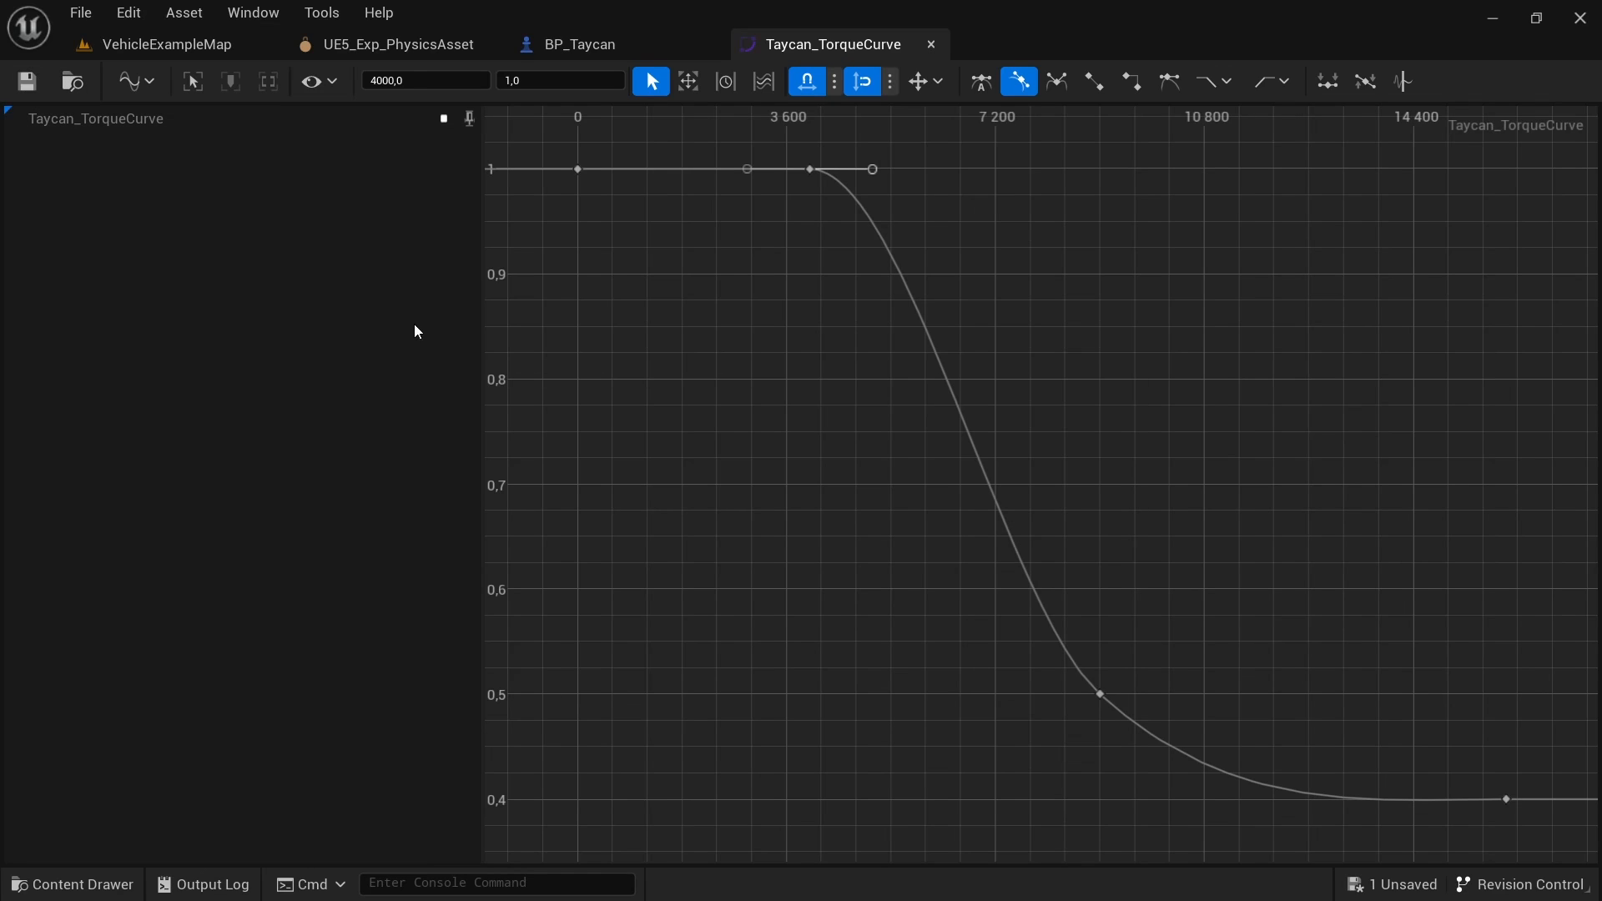
left_click(1099, 694)
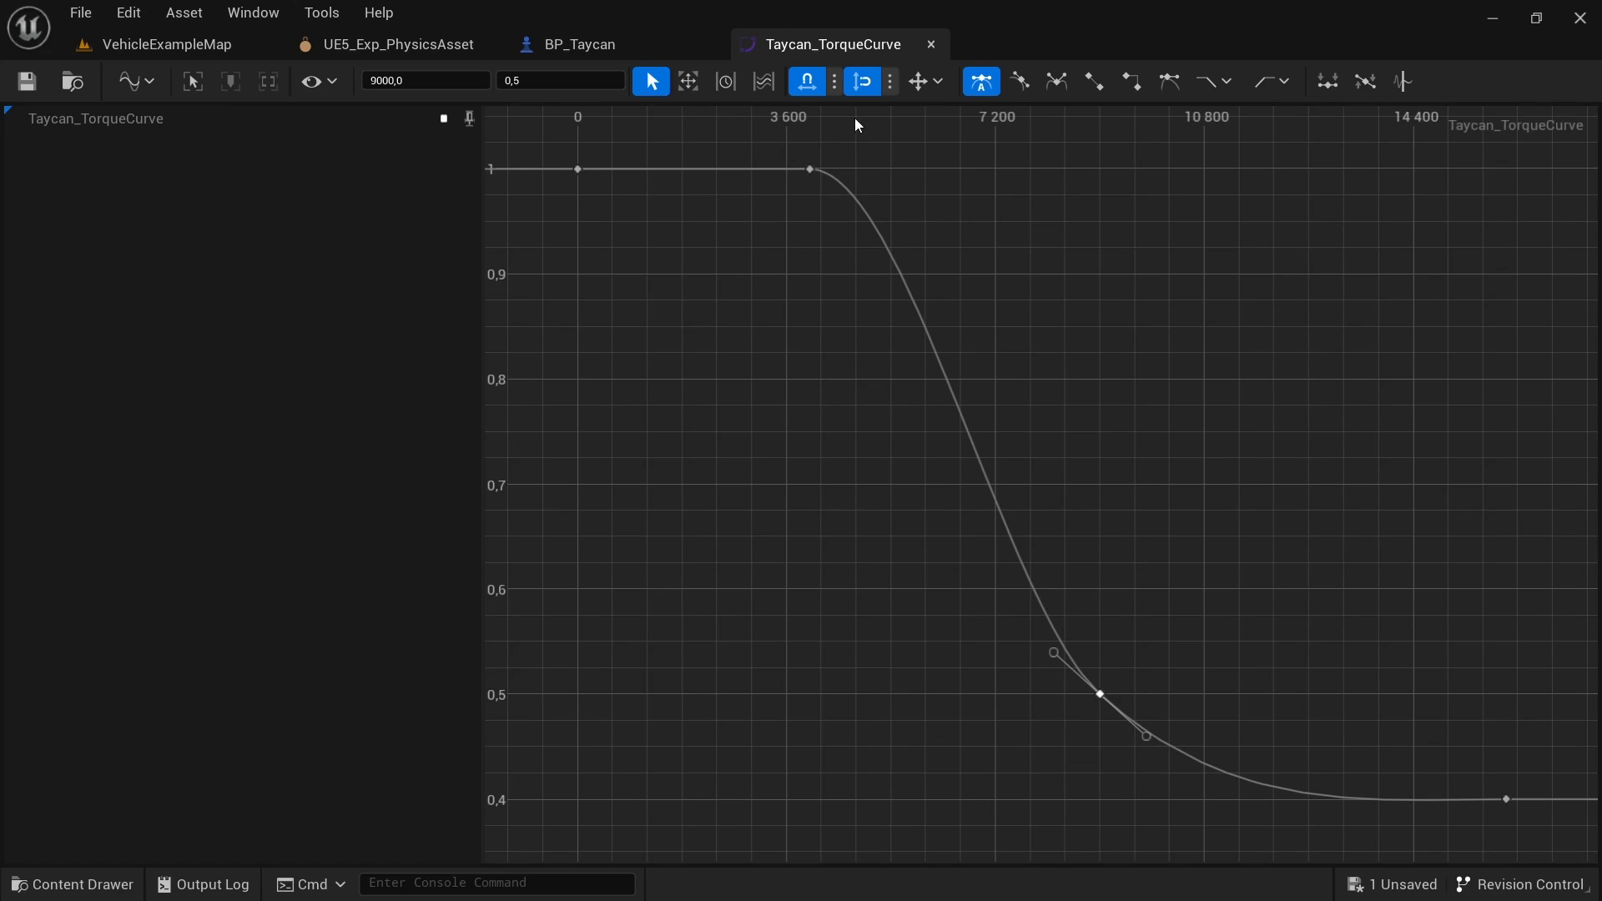
left_click(931, 45)
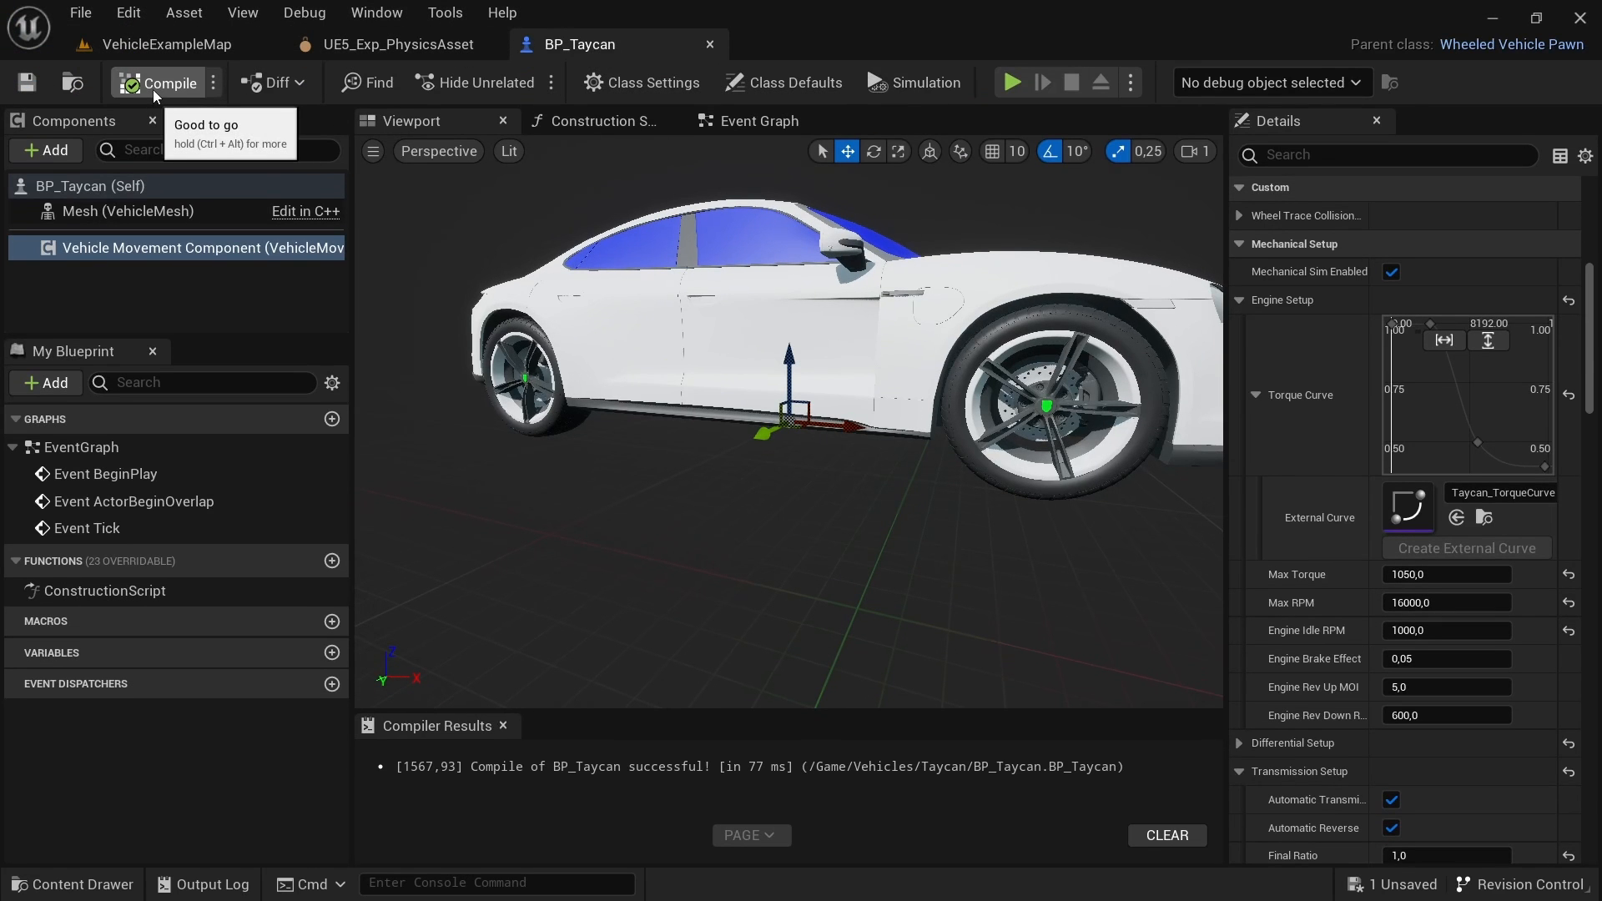
Step: Add a Spring Arm component under the vehicle mesh in BP_Taycan, keeping its default name
left_click(125, 211)
left_click(47, 150)
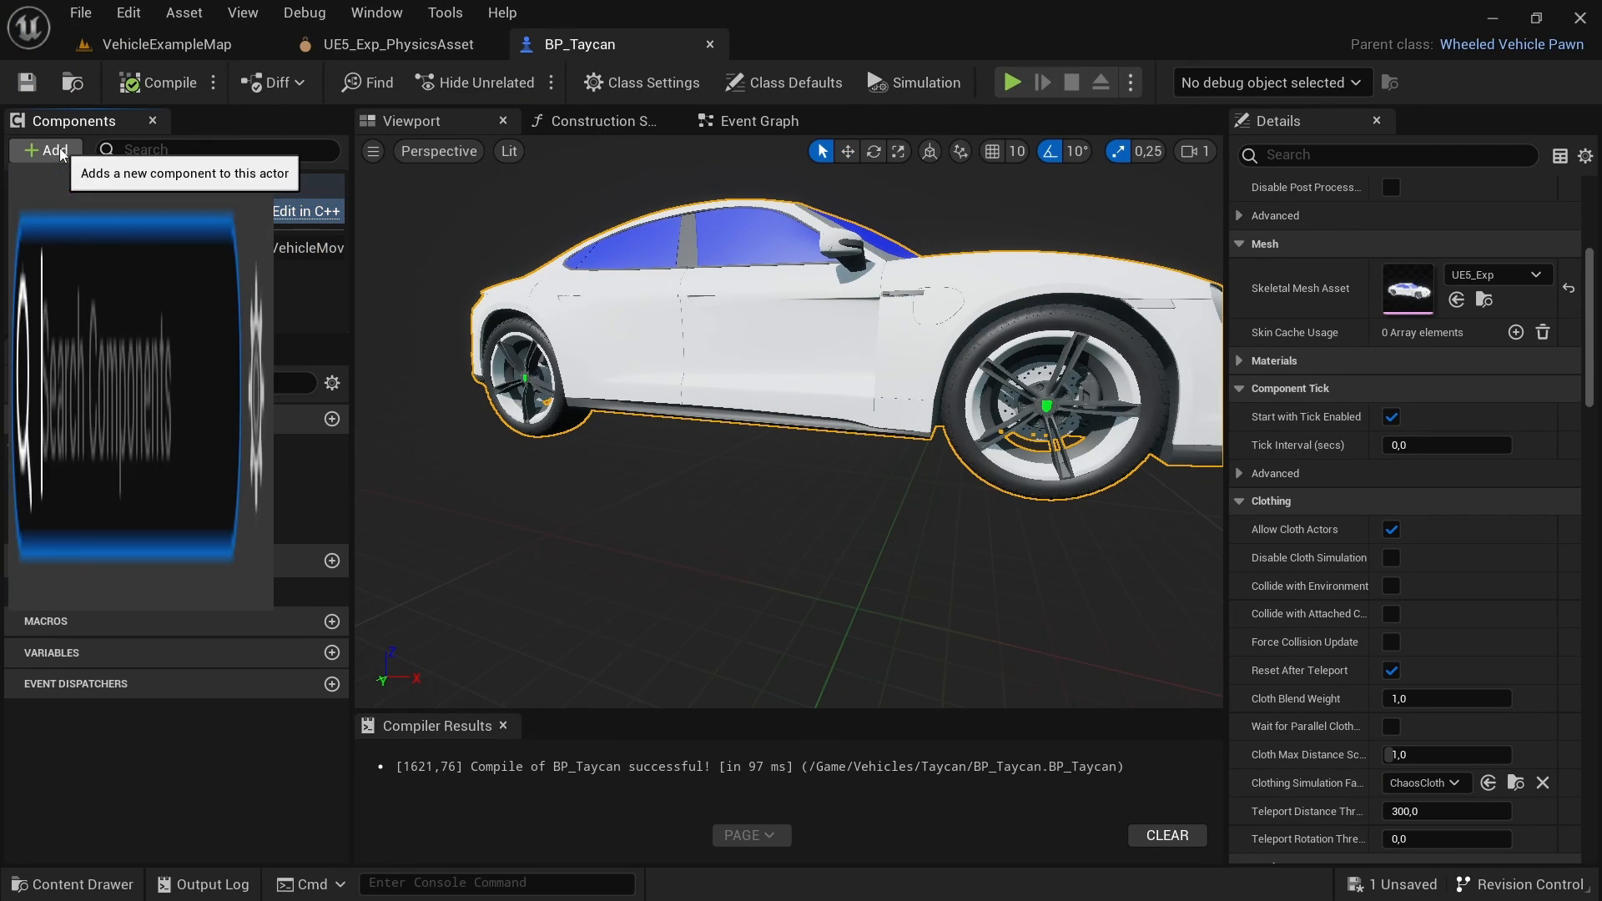
type("spln")
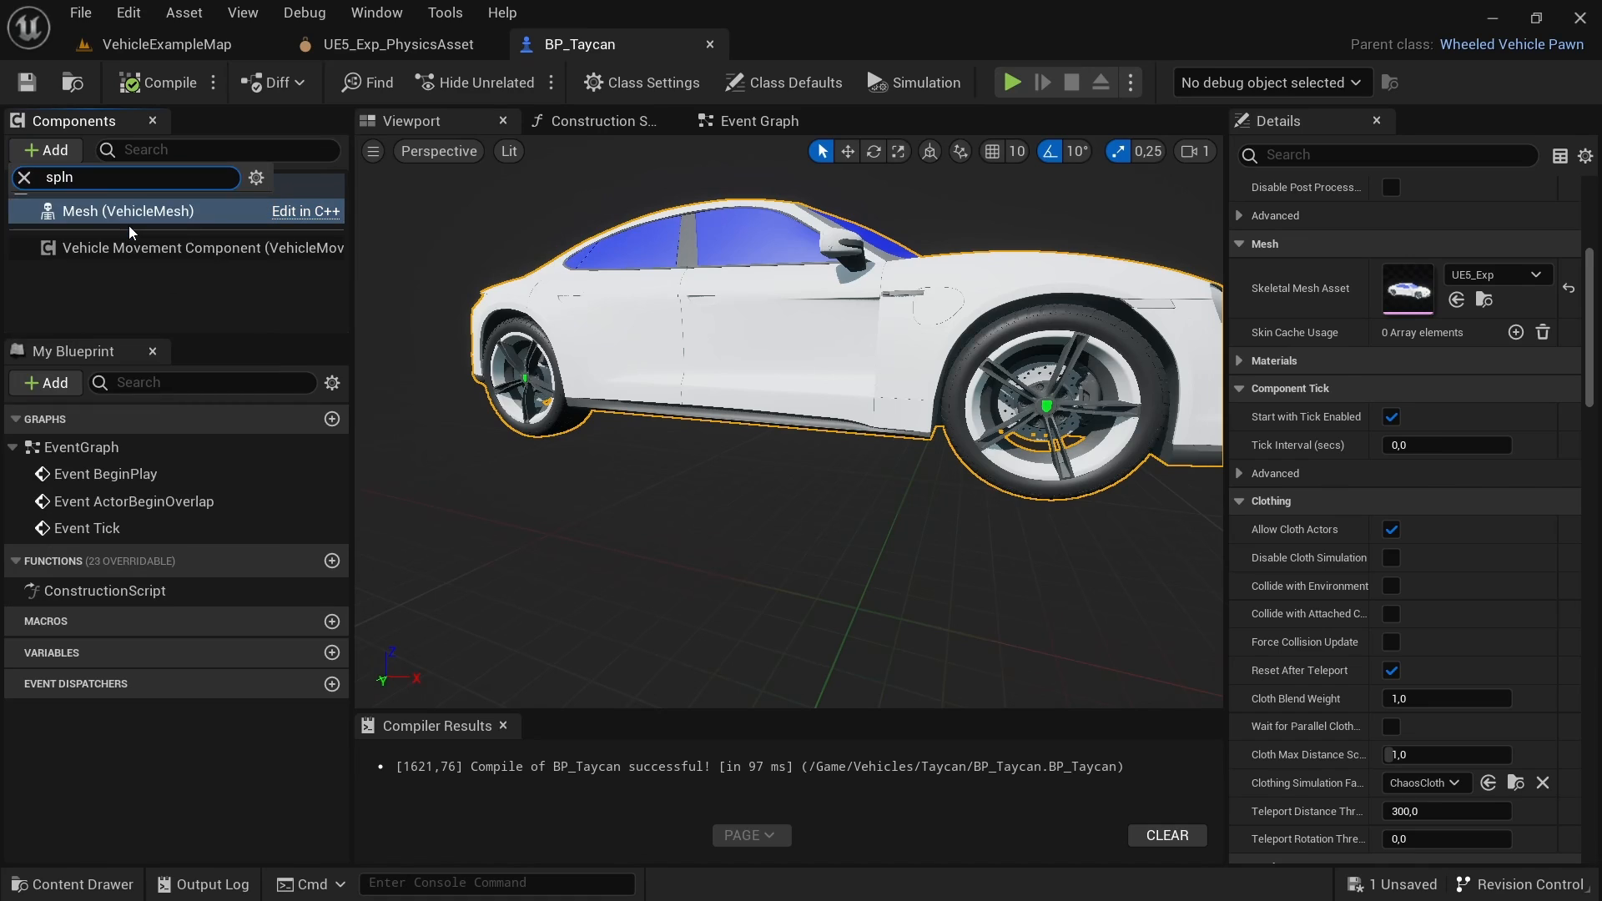
key("BackSpace")
key("BackSpace")
key("BackSpace")
type("spring")
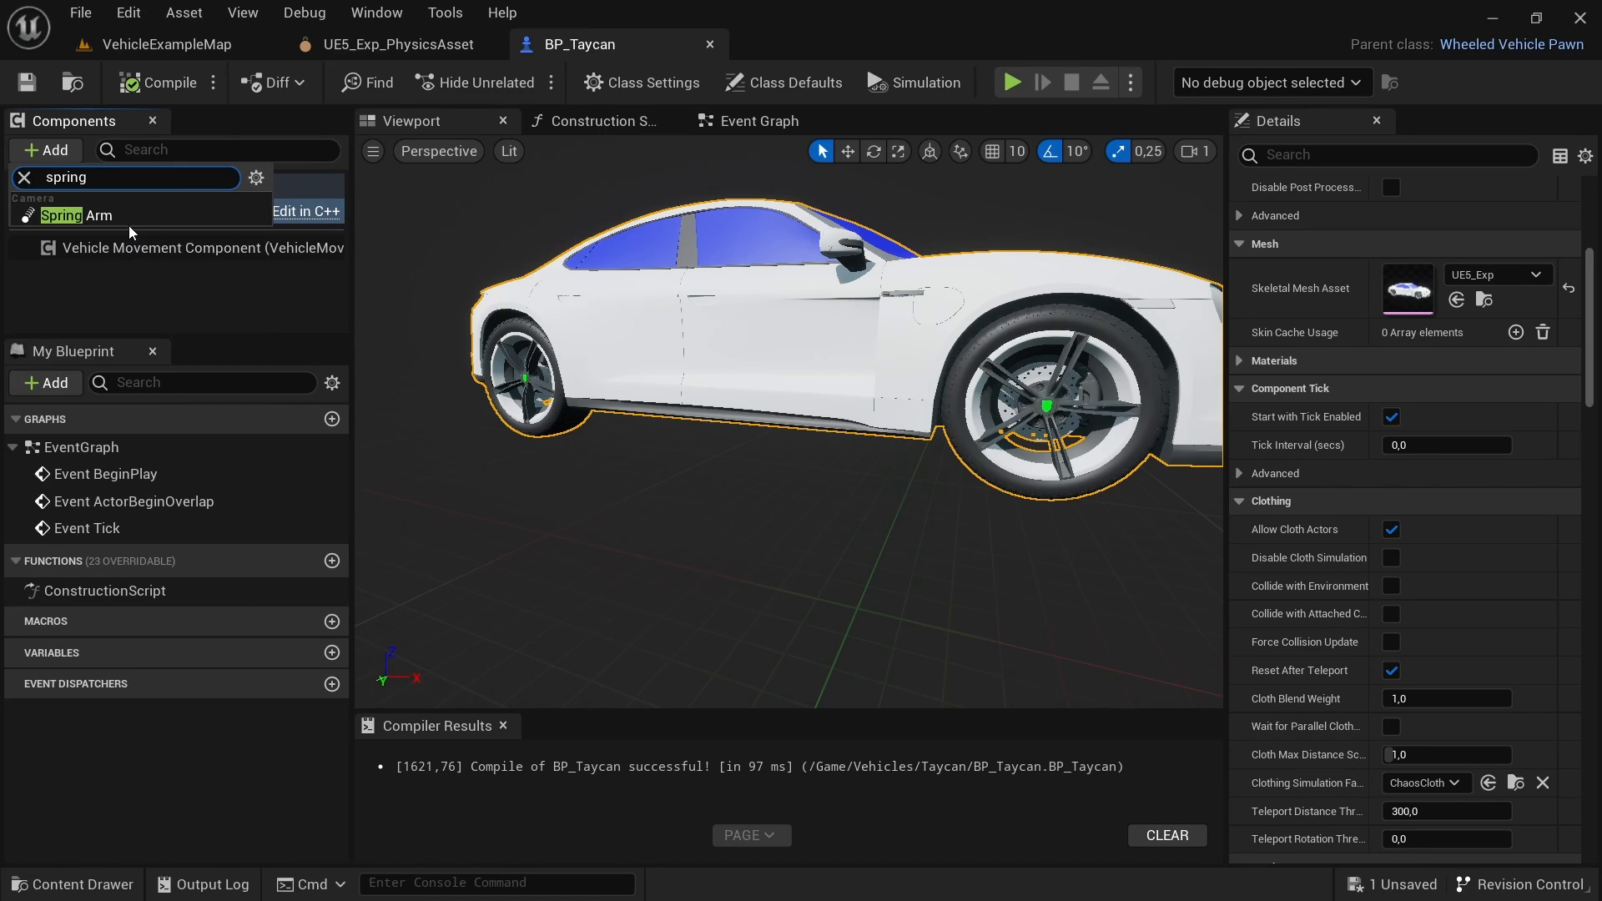
left_click(128, 222)
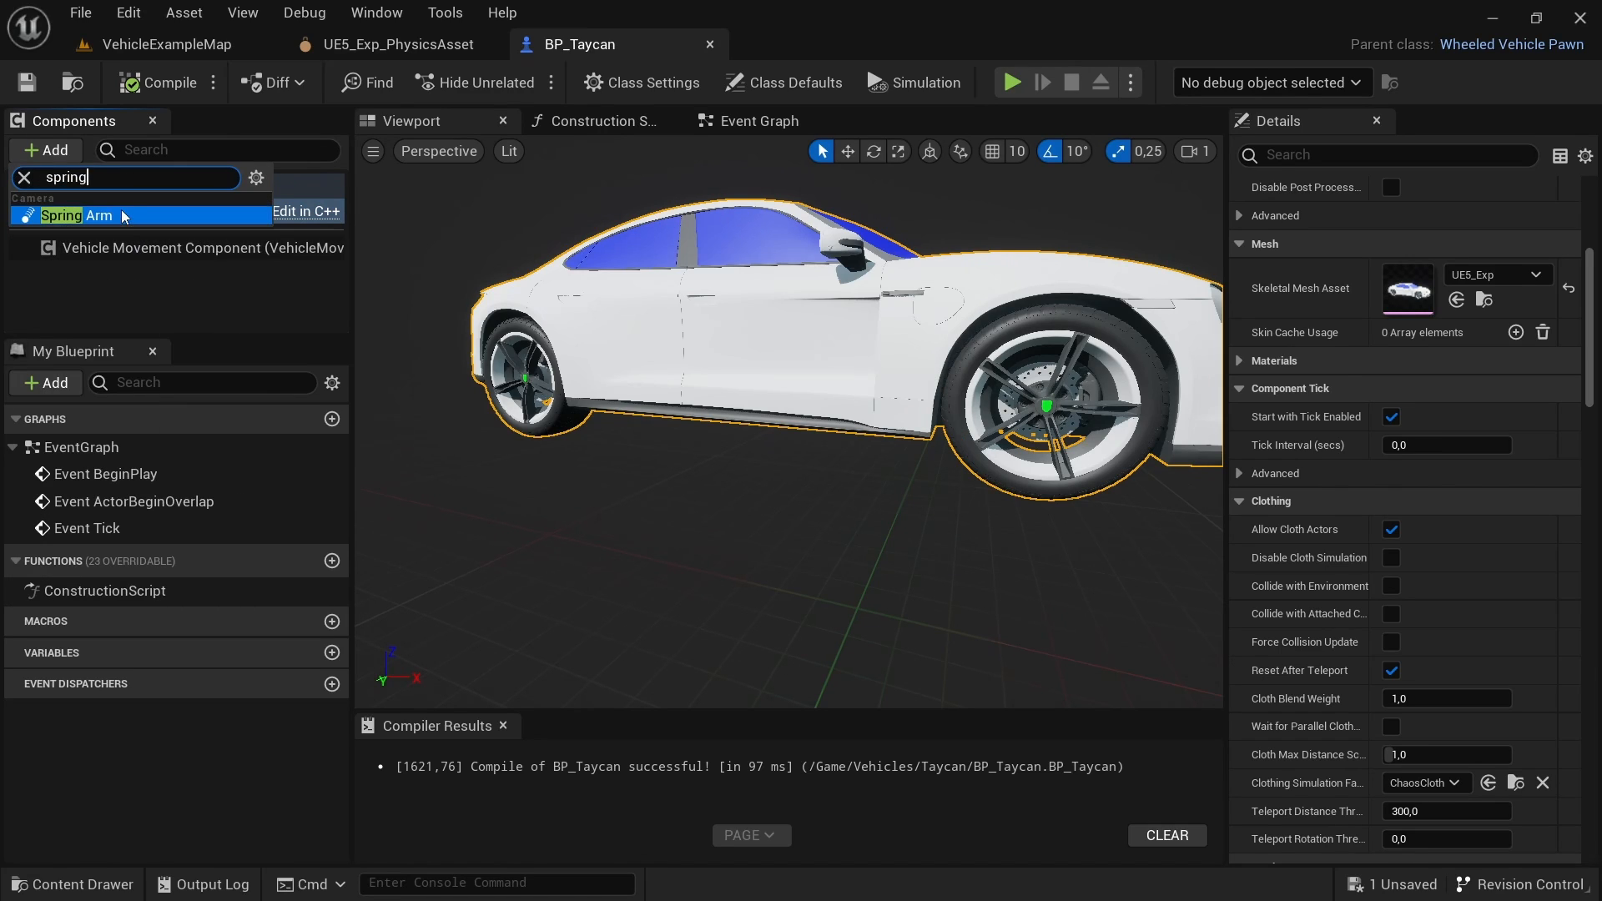
left_click(99, 302)
Step: Add a Camera component under the SpringArm, keeping its default name
left_click(106, 236)
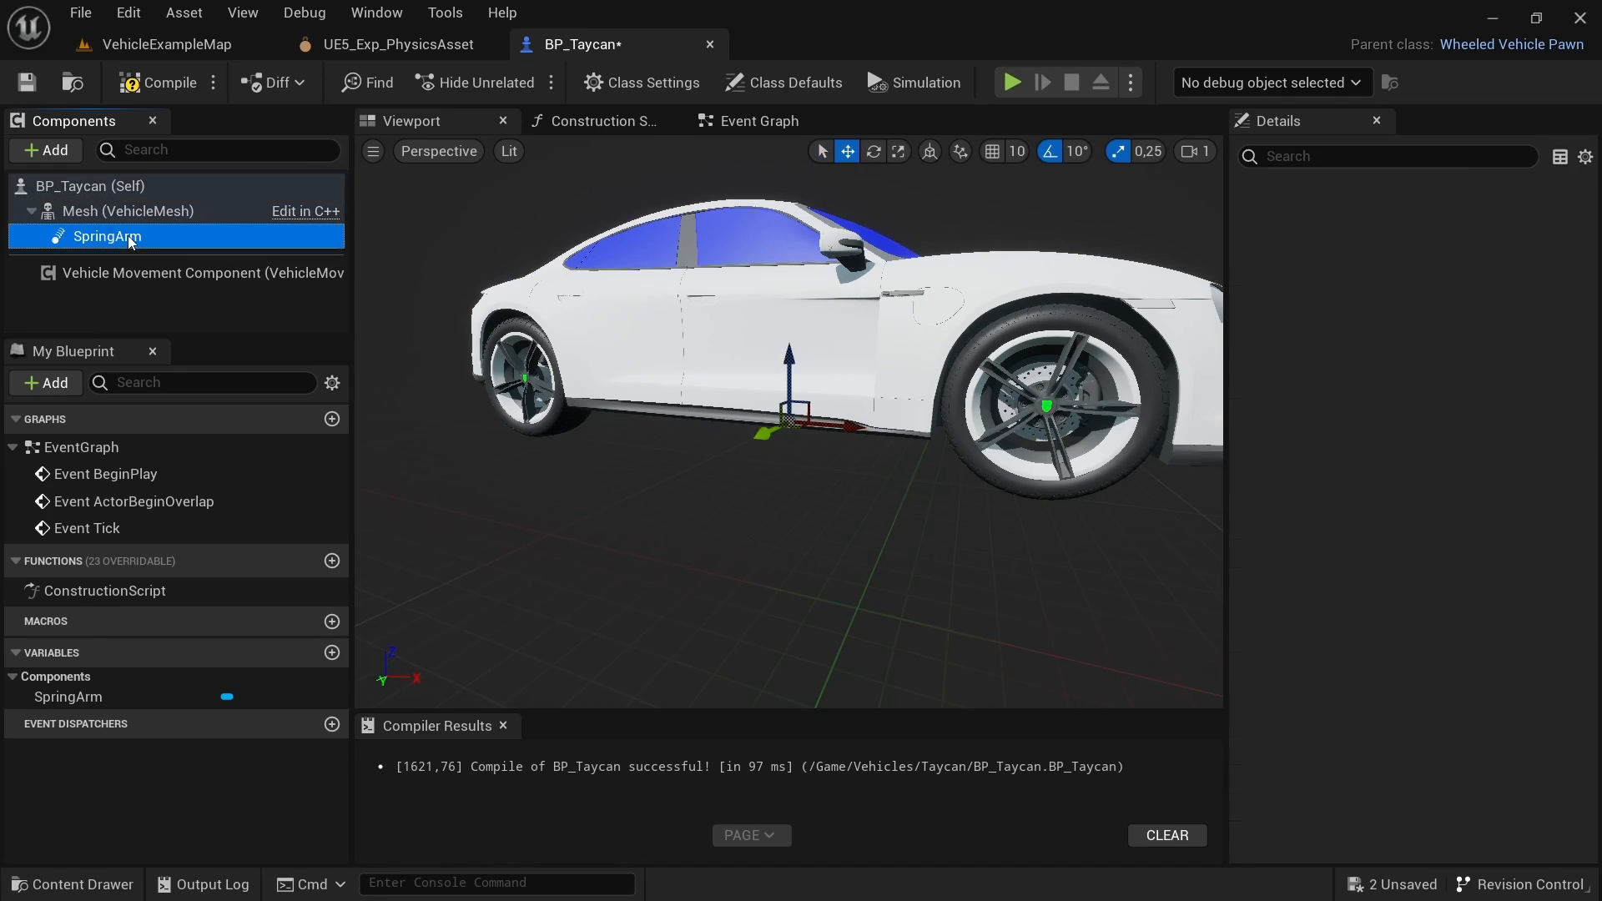
left_click(52, 153)
type("ca")
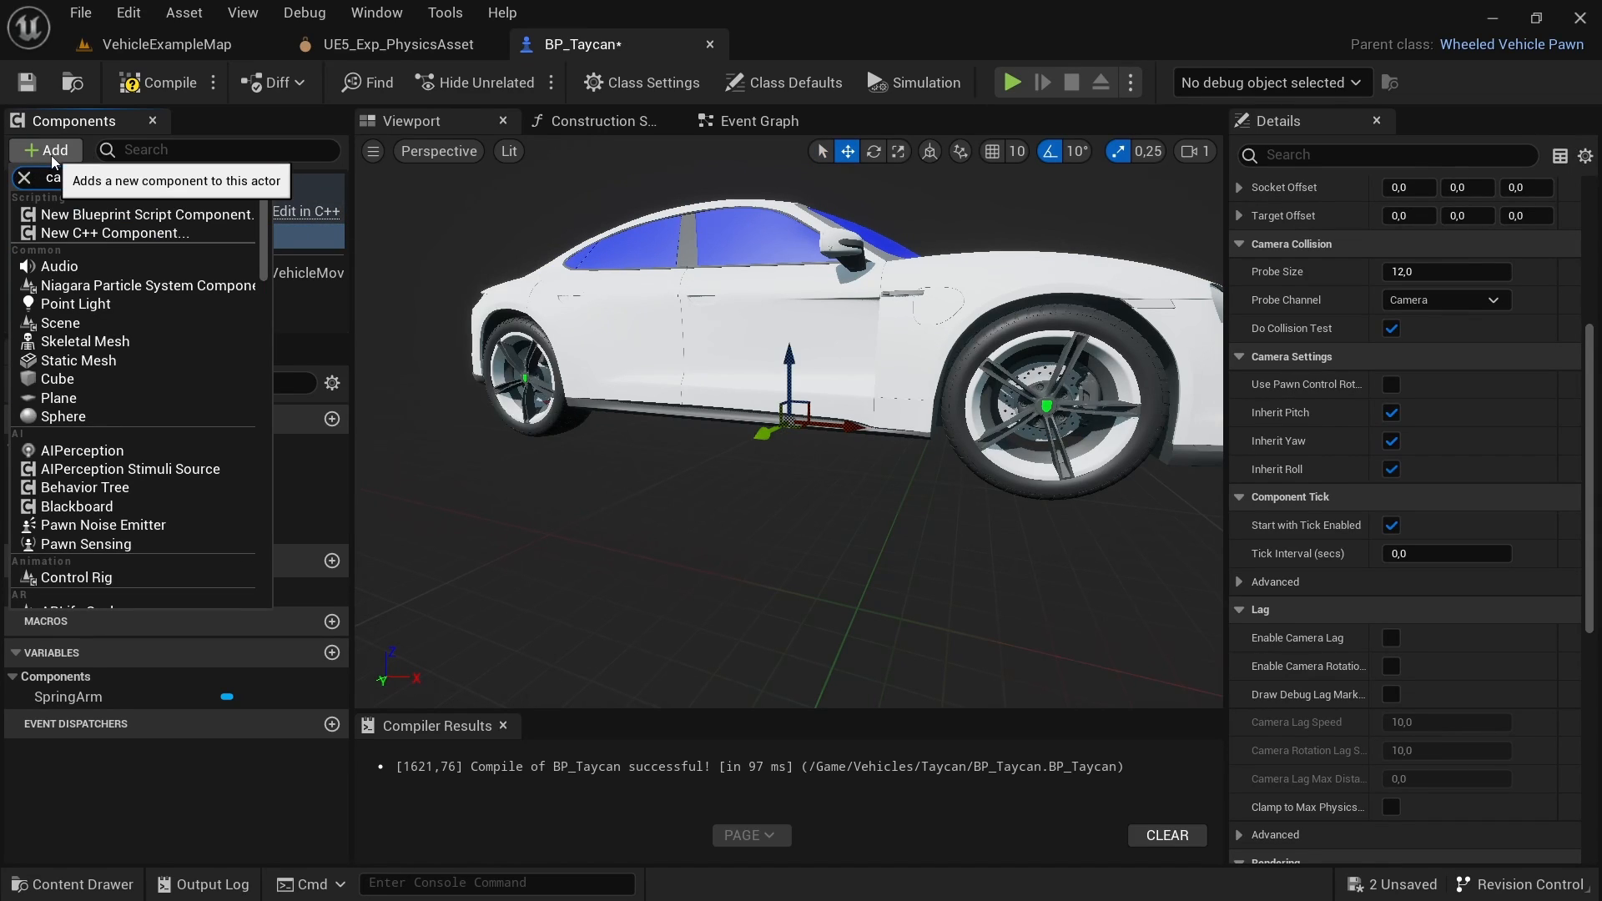
type("mera")
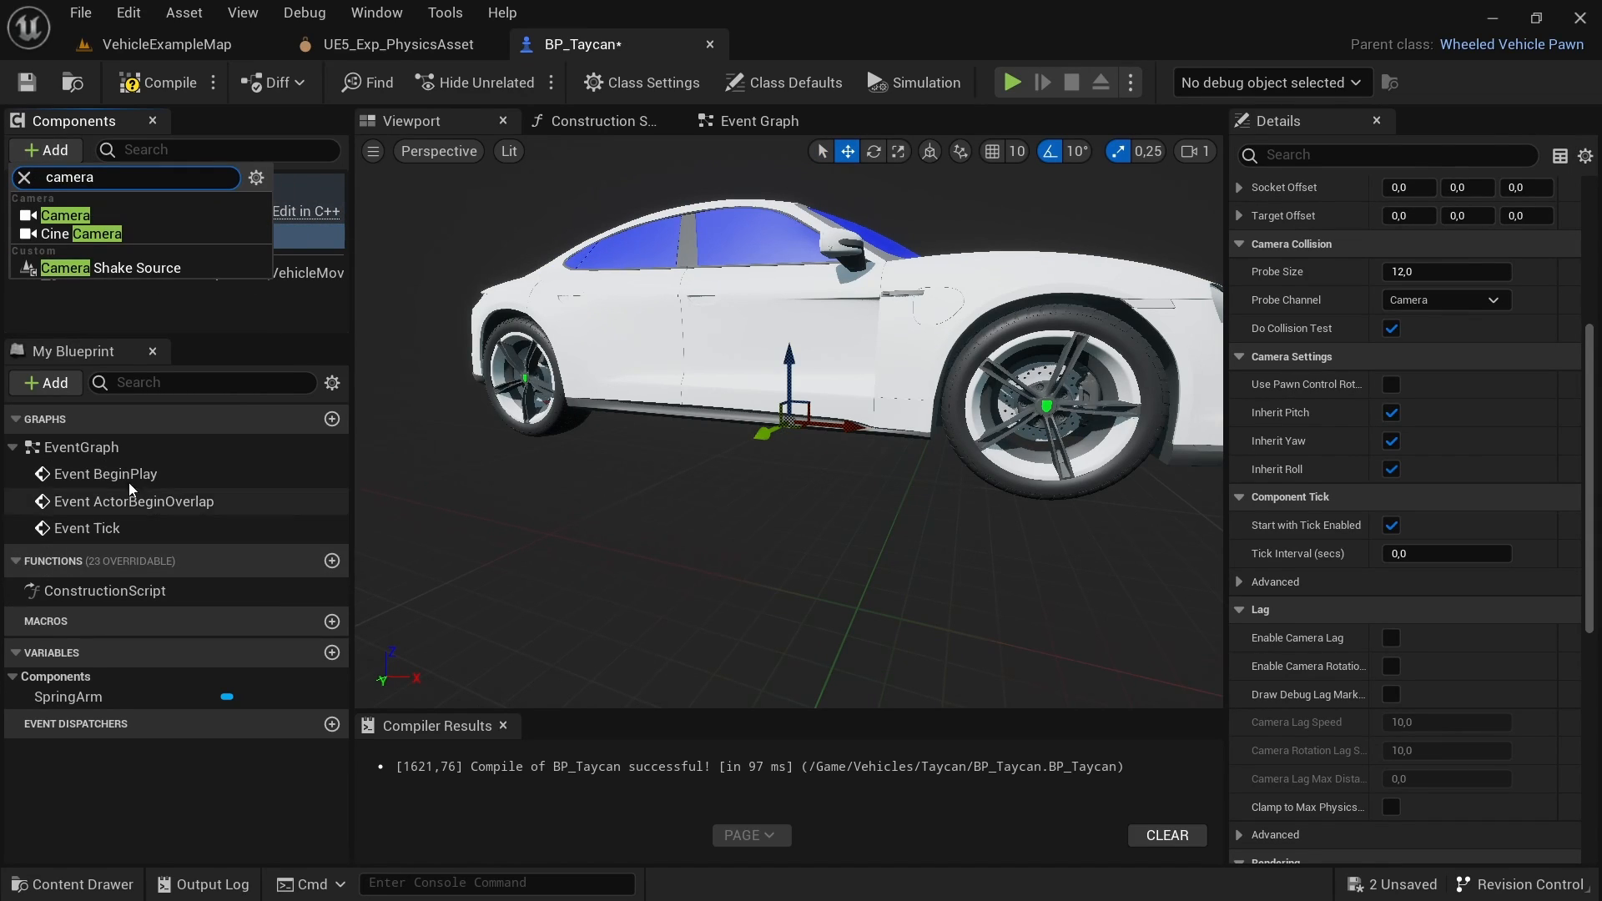
left_click(75, 215)
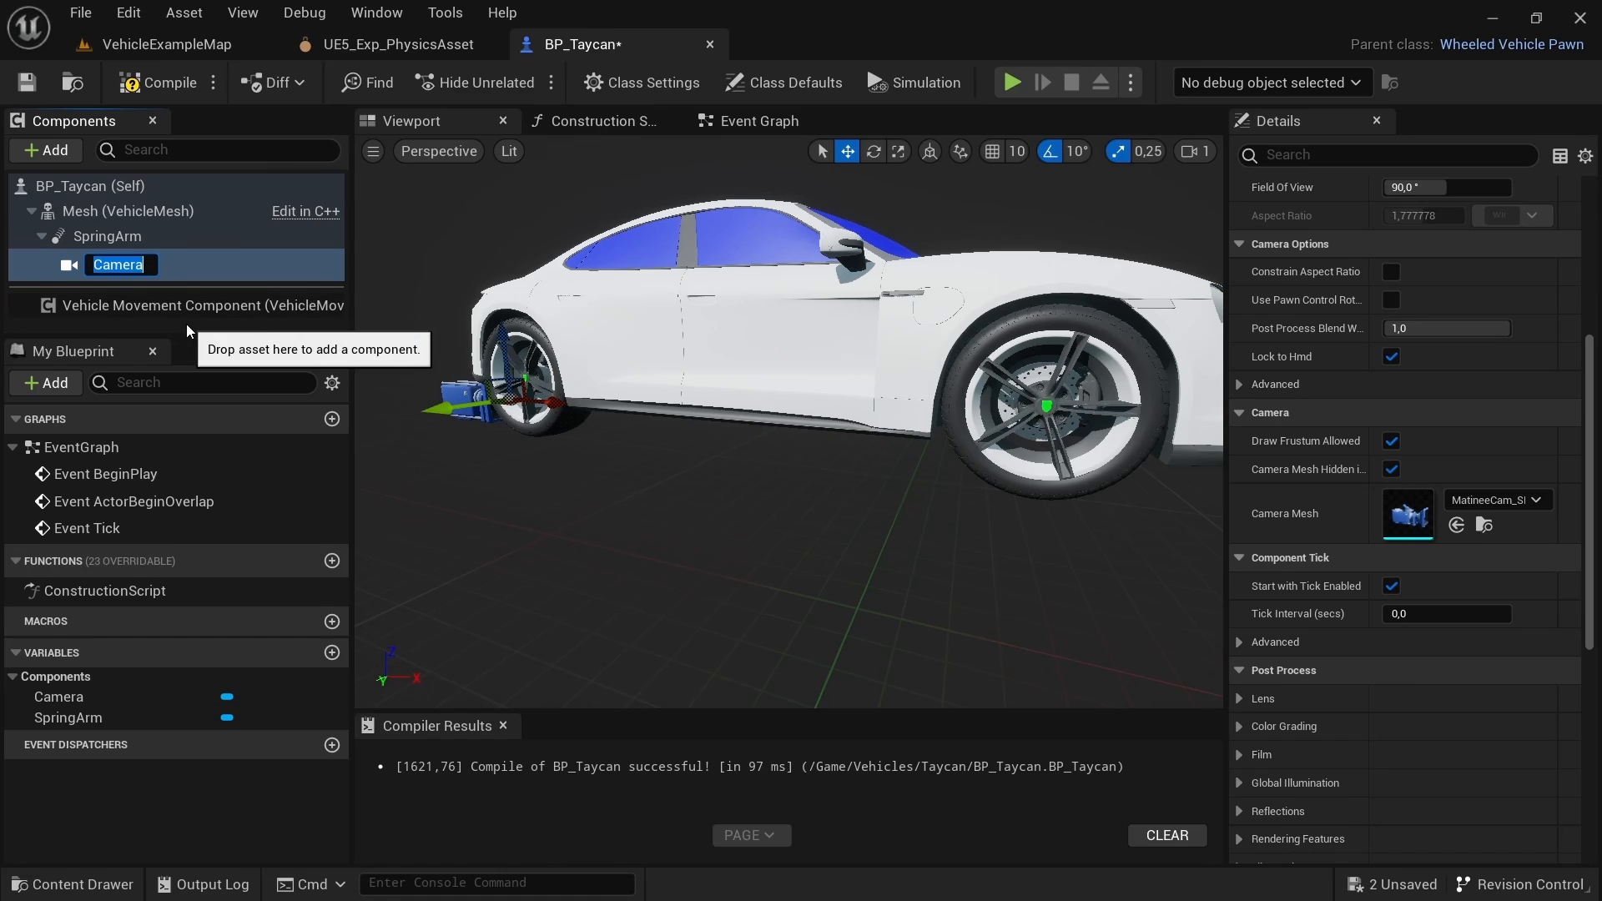
key("Return")
Step: Set the SpringArm's Z location to 75
left_click(107, 241)
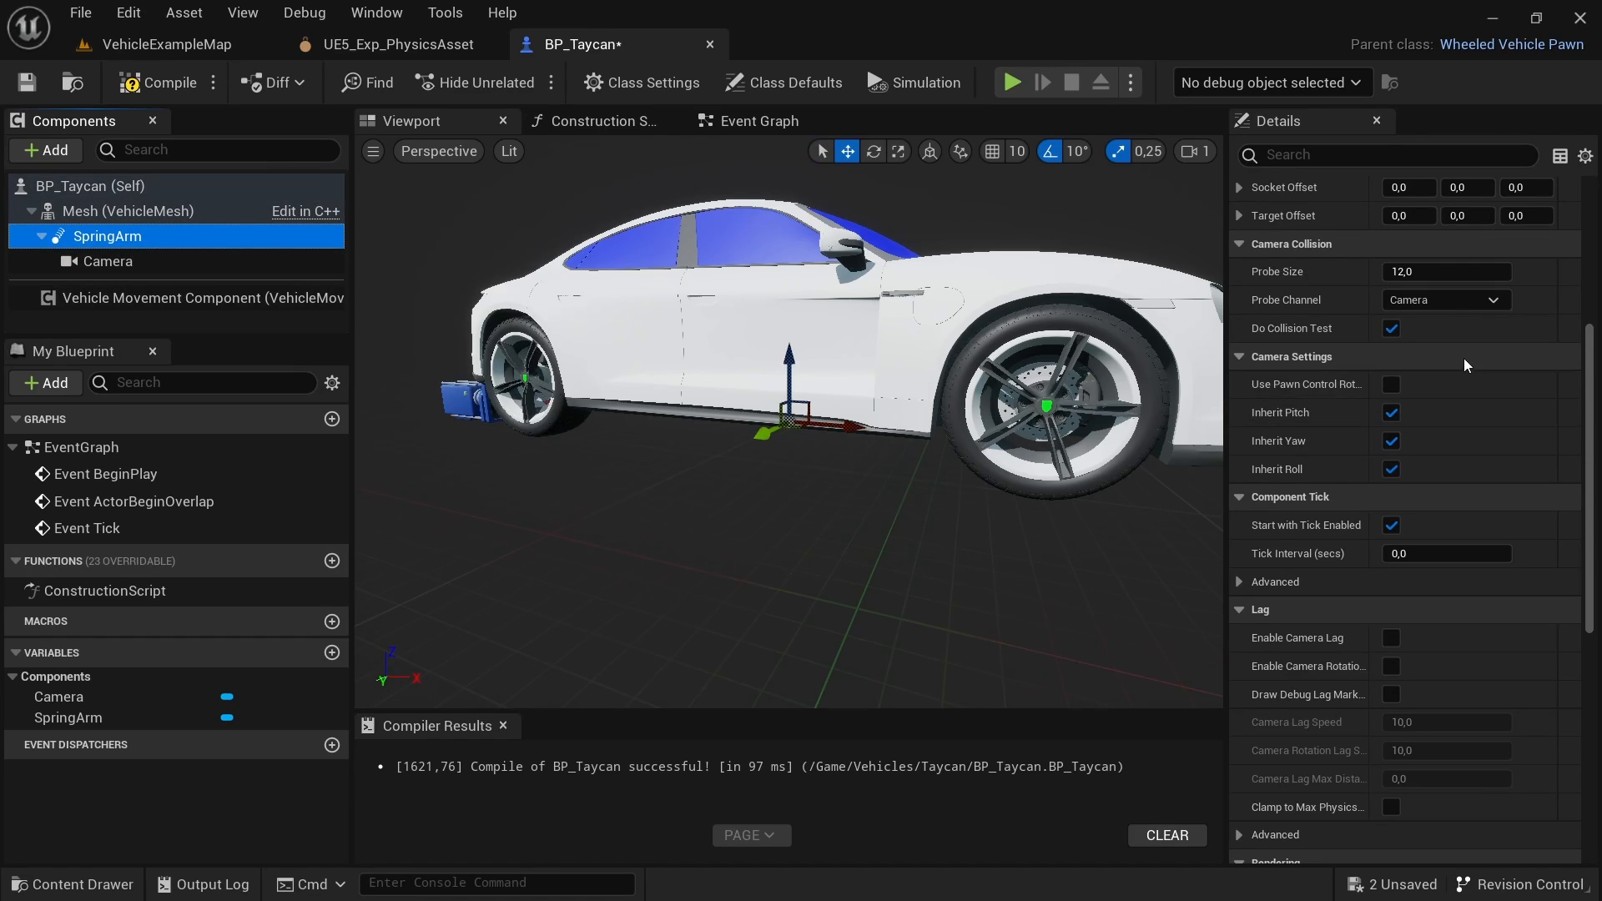
scroll(1466, 364, "up", 5)
left_click(1520, 292)
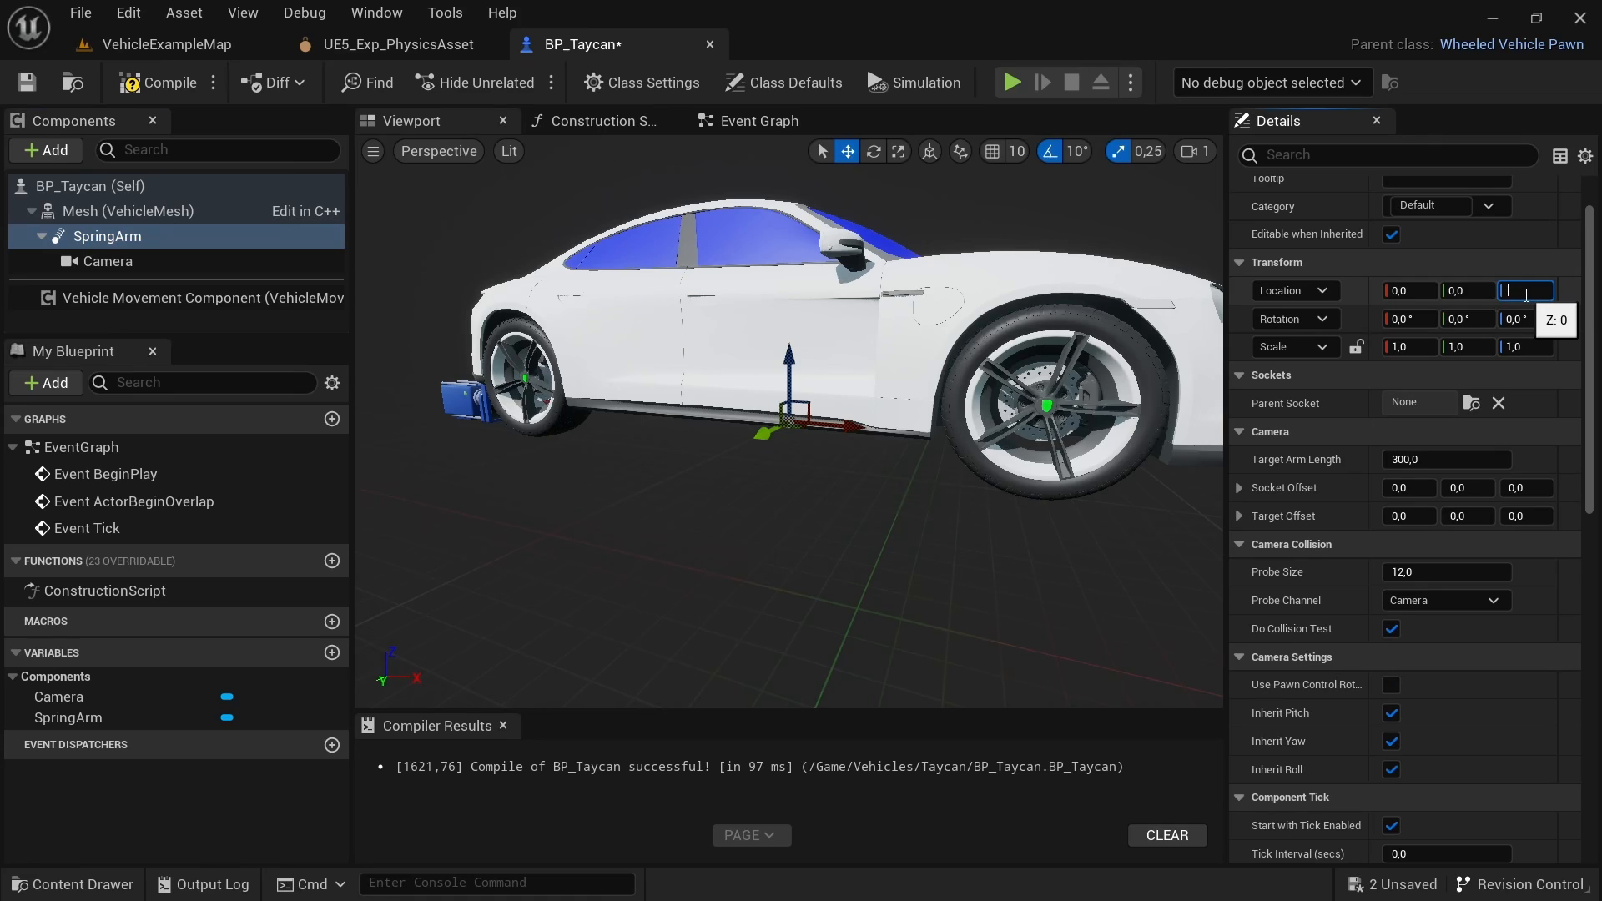
type("75")
key("Return")
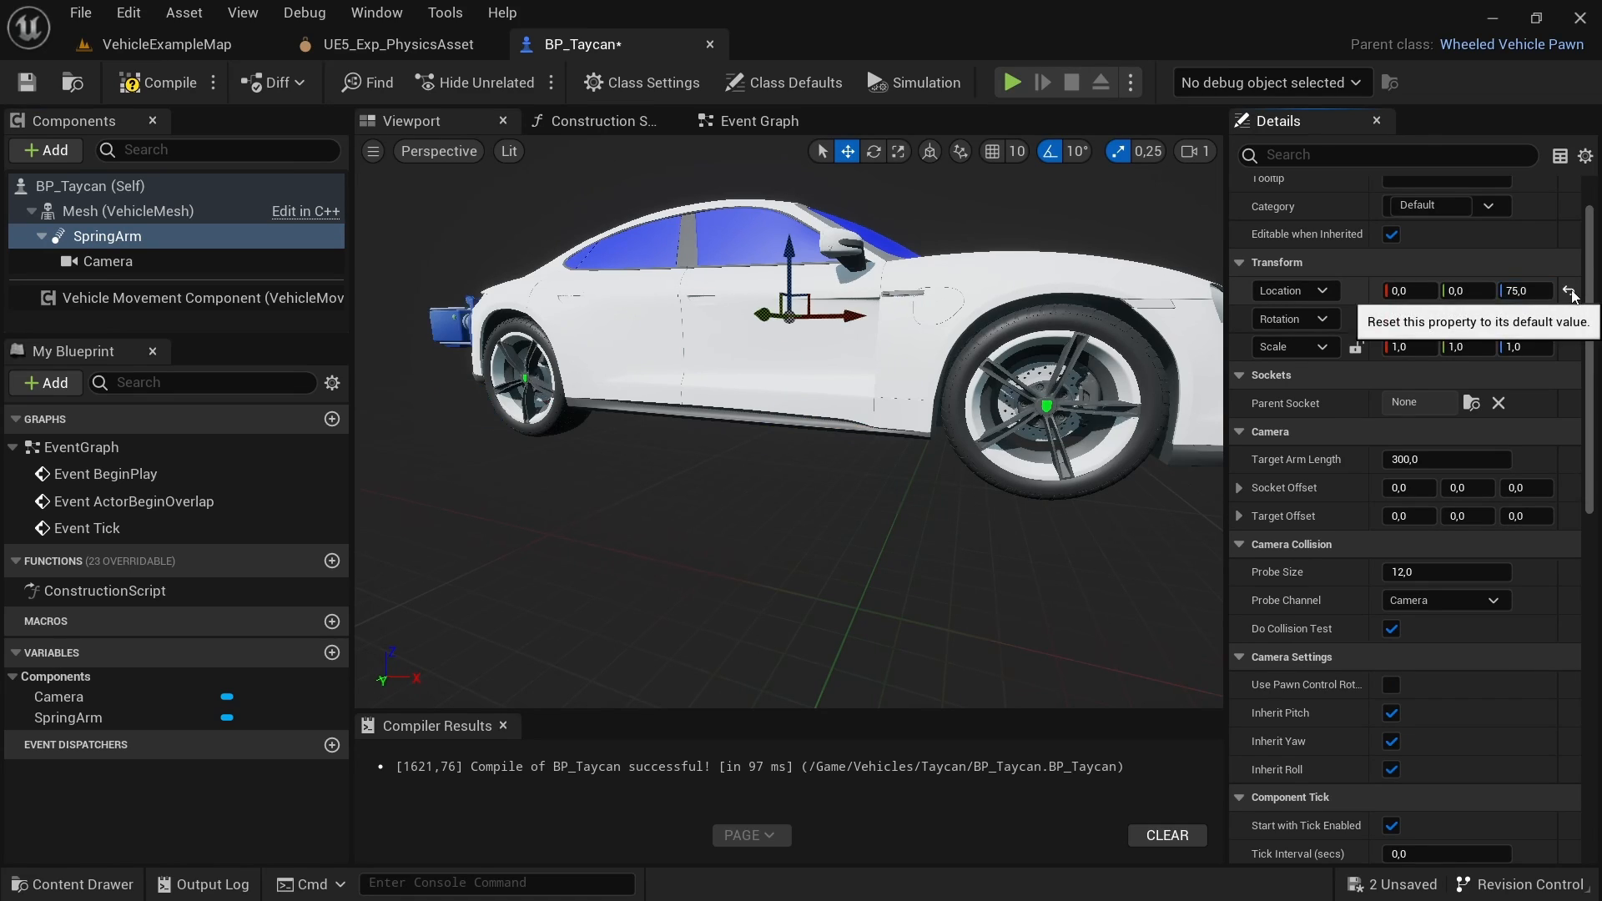
Step: Set the SpringArm's Target Arm Length to 650 and its Socket Offset Z to 75, and compile and save the blueprint
left_click(1427, 457)
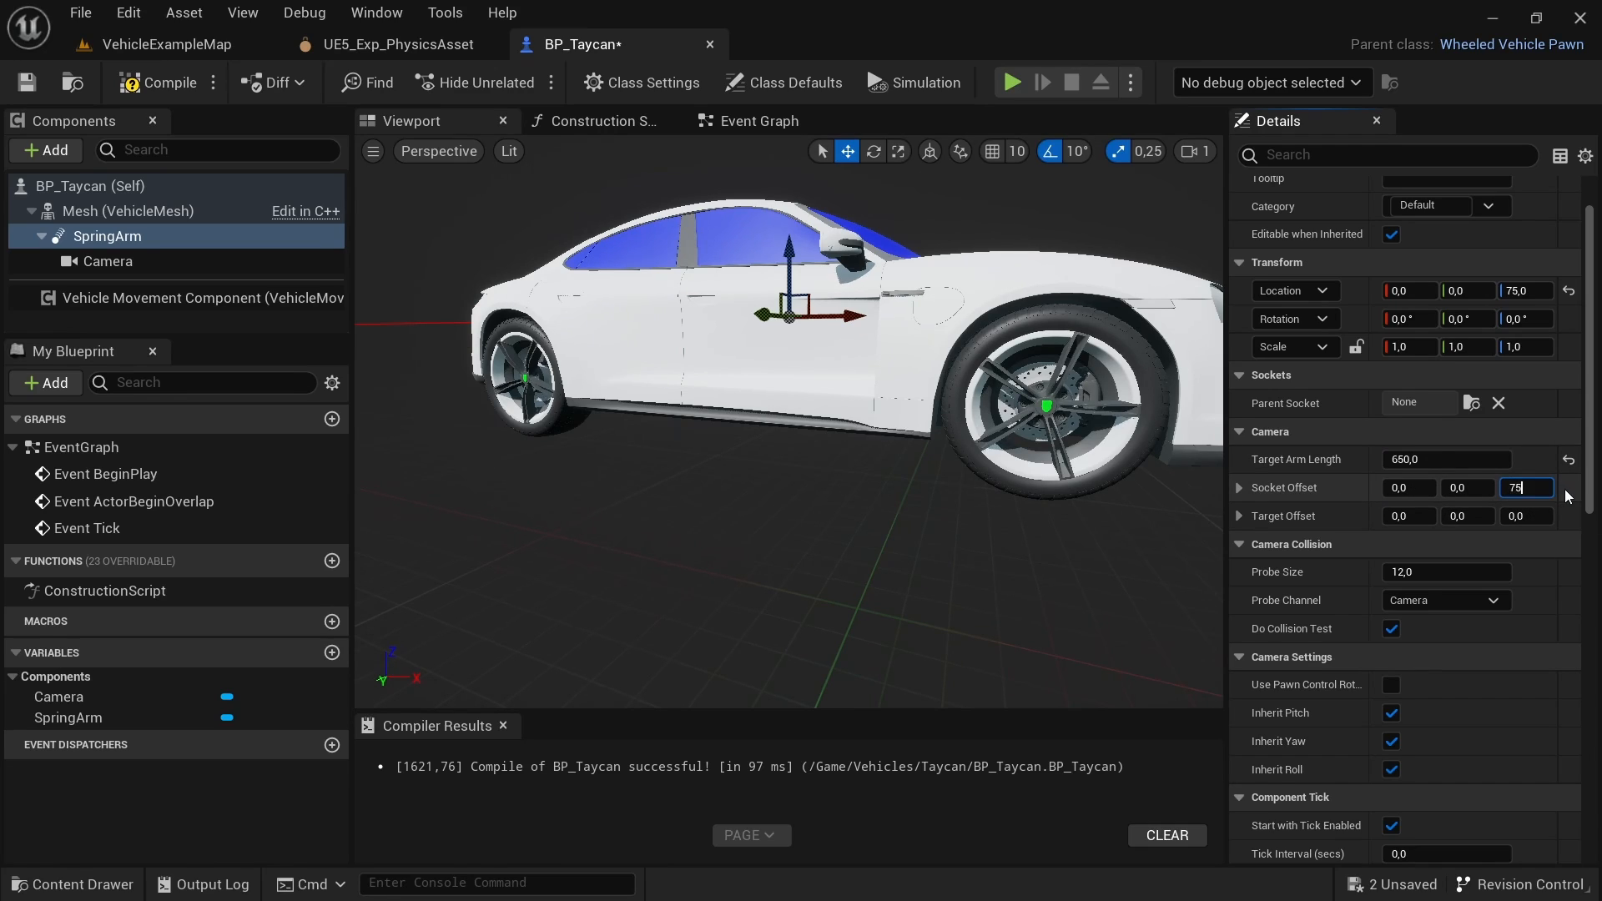
left_click(157, 81)
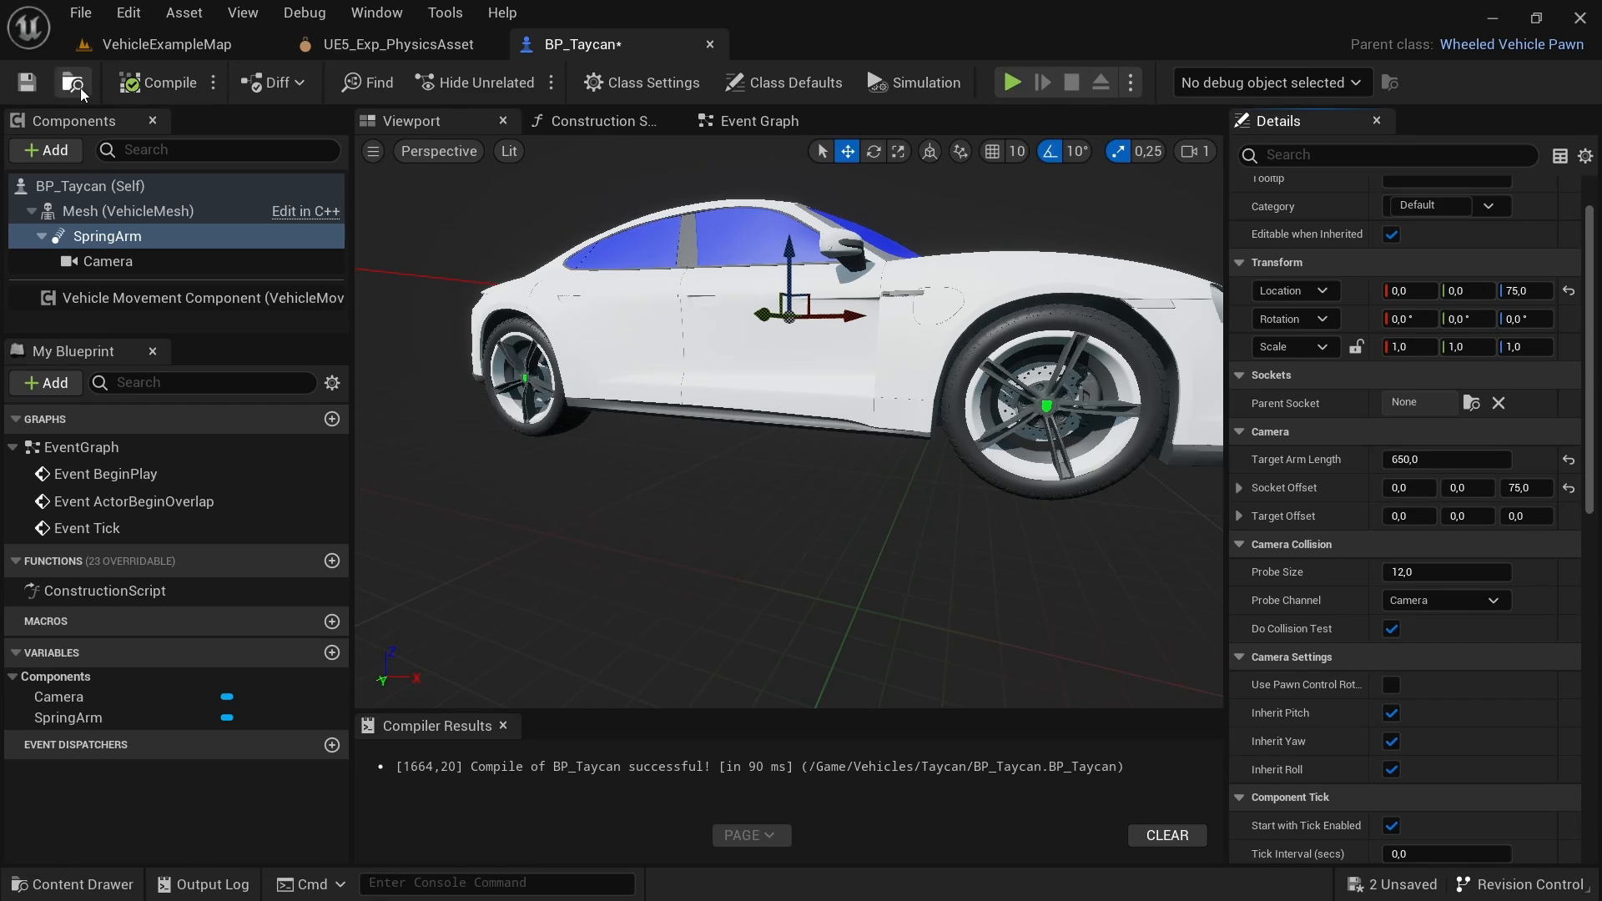
left_click(27, 83)
Step: Delete the UE5_Exp_Skeleton car from the VehicleExampleMap level
left_click(192, 47)
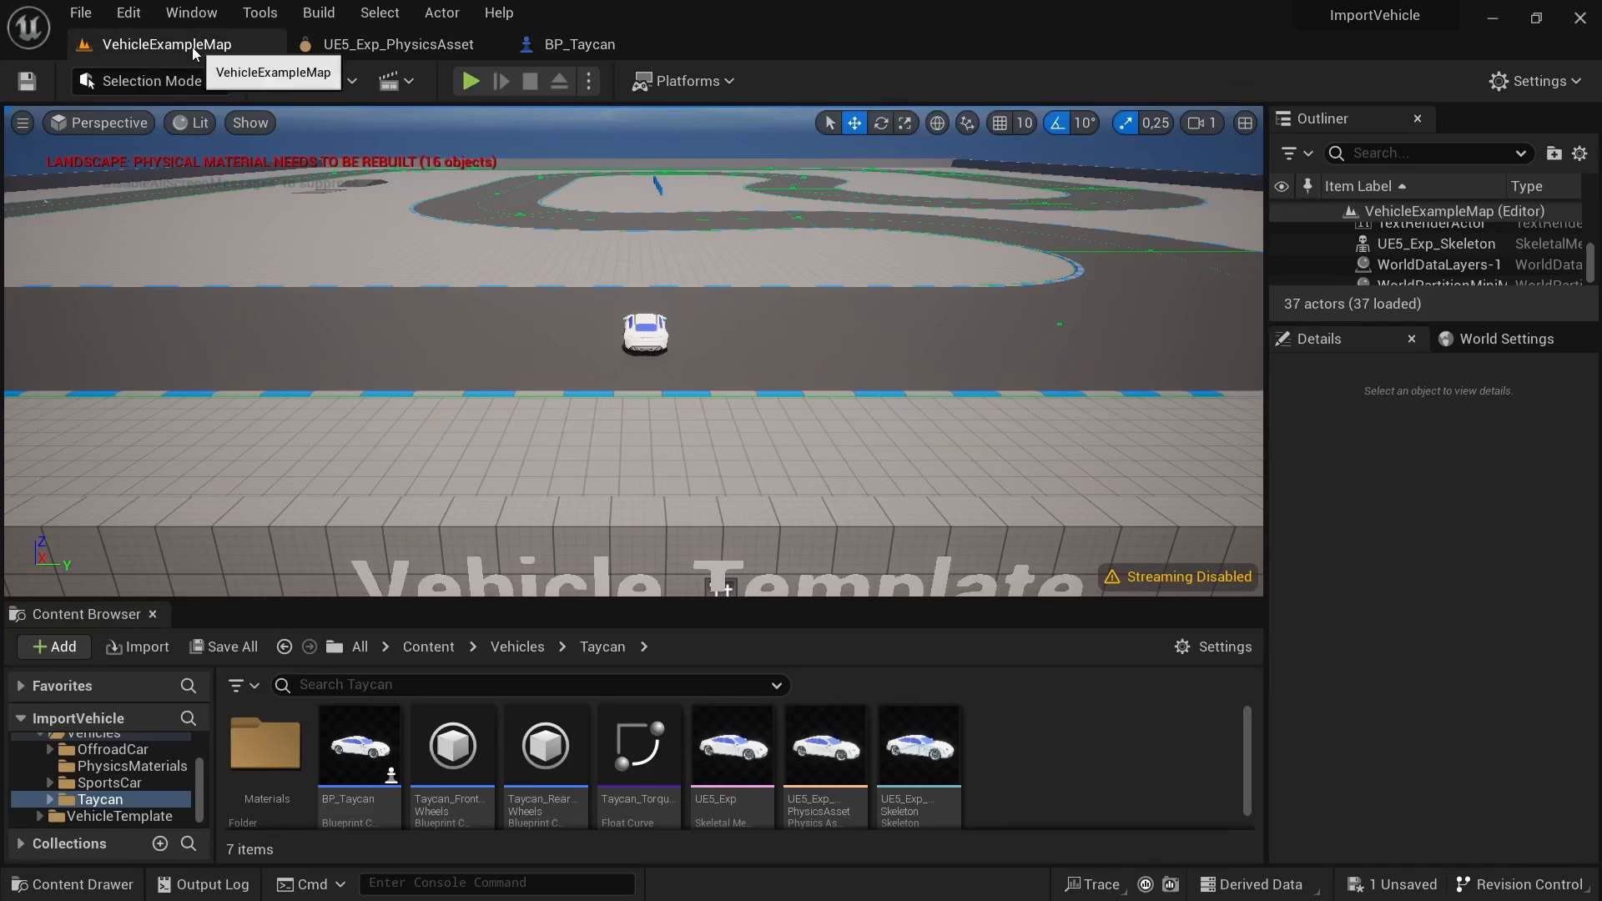
left_click(647, 327)
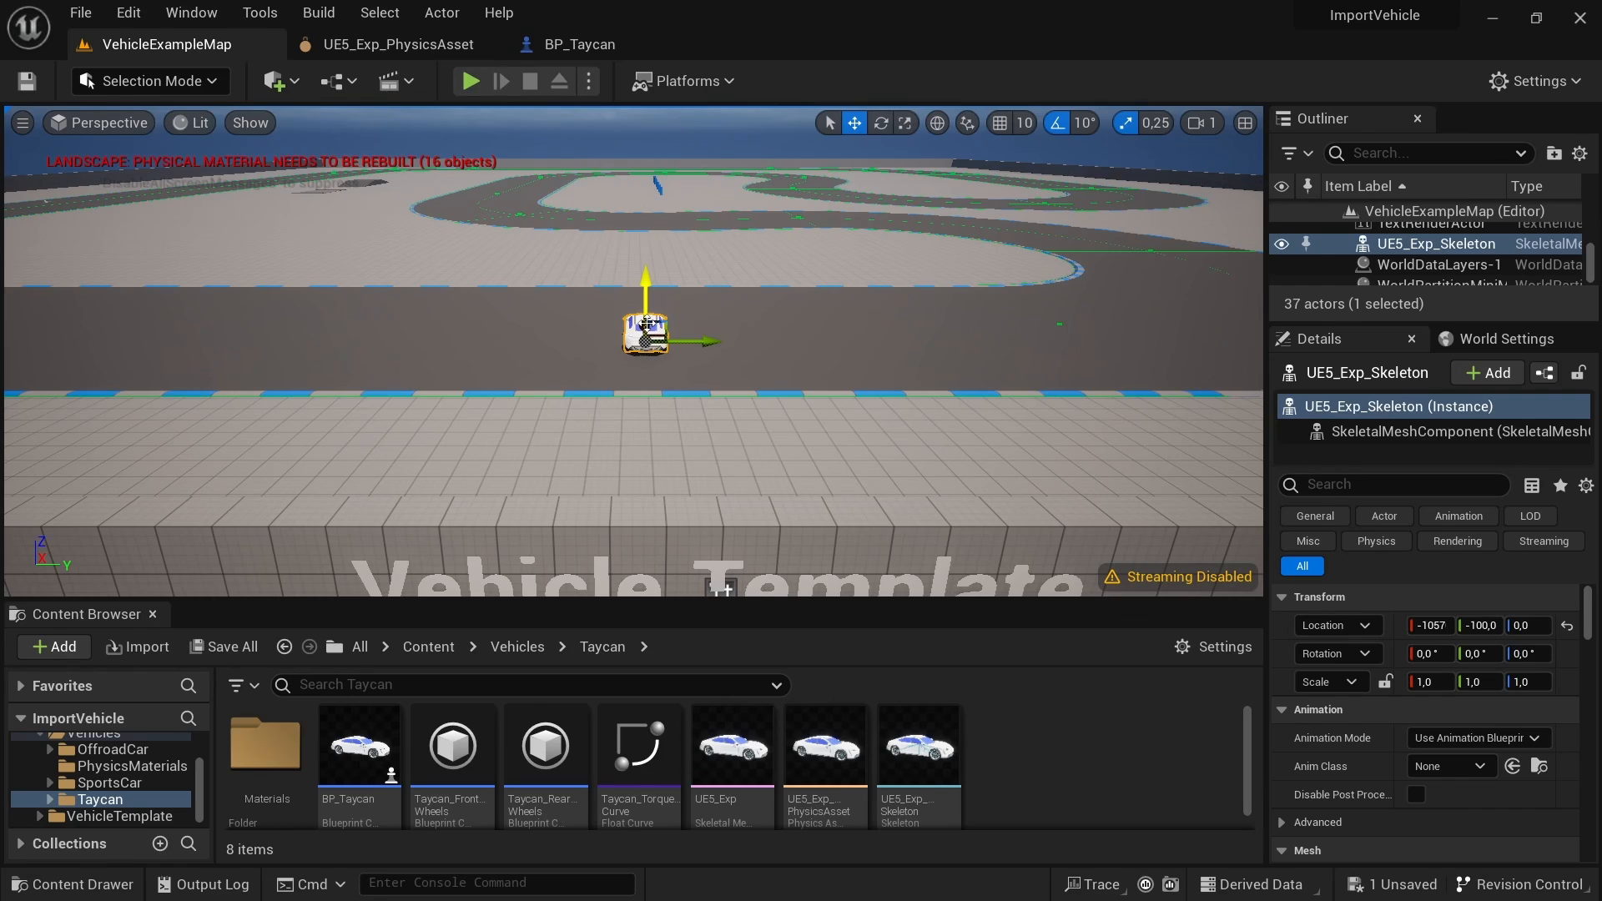
key("Delete")
Step: Place BP_Taycan on the track in VehicleExampleMap, and enable Simulate Physics on its vehicle mesh, compiling and saving the blueprint
left_click(360, 751)
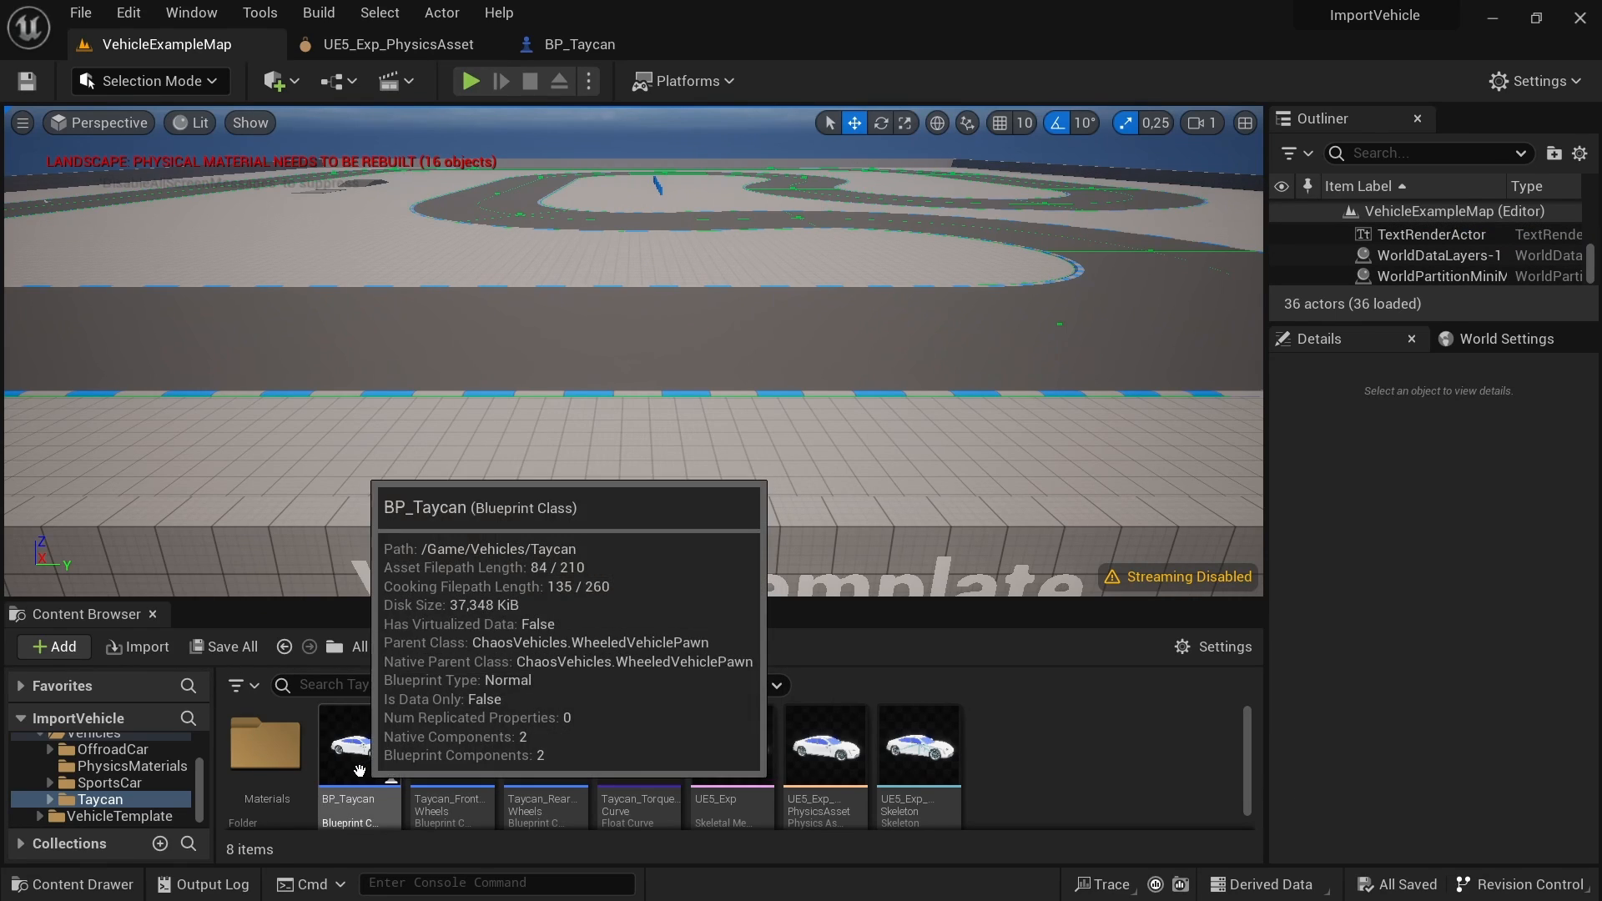
left_click_drag(359, 751, 651, 341)
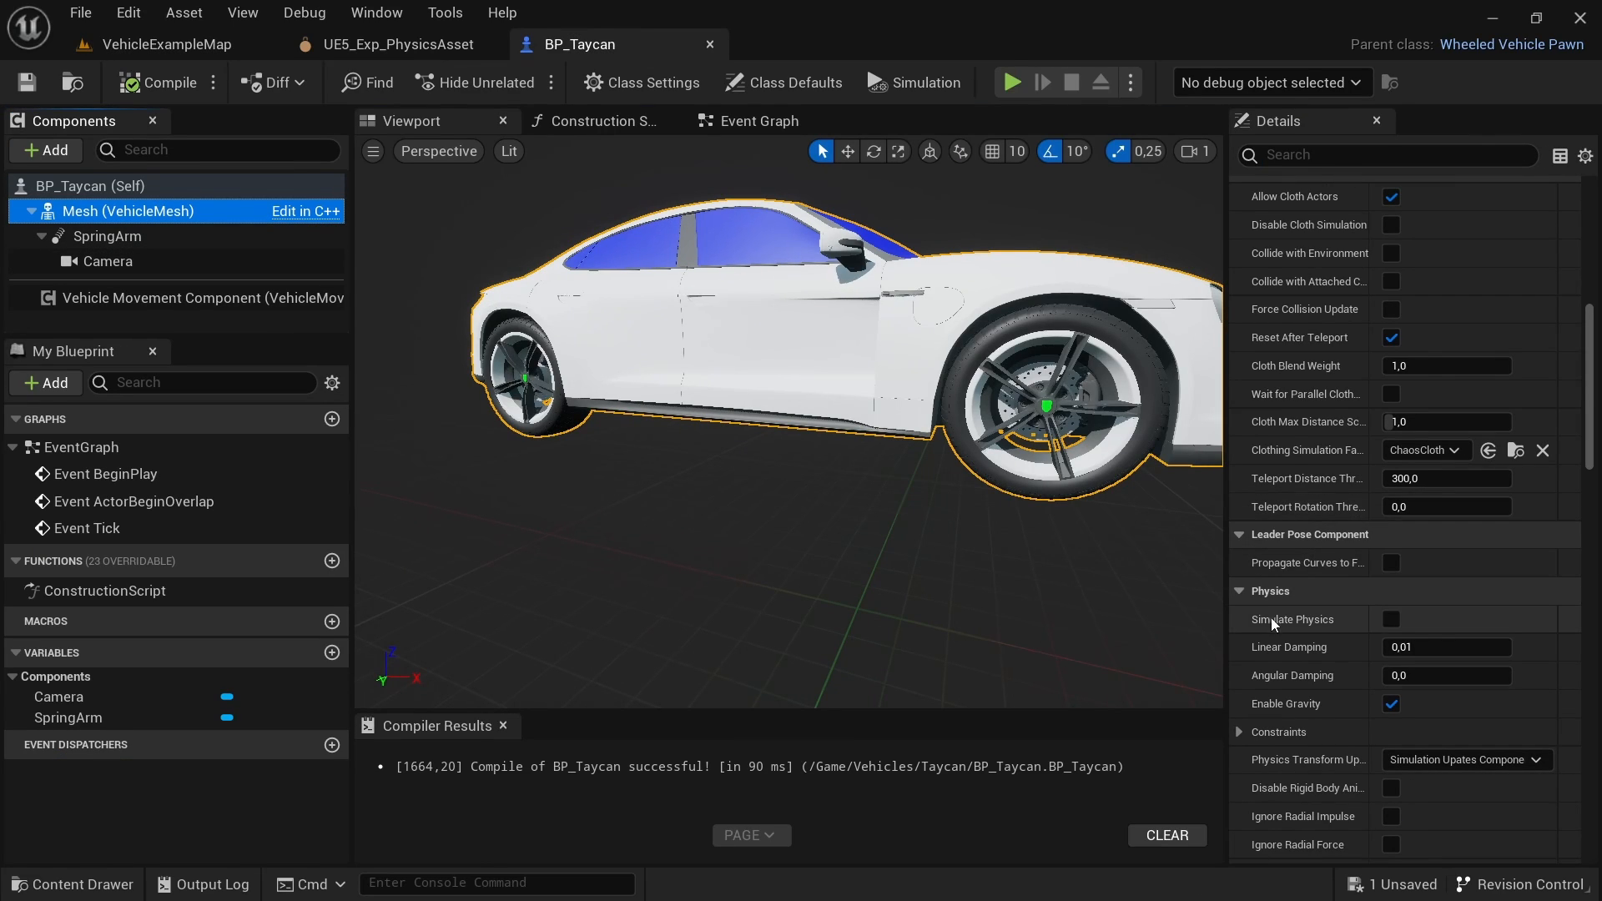
left_click(1391, 619)
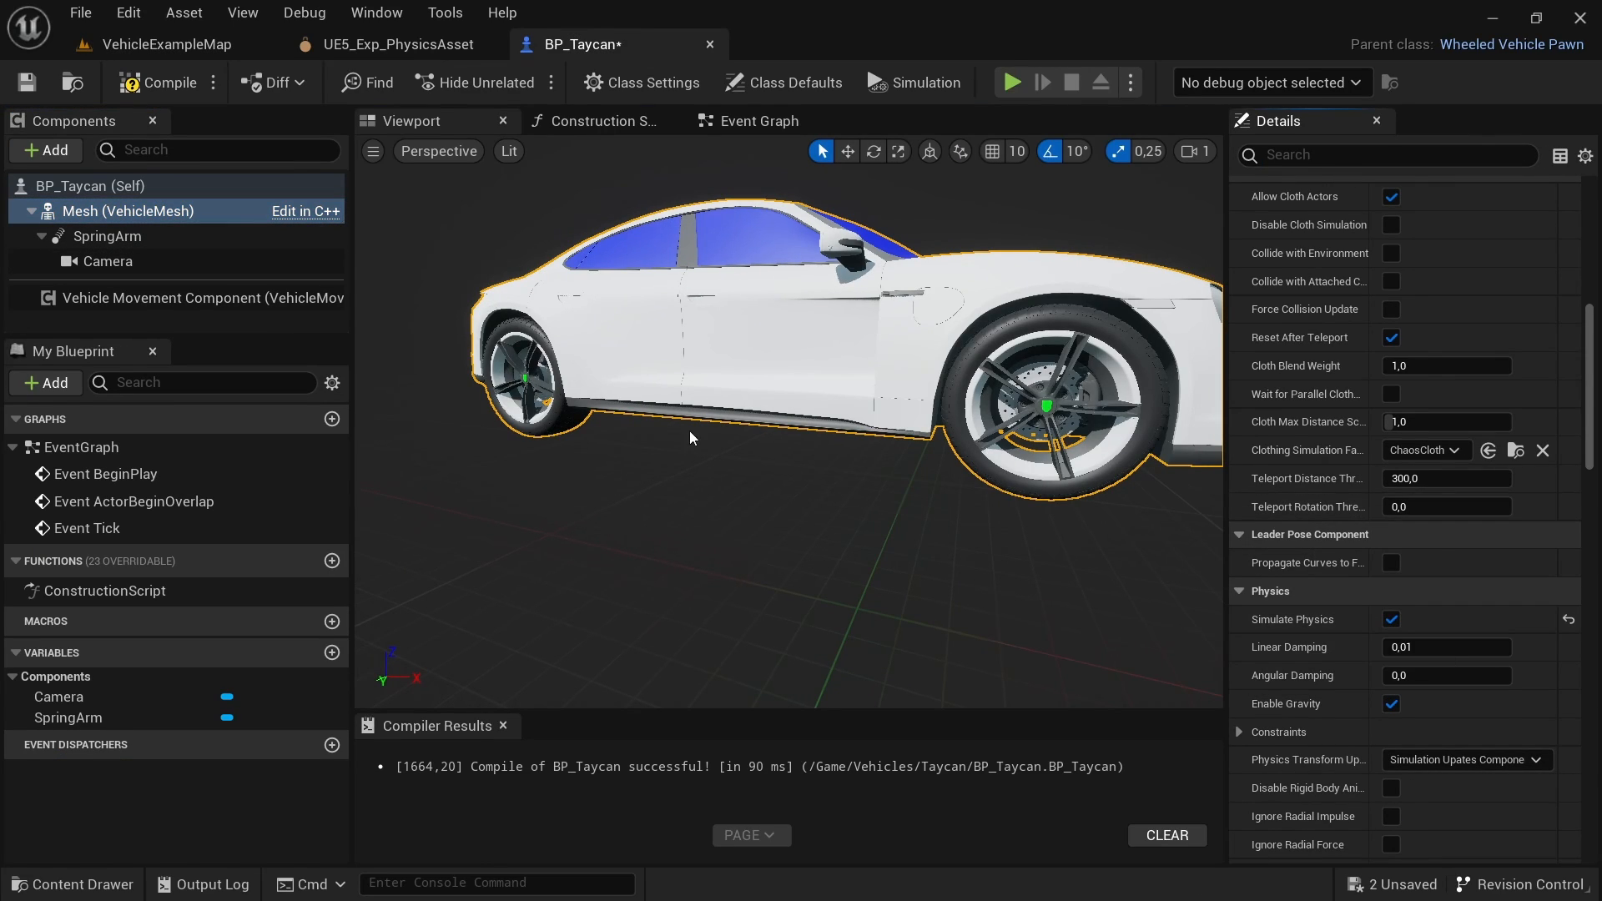
left_click(27, 82)
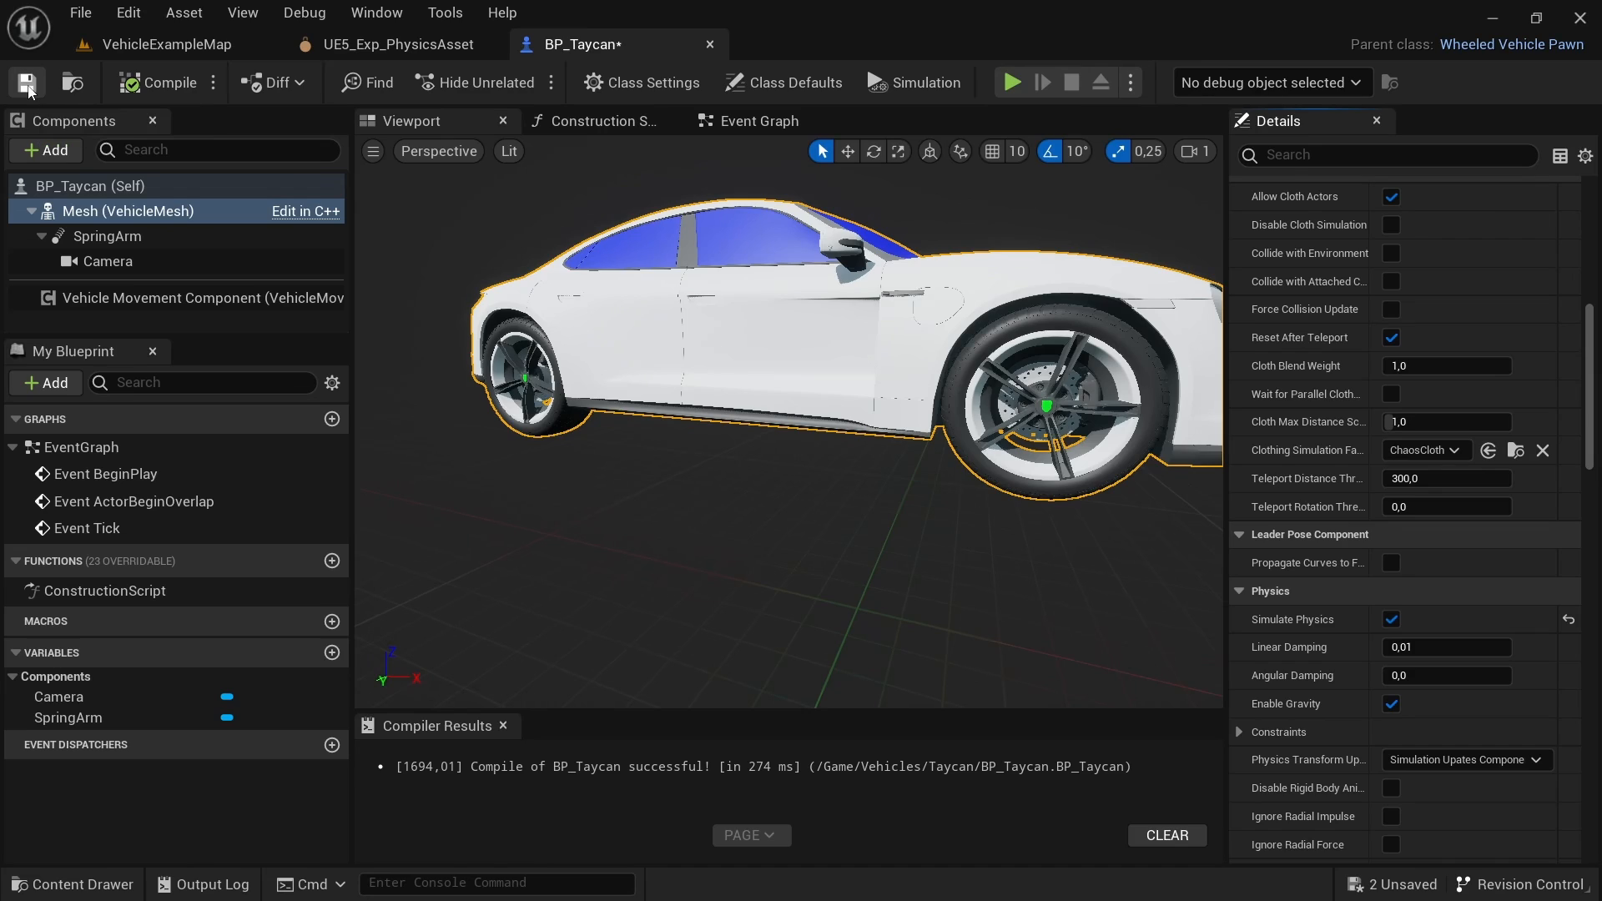
Step: Add a Vehicle Movement Component reference to BP_Taycan's Event Graph and create a Set Throttle Input node targeting it
left_click(764, 123)
scroll(667, 401, "up", 7)
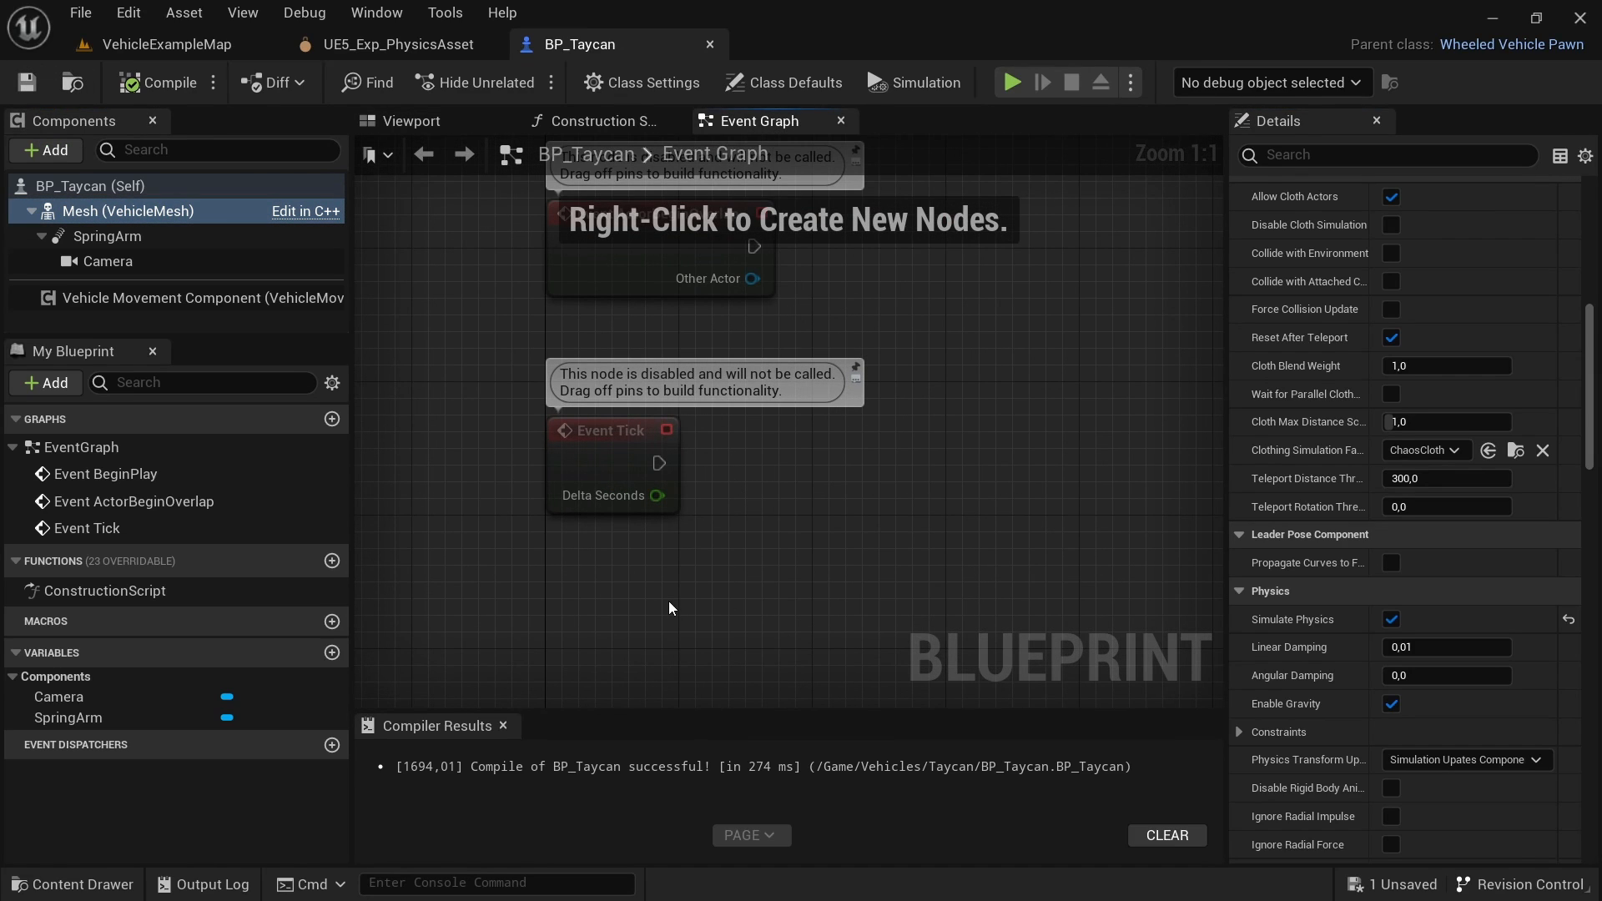
left_click_drag(138, 298, 617, 594)
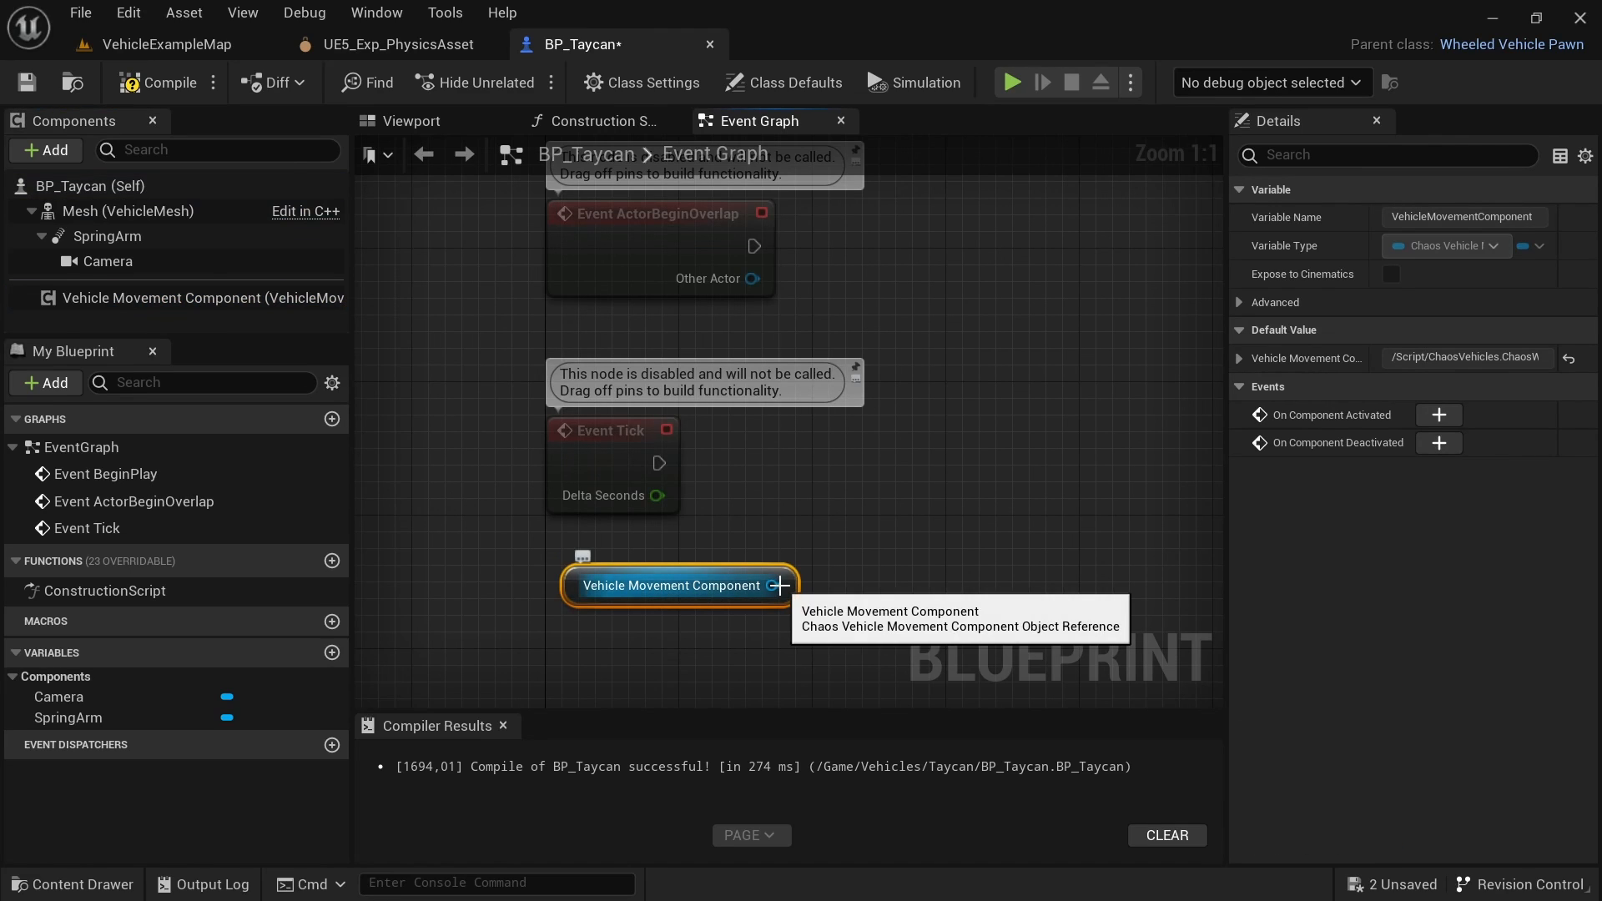
left_click_drag(776, 586, 948, 489)
type("set thro")
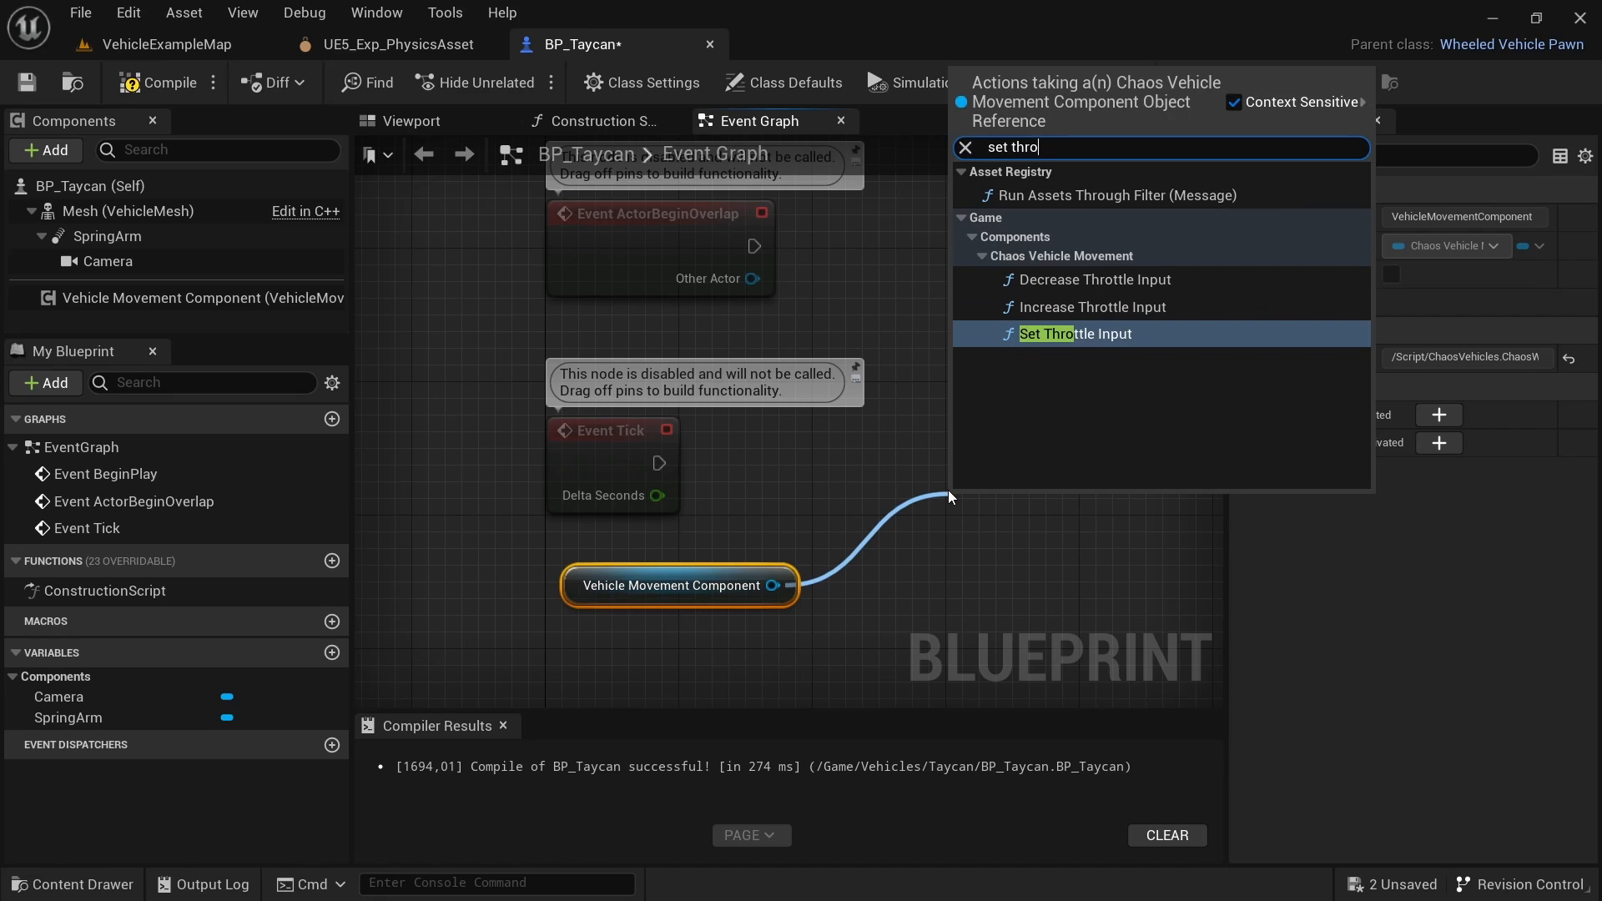
key("Return")
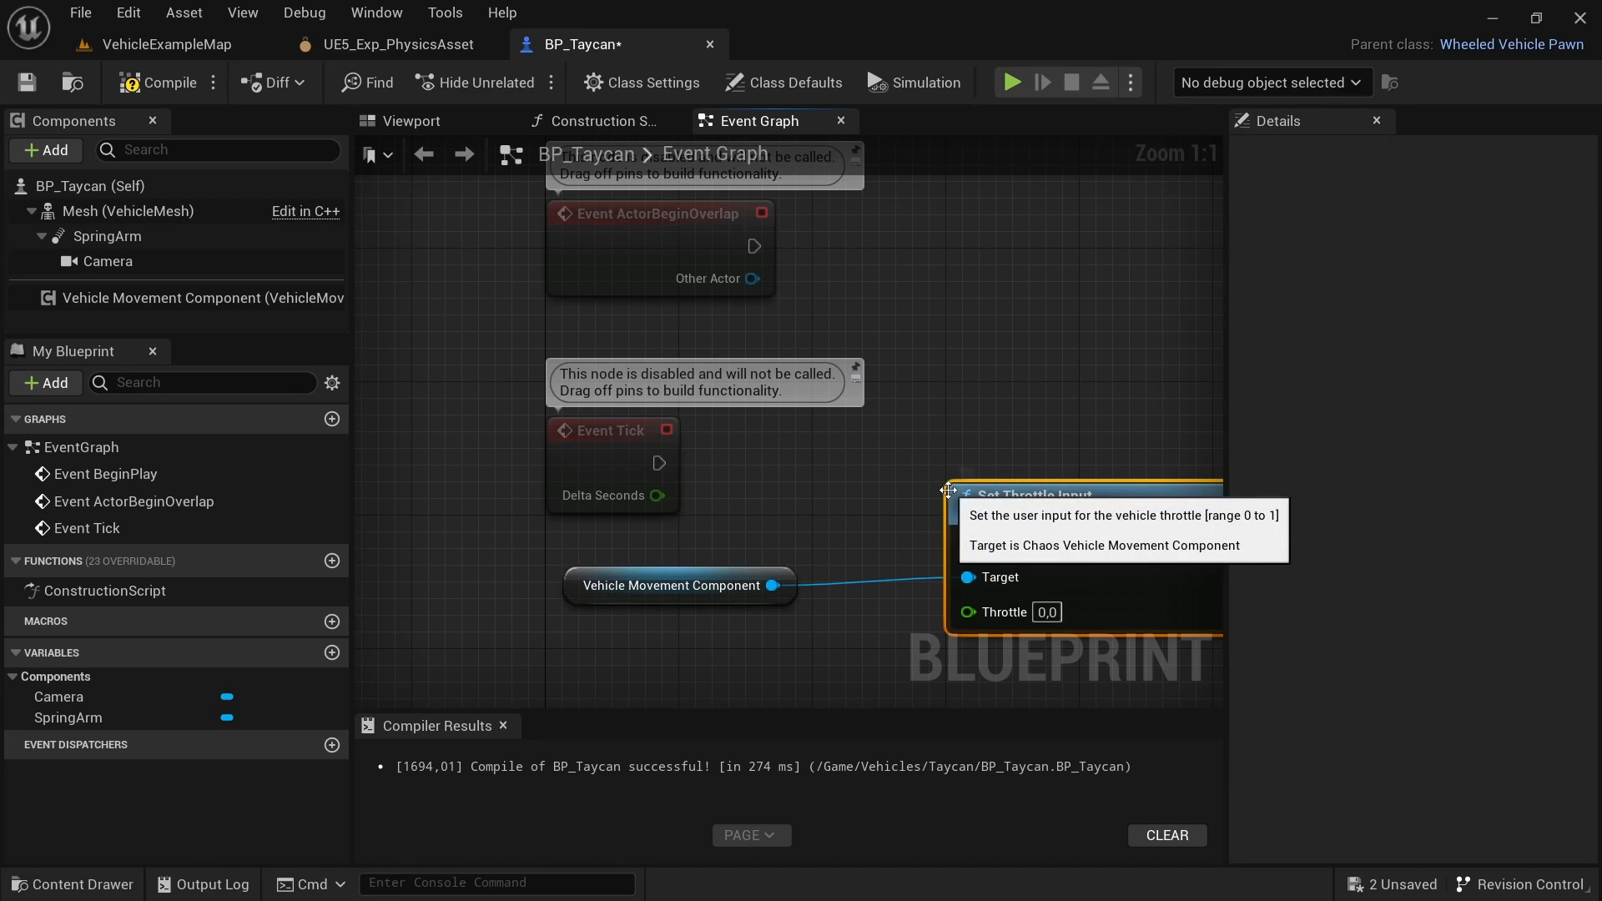
Step: Connect Event Tick to Set Throttle Input with a throttle value of 1, and compile and save the blueprint
left_click_drag(1030, 533, 993, 461)
left_click_drag(659, 463, 934, 478)
left_click_drag(1017, 440, 1017, 423)
left_click(1010, 529)
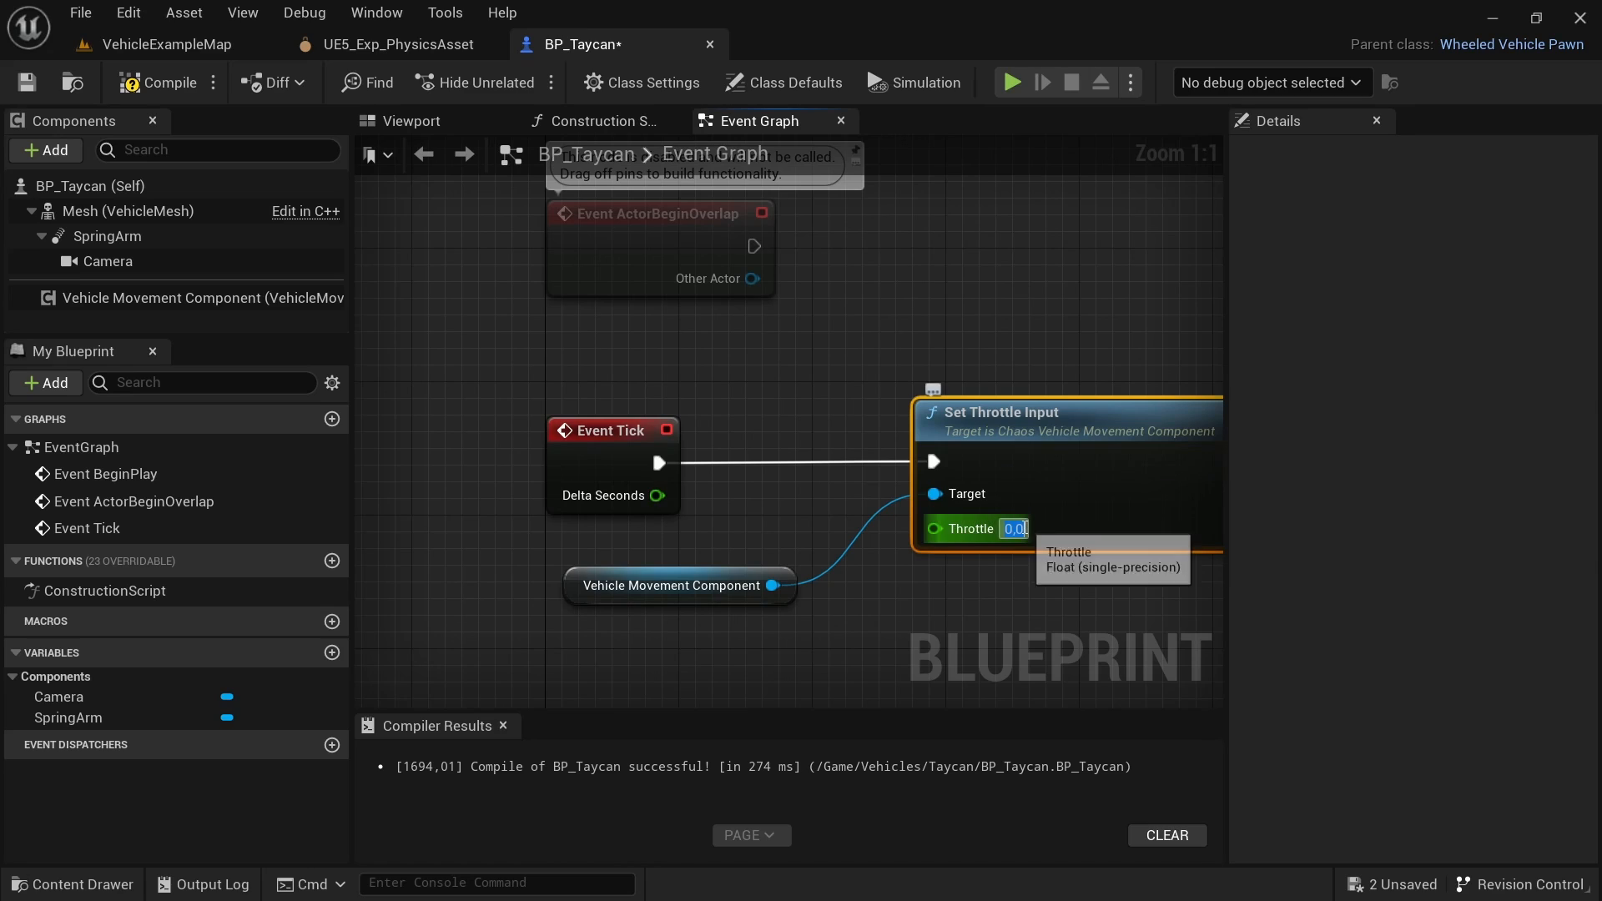
type("1")
key("Return")
left_click(1014, 618)
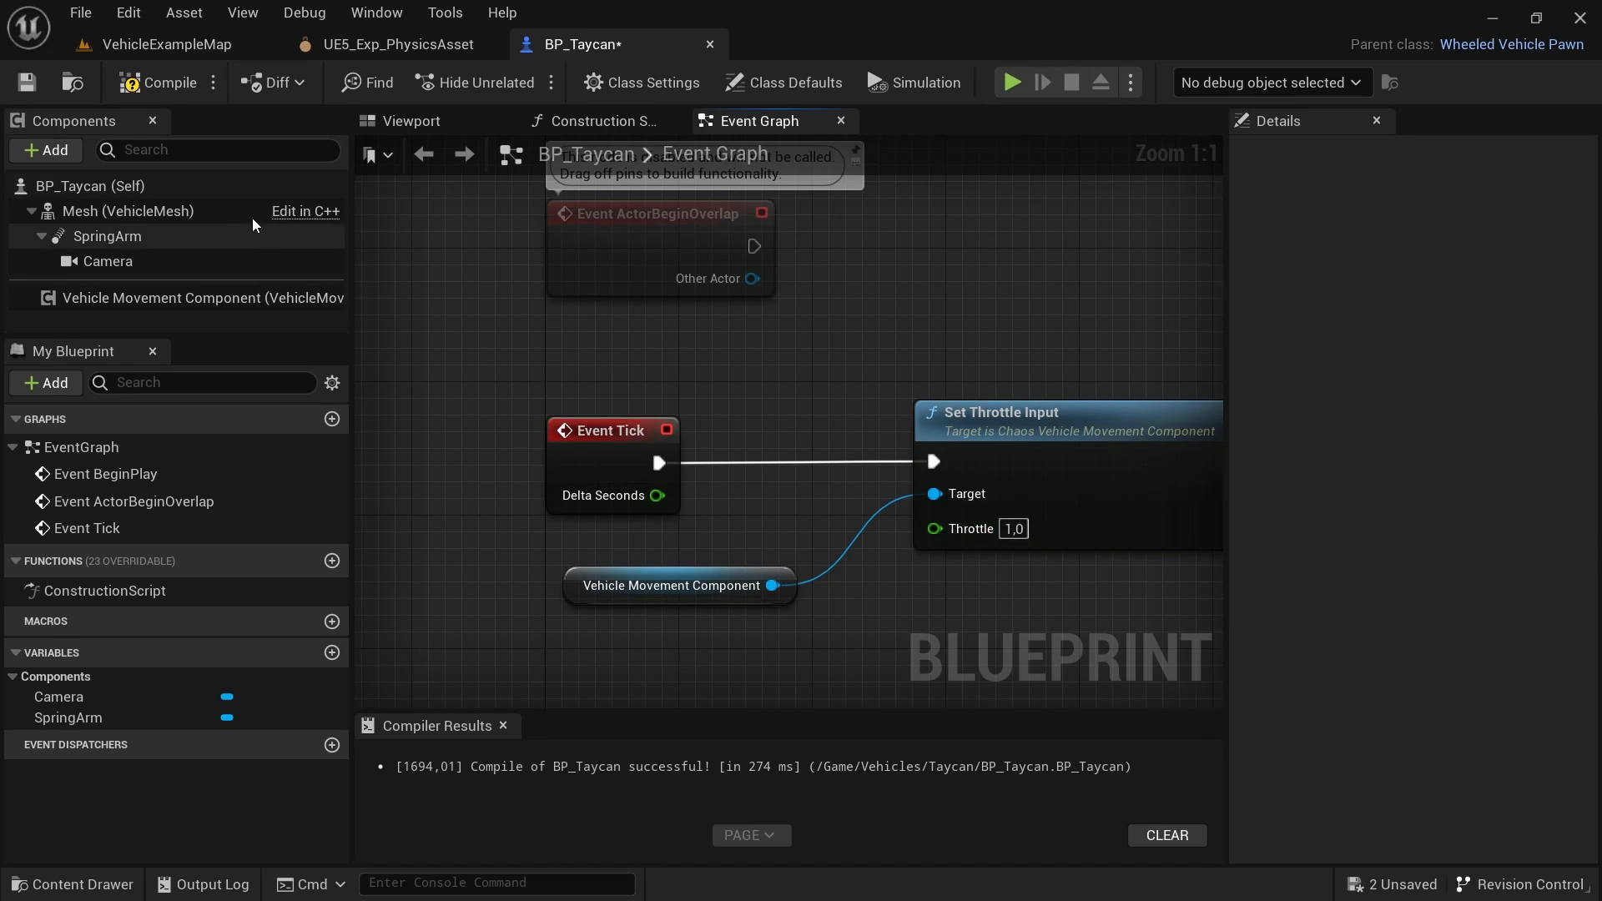
left_click(161, 82)
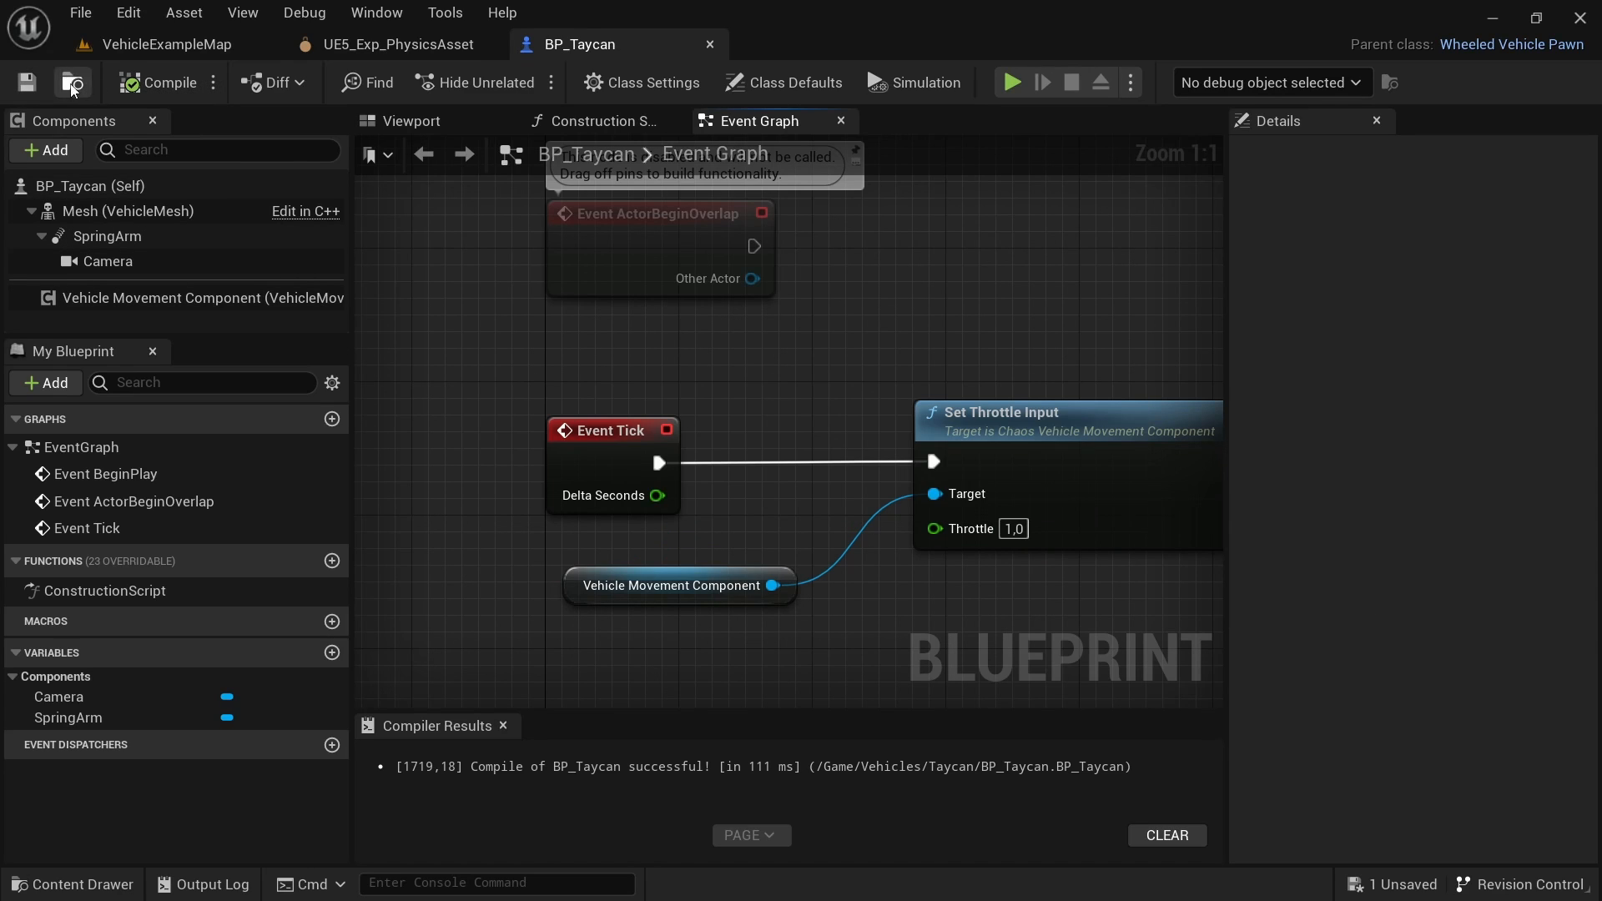
Step: Set the placed BP_Taycan's Auto Possess Player to Player 0 in VehicleExampleMap and save all assets
left_click(180, 44)
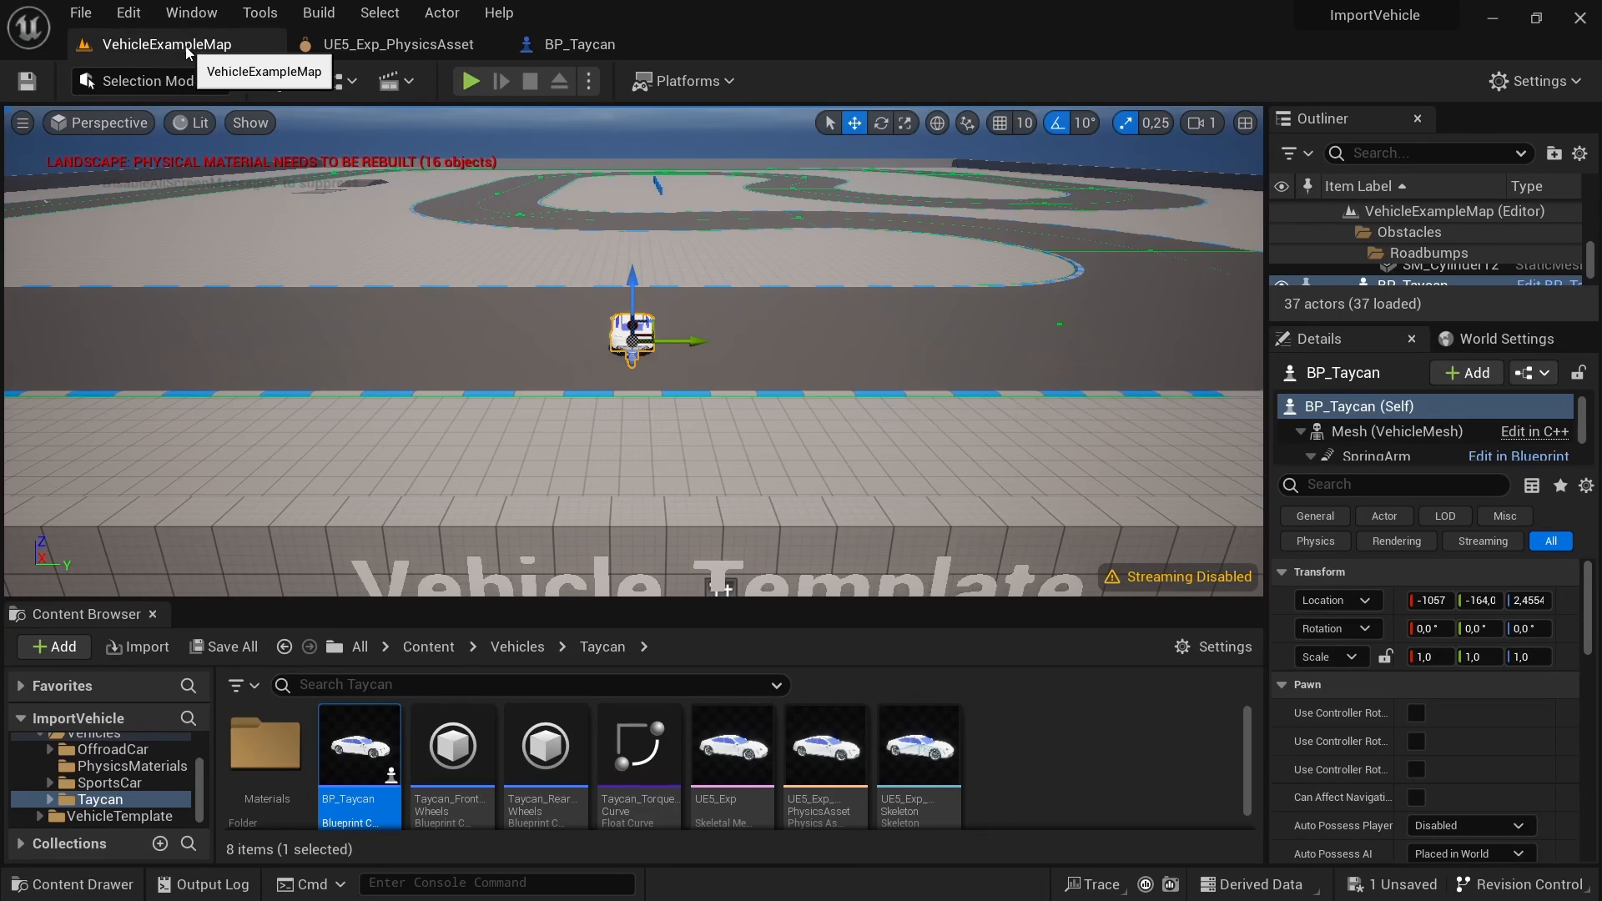
left_click(221, 647)
left_click(932, 694)
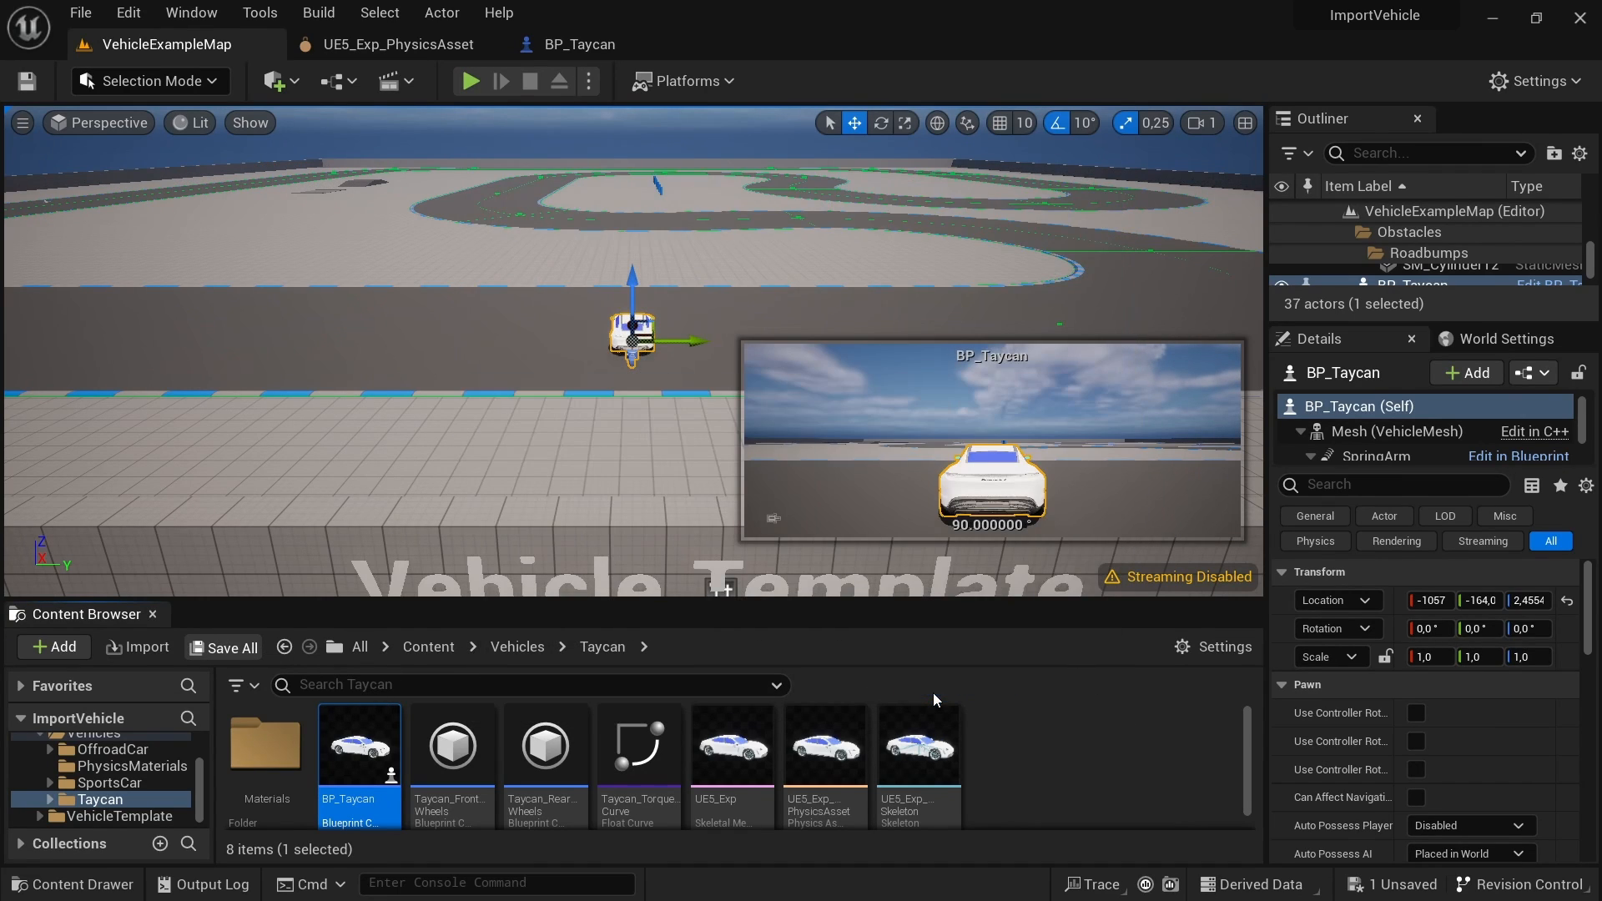
scroll(1352, 743, "down", 5)
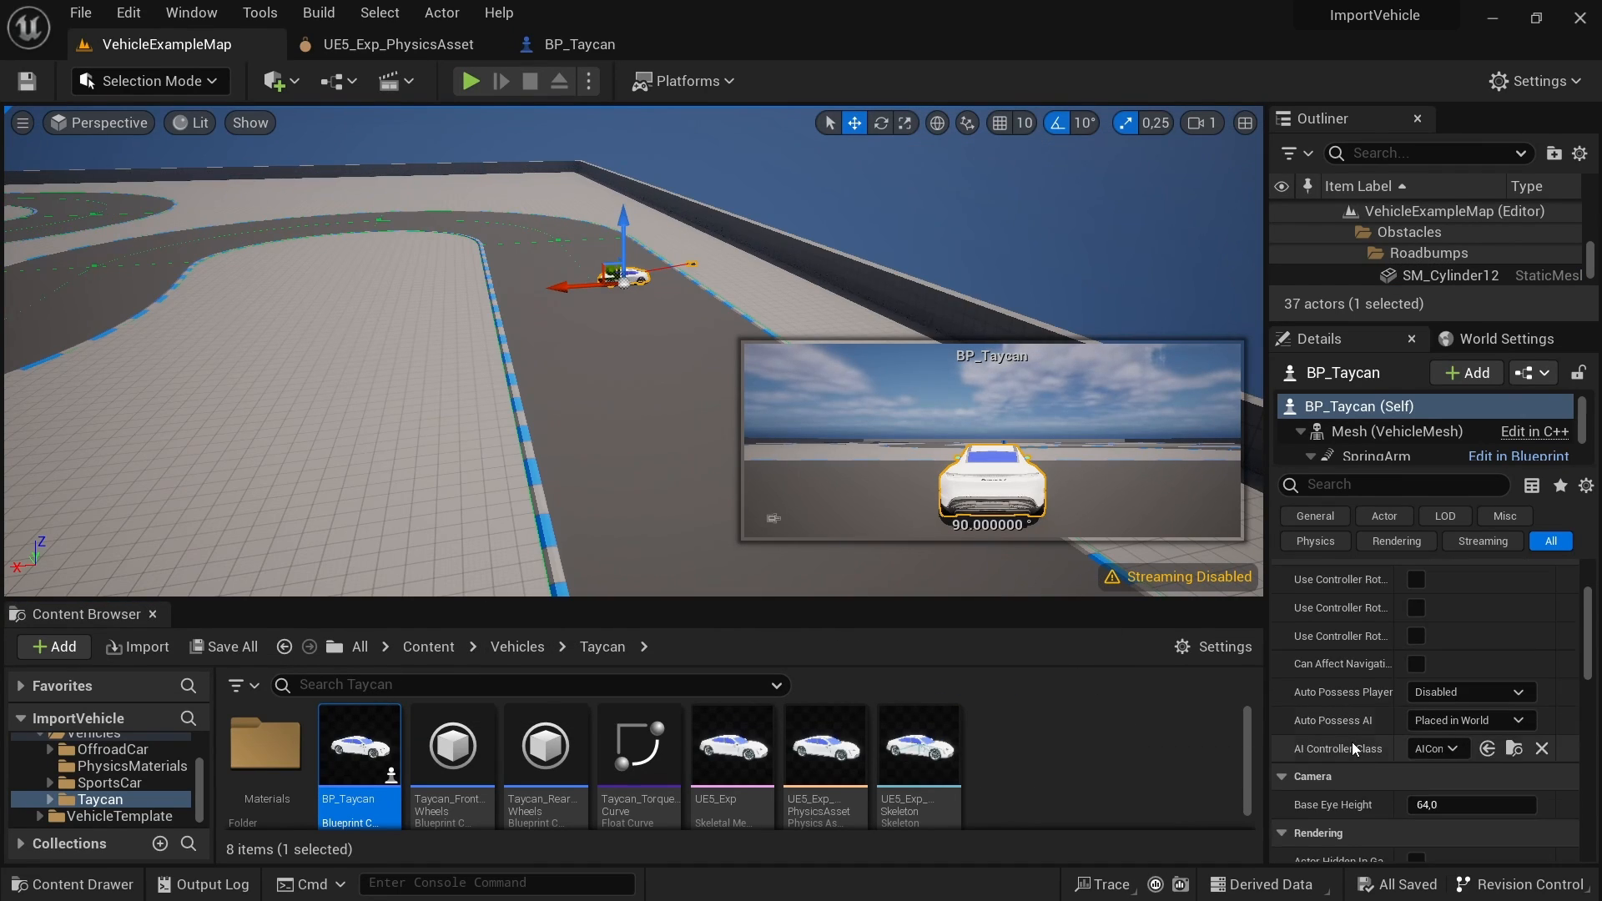
left_click(1469, 659)
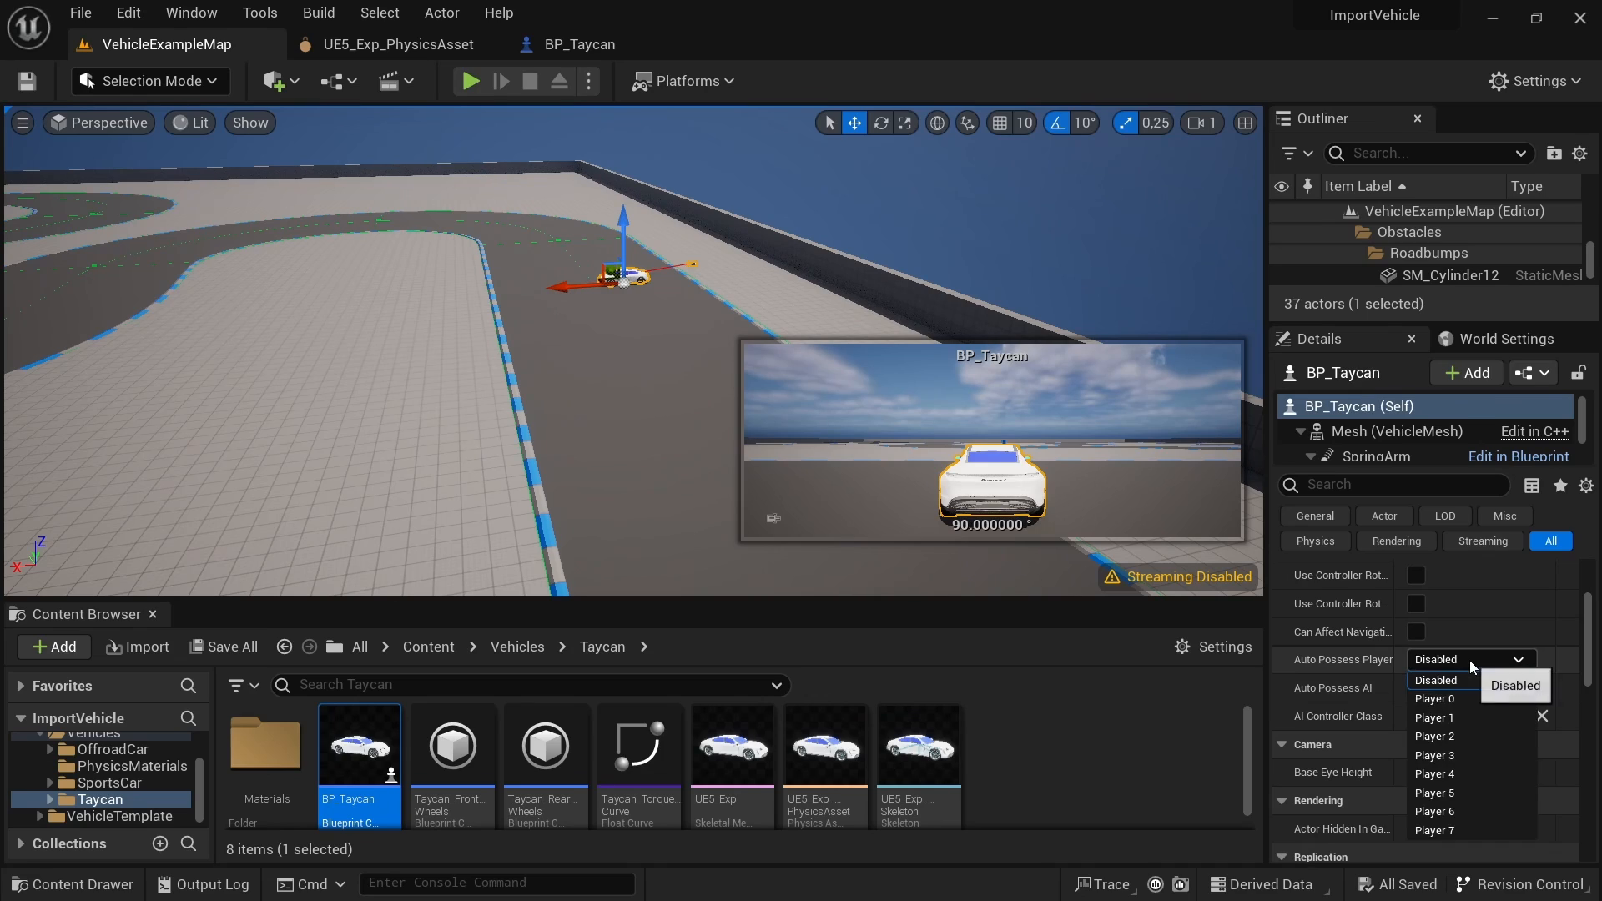
left_click(1461, 699)
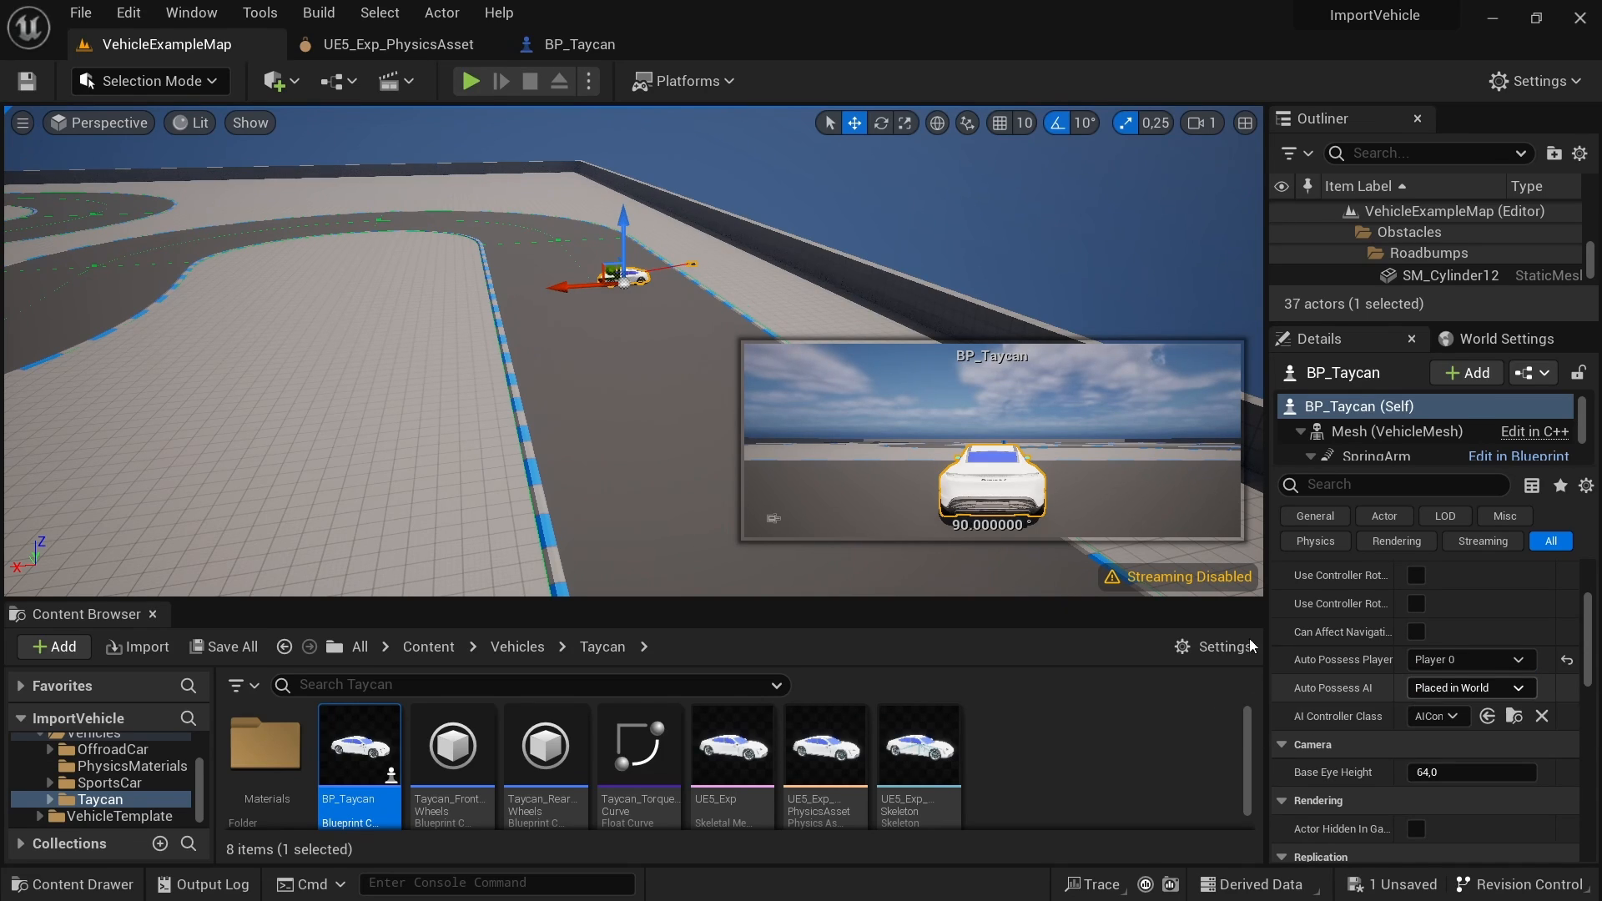
left_click(224, 647)
left_click(958, 693)
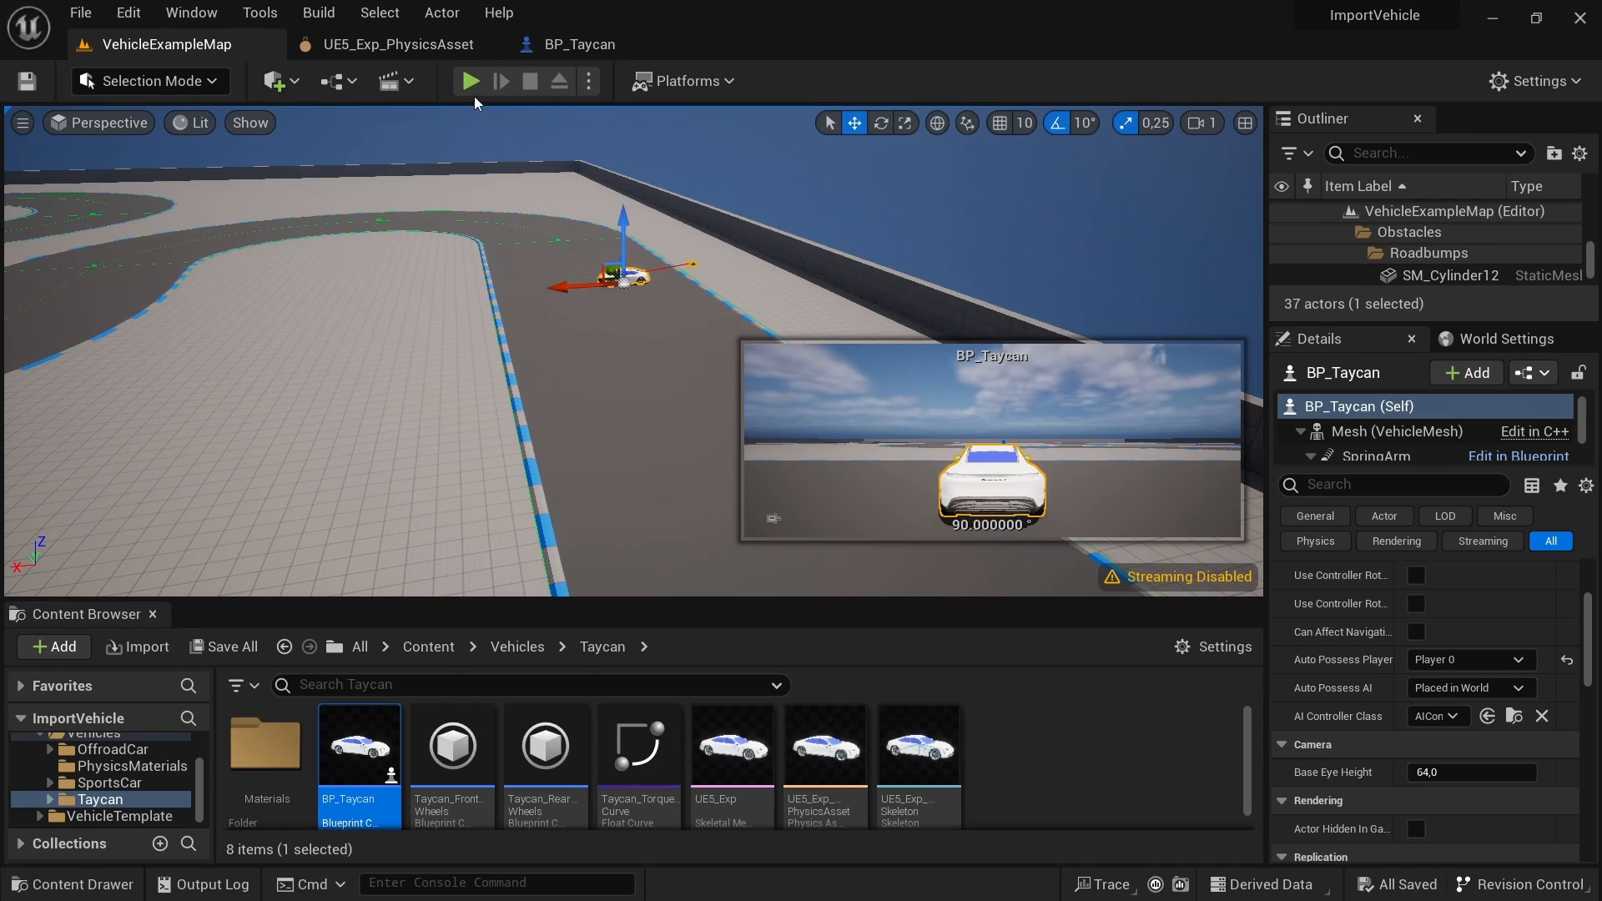
Step: Play the level to test the Taycan driving forward, and stop the session
left_click(470, 82)
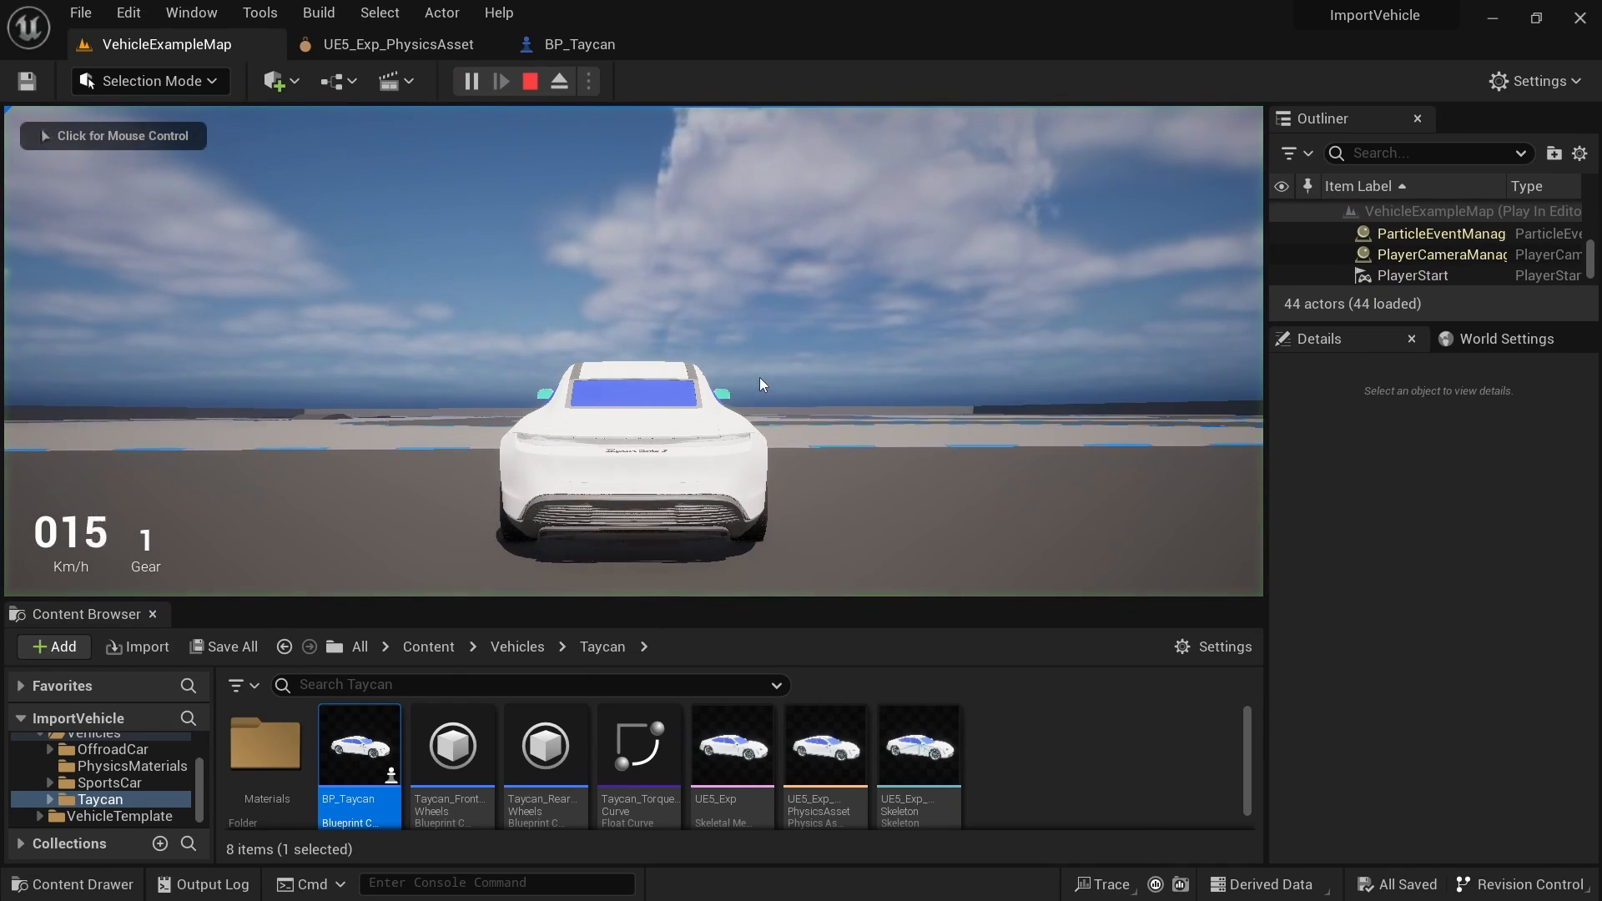
key("w")
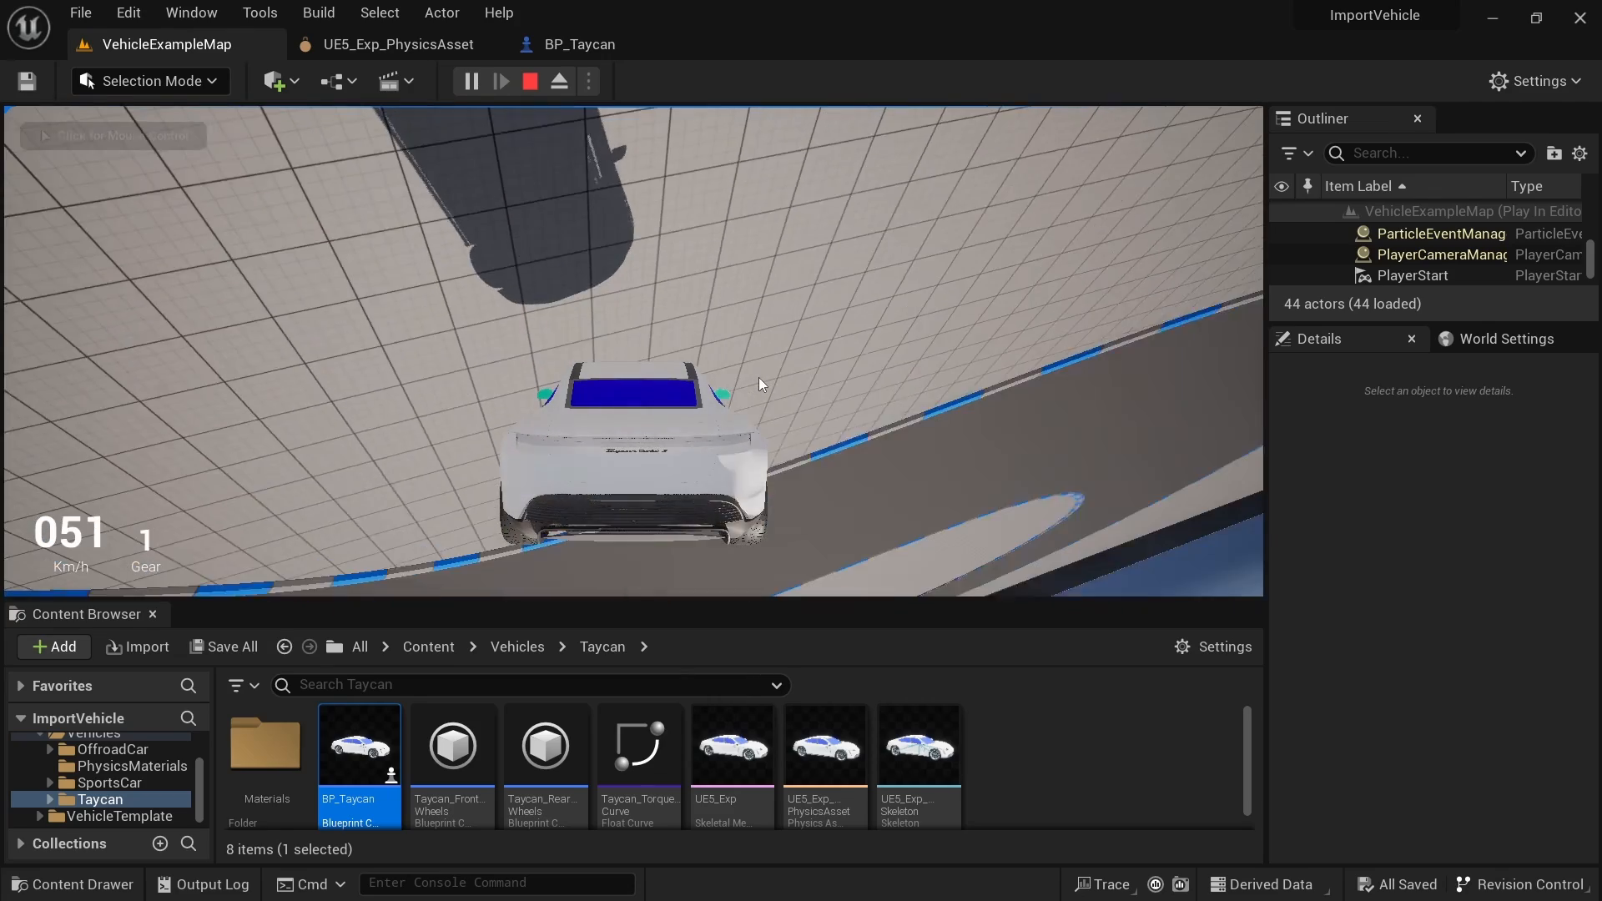
key("Escape")
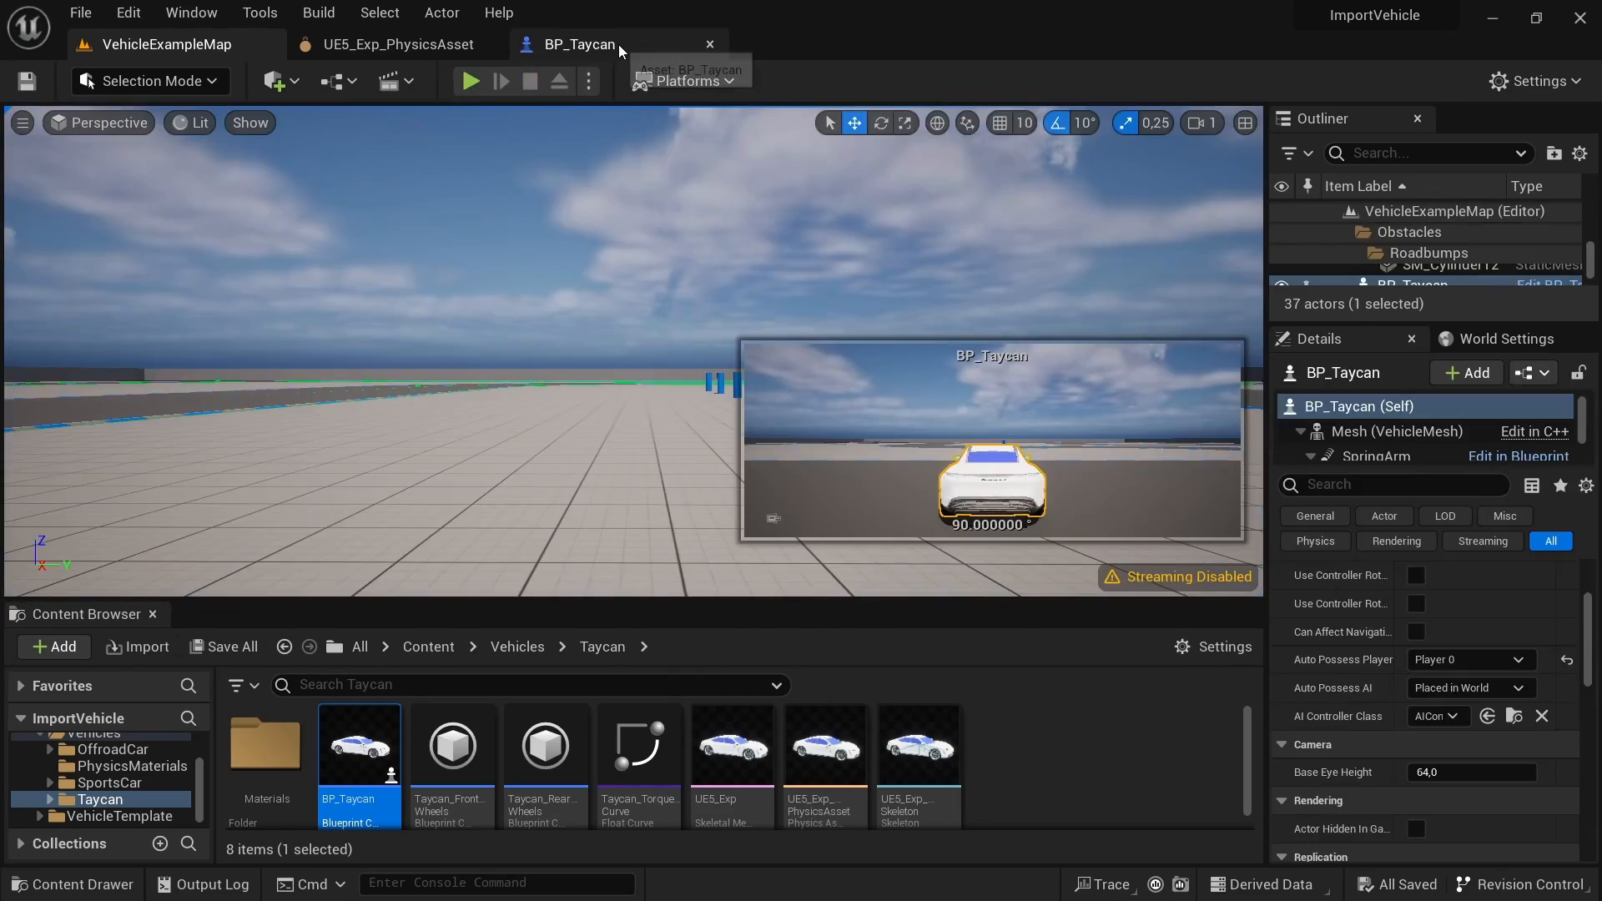
Step: Disconnect Event Tick from Set Throttle Input in BP_Taycan's Event Graph and move the throttle nodes below it
left_click(618, 44)
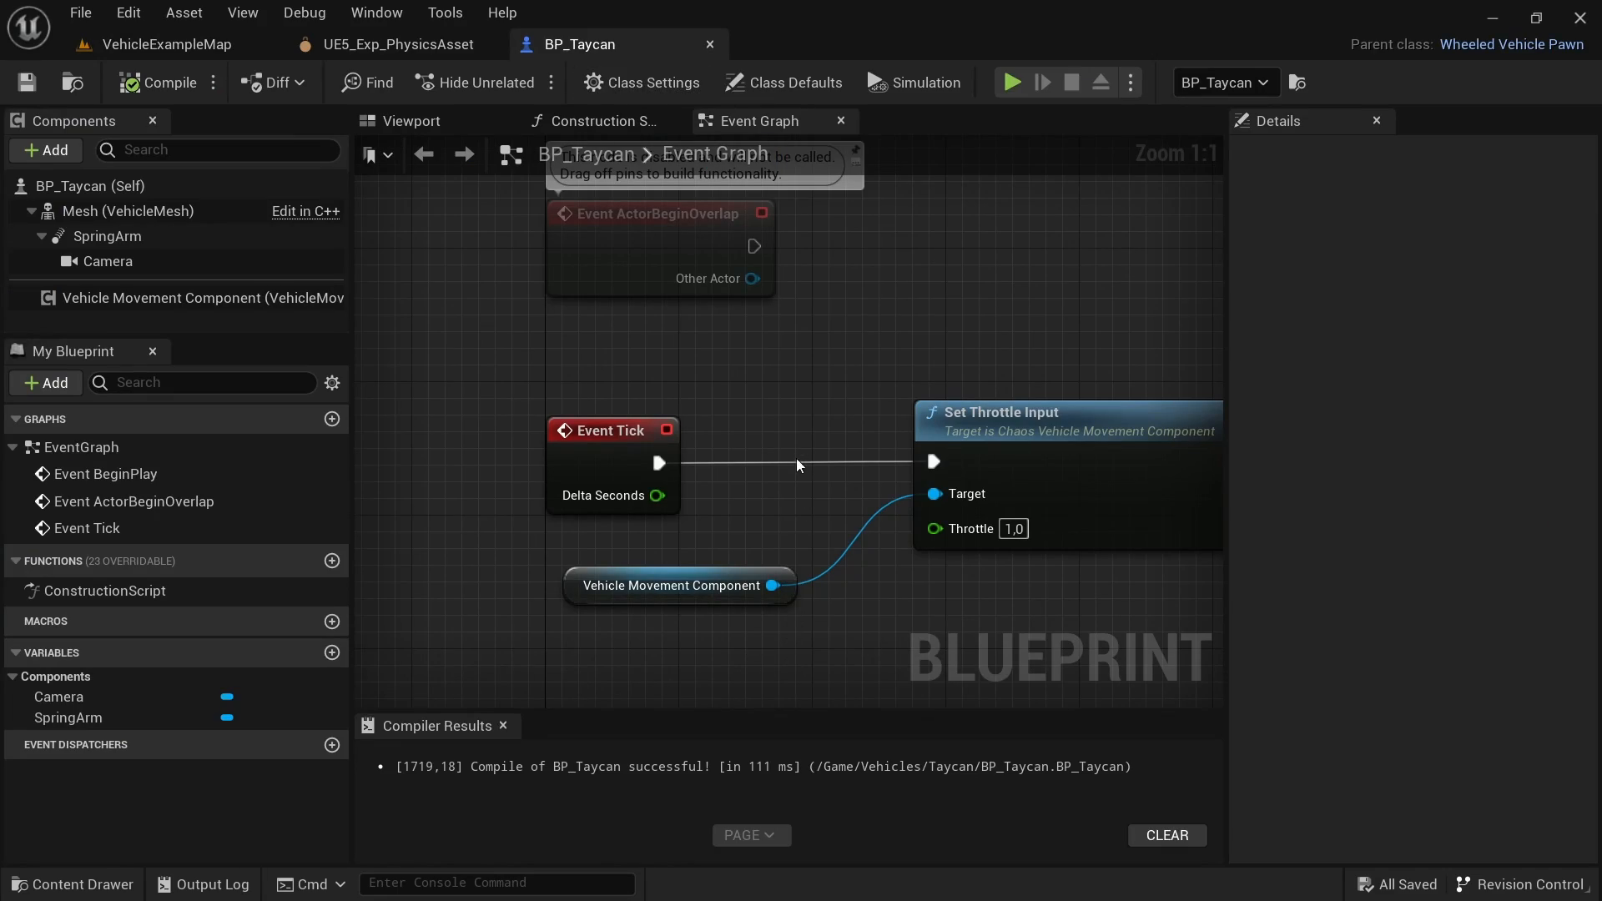
scroll(659, 406, "down", 5)
left_click_drag(703, 513, 829, 584)
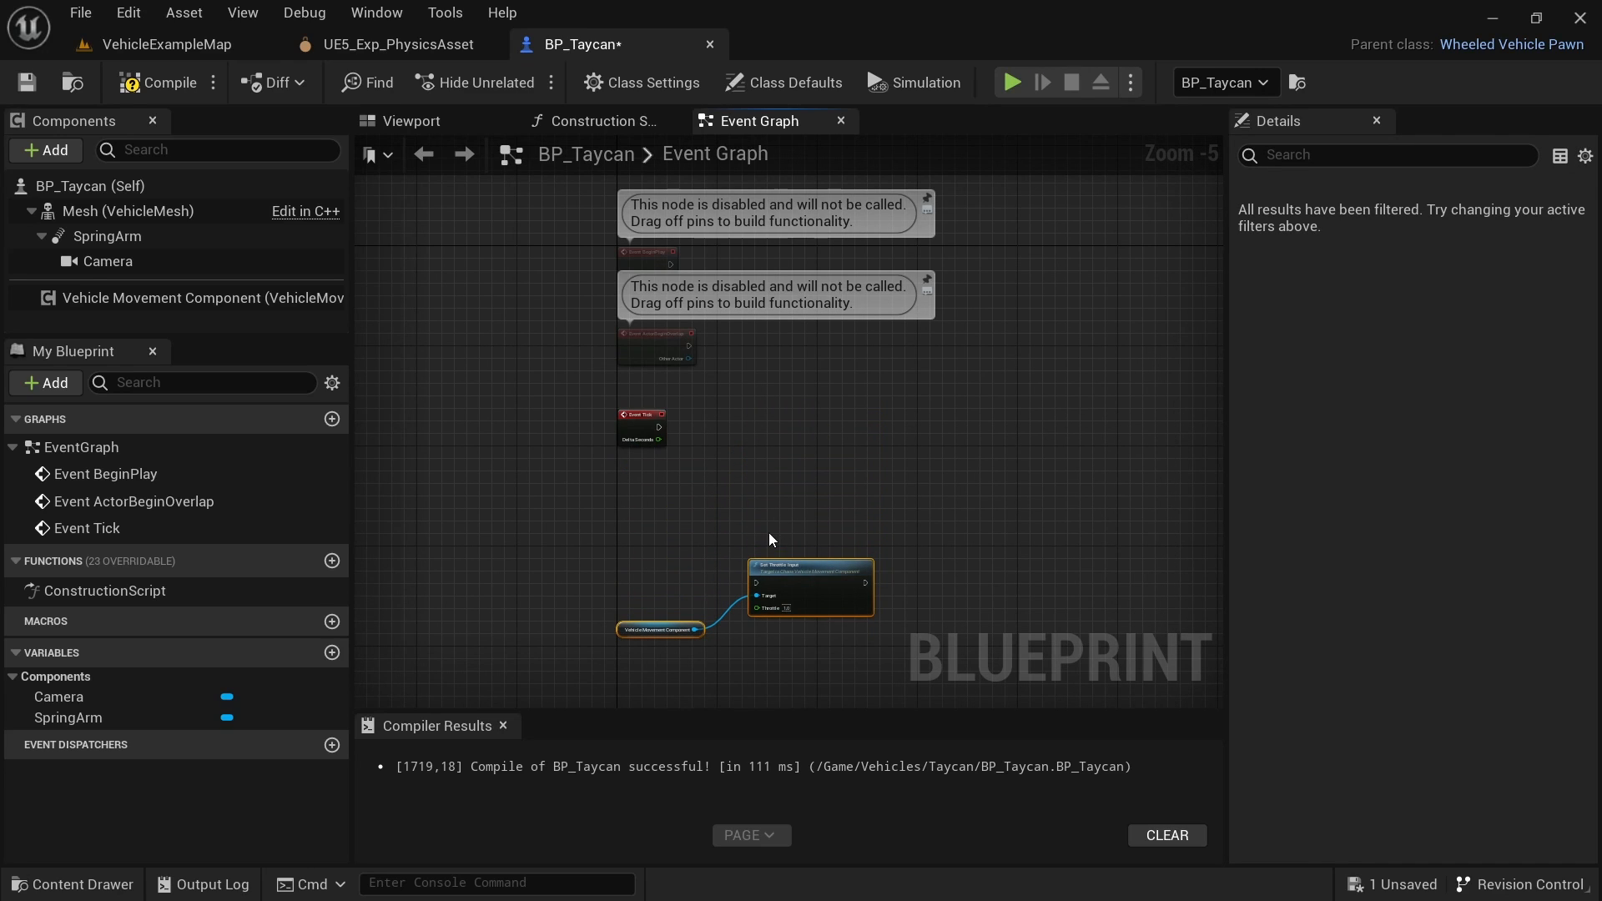
scroll(734, 521, "down", 2)
scroll(668, 467, "up", 4)
Step: Add an EnhancedInputAction IA_Throttle event beside the throttle nodes
right_click(669, 467)
type("en")
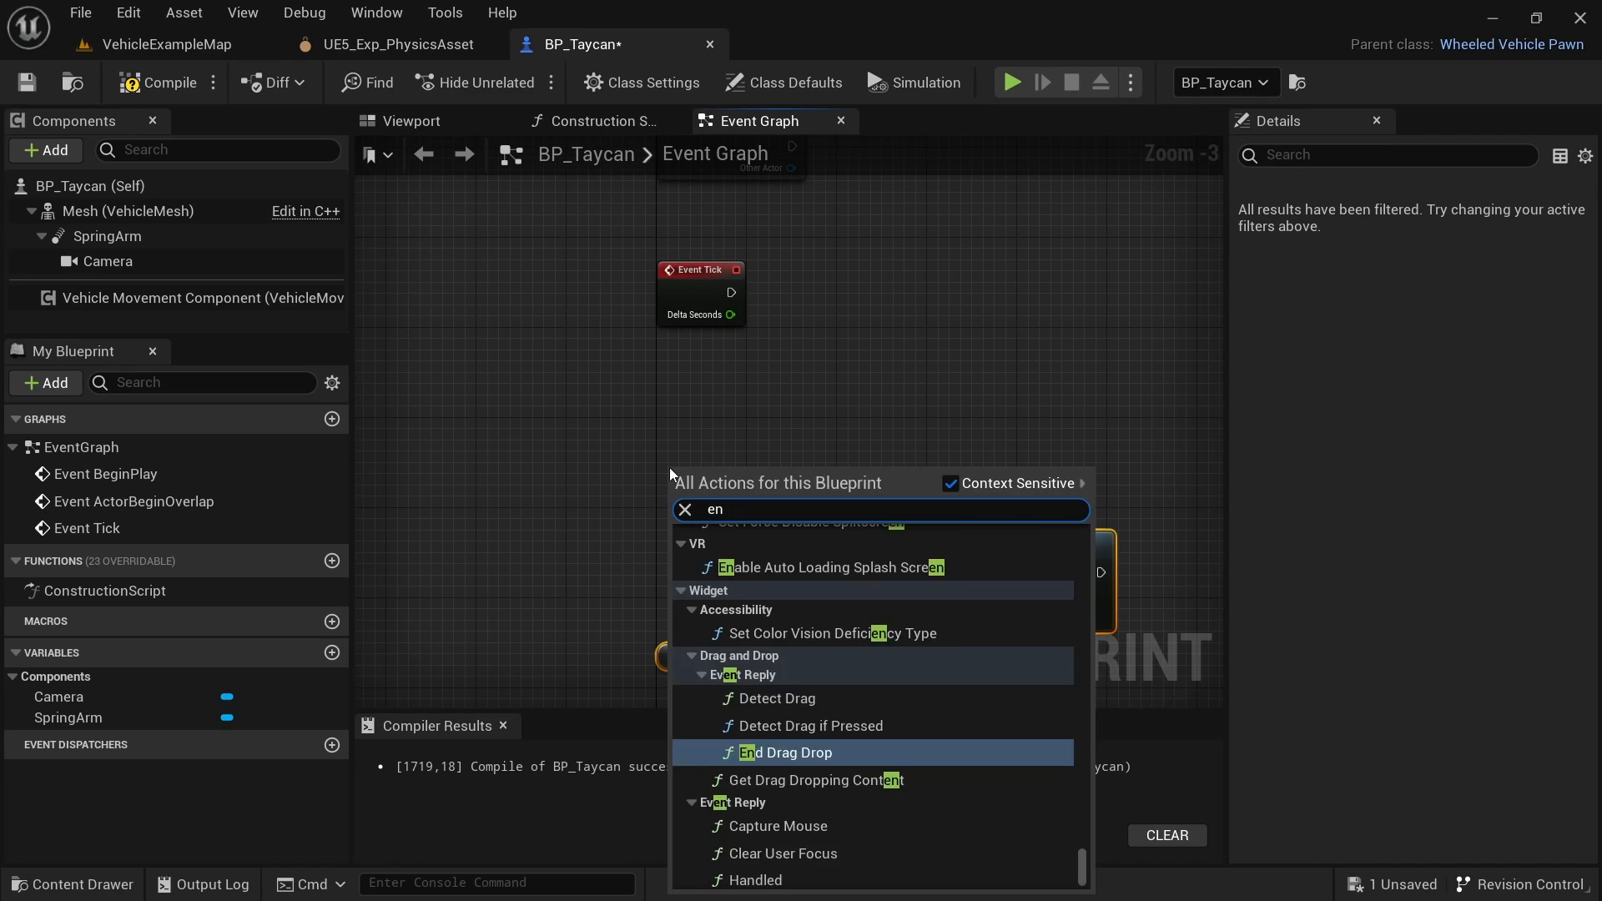
type("hanced")
scroll(800, 672, "down", 5)
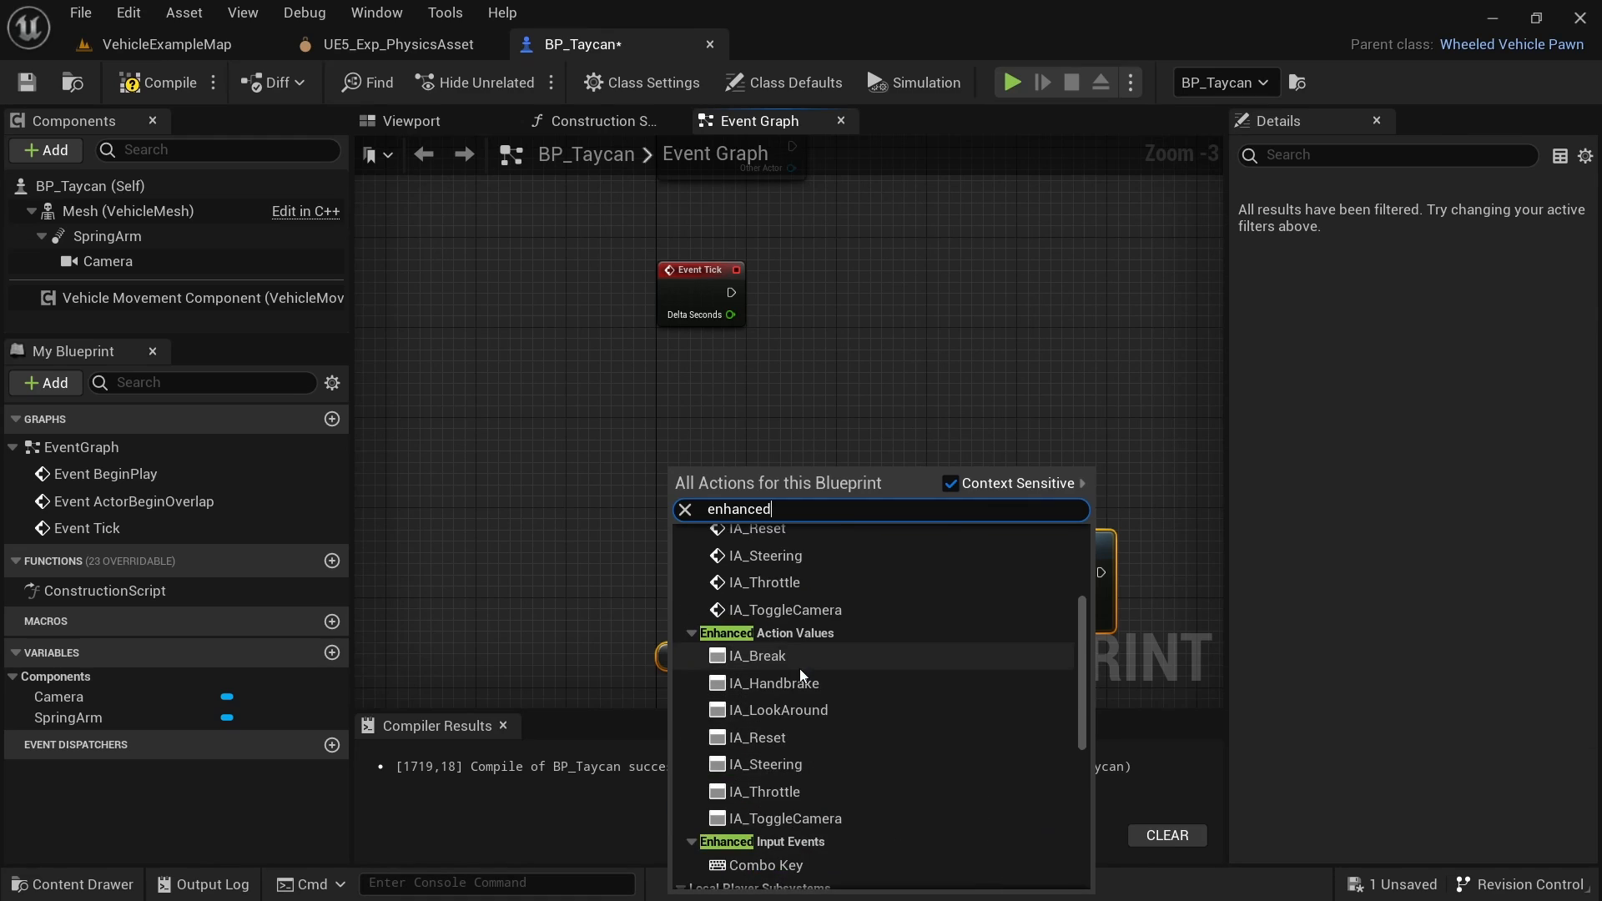
scroll(800, 674, "up", 3)
left_click(777, 705)
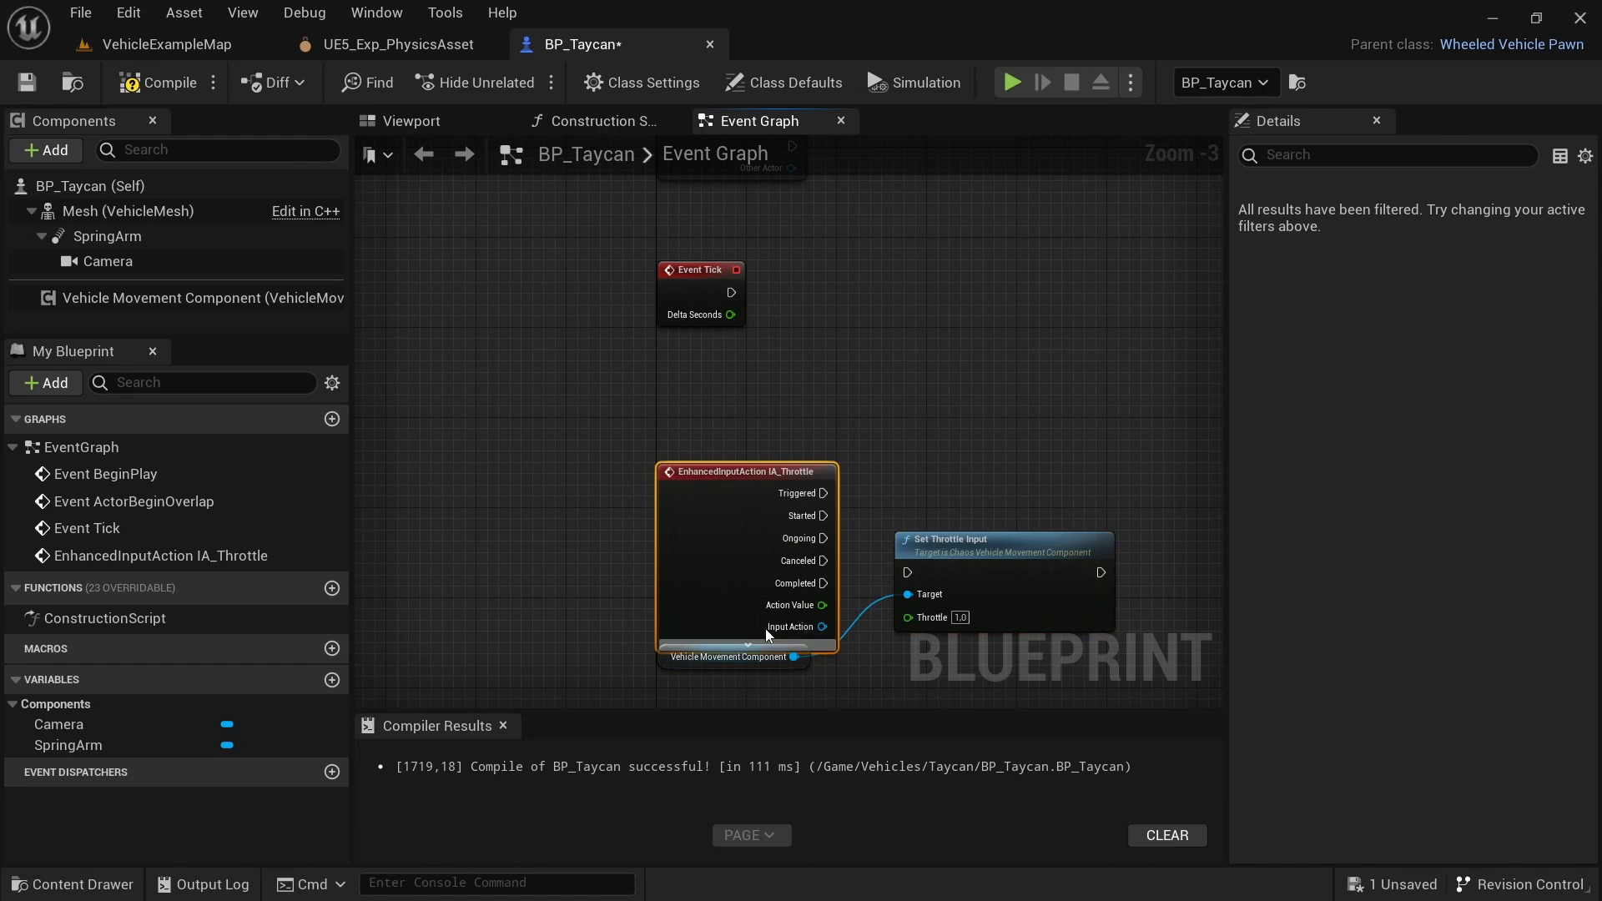
Step: Connect IA_Throttle's Triggered and Completed outputs to Set Throttle Input, and its Action Value to Throttle
left_click_drag(733, 469, 732, 436)
left_click_drag(824, 460, 1031, 440)
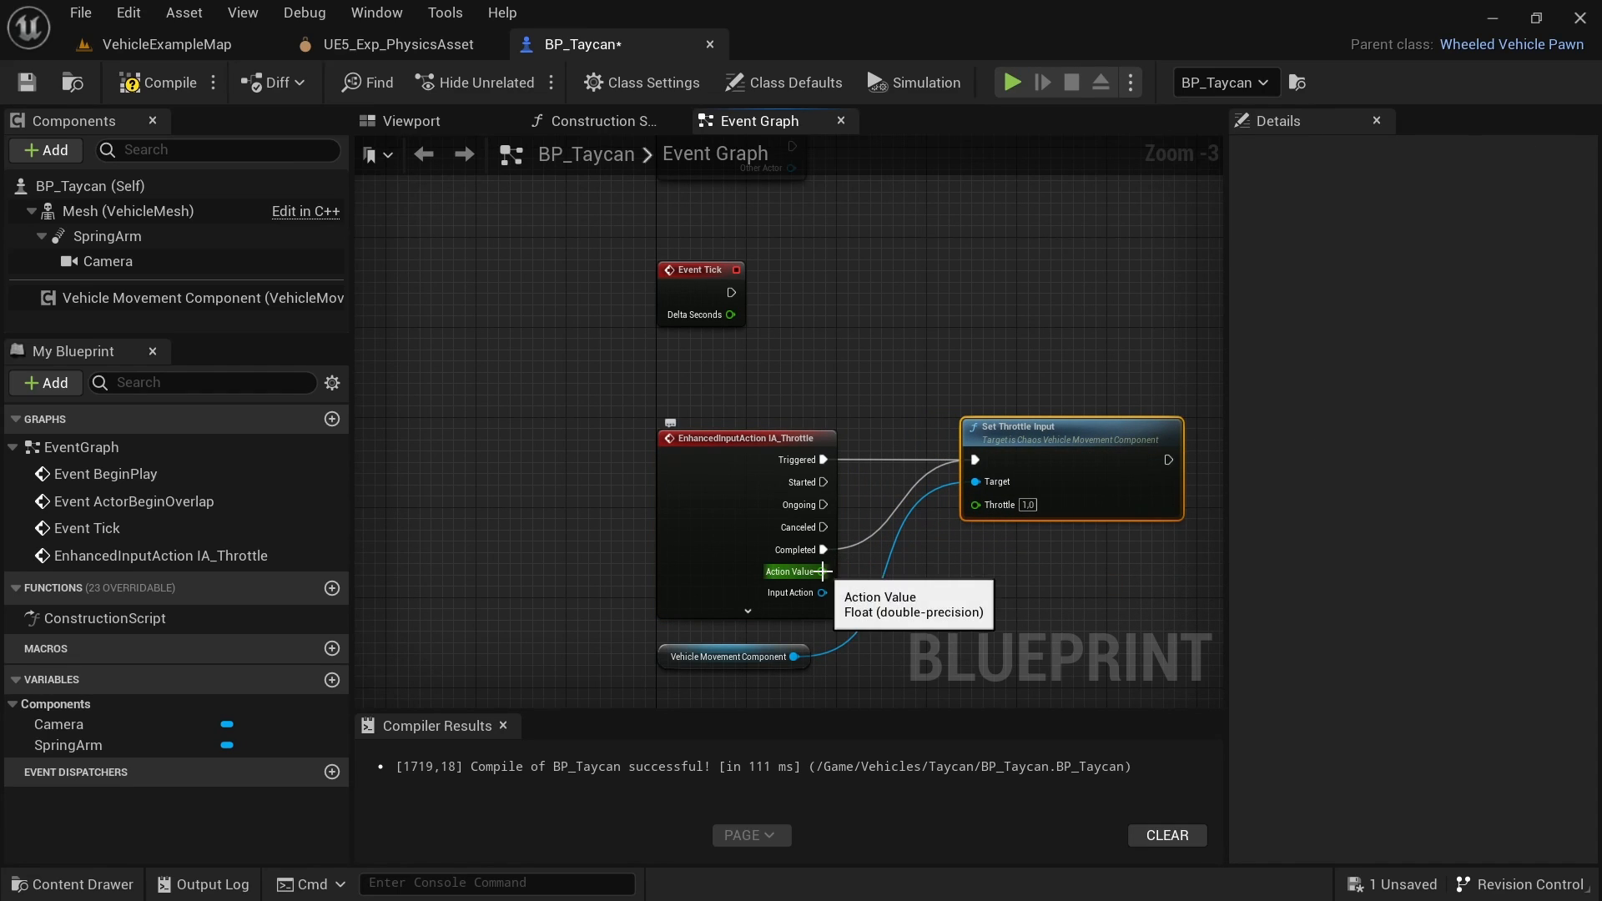
left_click_drag(822, 572, 975, 505)
Step: Add an EnhancedInputAction IA_Break event below the throttle nodes, aligned with the IA_Throttle event
scroll(836, 531, "down", 4)
scroll(838, 529, "up", 5)
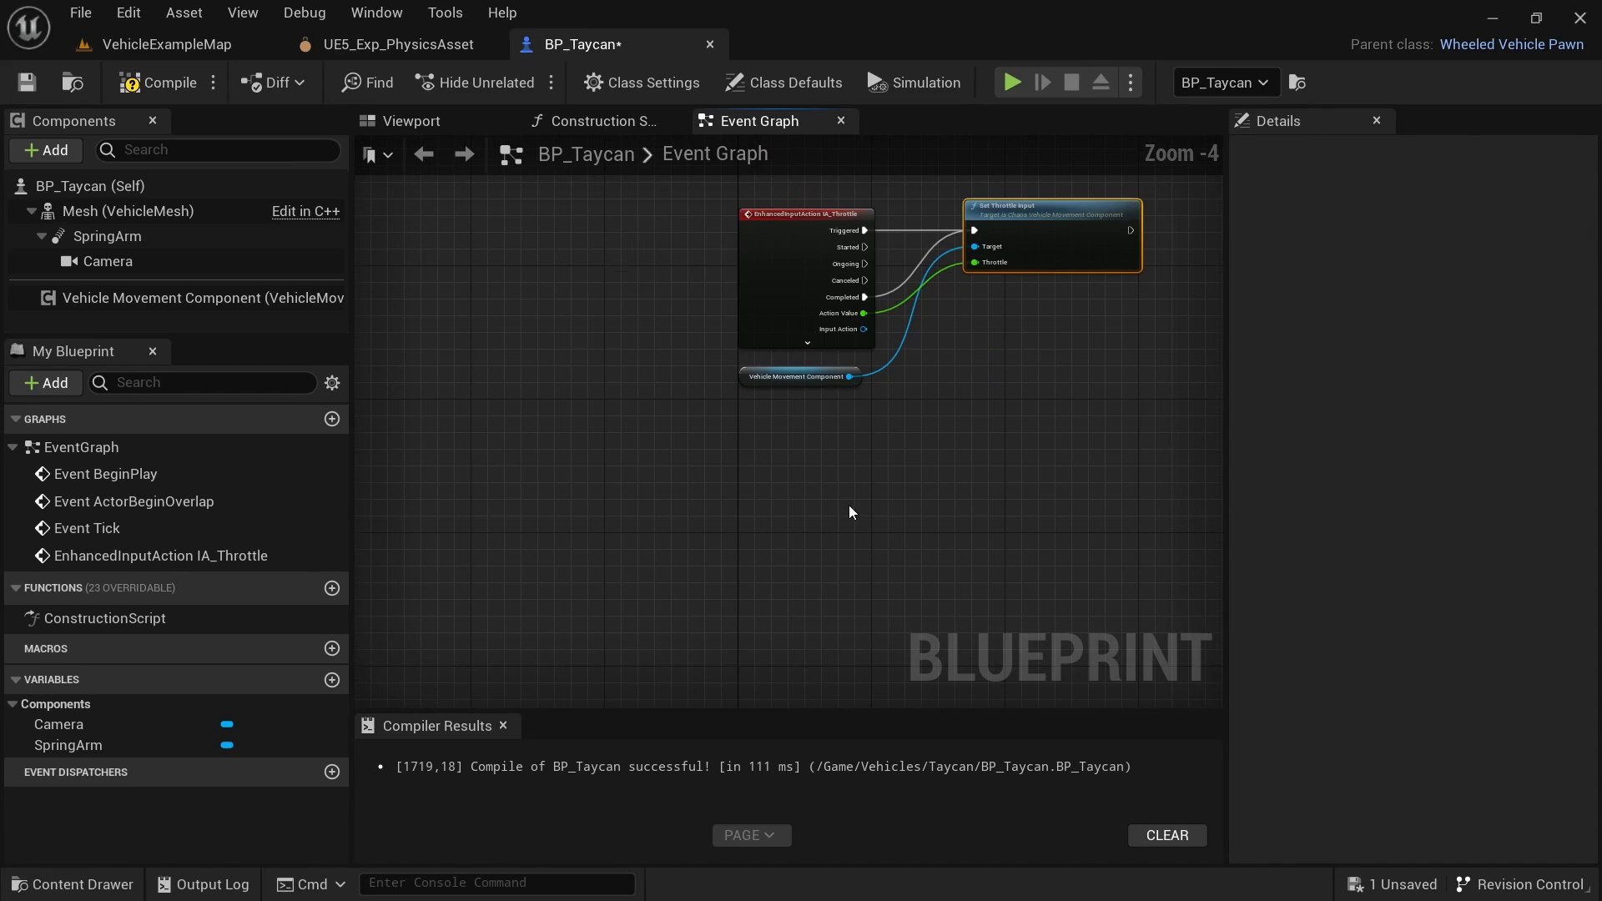
right_click_drag(739, 529, 555, 679)
right_click(553, 574)
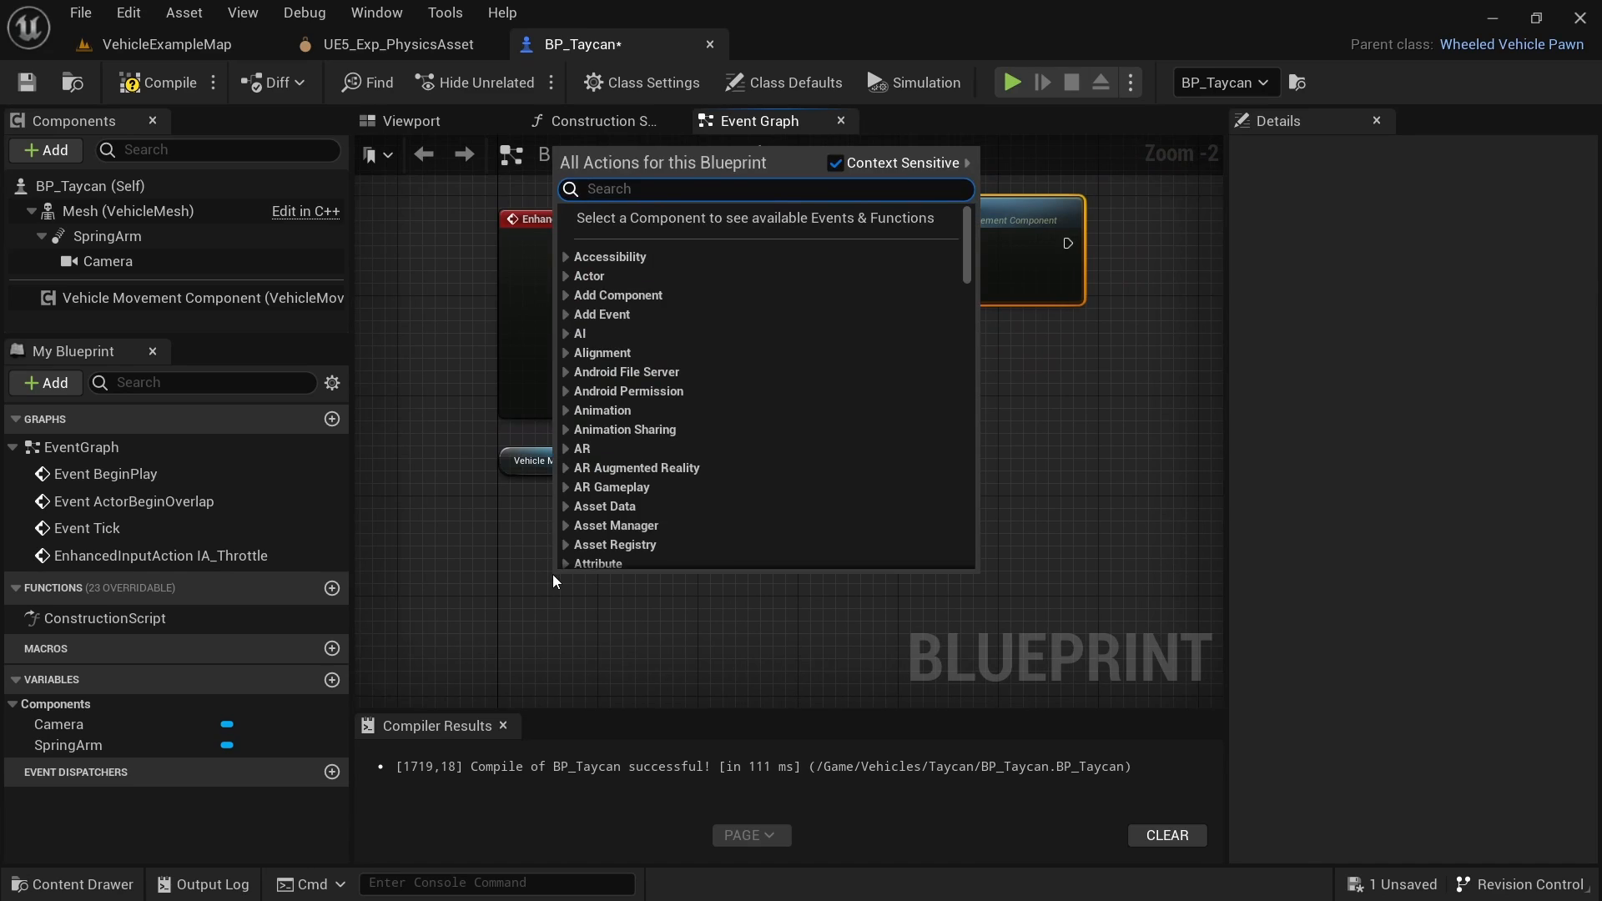
type("enhanced")
scroll(691, 428, "up", 6)
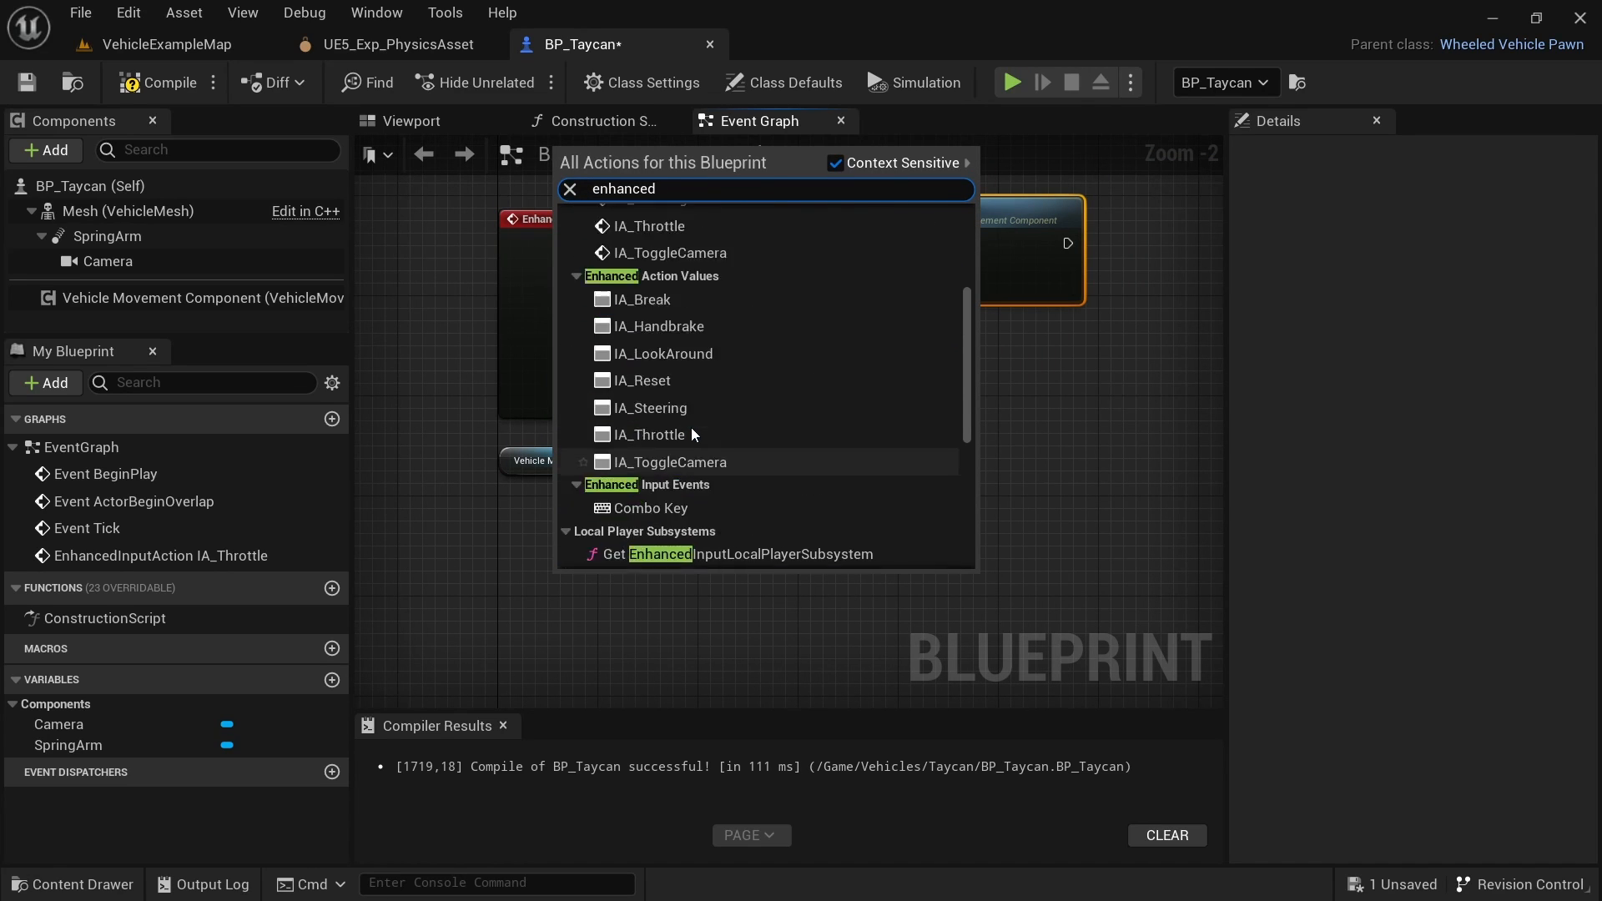
left_click(656, 260)
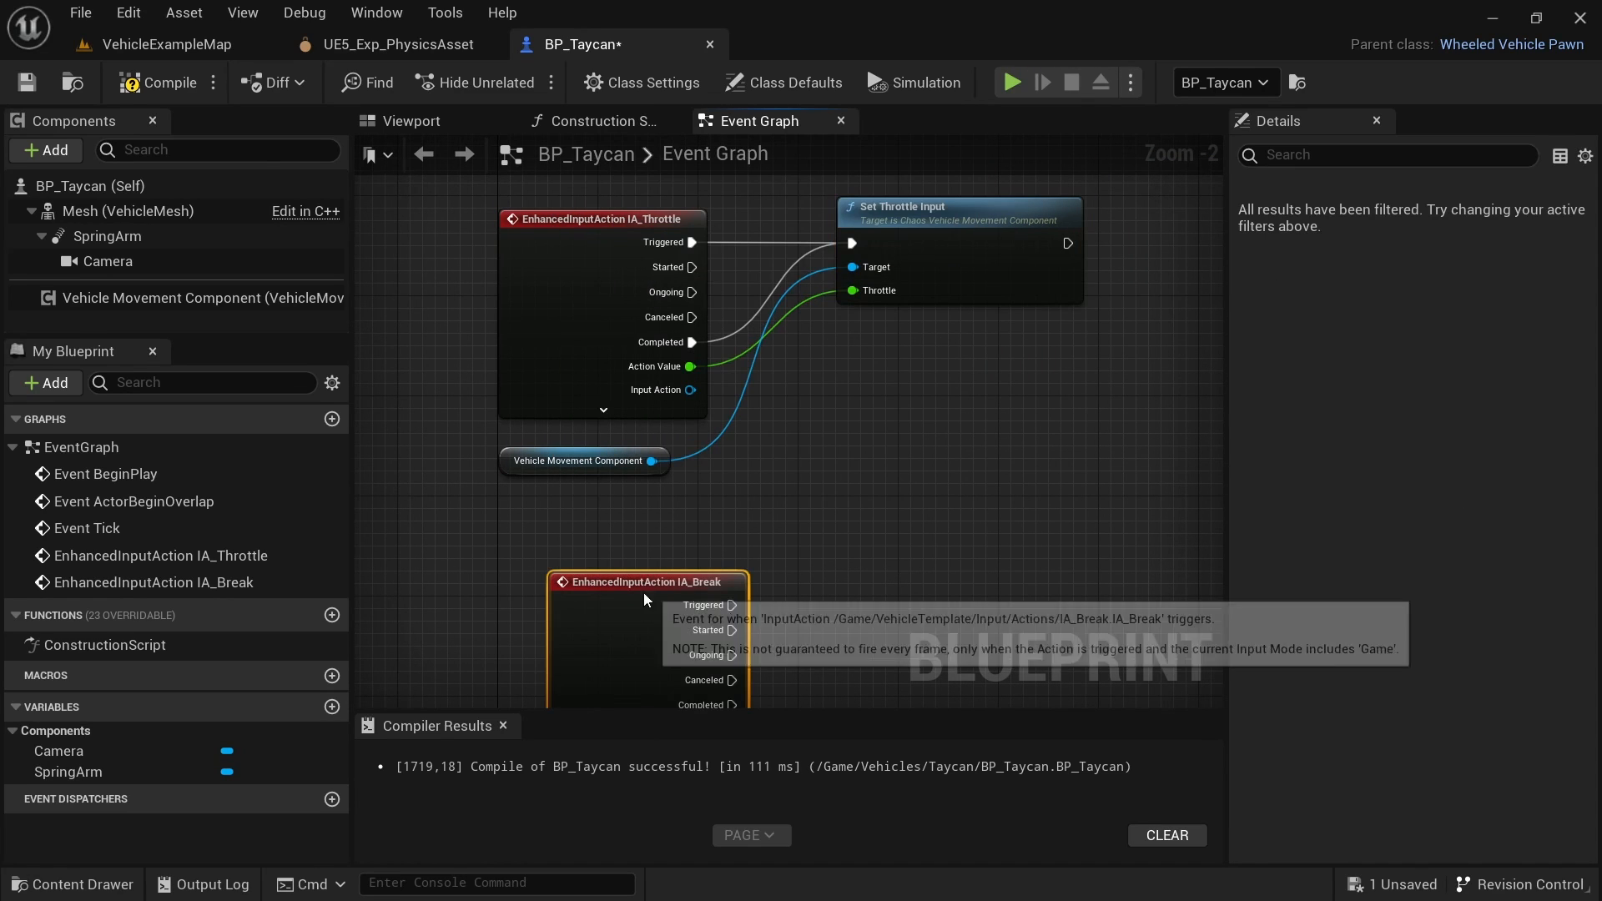
left_click_drag(644, 593, 578, 532)
Step: Duplicate the Vehicle Movement Component reference and place the copy below the IA_Break event
left_click(508, 464)
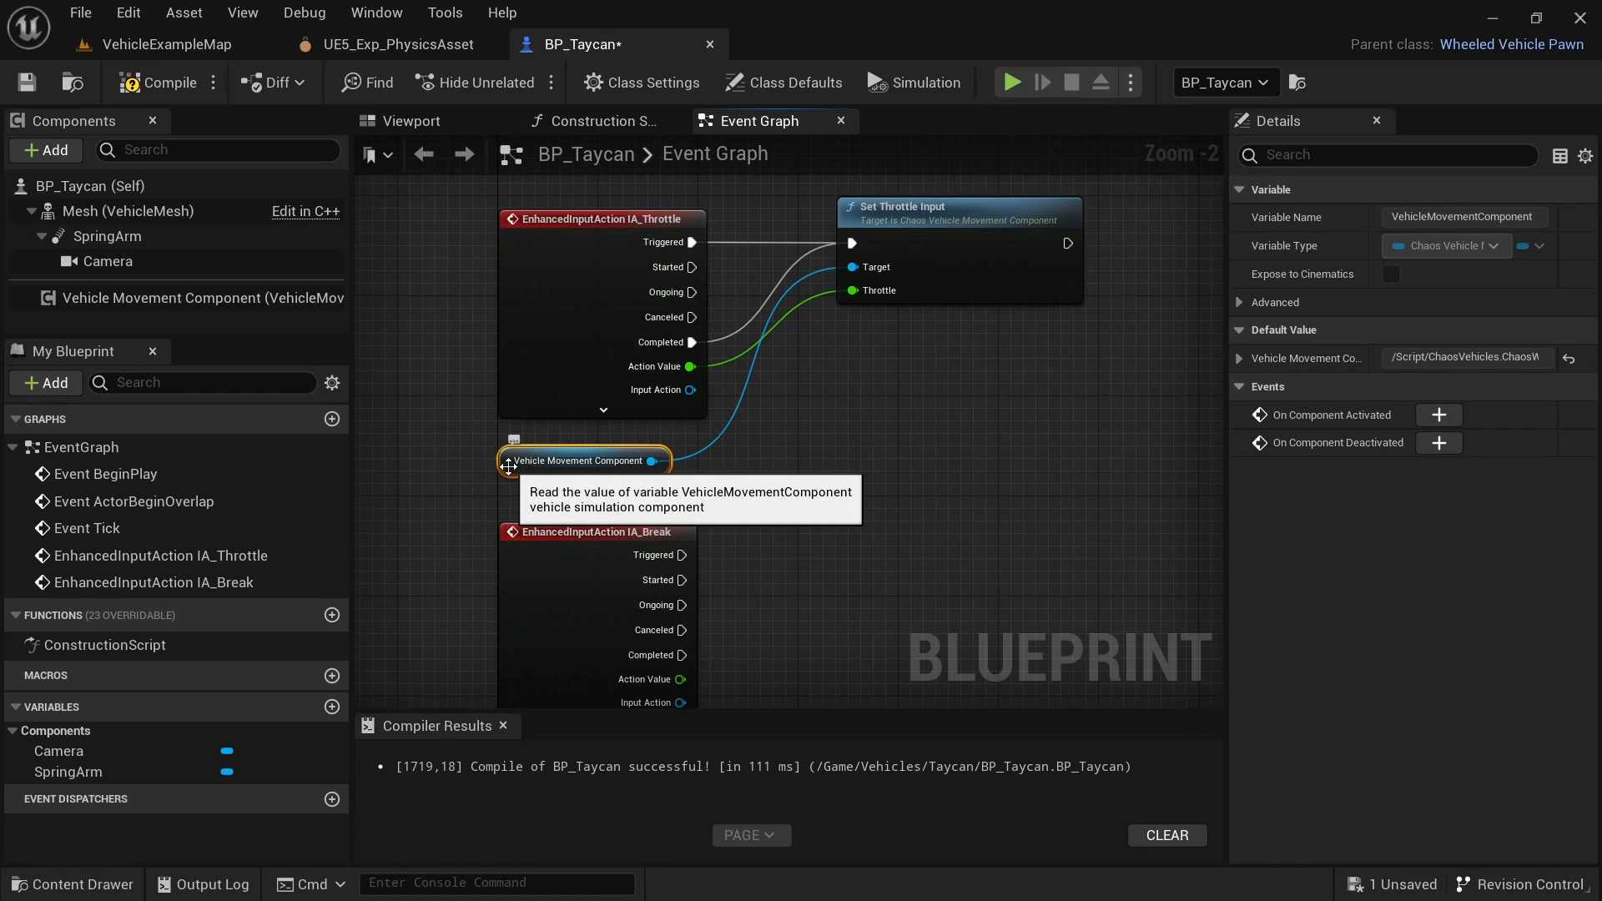
right_click_drag(433, 591, 385, 325)
key("ctrl+w")
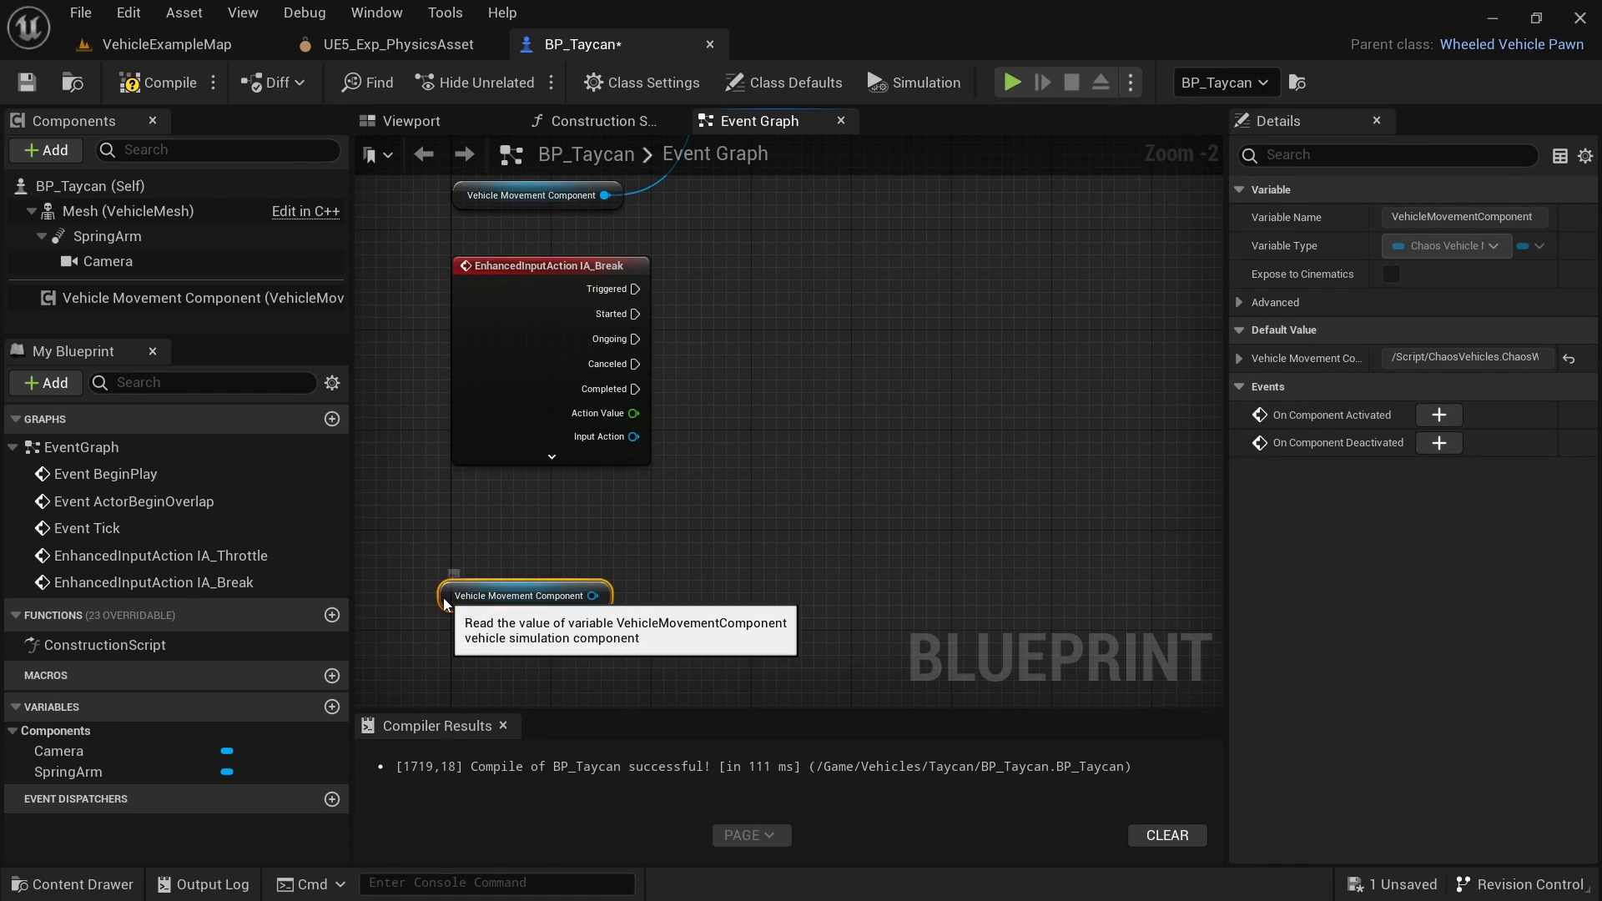
left_click_drag(443, 597, 482, 533)
Step: Create a Set Brake Input node from the duplicated Vehicle Movement Component reference
left_click_drag(632, 533, 826, 348)
type("set brake")
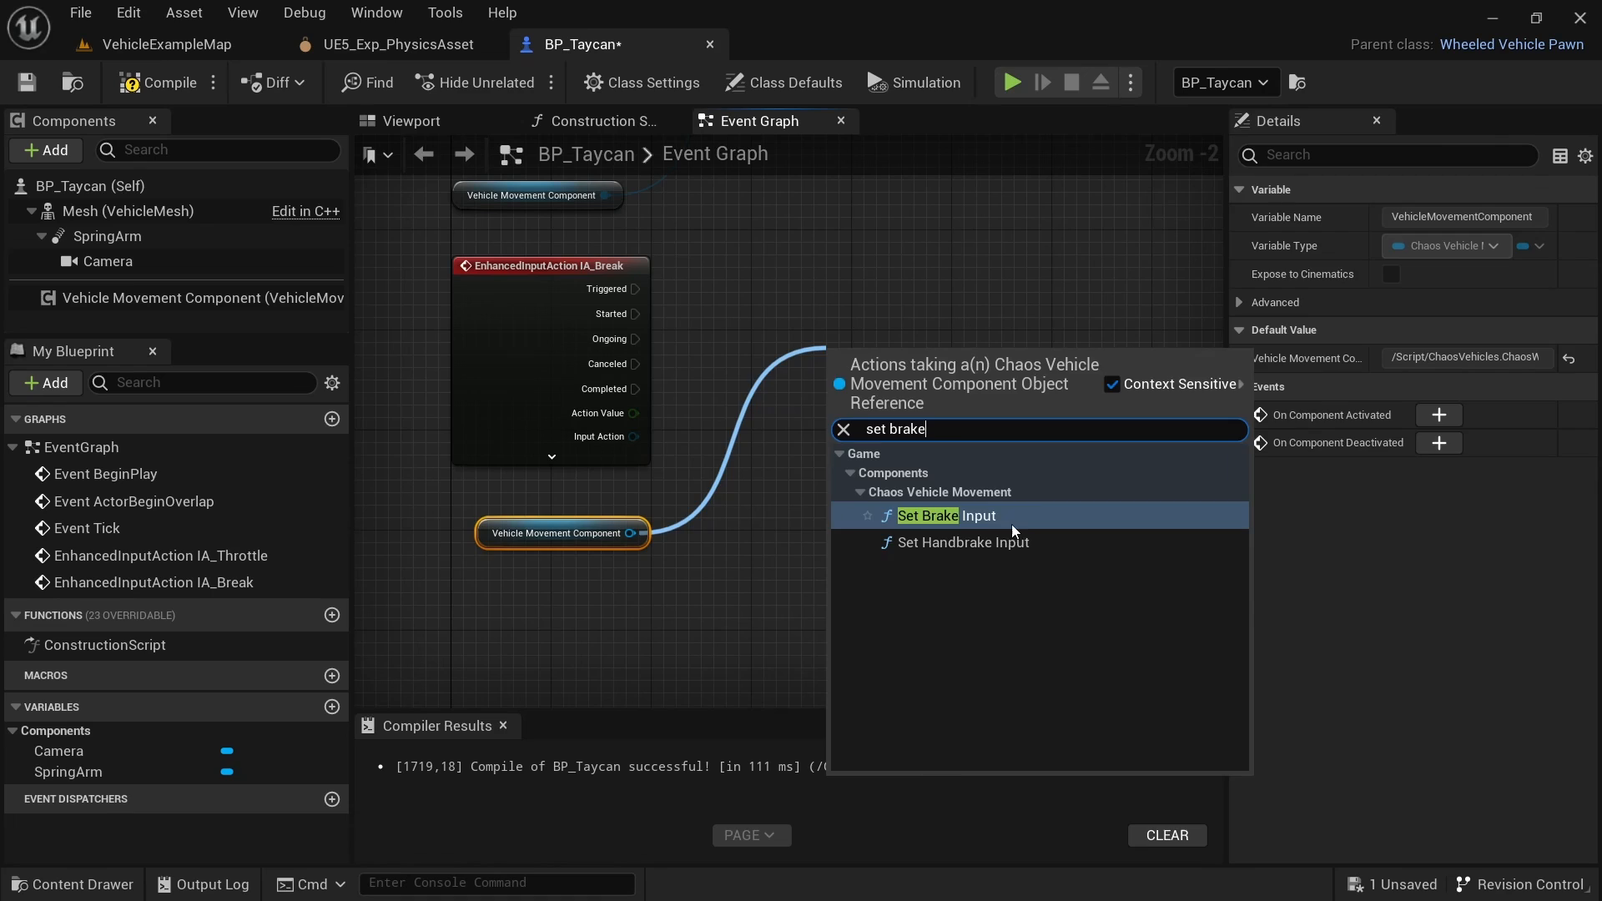
left_click(1011, 518)
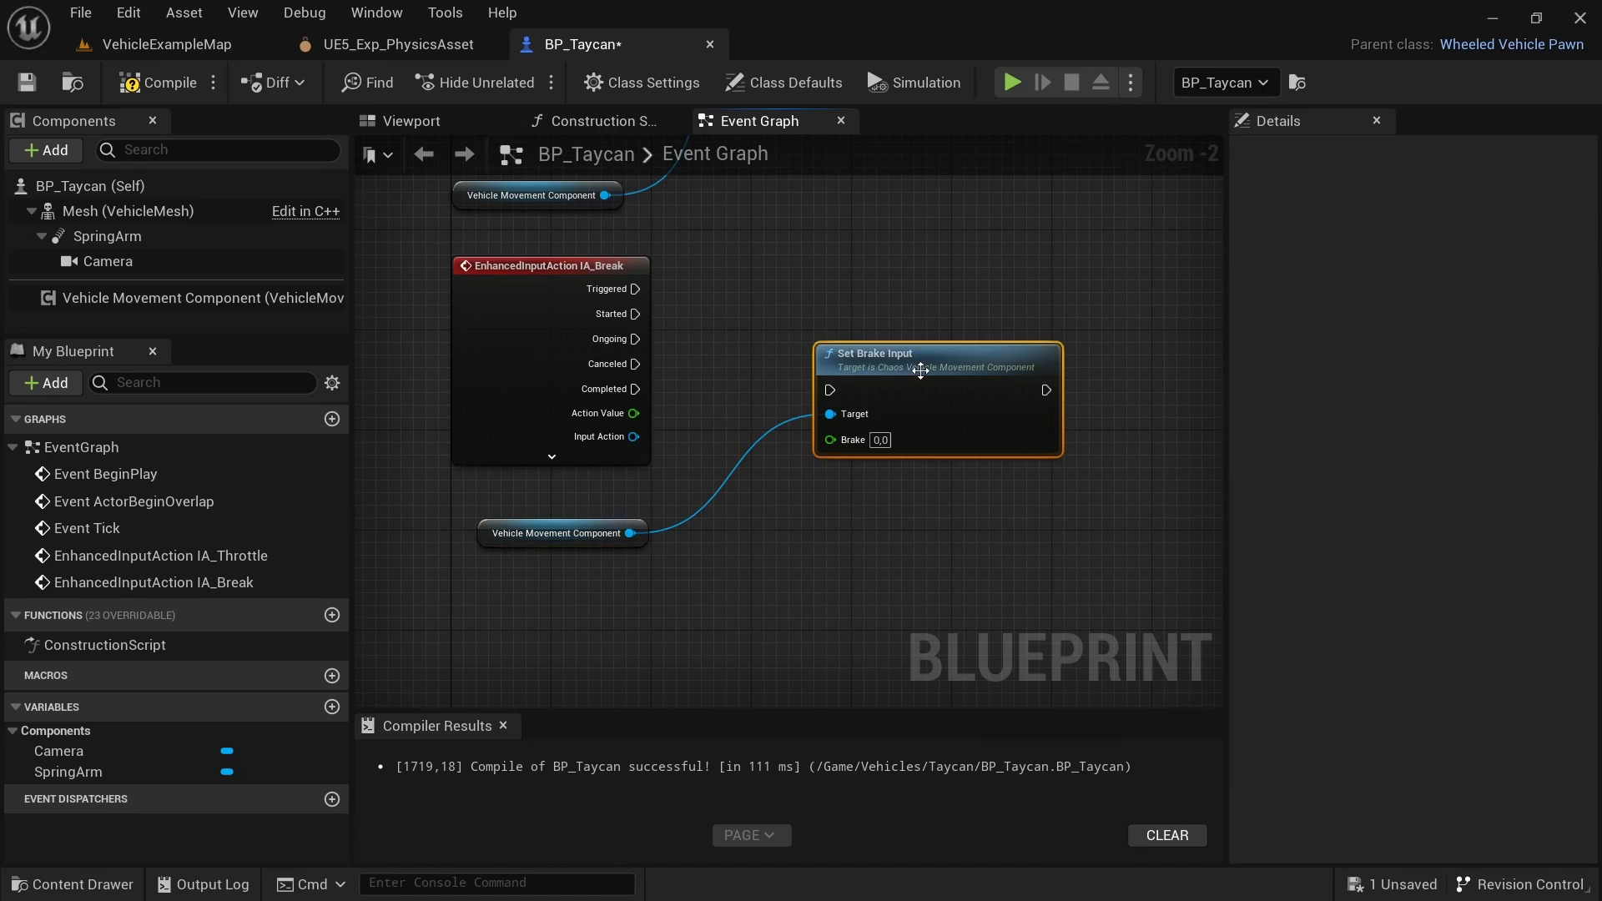
Step: Align Set Brake Input with the IA_Break event and connect Triggered to its execution input and Action Value to Brake
left_click_drag(918, 359, 905, 268)
left_click_drag(636, 289, 818, 304)
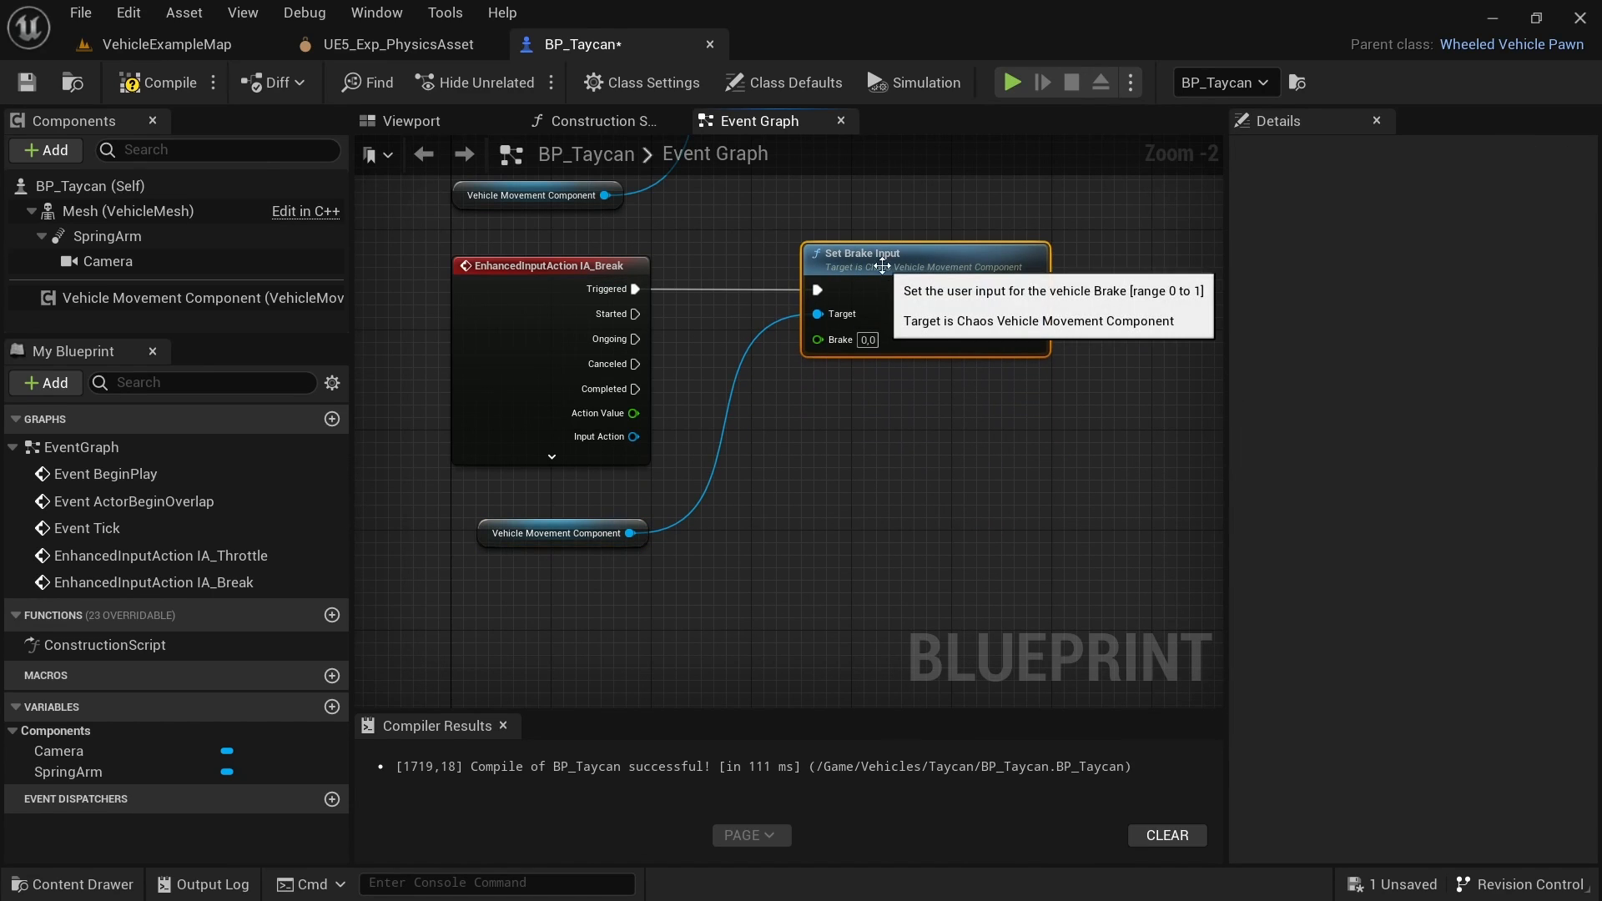
left_click_drag(633, 413, 818, 337)
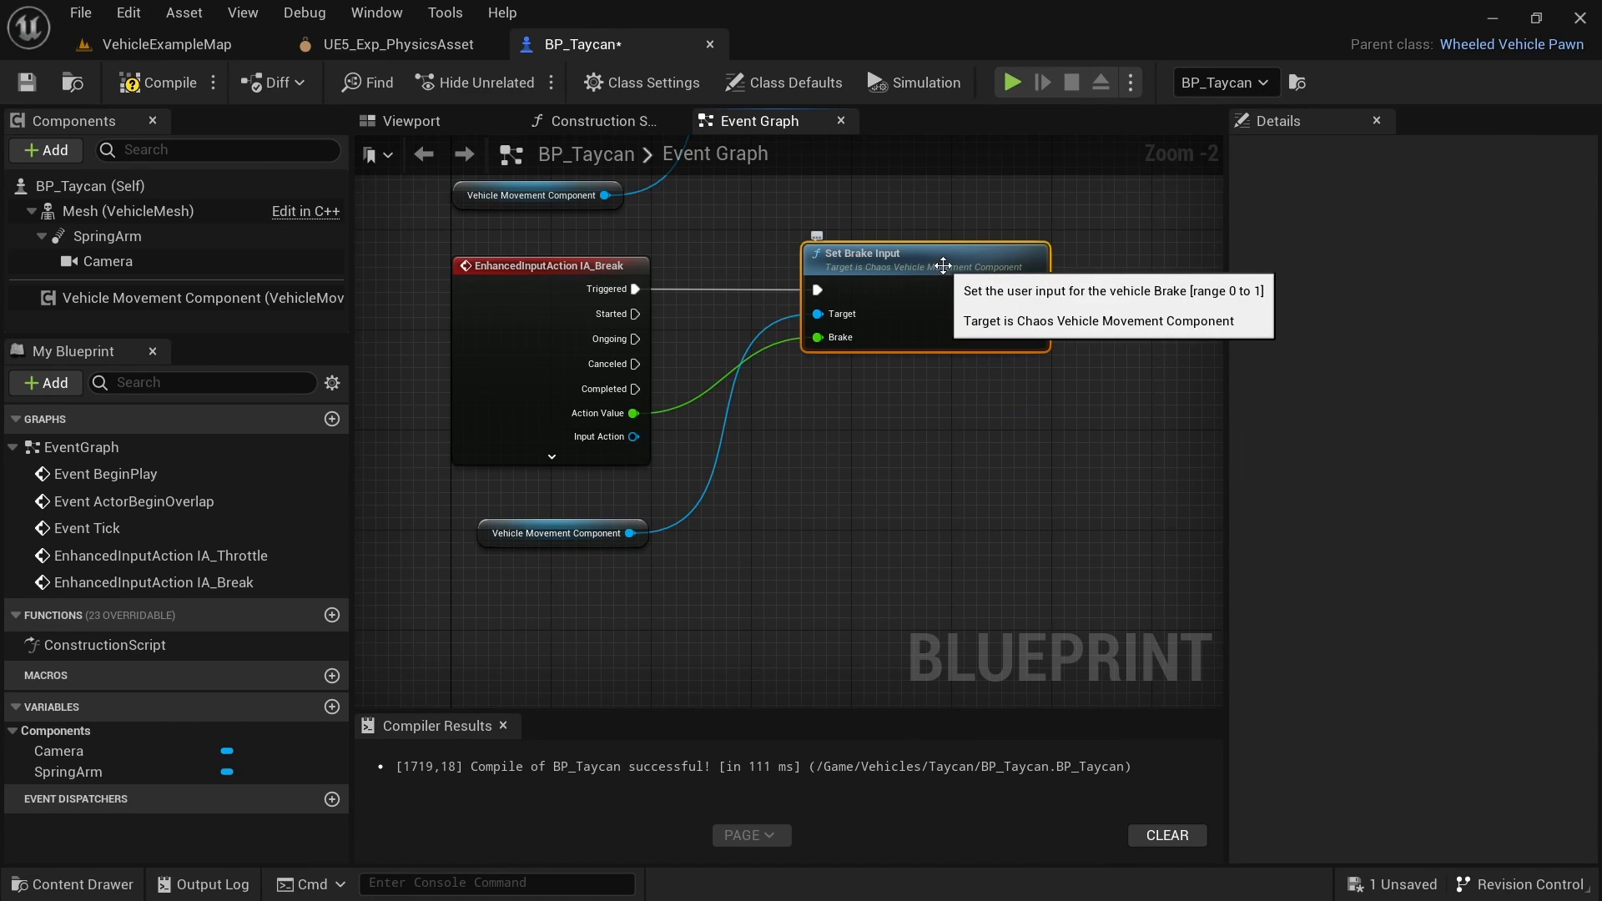
Step: Duplicate Set Brake Input below the original, connecting IA_Break's Completed output to it and the Vehicle Movement Component to its Target
key("ctrl+w")
left_click_drag(858, 428, 871, 428)
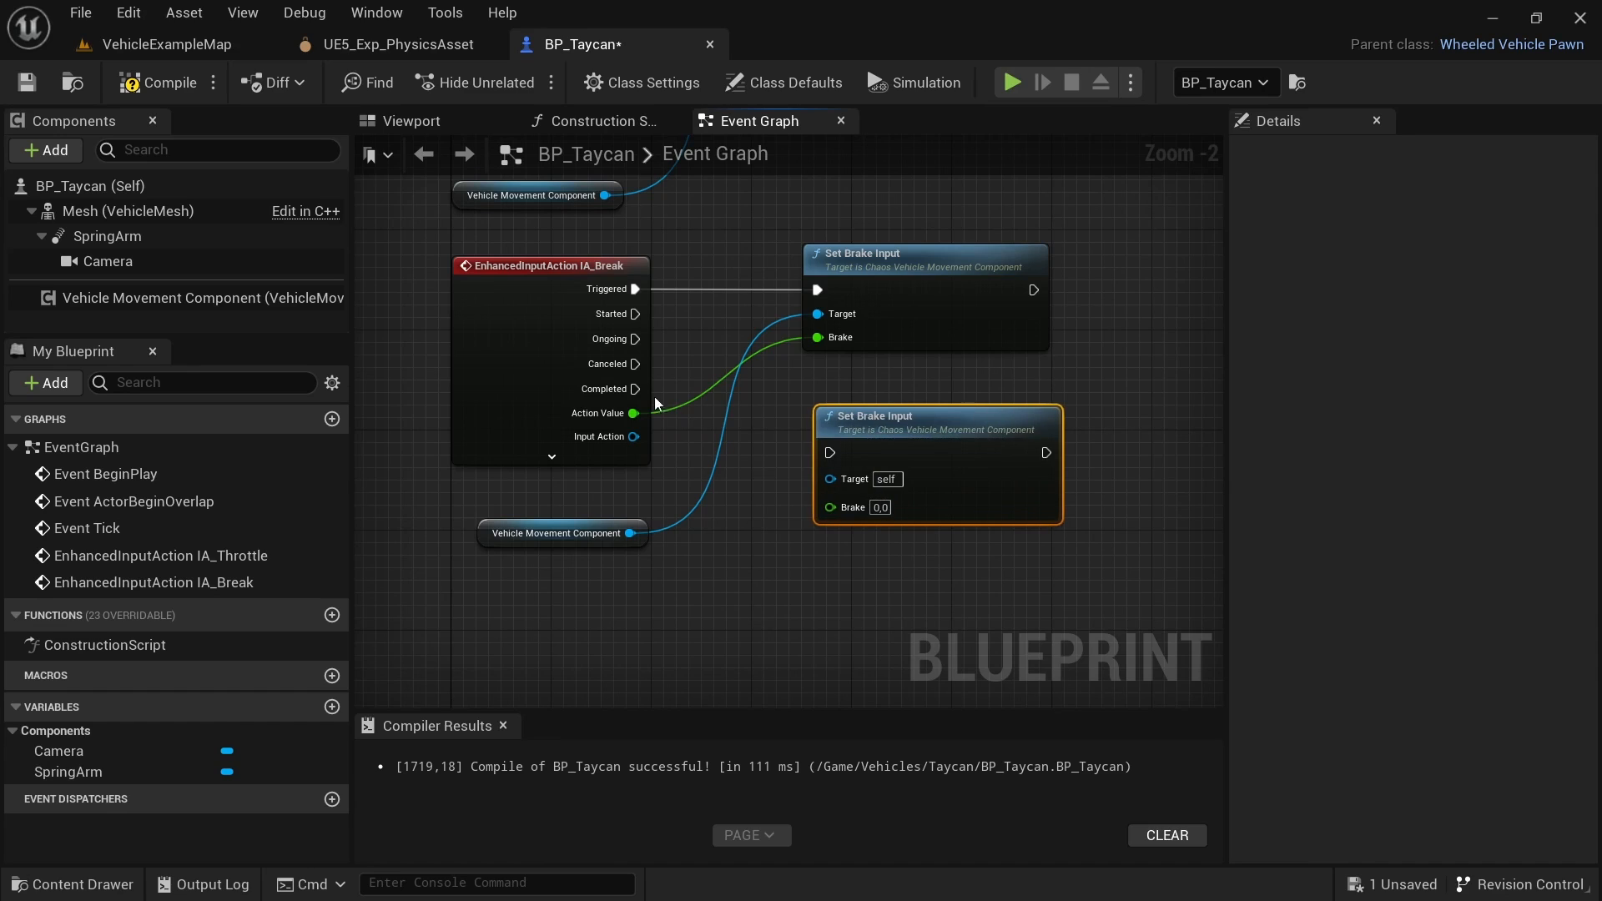
left_click_drag(635, 388, 829, 454)
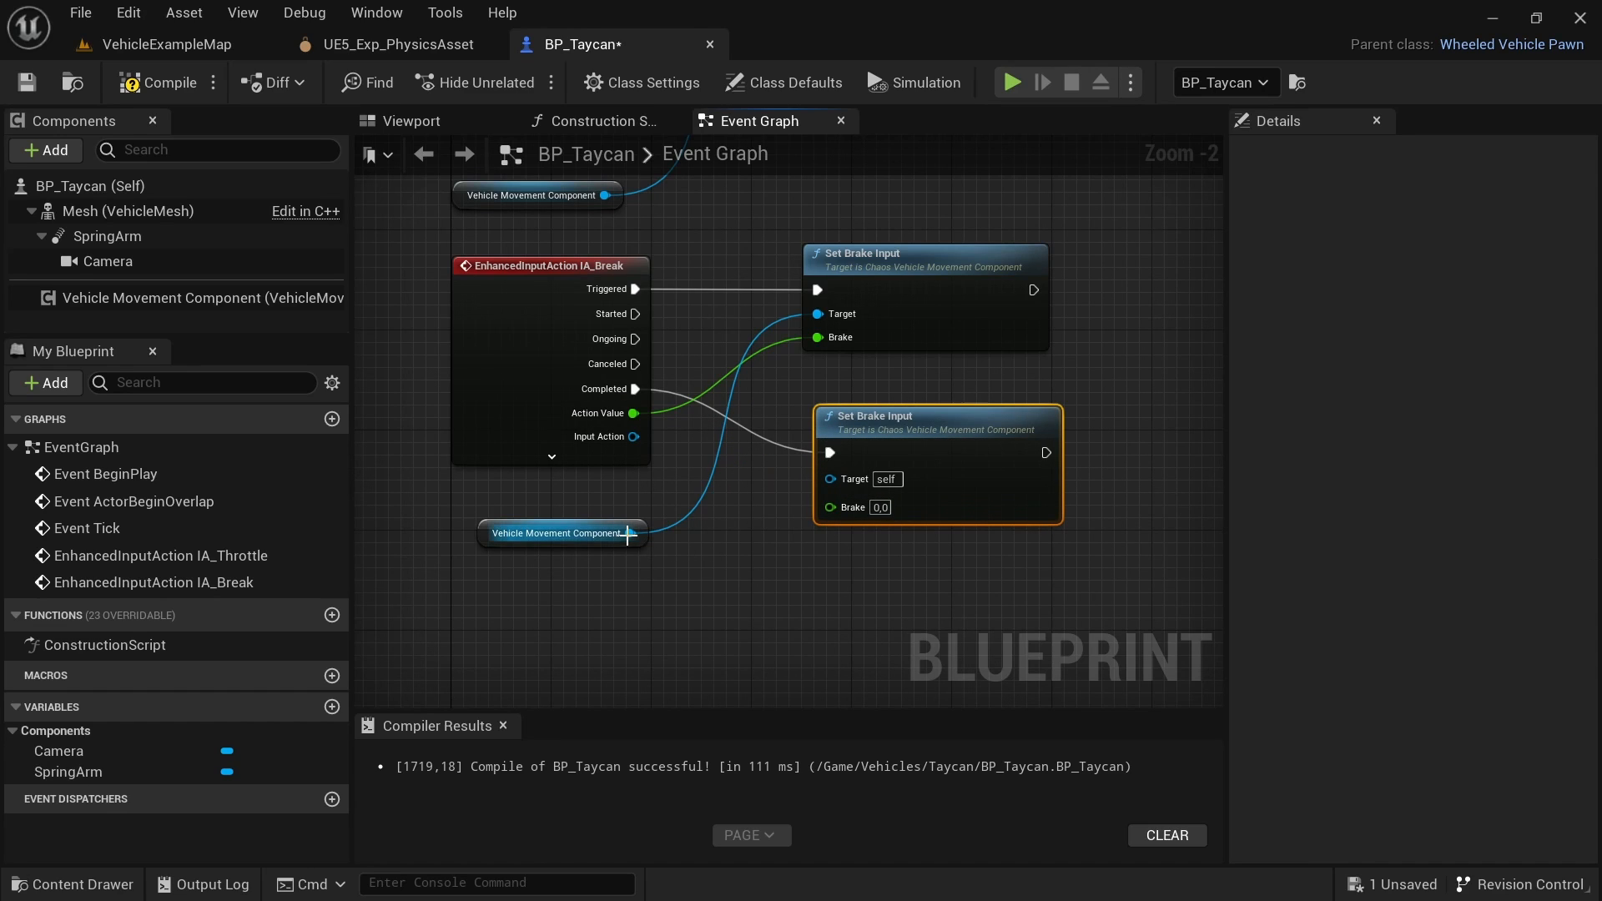
left_click_drag(630, 533, 831, 480)
Step: Add an EnhancedInputAction IA_Handbrake event below the brake nodes, aligned with the IA_Break event
right_click_drag(784, 644, 830, 465)
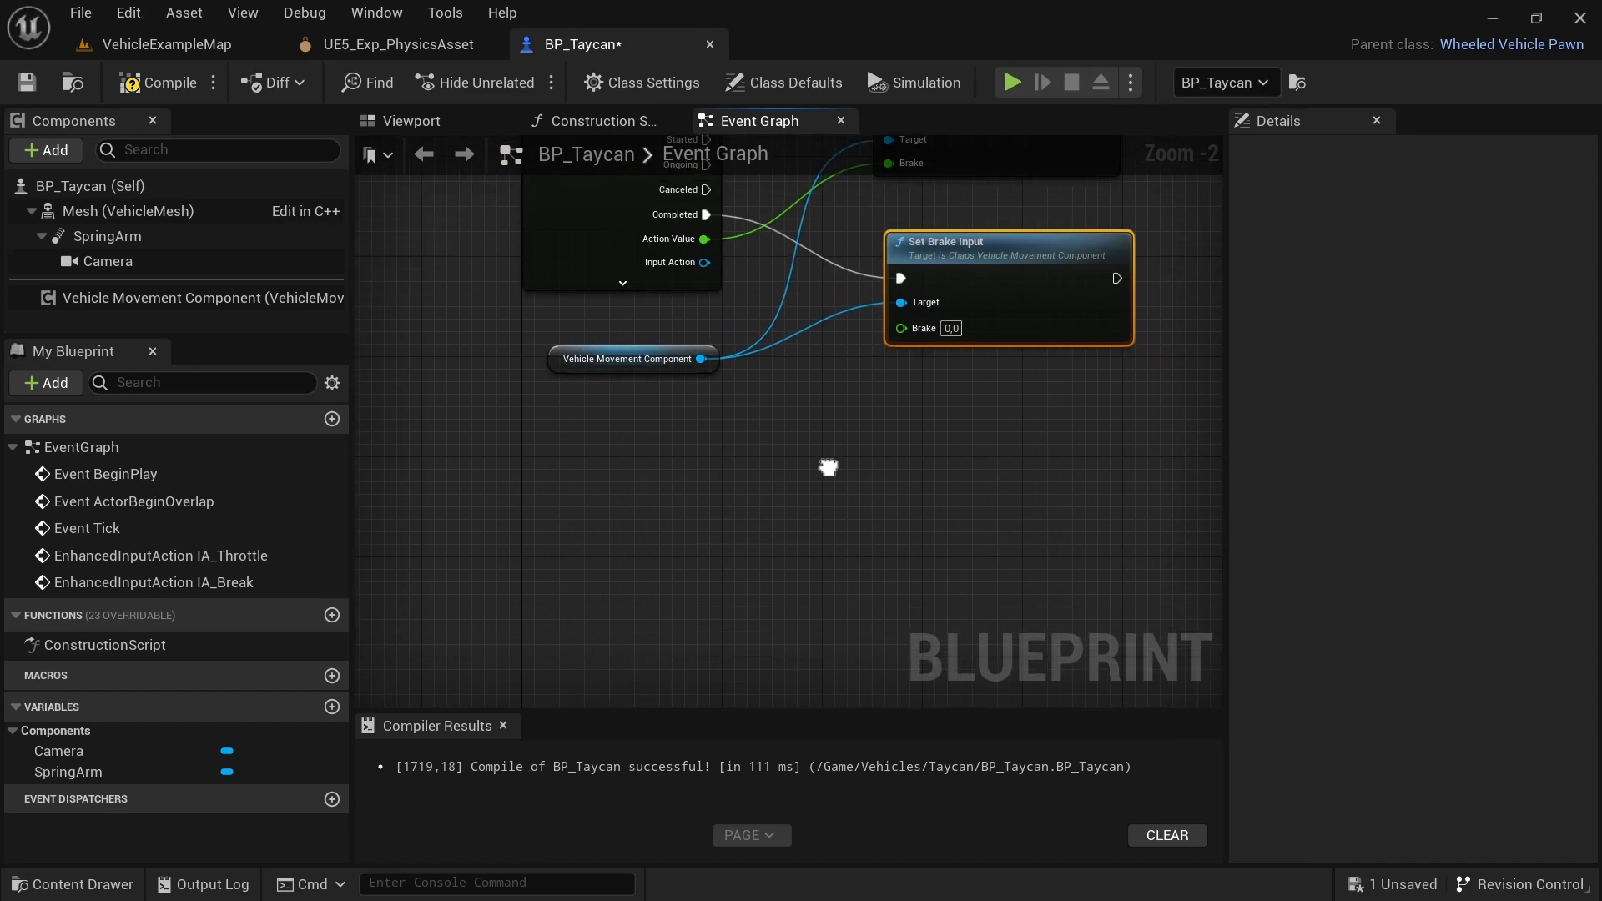
right_click(534, 474)
type("enhanced")
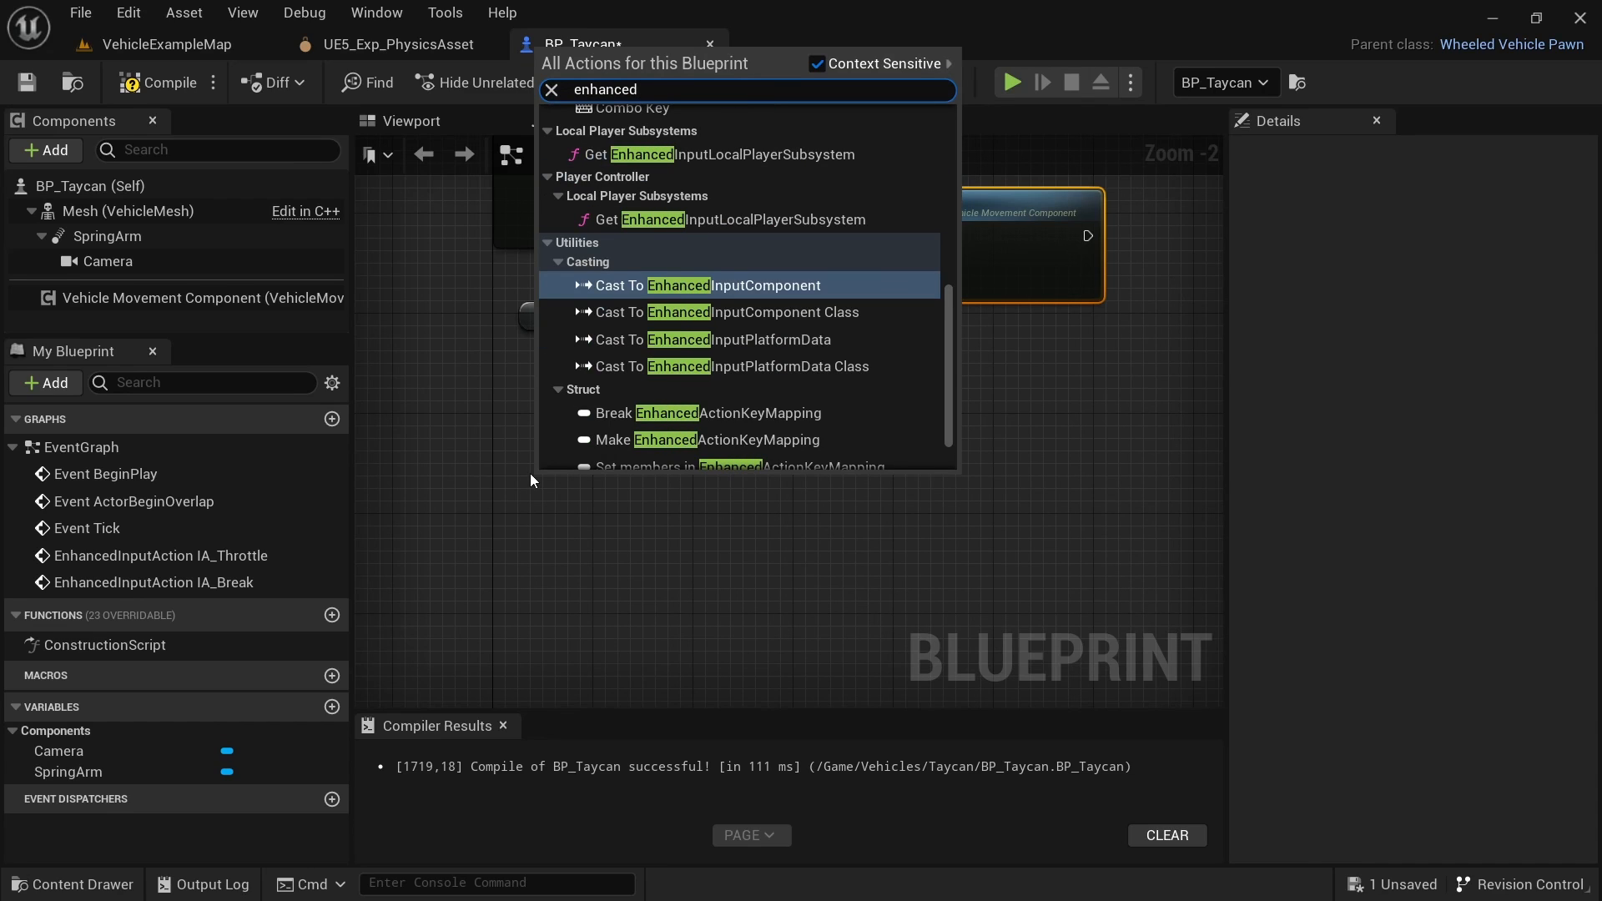
scroll(704, 373, "up", 3)
scroll(704, 372, "up", 5)
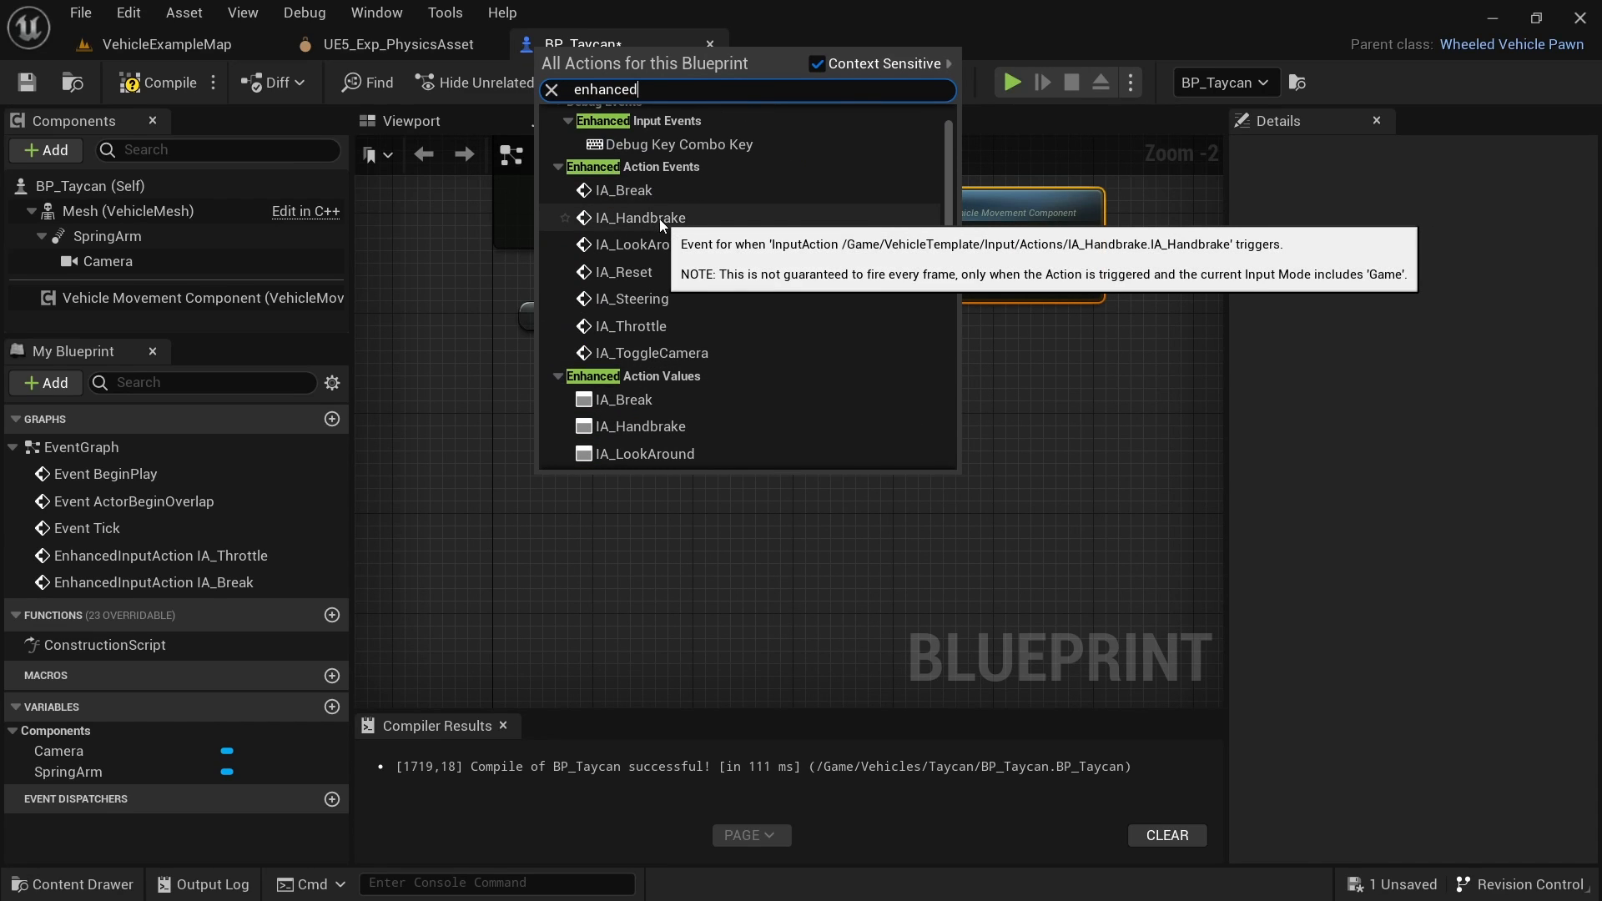
left_click(659, 220)
left_click_drag(652, 499, 609, 419)
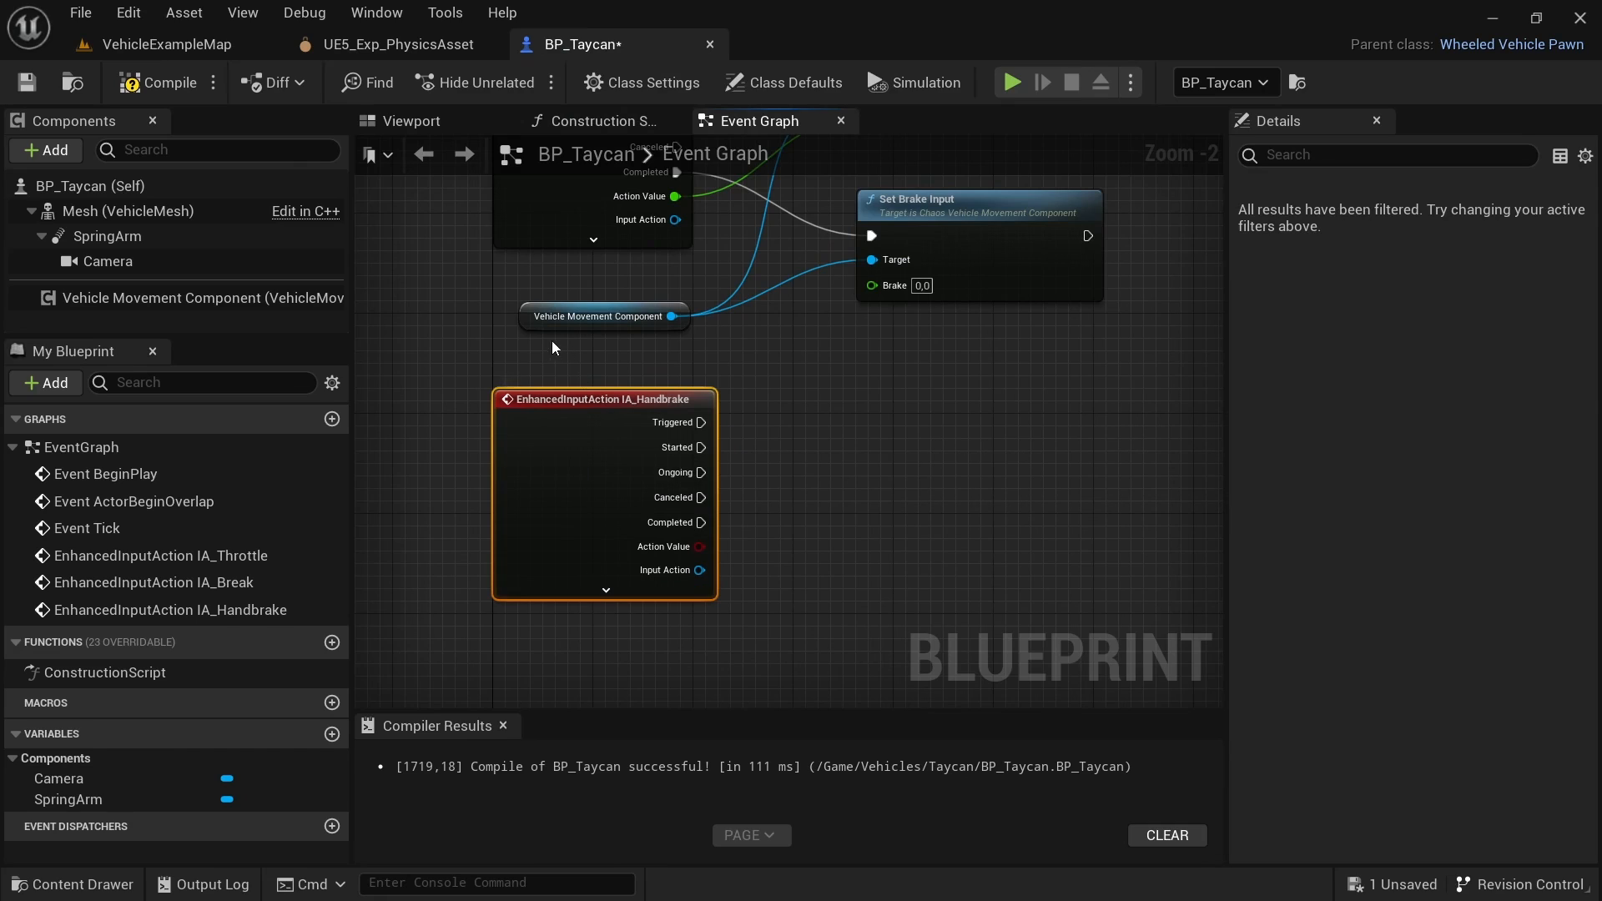
Step: Duplicate the Vehicle Movement Component reference and place the copy below the IA_Handbrake event
left_click(555, 318)
key("ctrl+c")
key("ctrl+v")
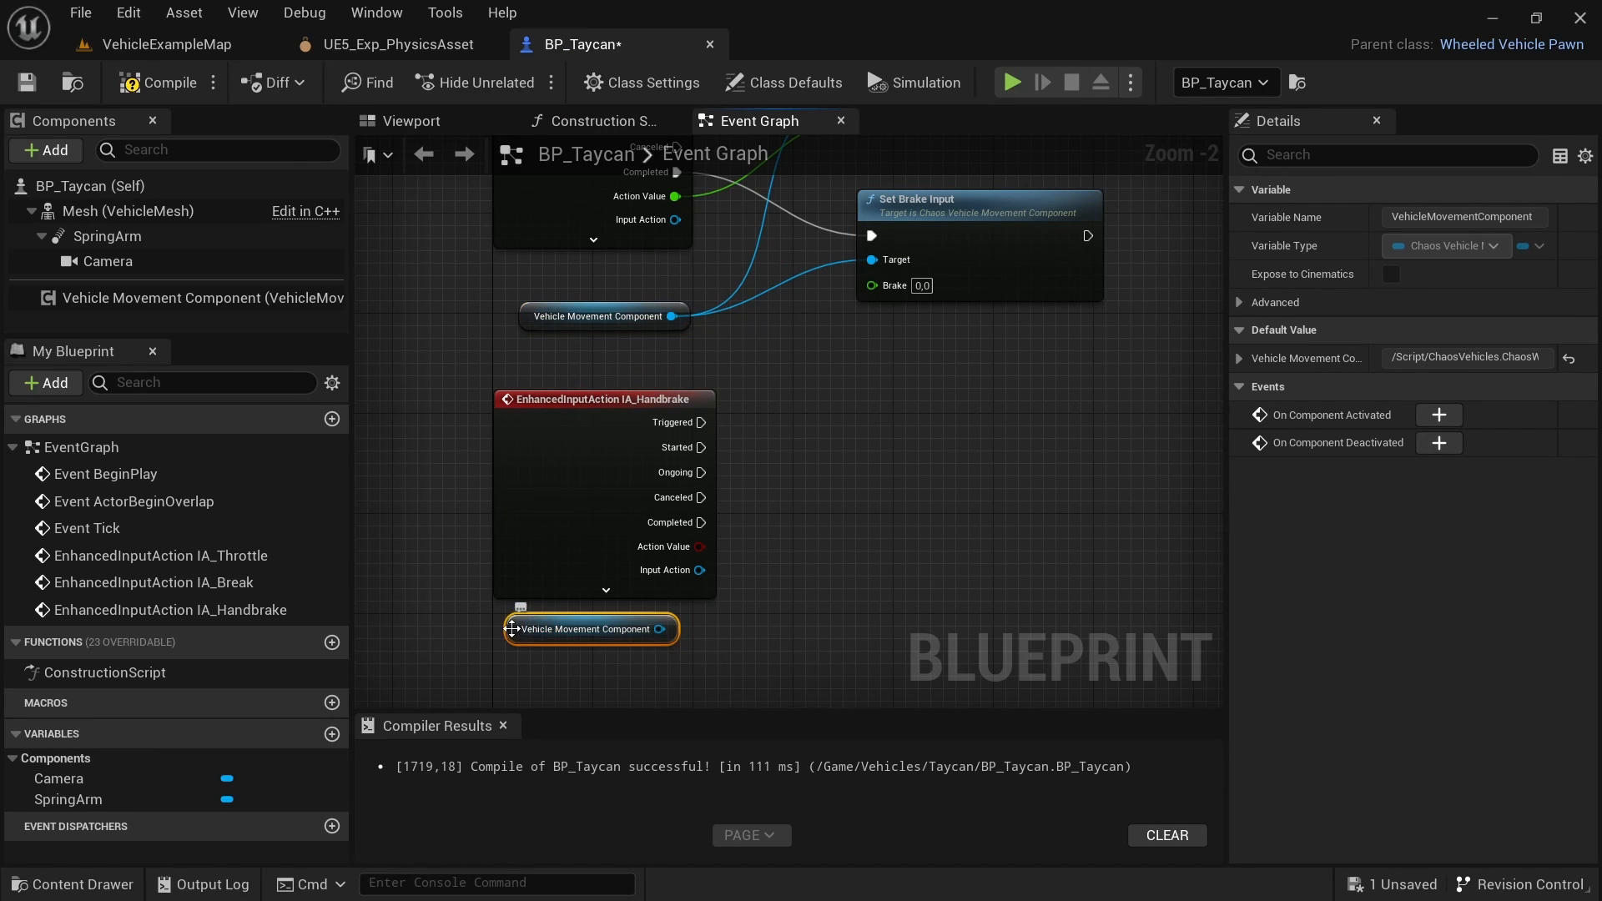
left_click_drag(512, 627, 550, 640)
Step: Create a Set Handbrake Input node from the copied Vehicle Movement Component reference and connect IA_Handbrake's Triggered output to it
left_click_drag(889, 539, 894, 520)
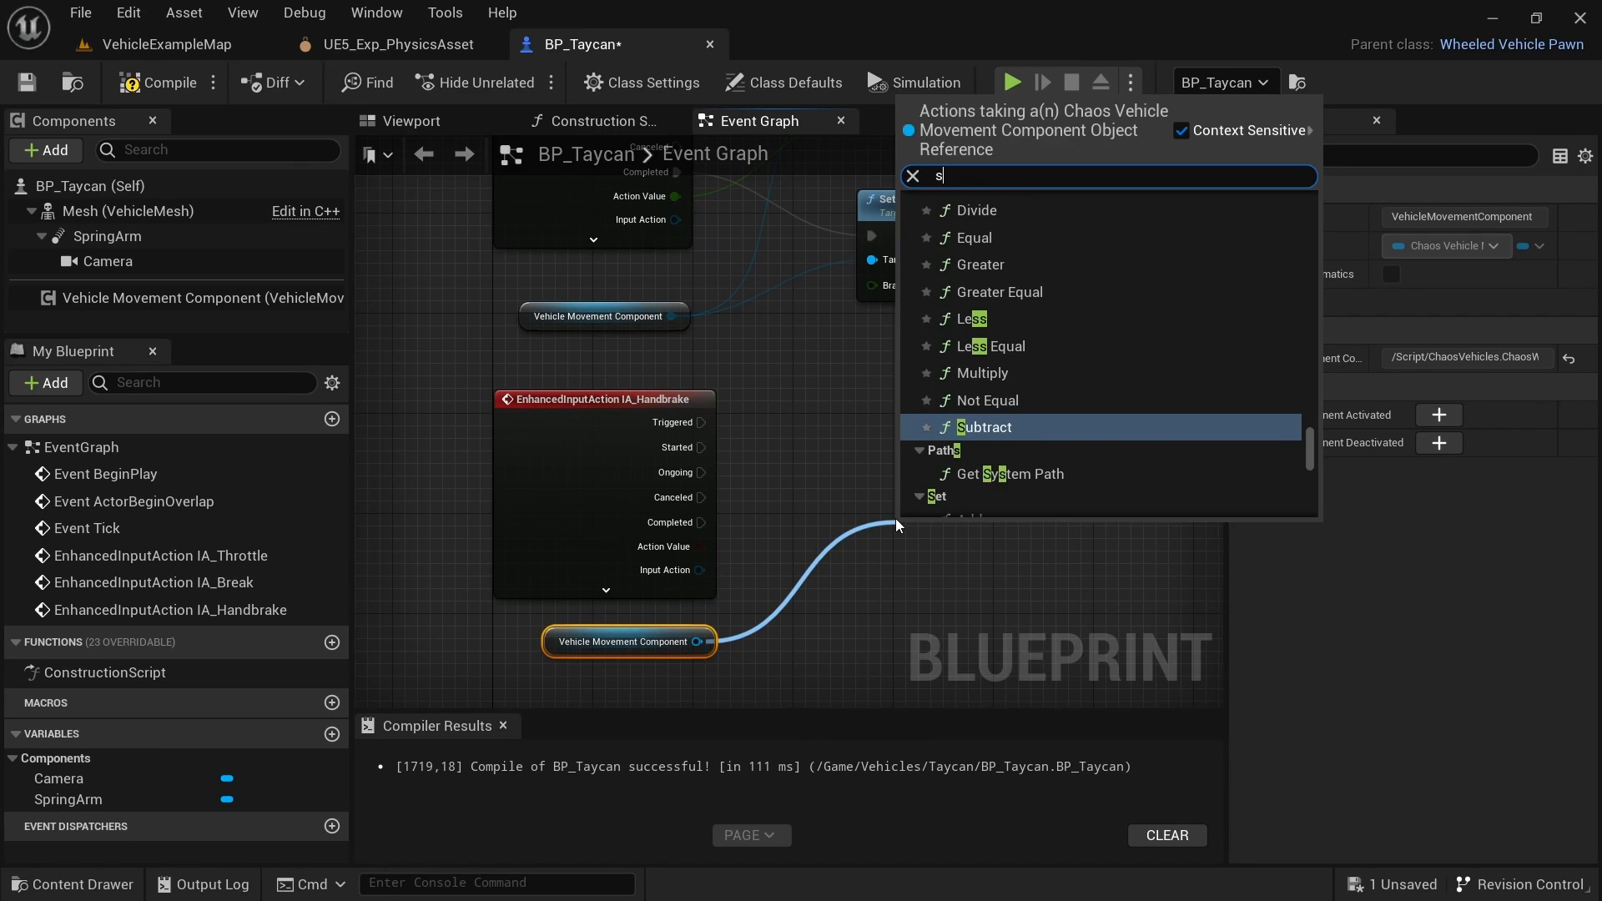
type("set han")
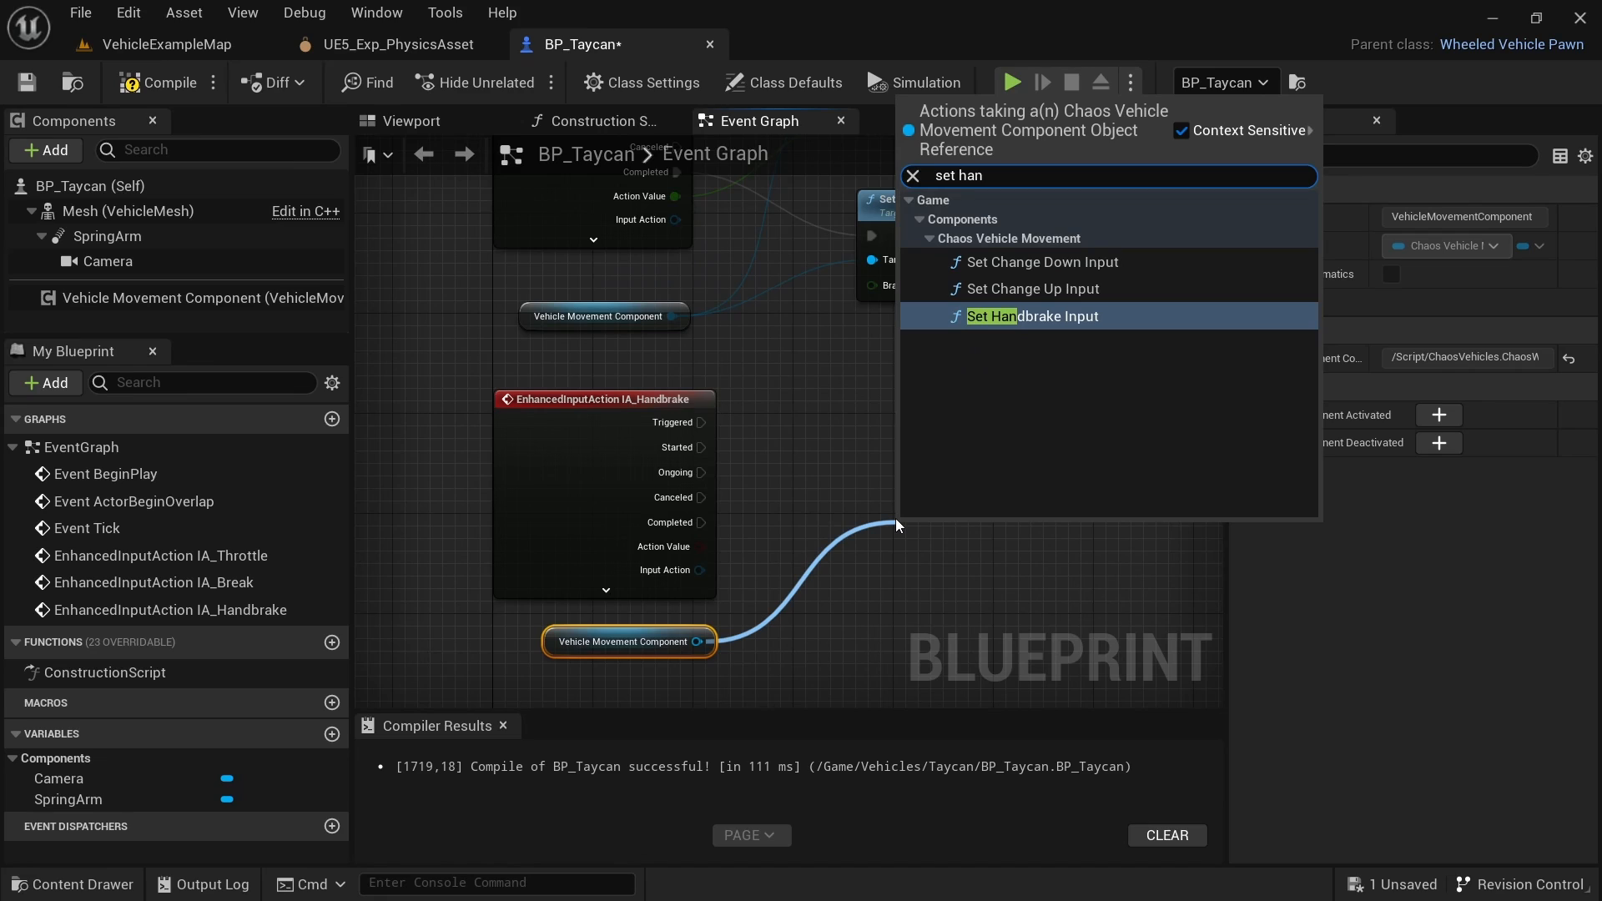
key("Return")
left_click_drag(914, 525, 888, 391)
left_click_drag(702, 422, 883, 424)
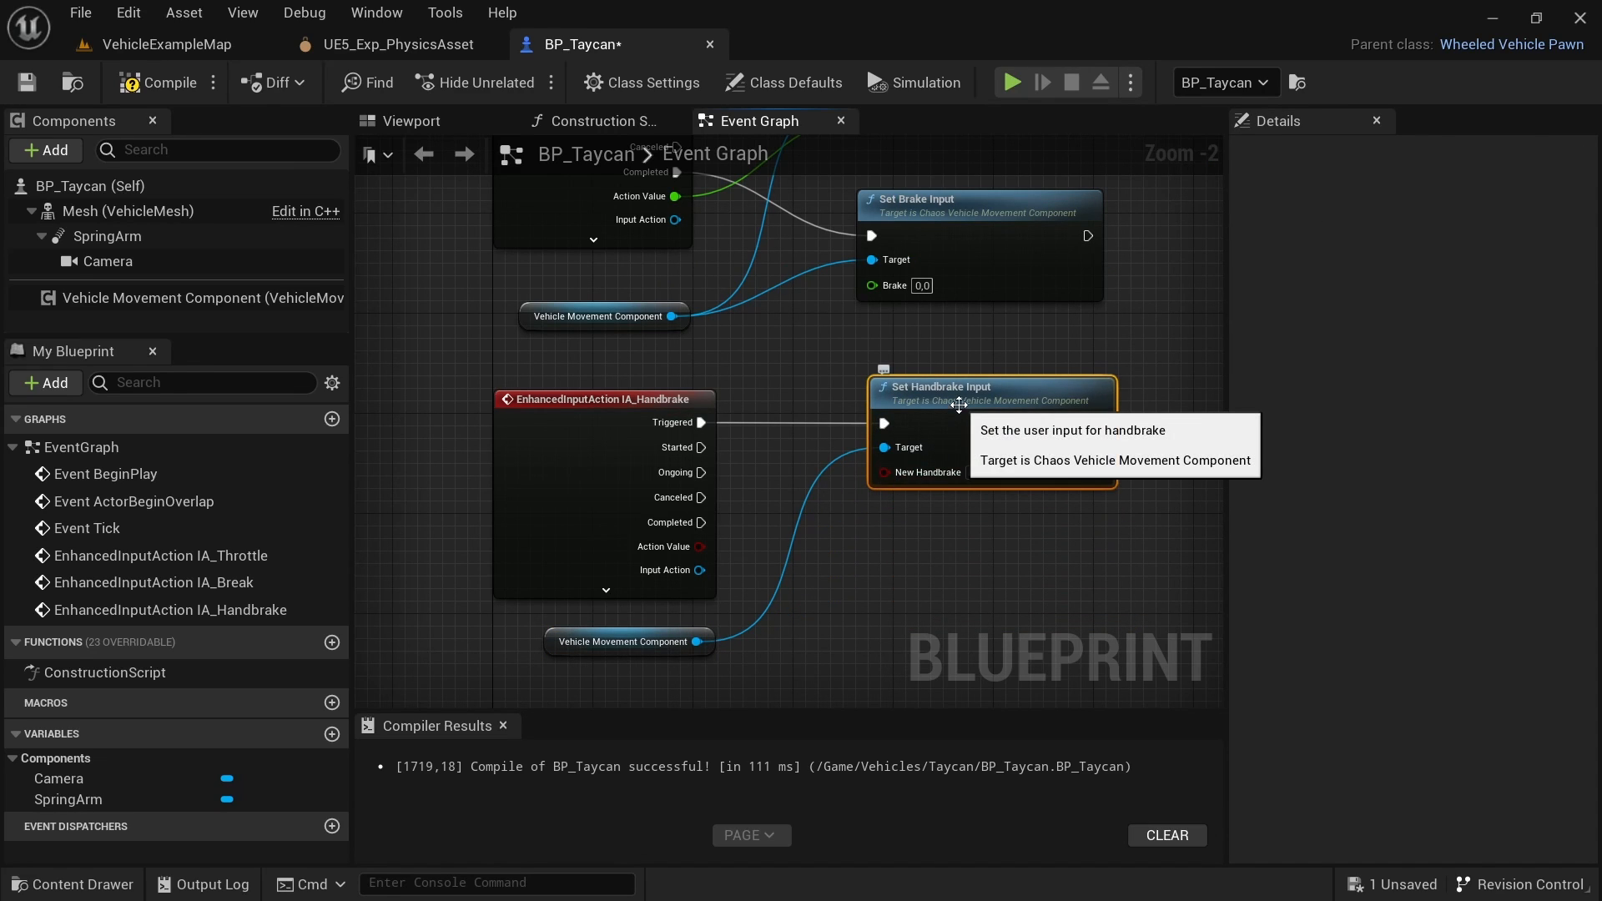
Step: Duplicate Set Handbrake Input below the original, connecting IA_Handbrake's Completed output to it and the Vehicle Movement Component to its Target
key("ctrl+v")
left_click_drag(957, 577, 911, 553)
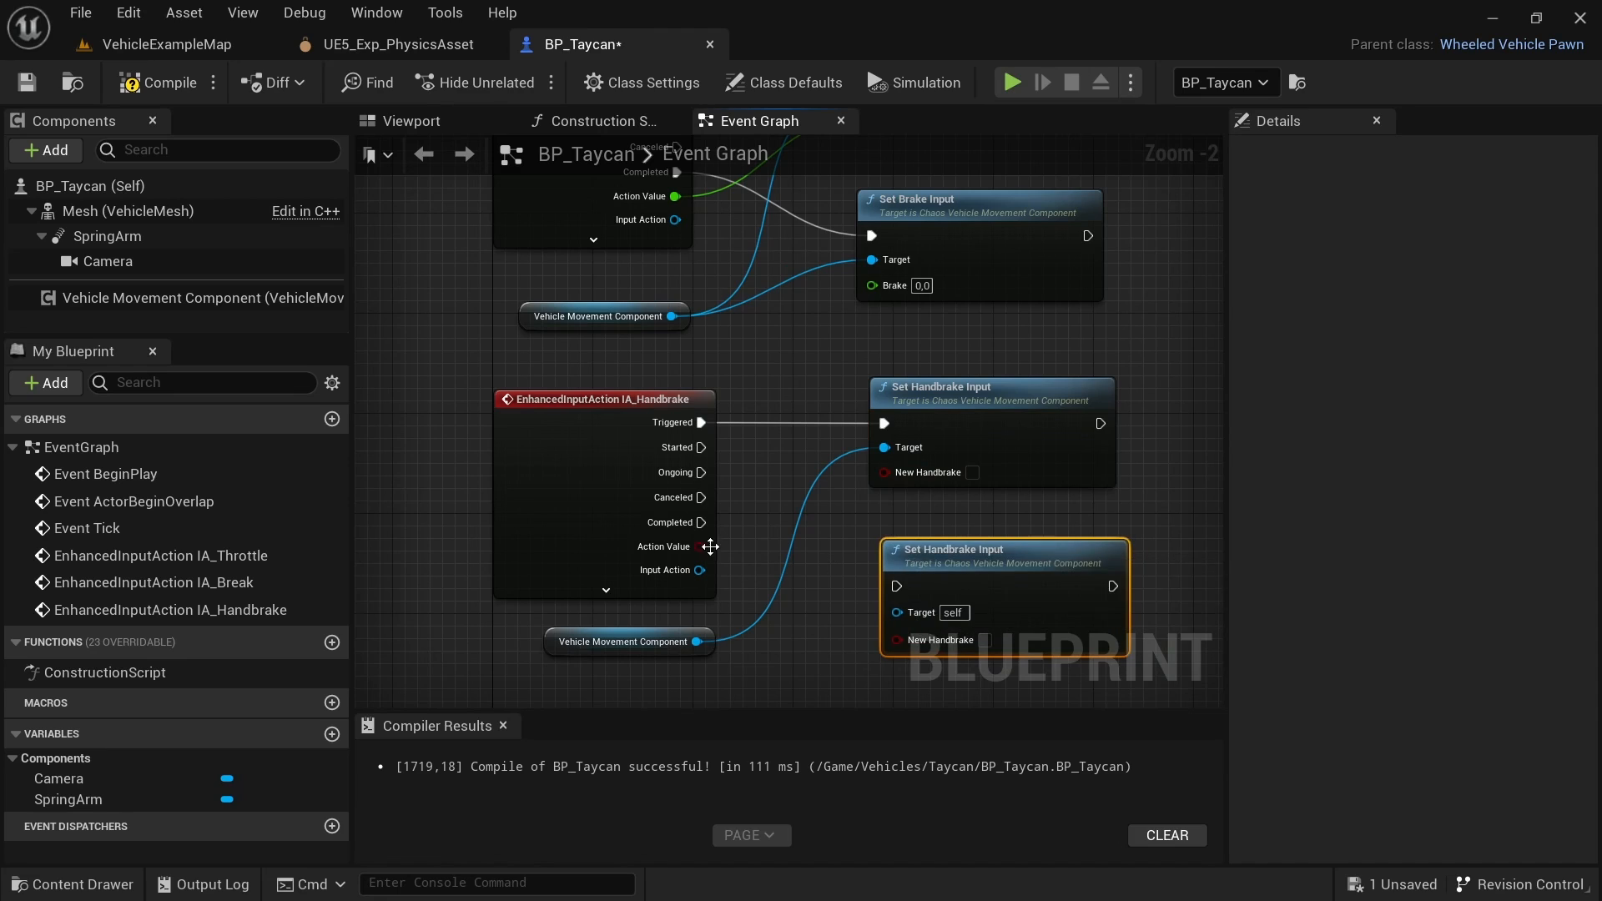
left_click_drag(701, 522, 896, 587)
left_click_drag(696, 642, 899, 614)
Step: Add an EnhancedInputAction IA_Steering event below the handbrake nodes, aligned with the events above
right_click_drag(826, 587, 872, 203)
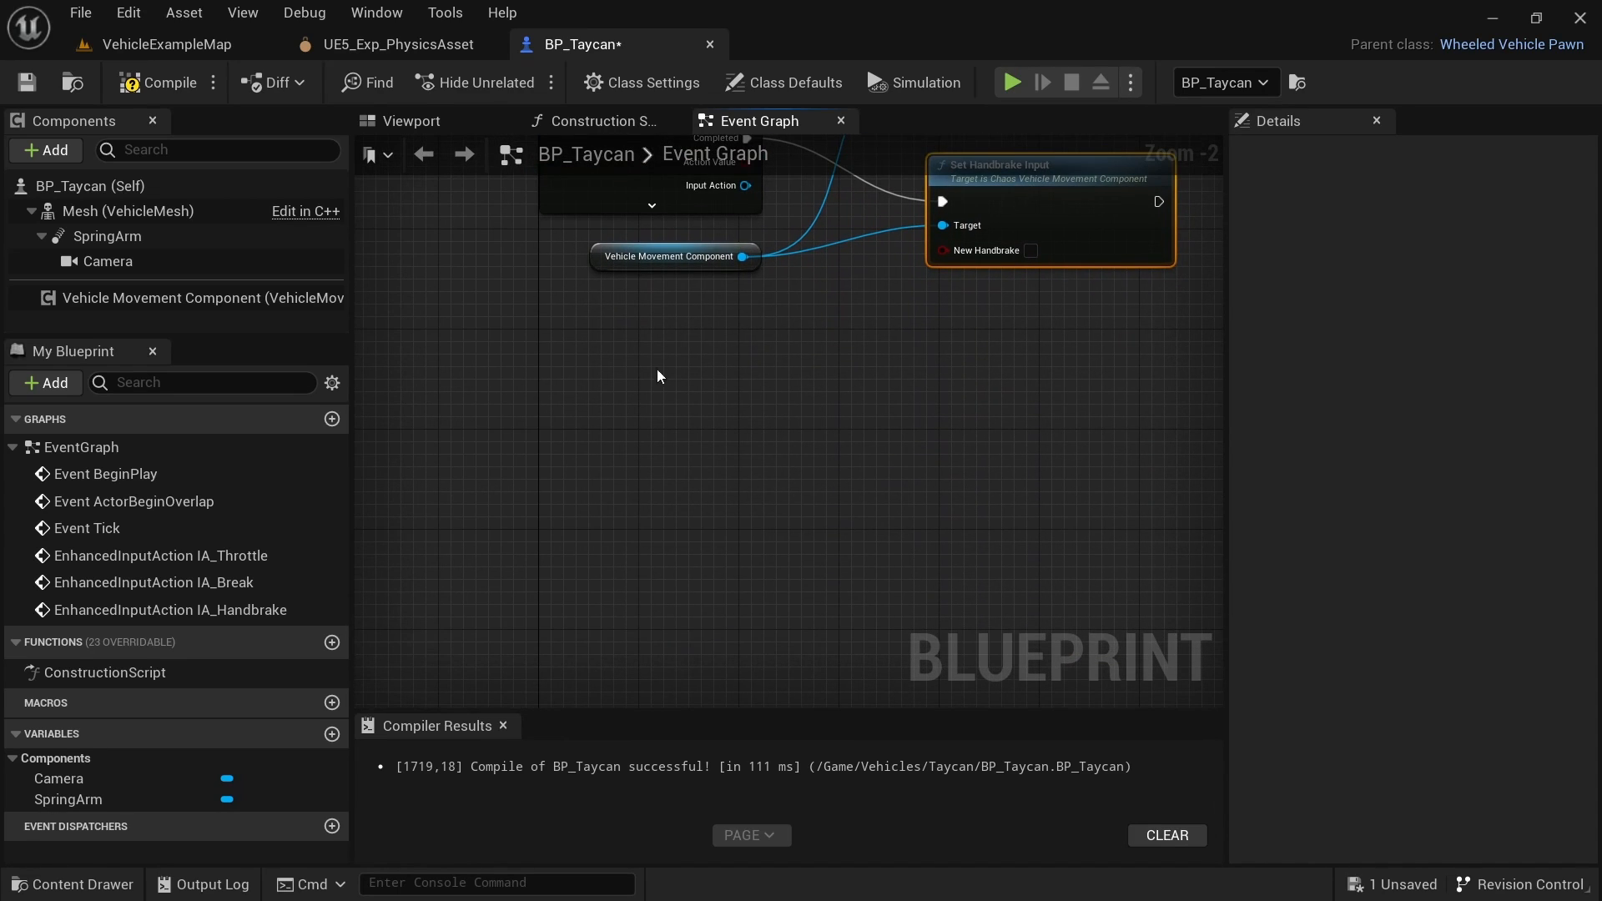
right_click(573, 412)
type("enhanced")
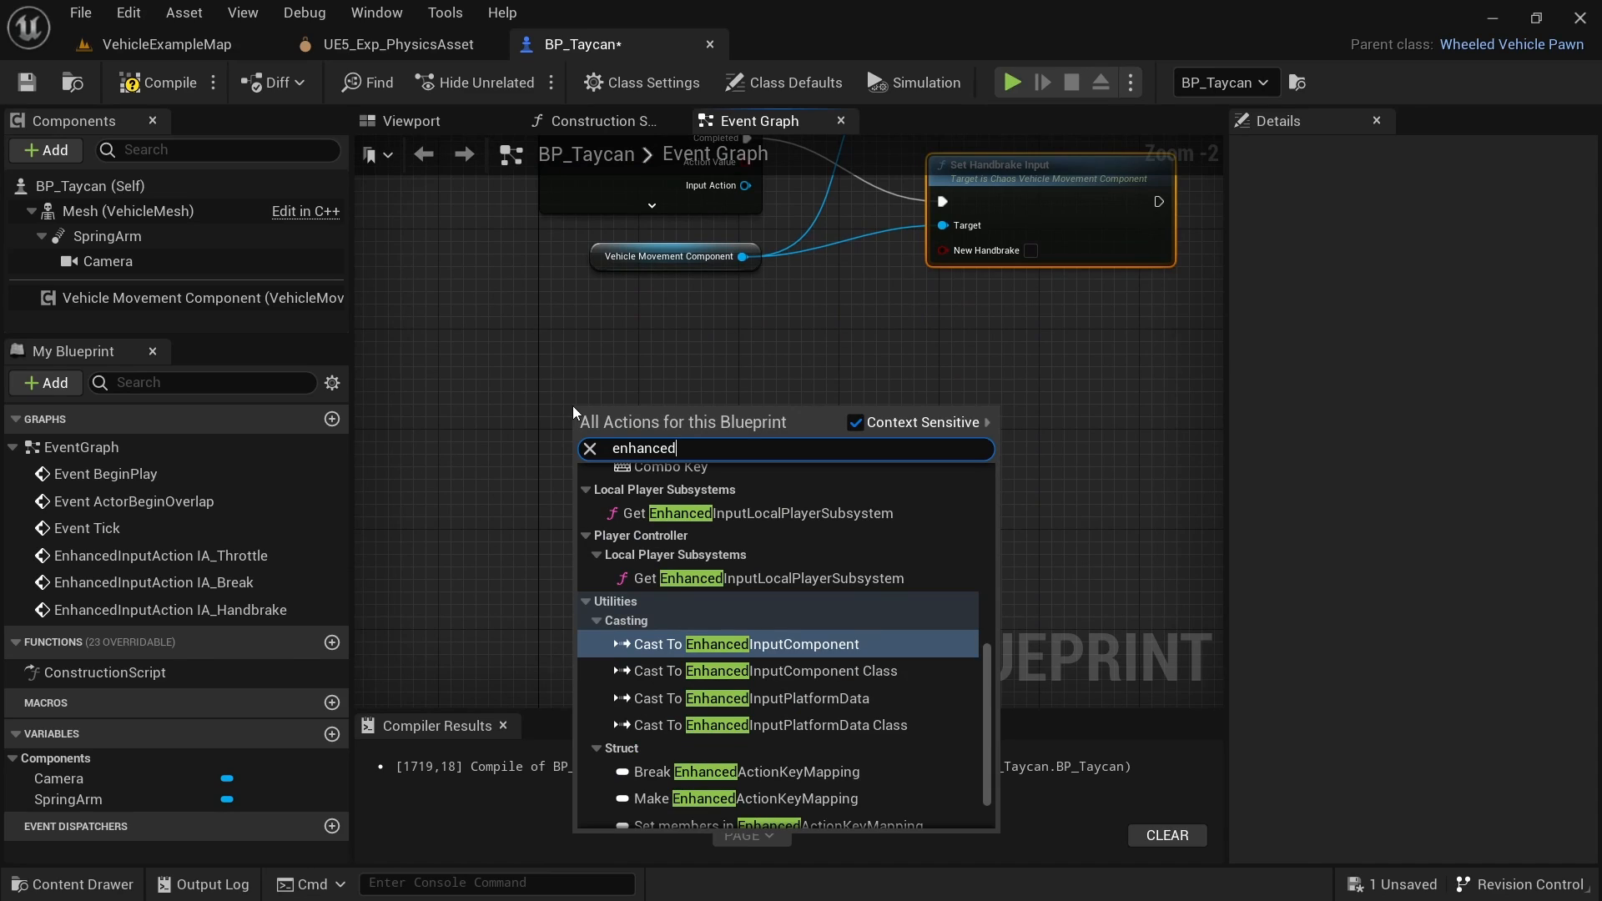
scroll(724, 564, "up", 7)
left_click(705, 623)
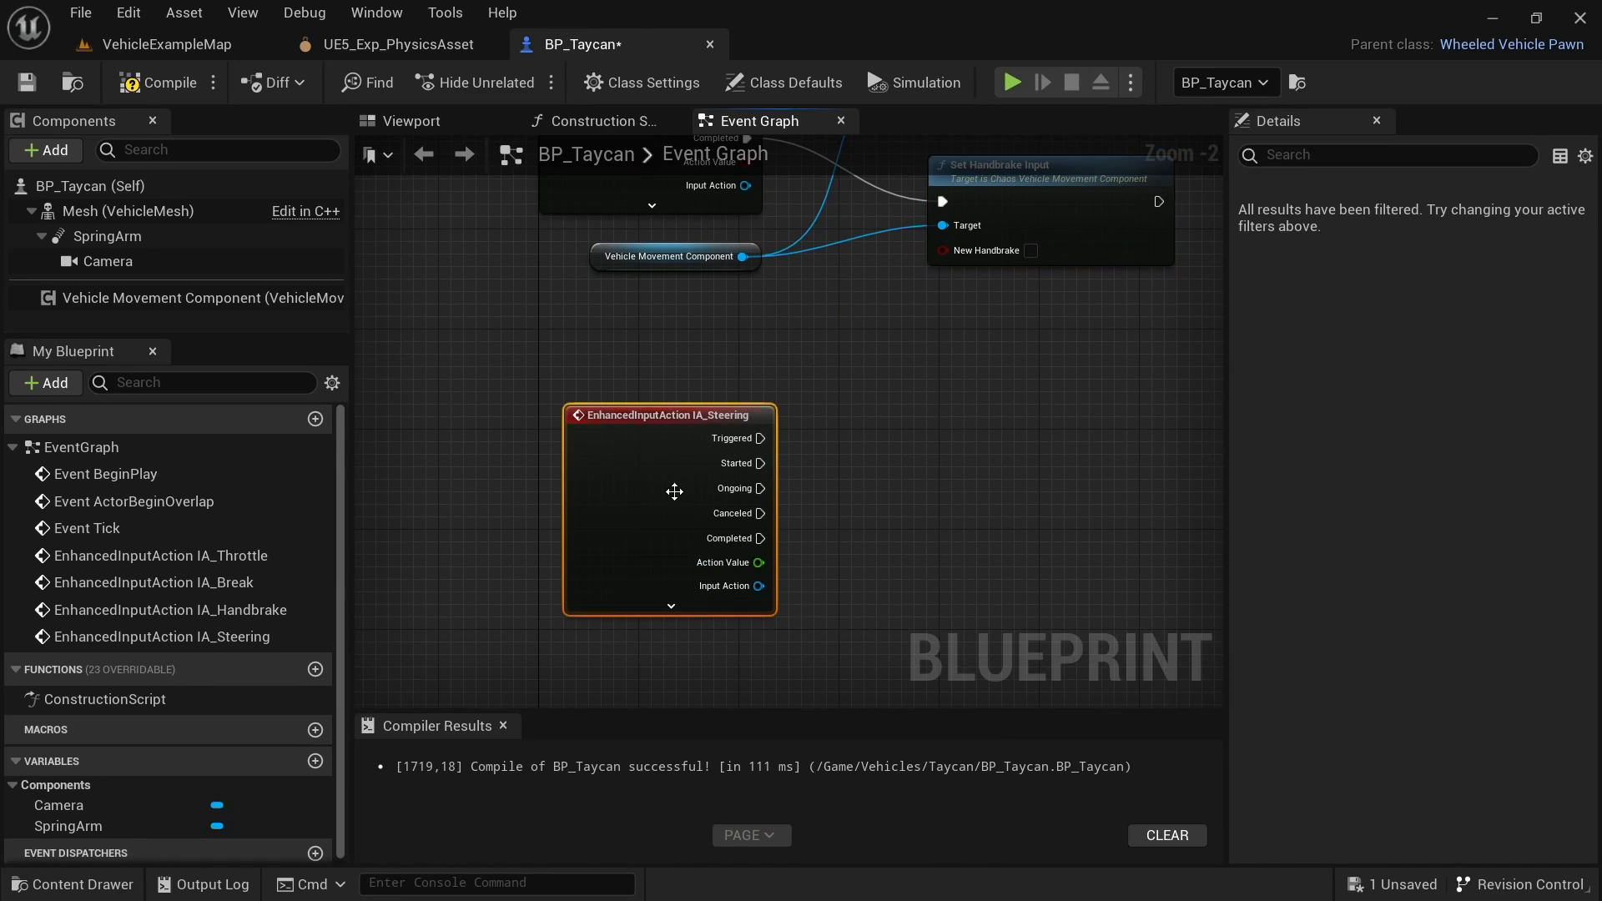
left_click_drag(675, 492, 651, 442)
Step: Duplicate the Vehicle Movement Component reference and place the copy below the IA_Steering event
key("ctrl+v")
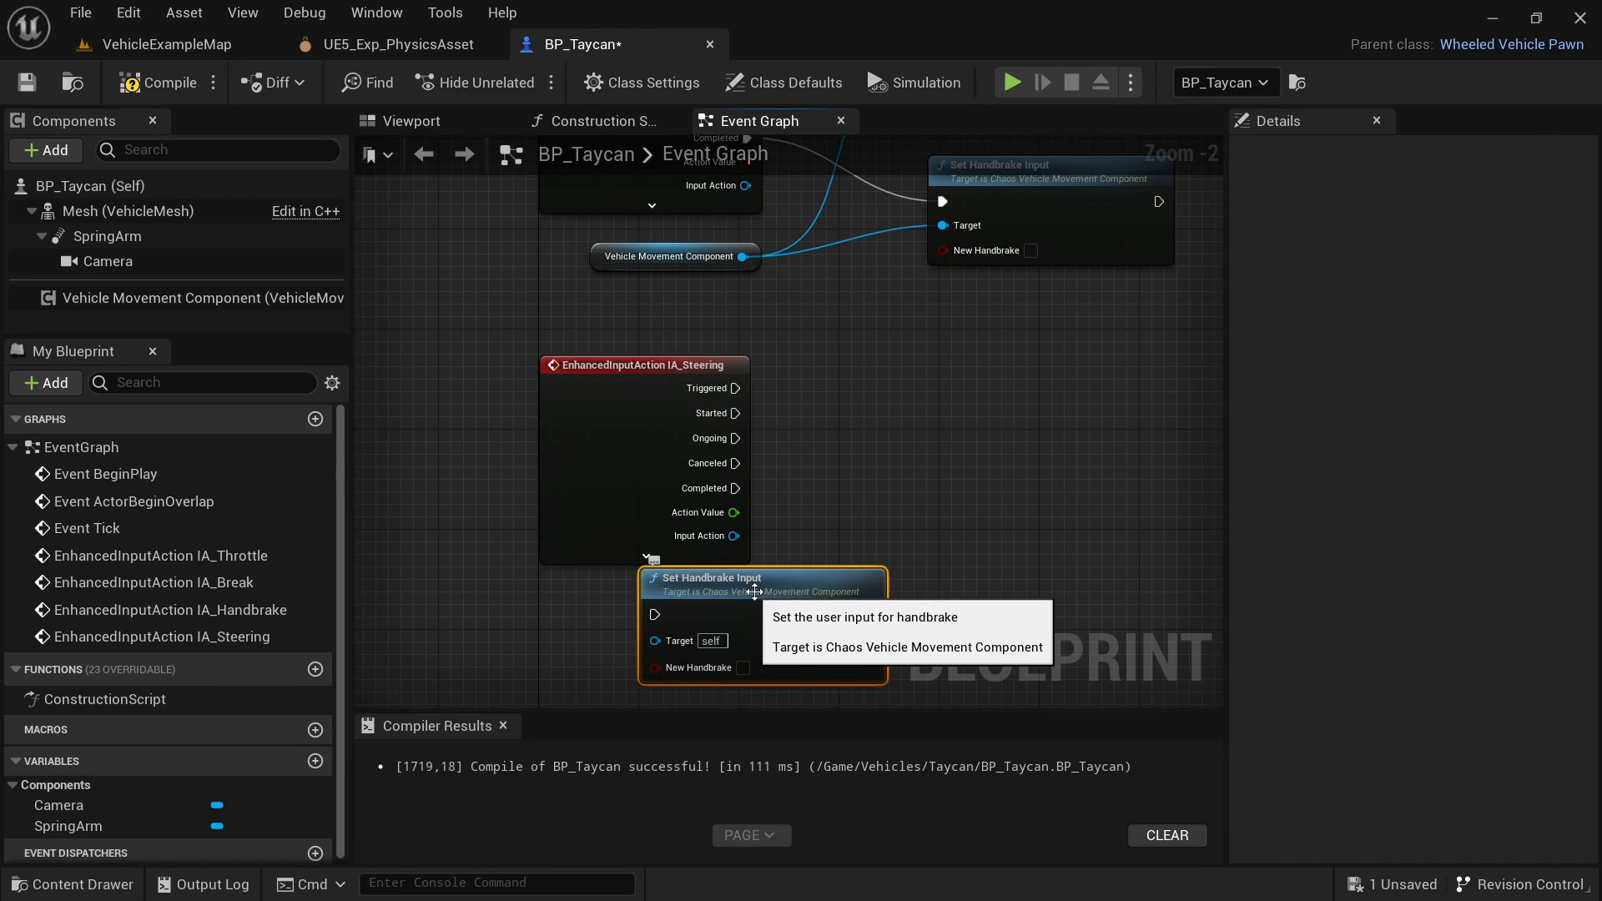
key("Delete")
left_click(598, 258)
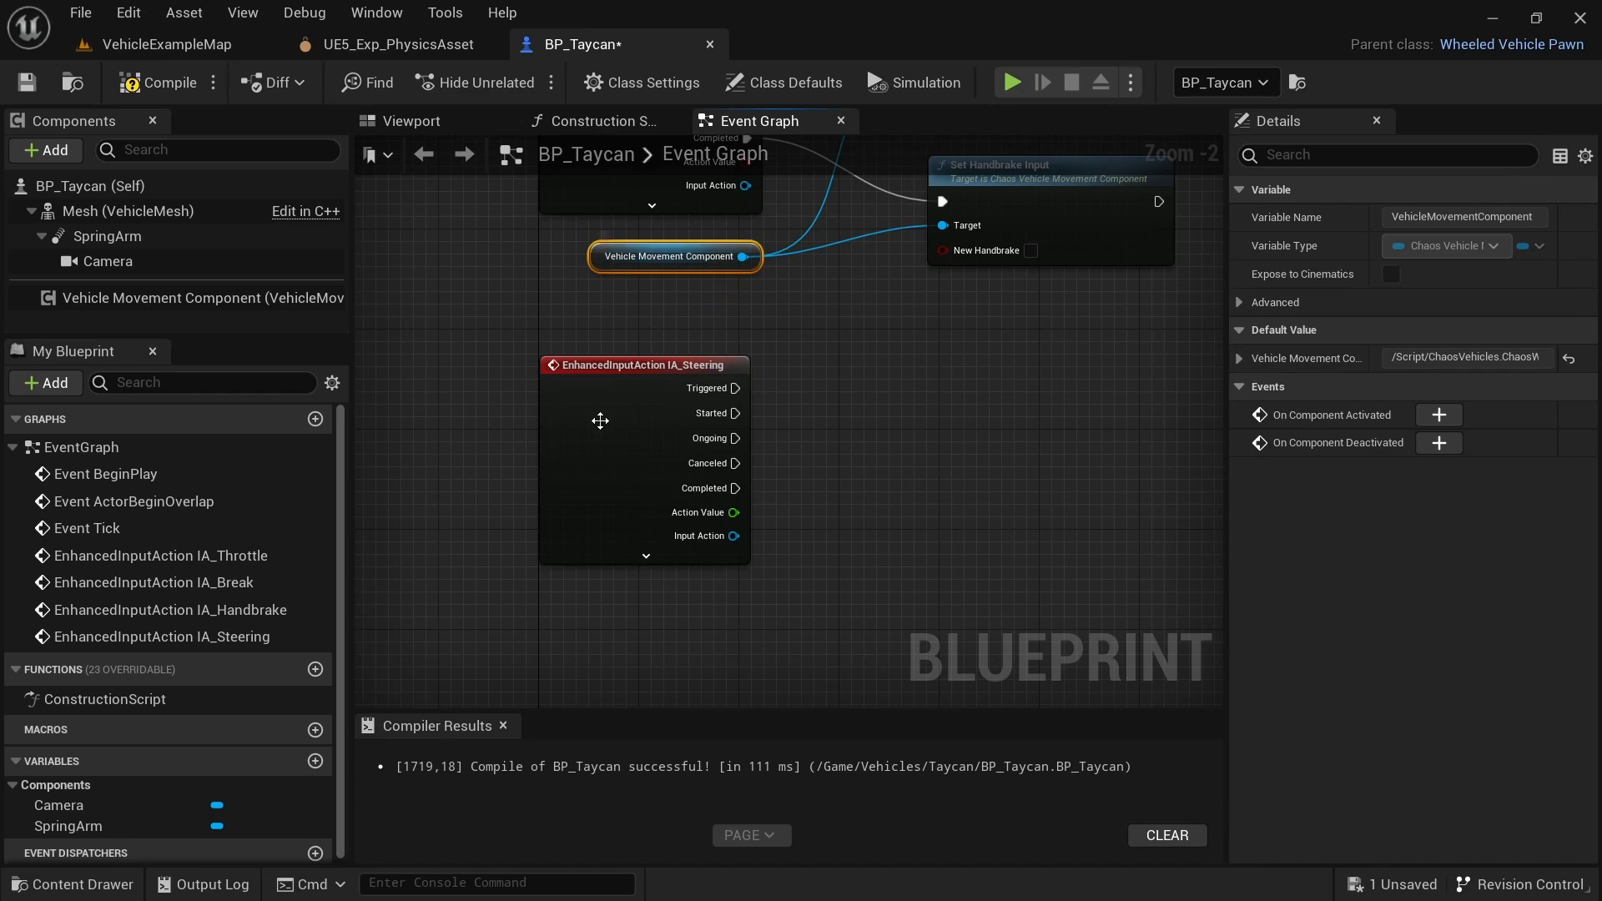
key("ctrl+c")
key("ctrl+v")
left_click_drag(668, 654, 602, 607)
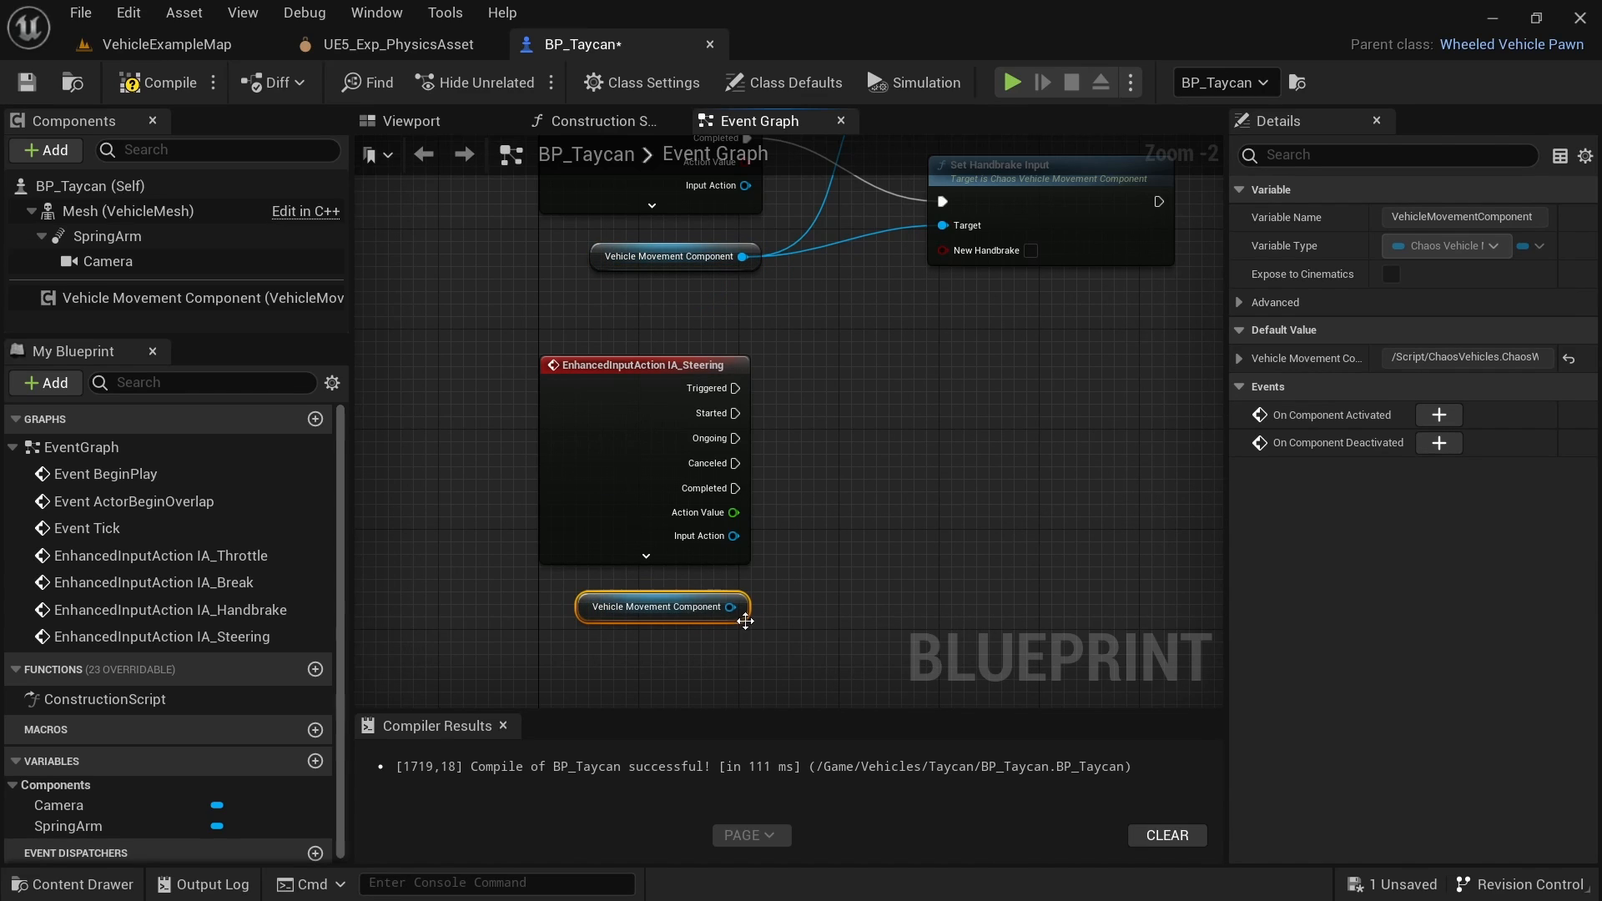
Step: Create a Set Steering Input node from the Vehicle Movement Component reference below IA_Steering
left_click_drag(734, 606, 972, 455)
type("set ste")
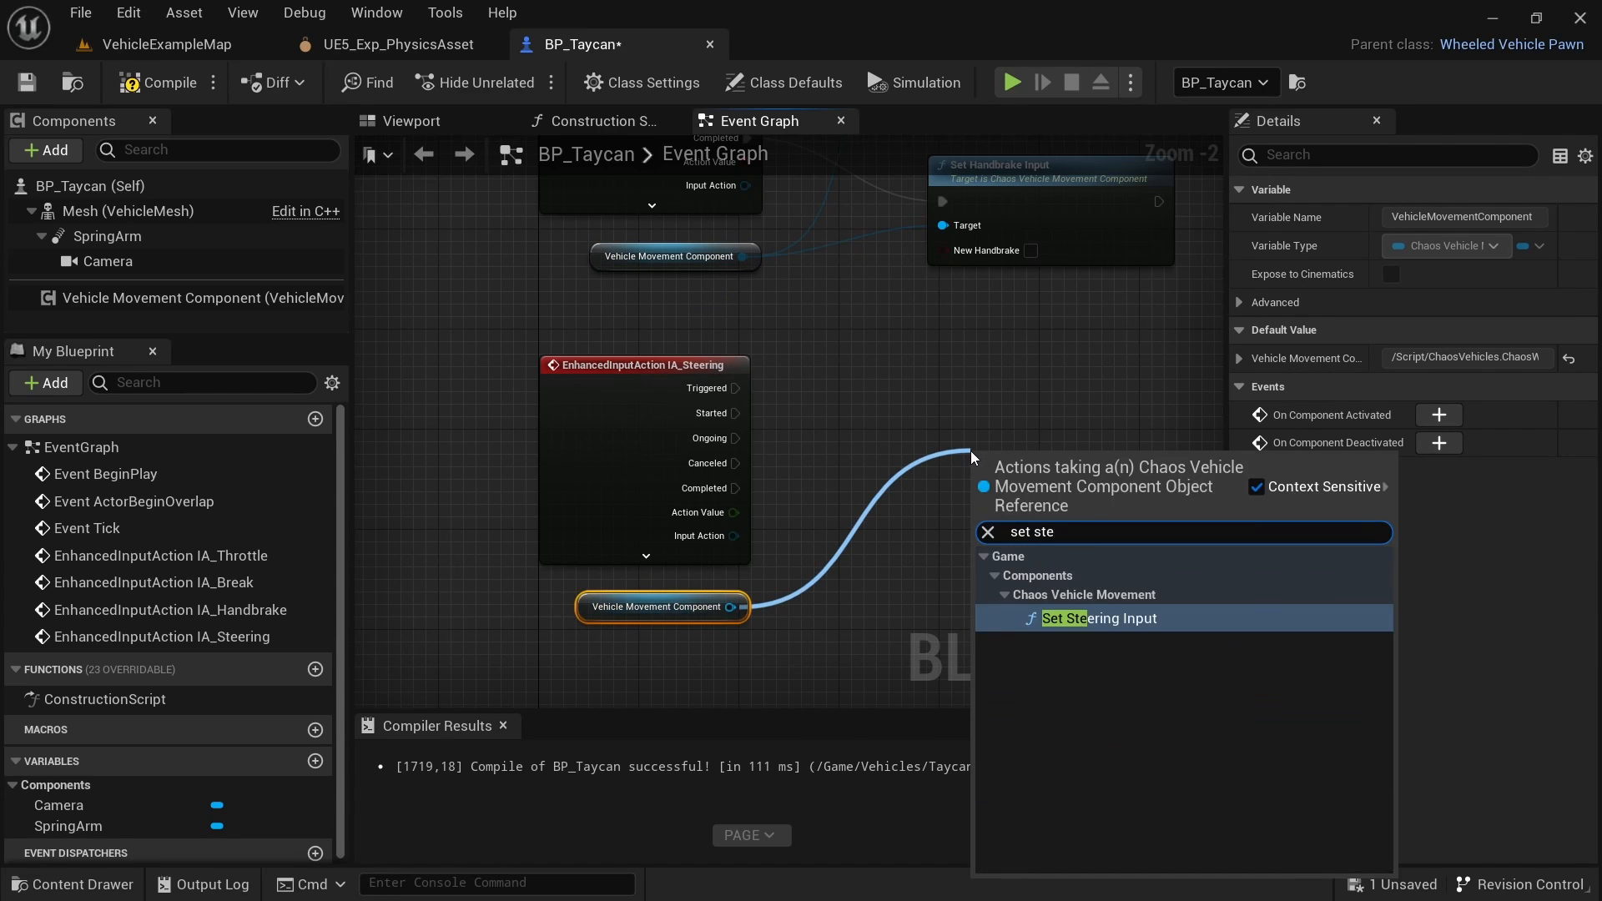
type("e")
key("Return")
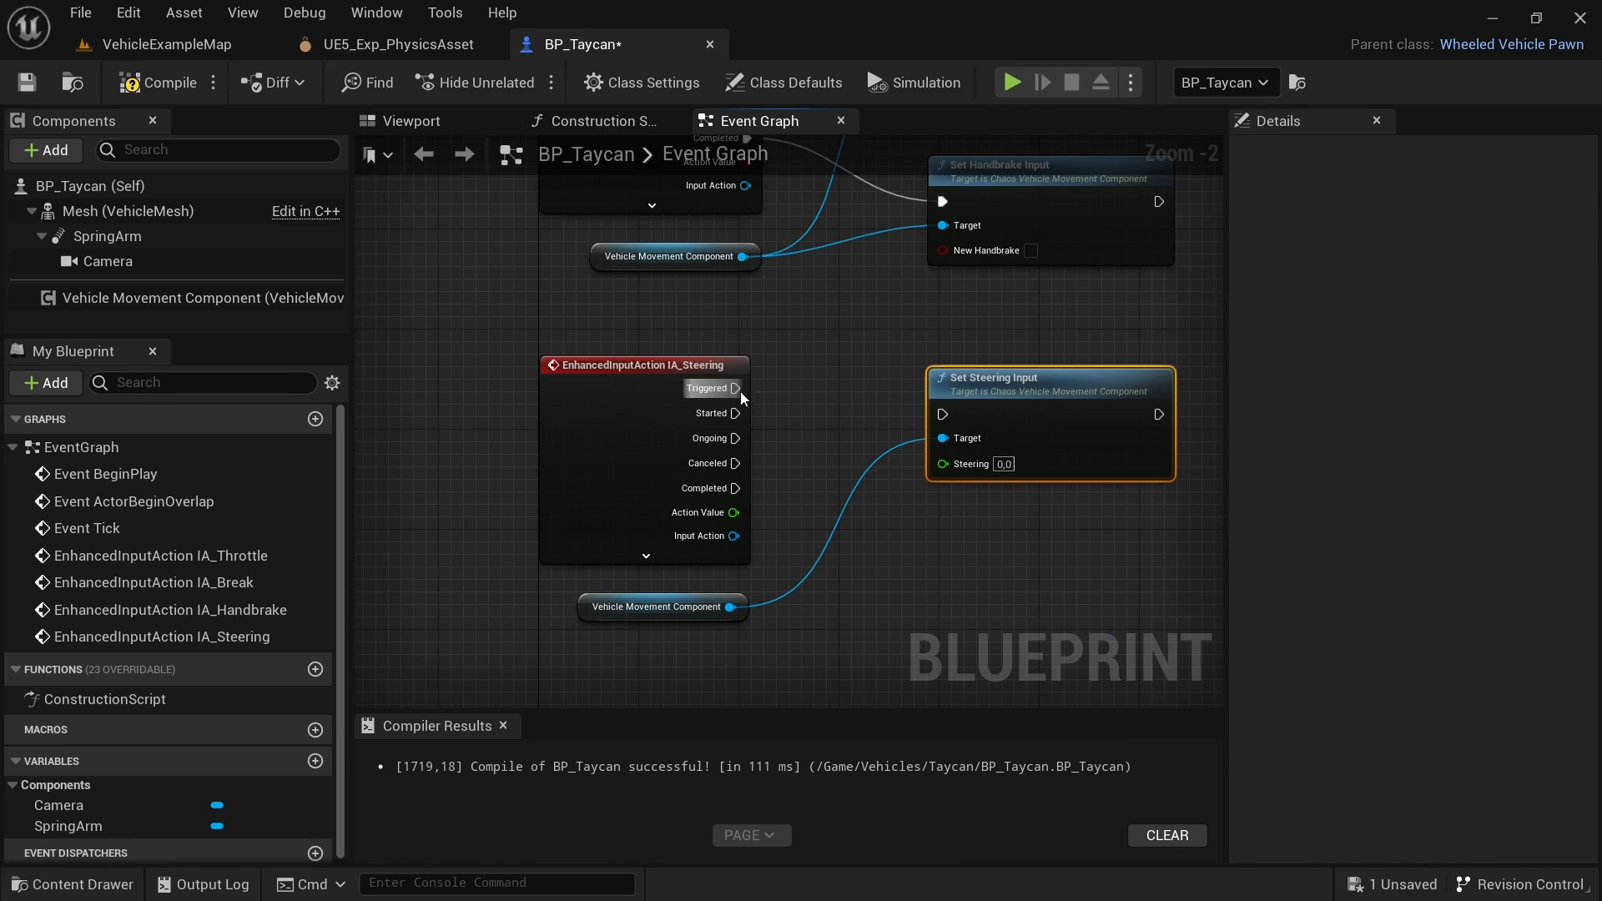
Step: Connect IA_Steering's Triggered and Completed outputs to Set Steering Input, and its Action Value to Steering
left_click_drag(735, 388, 913, 427)
left_click_drag(990, 394, 987, 371)
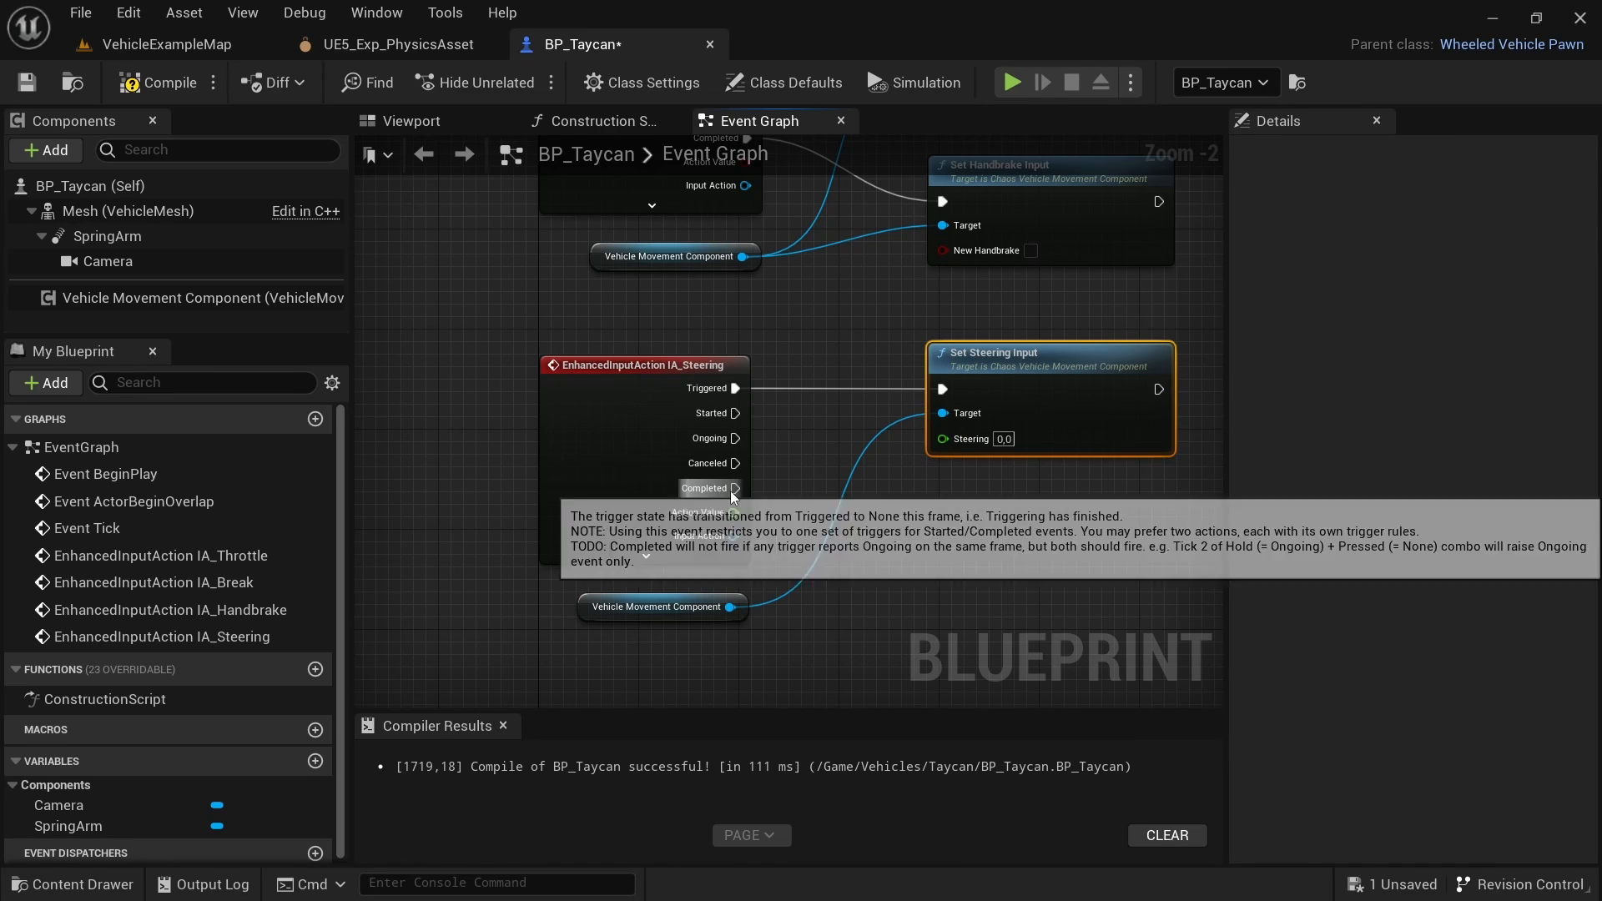
left_click_drag(735, 488, 949, 439)
Step: Save the BP_Taycan blueprint and start a play session in VehicleExampleMap
scroll(822, 604, "down", 5)
right_click_drag(976, 409, 925, 448)
scroll(868, 411, "up", 4)
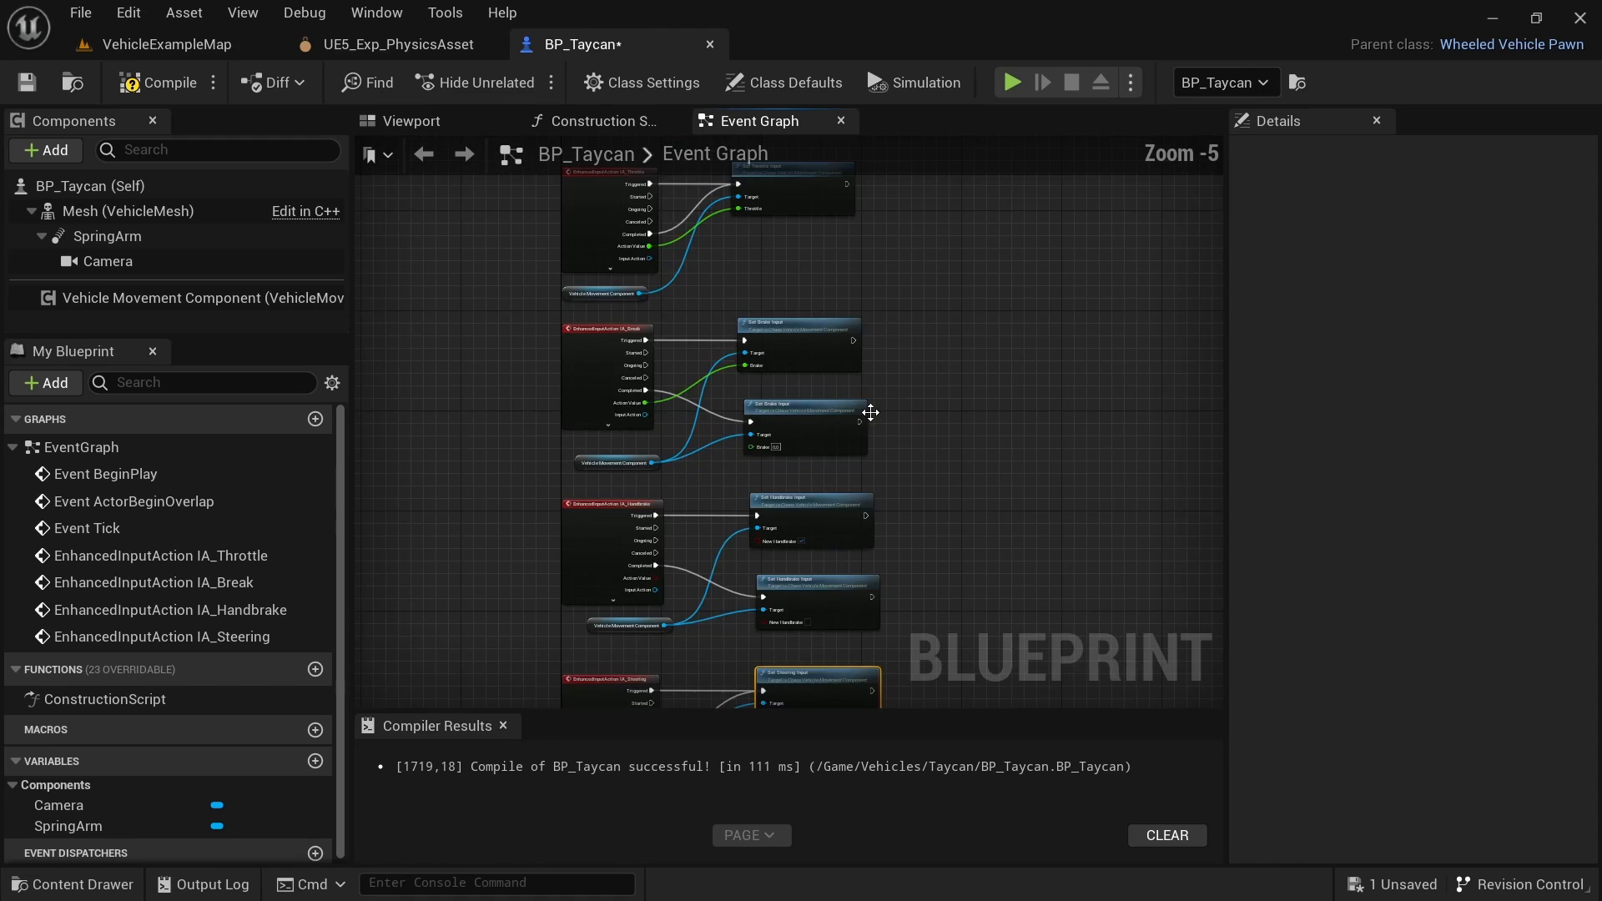
right_click_drag(936, 389, 1074, 655)
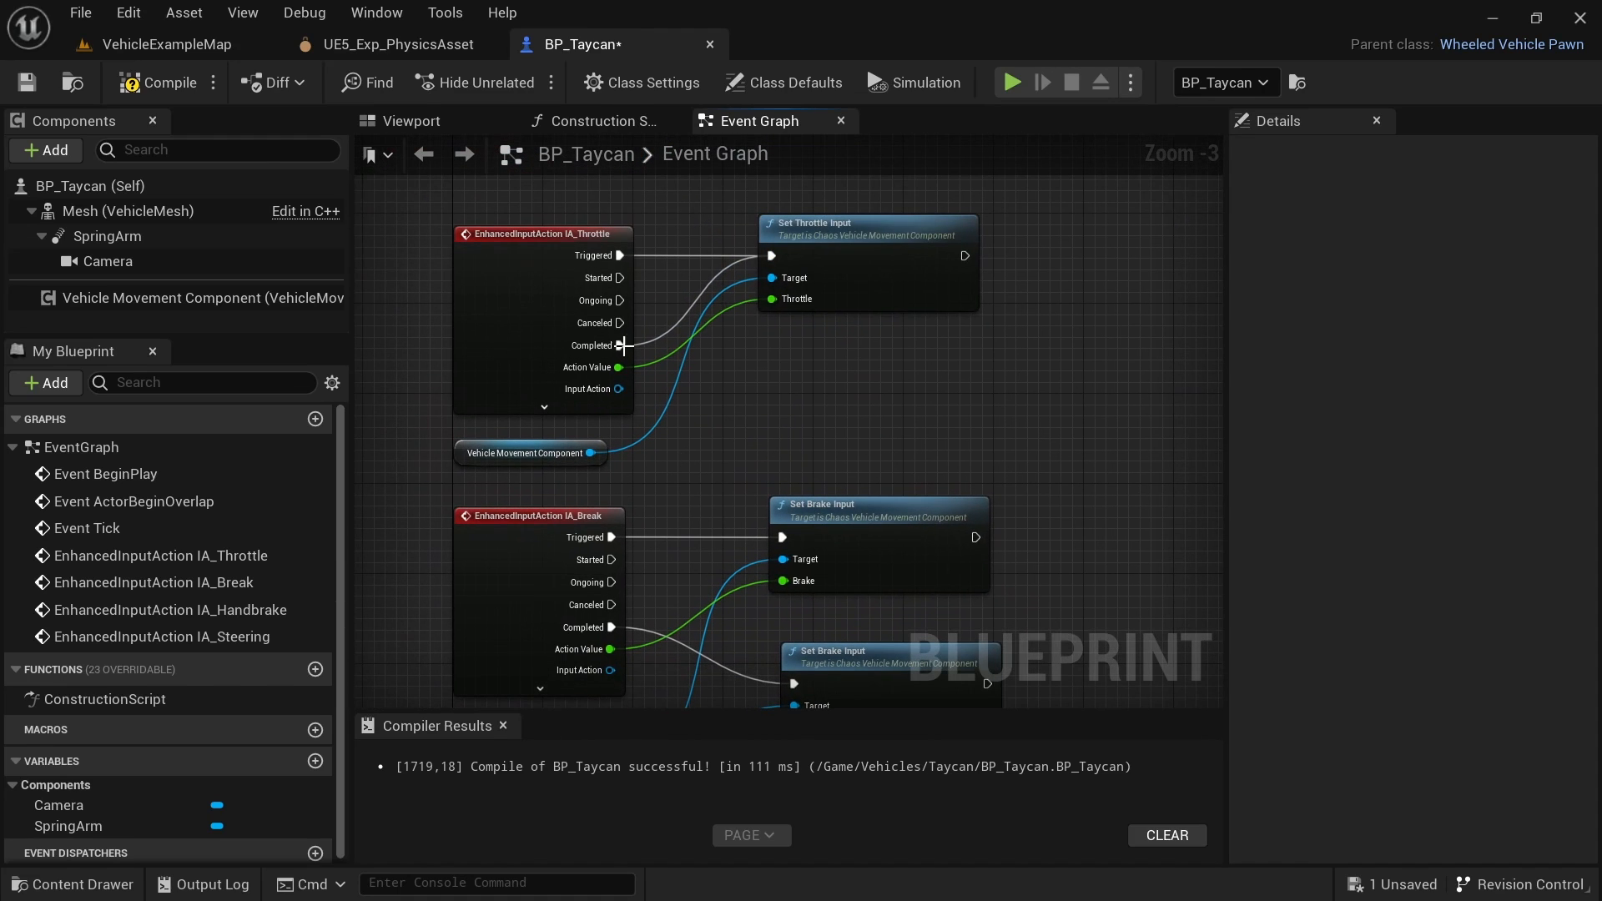
left_click(26, 81)
left_click(208, 46)
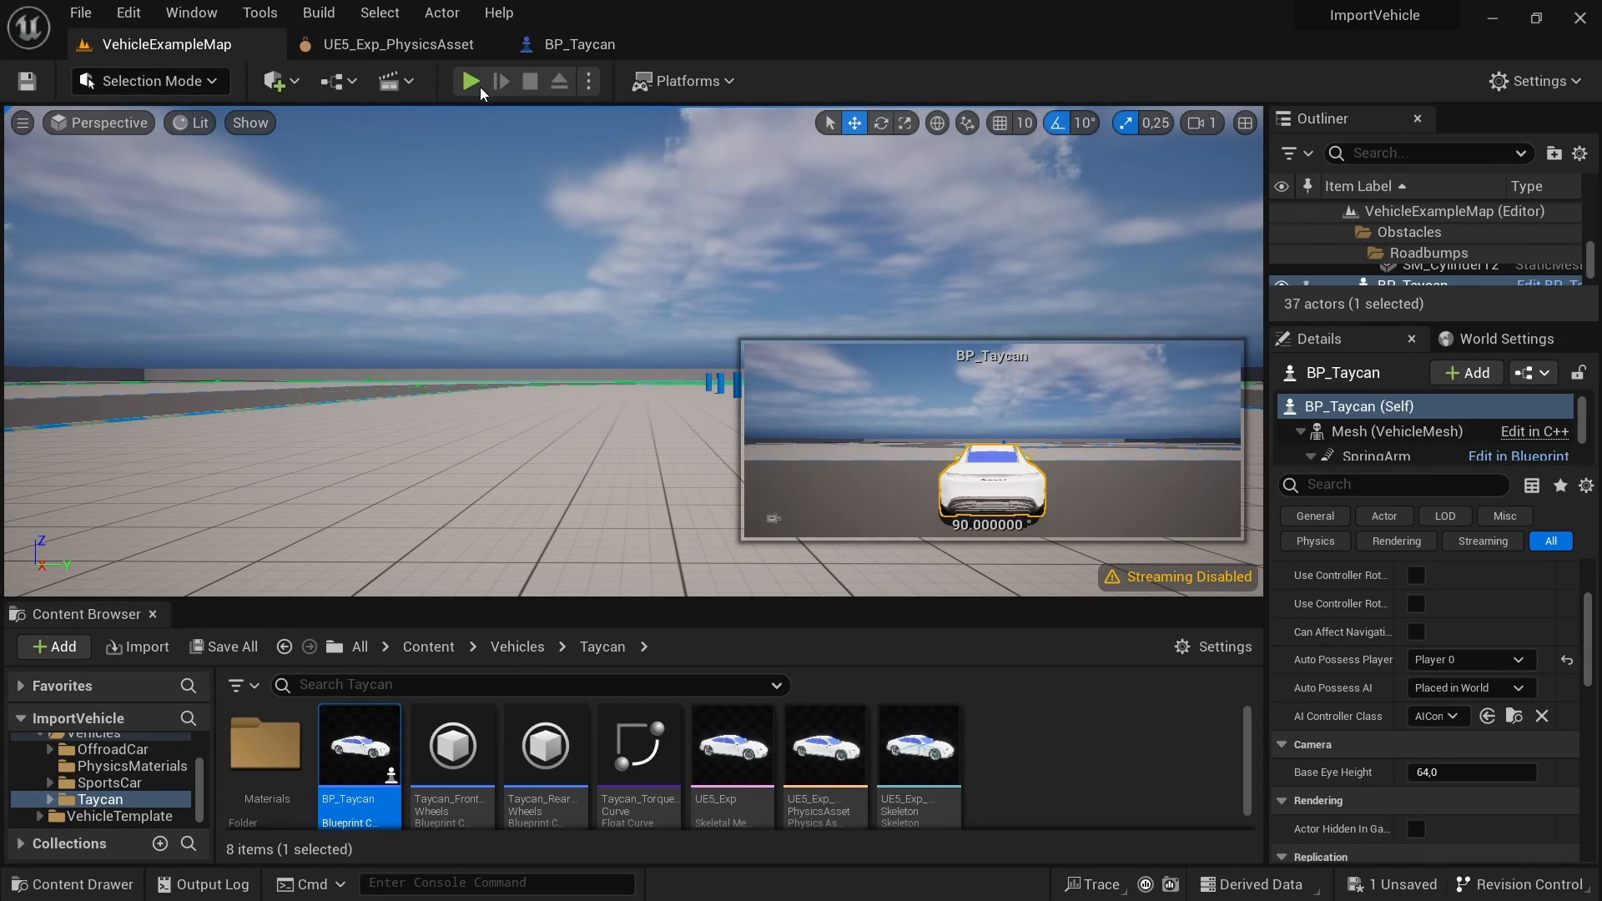
left_click(472, 83)
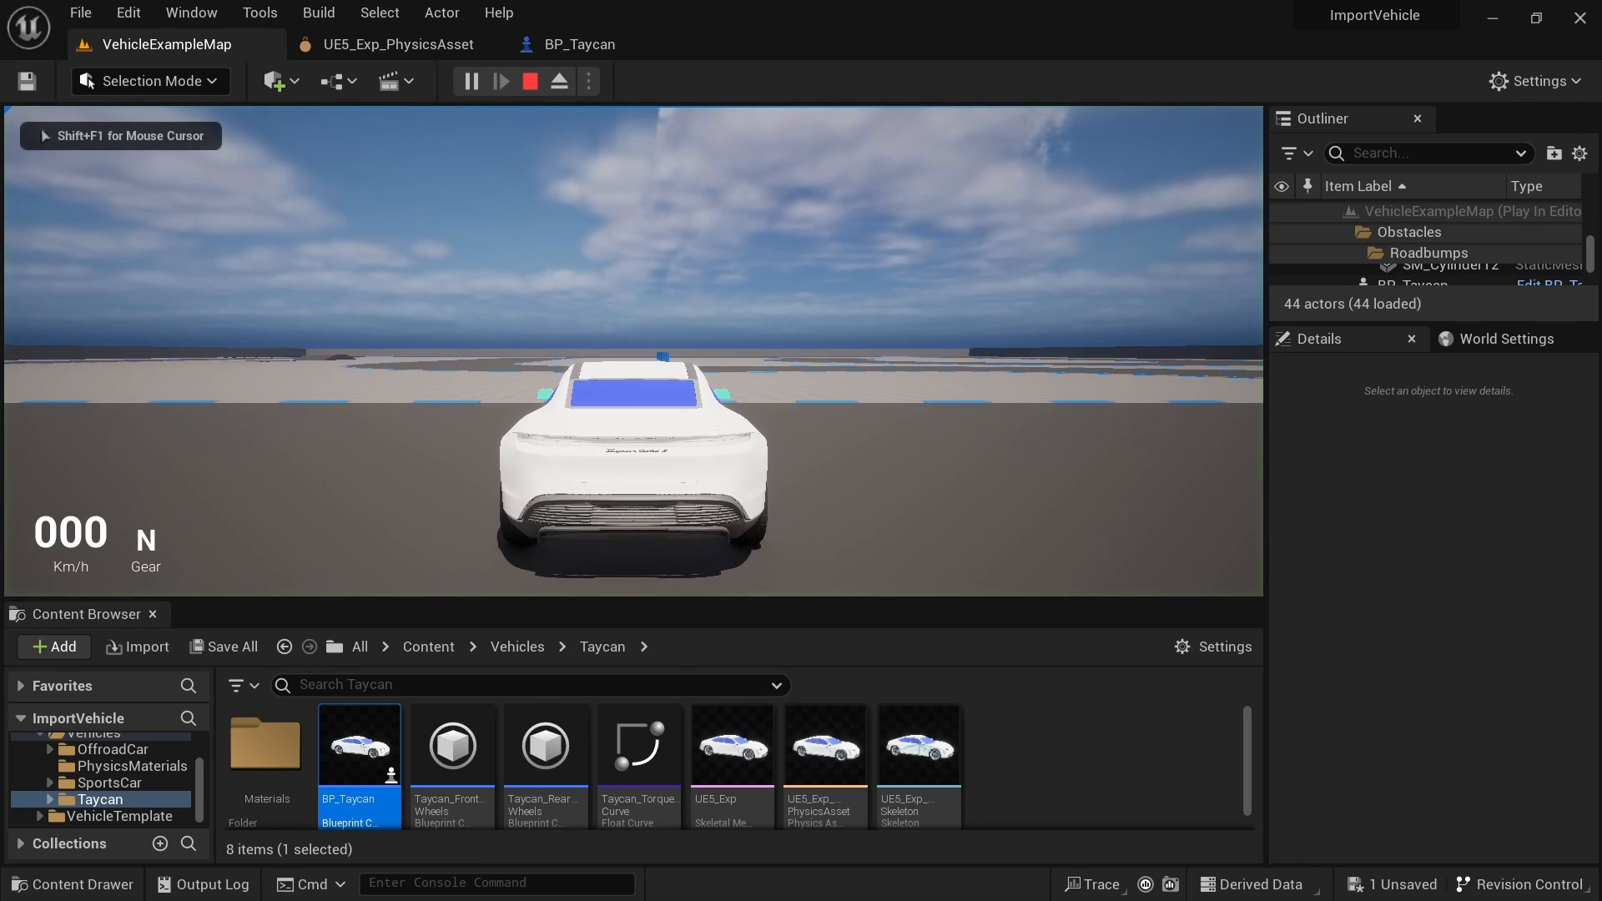
Step: Test drive the Taycan by accelerating and steering left and right along the track, and end the play session
key("w")
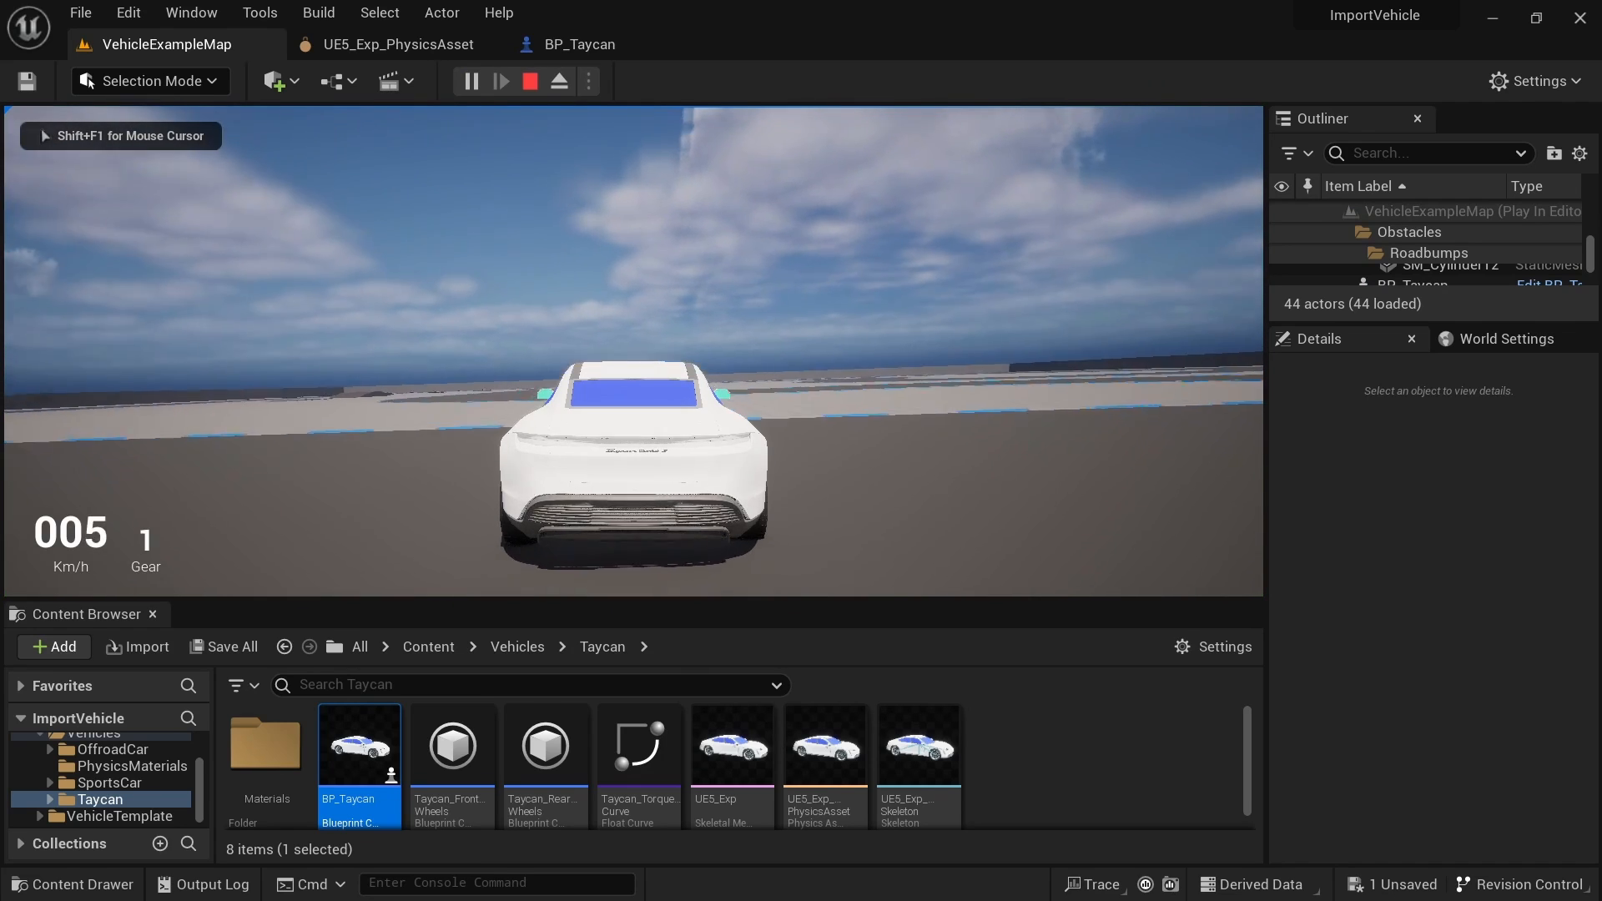
key("a")
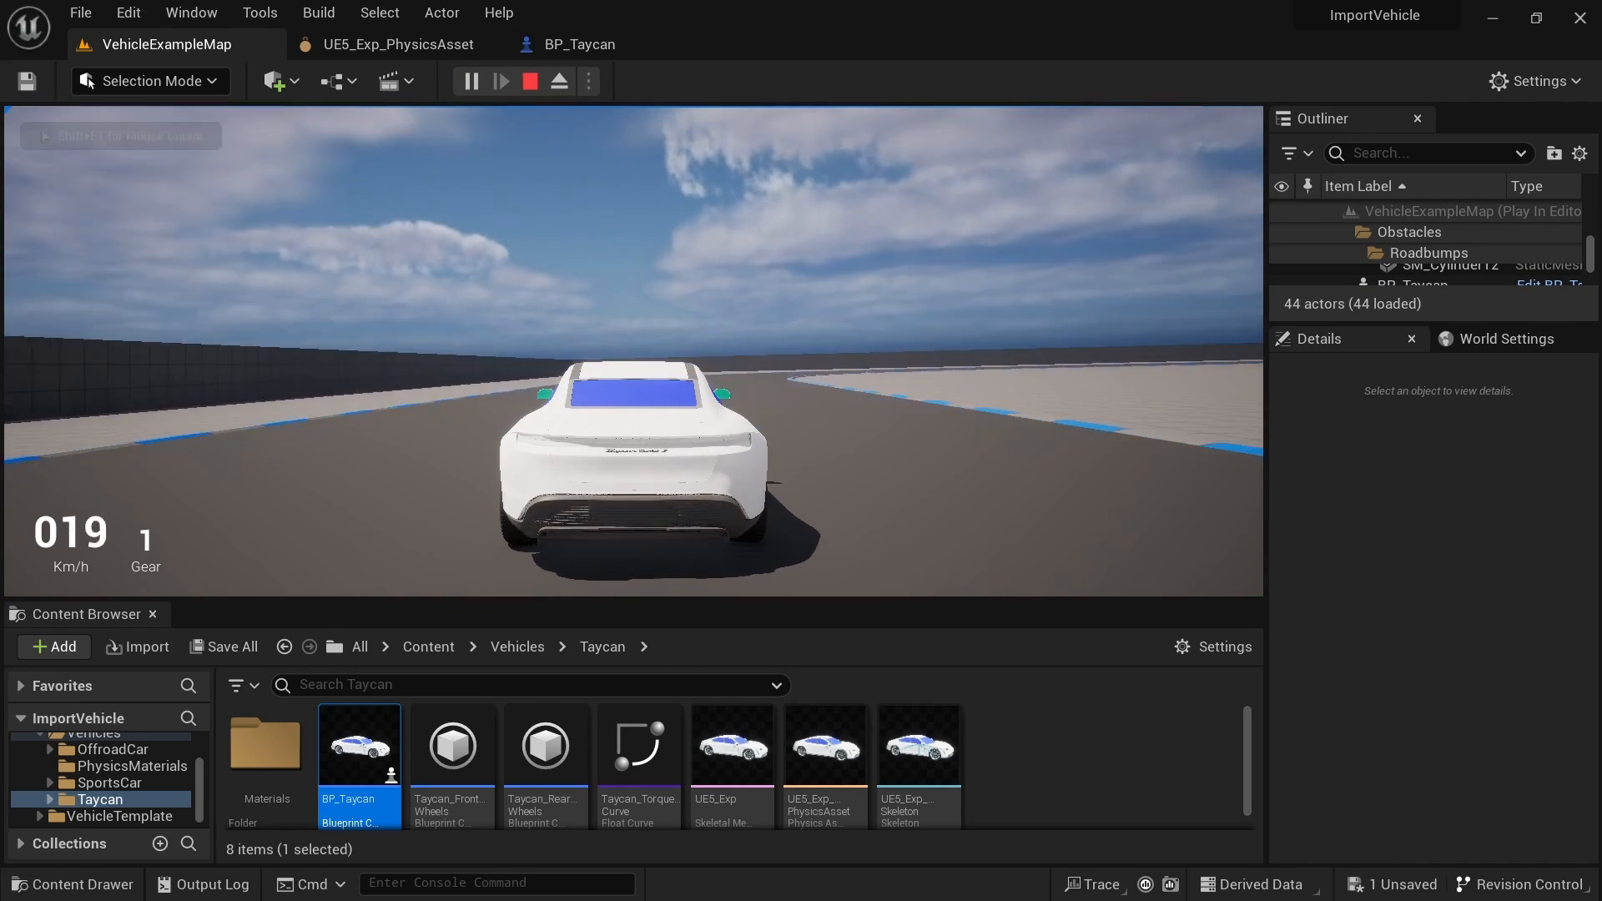
key("w")
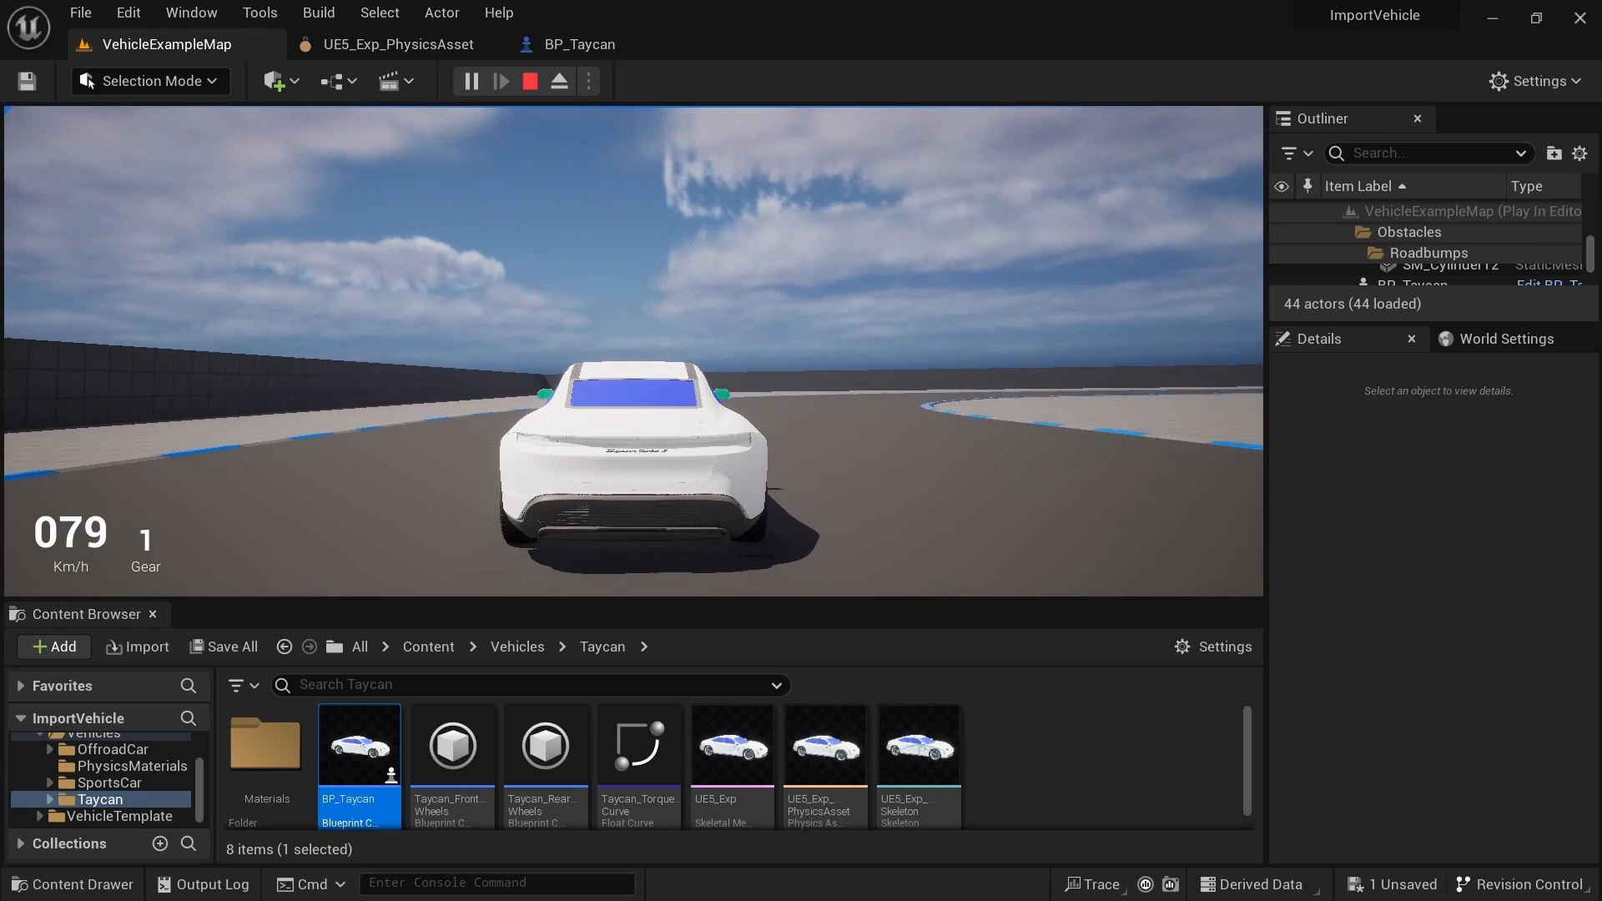
key("d")
key("d")
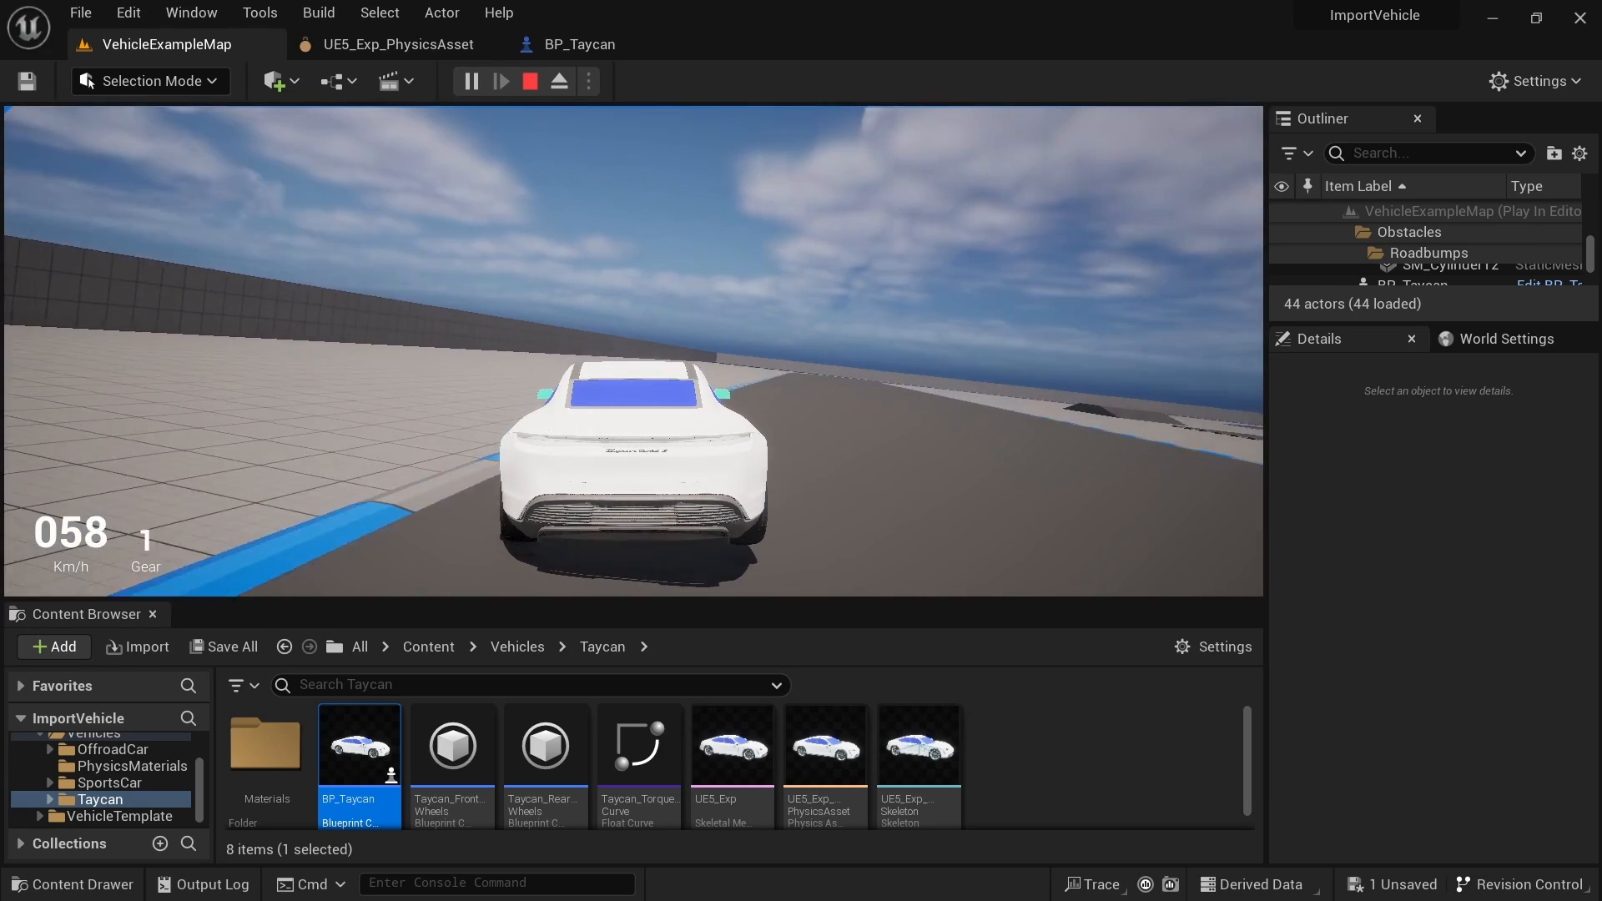
key("Escape")
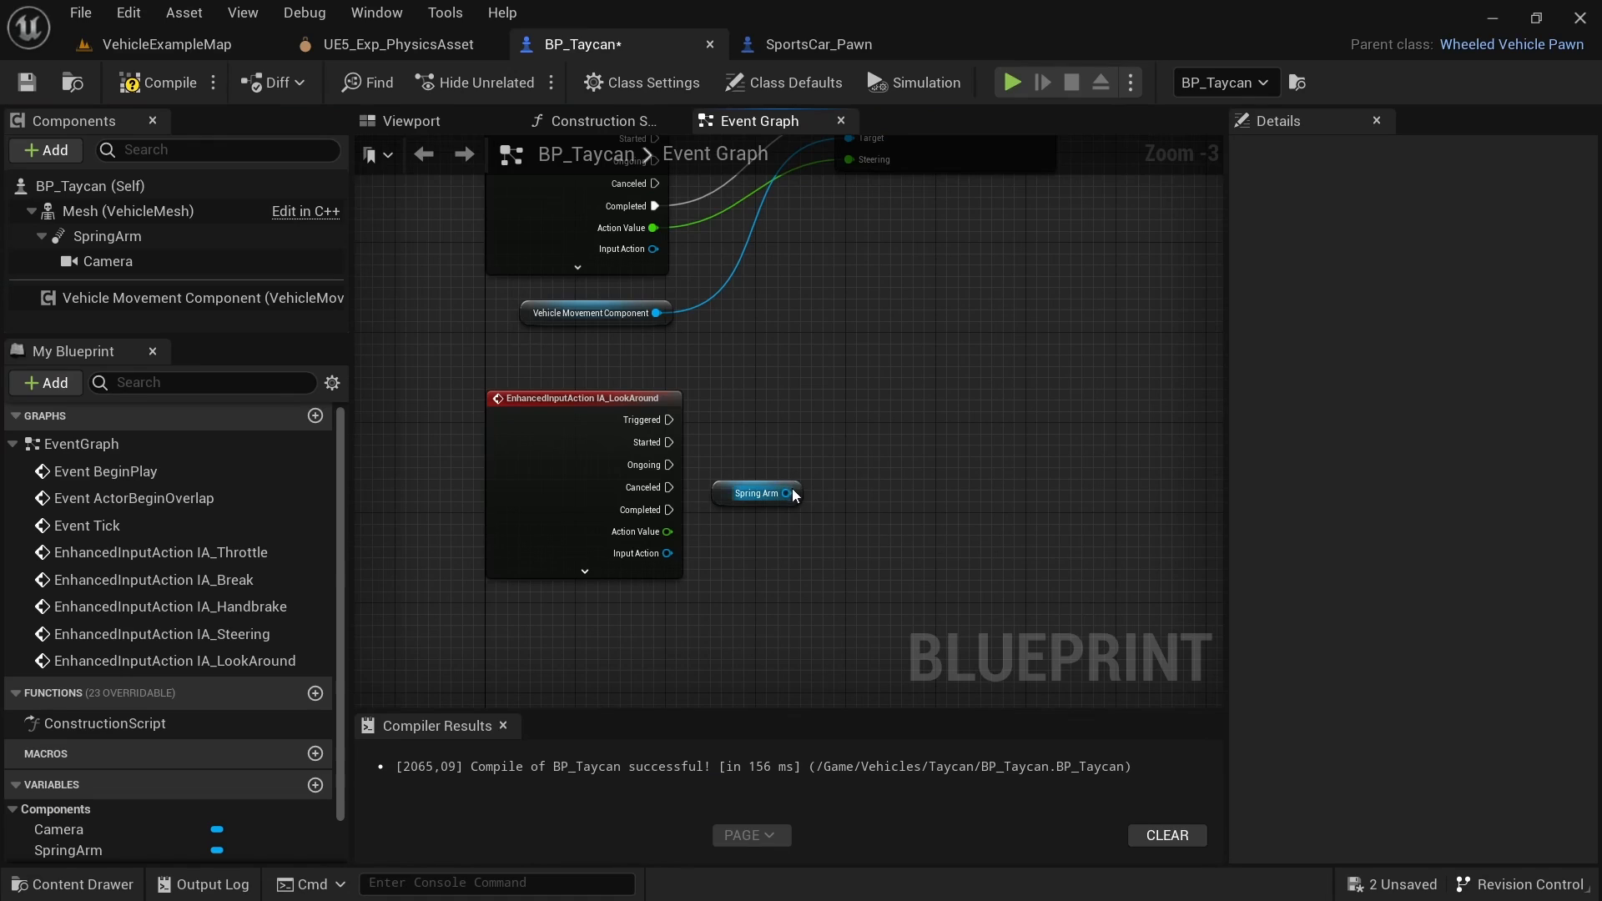
Step: Create an Add Local Rotation node from the Spring Arm reference and connect IA_LookAround's Triggered output to it
left_click_drag(786, 493, 830, 466)
type("add")
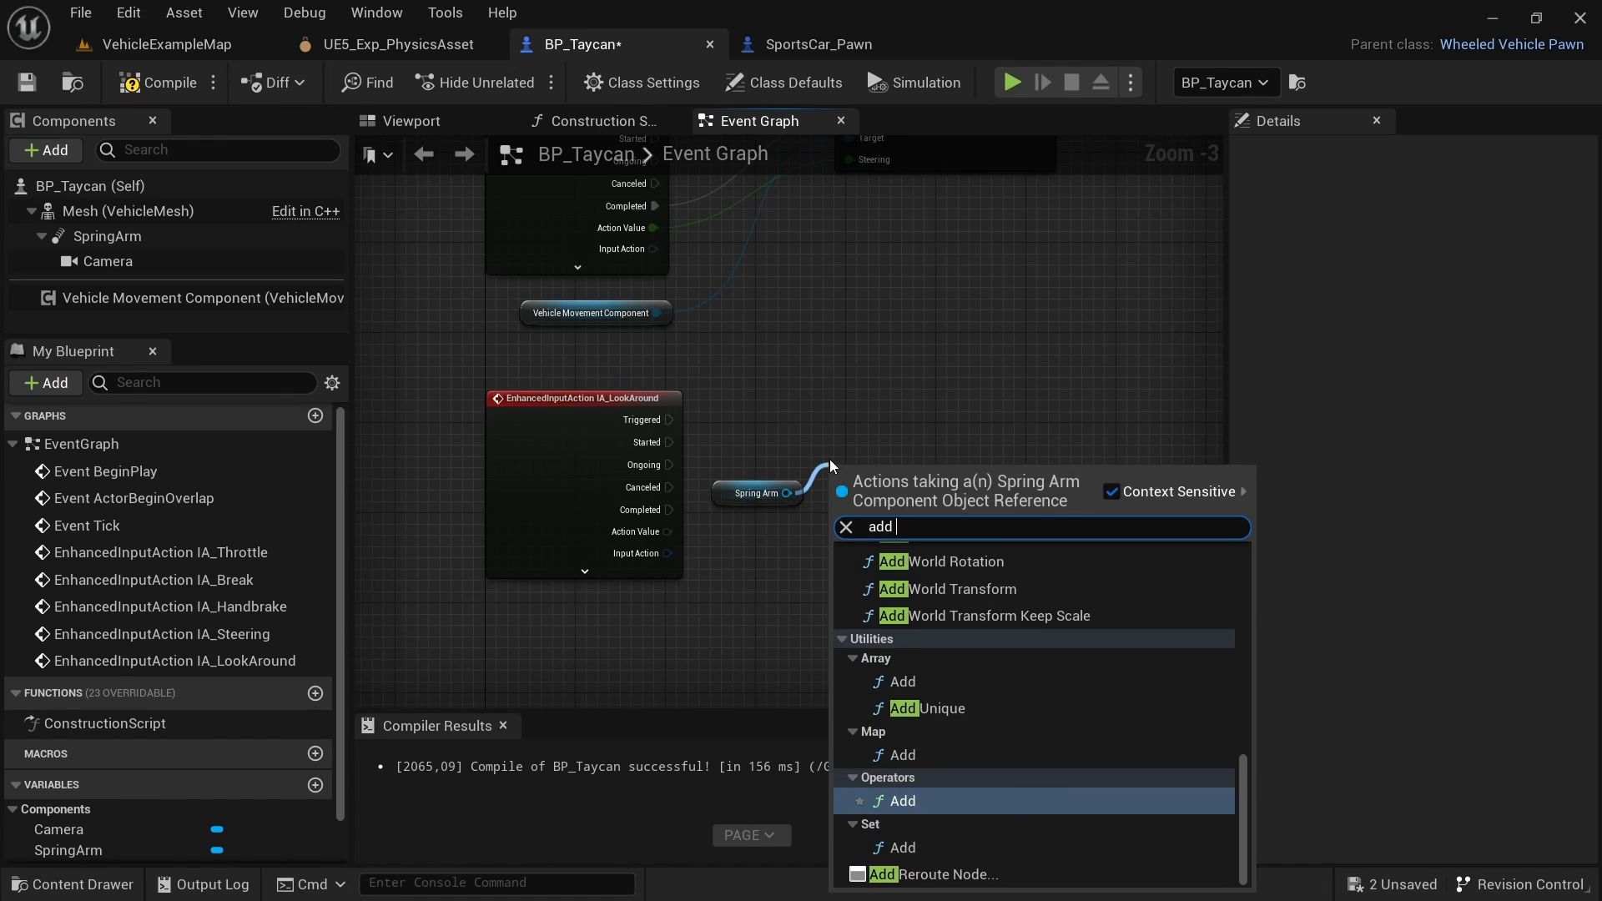
type(" local")
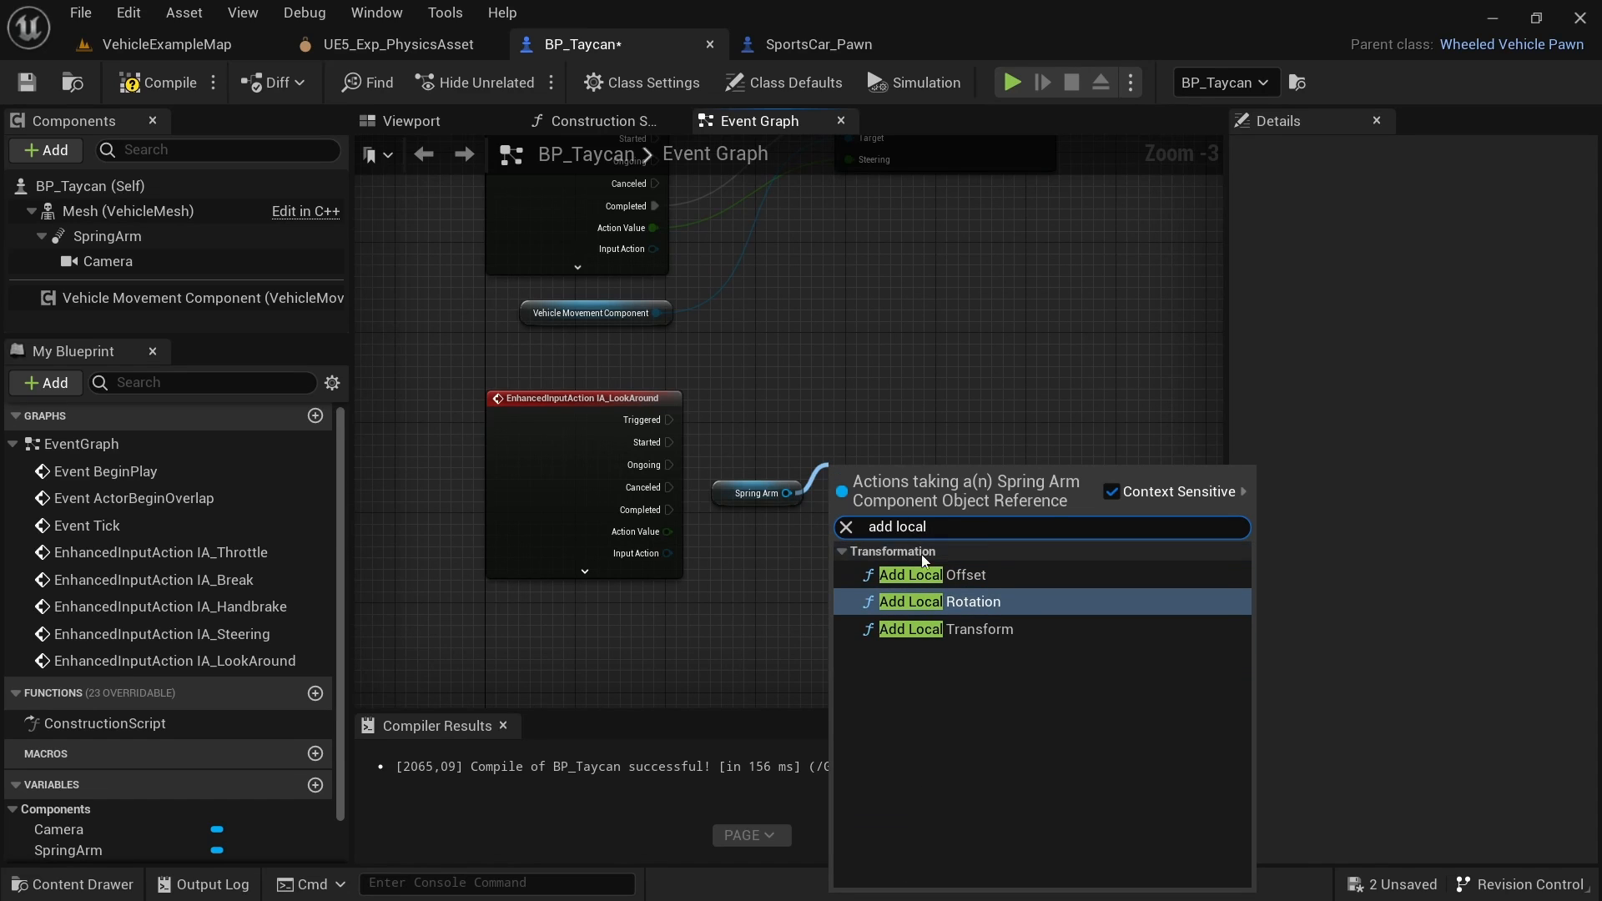
left_click(964, 603)
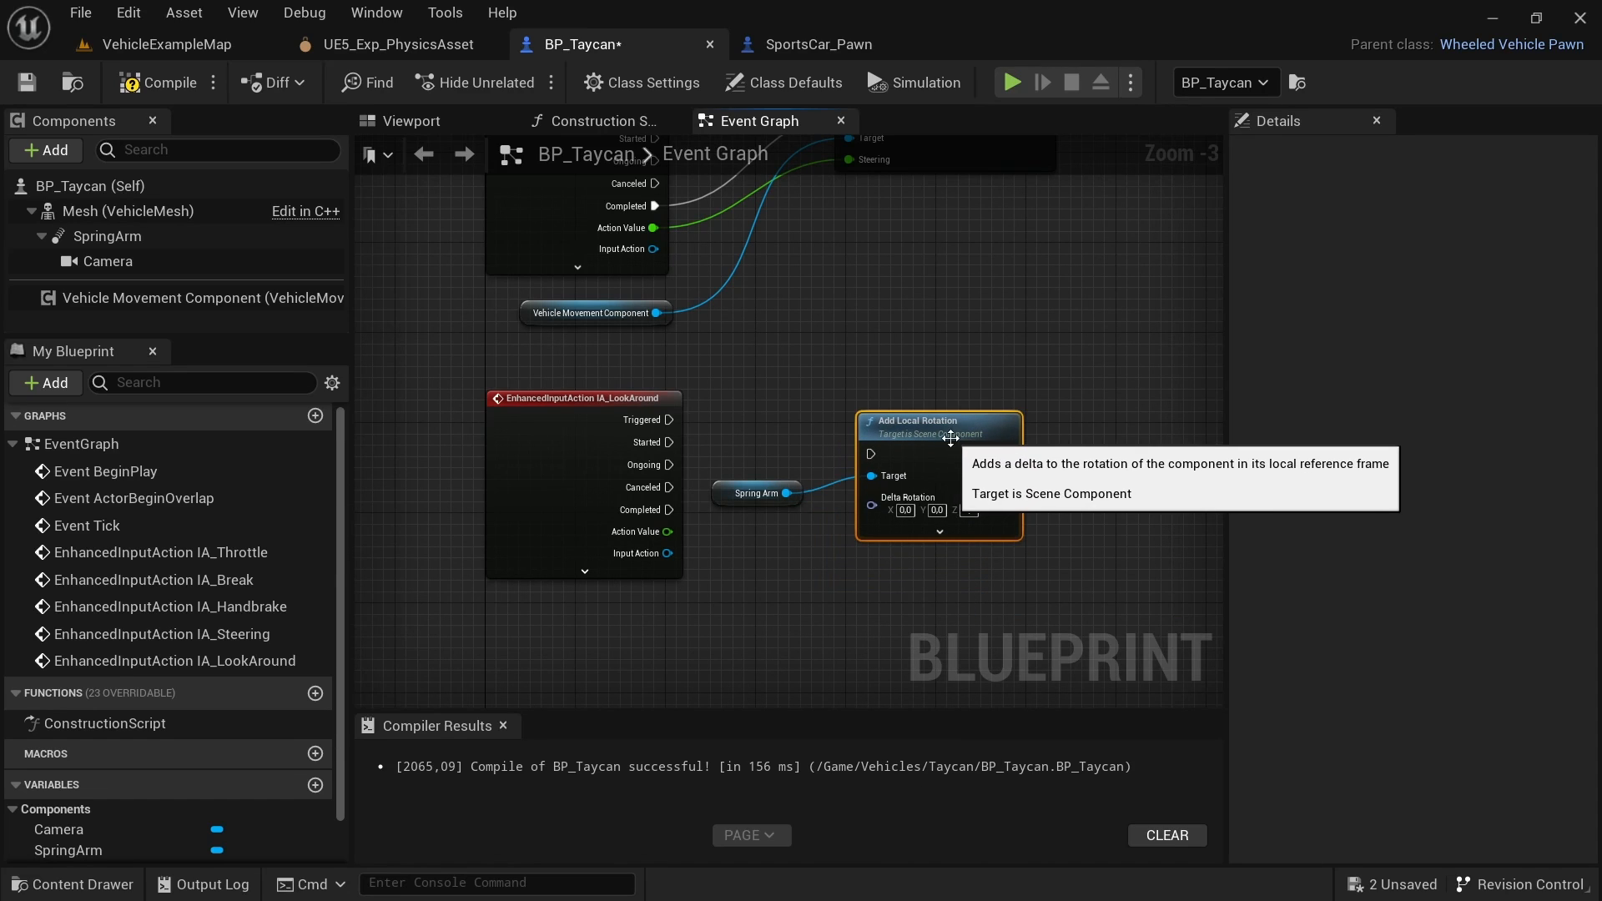
left_click_drag(916, 483, 950, 438)
left_click_drag(669, 420, 931, 422)
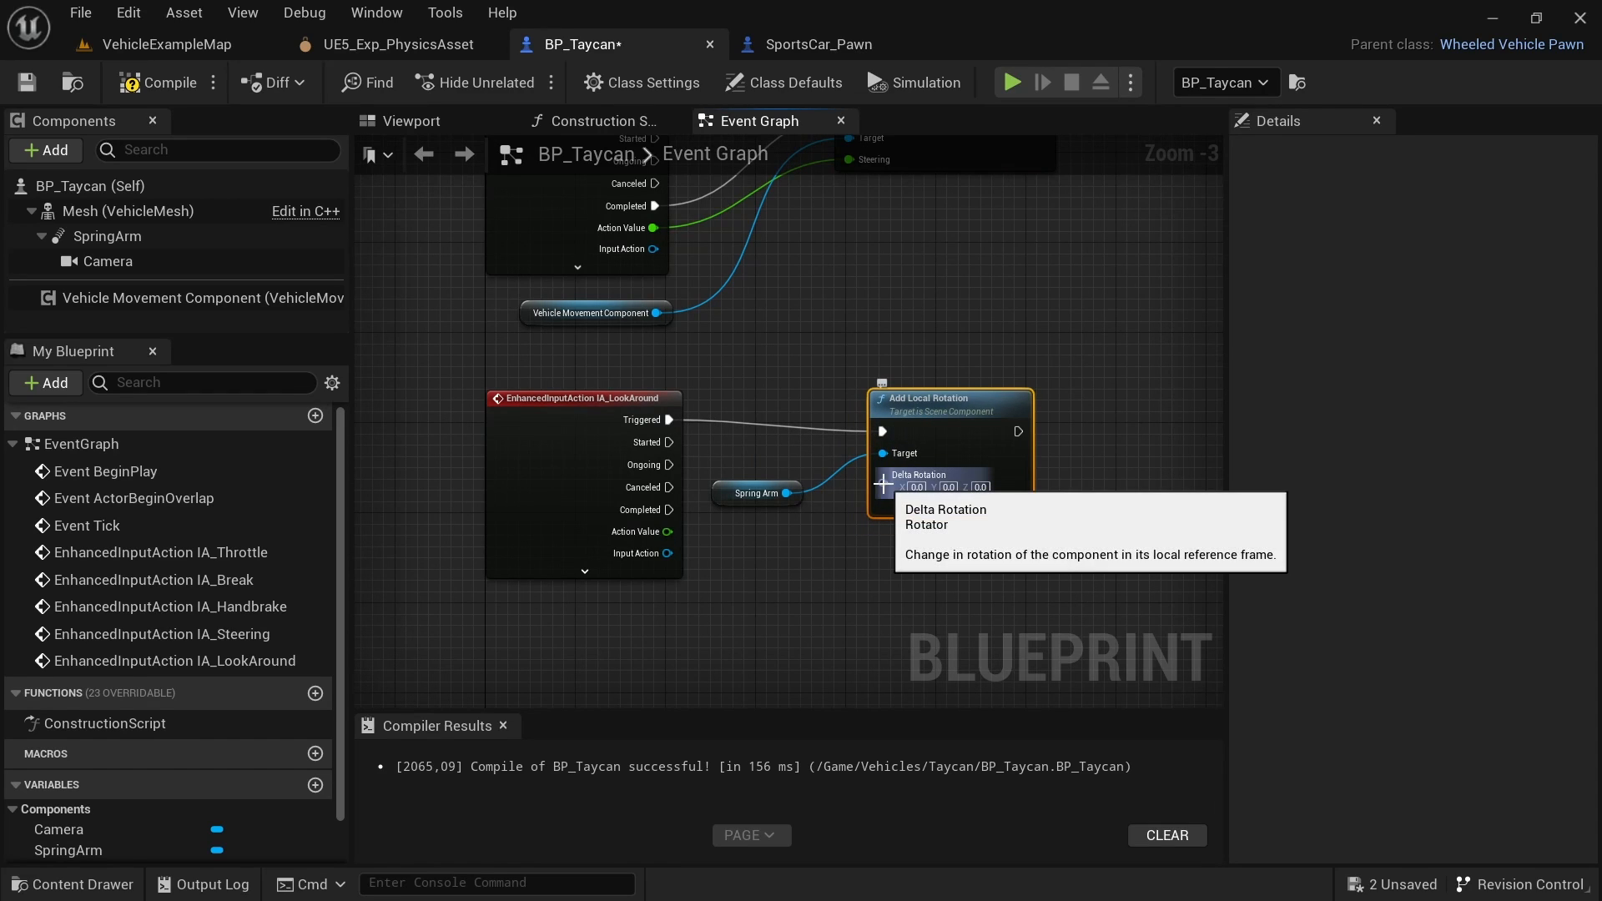
Step: Split the Delta Rotation struct pin and connect IA_LookAround's Action Value to Delta Rotation Z (Yaw), repositioning the Spring Arm node
right_click(885, 486)
left_click(947, 552)
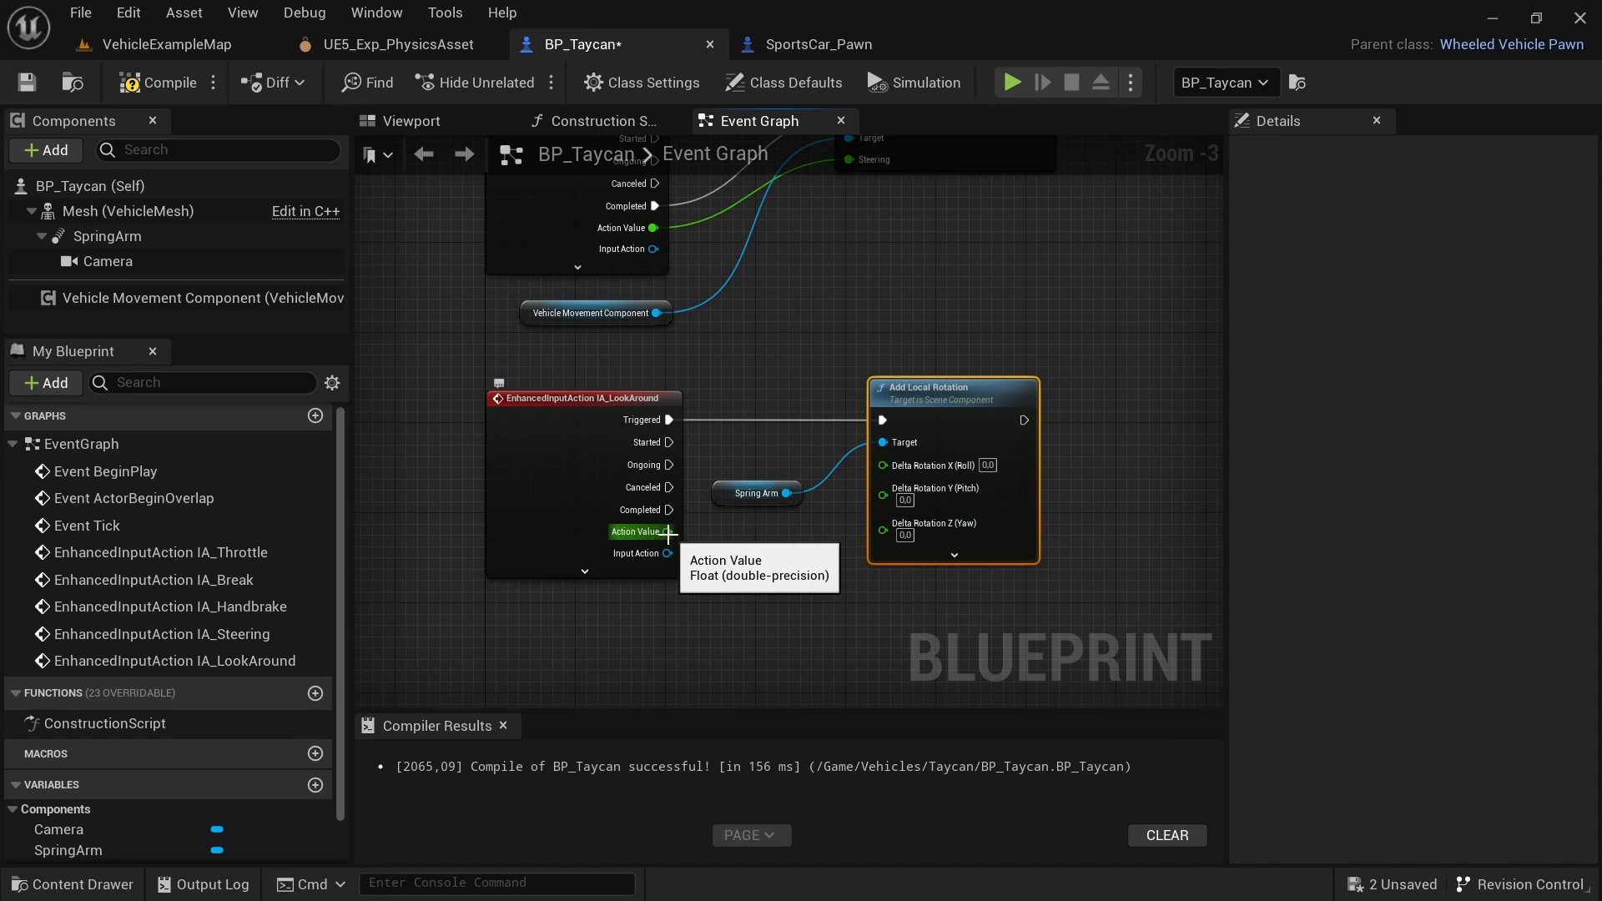
left_click_drag(667, 531, 885, 534)
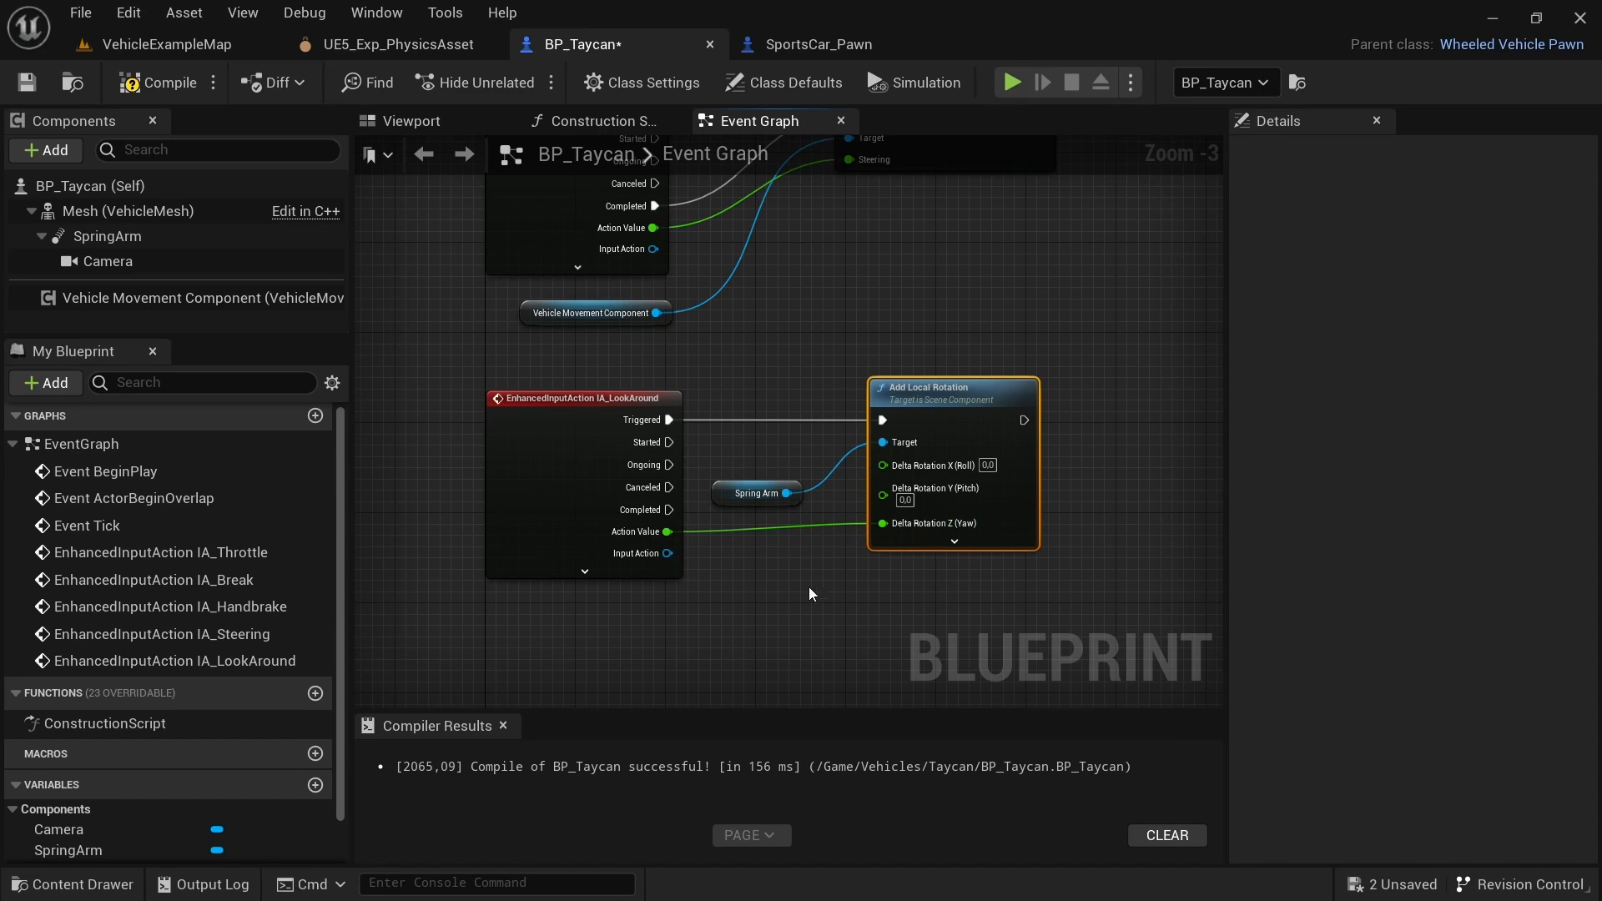
left_click_drag(755, 493, 755, 470)
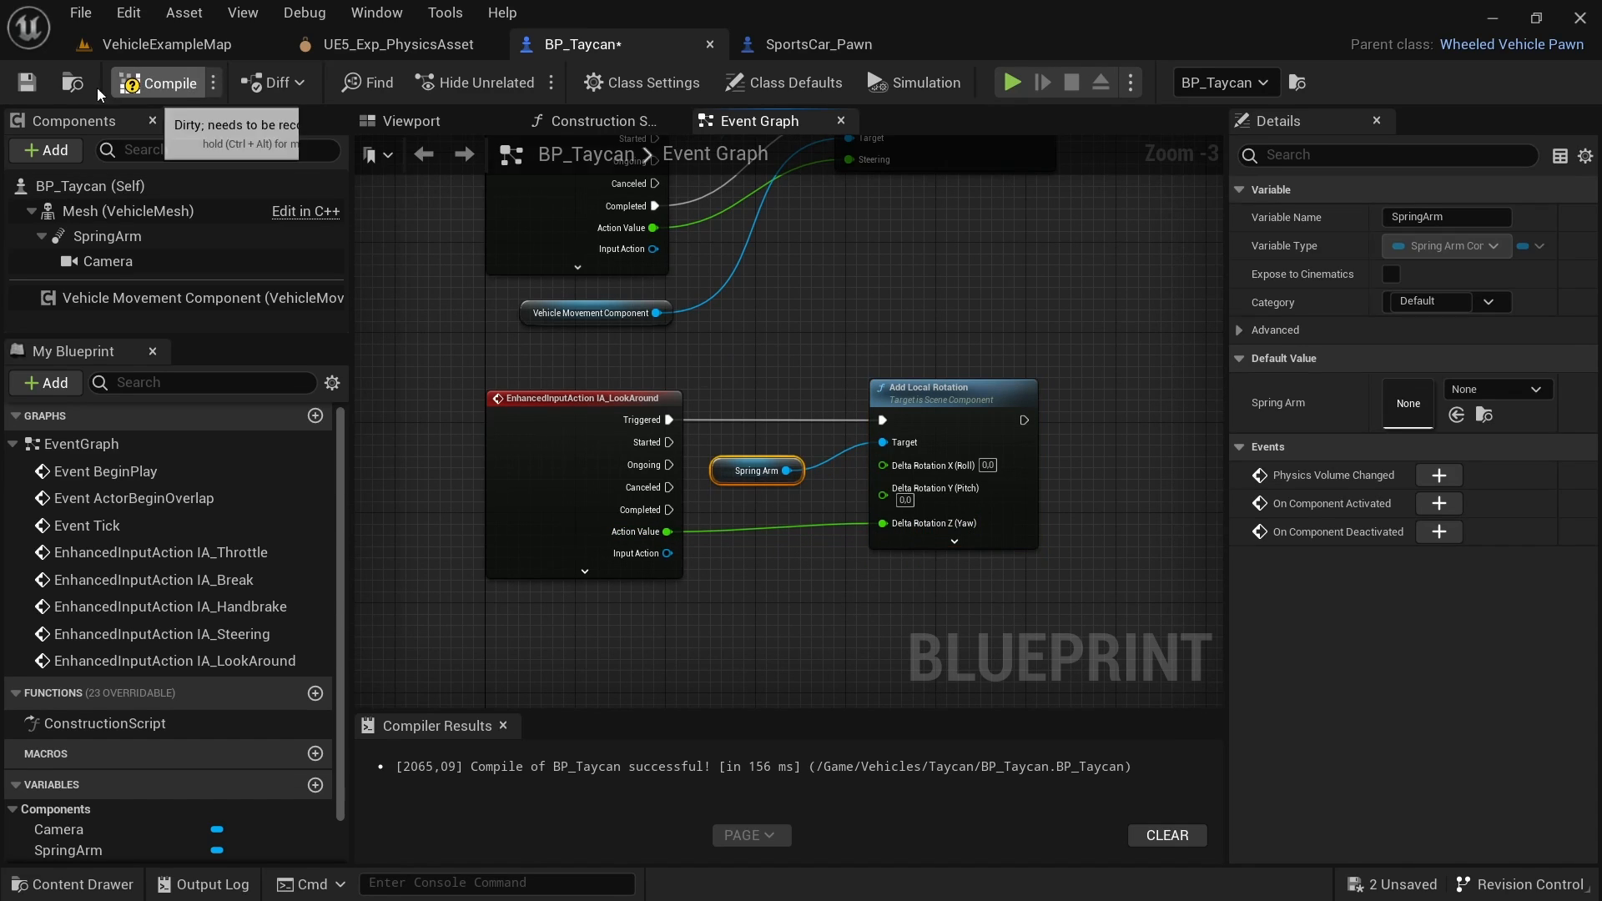
Step: Compile BP_Taycan and test the look-around camera in a VehicleExampleMap play session, ending the session after the check
left_click(159, 82)
left_click(167, 44)
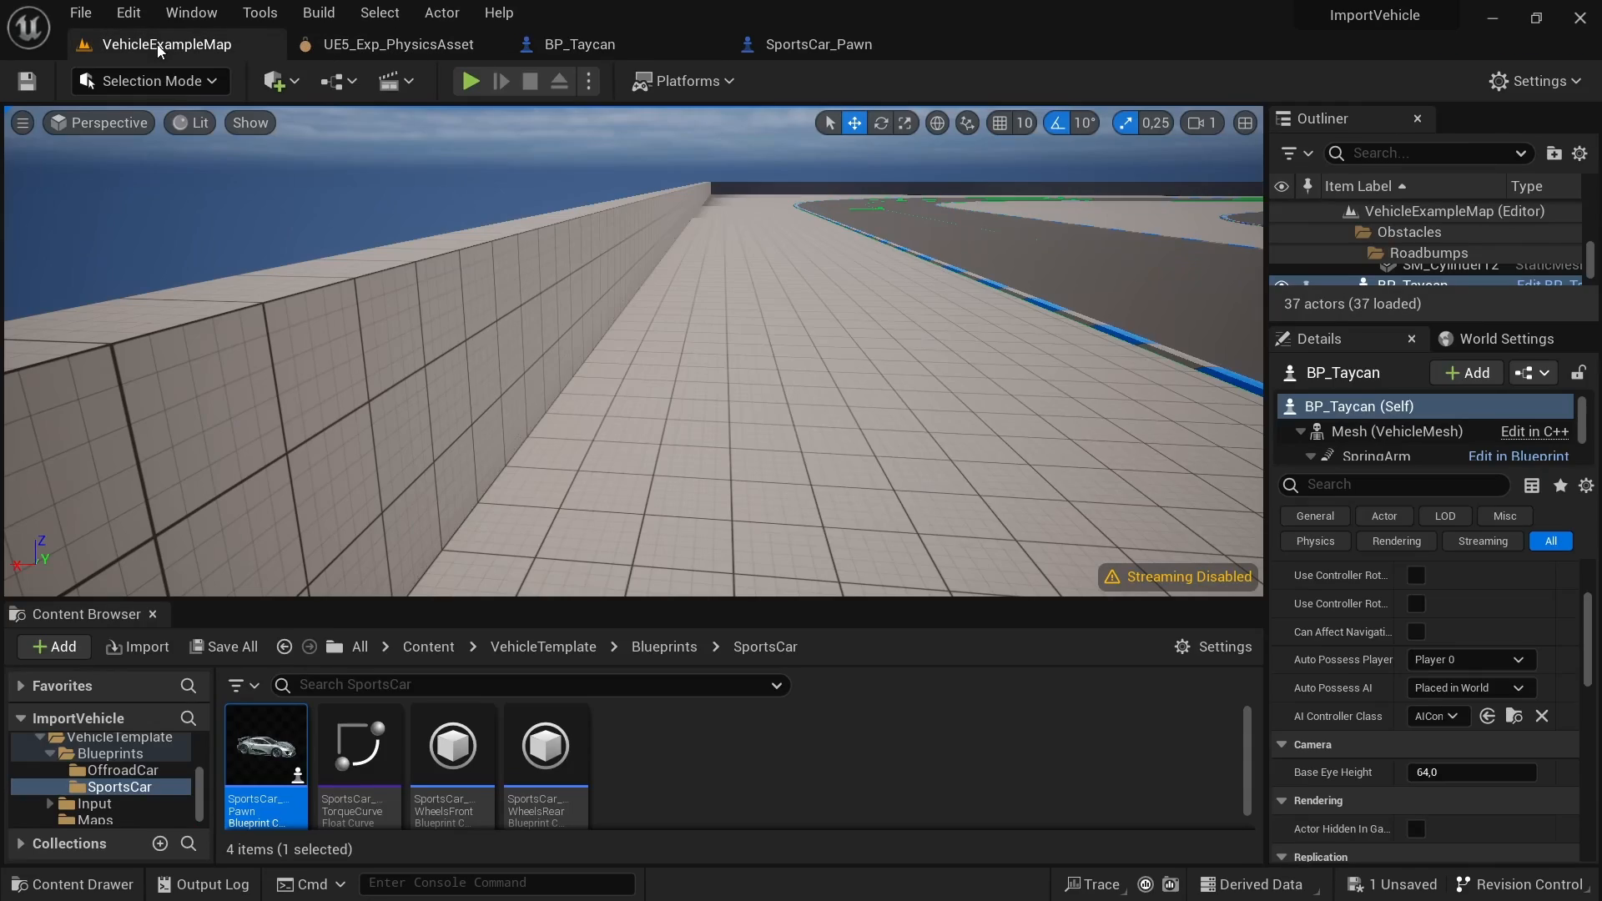
left_click(471, 82)
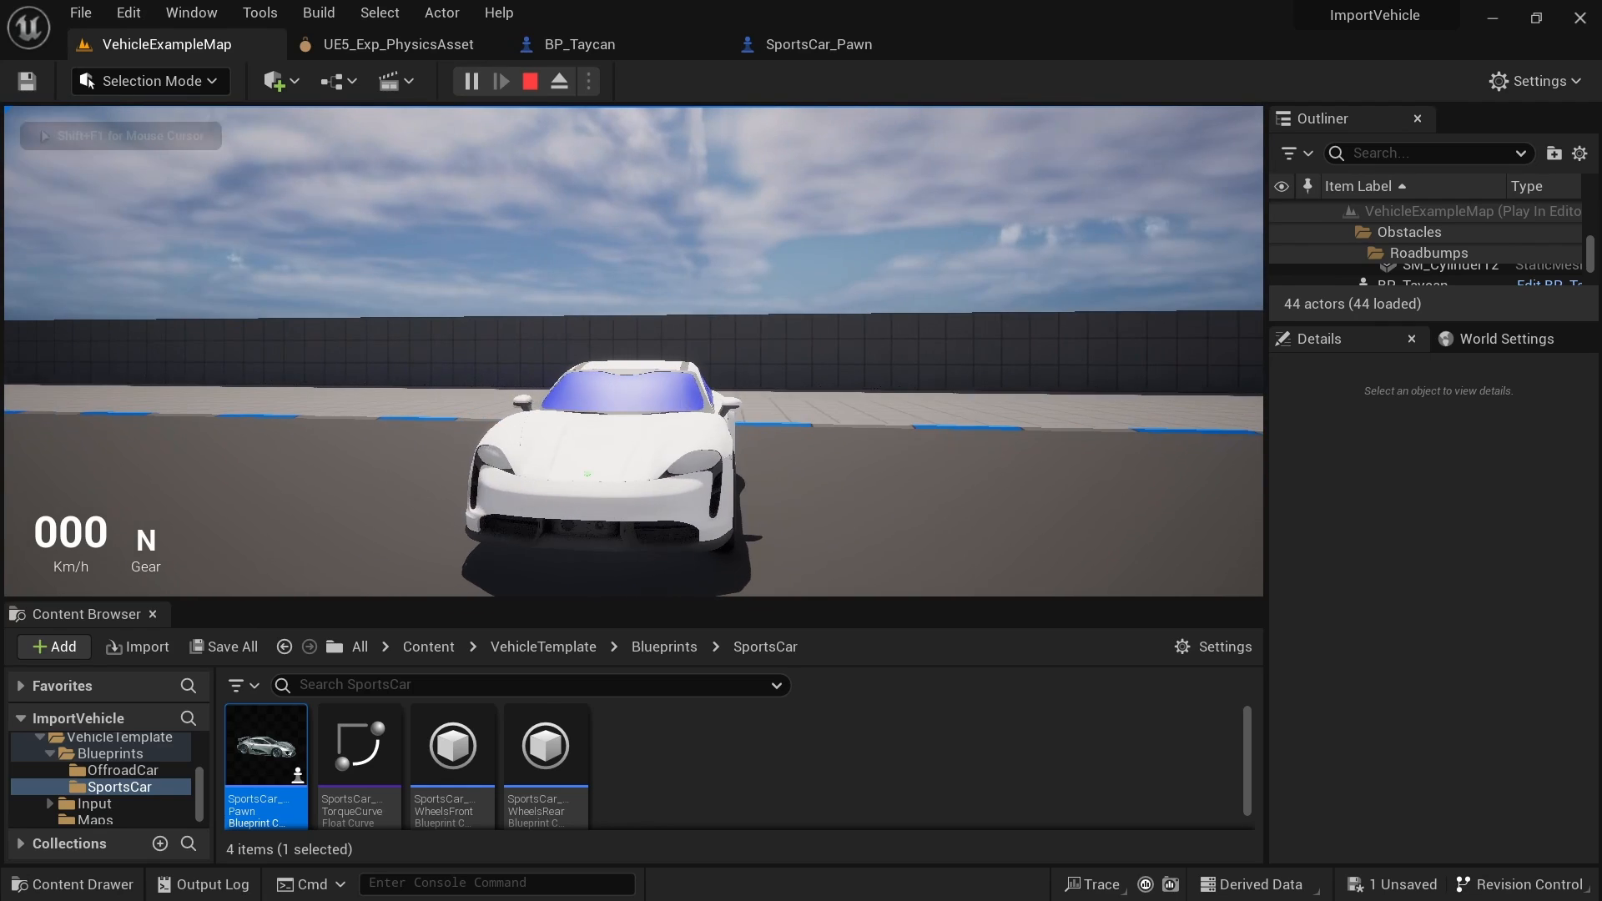
key("Escape")
Step: Enable the center of mass override in the Vehicle Setup of BP_Taycan's Vehicle Movement Component
left_click(275, 302)
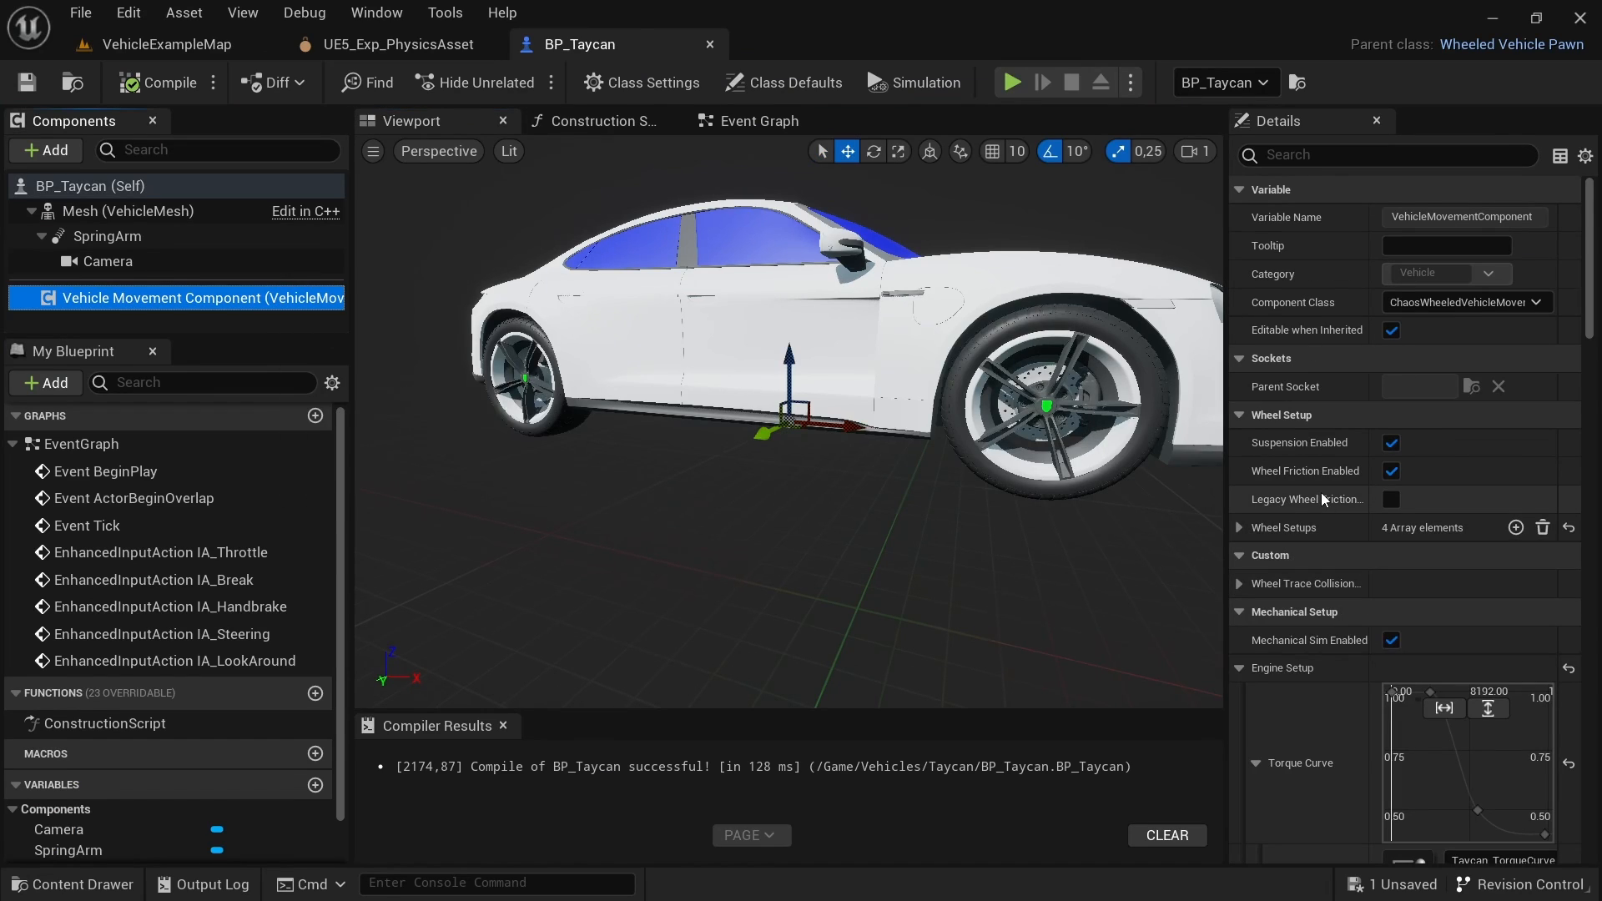
scroll(1323, 499, "down", 10)
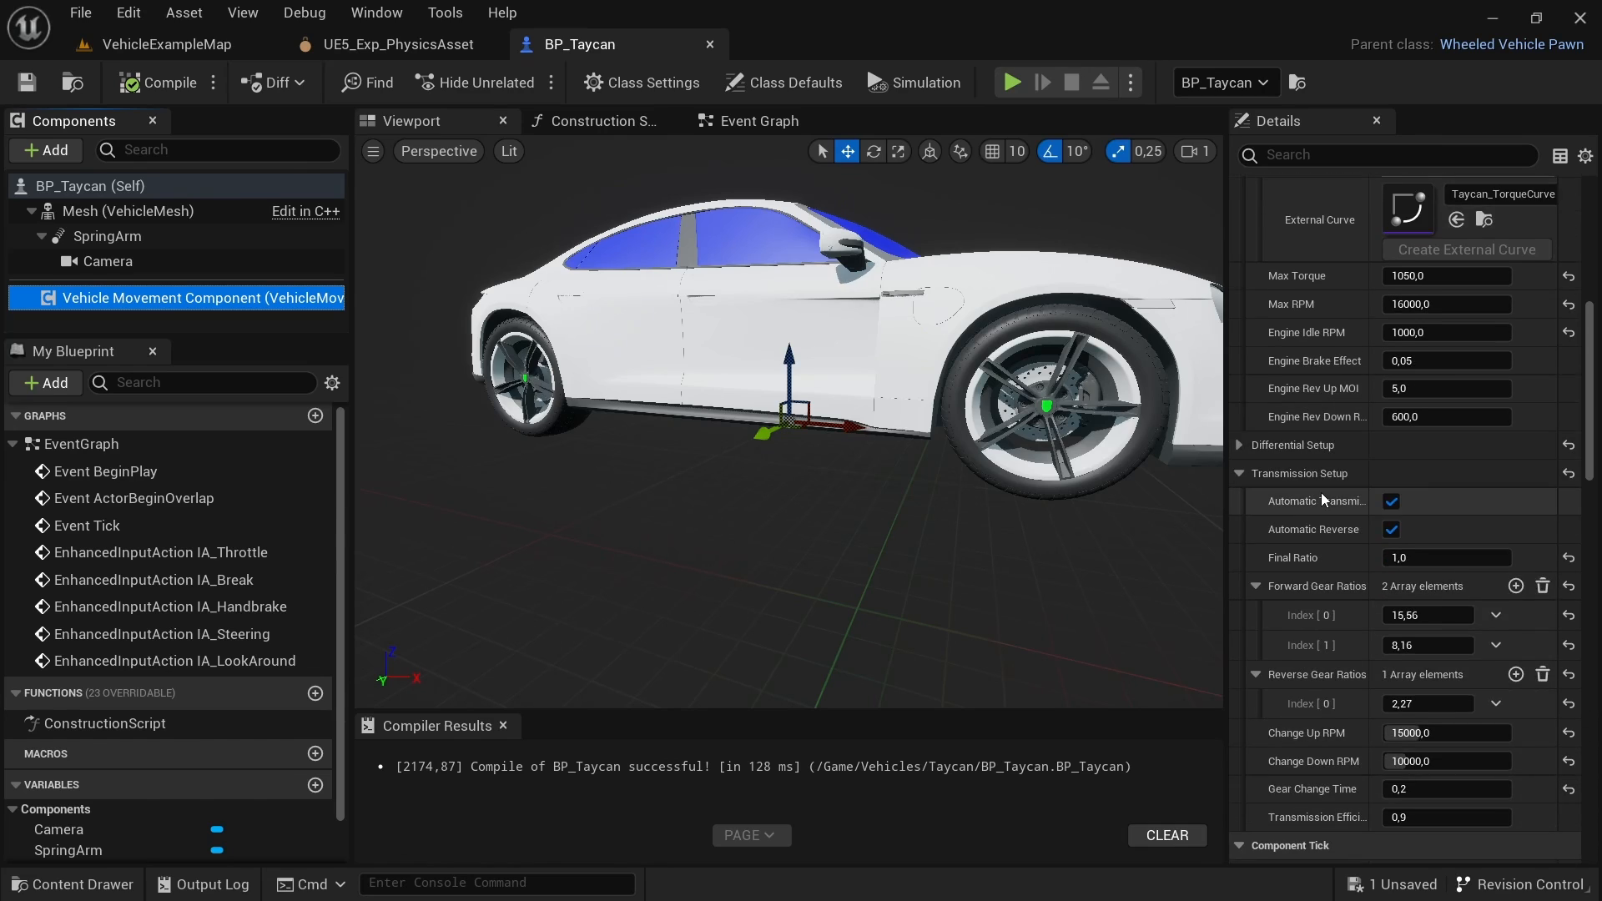
scroll(1322, 499, "down", 3)
scroll(1318, 499, "down", 6)
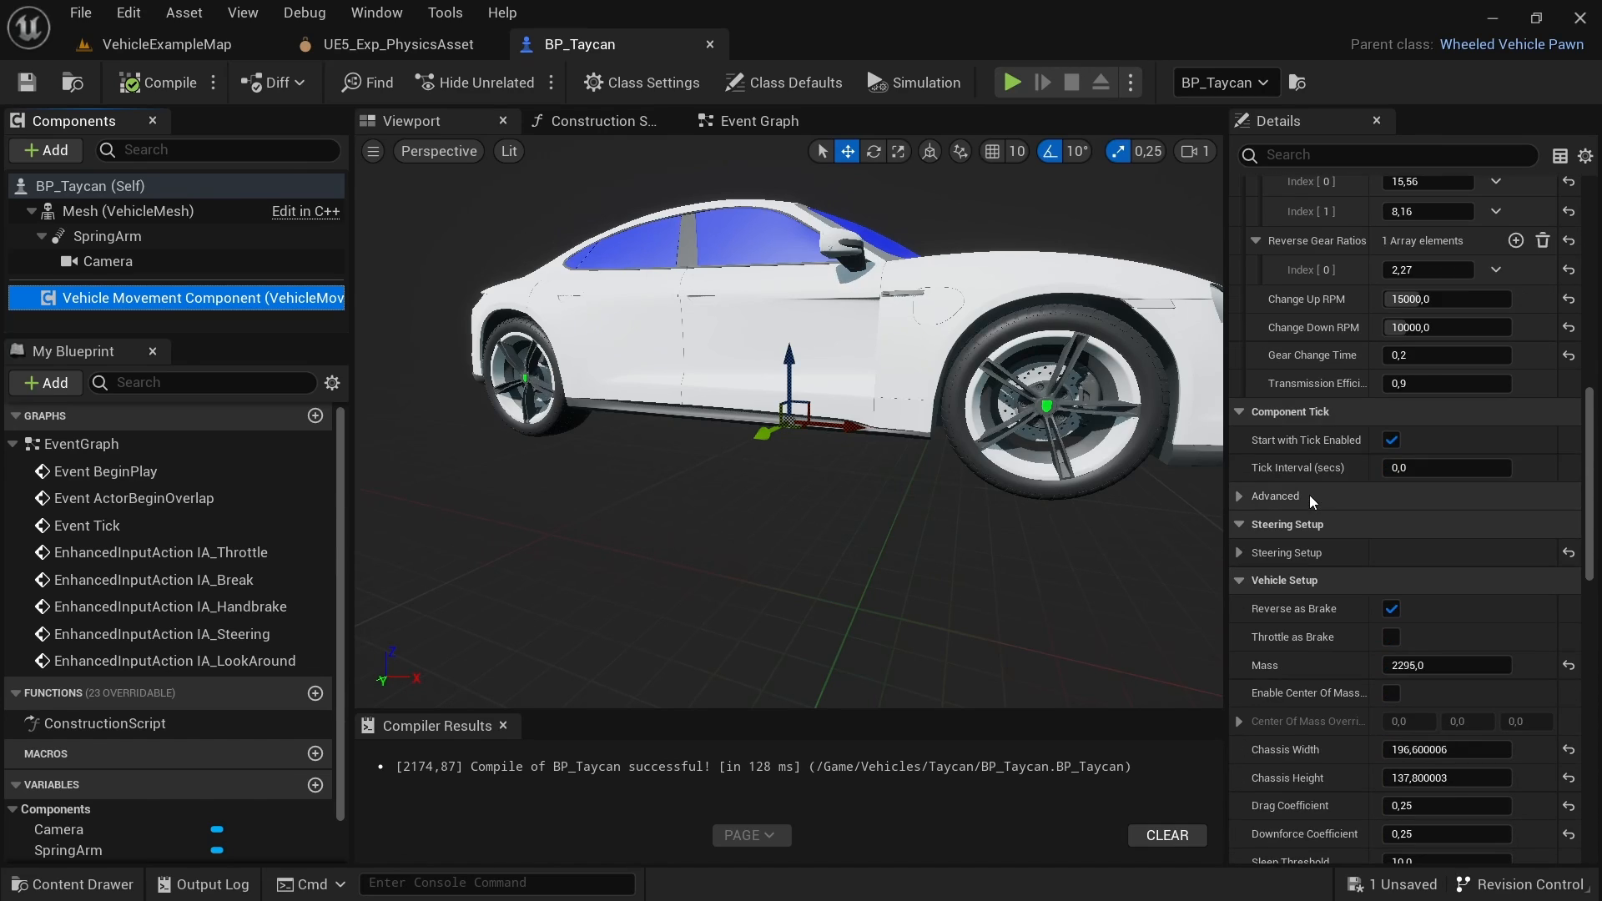
scroll(1307, 467, "down", 2)
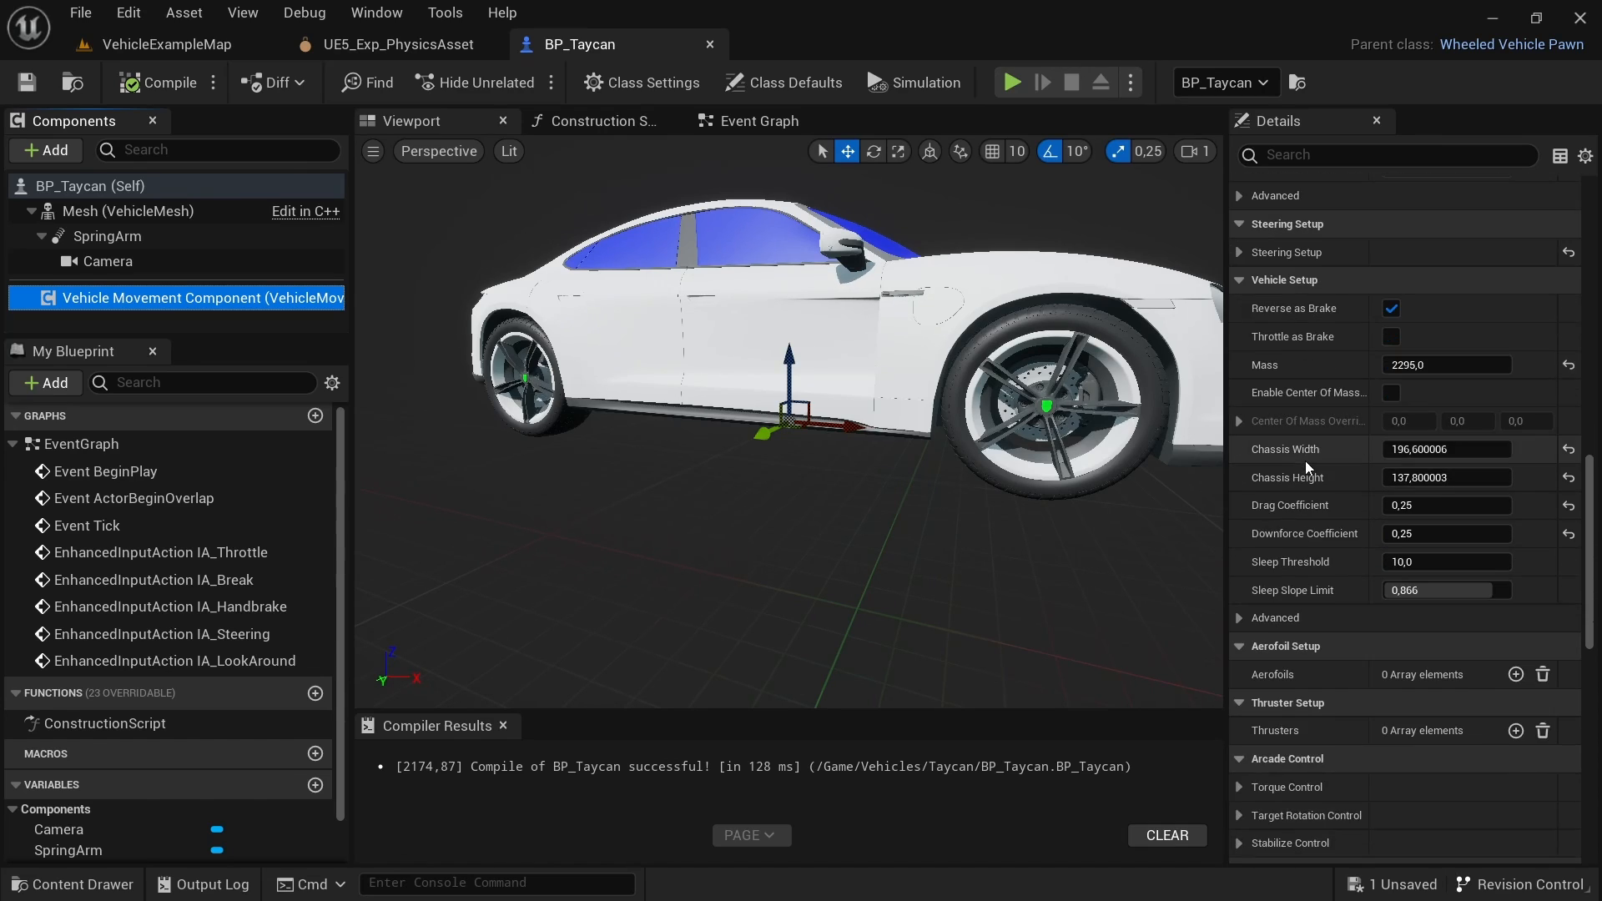
left_click(1391, 393)
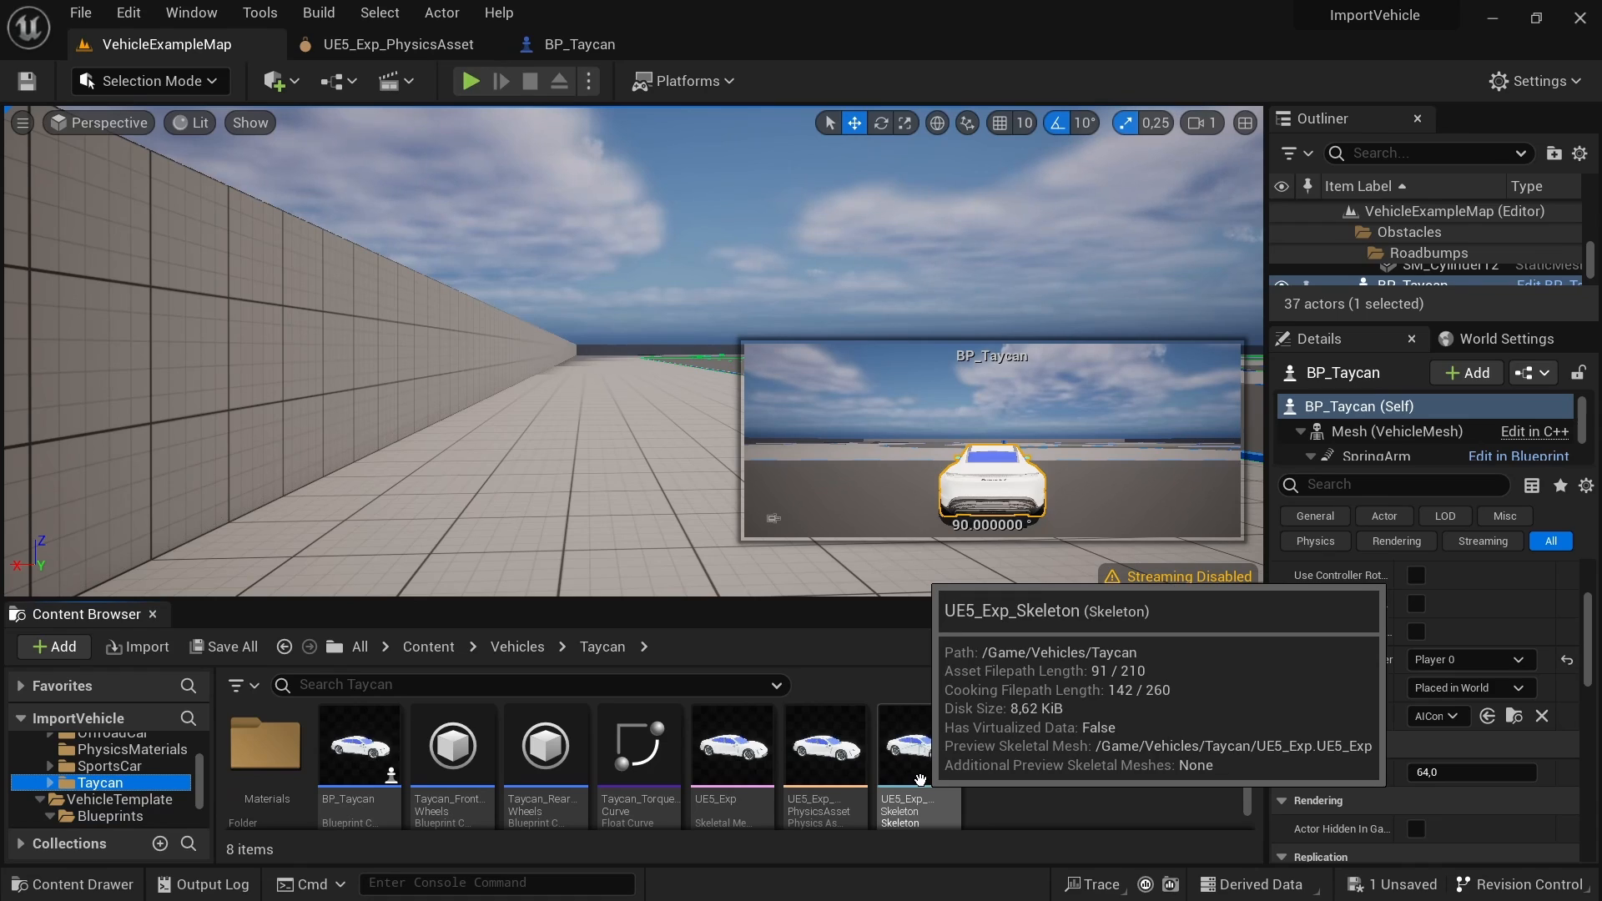
Step: Create an Anim Blueprint from UE5_Exp_Skeleton in the Taycan folder and name it Taycan_AnimBP
right_click(920, 779)
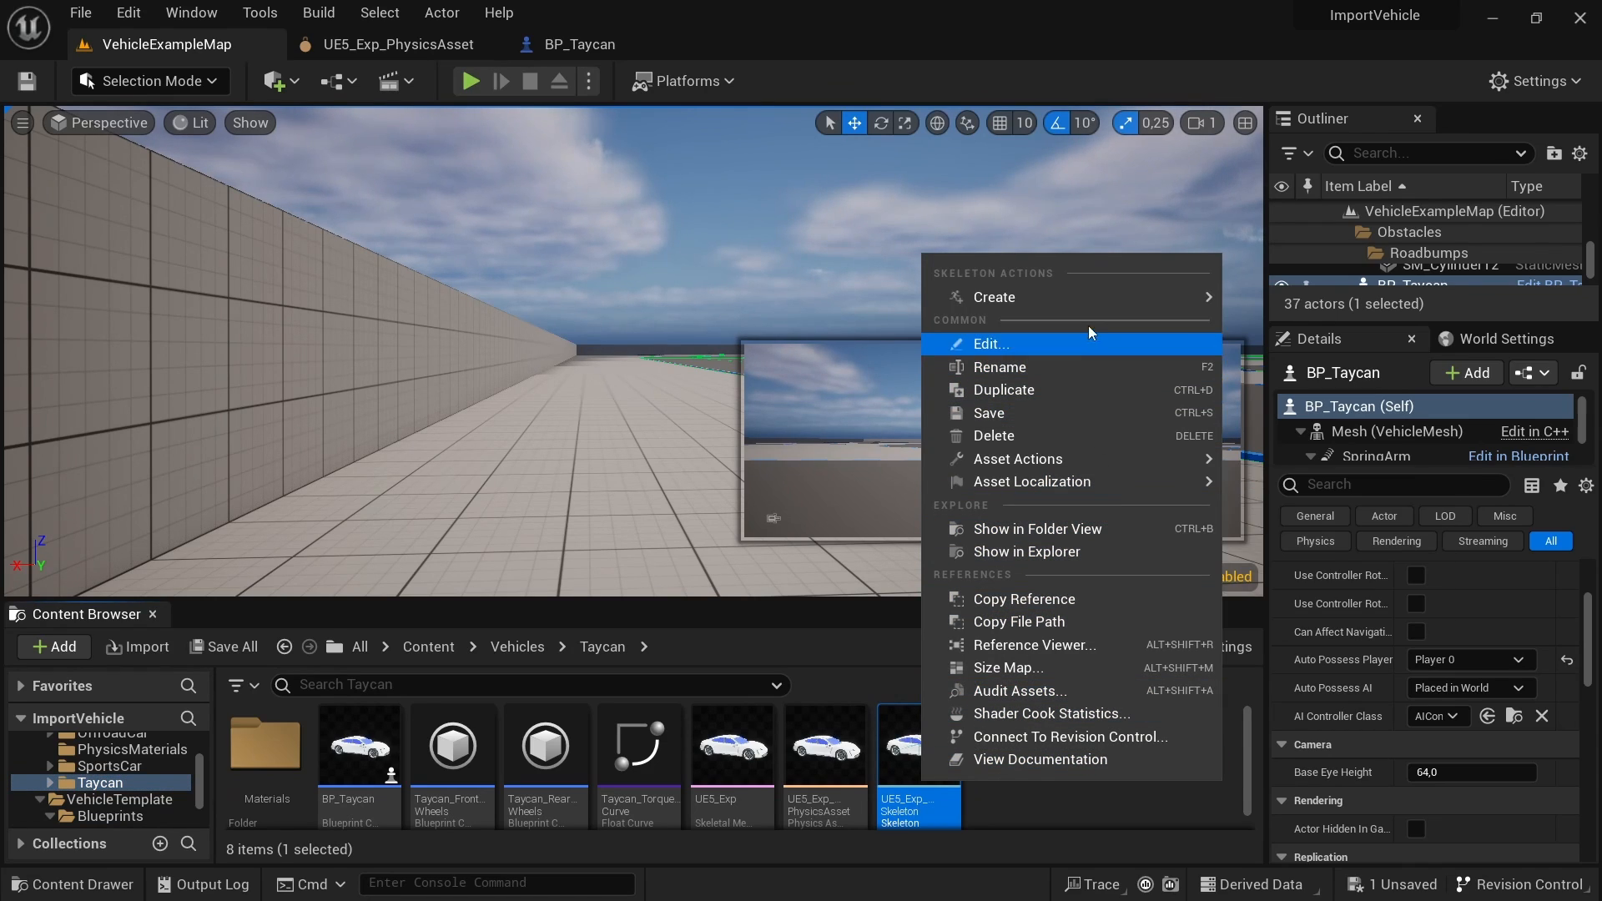
mouse_move(1064, 292)
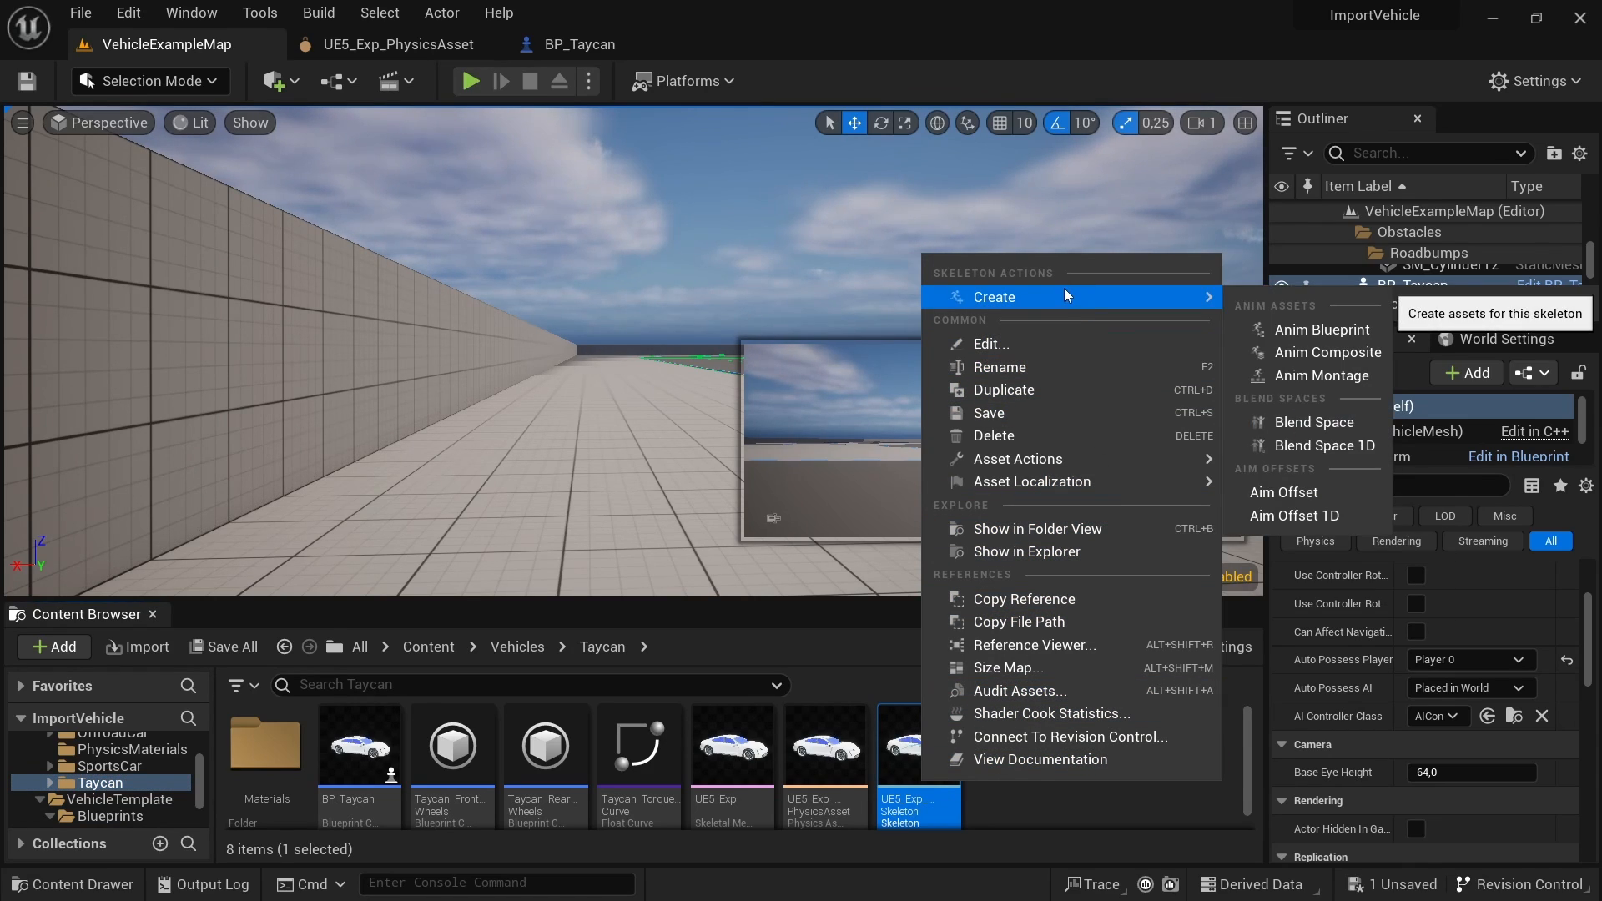
left_click(1294, 332)
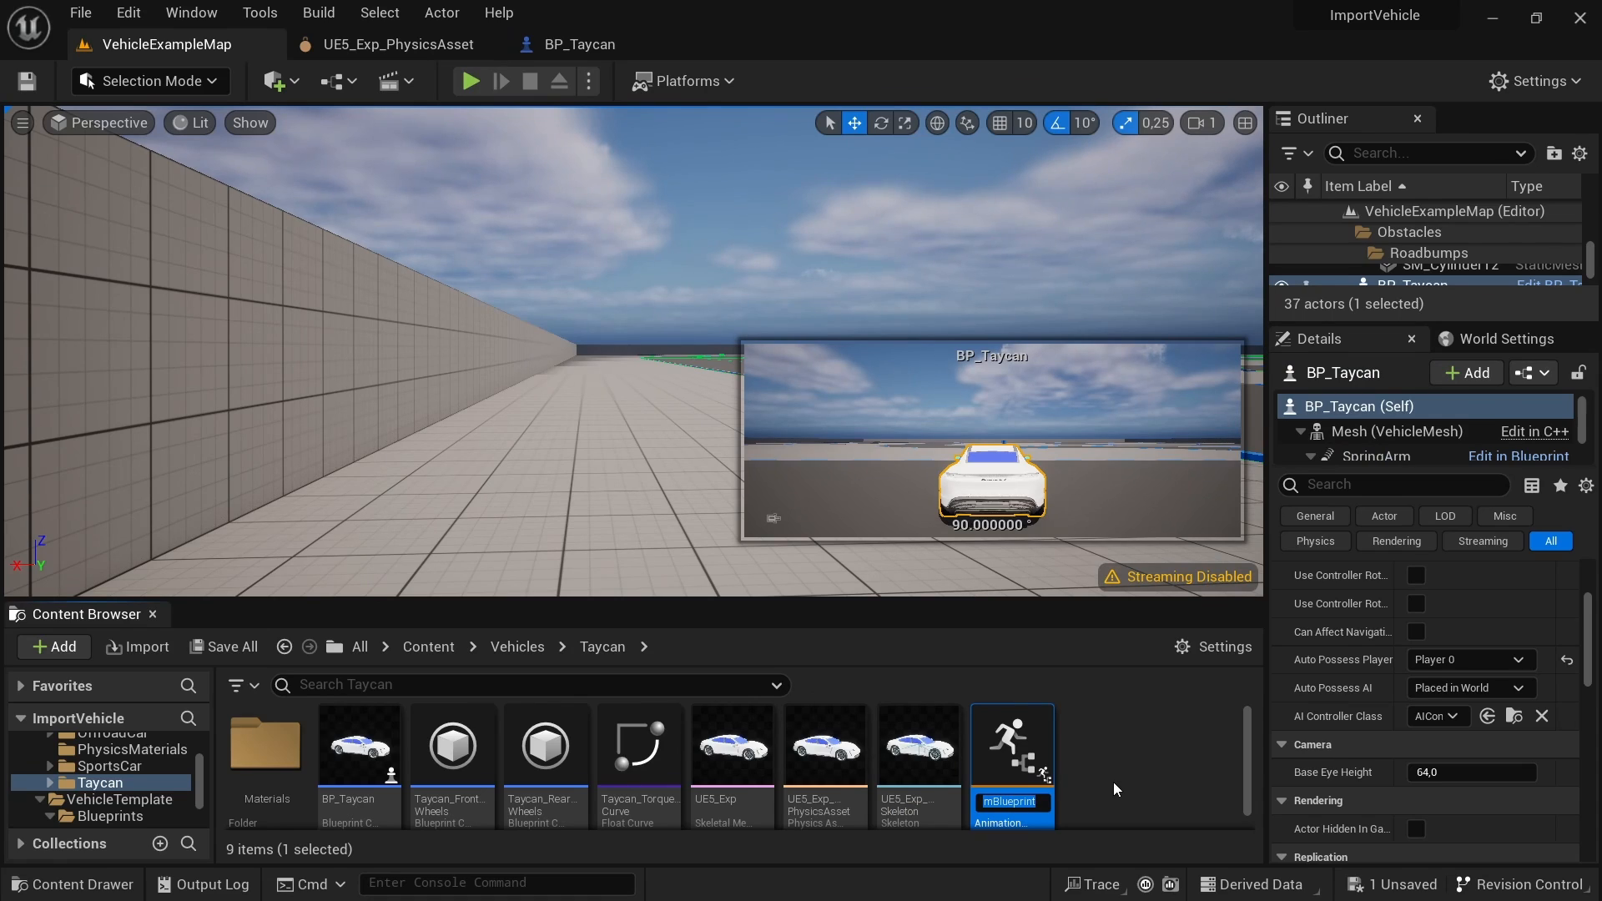
type("Taycan")
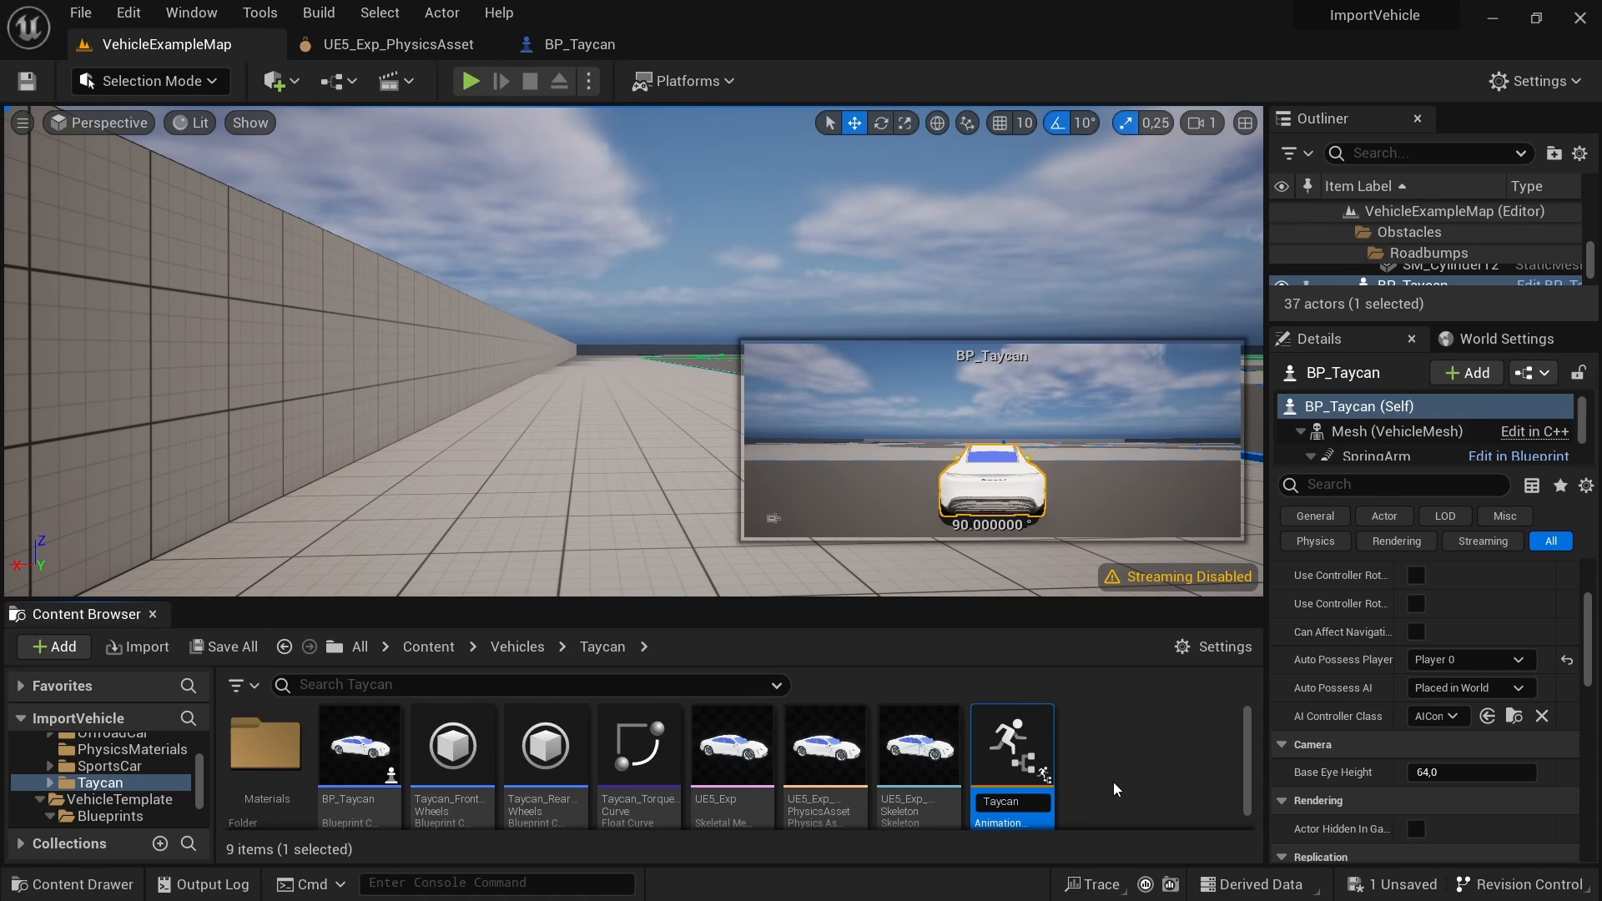
type("_")
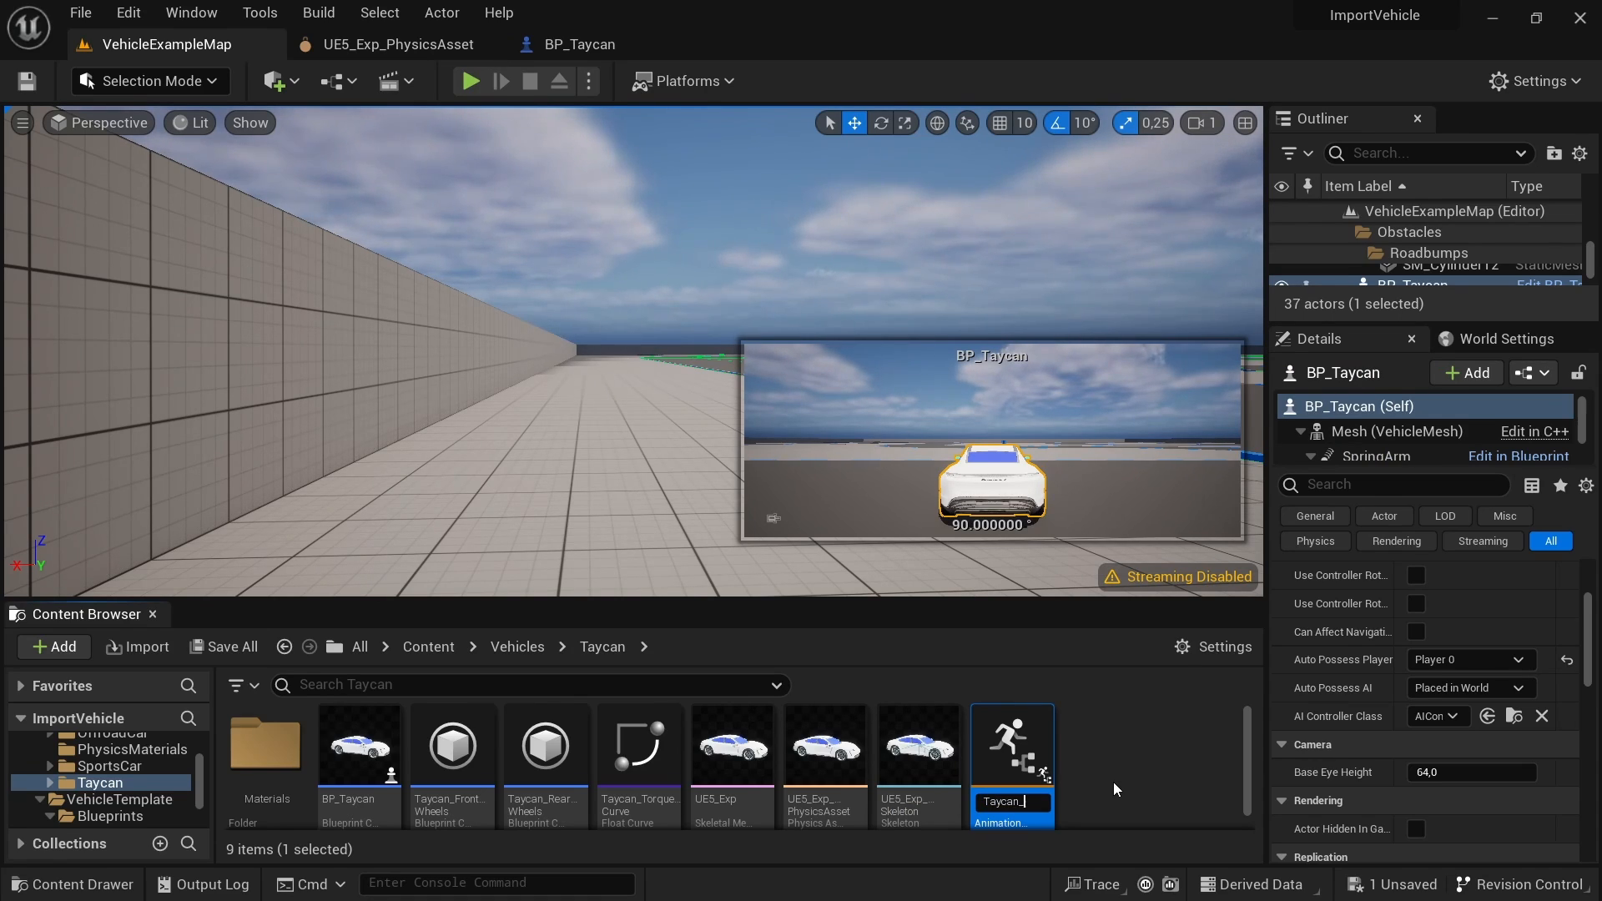
type("Anim")
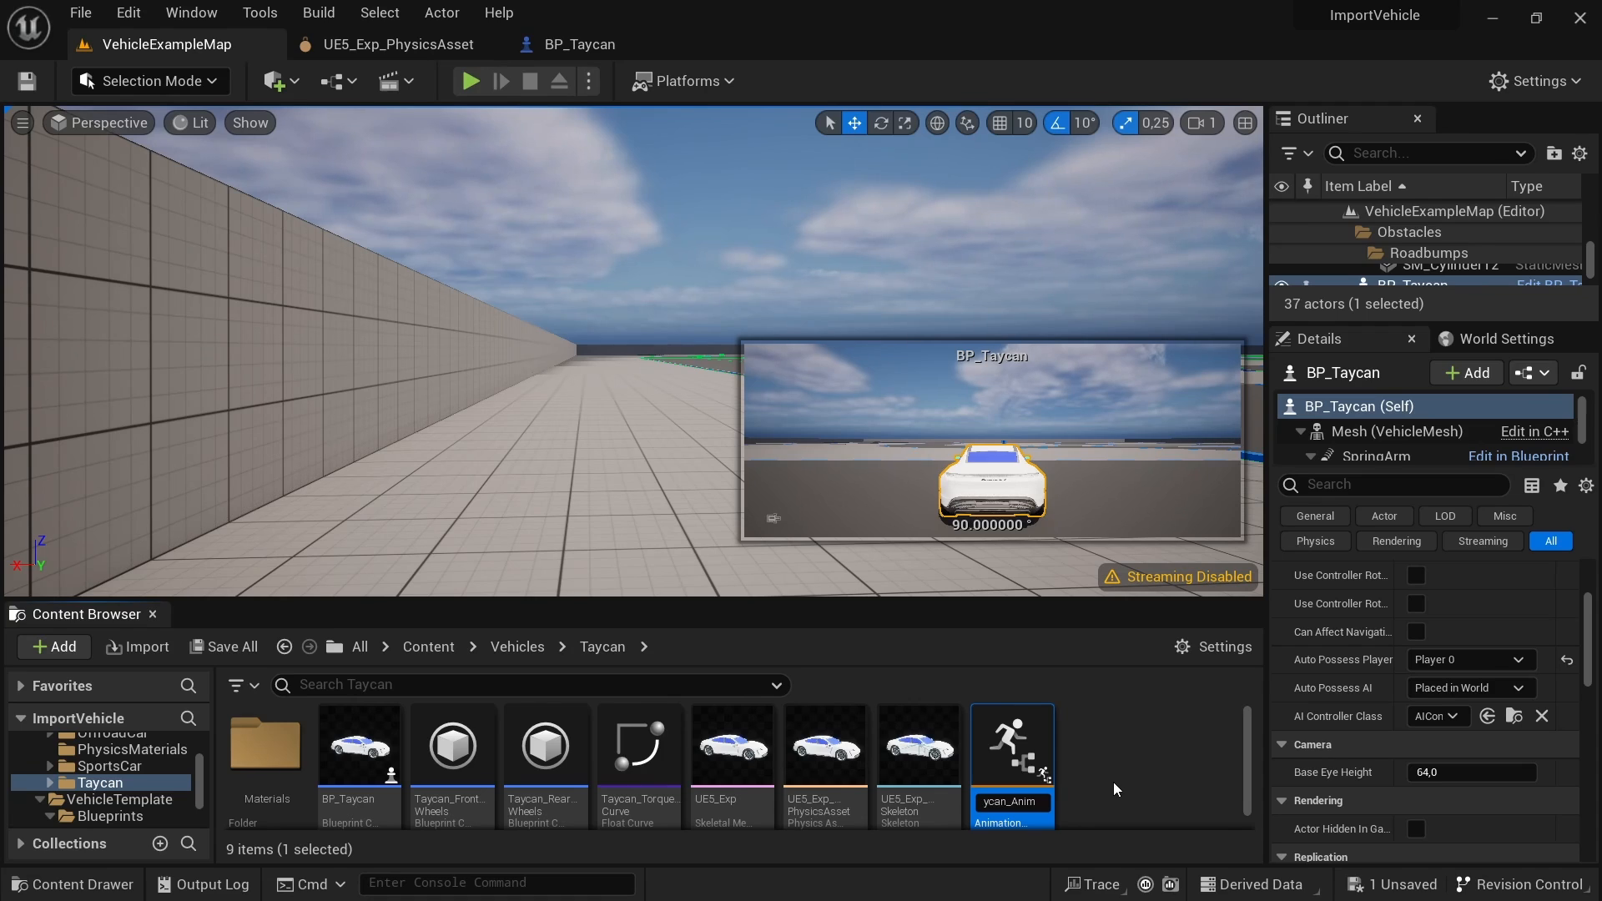
type("BP")
key("Return")
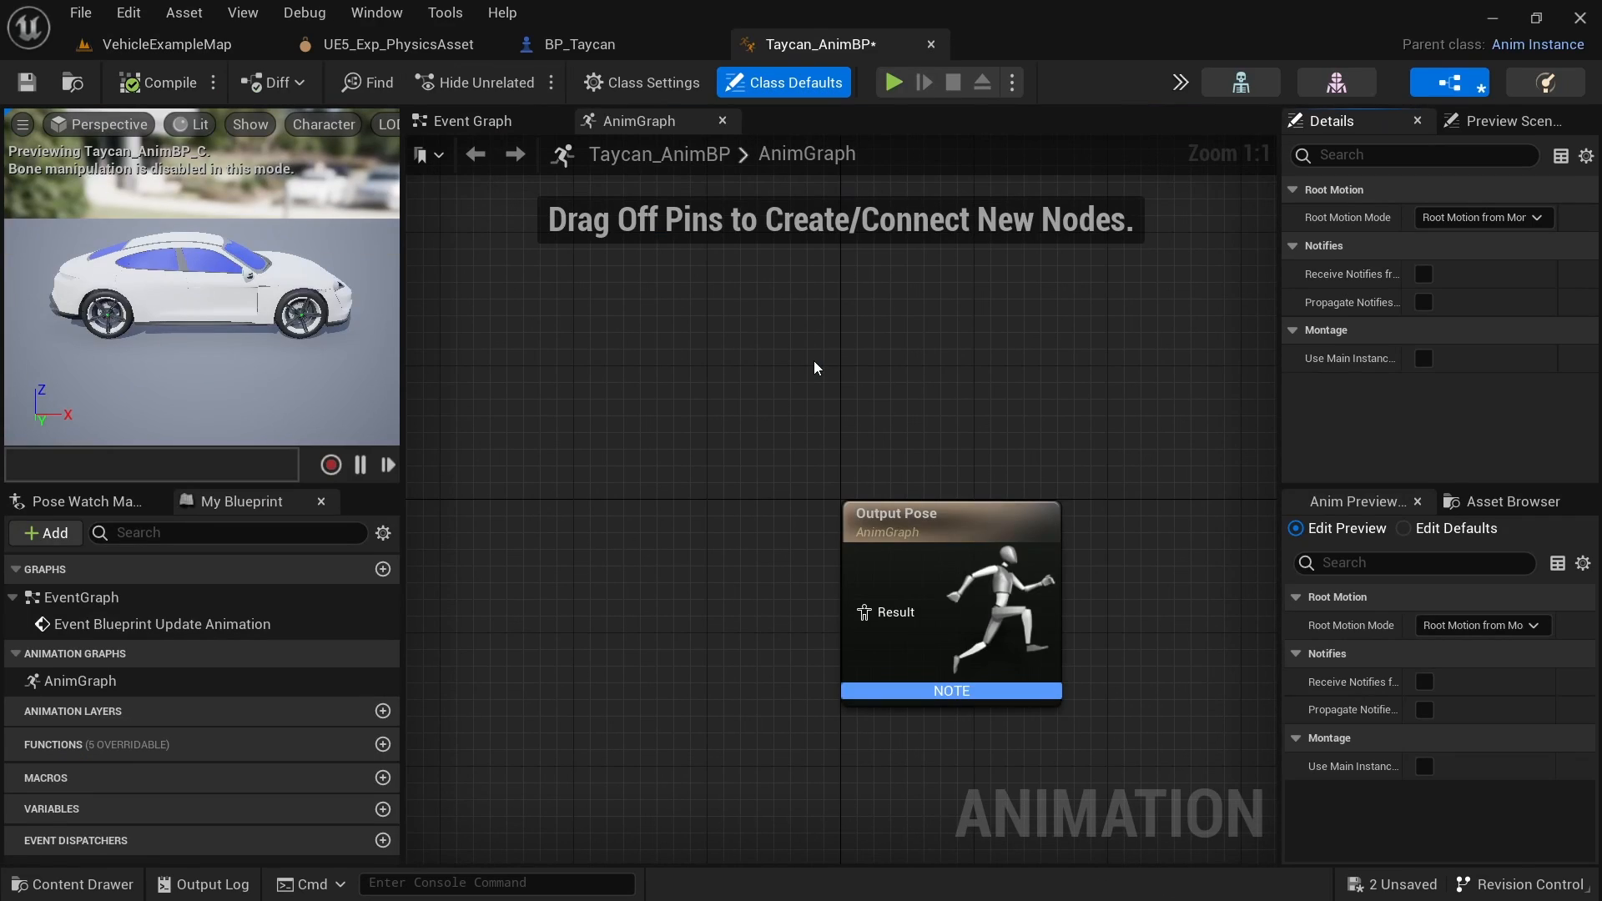
Step: Set the parent class of Taycan_AnimBP to VehicleAnimationInstance in its class settings
scroll(902, 402, "down", 3)
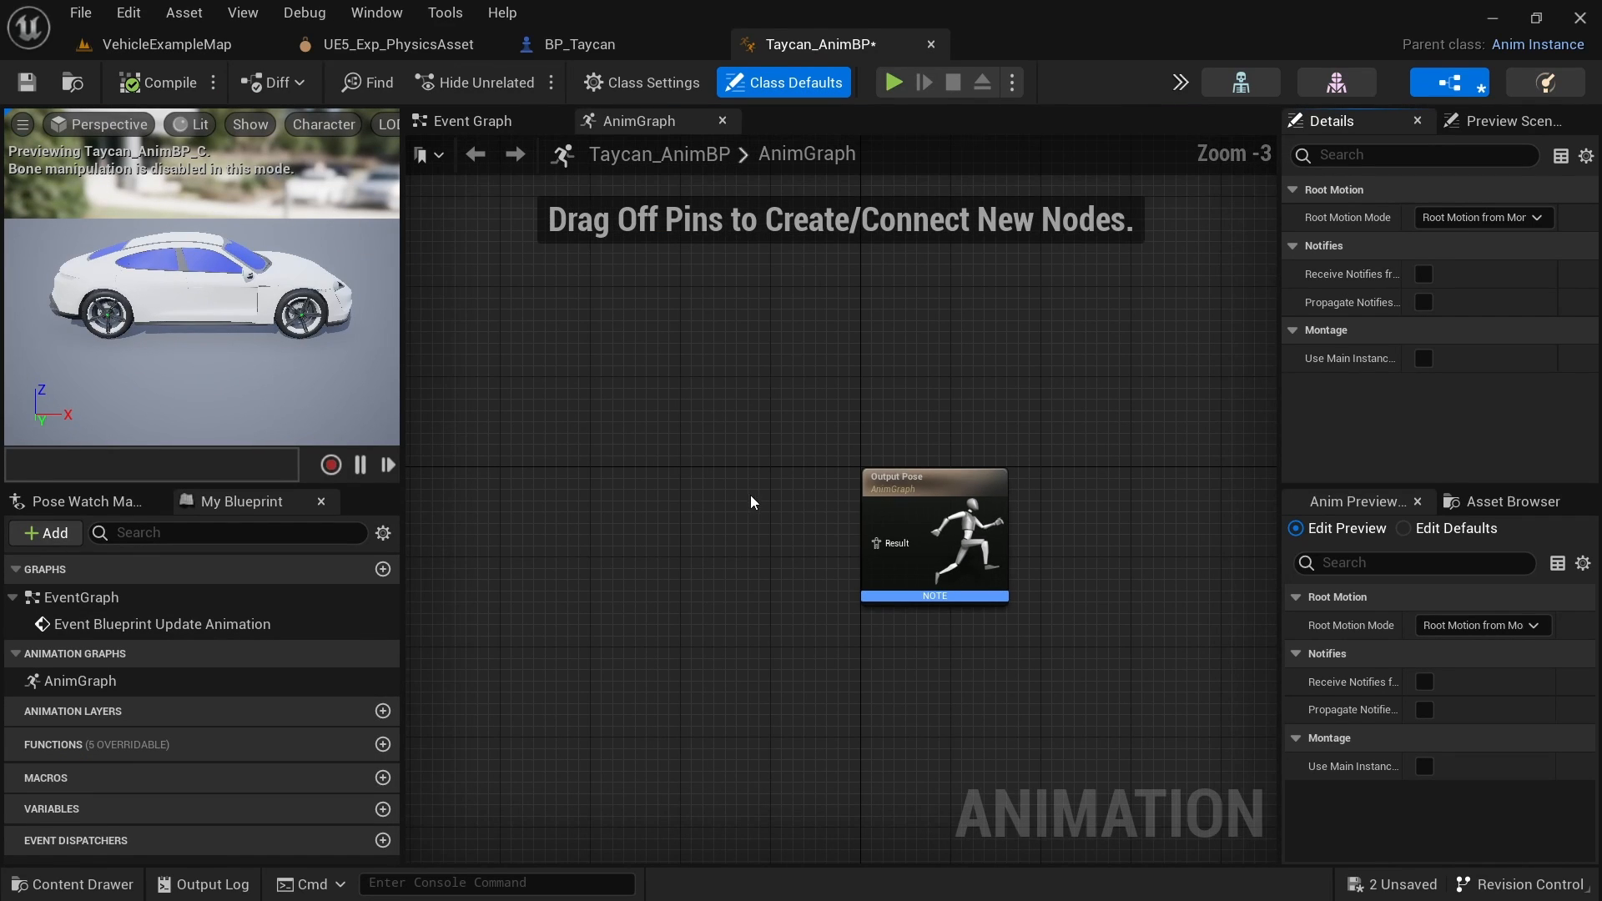
right_click_drag(749, 494, 960, 488)
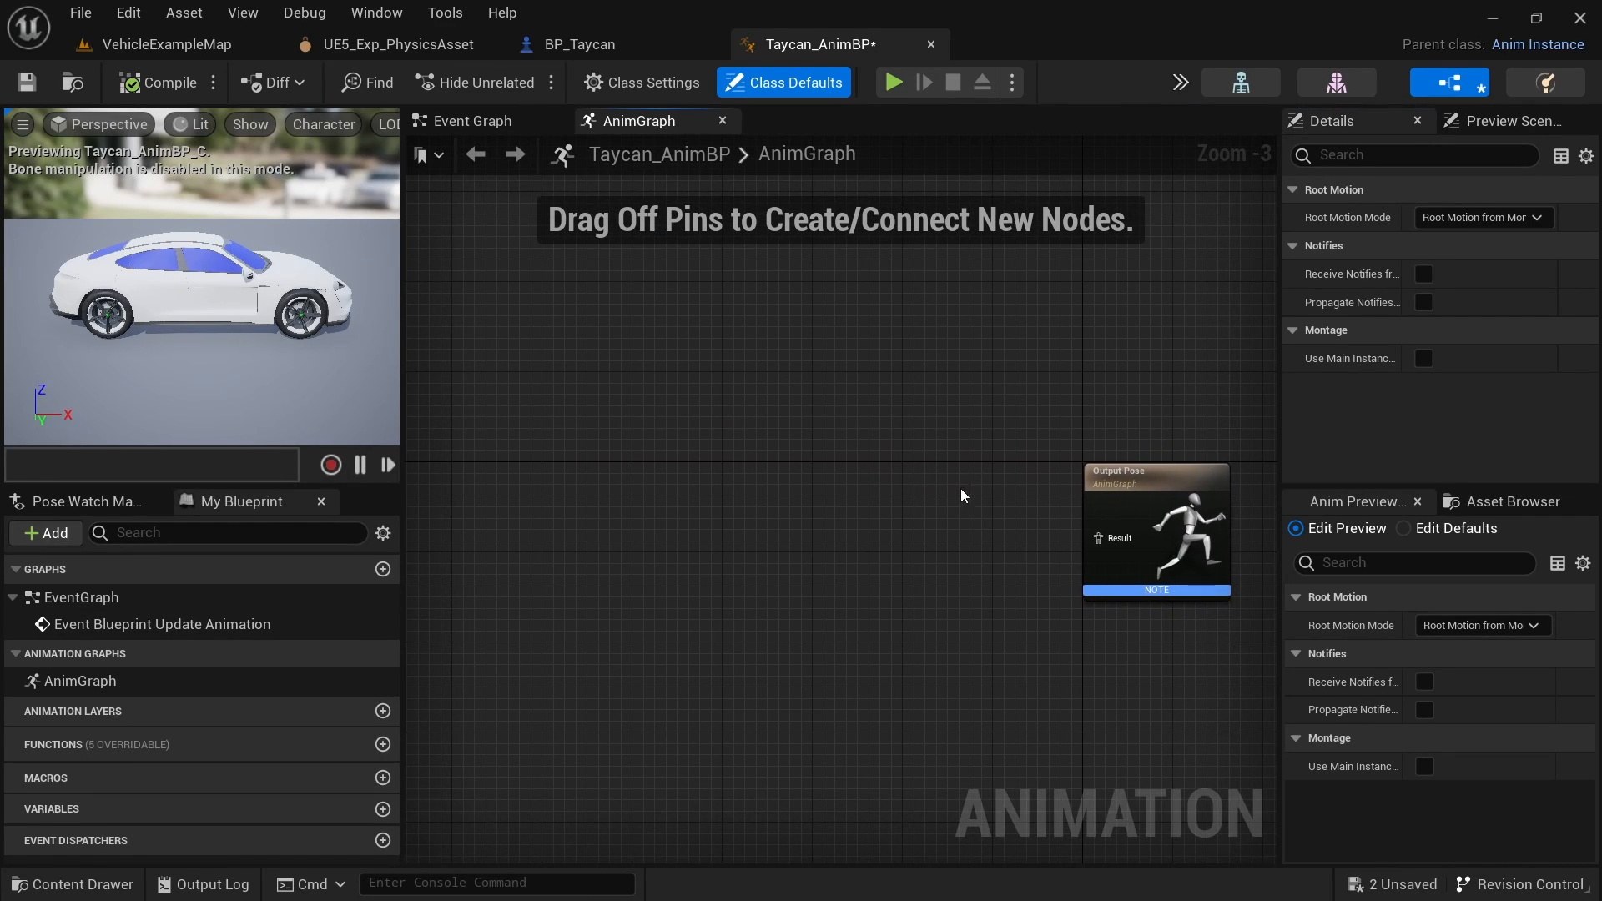
left_click(642, 84)
left_click(1483, 219)
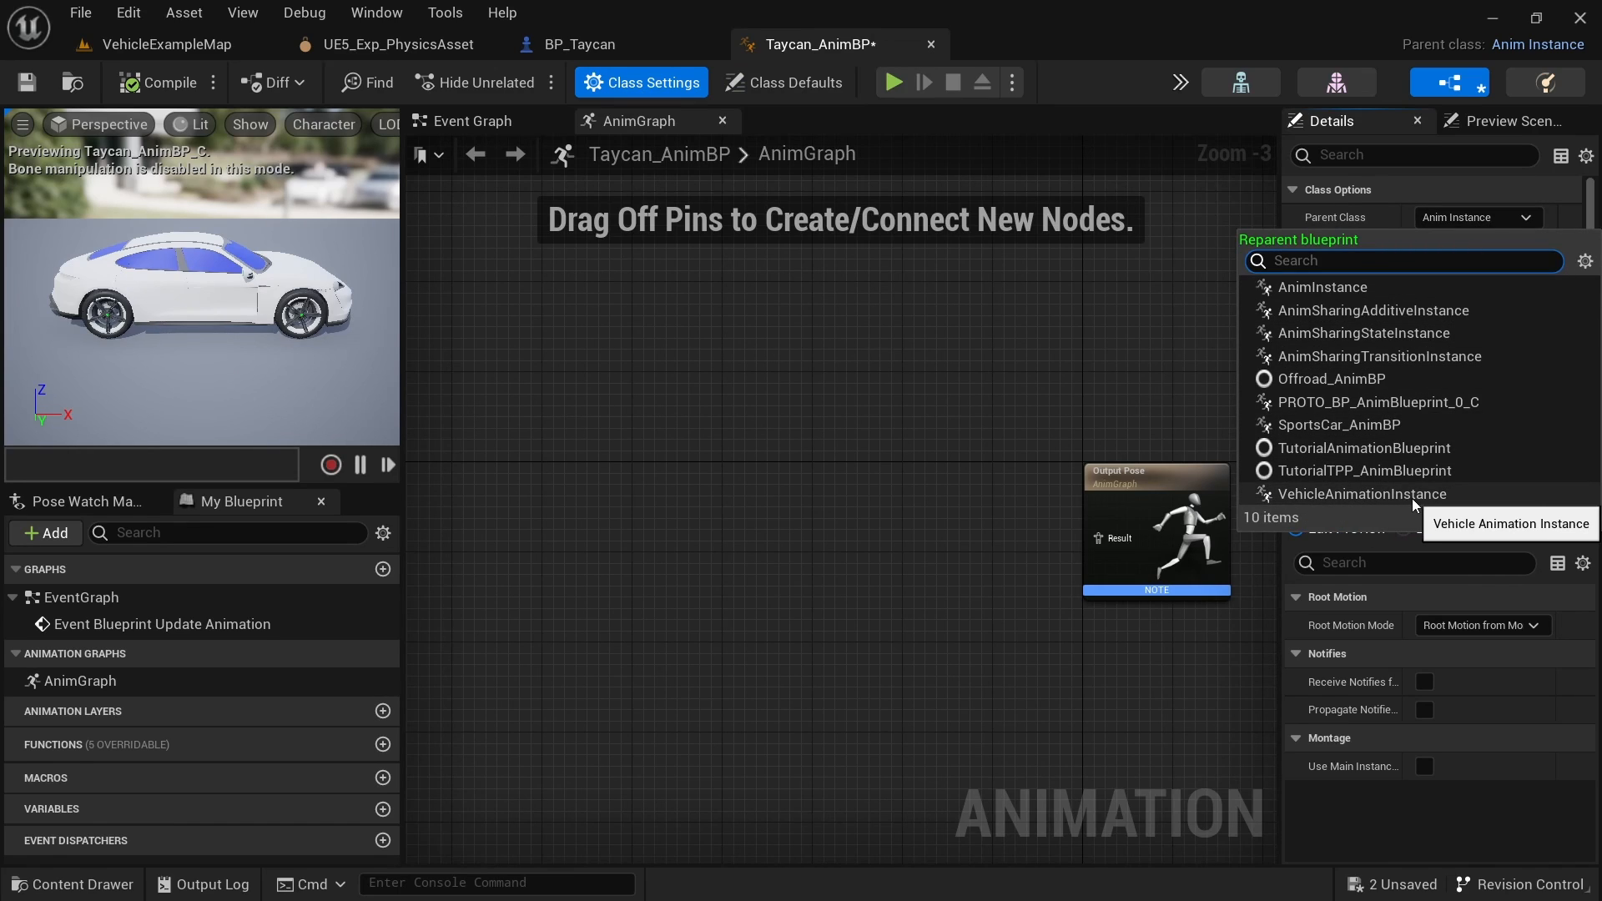
left_click(1362, 494)
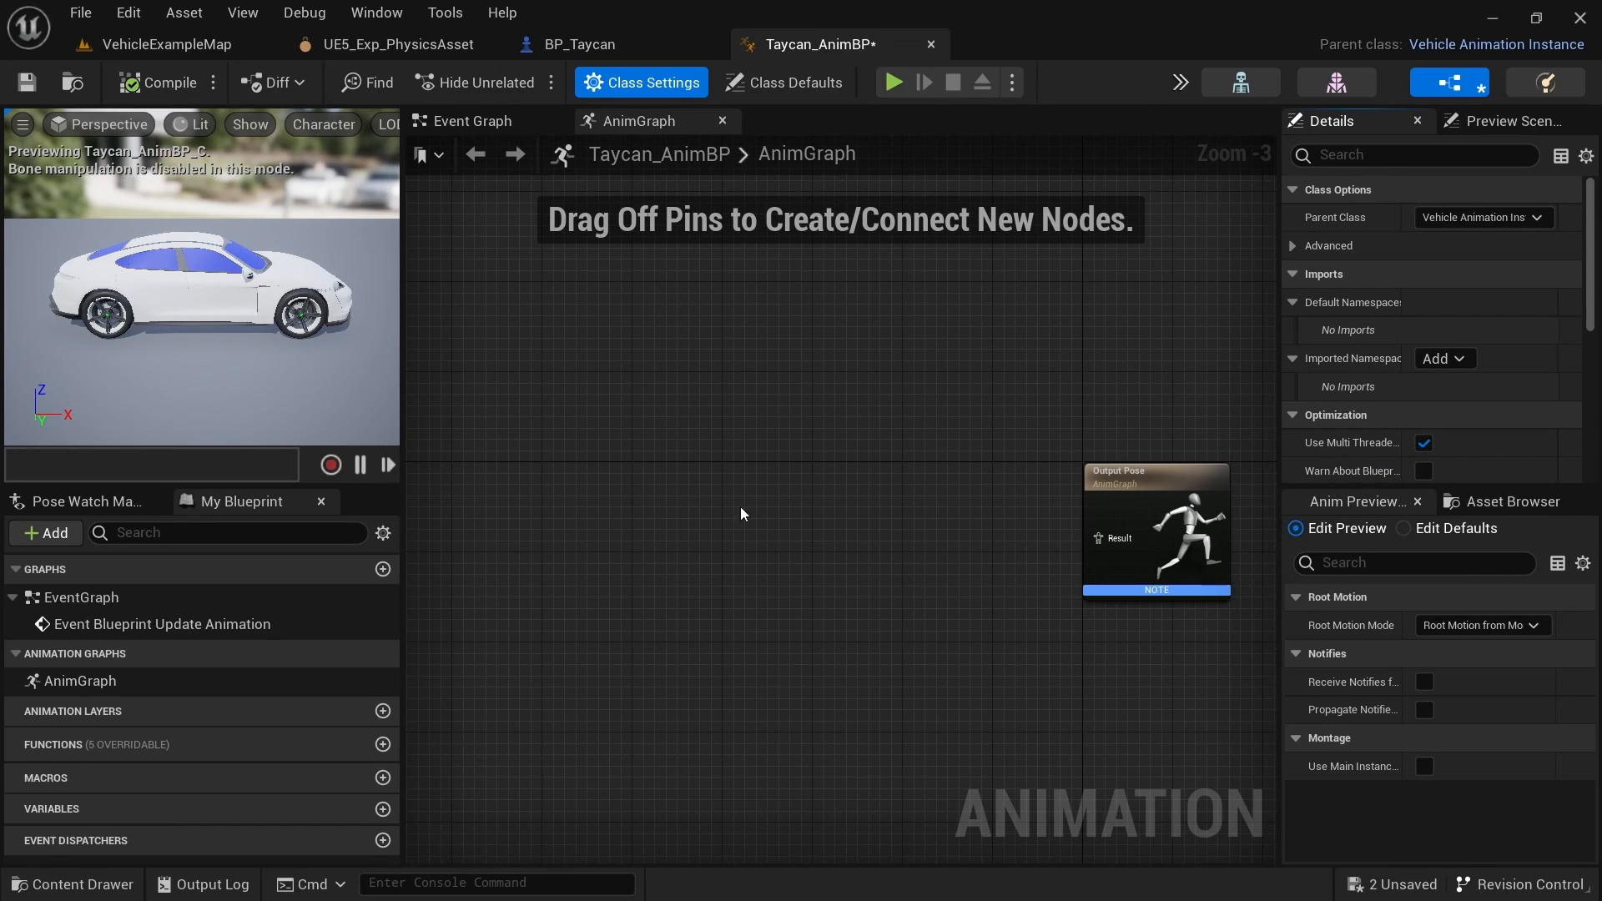
Step: Add Mesh Space Ref Pose and Wheel Controller for WheeledVehicle nodes to the AnimGraph, before the Output Pose node
right_click(559, 517)
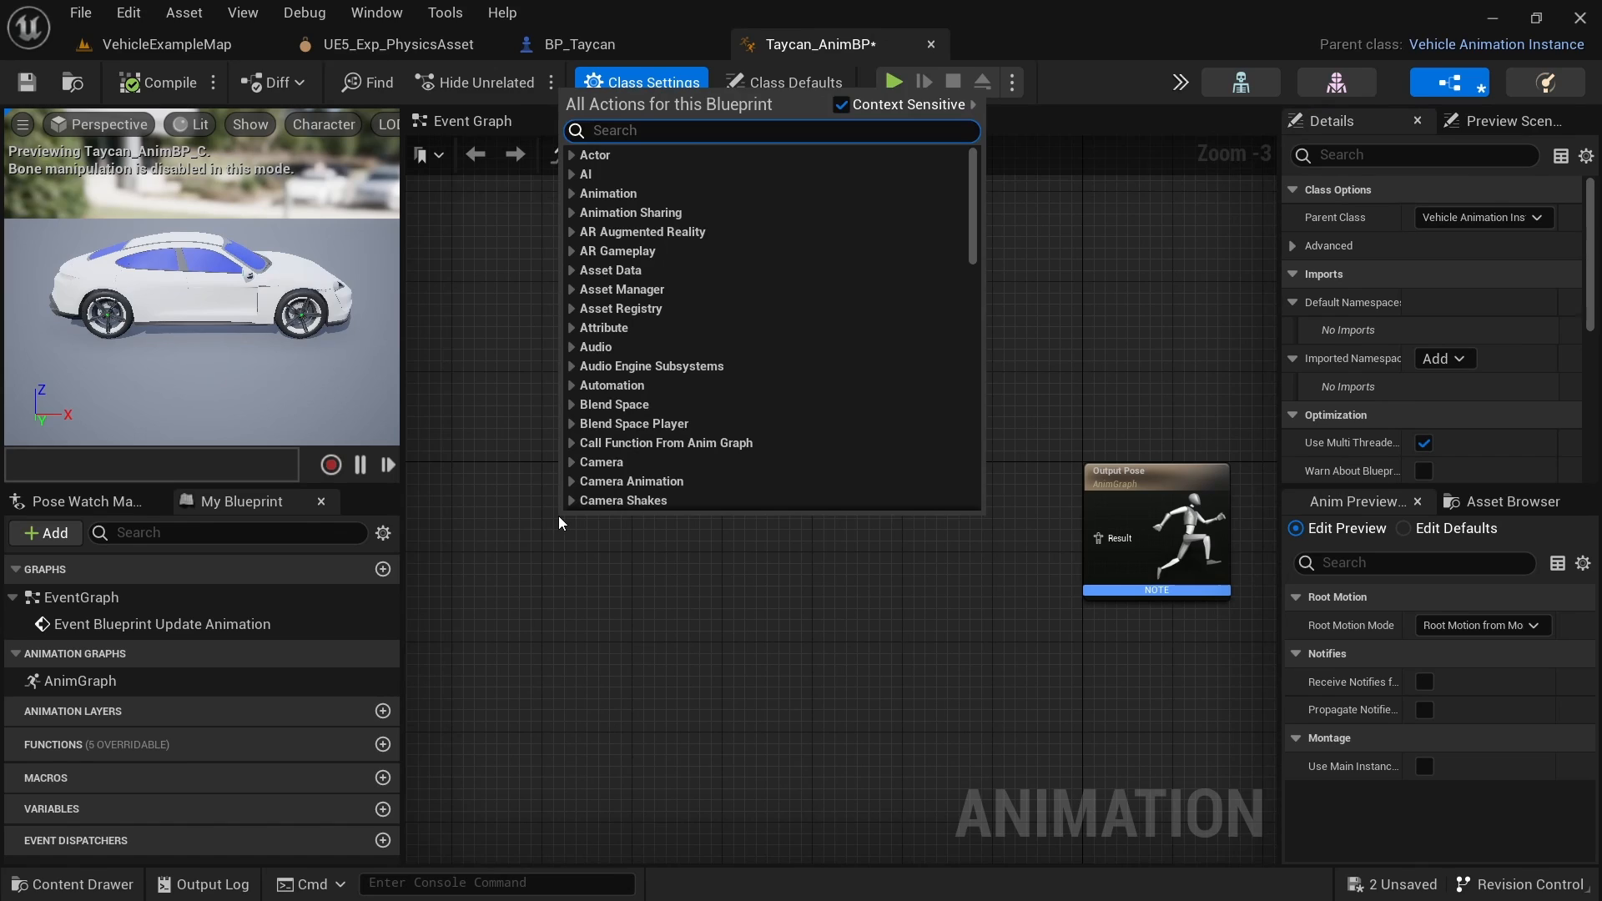
type("mesh")
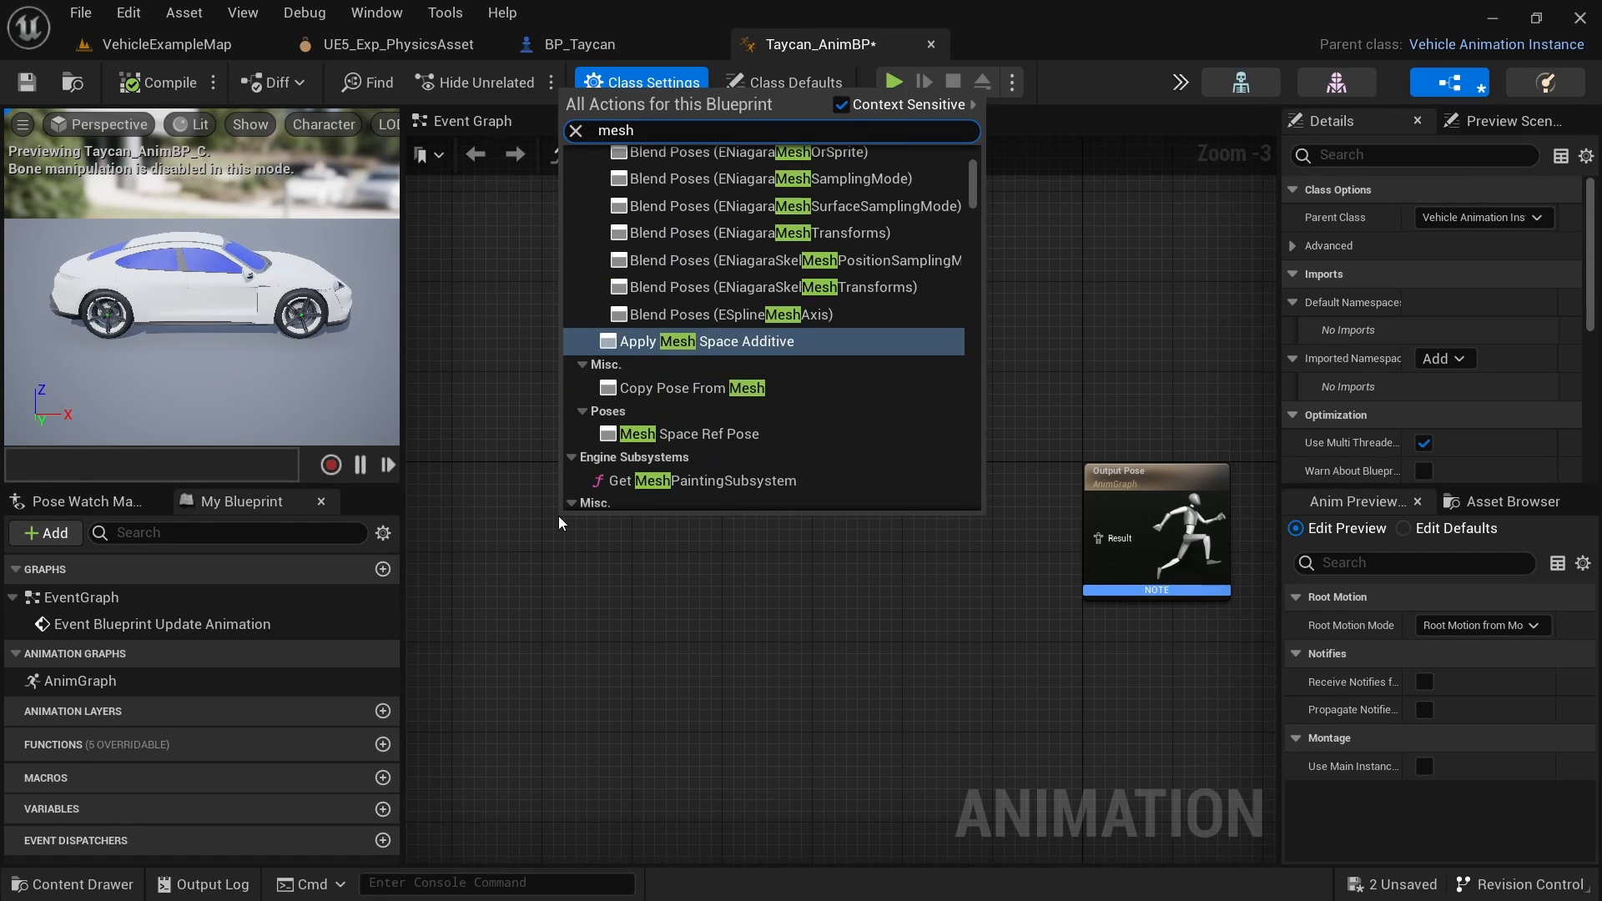
left_click(721, 433)
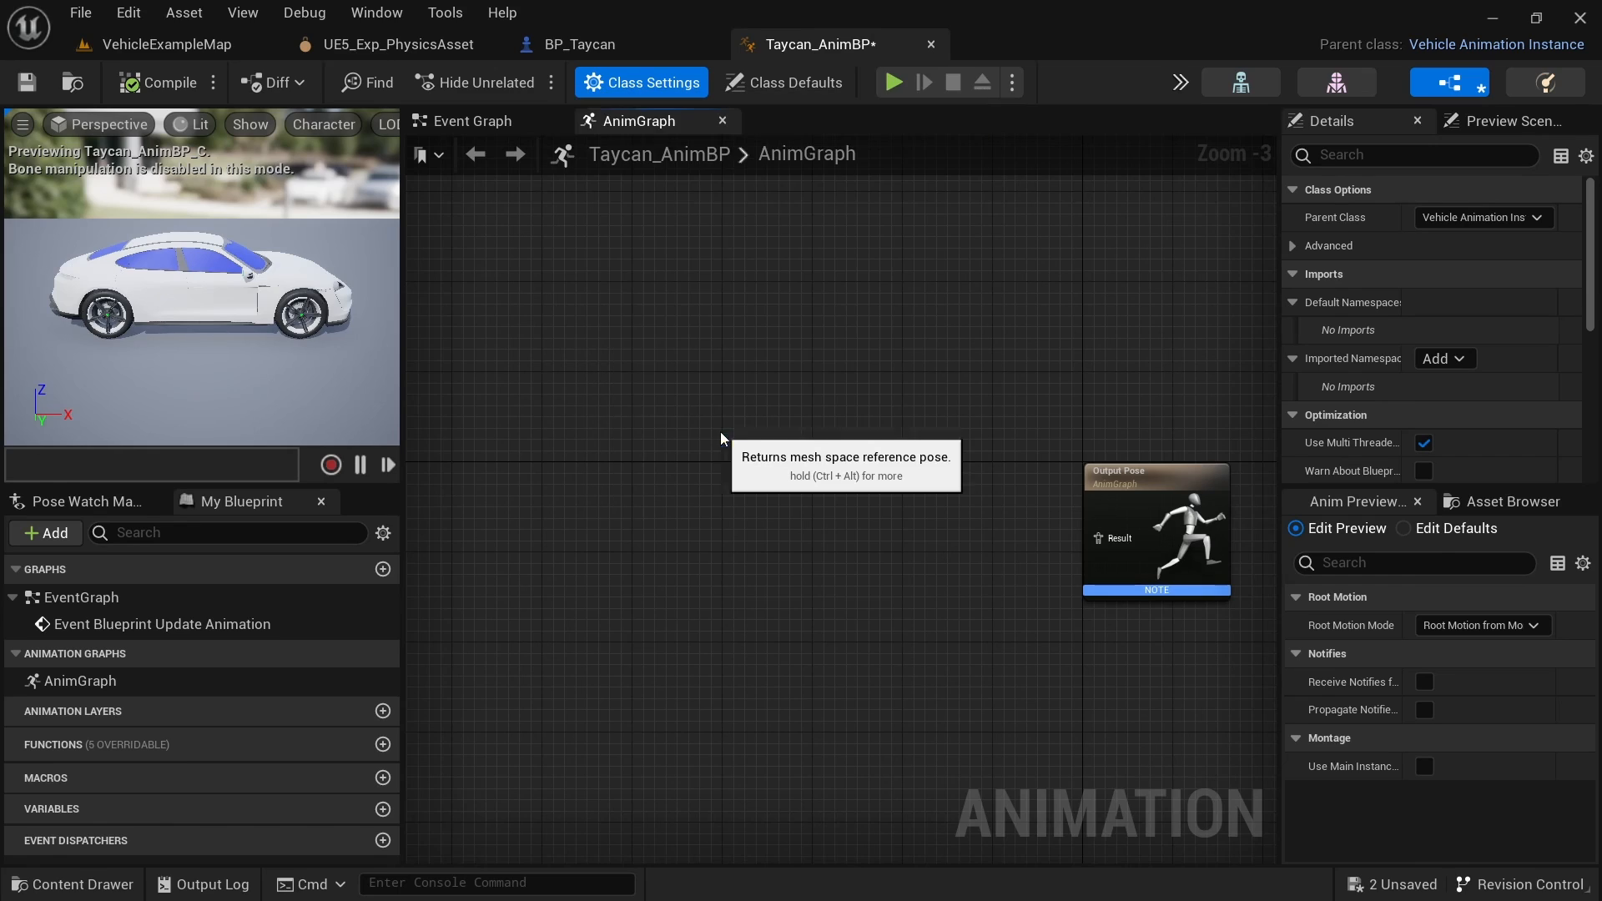
left_click_drag(653, 526, 569, 525)
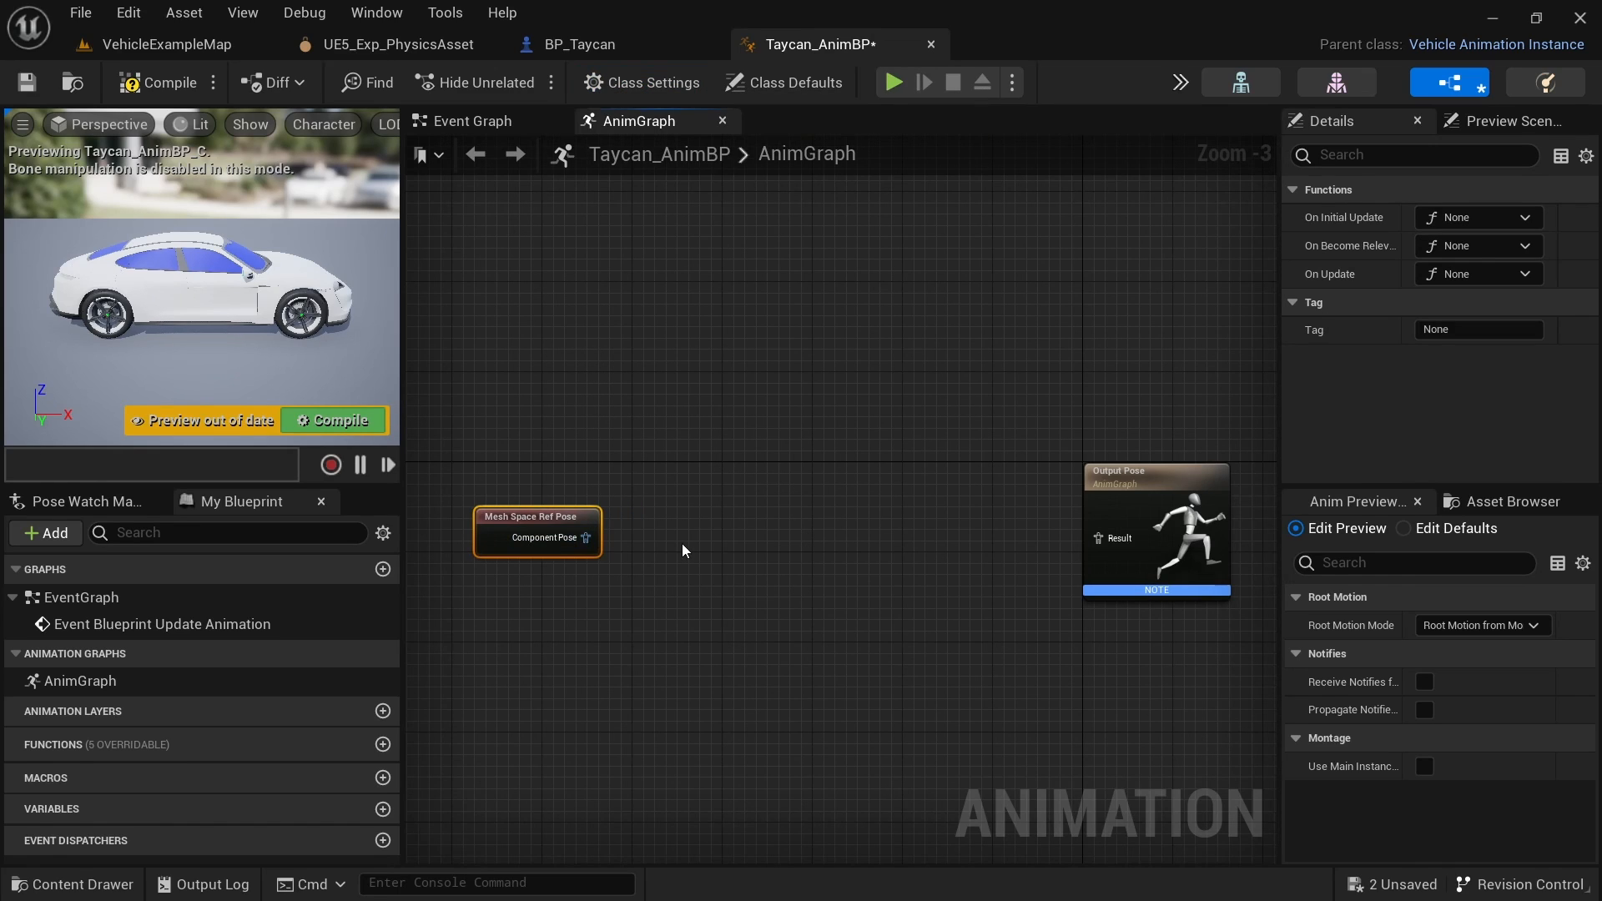
right_click(682, 545)
type("wheel")
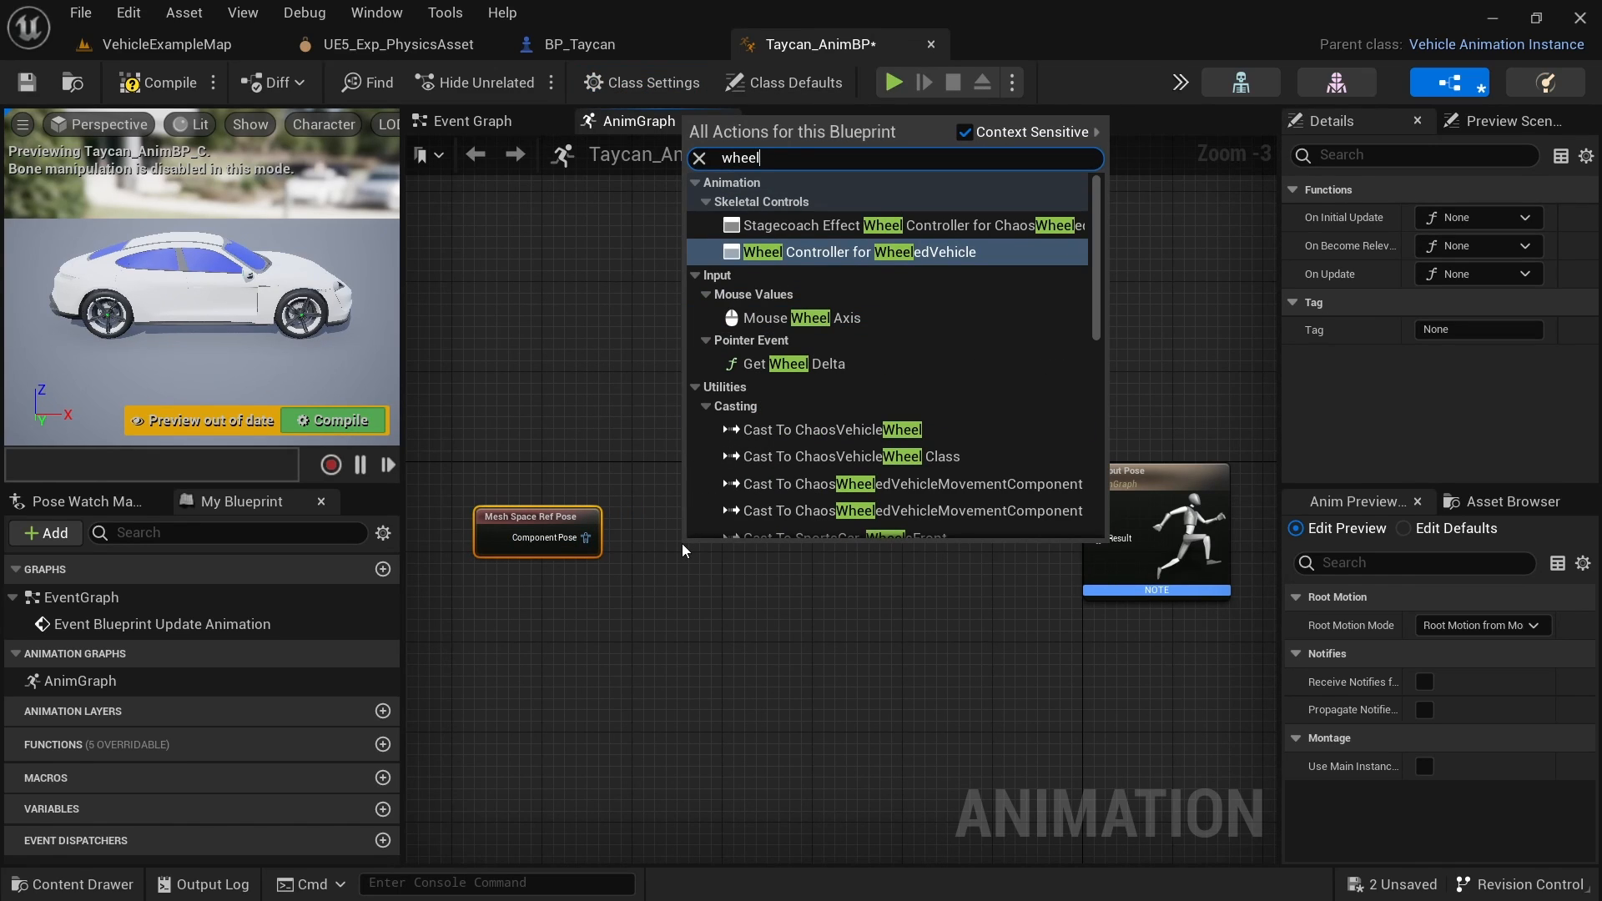
key("Return")
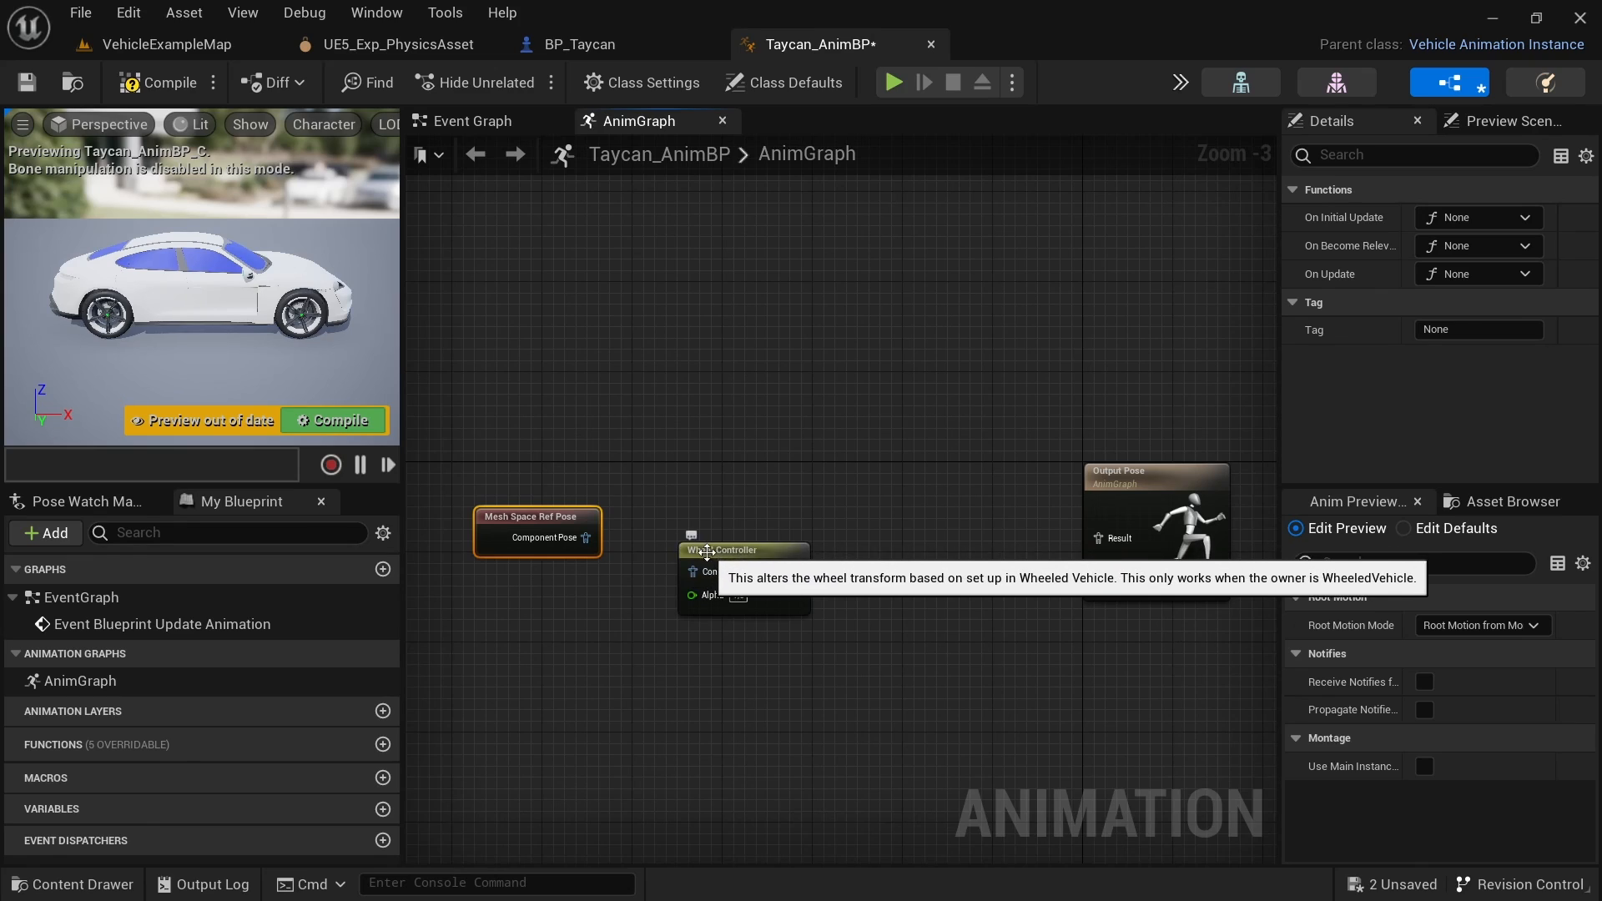
Step: Connect Mesh Space Ref Pose through the Wheel Controller to Output Pose, align the Component To Local node, and compile Taycan_AnimBP
left_click_drag(586, 537, 677, 538)
left_click_drag(783, 537, 1099, 539)
left_click_drag(935, 515, 934, 523)
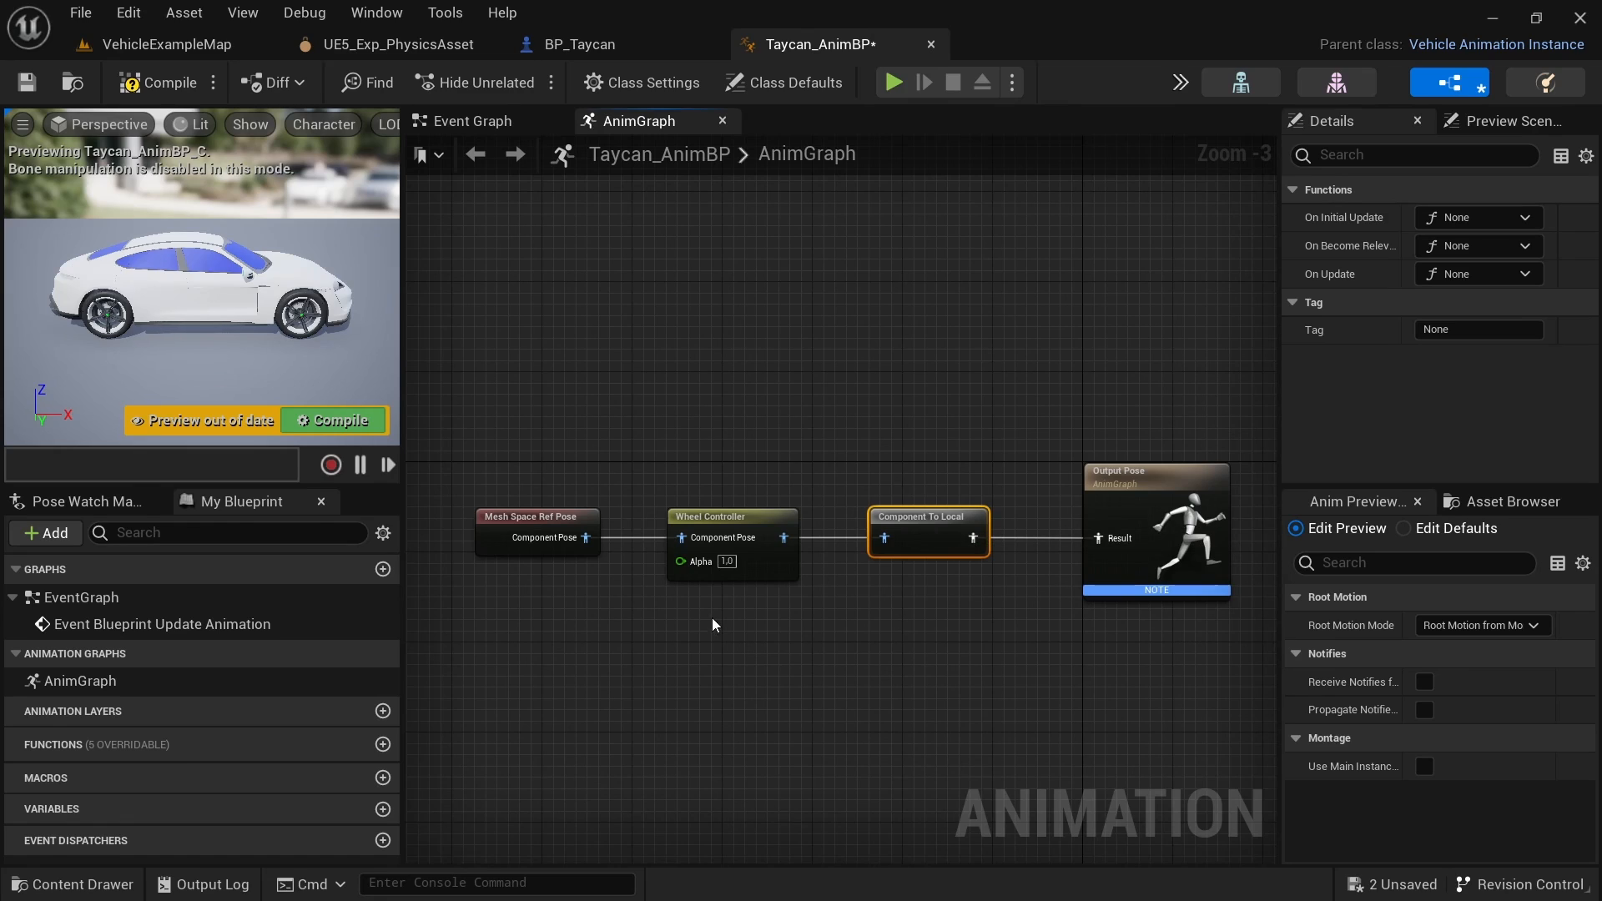
left_click(157, 84)
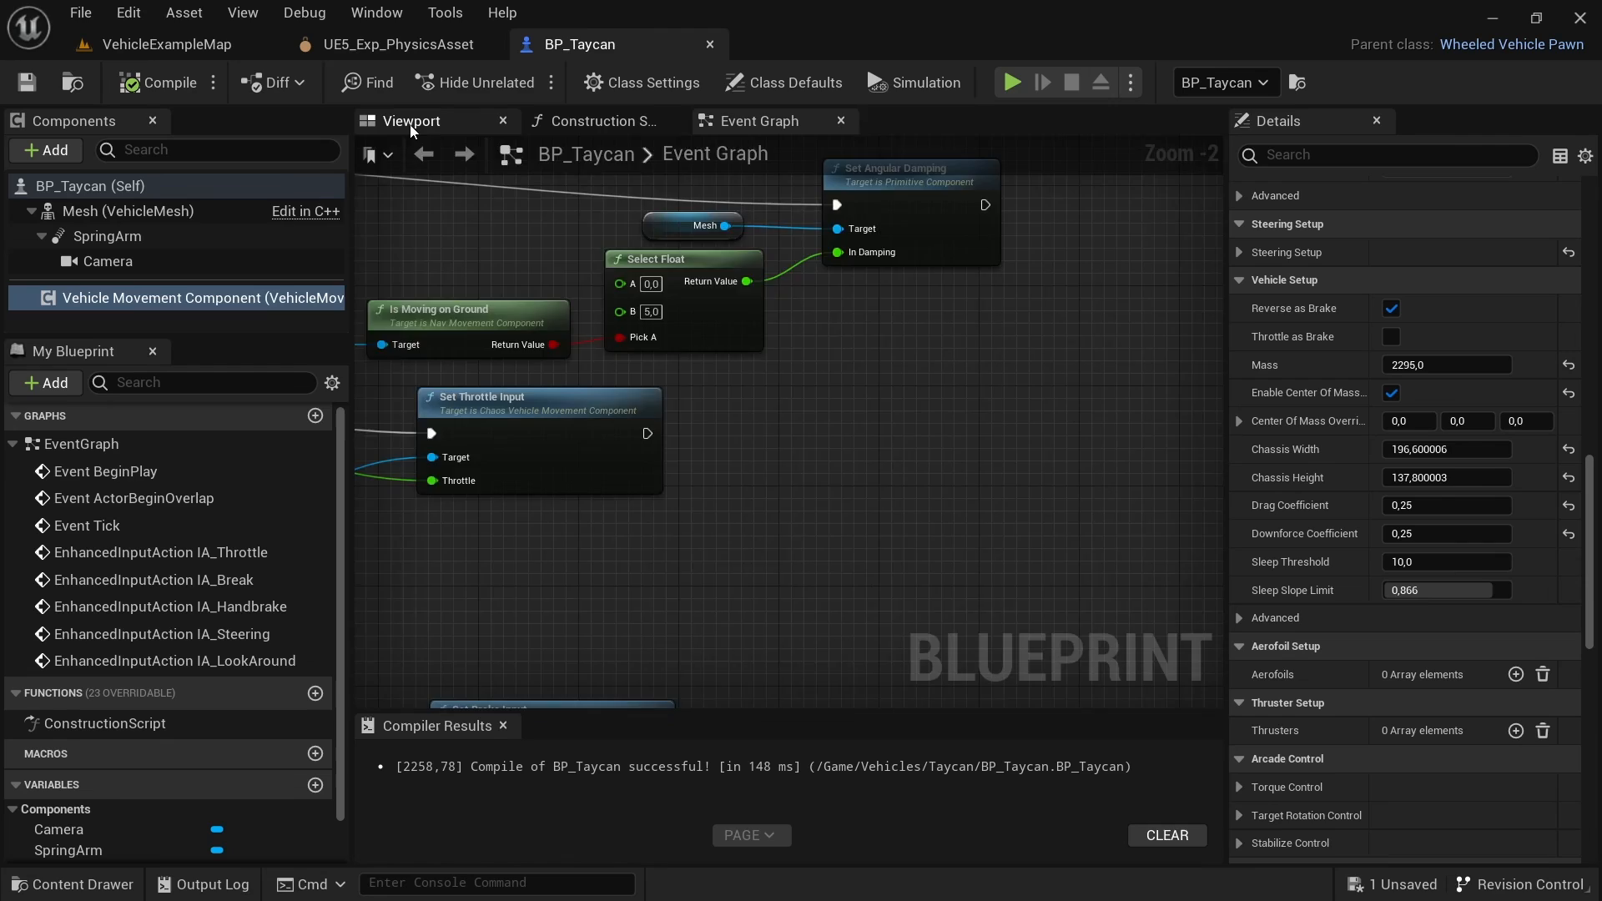
Step: Set the Anim Class of BP_Taycan's vehicle mesh to Taycan_AnimBP, and compile and save the blueprint
left_click(412, 121)
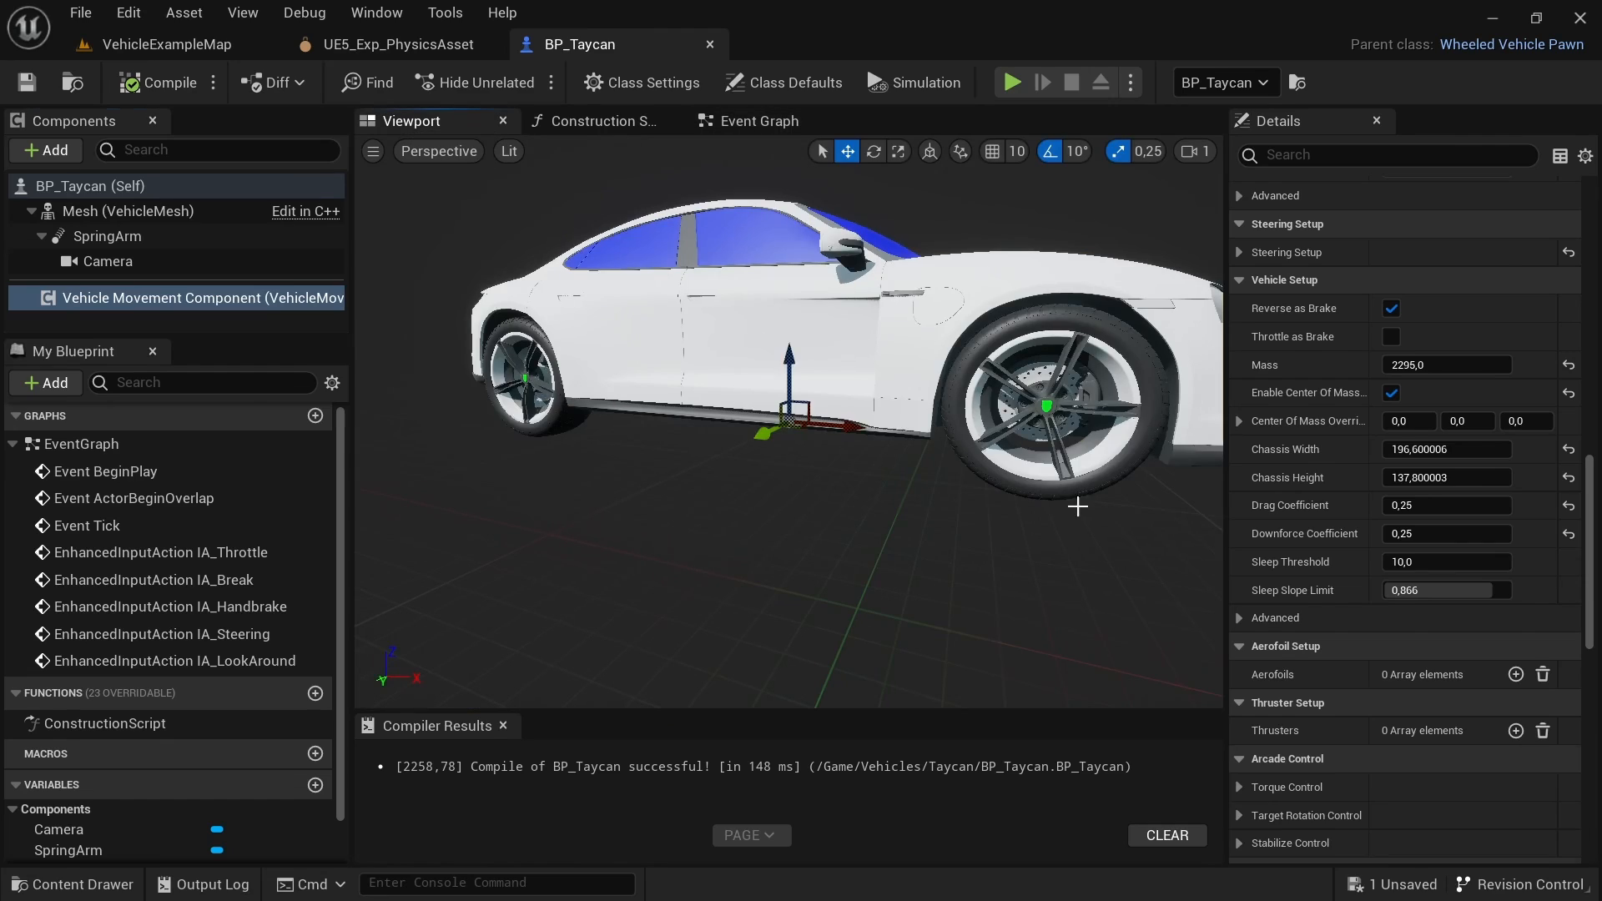
left_click(1077, 505)
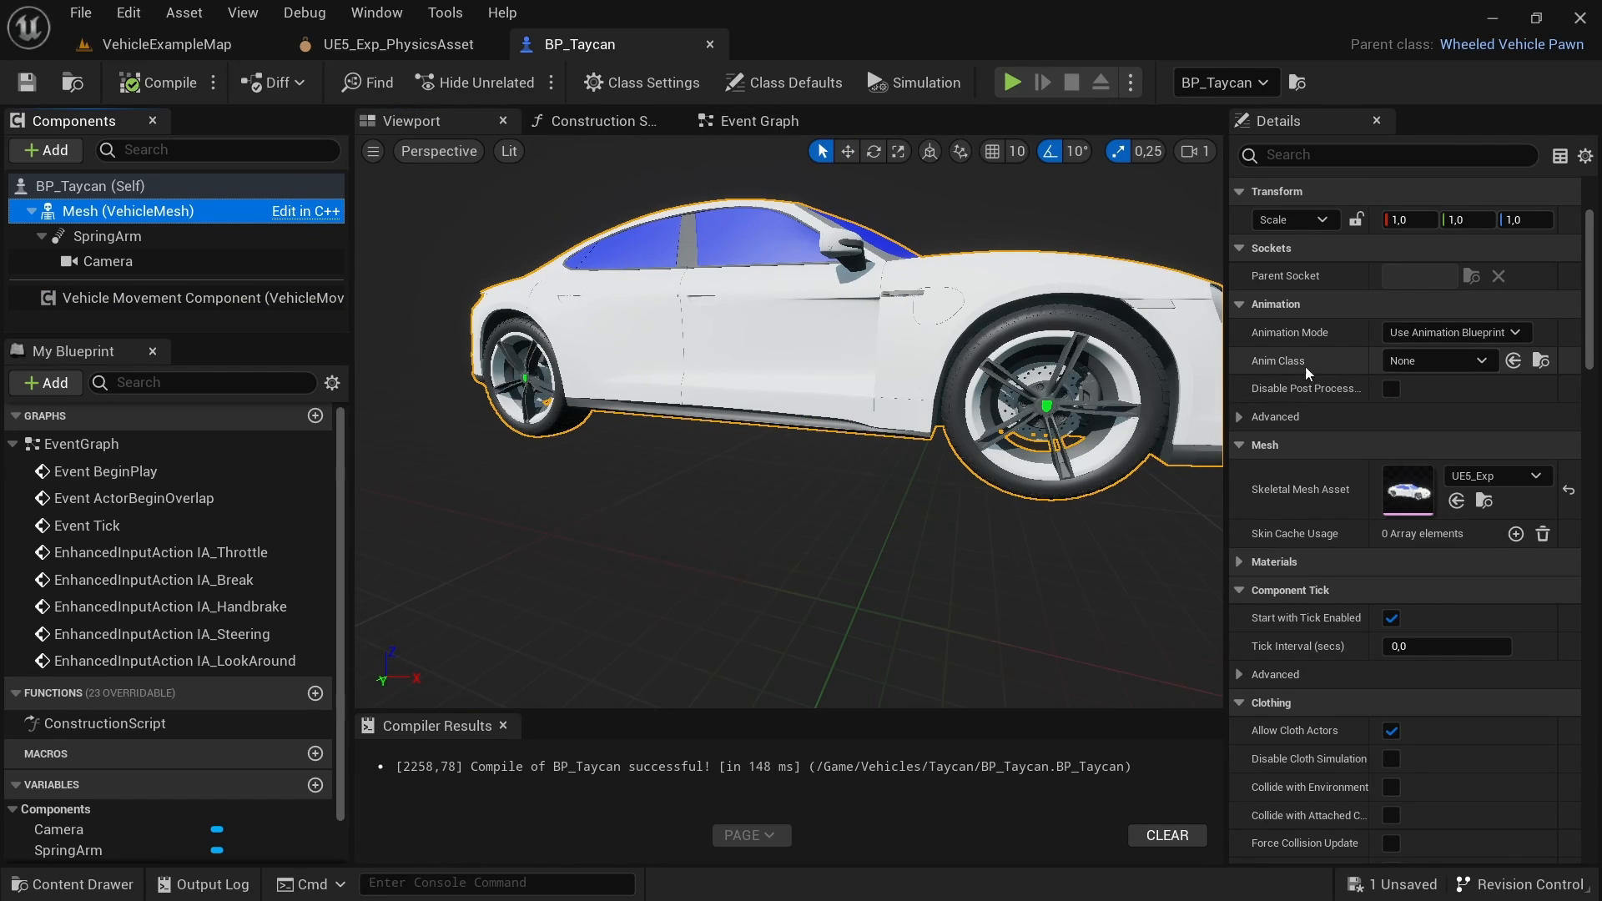
left_click(1441, 362)
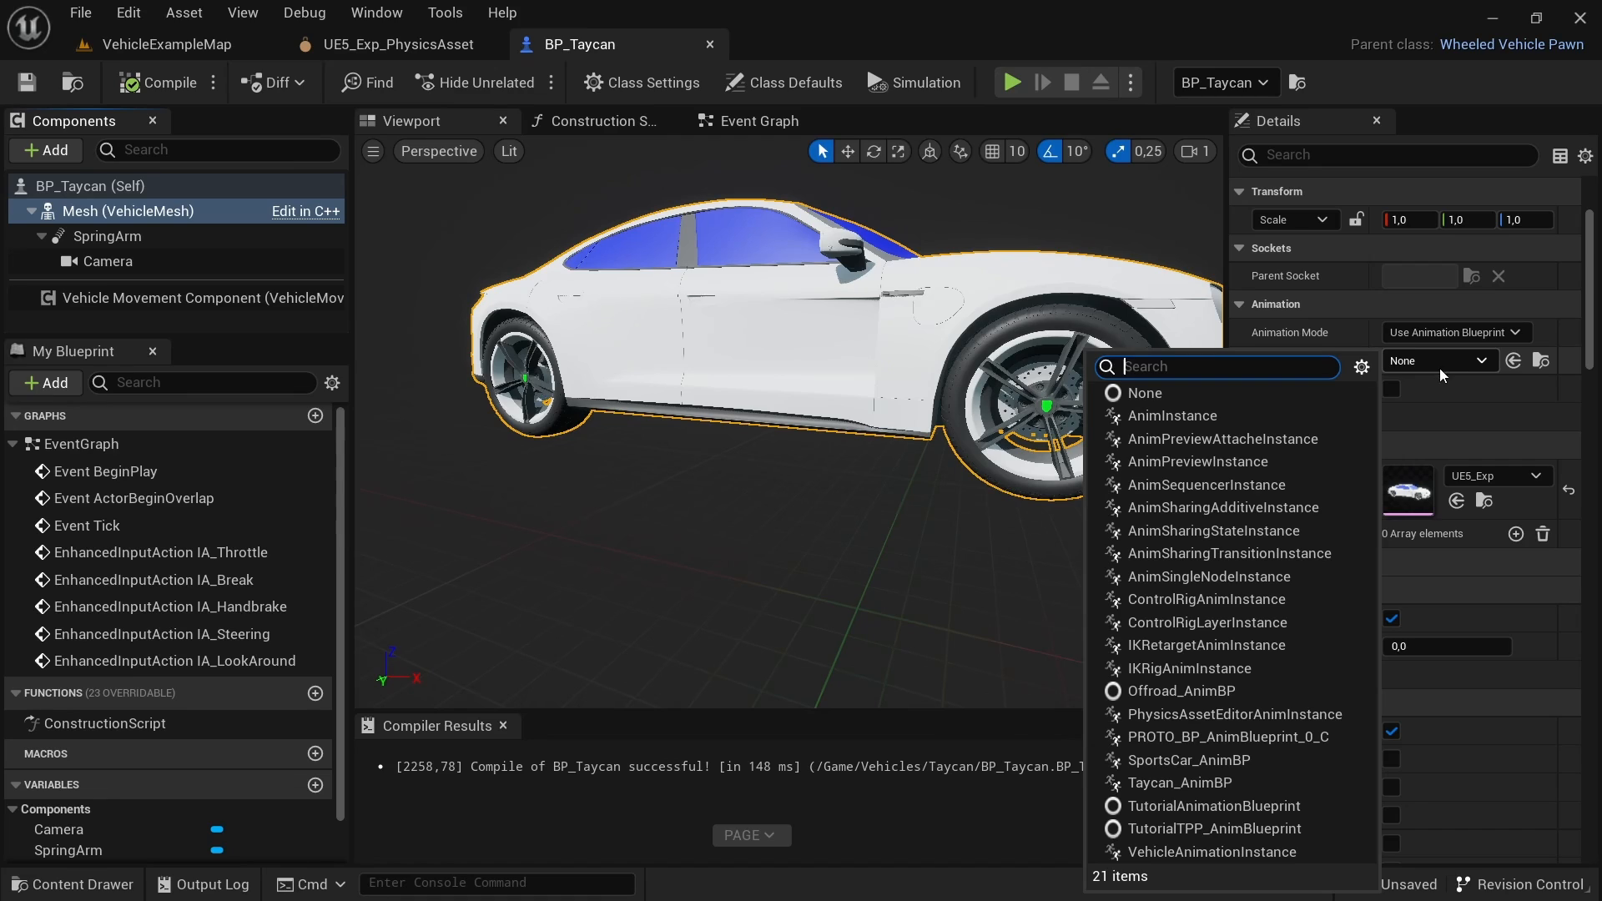
left_click(1196, 784)
left_click(163, 83)
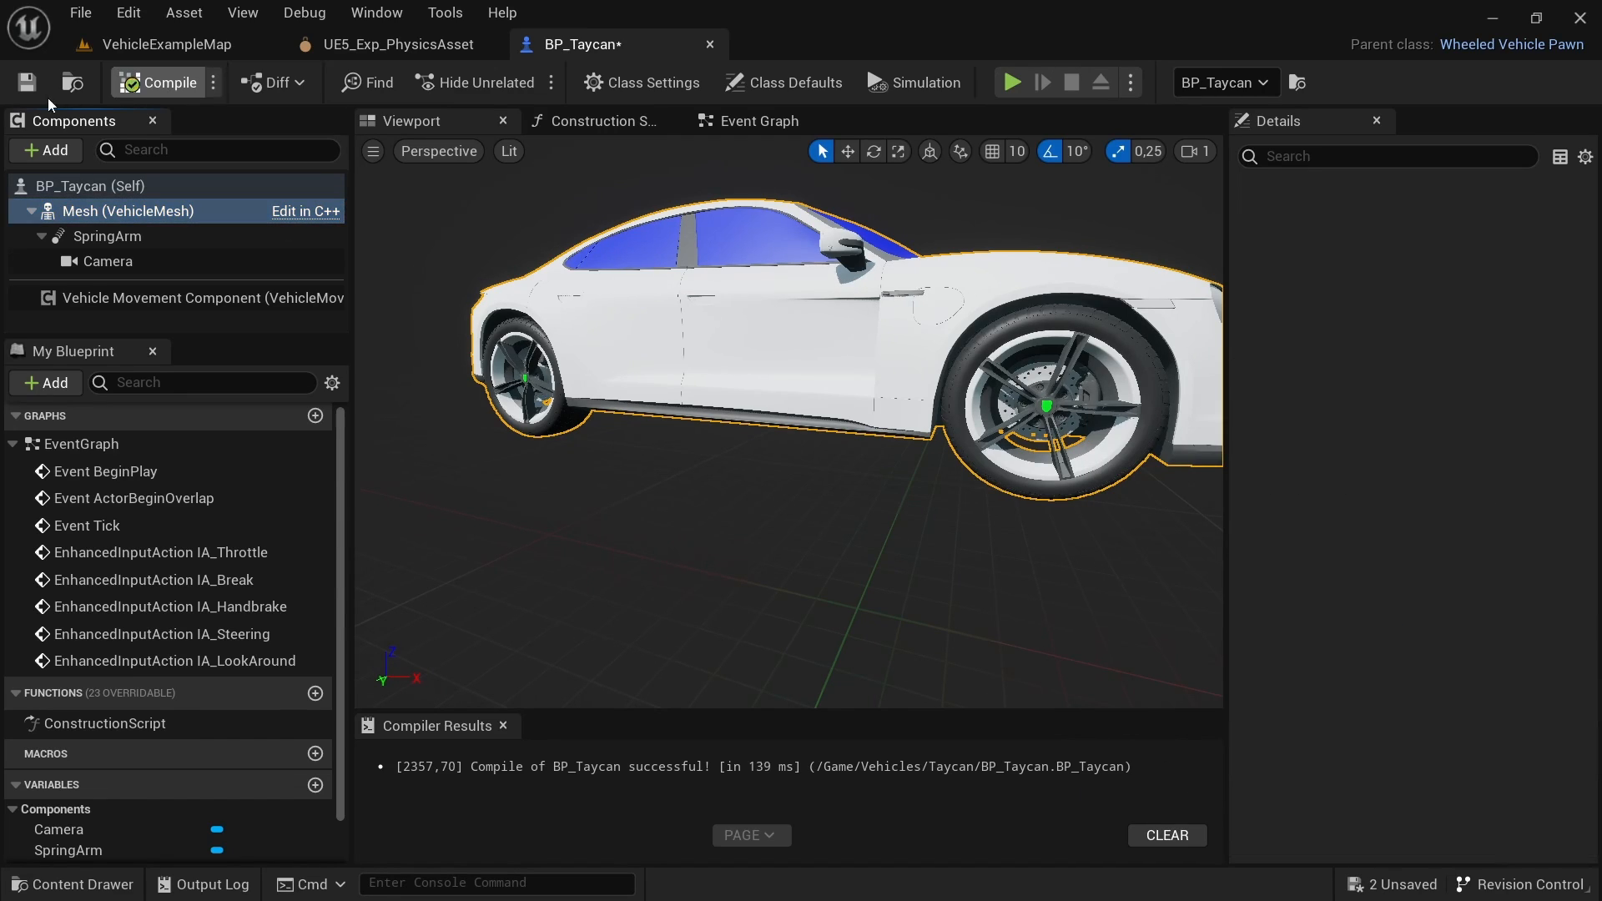
left_click(26, 82)
Step: Start a play session in VehicleExampleMap and take control of the Taycan to check its wheels
left_click(213, 50)
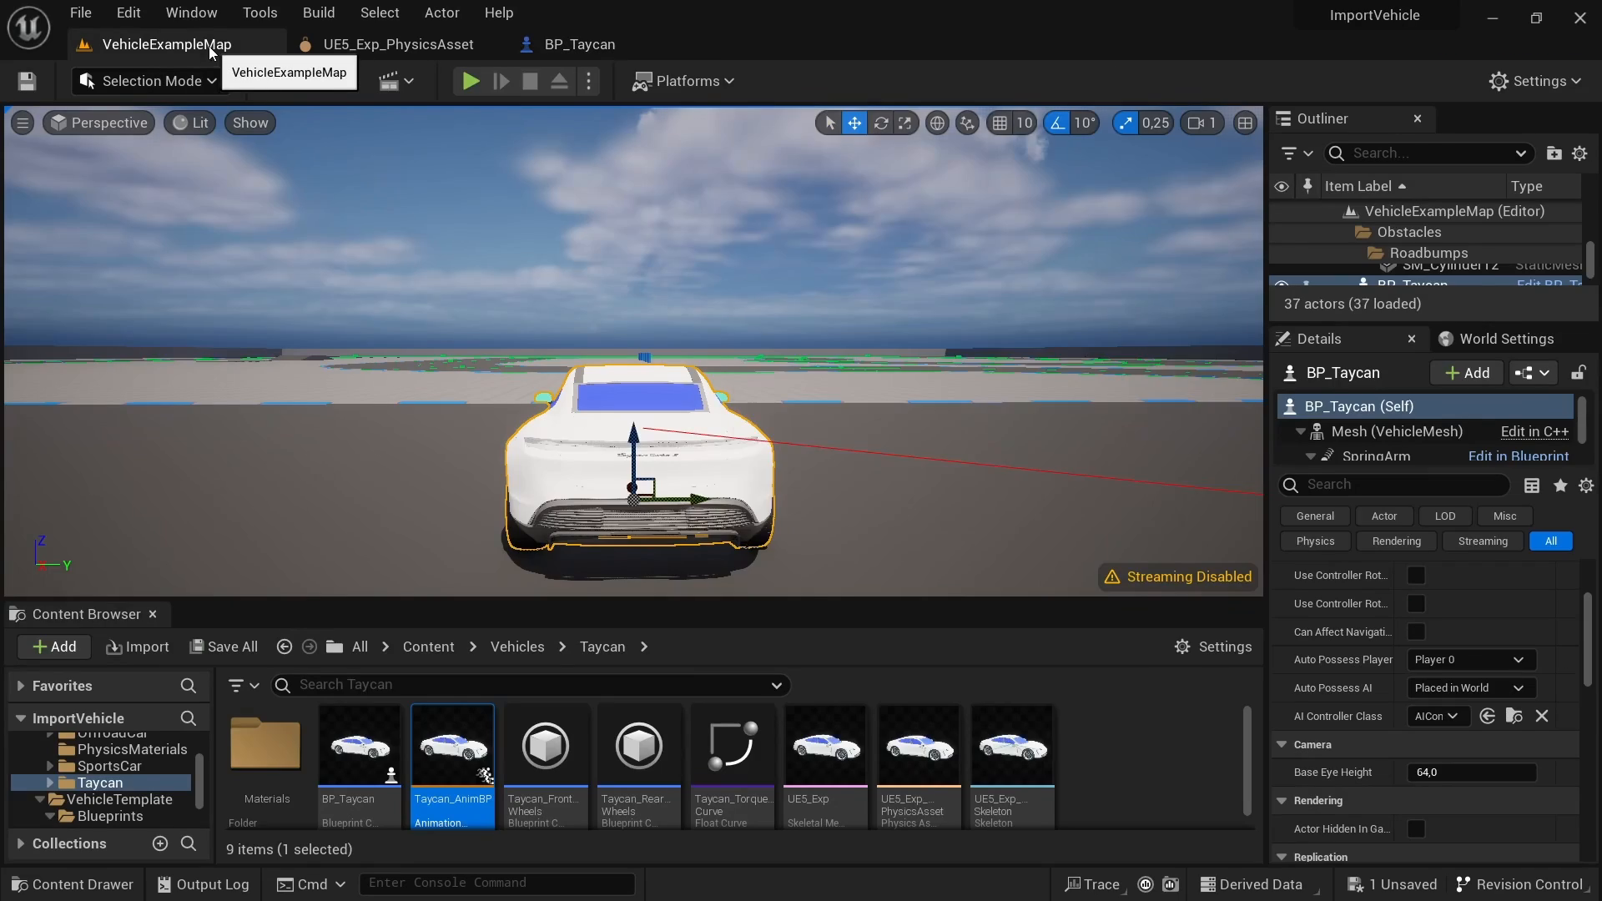
left_click(470, 81)
left_click(709, 352)
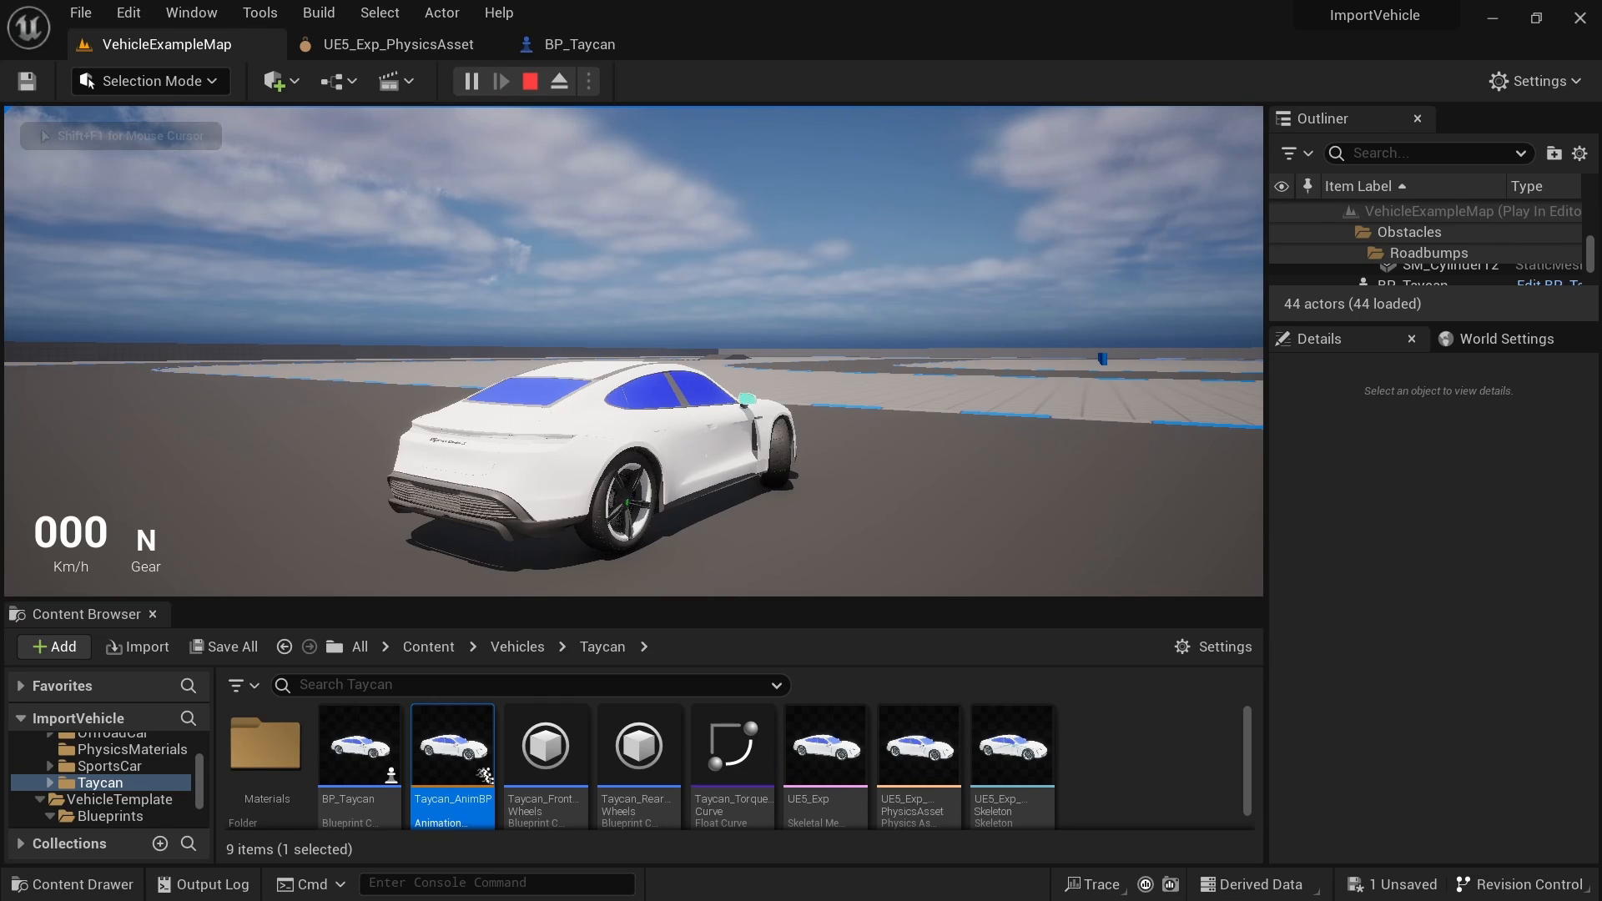
Step: Drive the Taycan forward and in reverse to check that its wheels spin and steer, and end the play session
key("w")
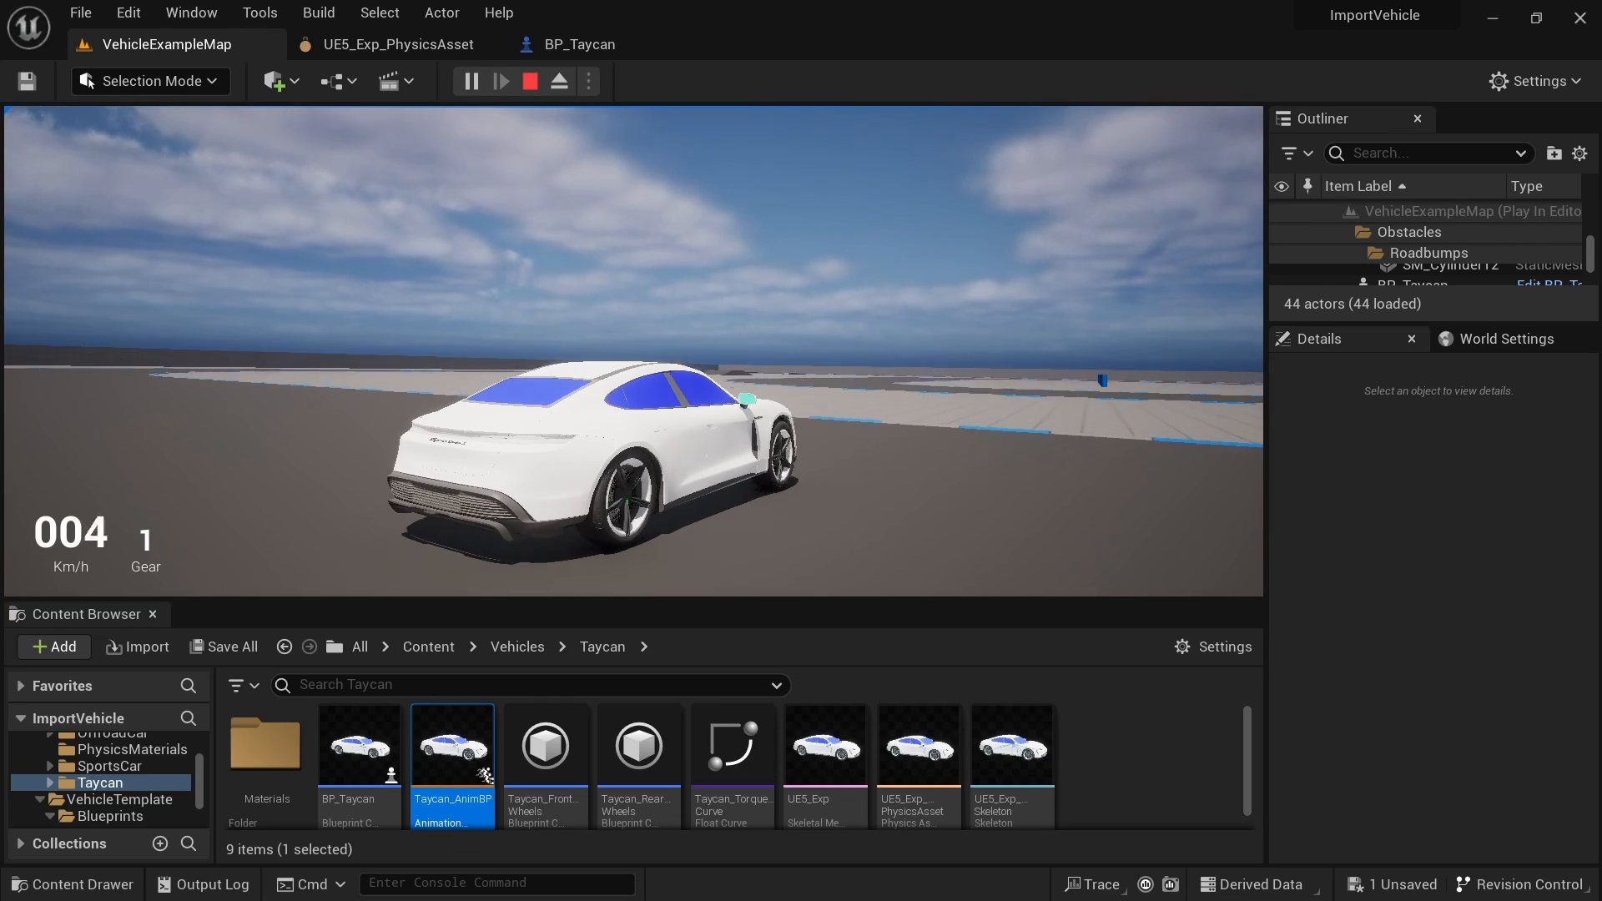
key("s")
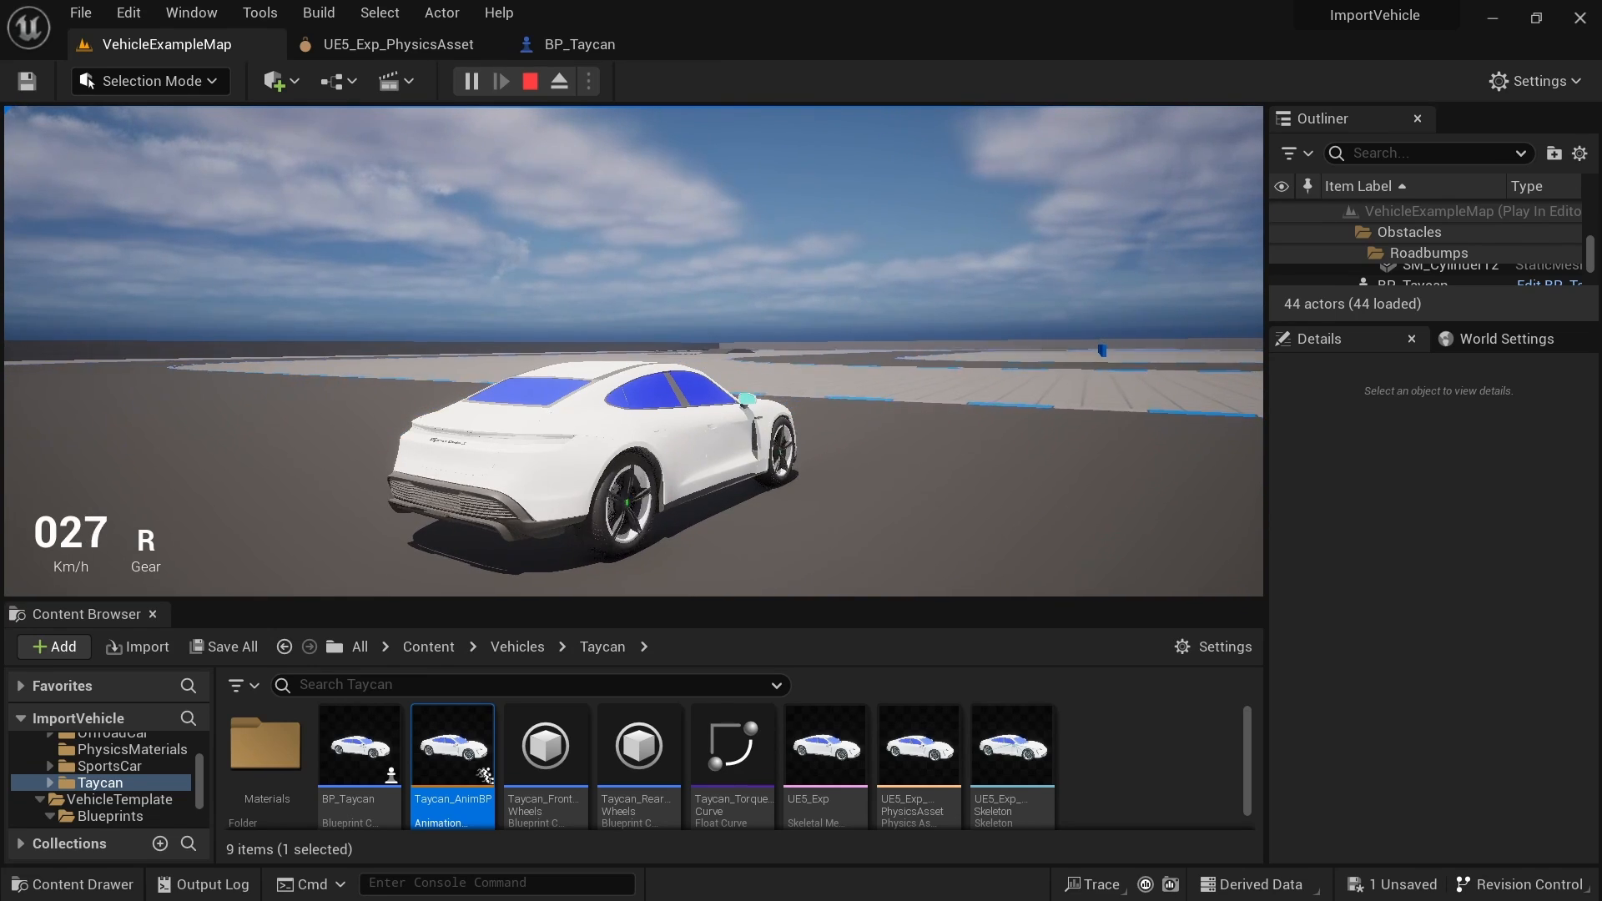
key("w")
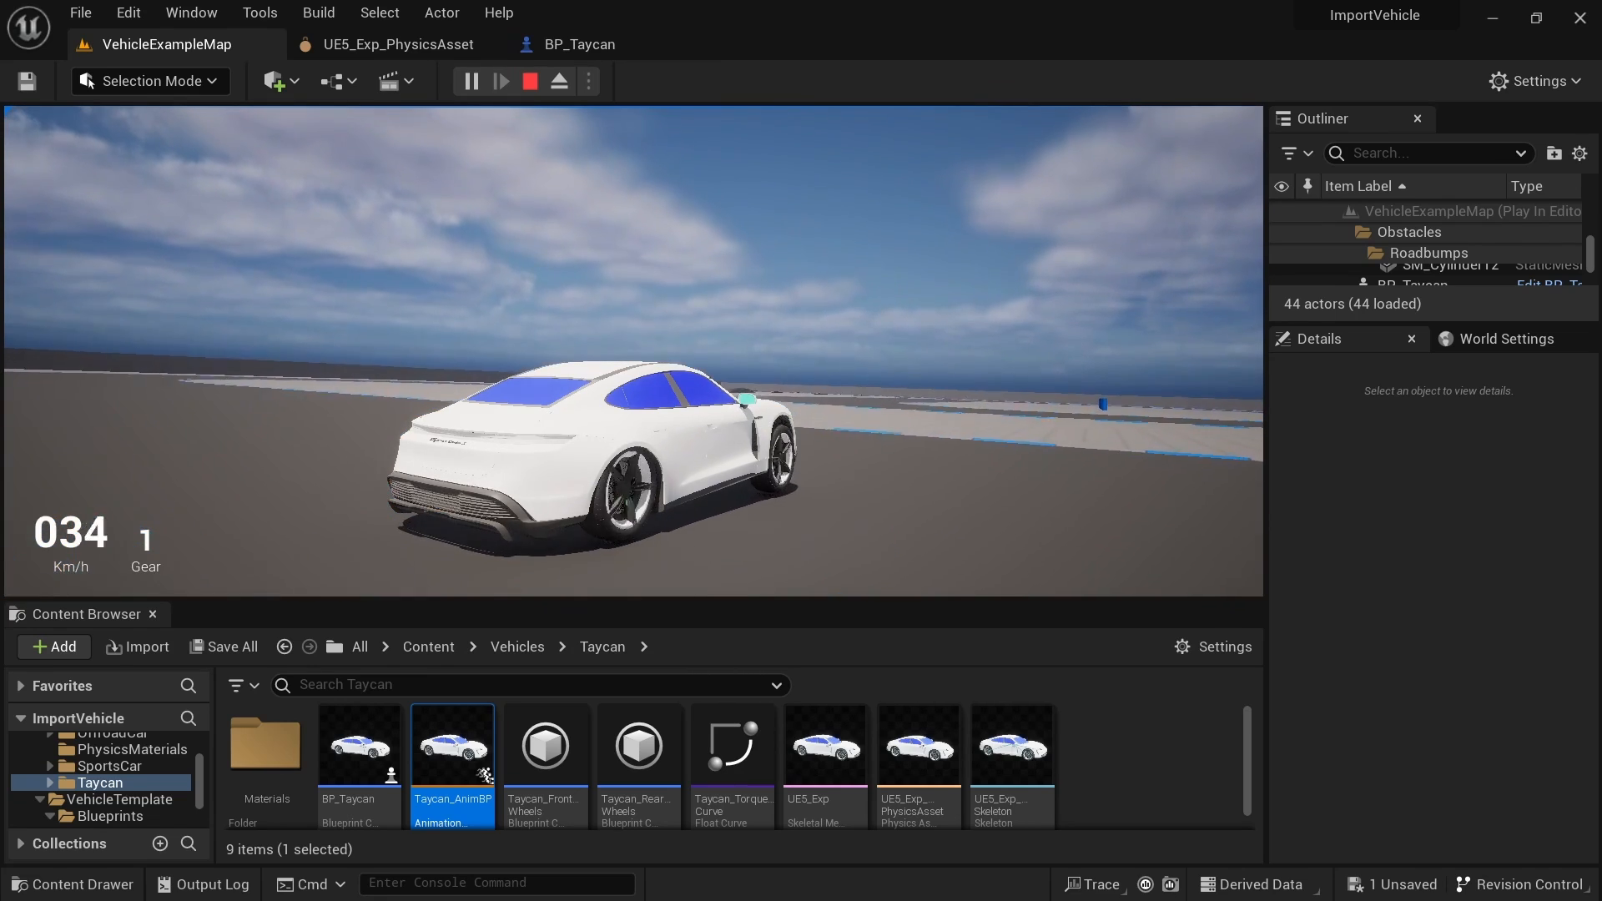
key("s")
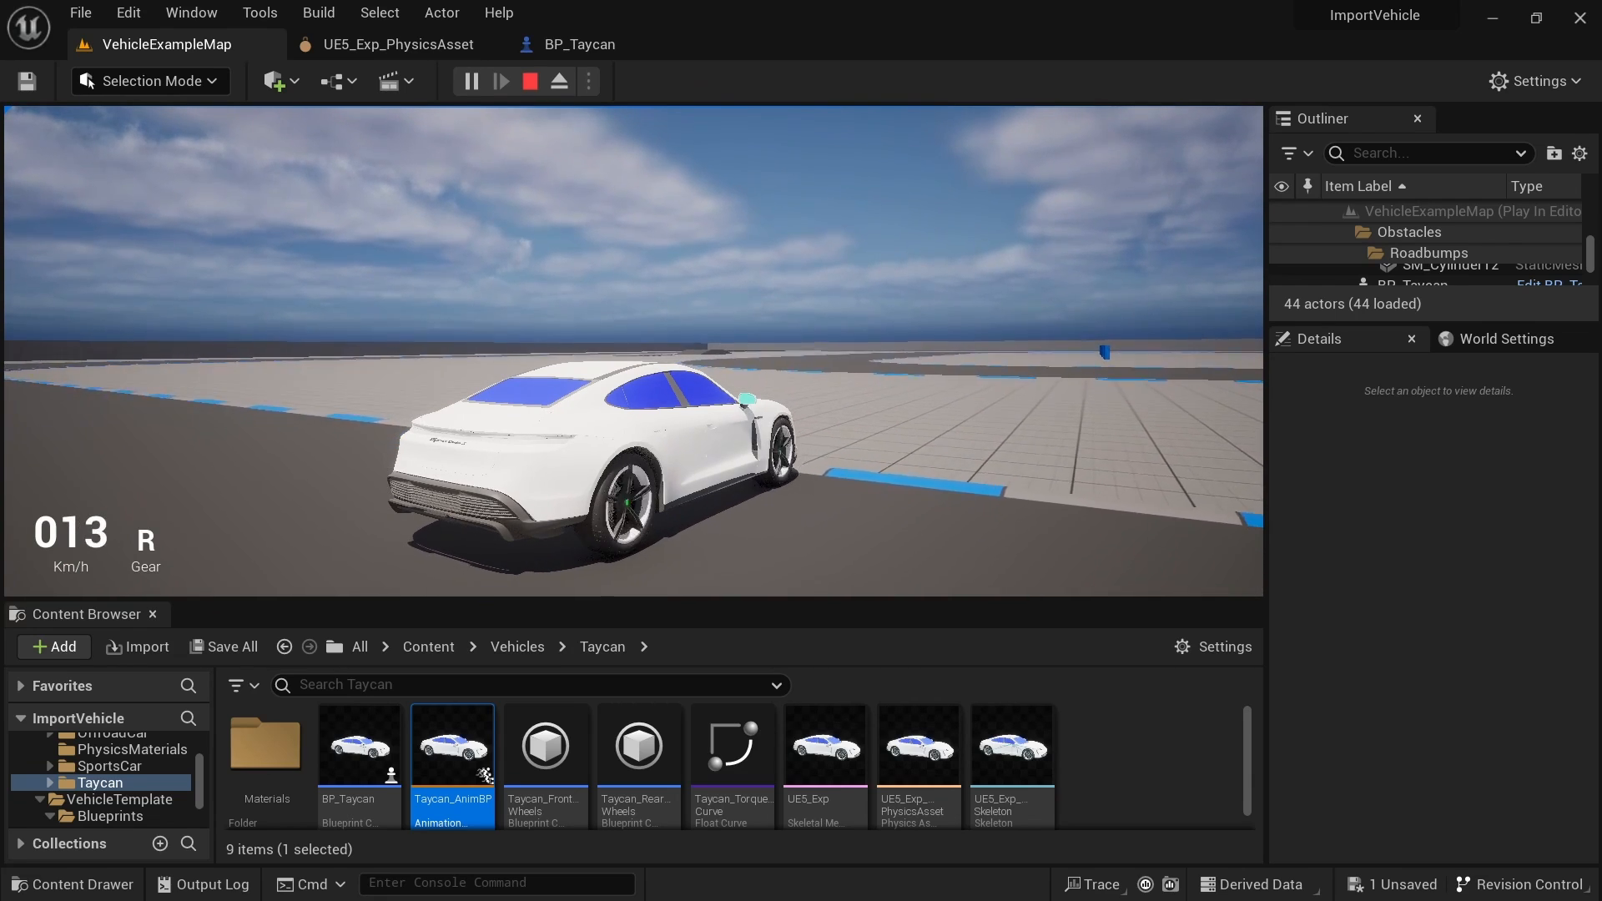
key("w")
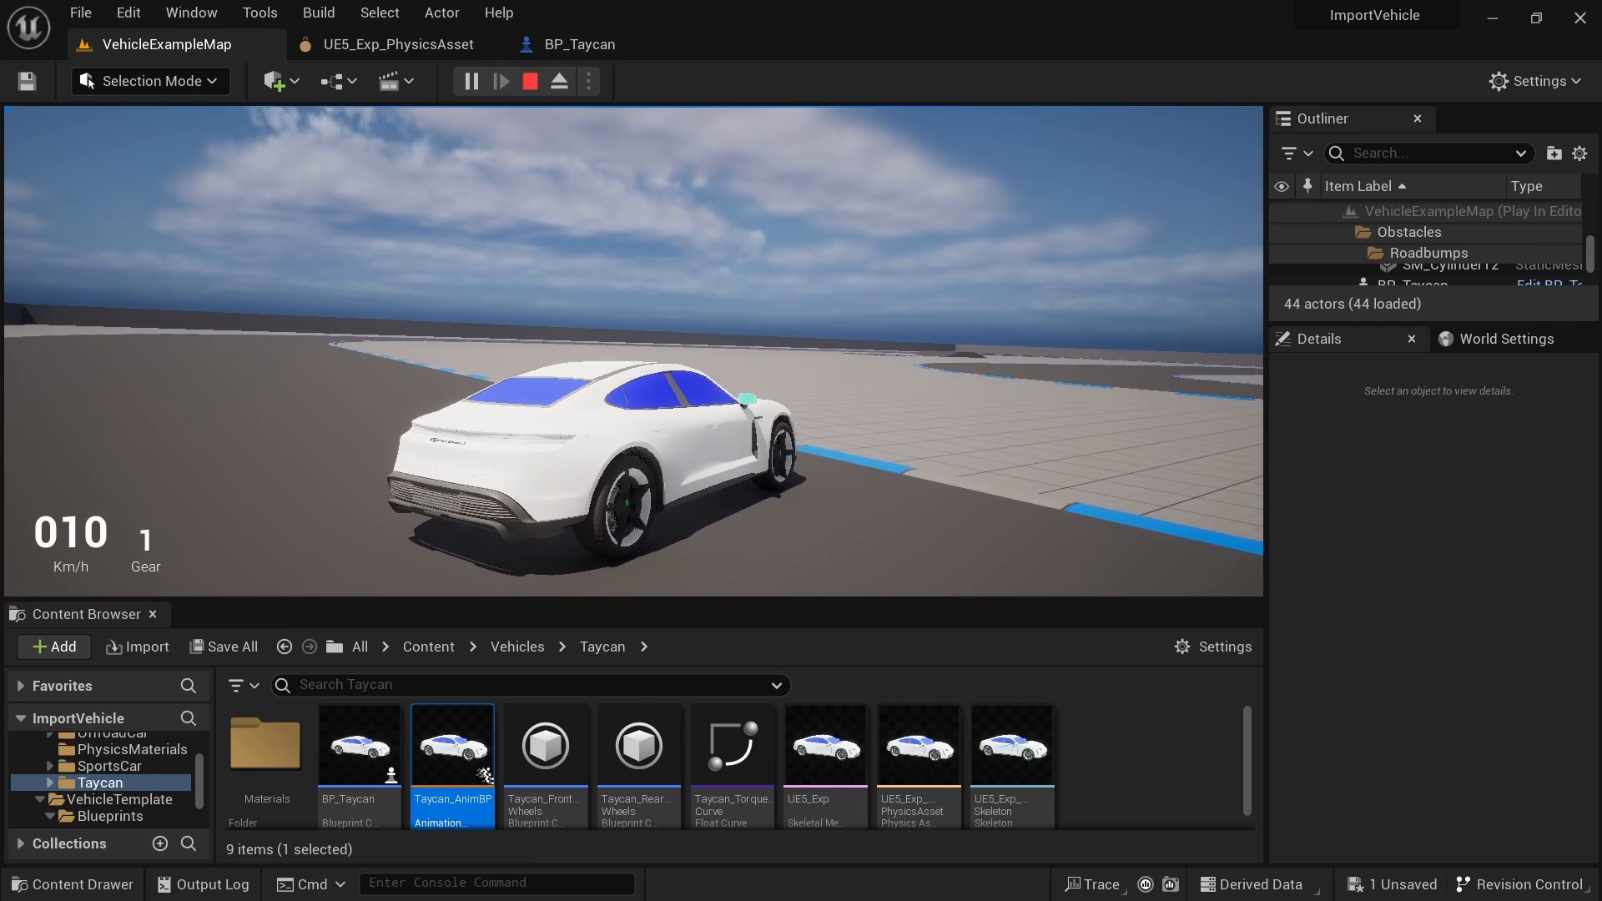
key("Escape")
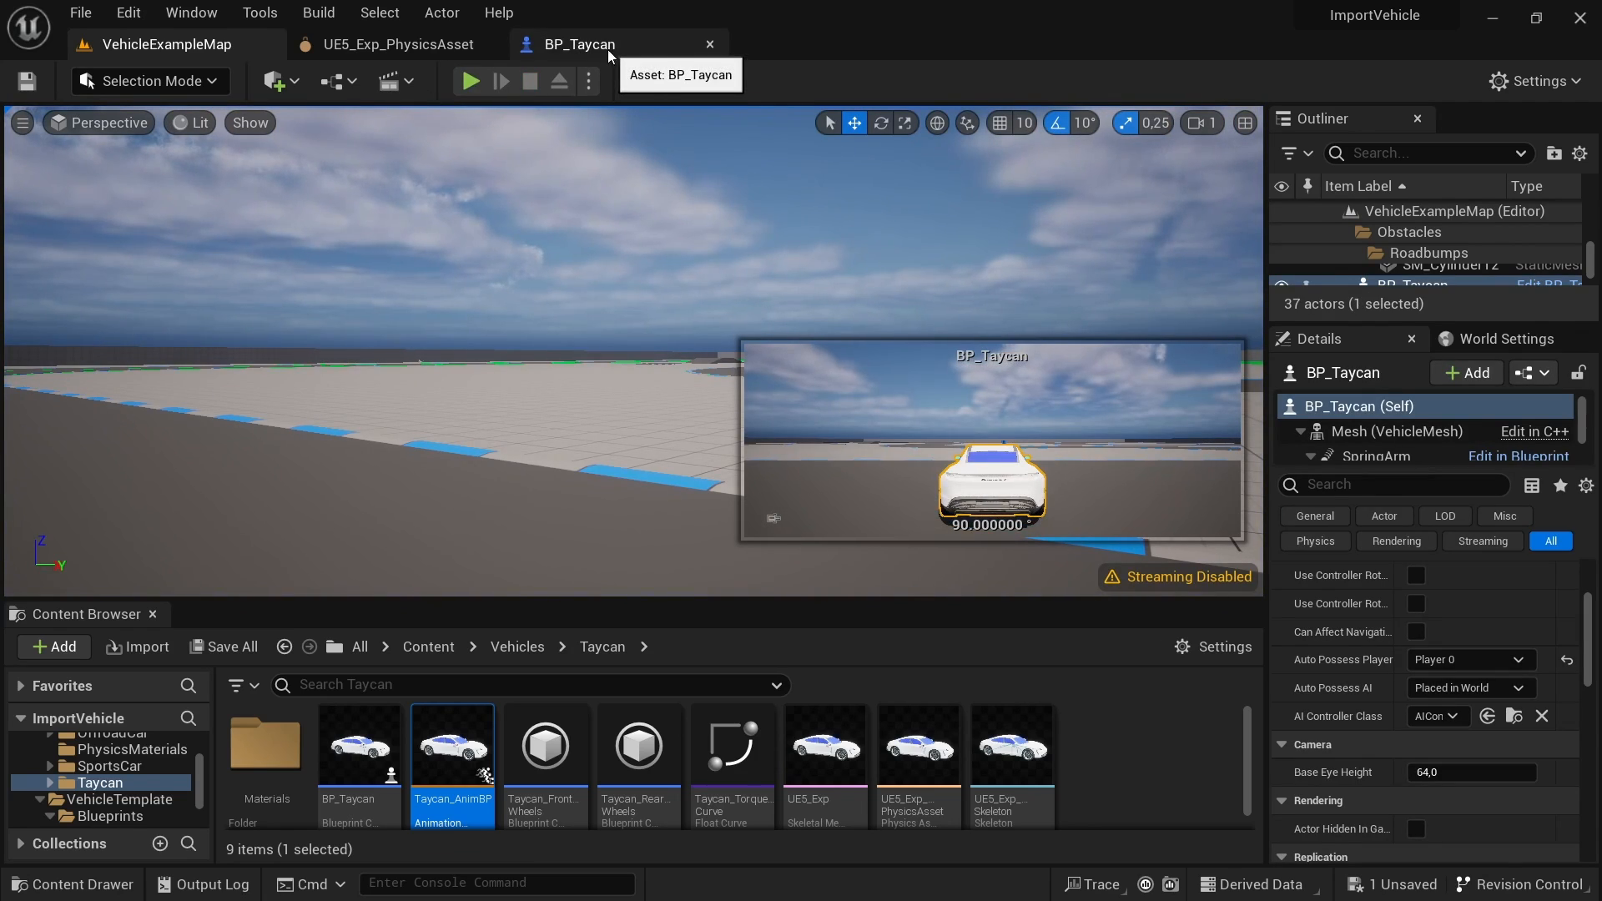
Step: Open the Taycan_FrontWheels blueprint, consult the Porsche specification notes for the turning angle, and set Max Steer Angle to 44
double_click(563, 764)
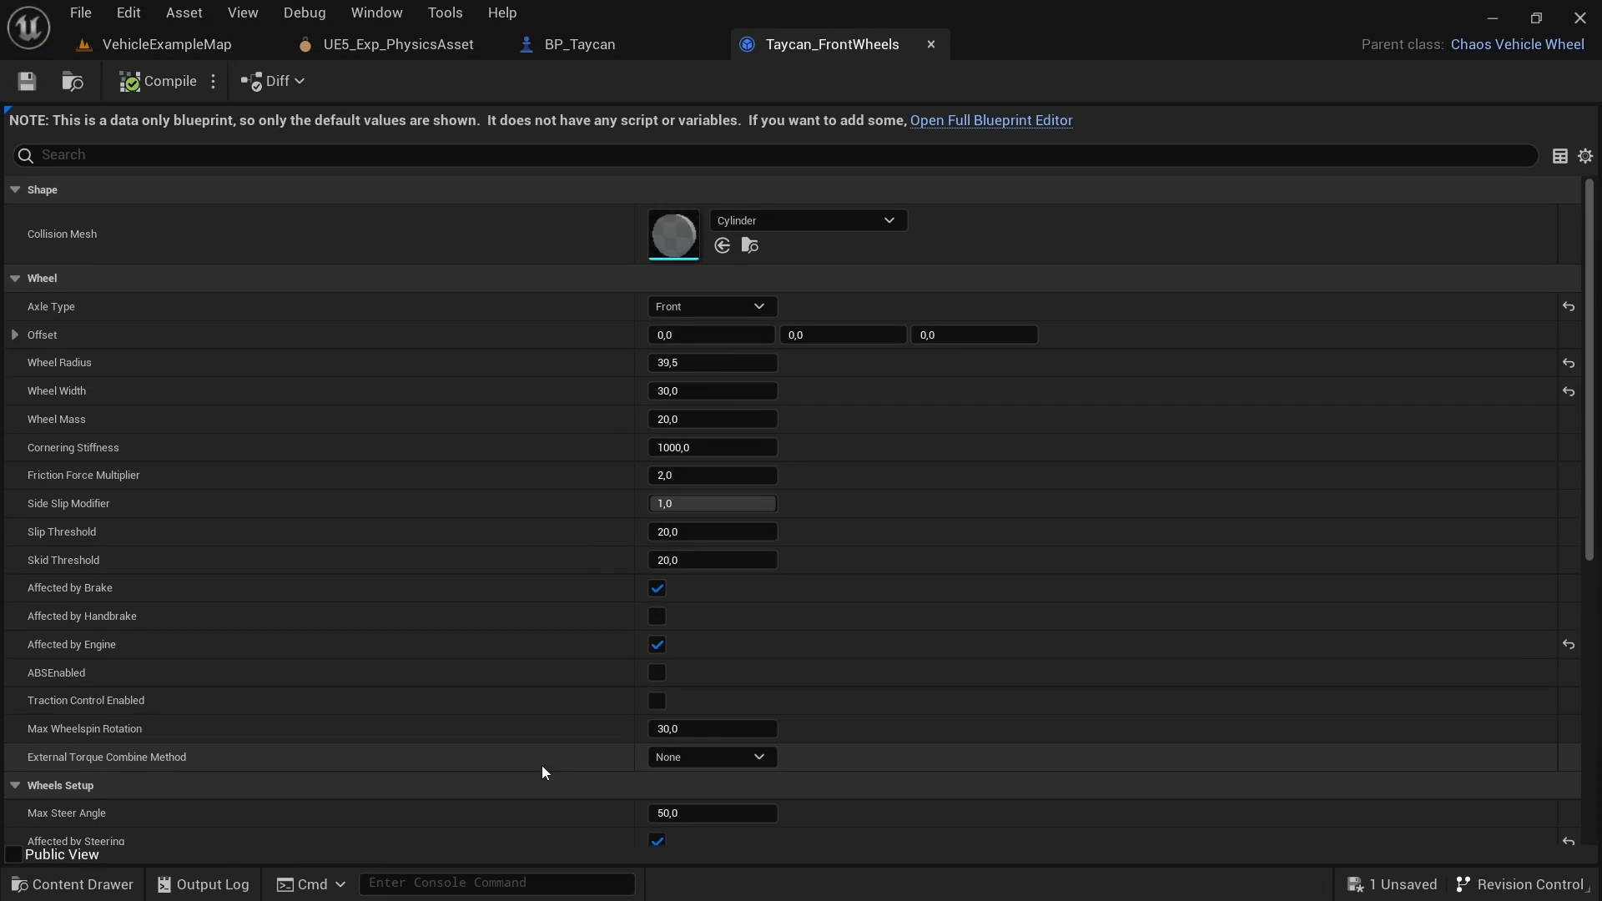
scroll(477, 547, "down", 4)
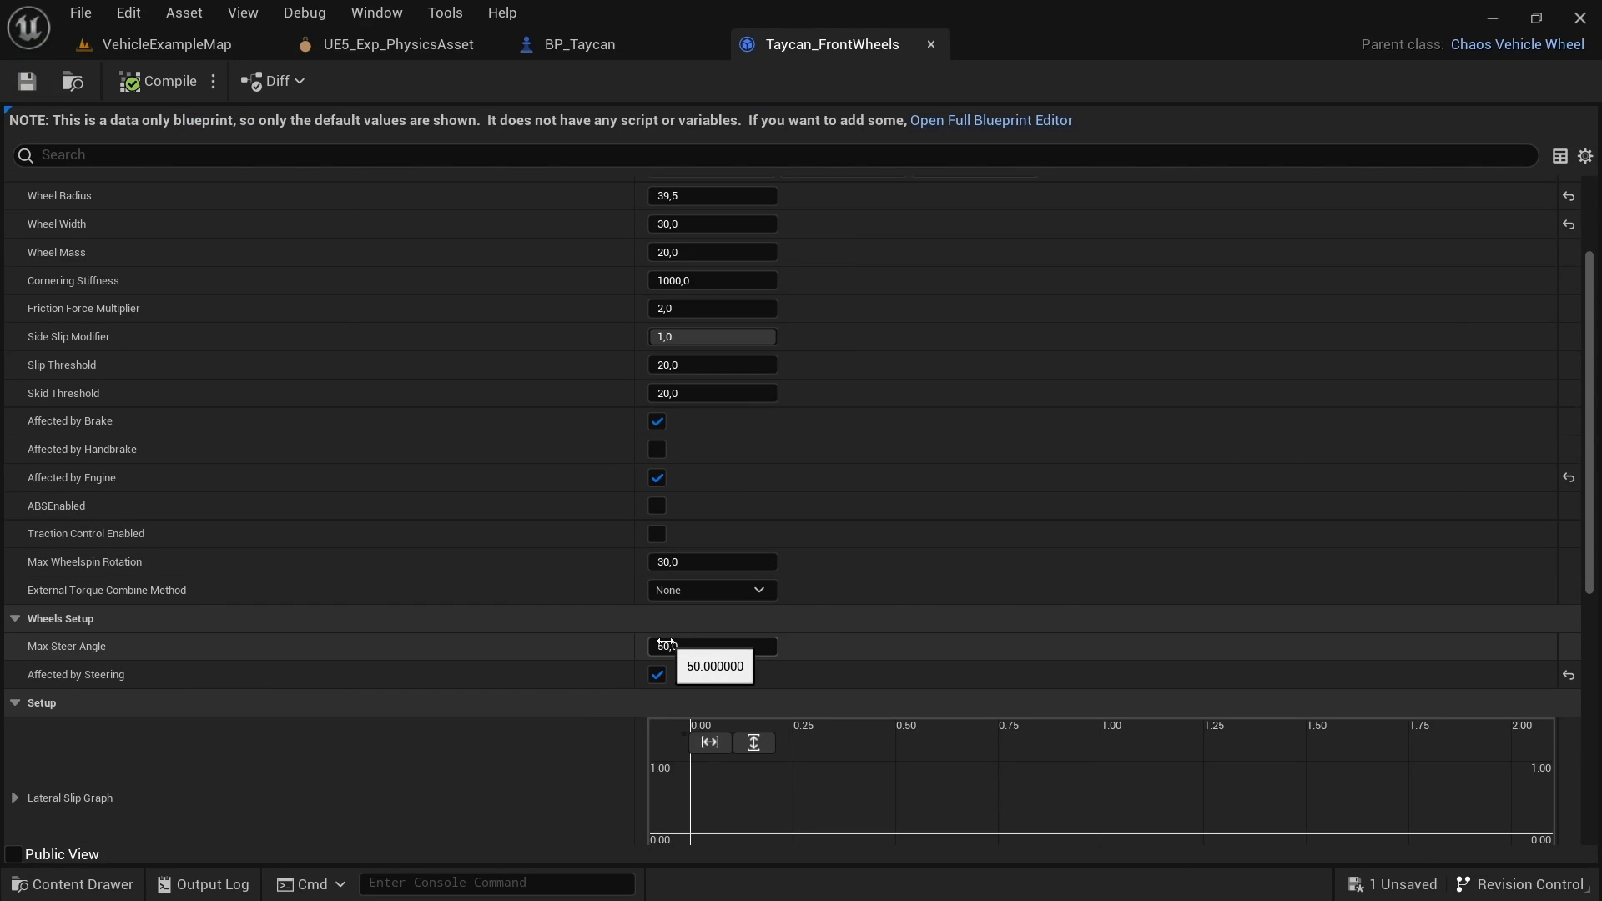
key("alt+Tab")
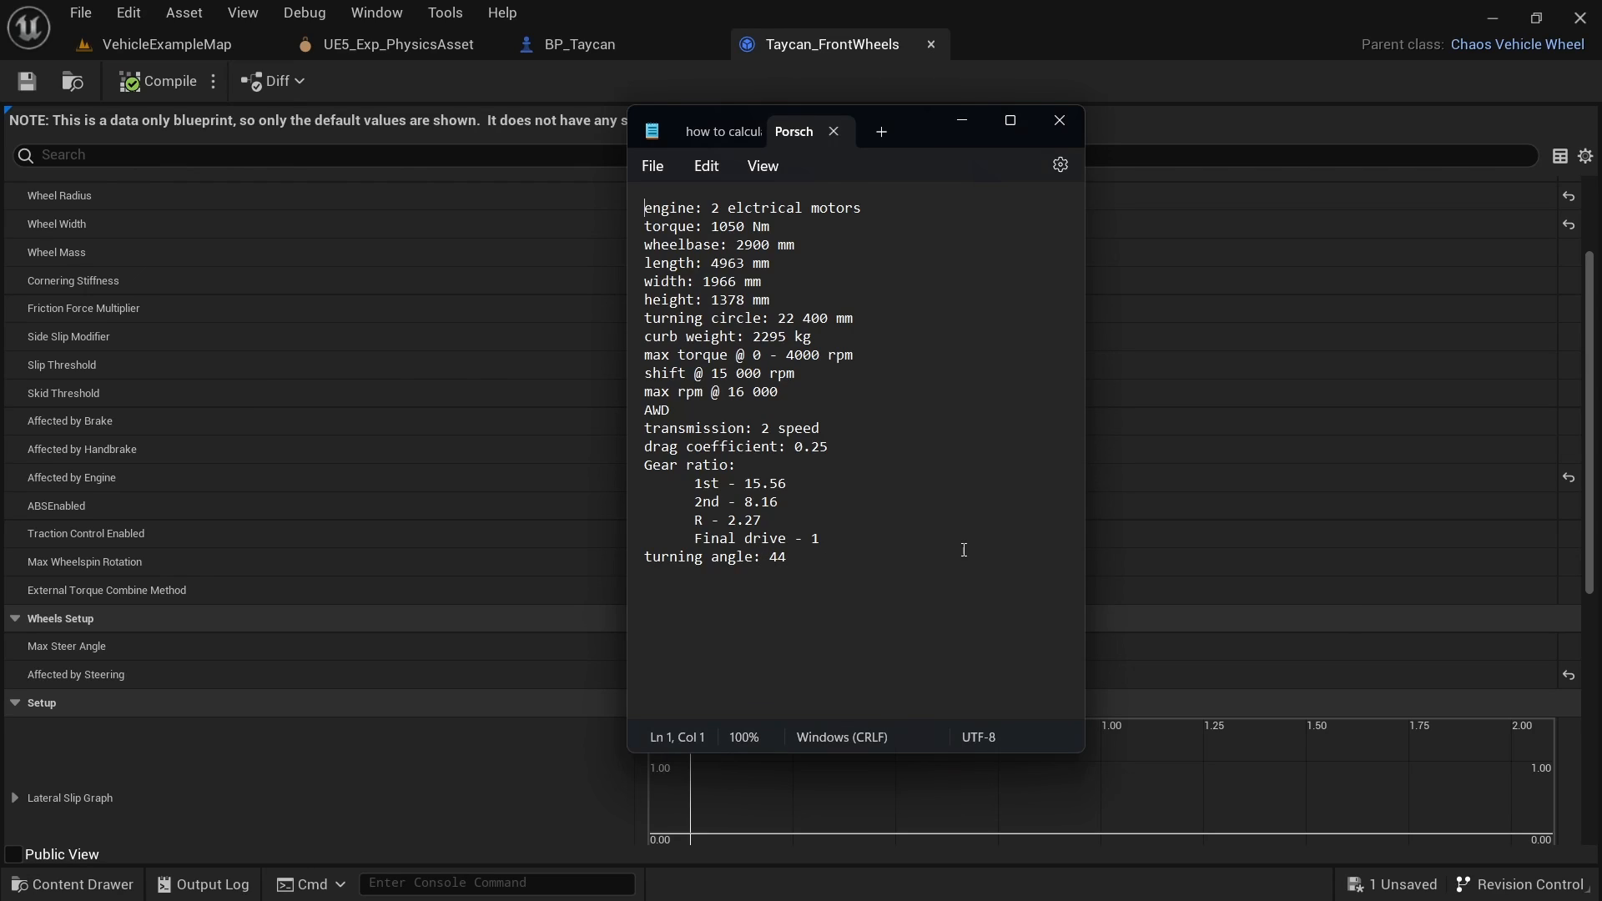
left_click(1152, 498)
left_click(686, 649)
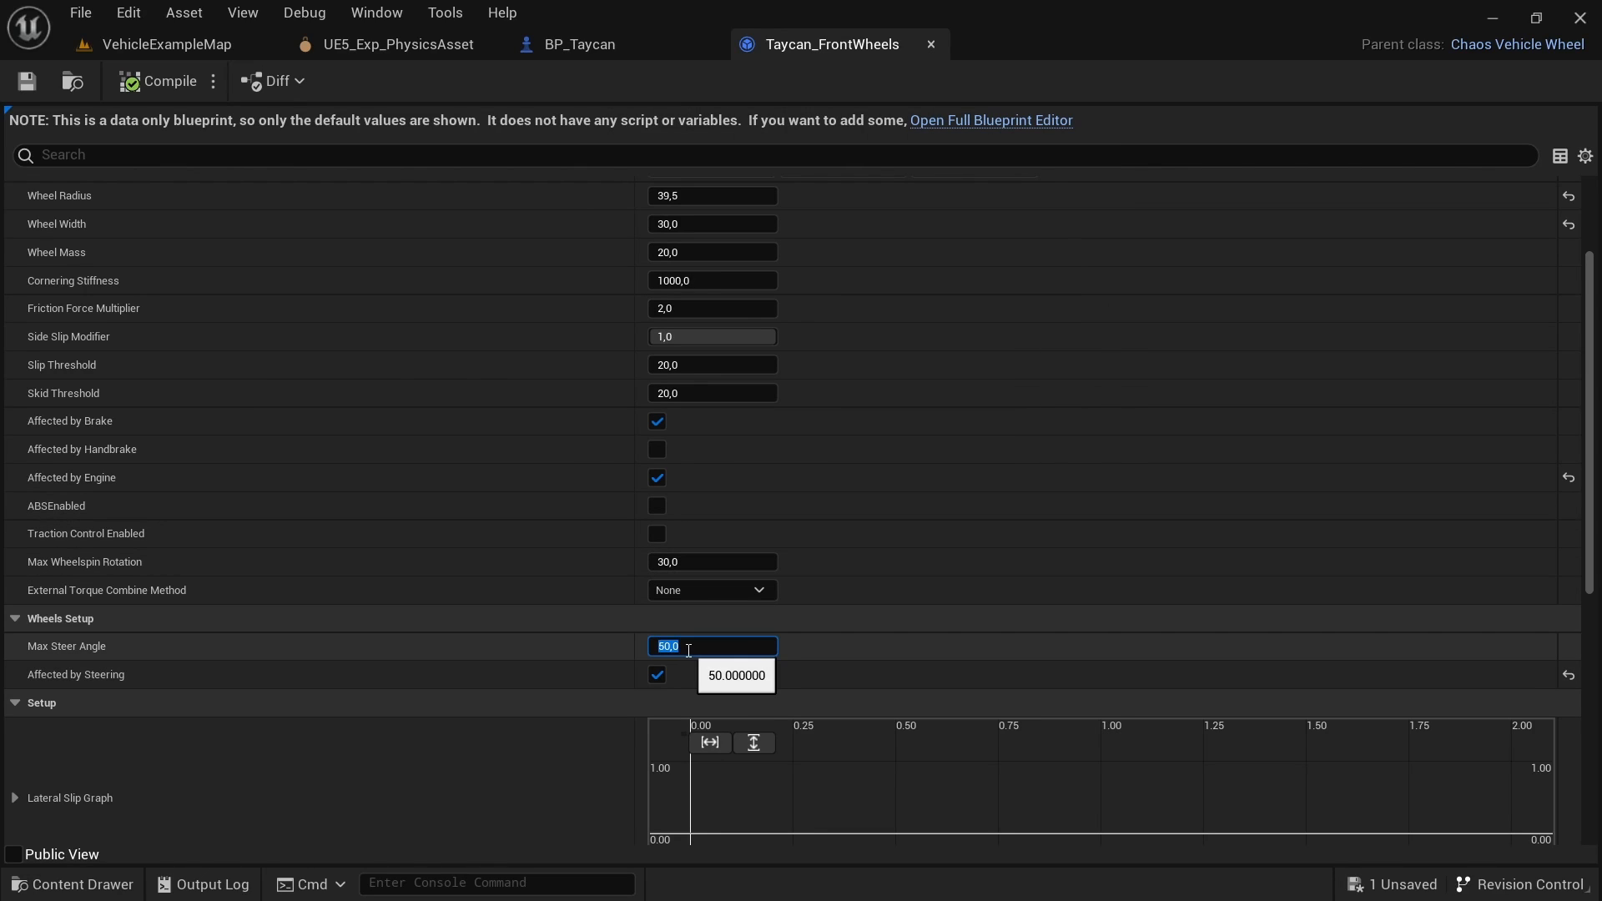
type("44")
key("Return")
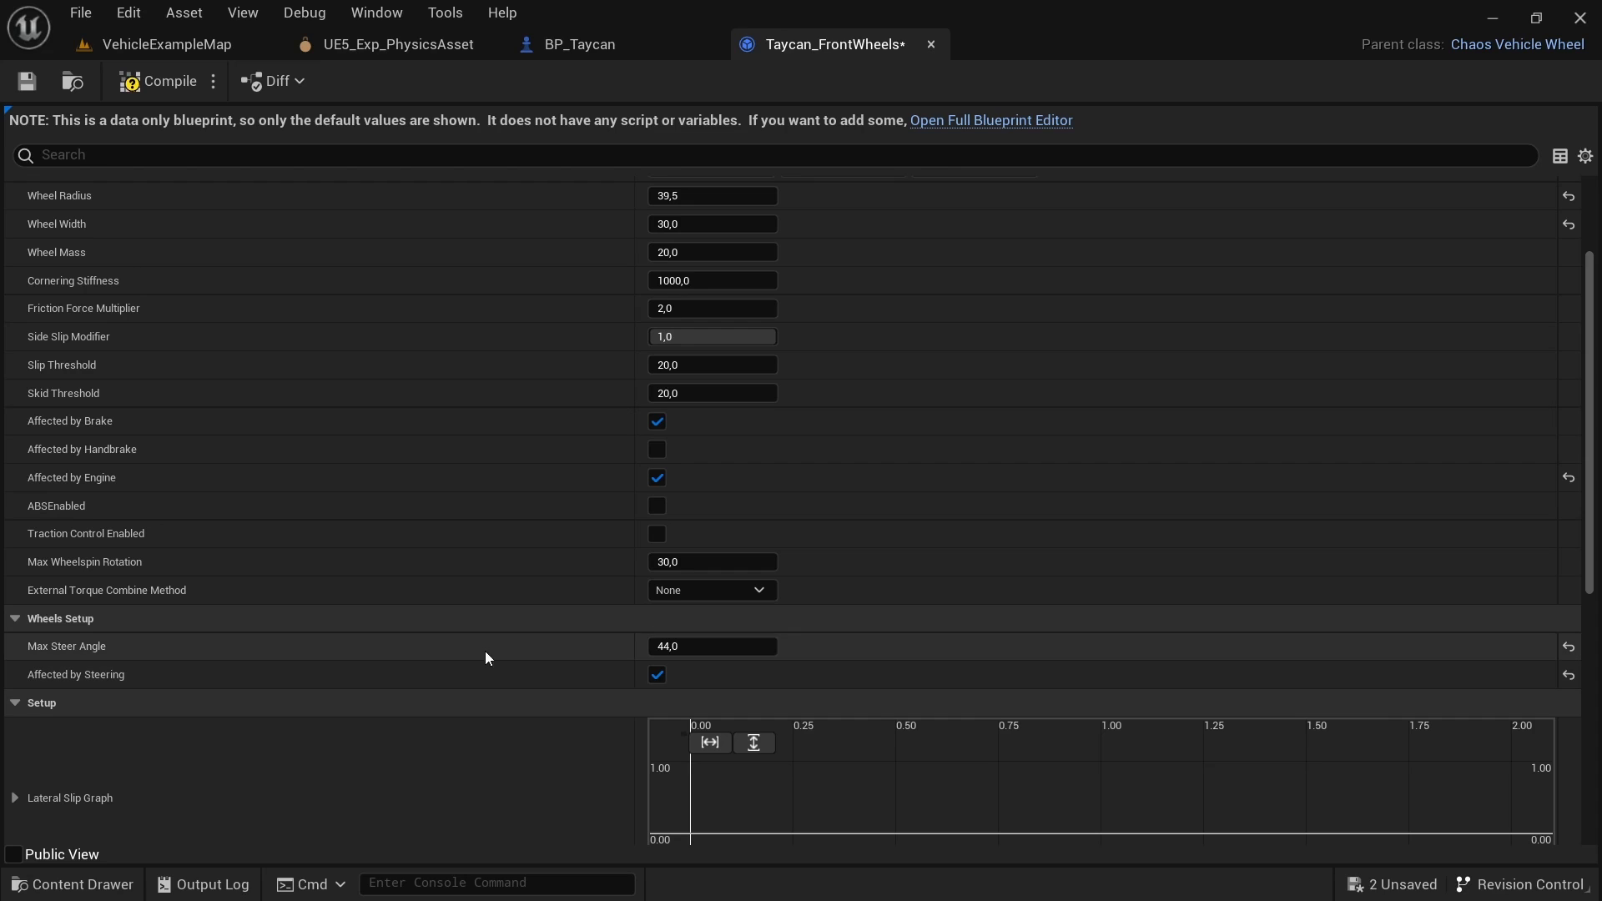
scroll(479, 673, "down", 5)
scroll(480, 674, "down", 7)
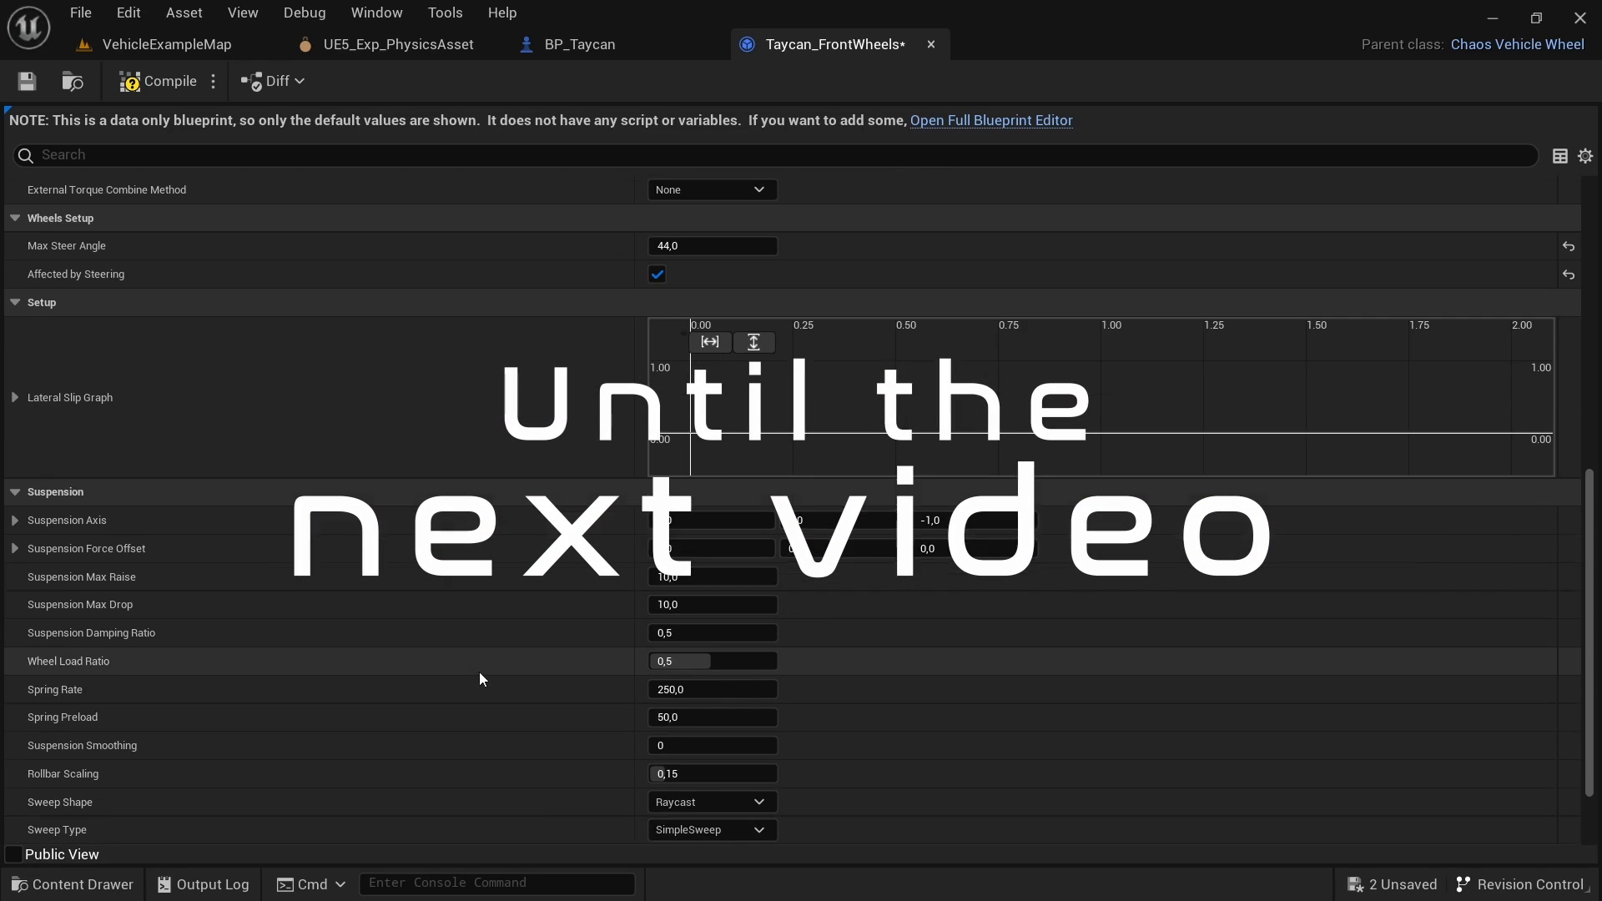